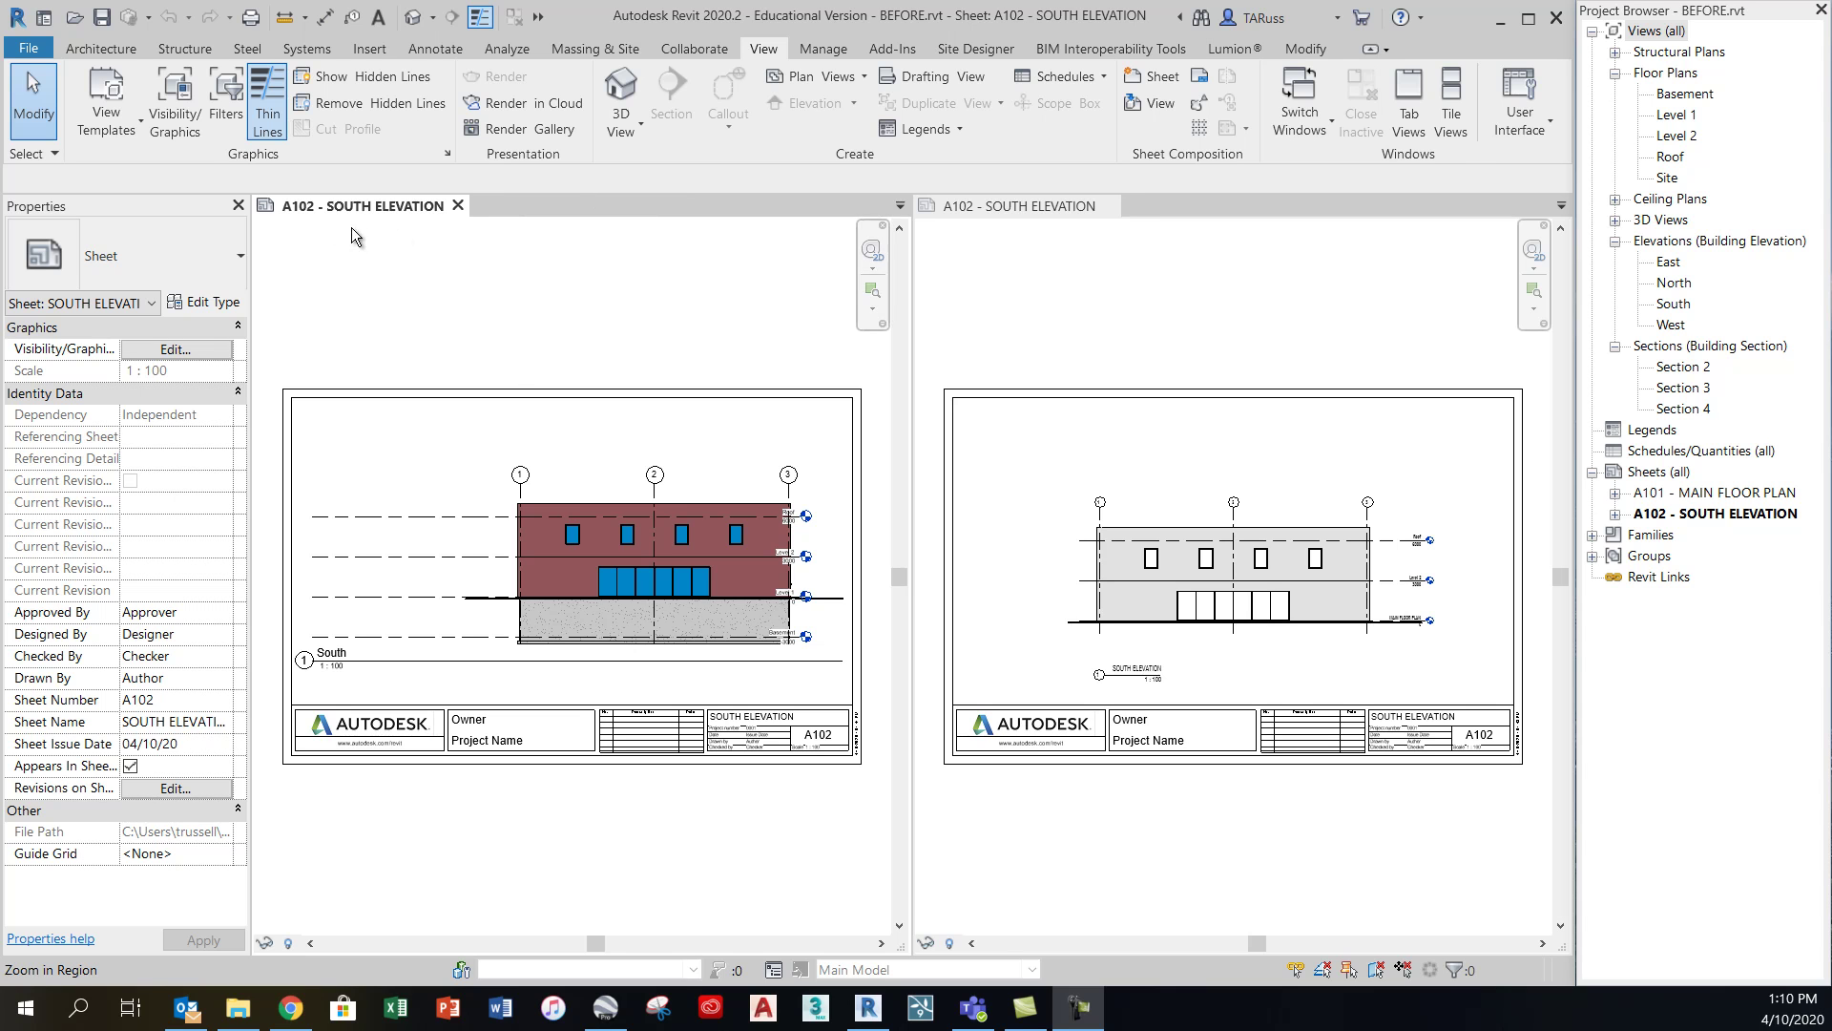
Close the AFTER project's A102 - SOUTH ELEVATION sheet, leaving only the BEFORE project's south elevation sheet open
click(1307, 214)
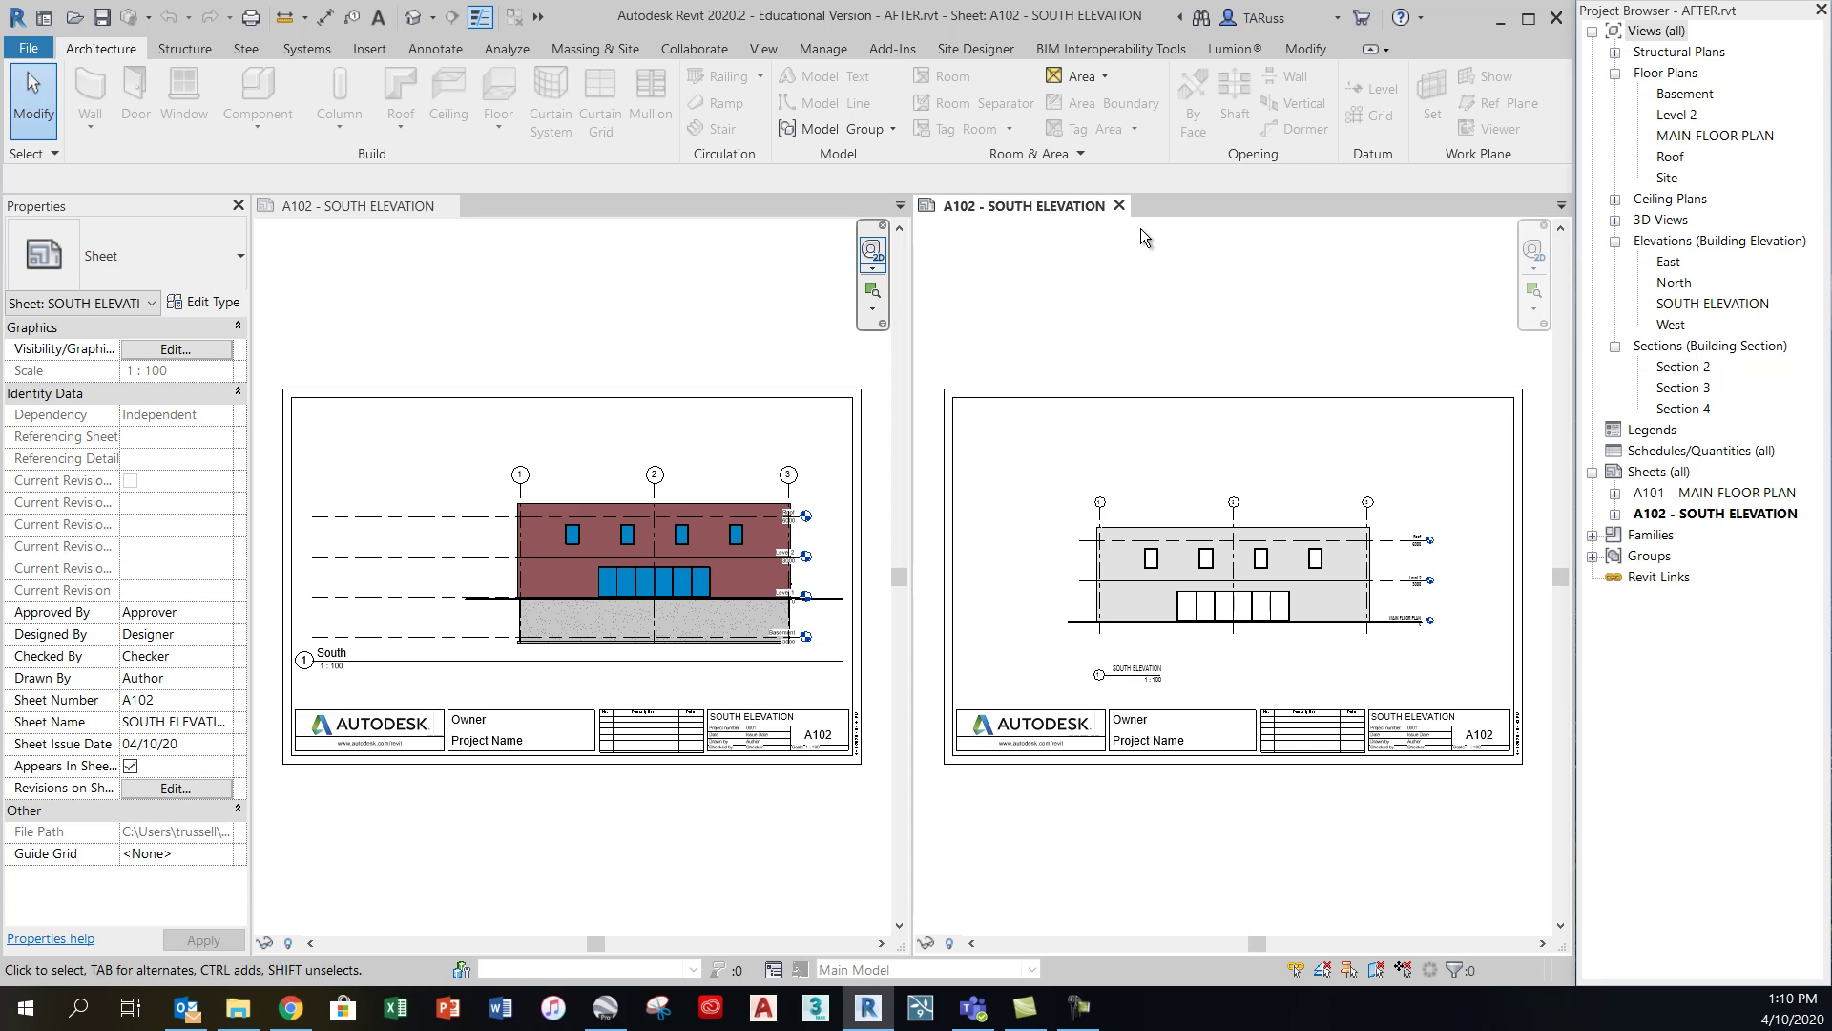
click(1120, 206)
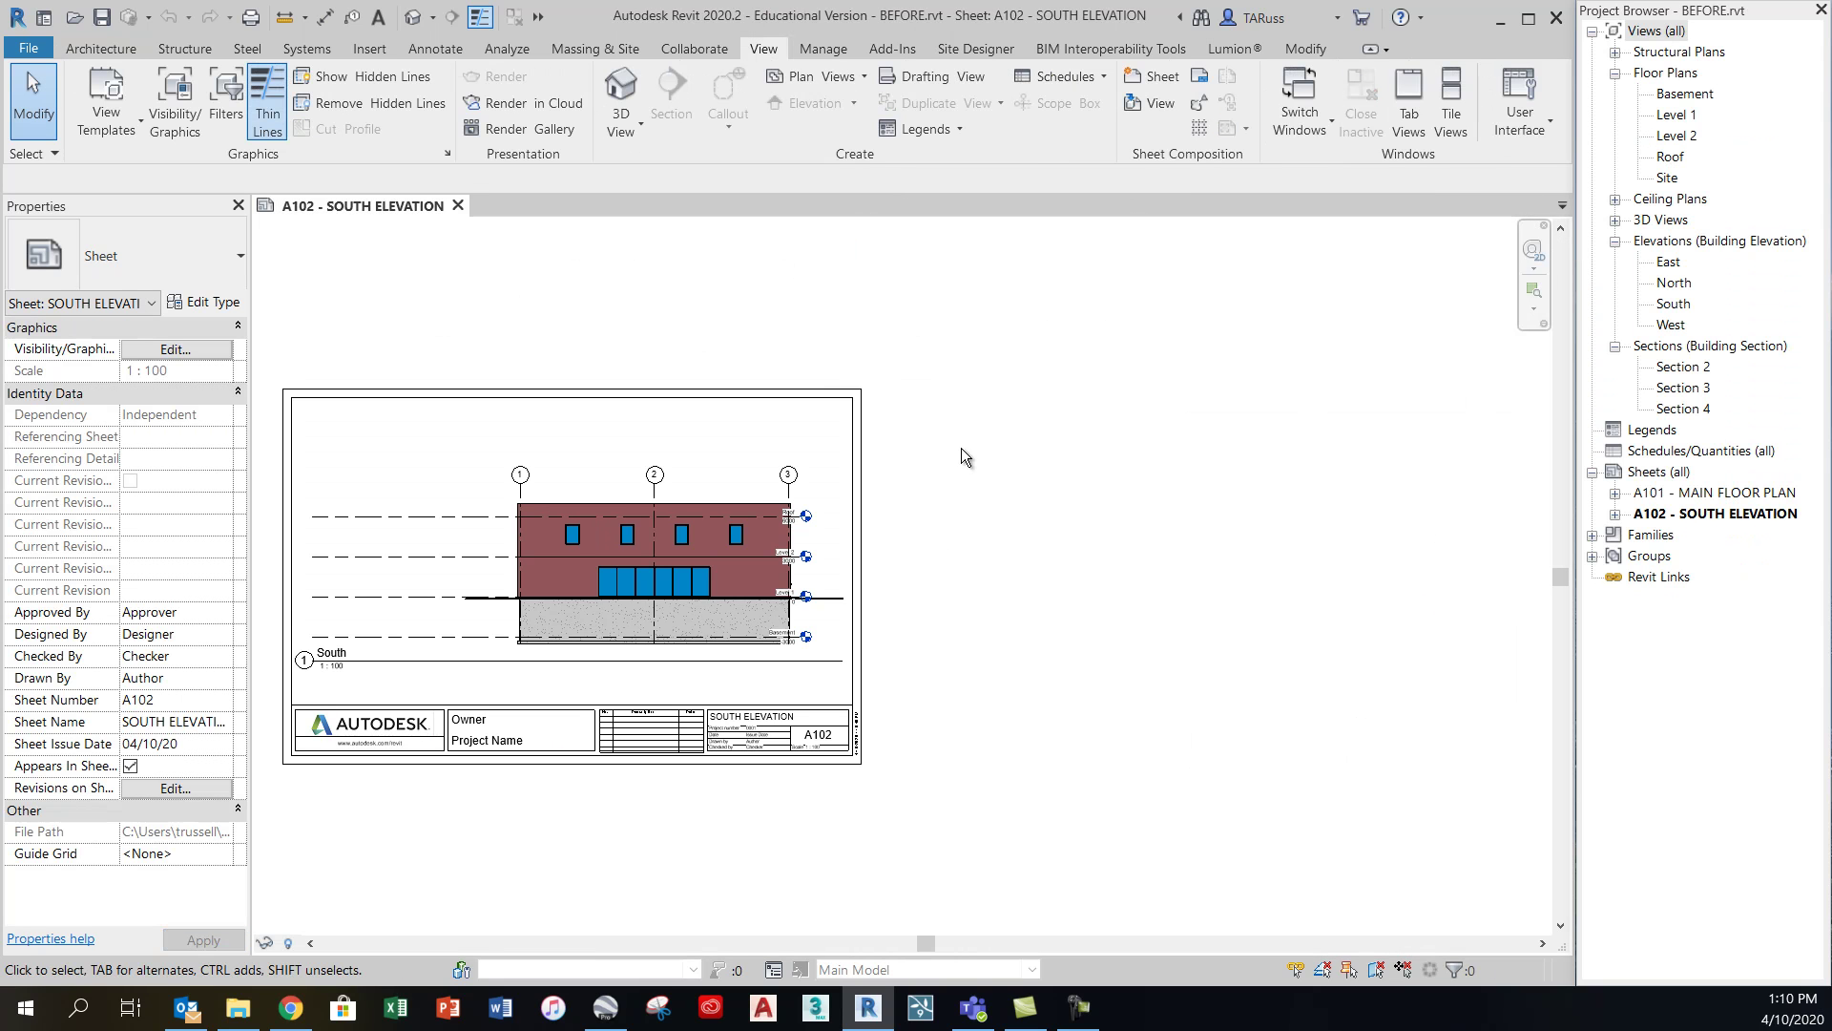
middle_drag(1147, 467, 1444, 485)
scroll(998, 528, up, 3)
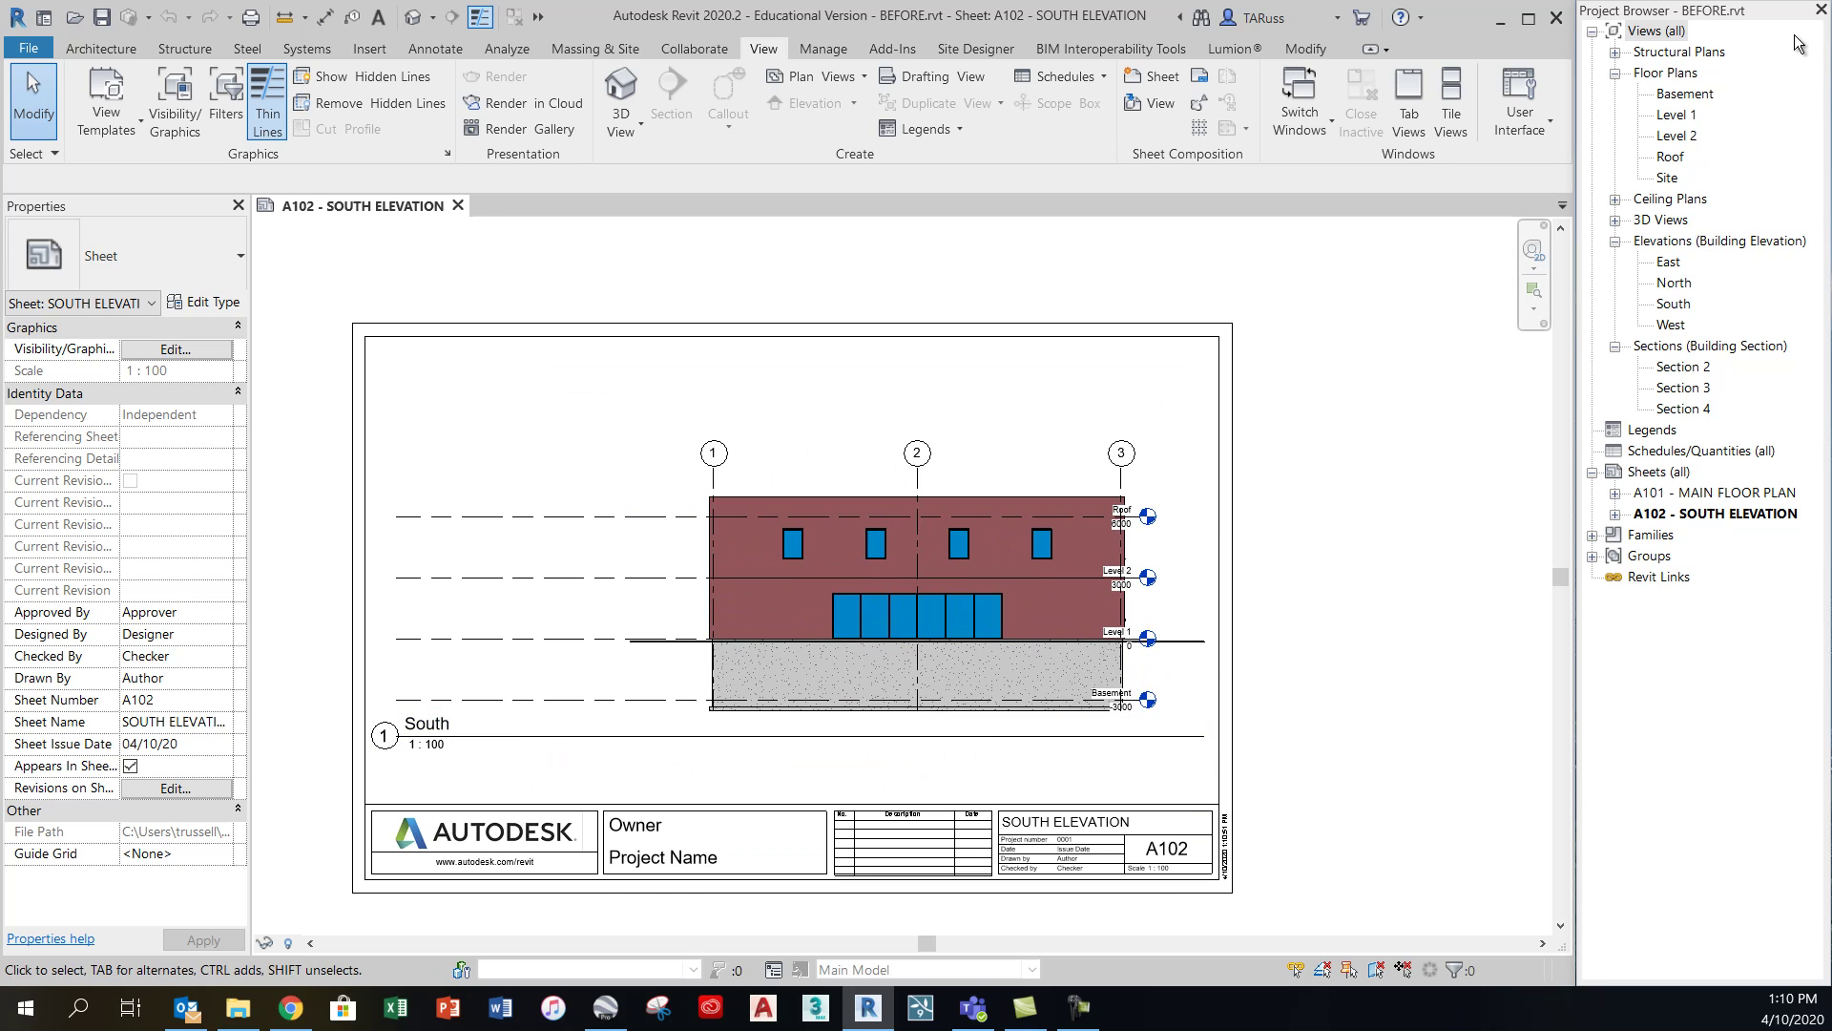
Open the BEFORE project's default 3D view and turn off its section box
click(413, 17)
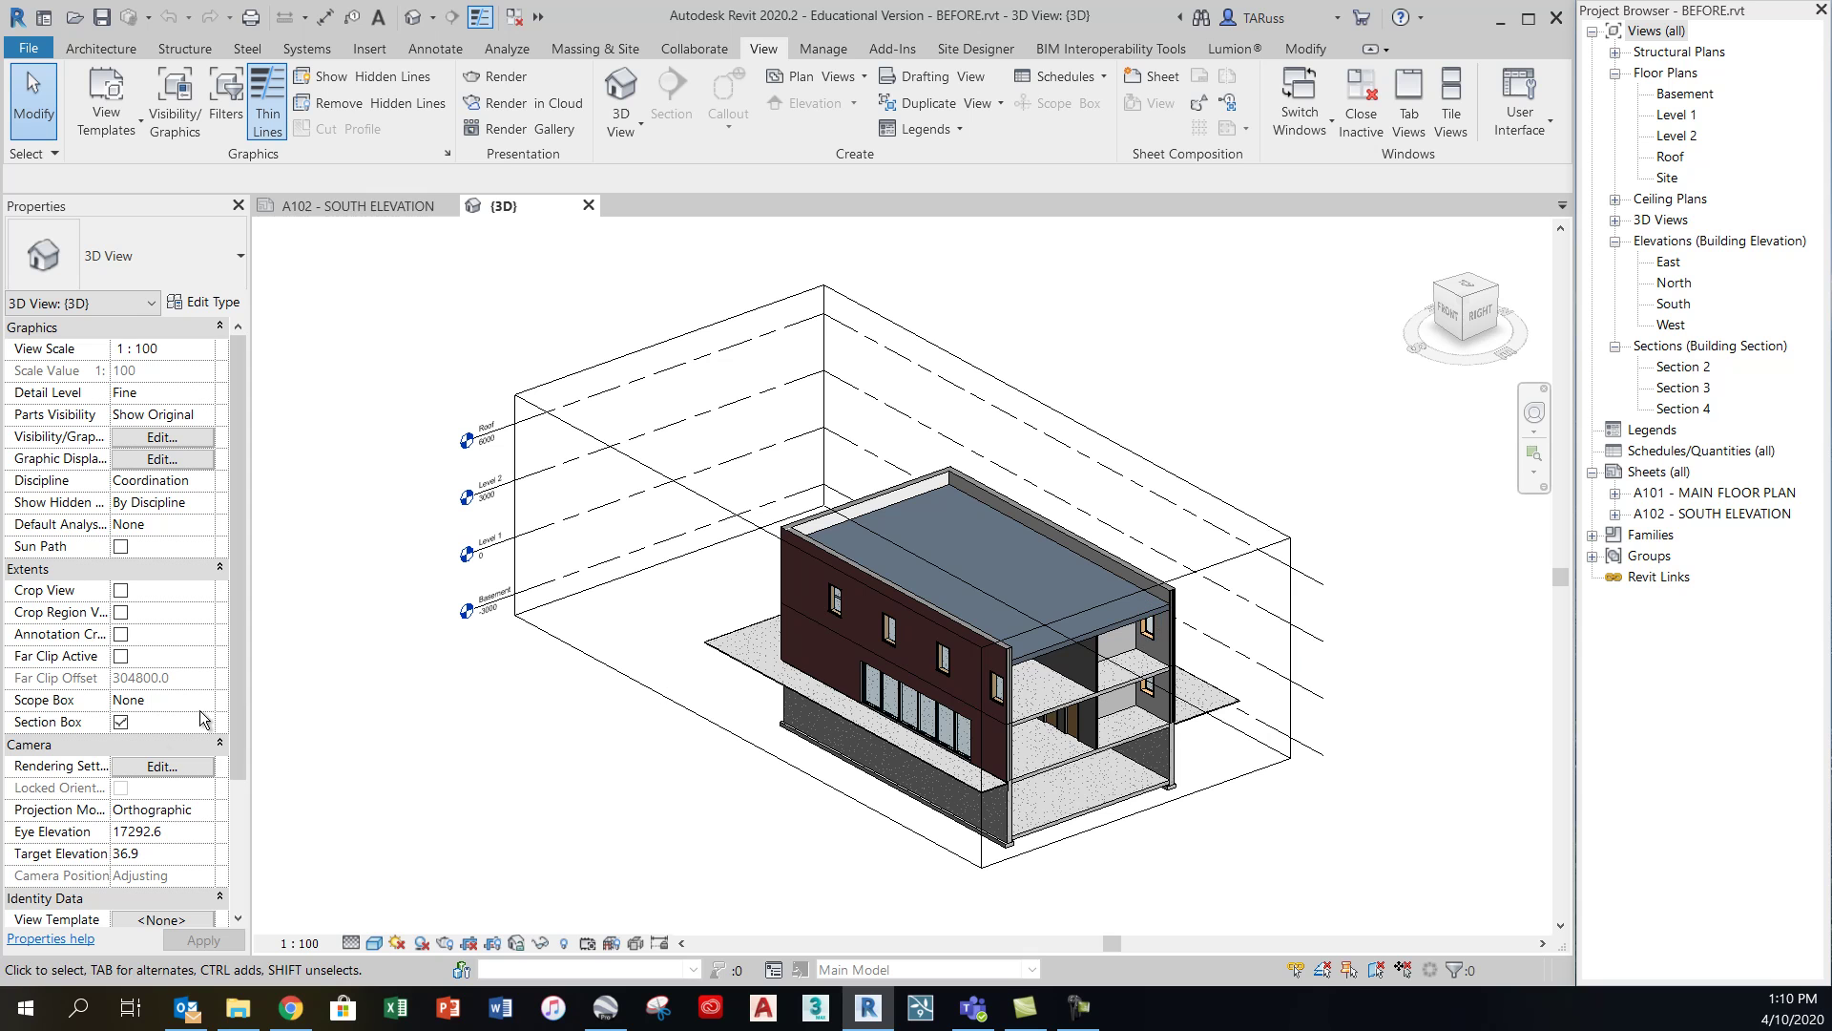
click(120, 723)
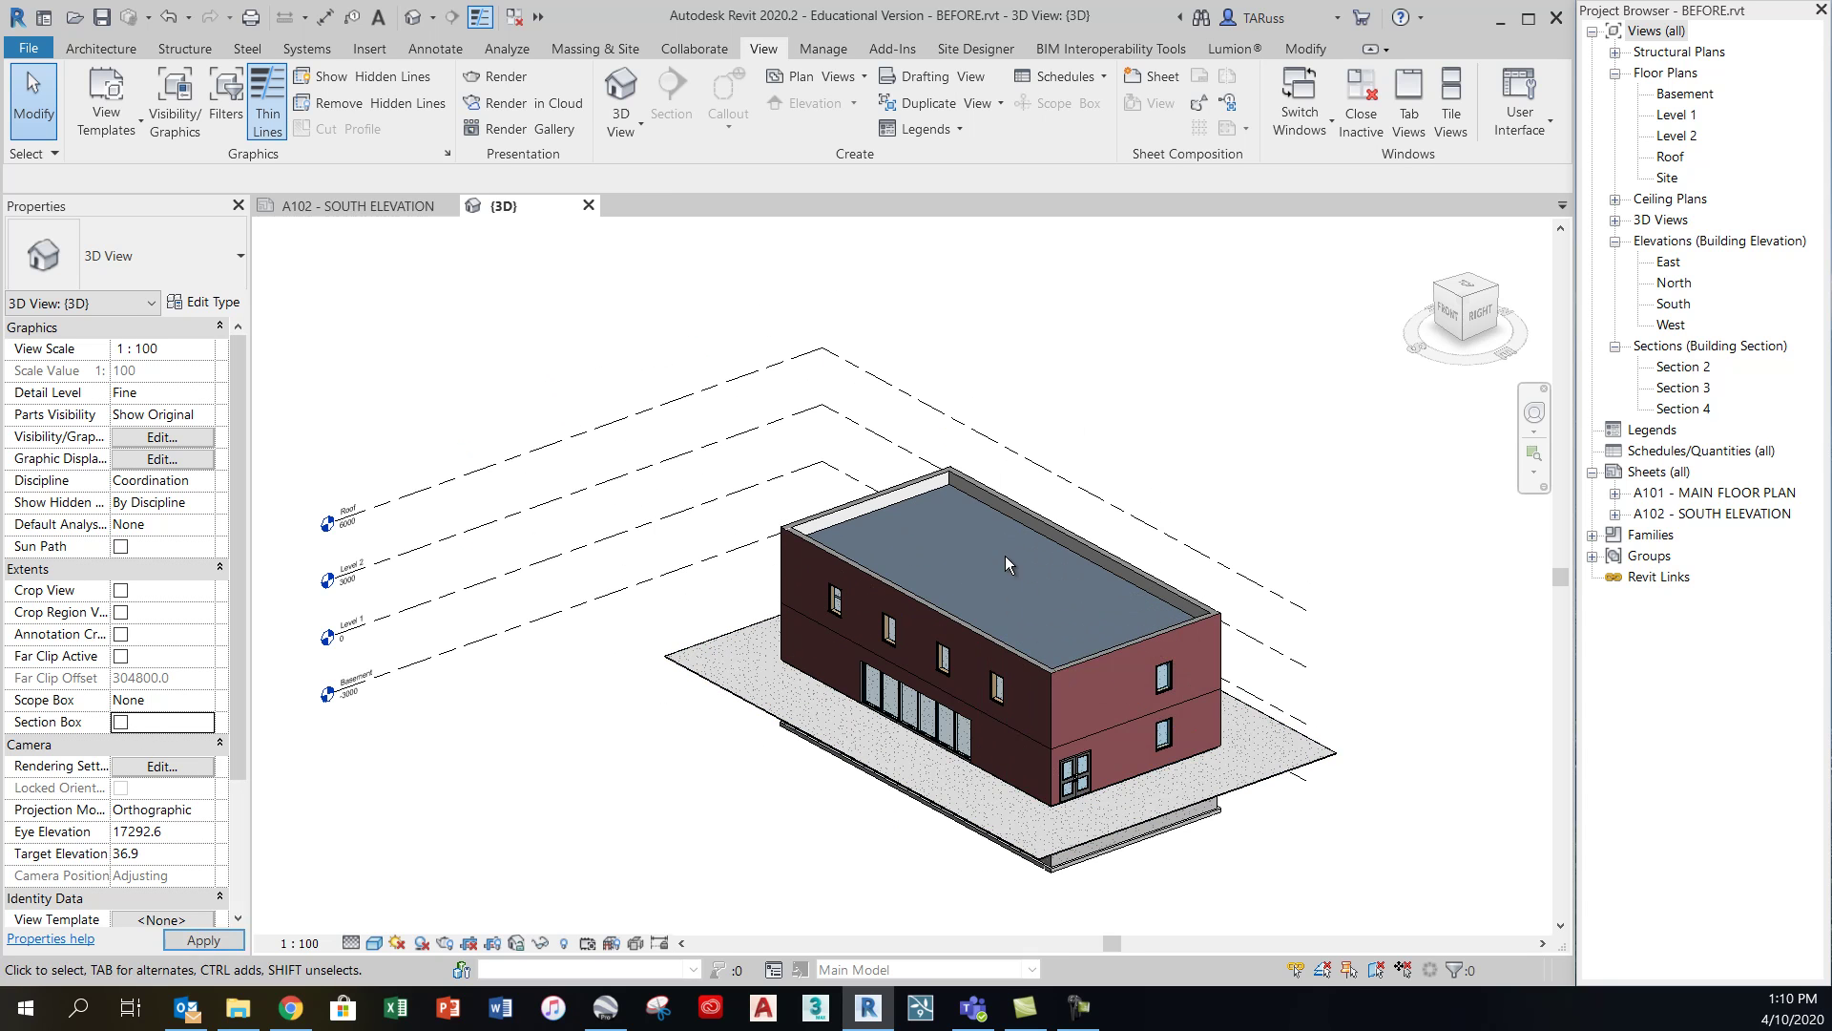
shift+middle_drag(891, 632, 1136, 591)
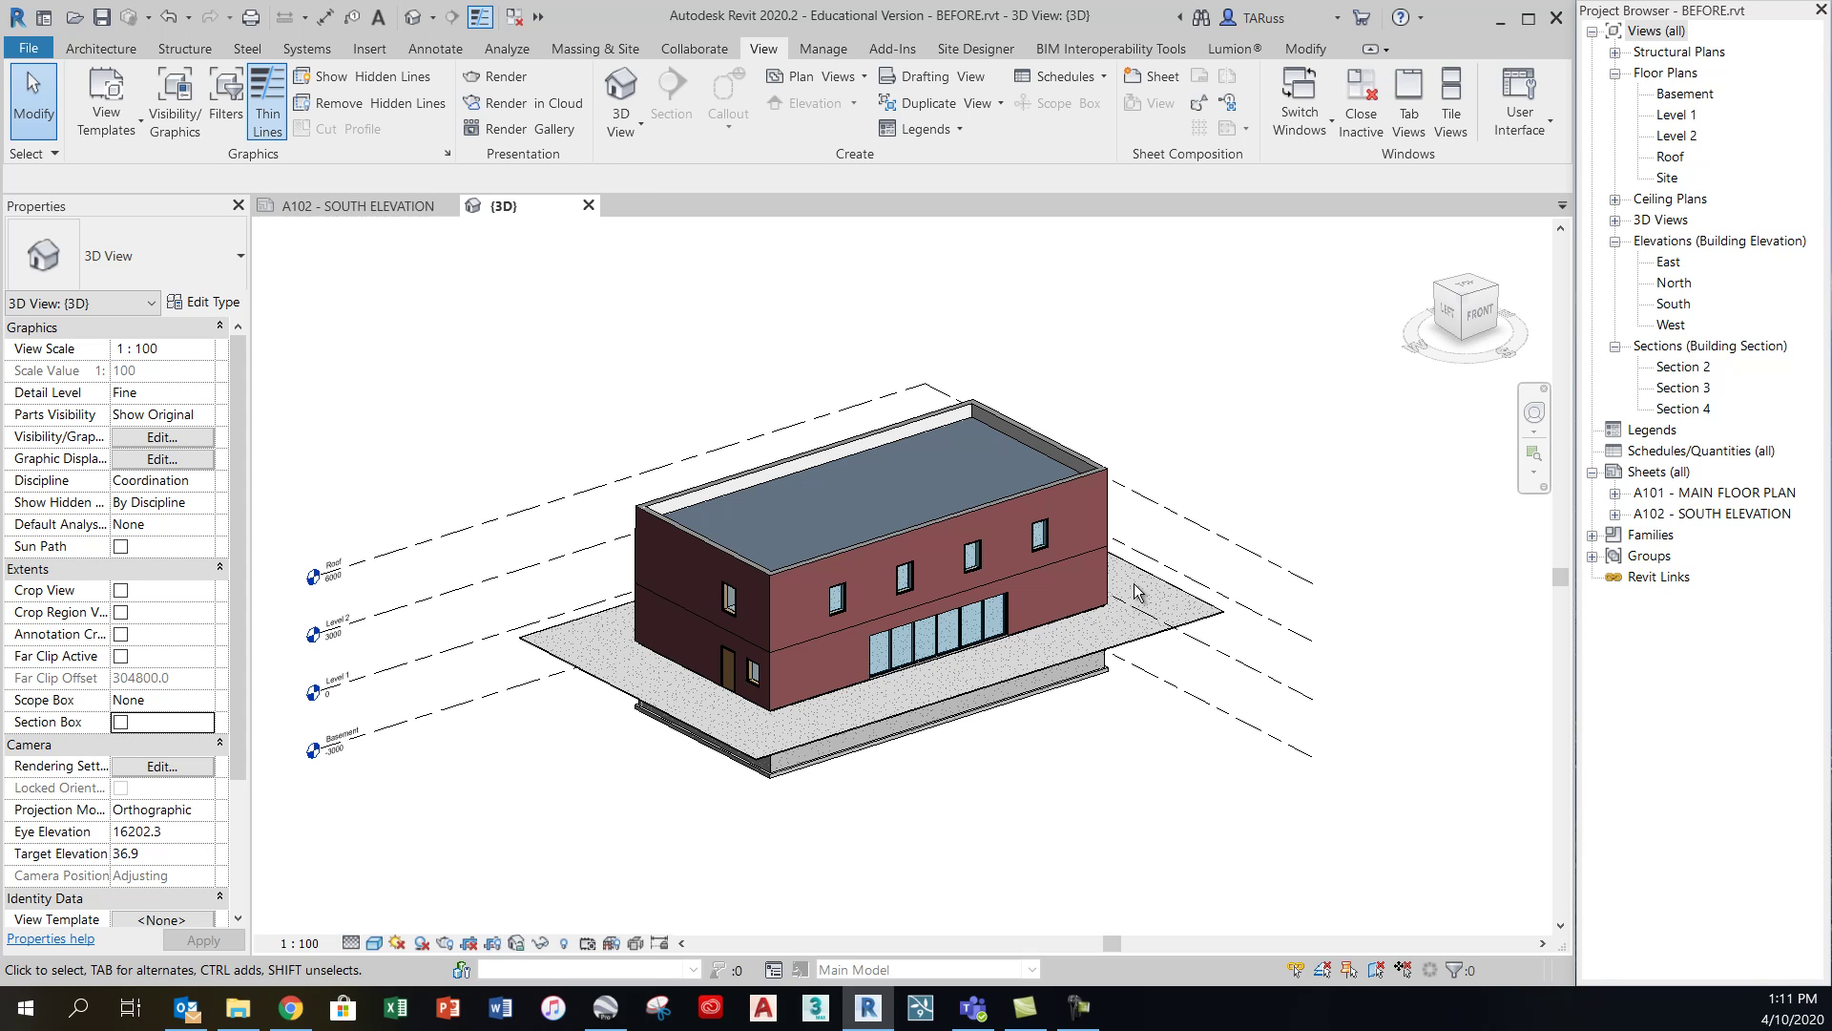
Review the Level 1 floor plan and the sheets A101 - MAIN FLOOR PLAN and A102 - SOUTH ELEVATION, ending on A101
double_click(1681, 117)
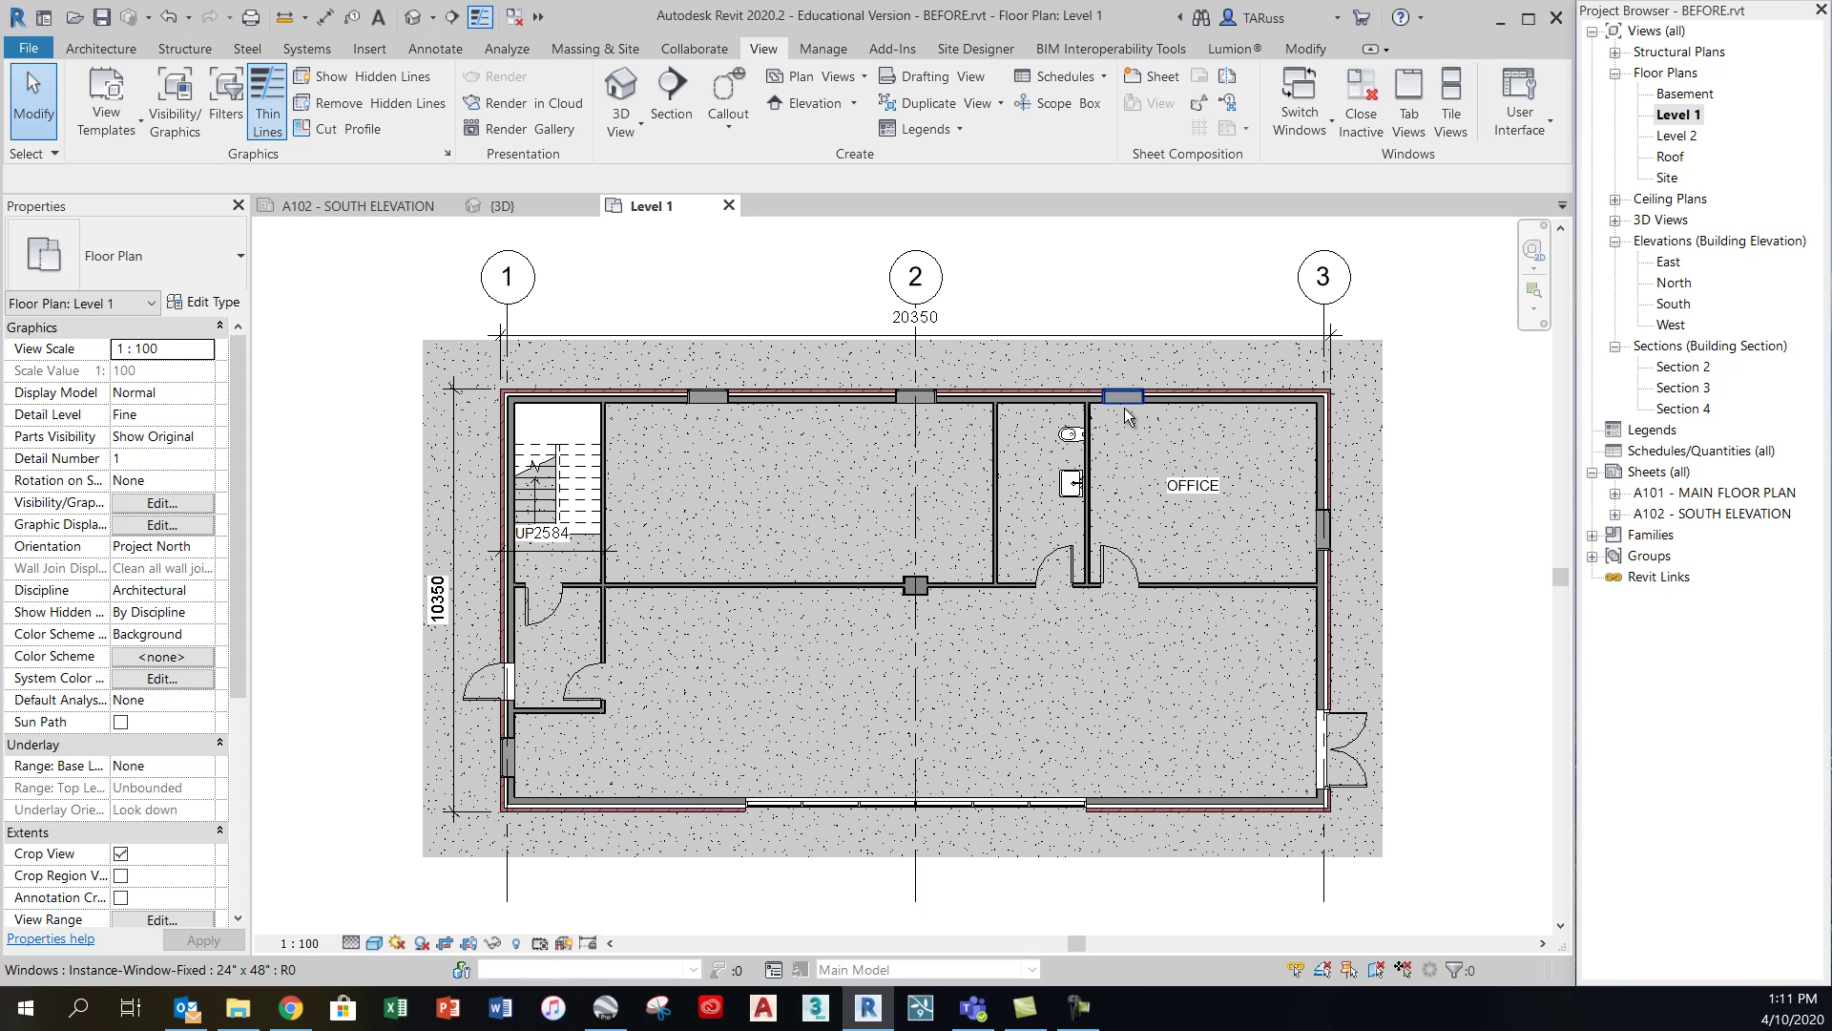
click(1715, 494)
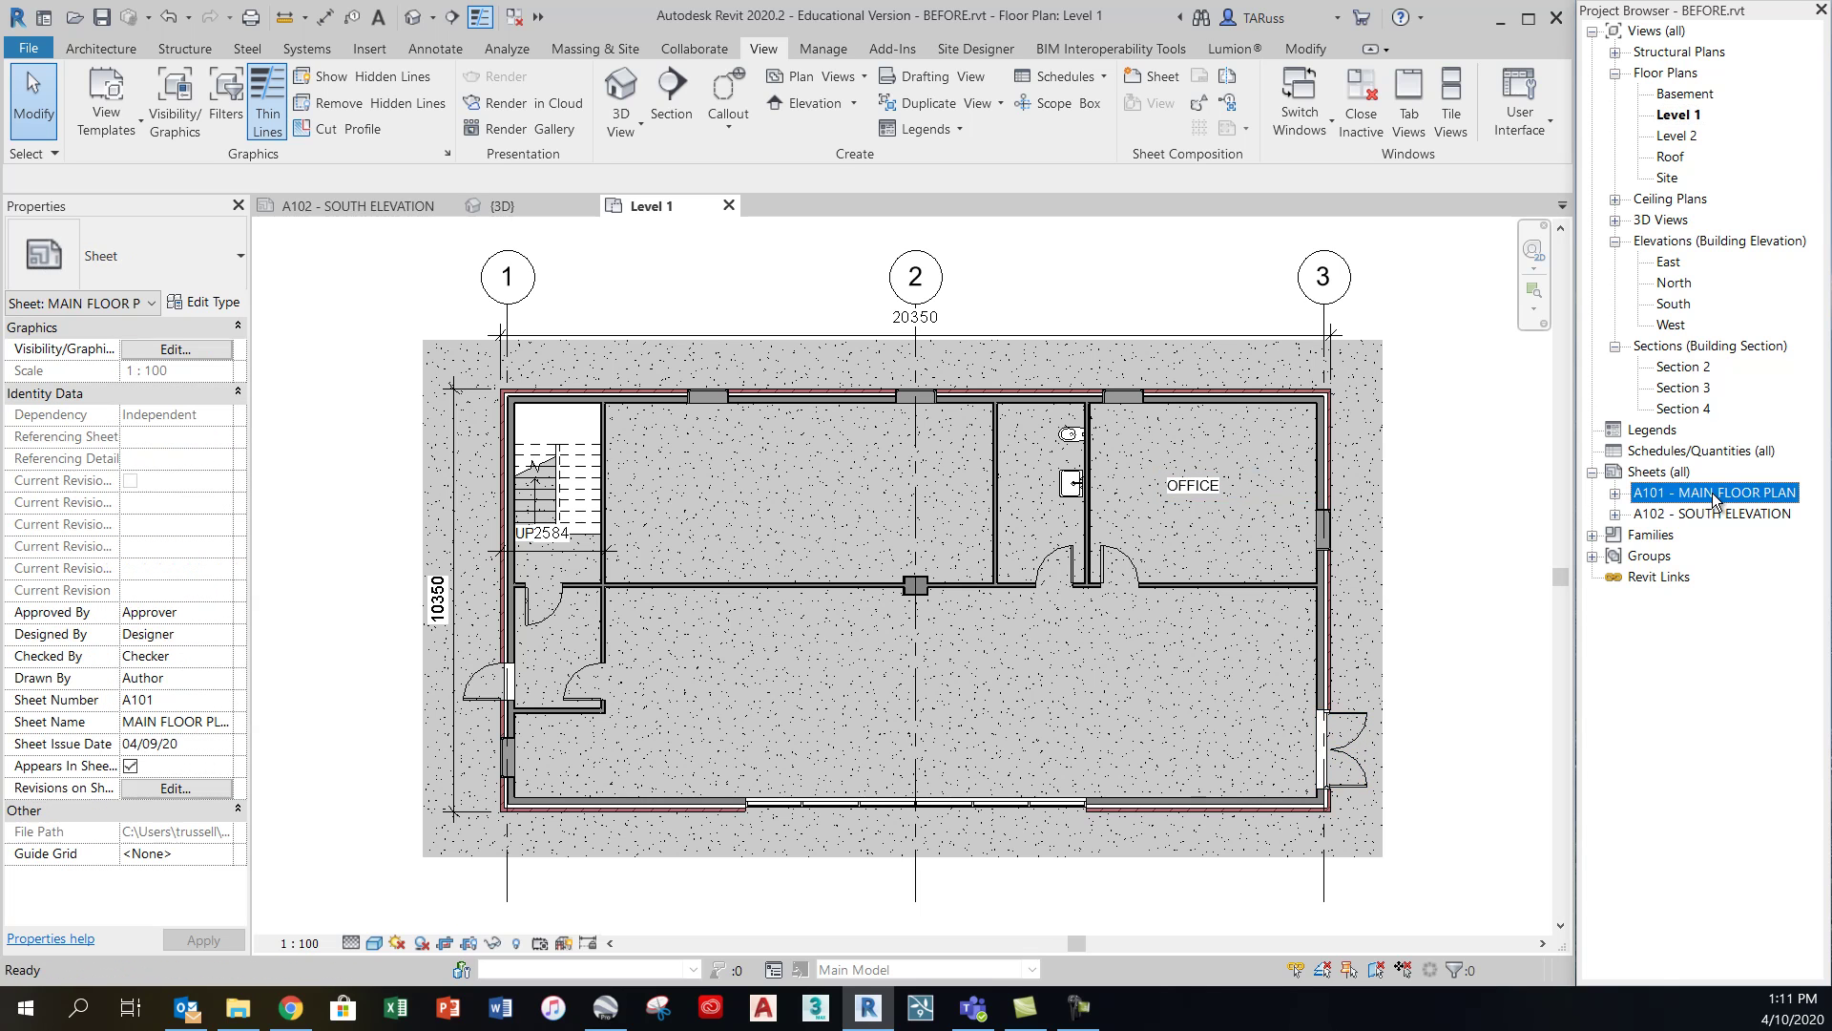
double_click(1715, 494)
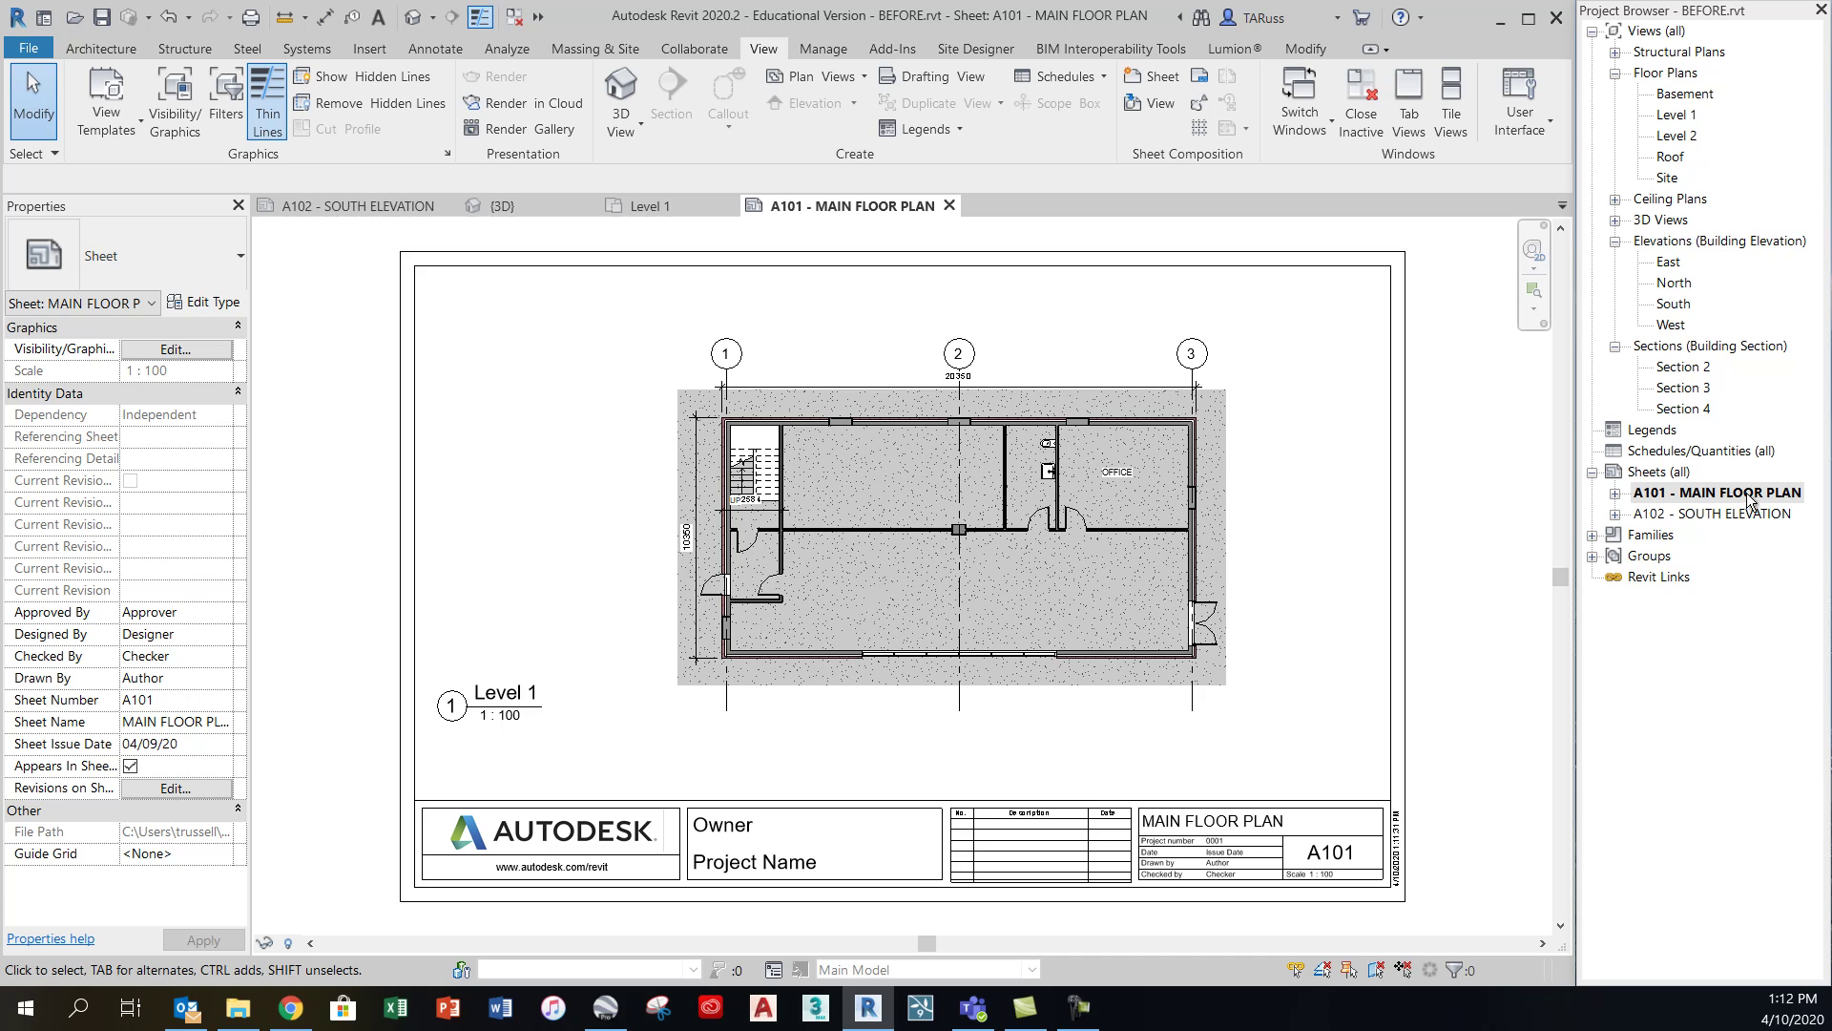
double_click(1725, 516)
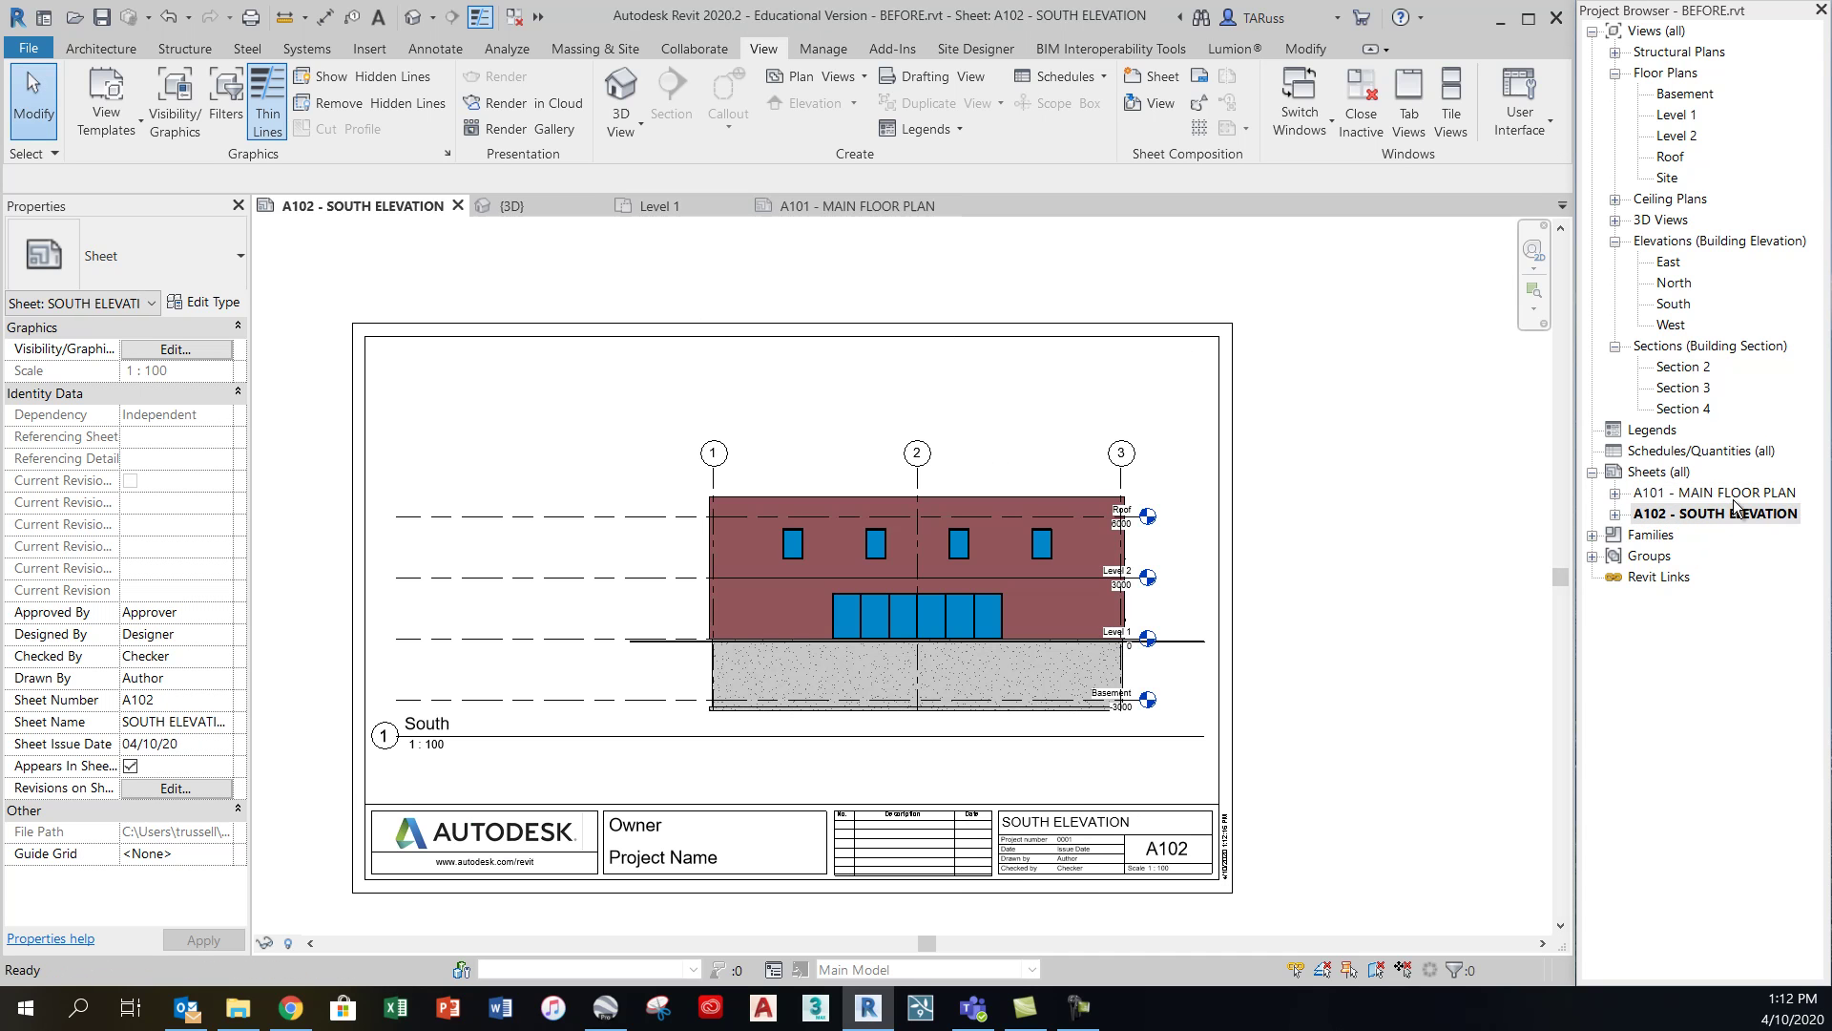
double_click(1718, 495)
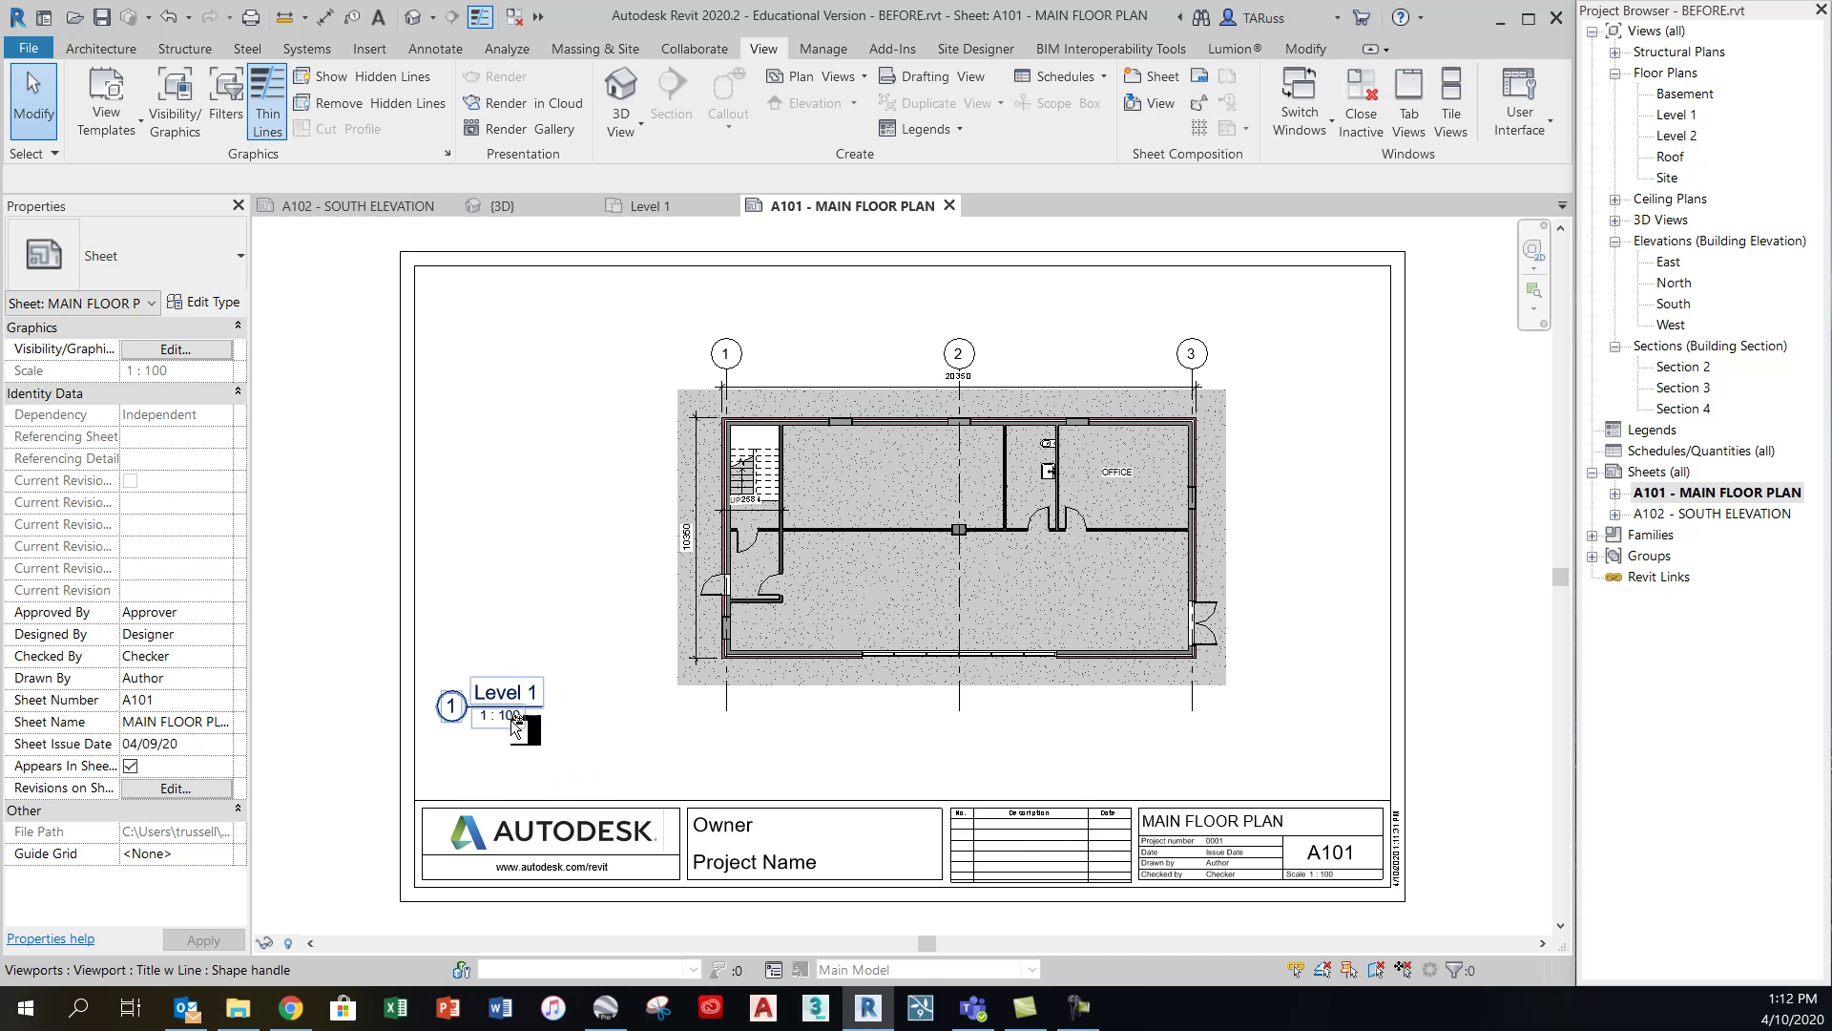
Open the Level 1 floor plan, try a 1:50 view scale, and return it to 1:100
double_click(1678, 115)
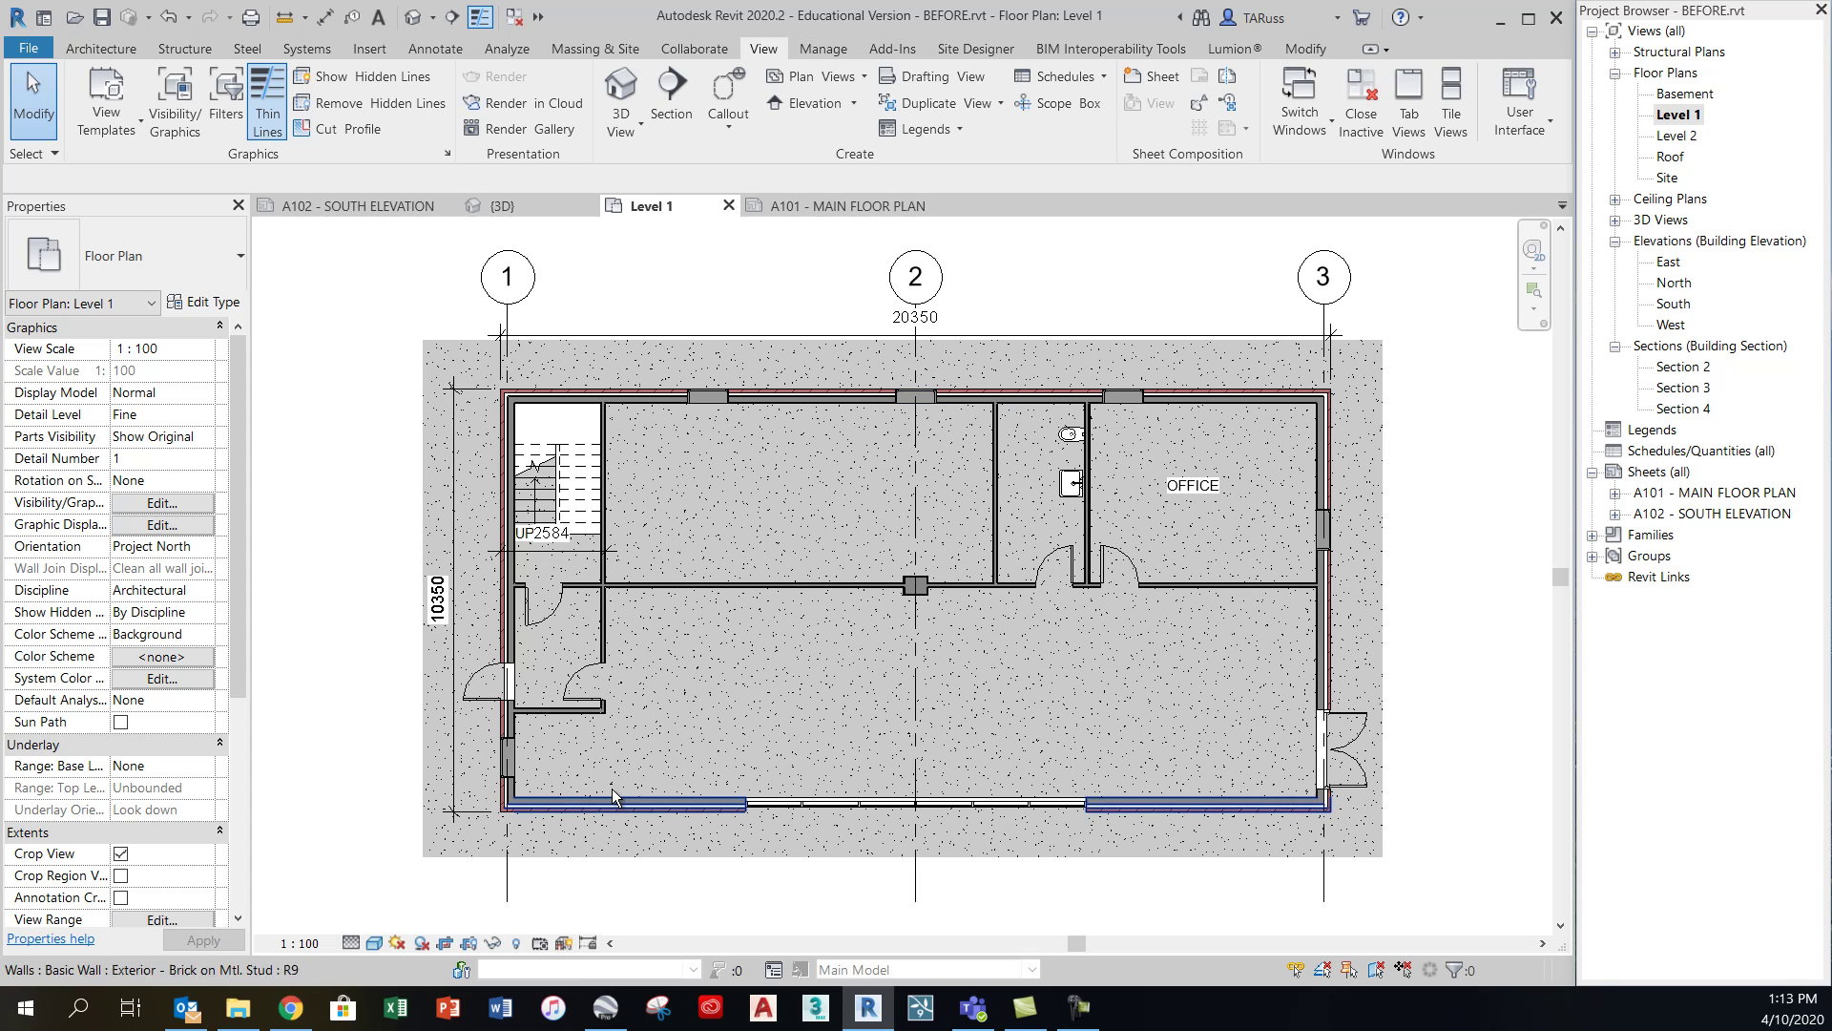
click(306, 945)
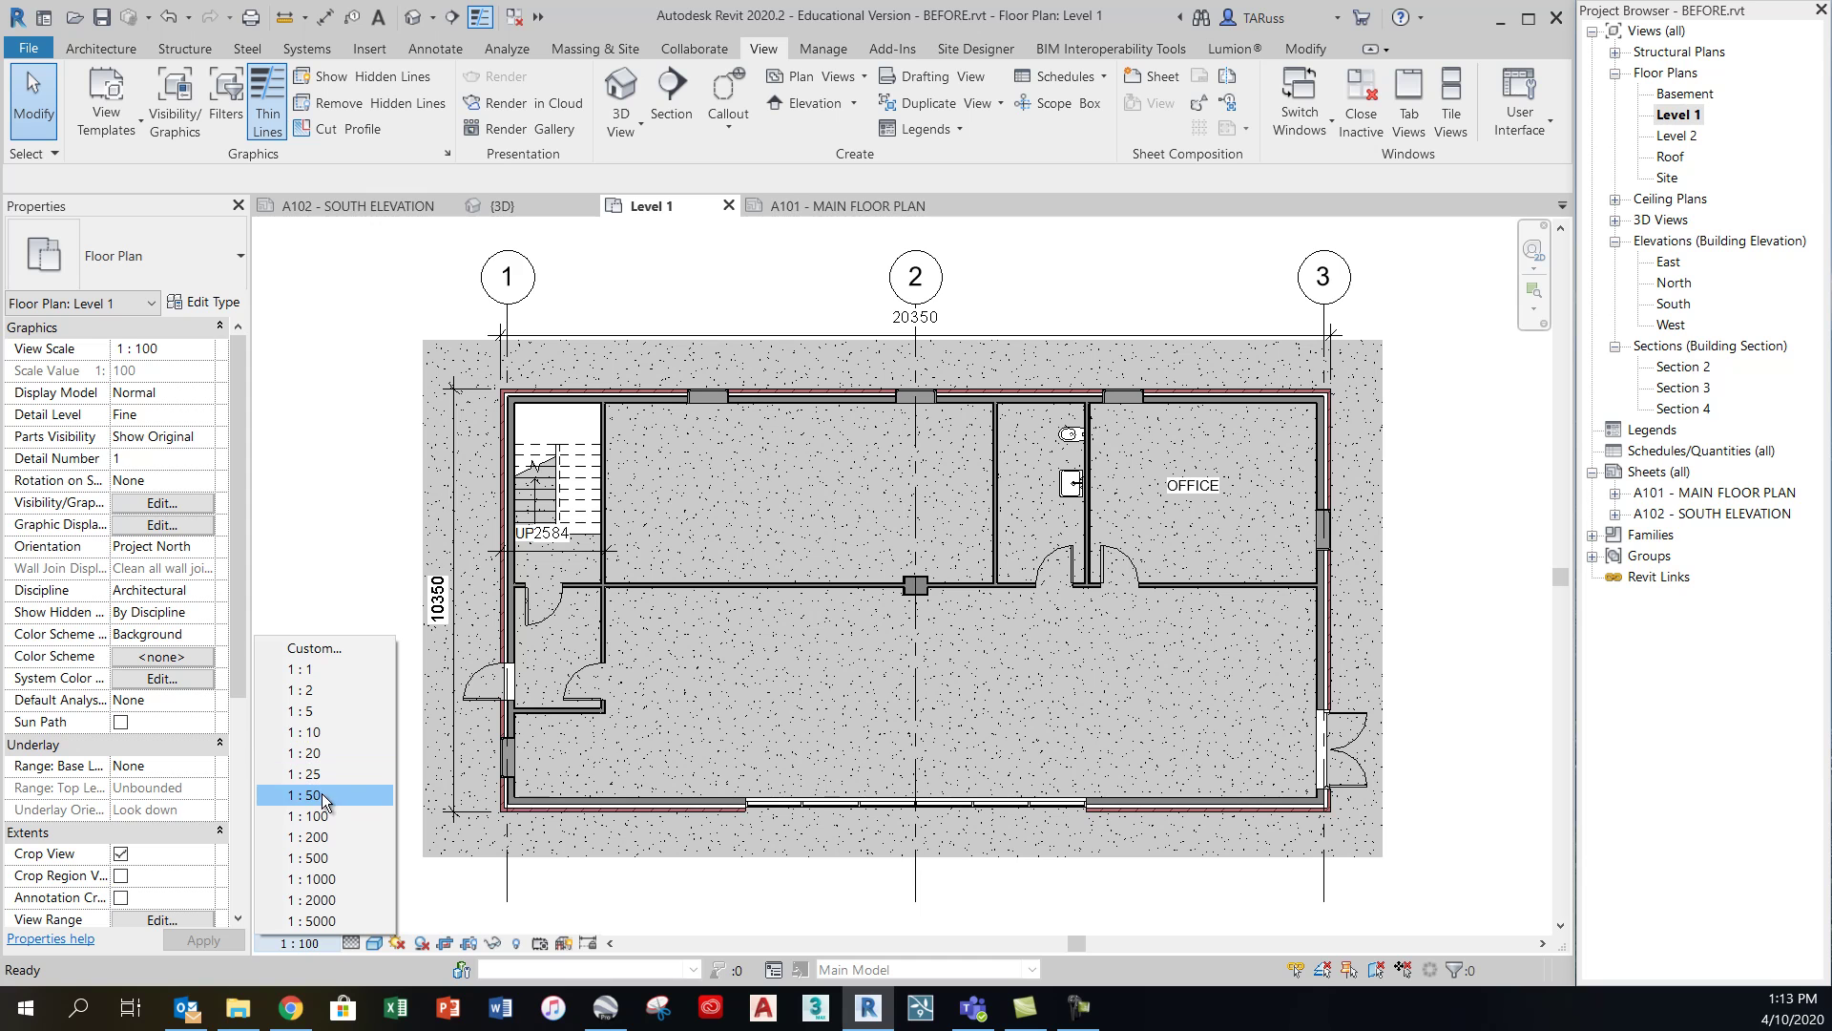
click(327, 795)
click(296, 946)
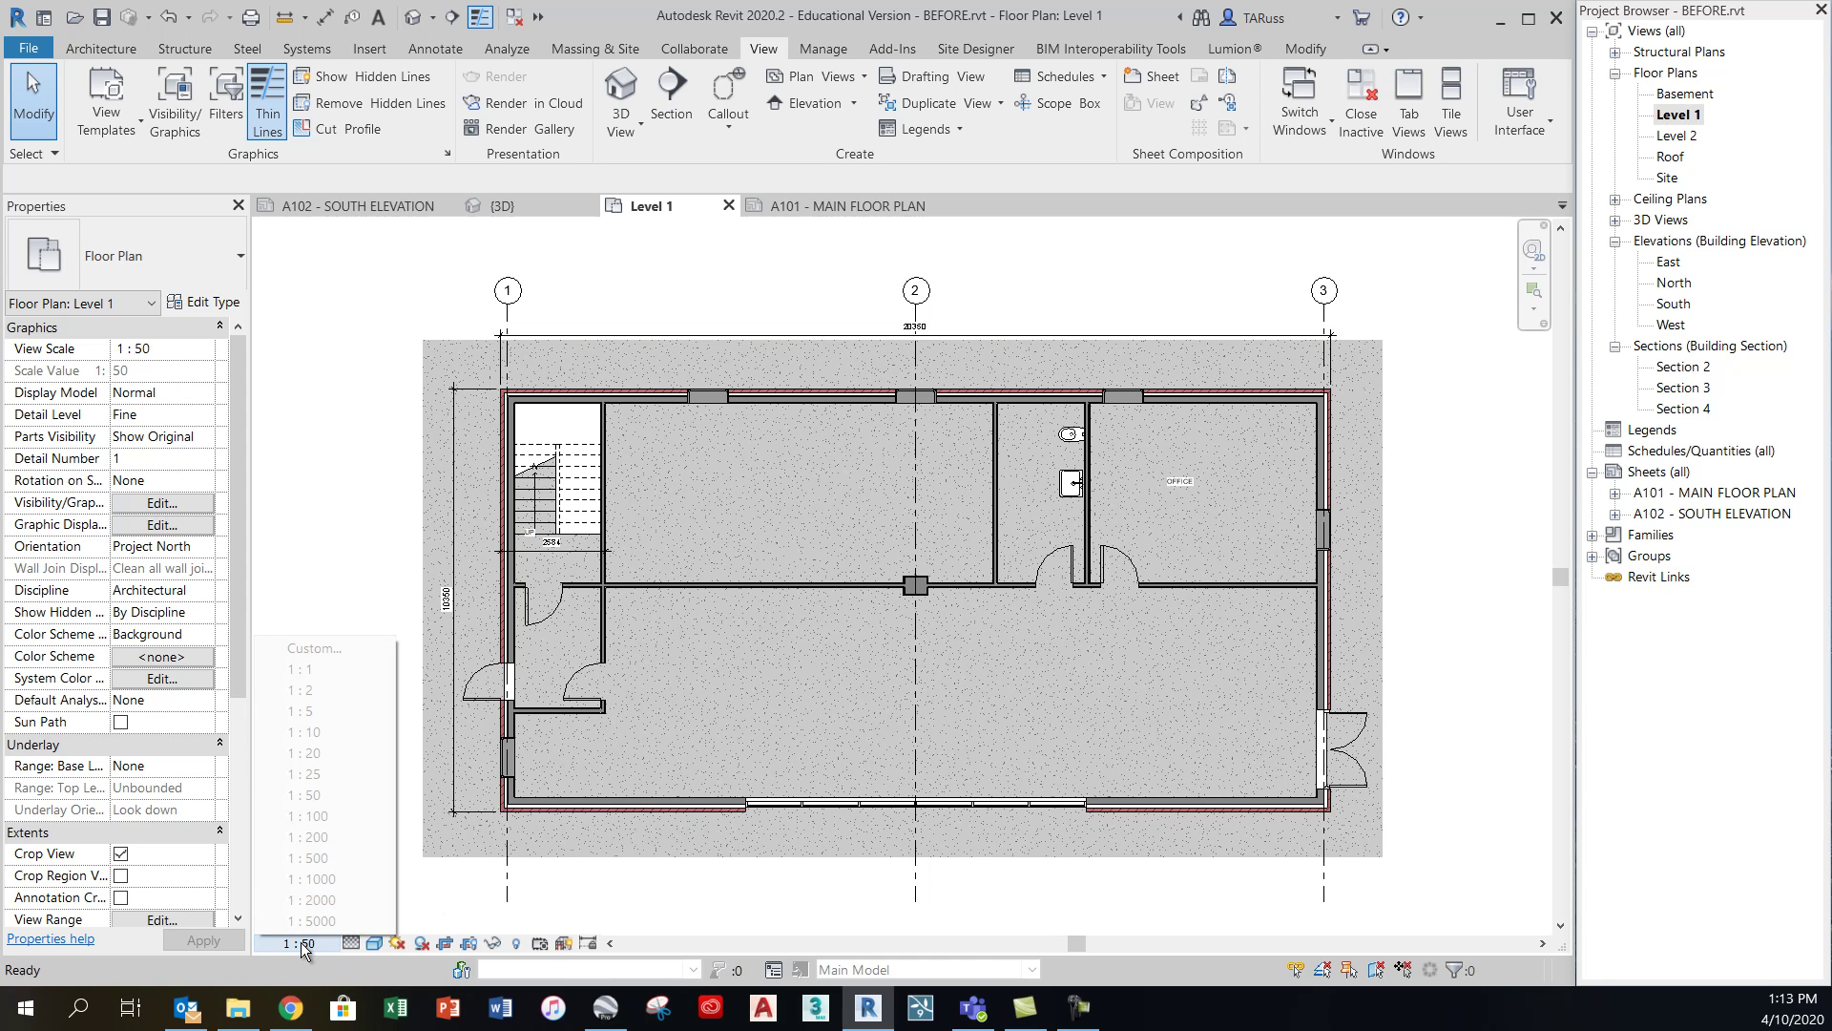
click(340, 827)
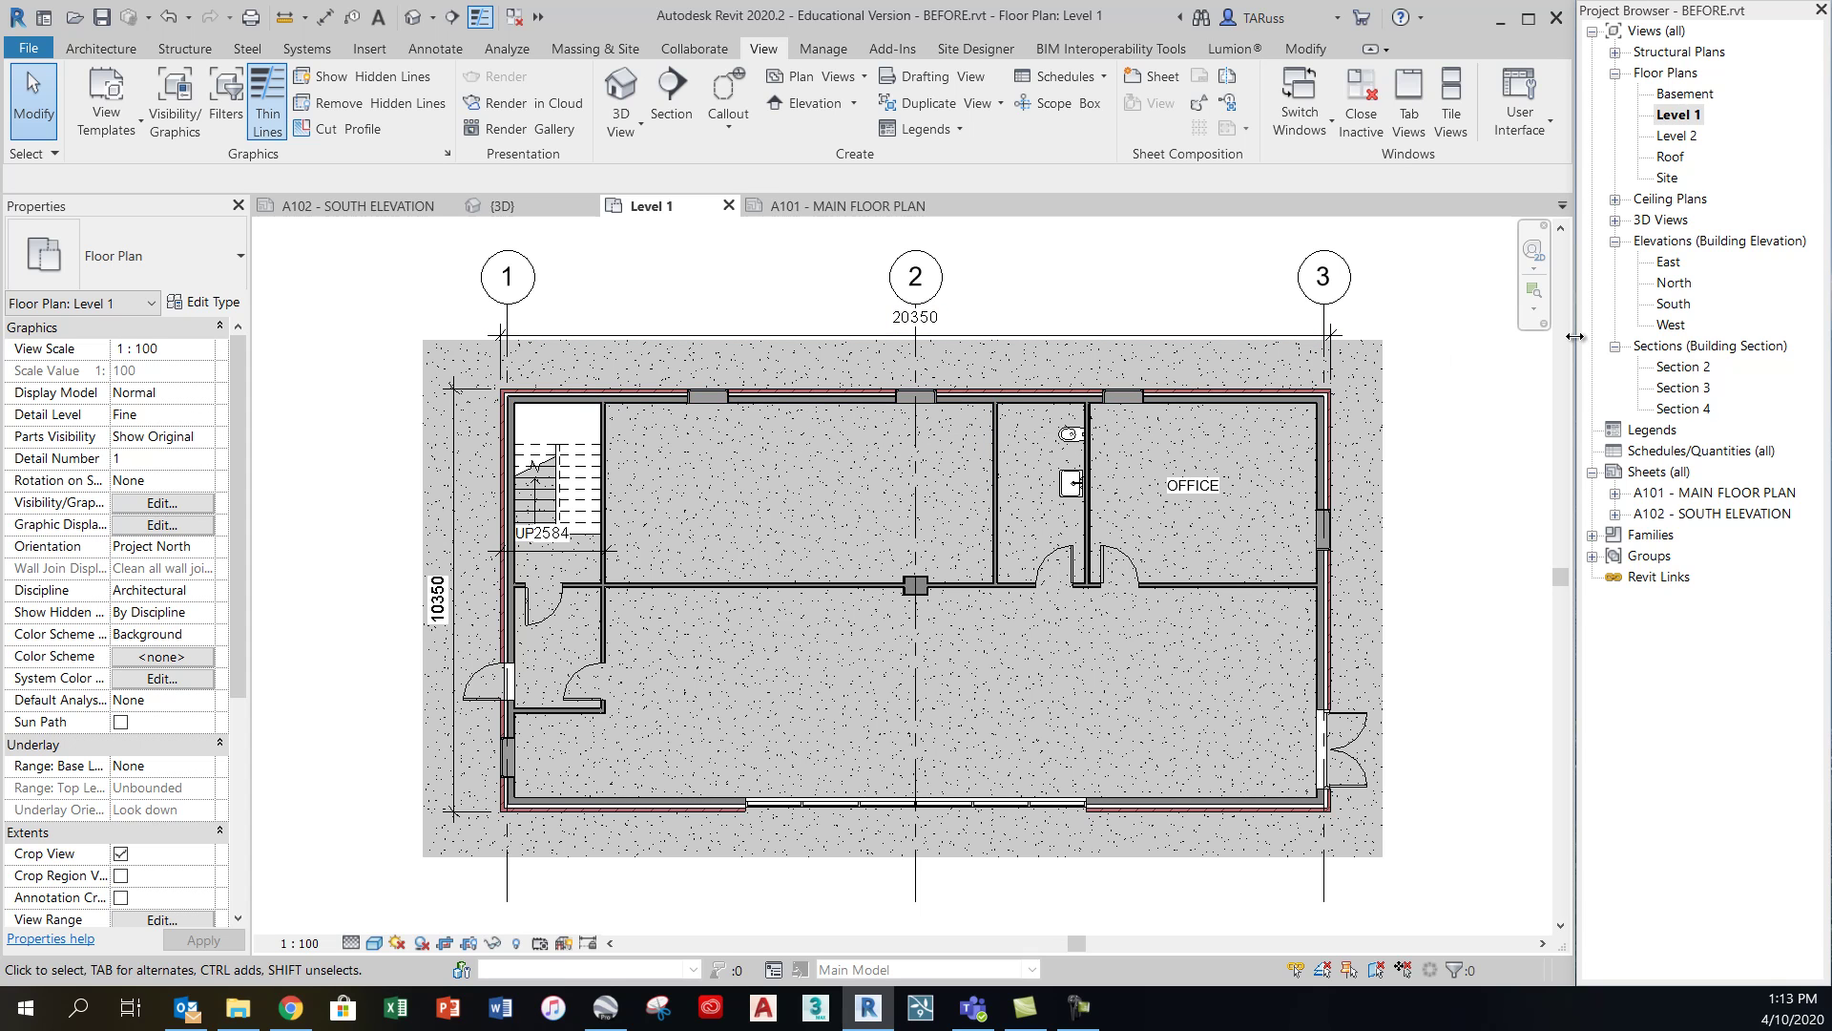
Compare the Level 1 floor plan with its viewport on sheet A101 - MAIN FLOOR PLAN, ending in the Level 1 view
double_click(1717, 493)
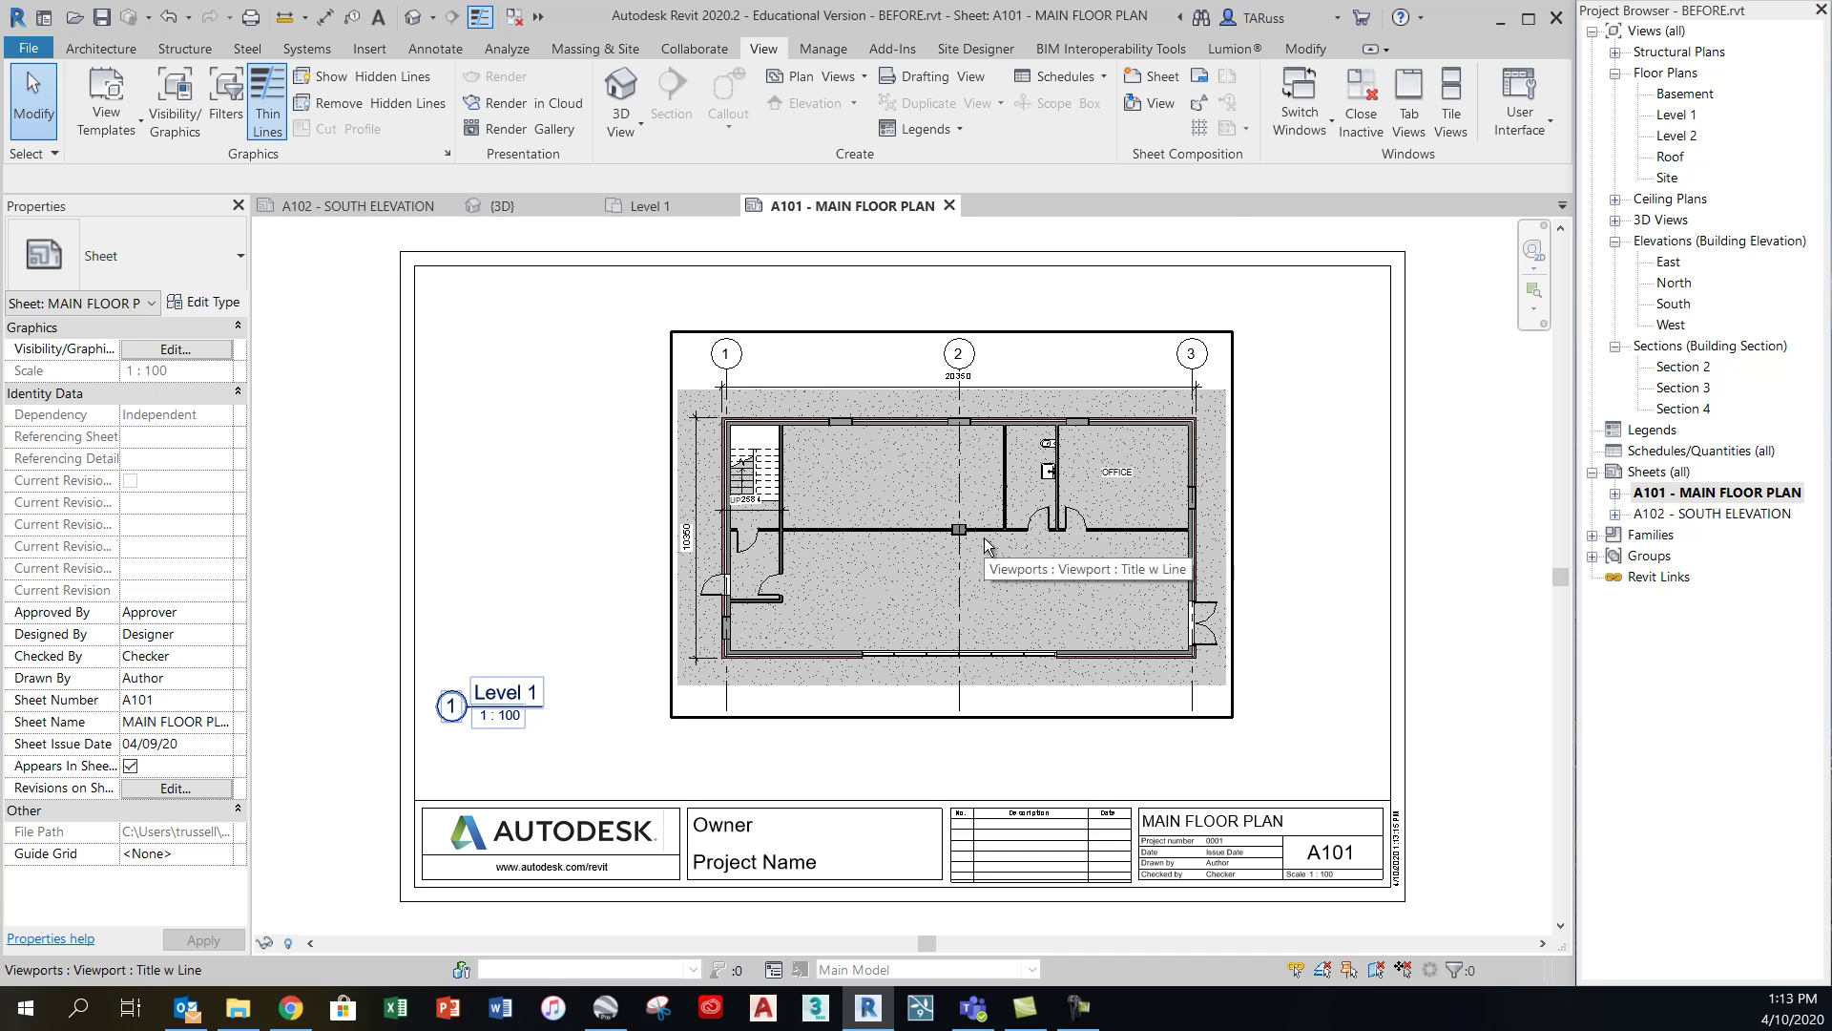
double_click(1682, 119)
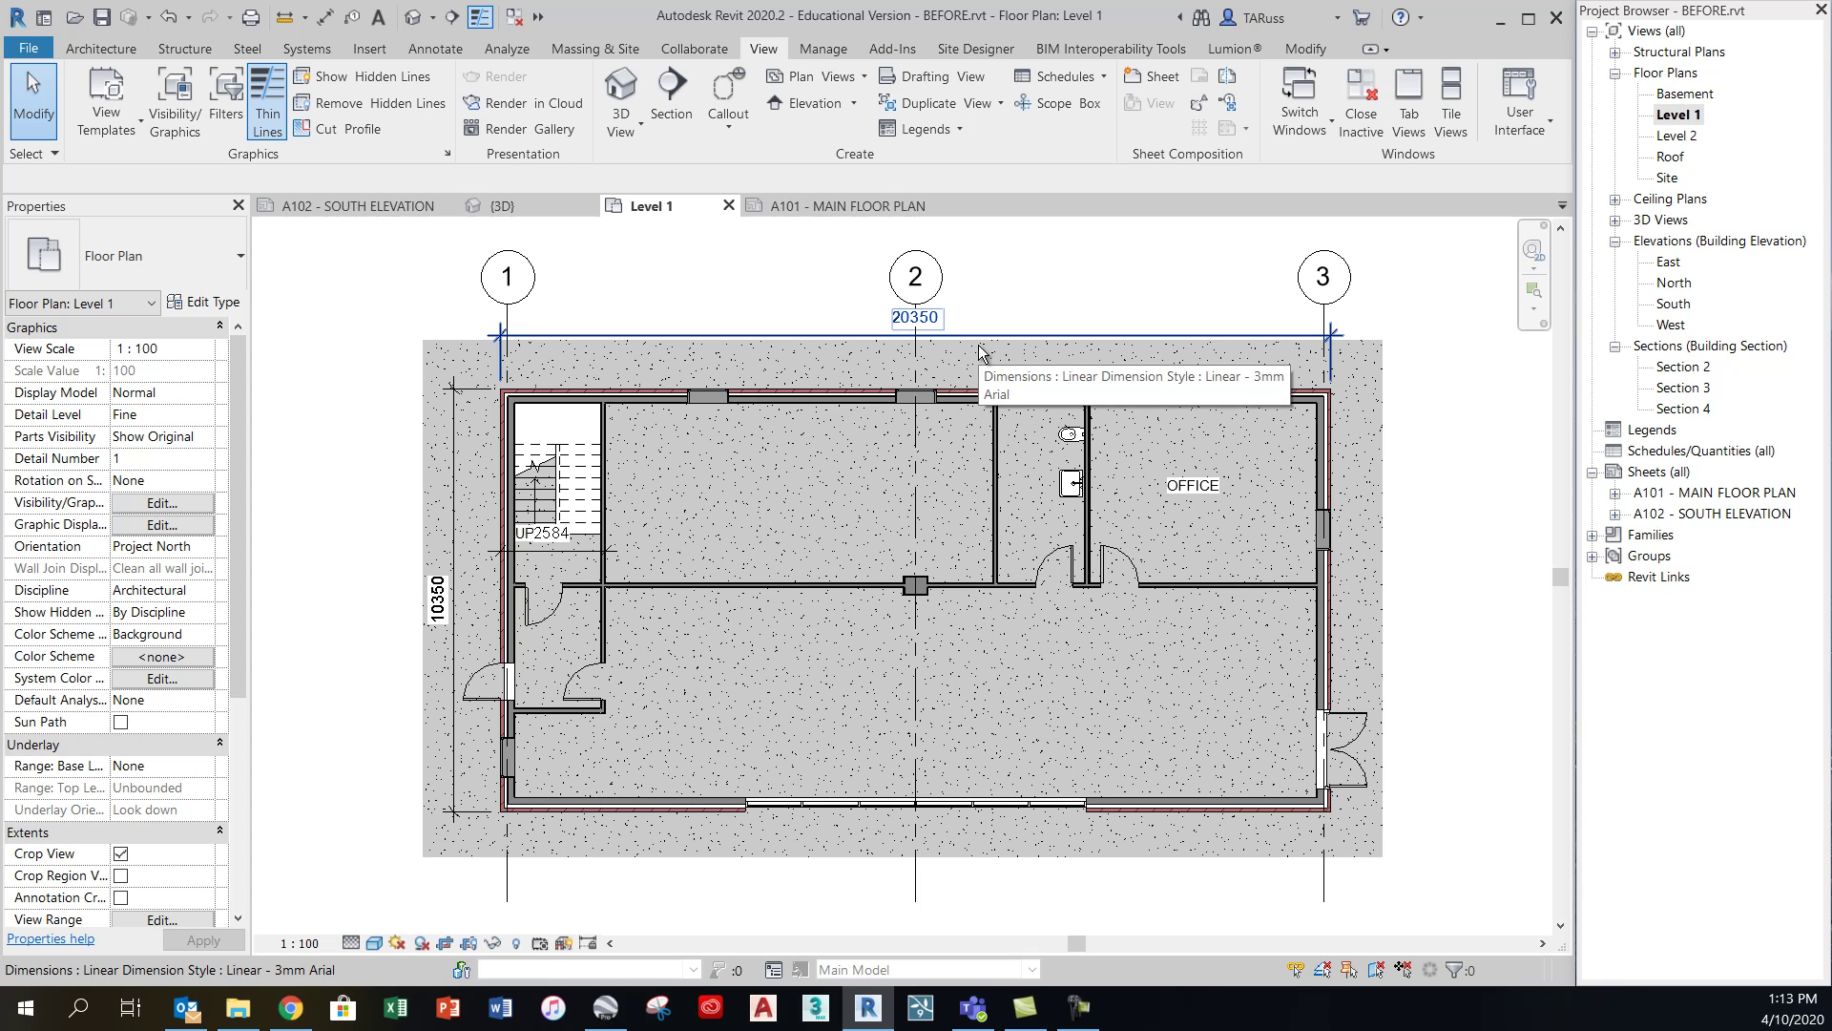
double_click(1711, 493)
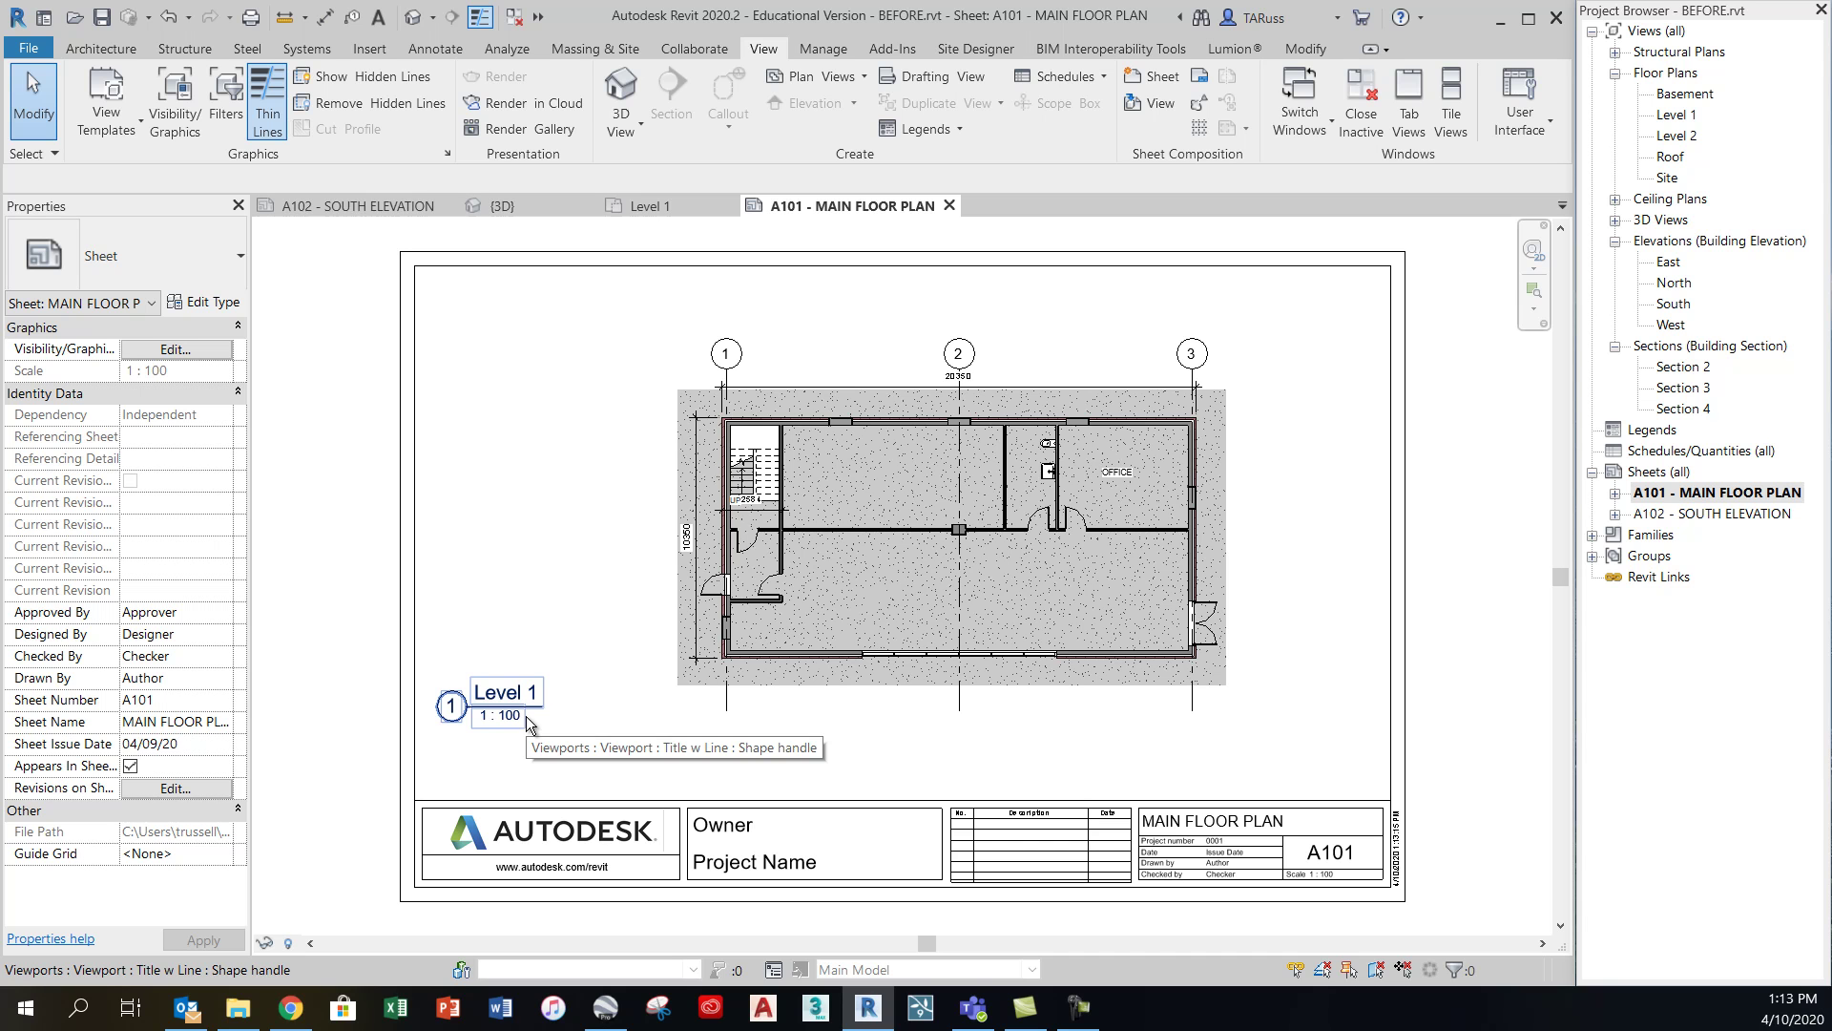
click(1685, 118)
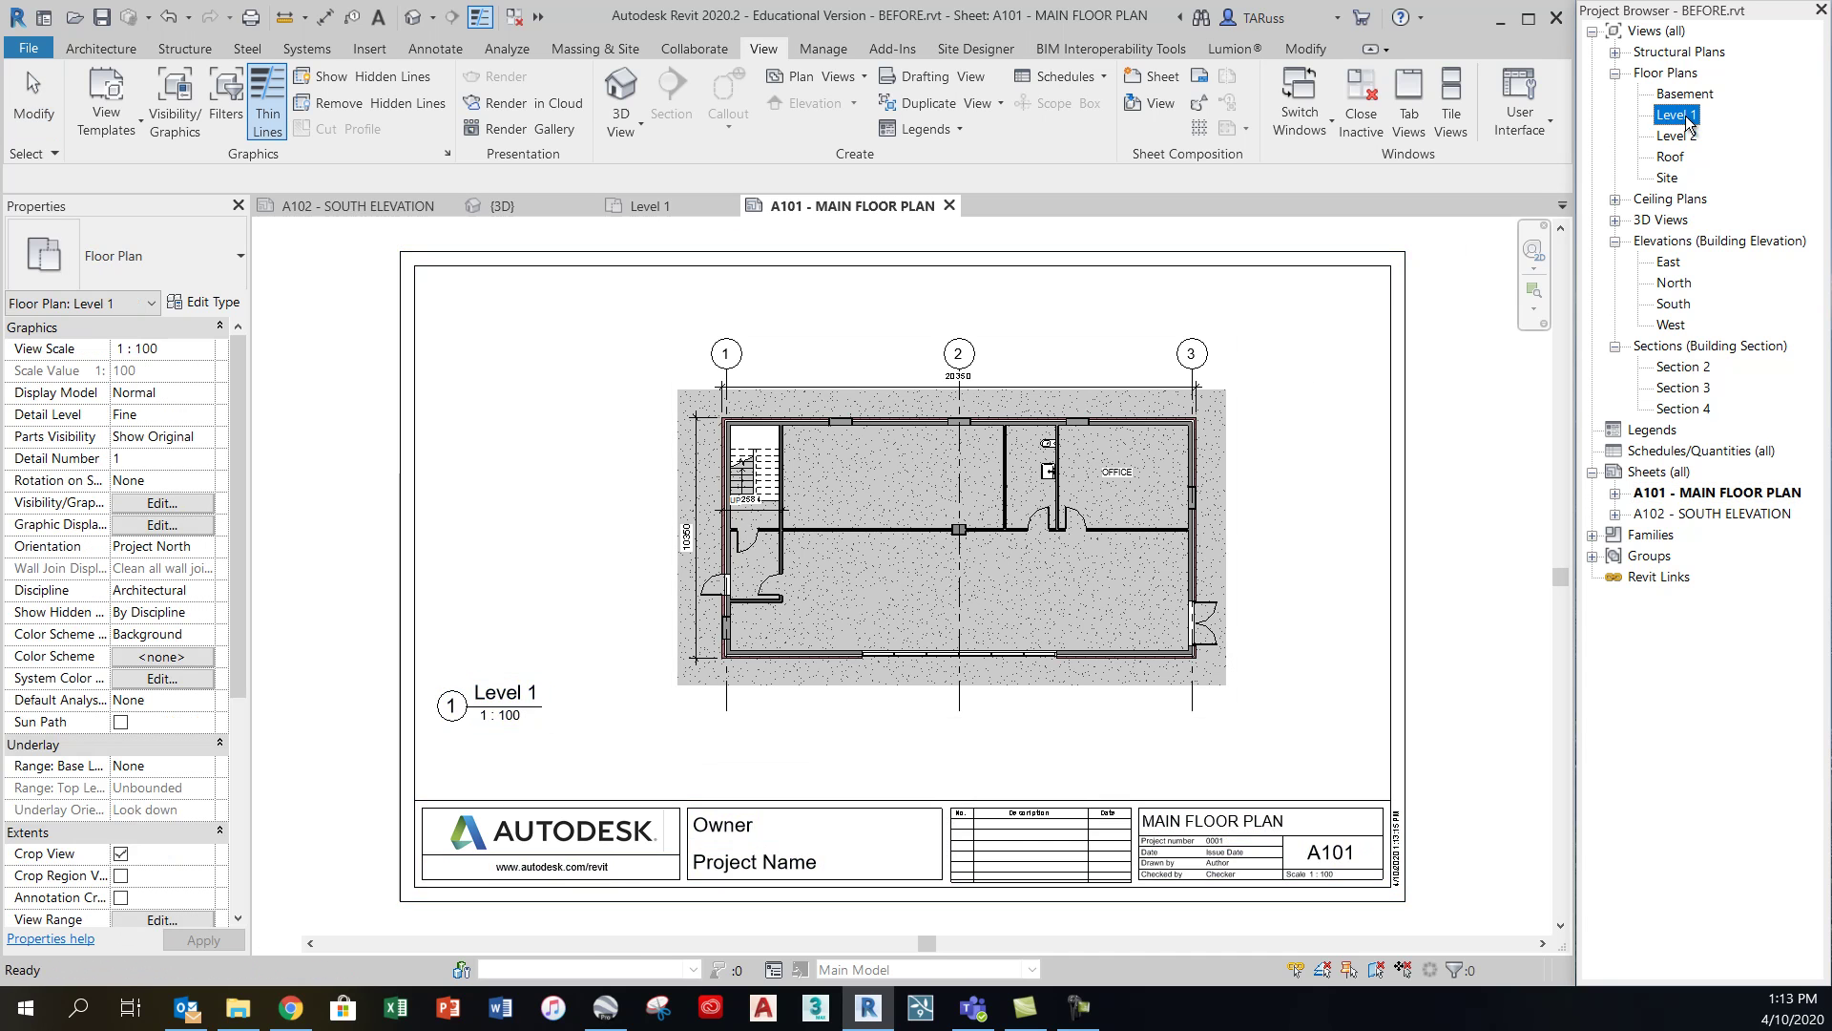
double_click(1685, 119)
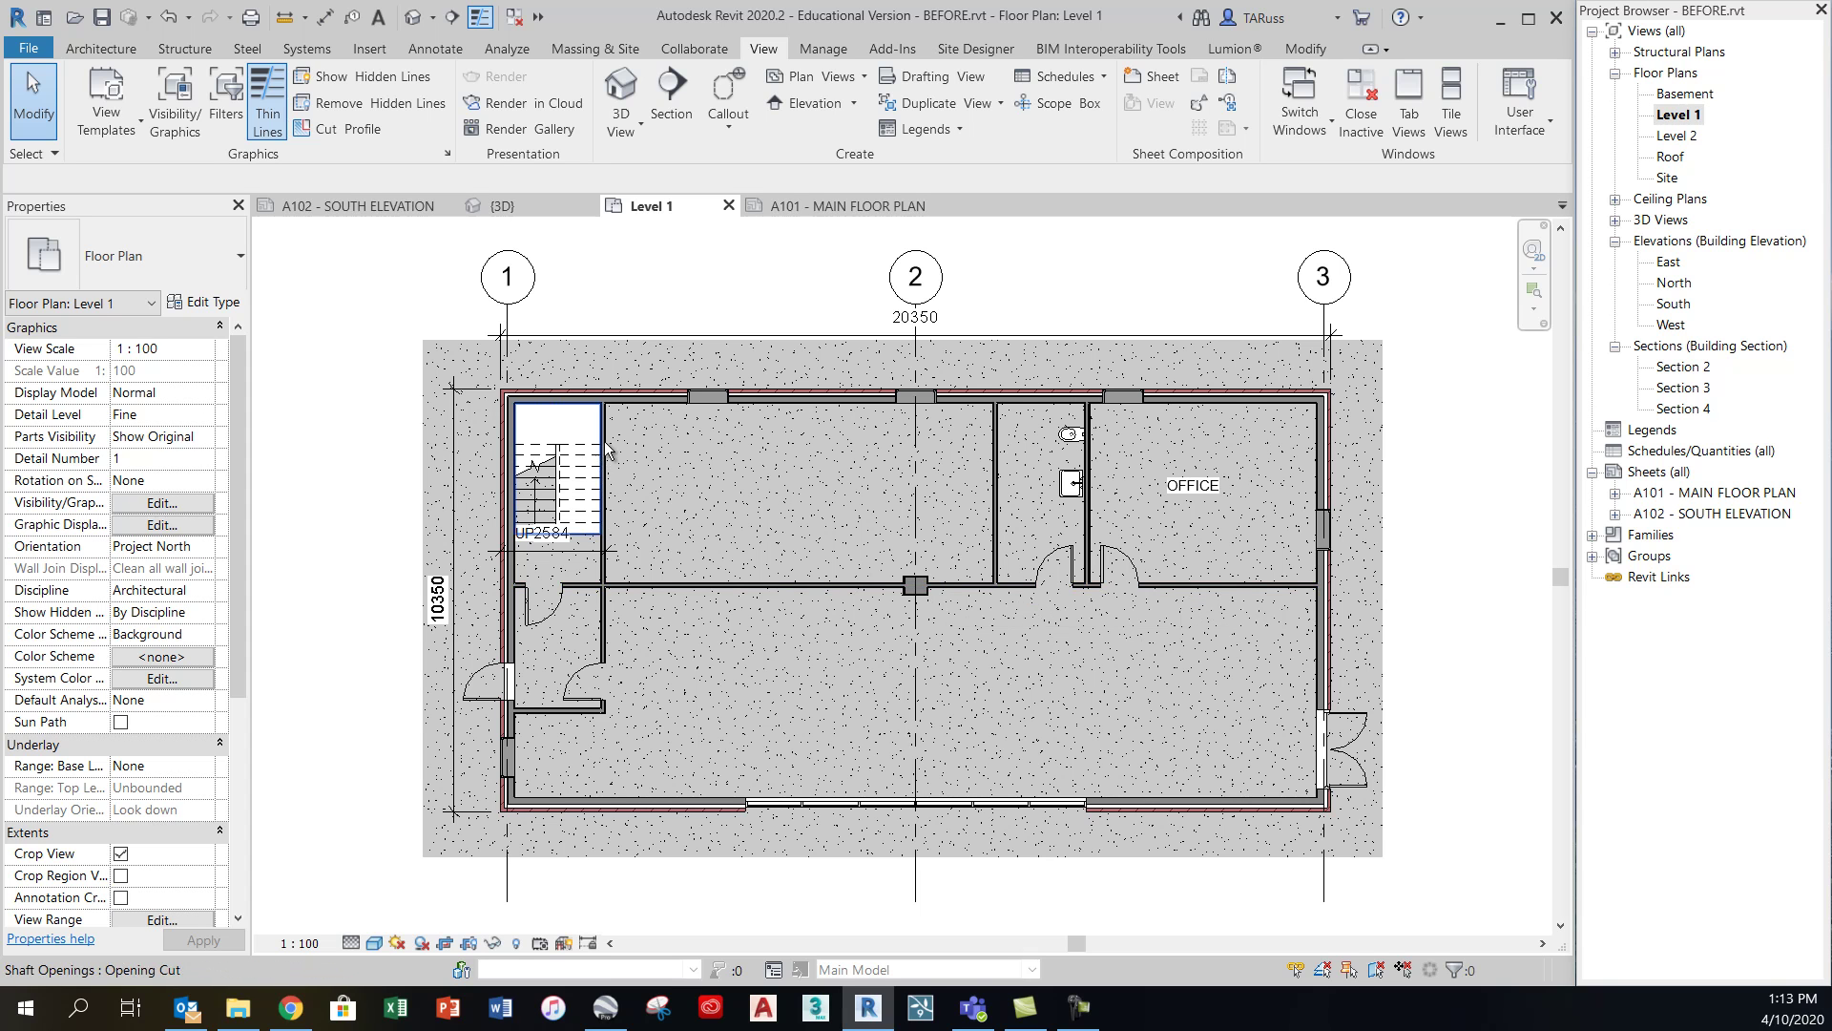
Inspect the exterior wall layers at the stair corner and set the Level 1 plan's detail level to Coarse
scroll(576, 361, up, 5)
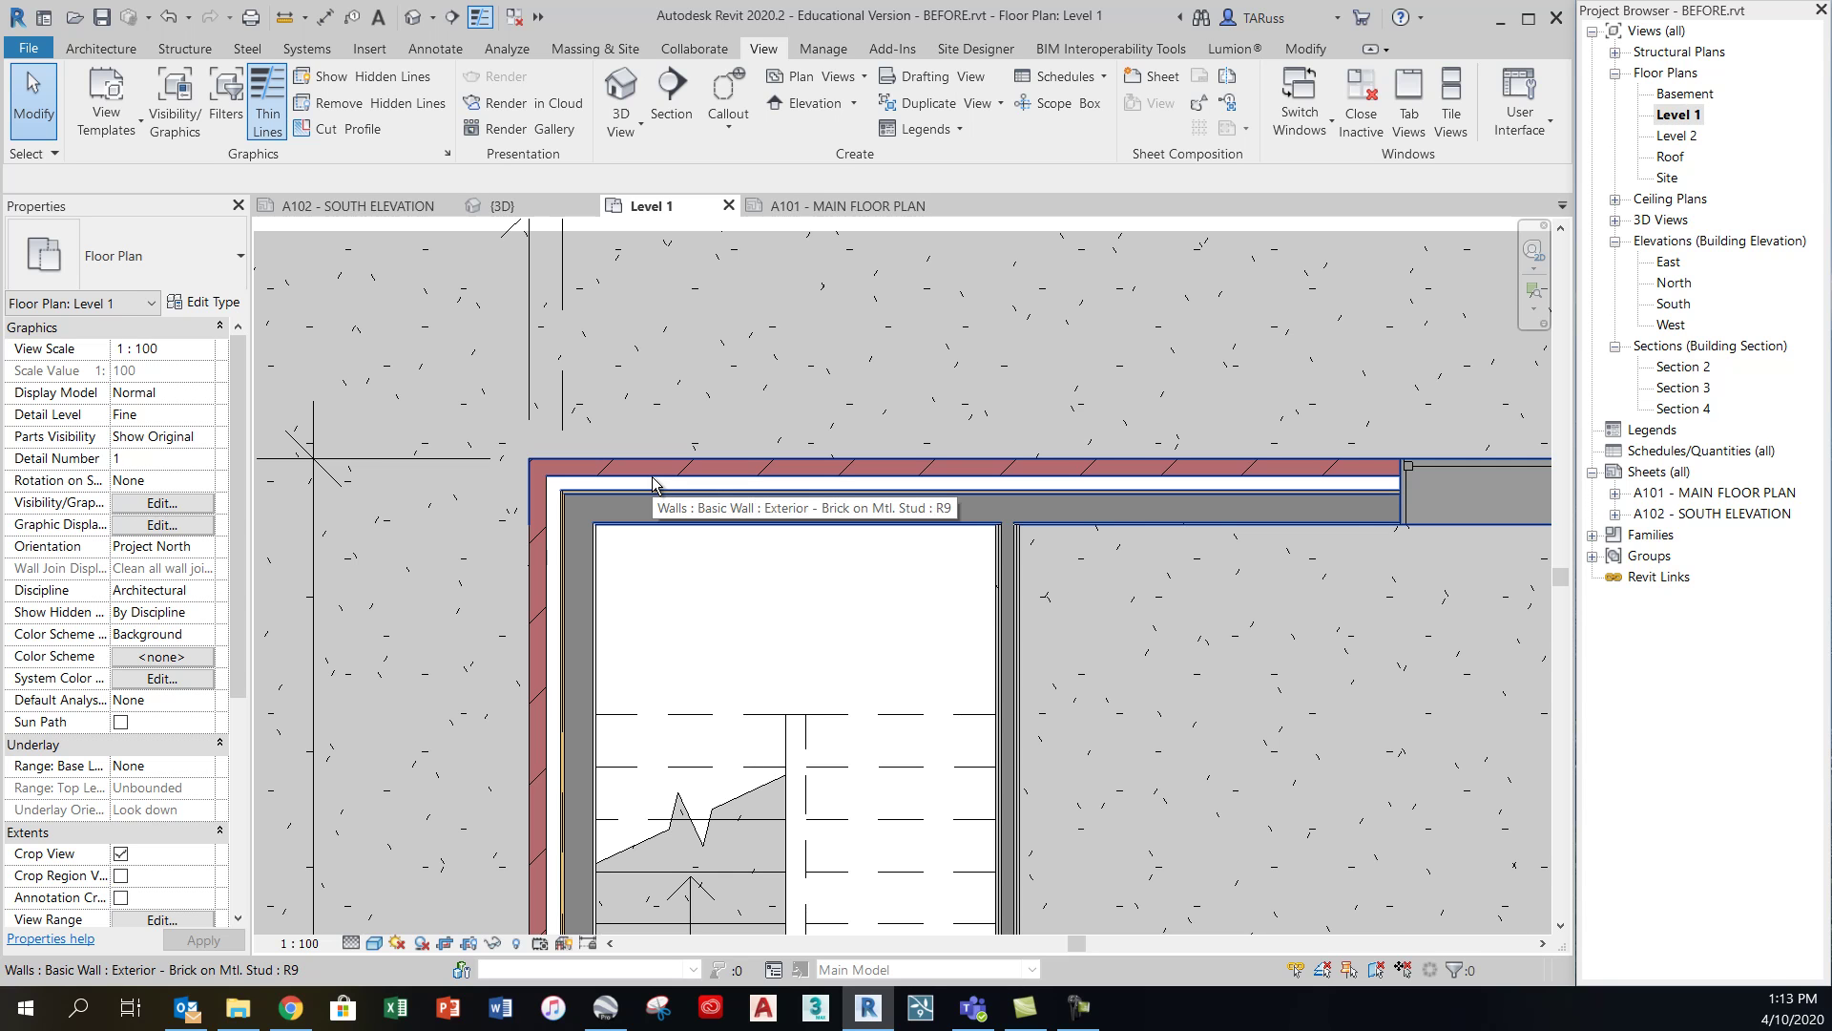
scroll(650, 467, up, 1)
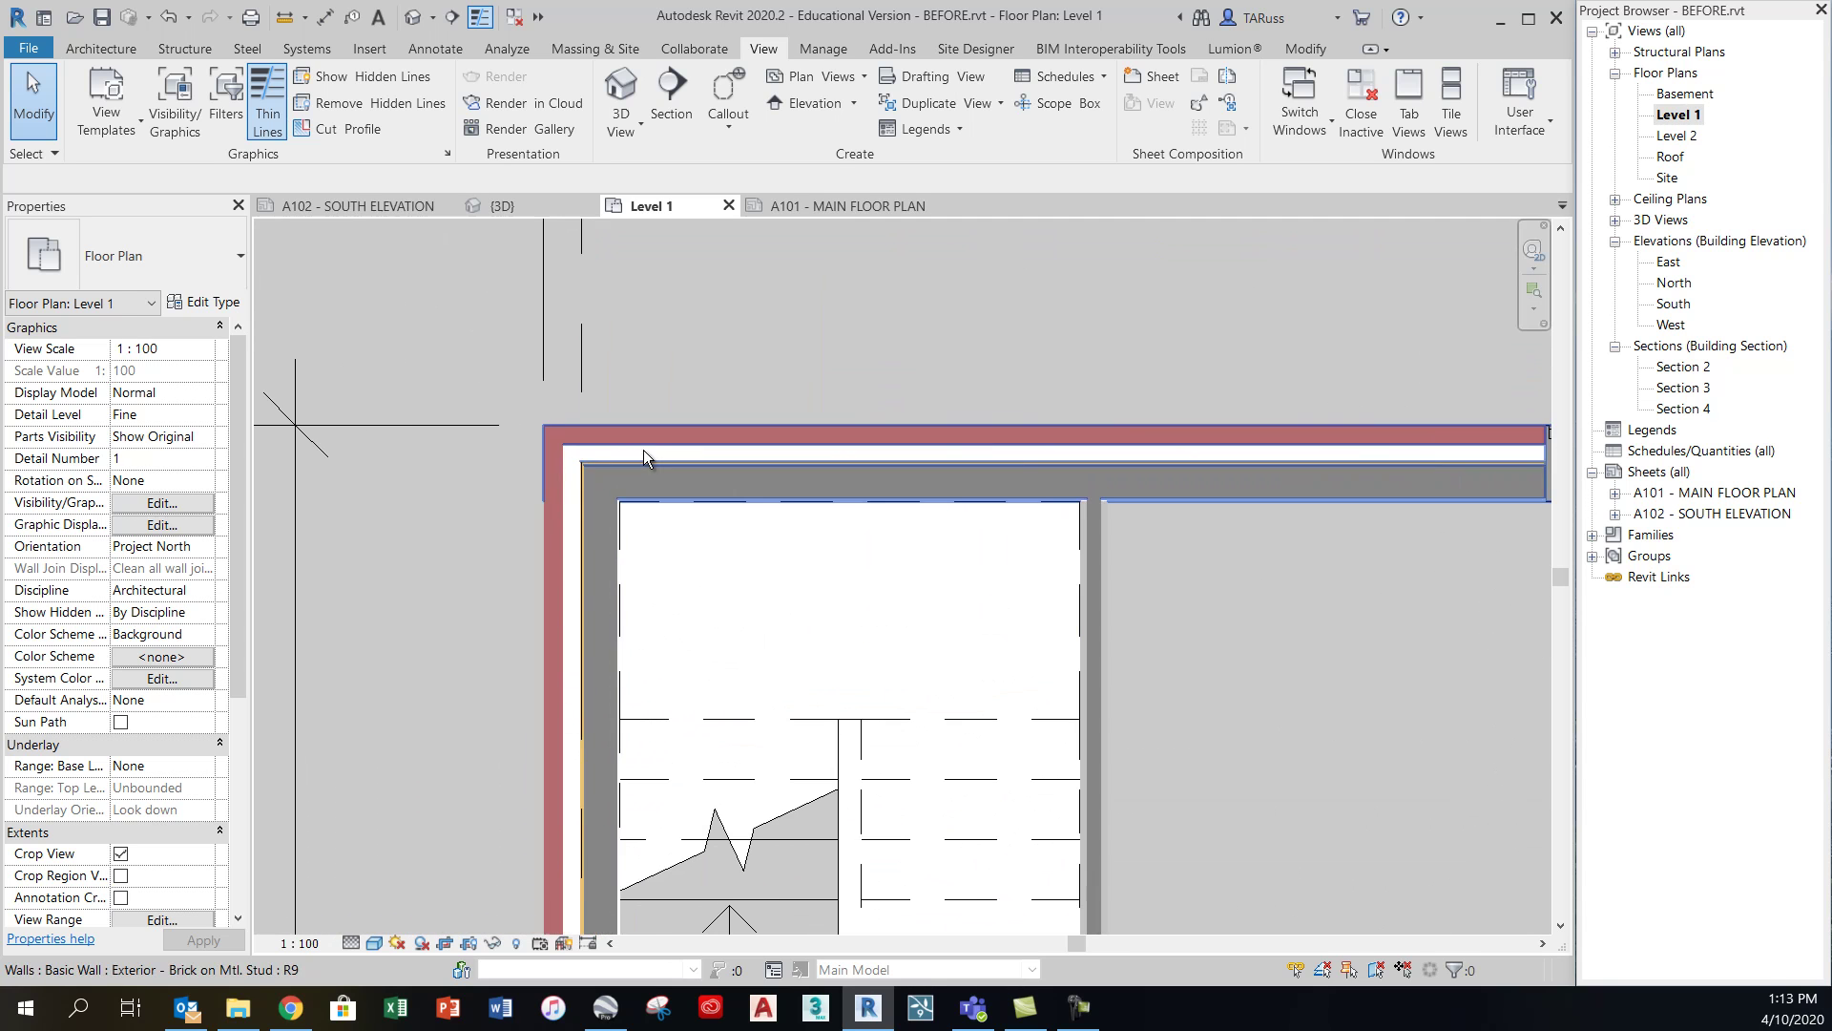
scroll(775, 386, down, 5)
middle_drag(978, 690, 736, 644)
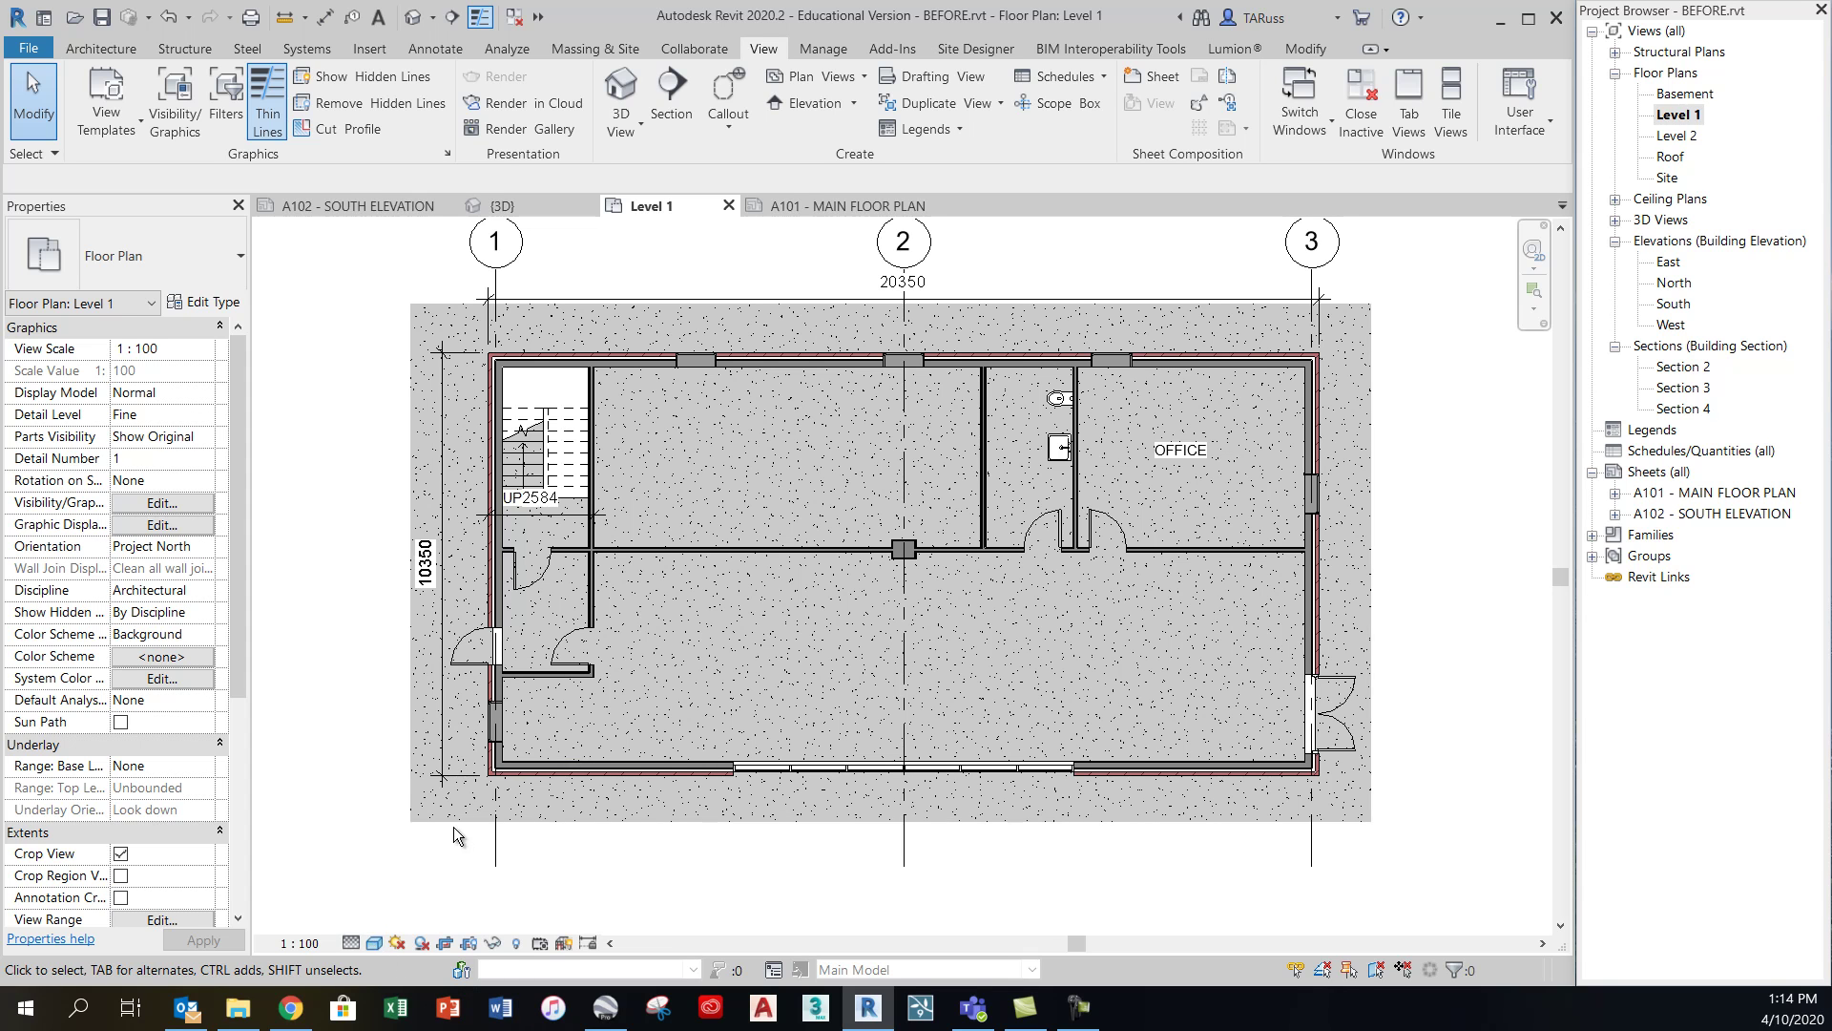
click(353, 942)
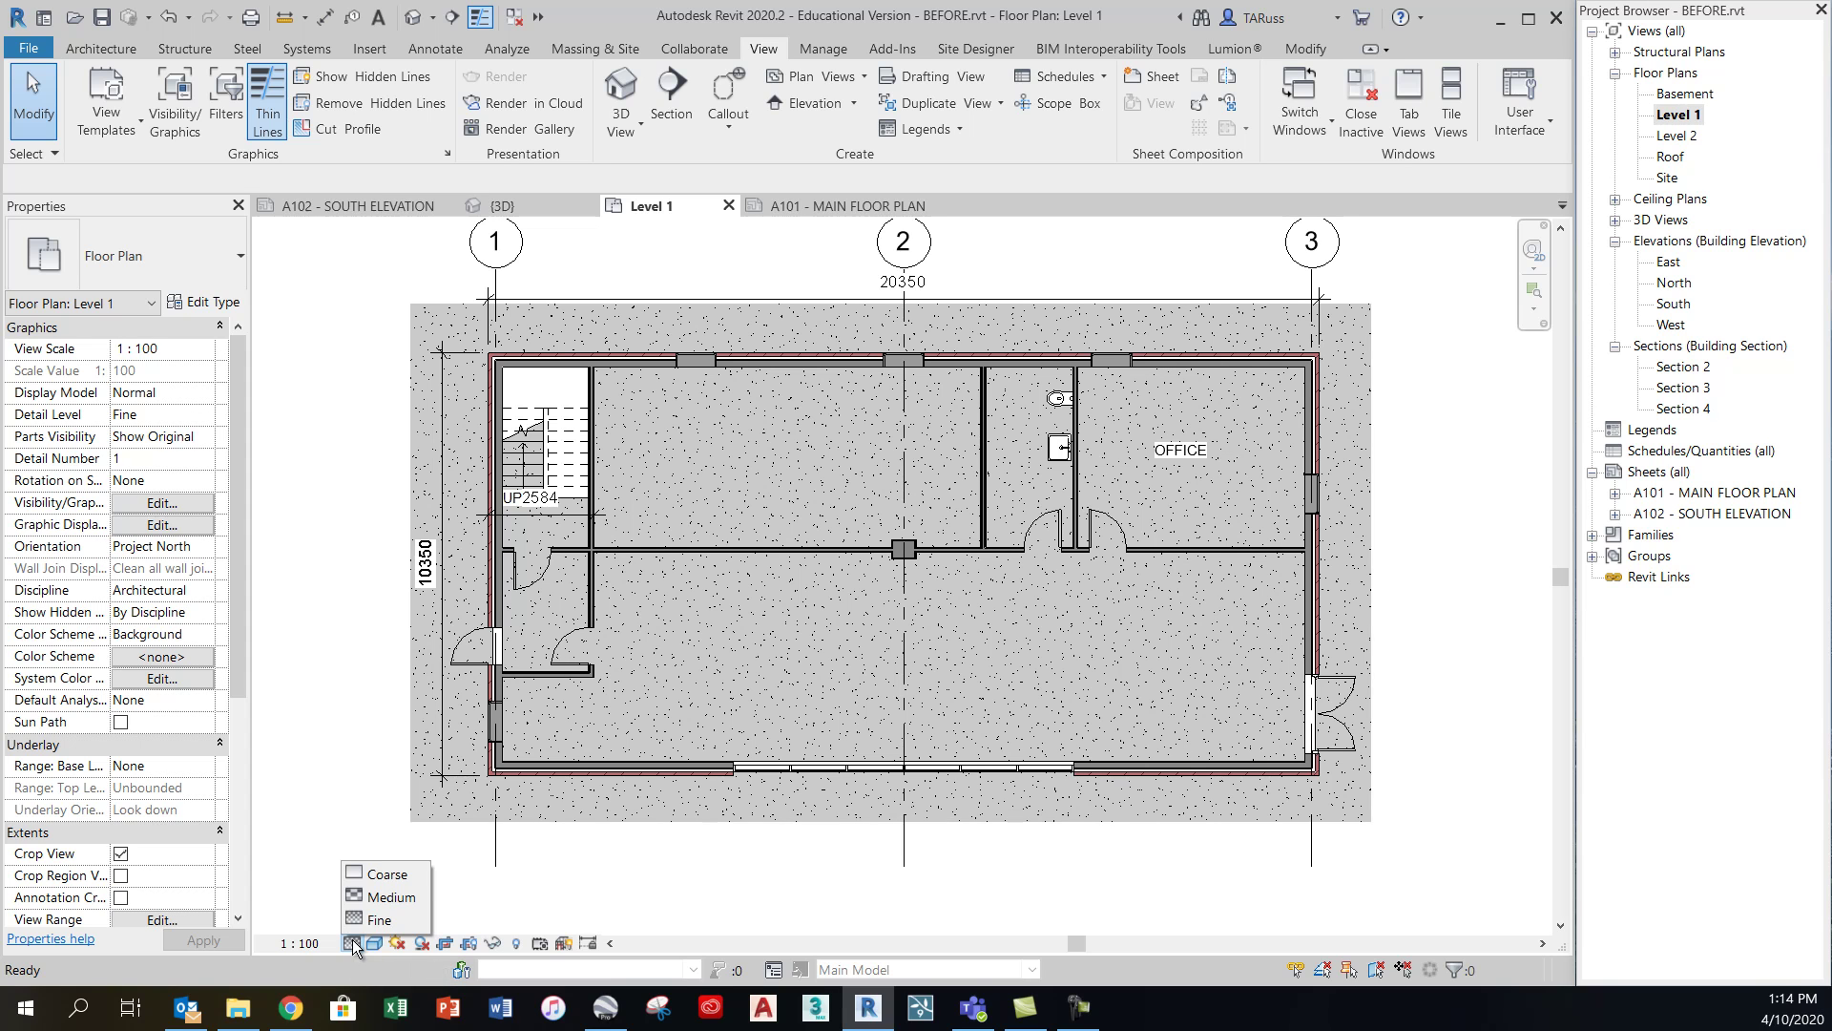
click(393, 876)
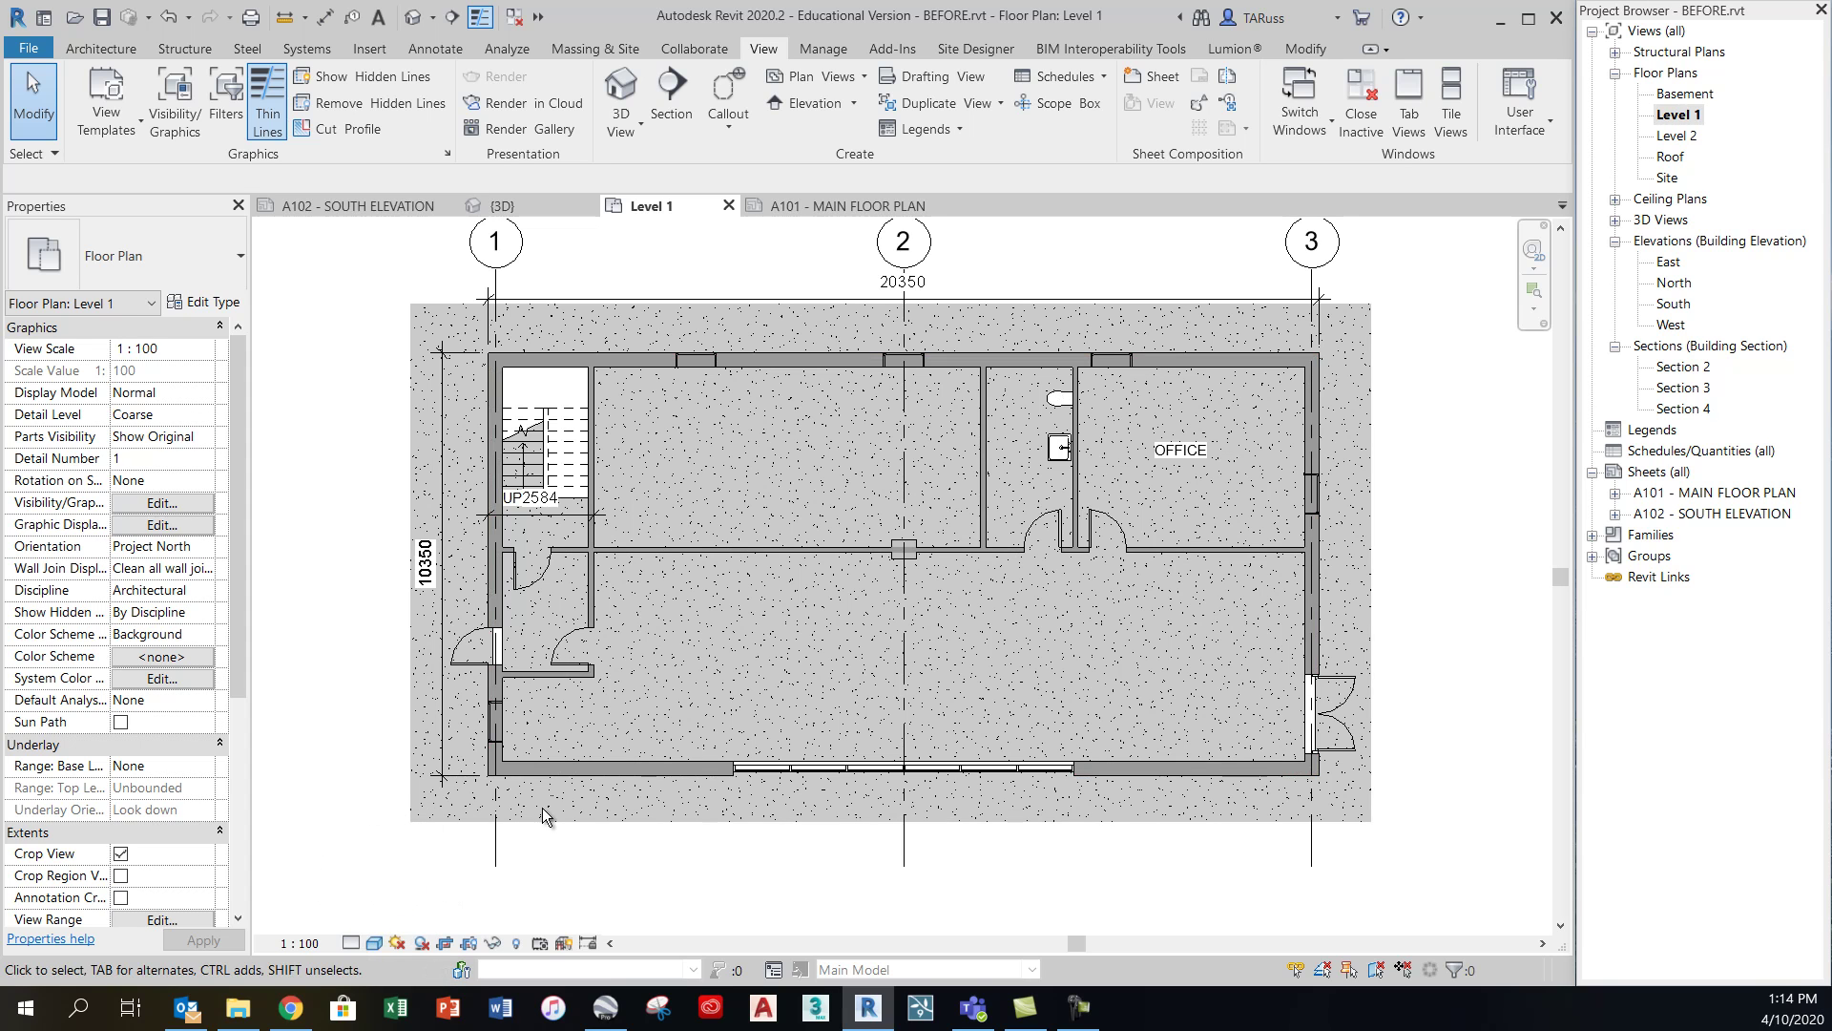
Change the Level 1 plan's visual style to Hidden Line and check the wall corner by the stairs
click(373, 944)
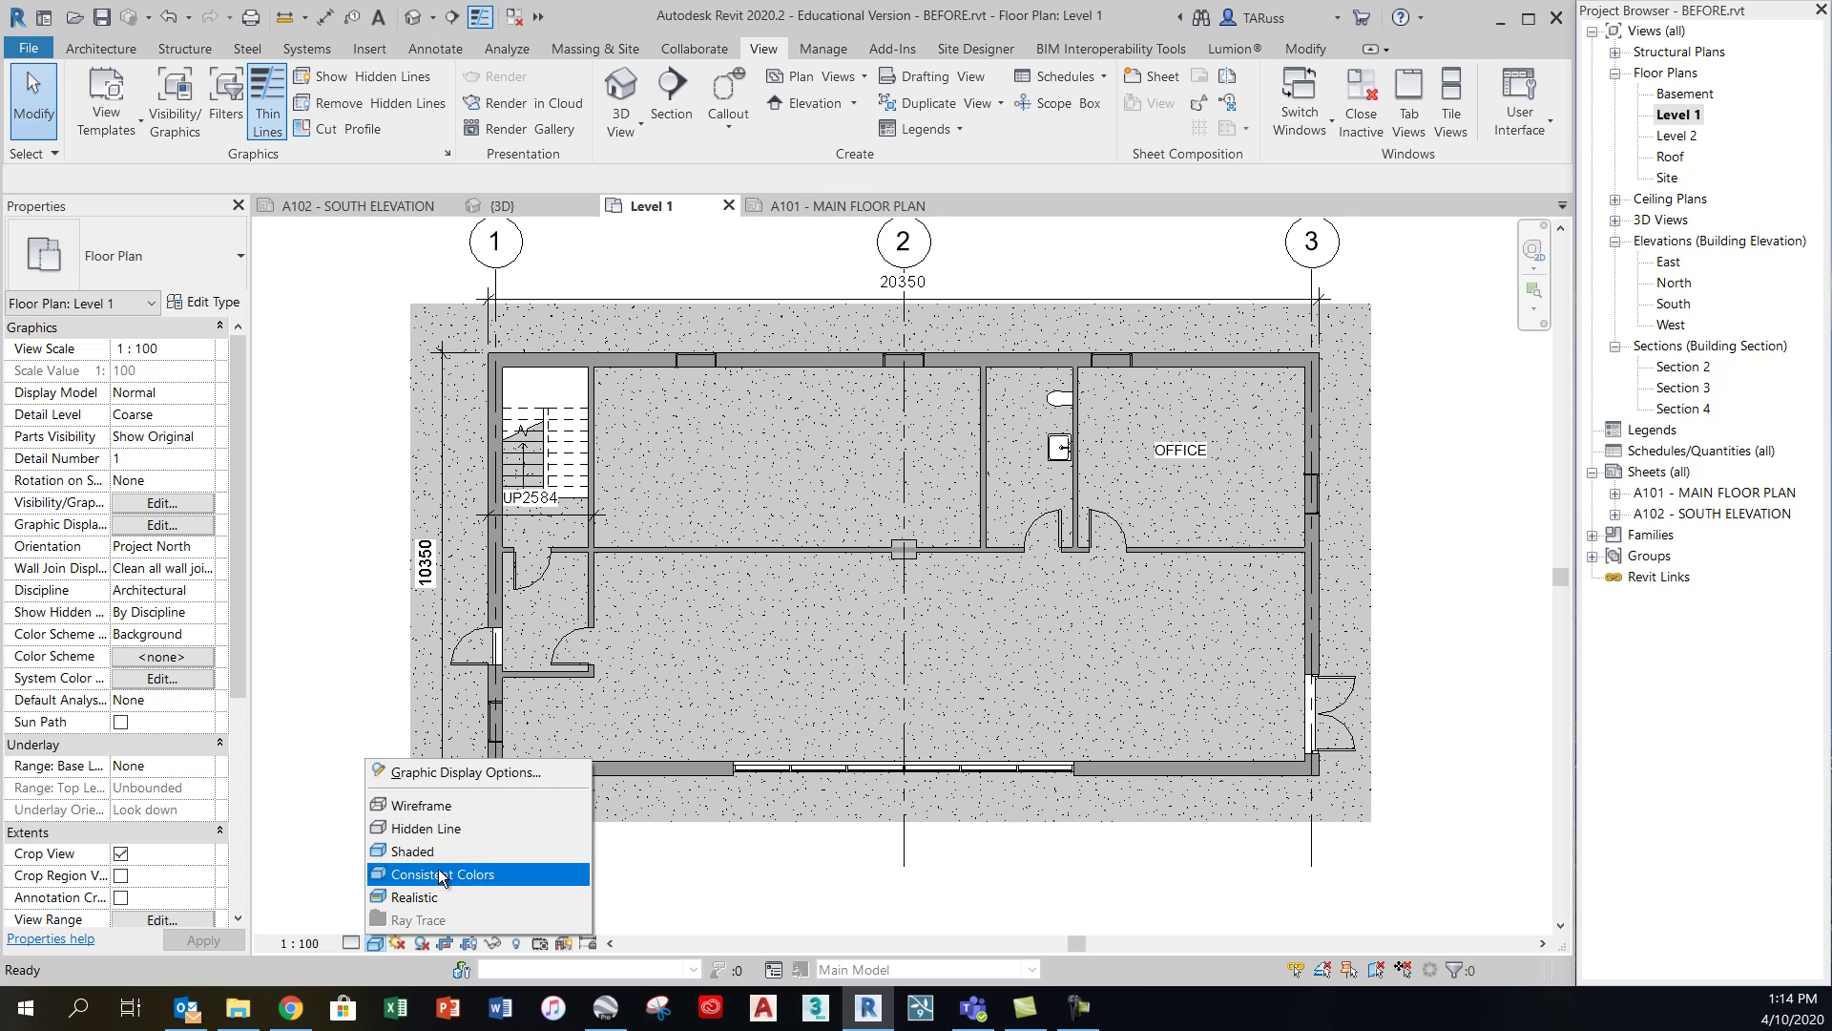
click(427, 827)
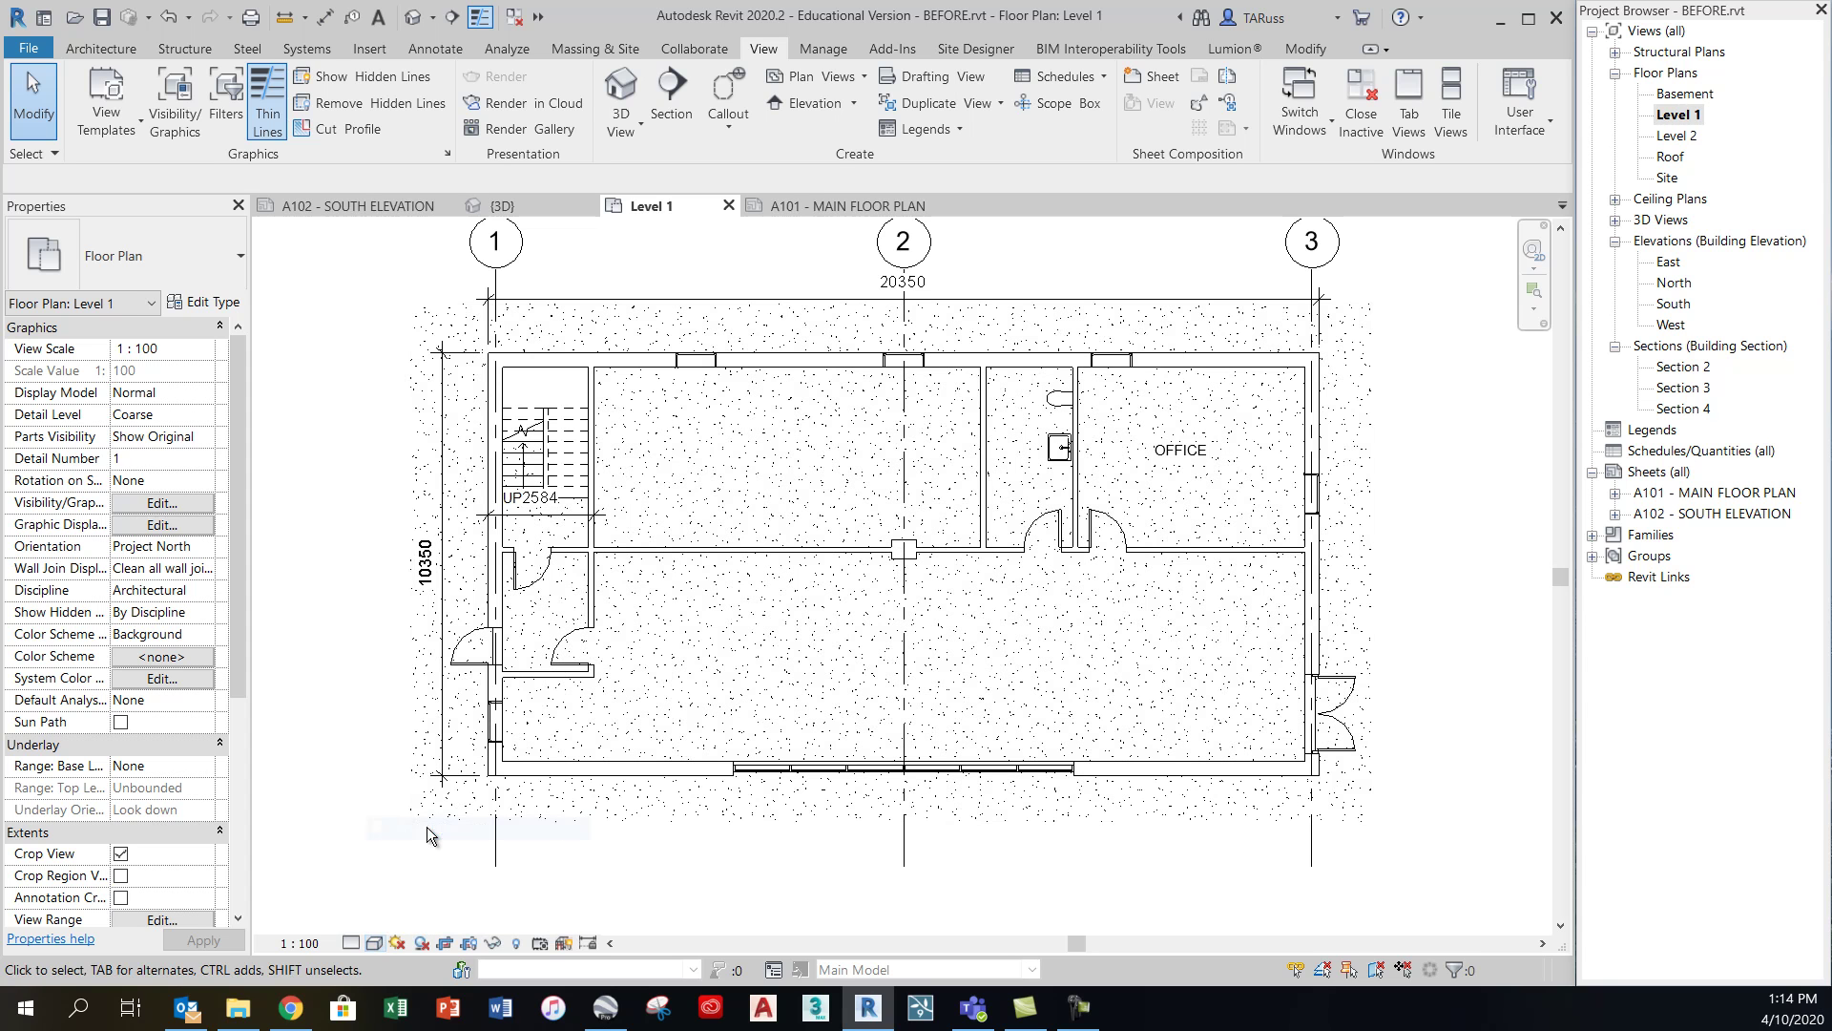
scroll(495, 341, up, 6)
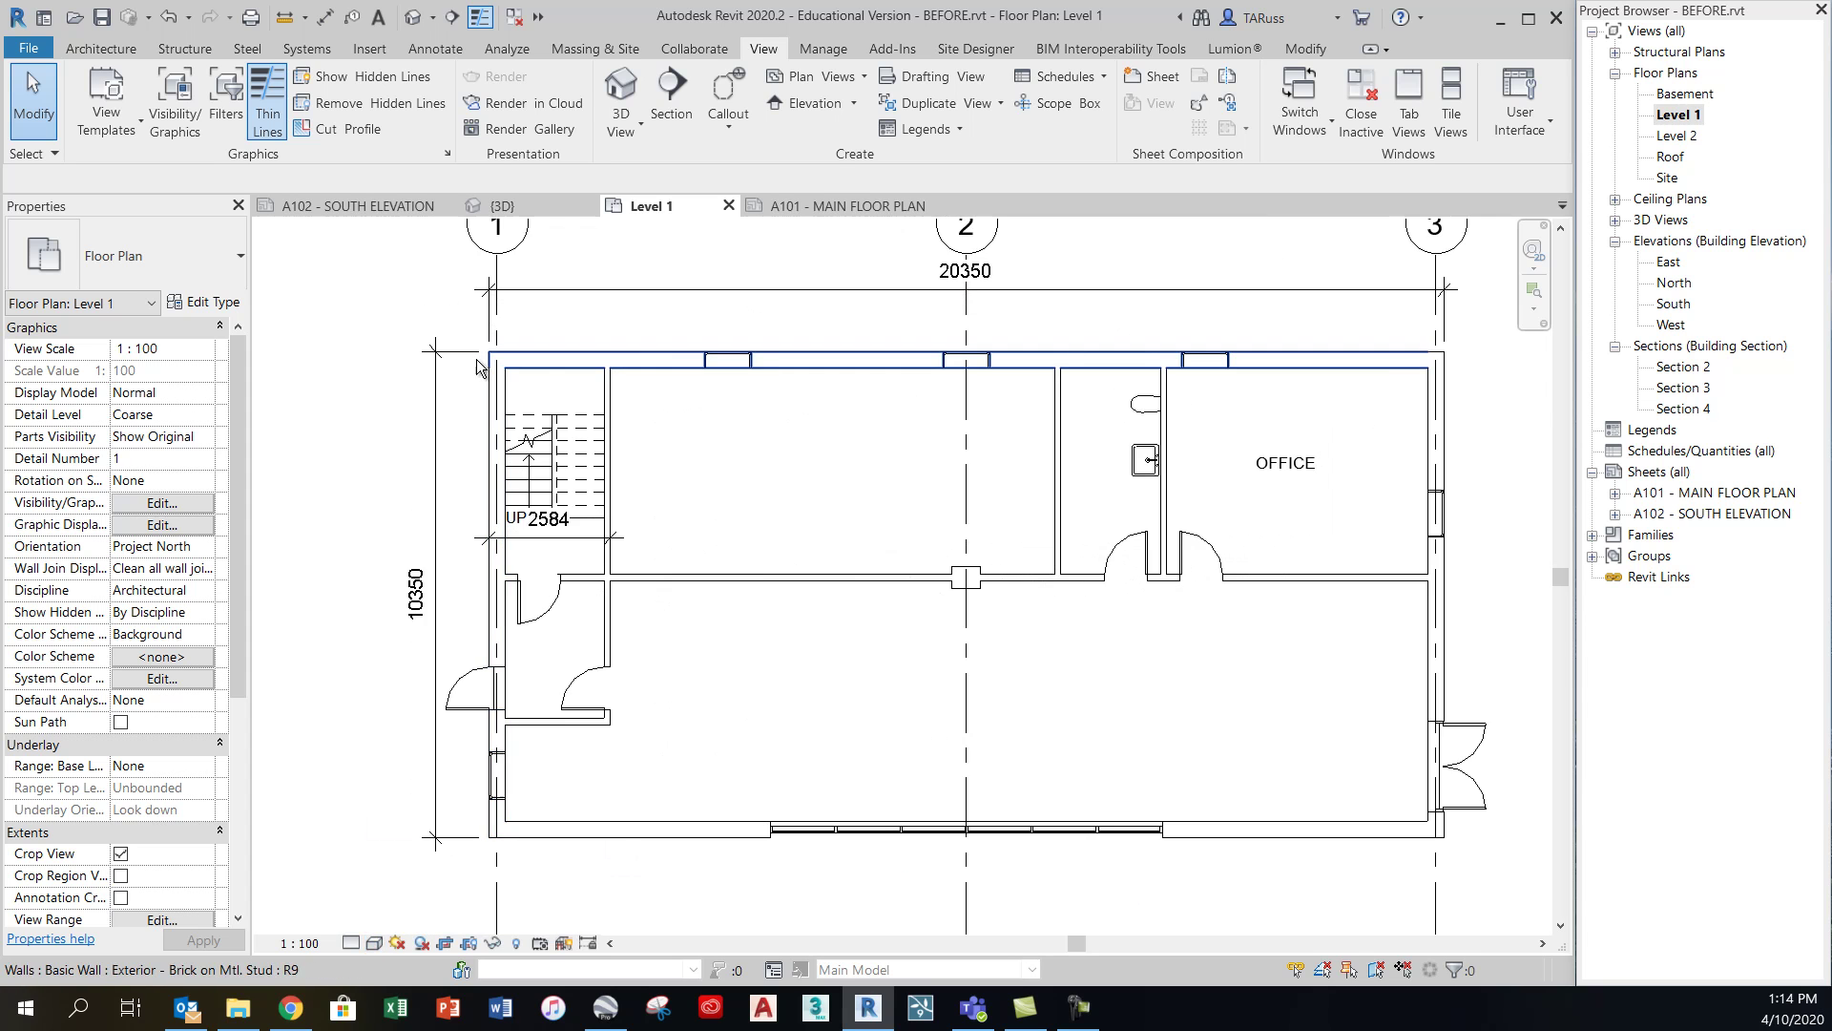
scroll(616, 433, down, 6)
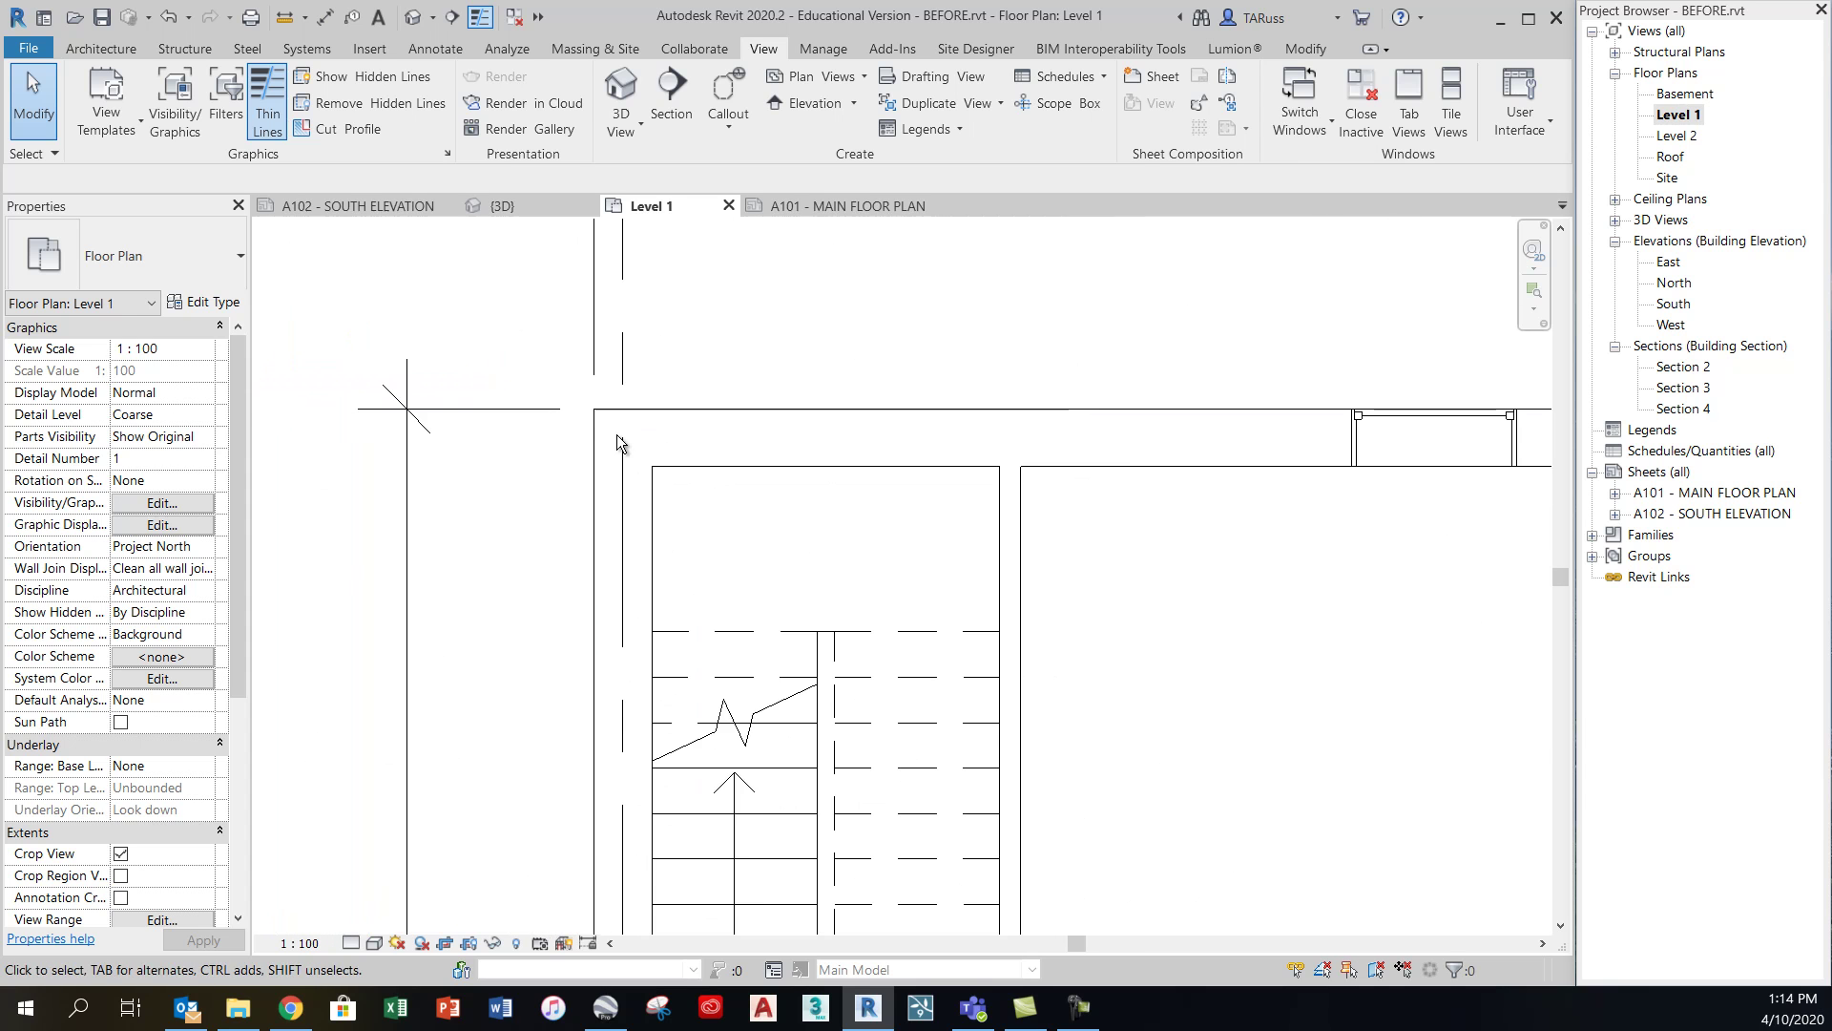
scroll(837, 621, up, 4)
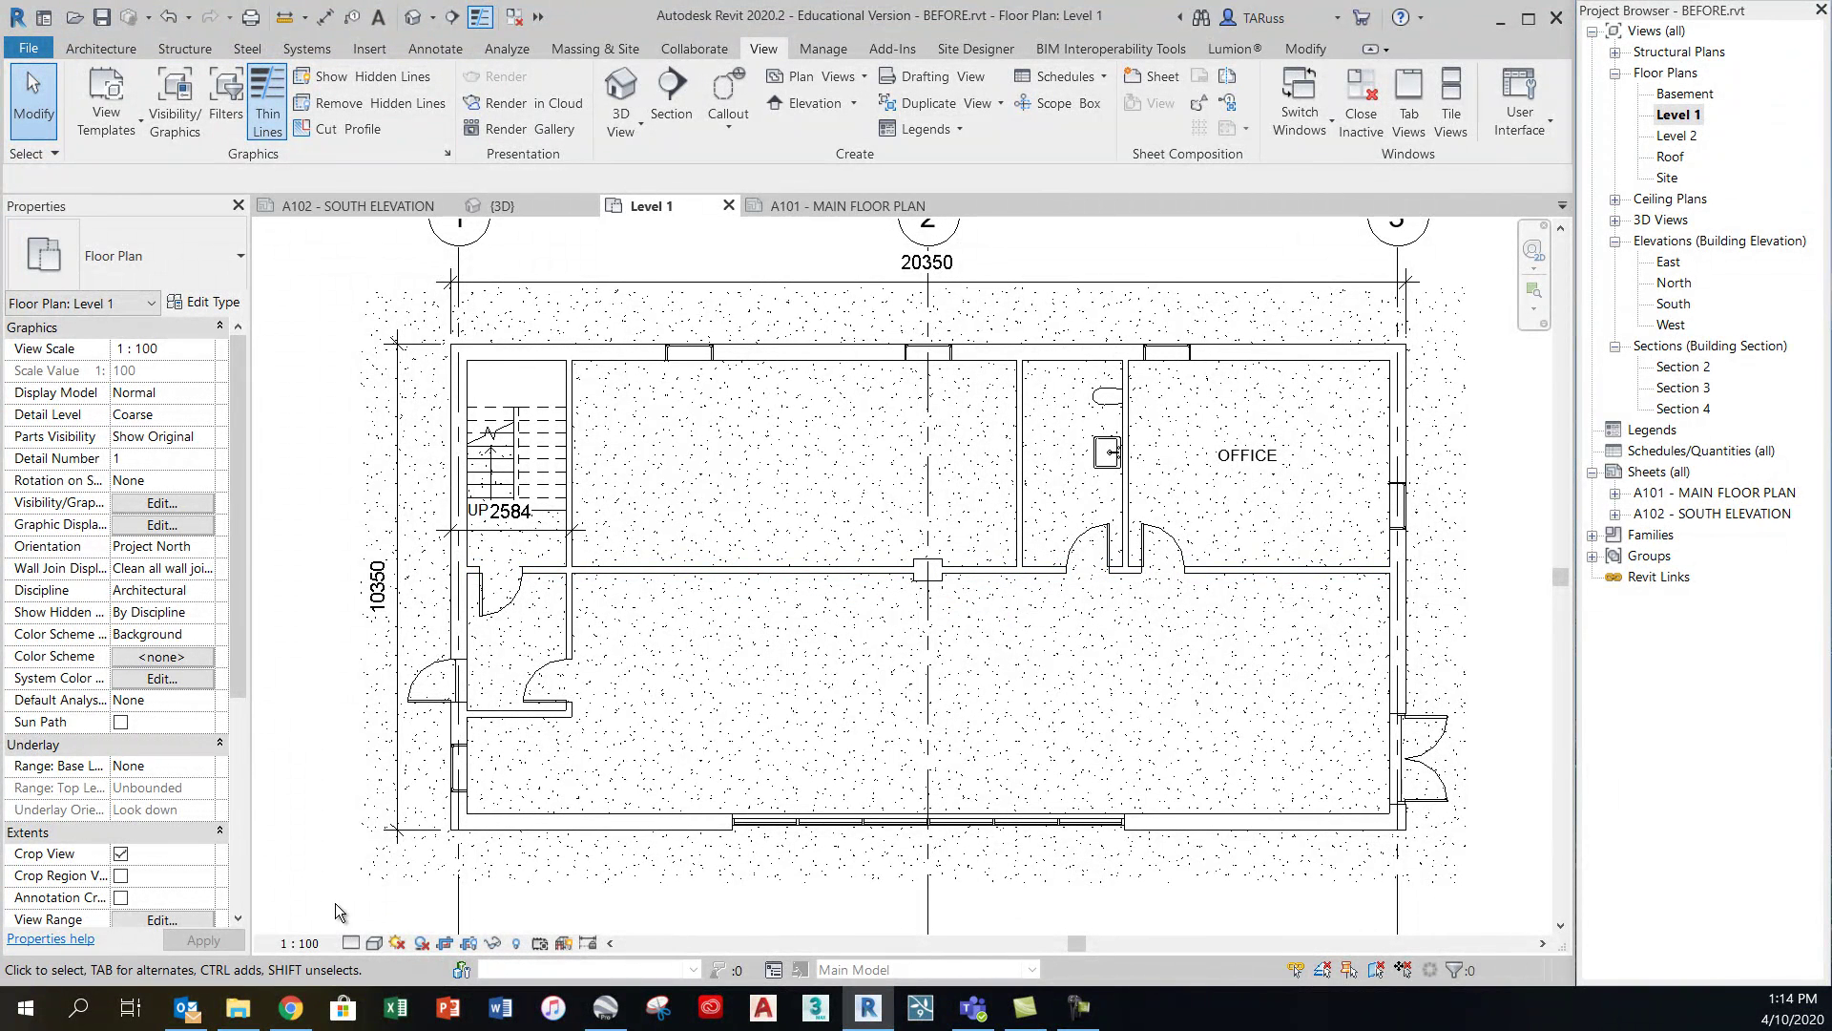
click(351, 943)
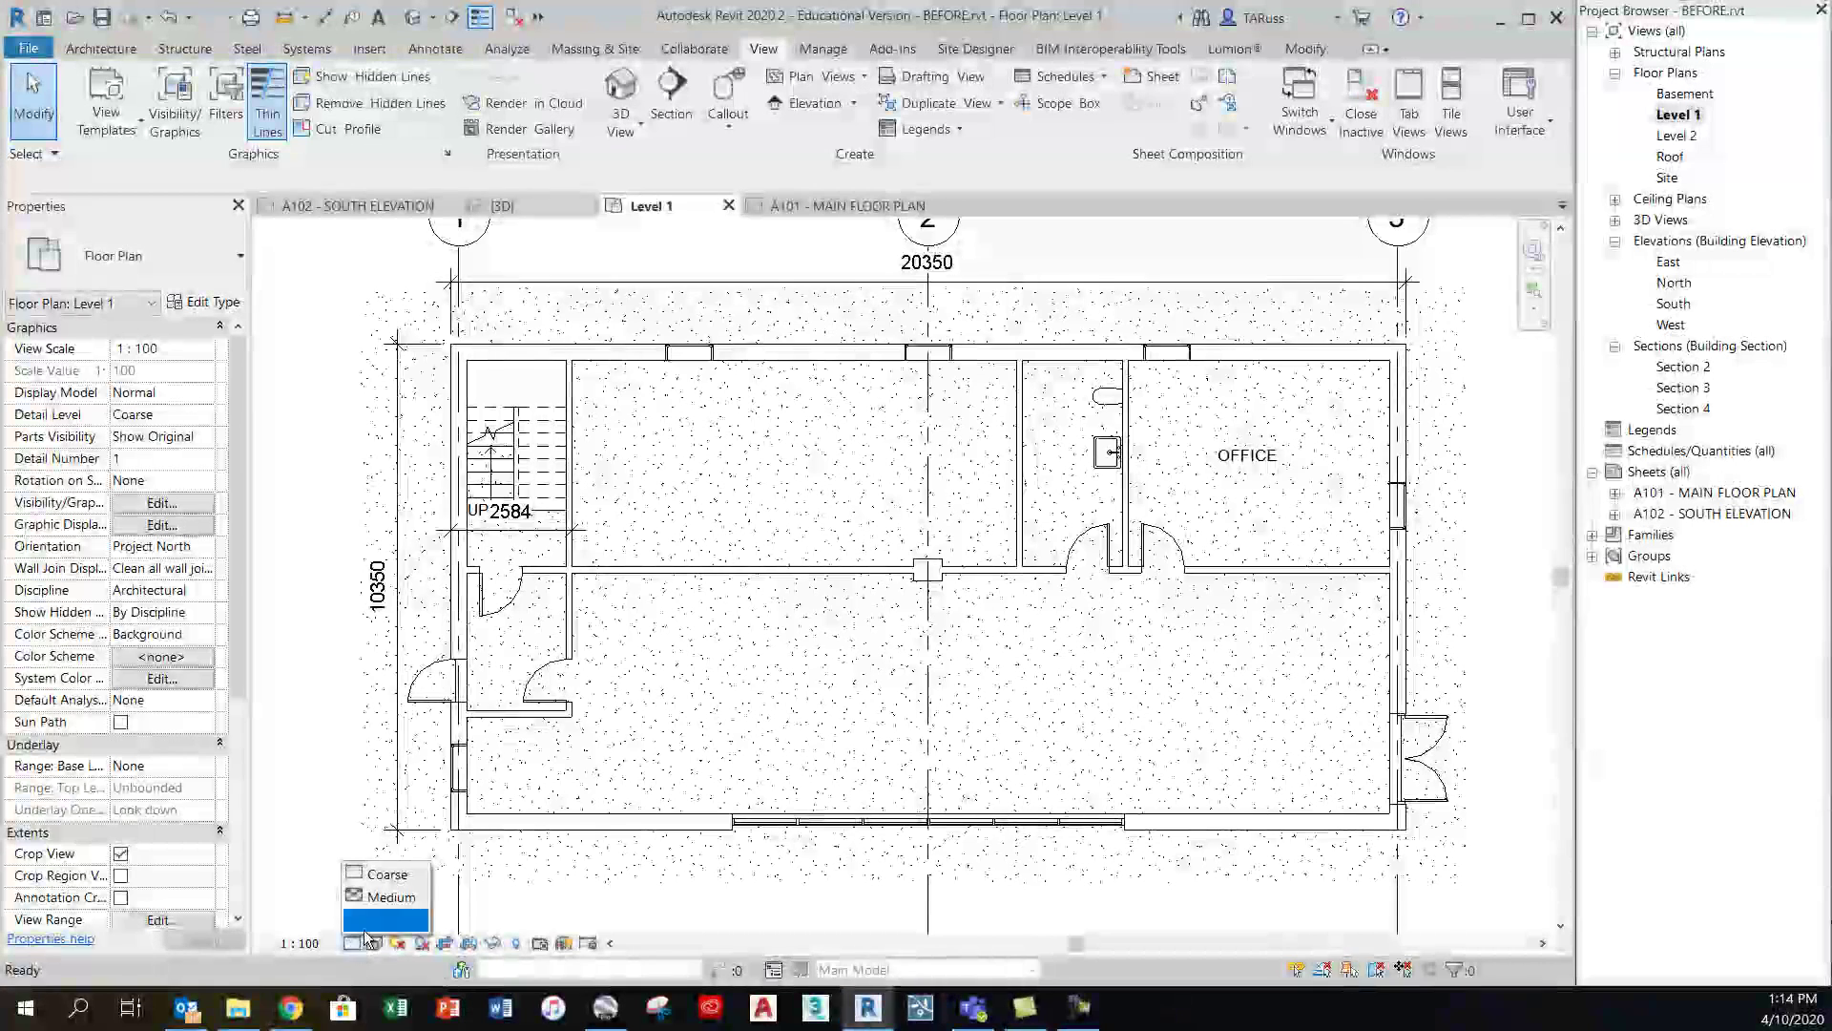
click(374, 943)
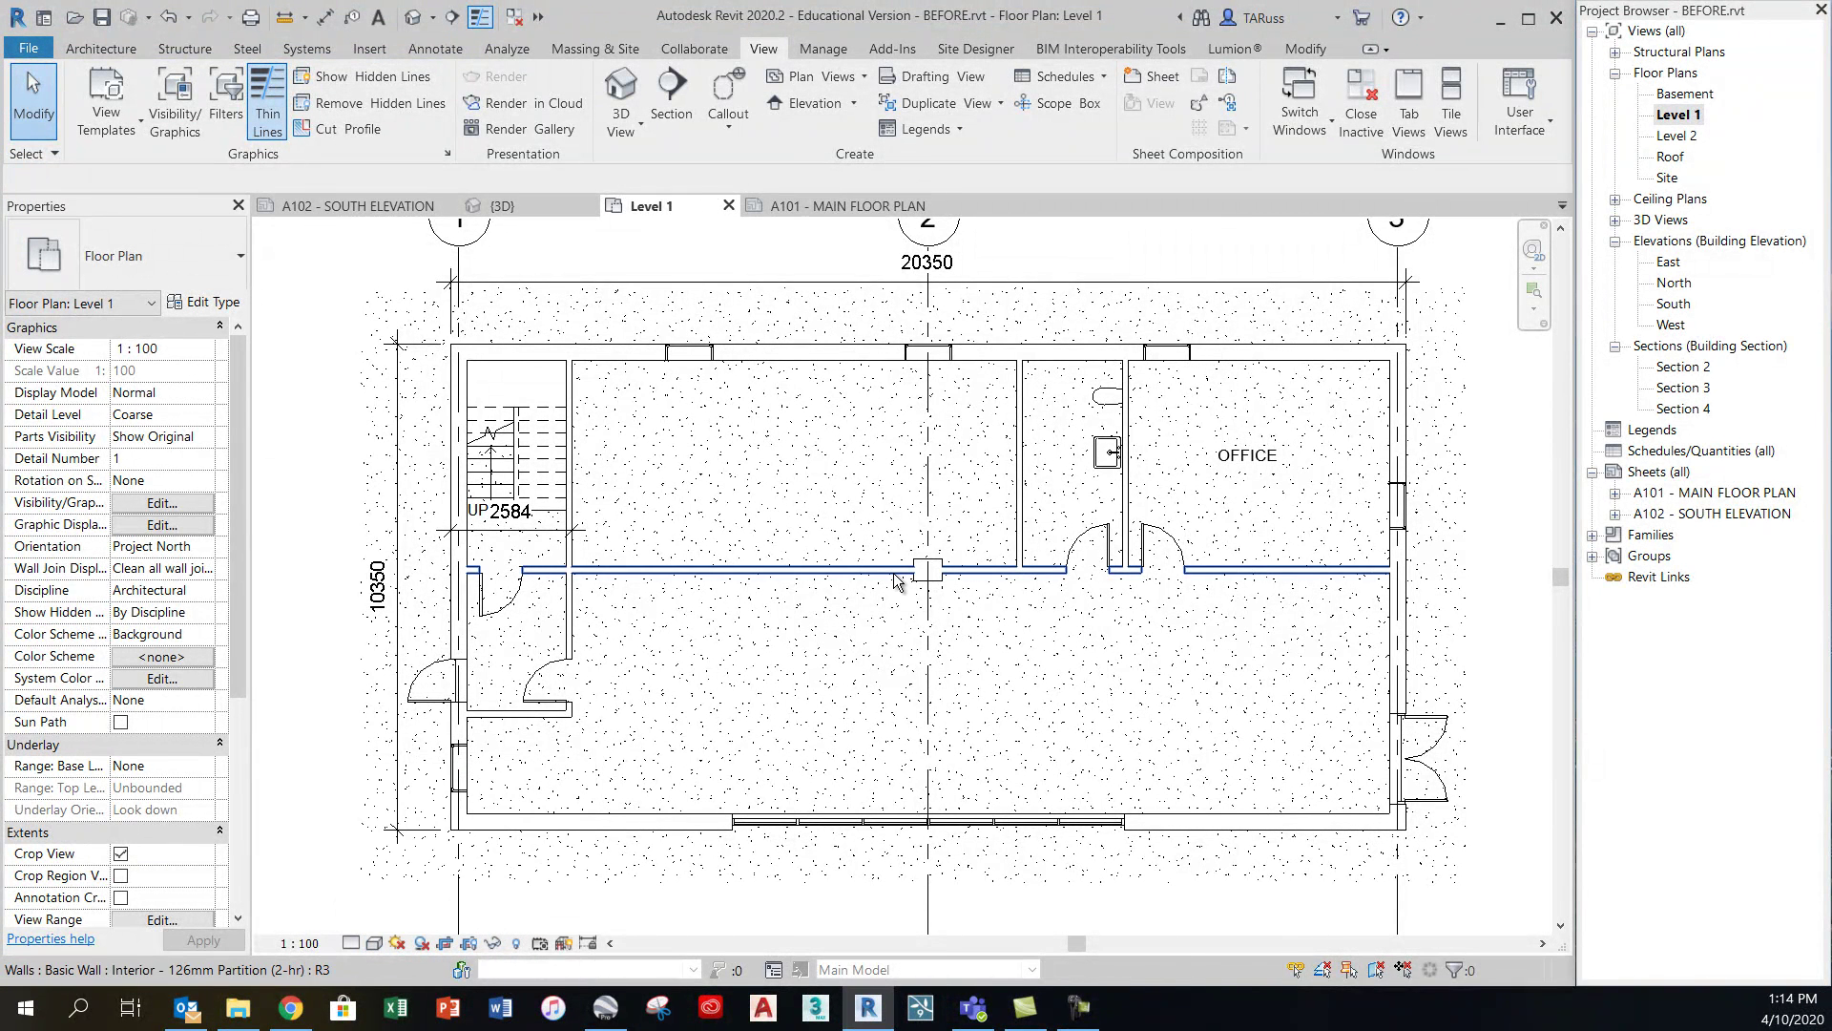
middle_drag(977, 541, 980, 598)
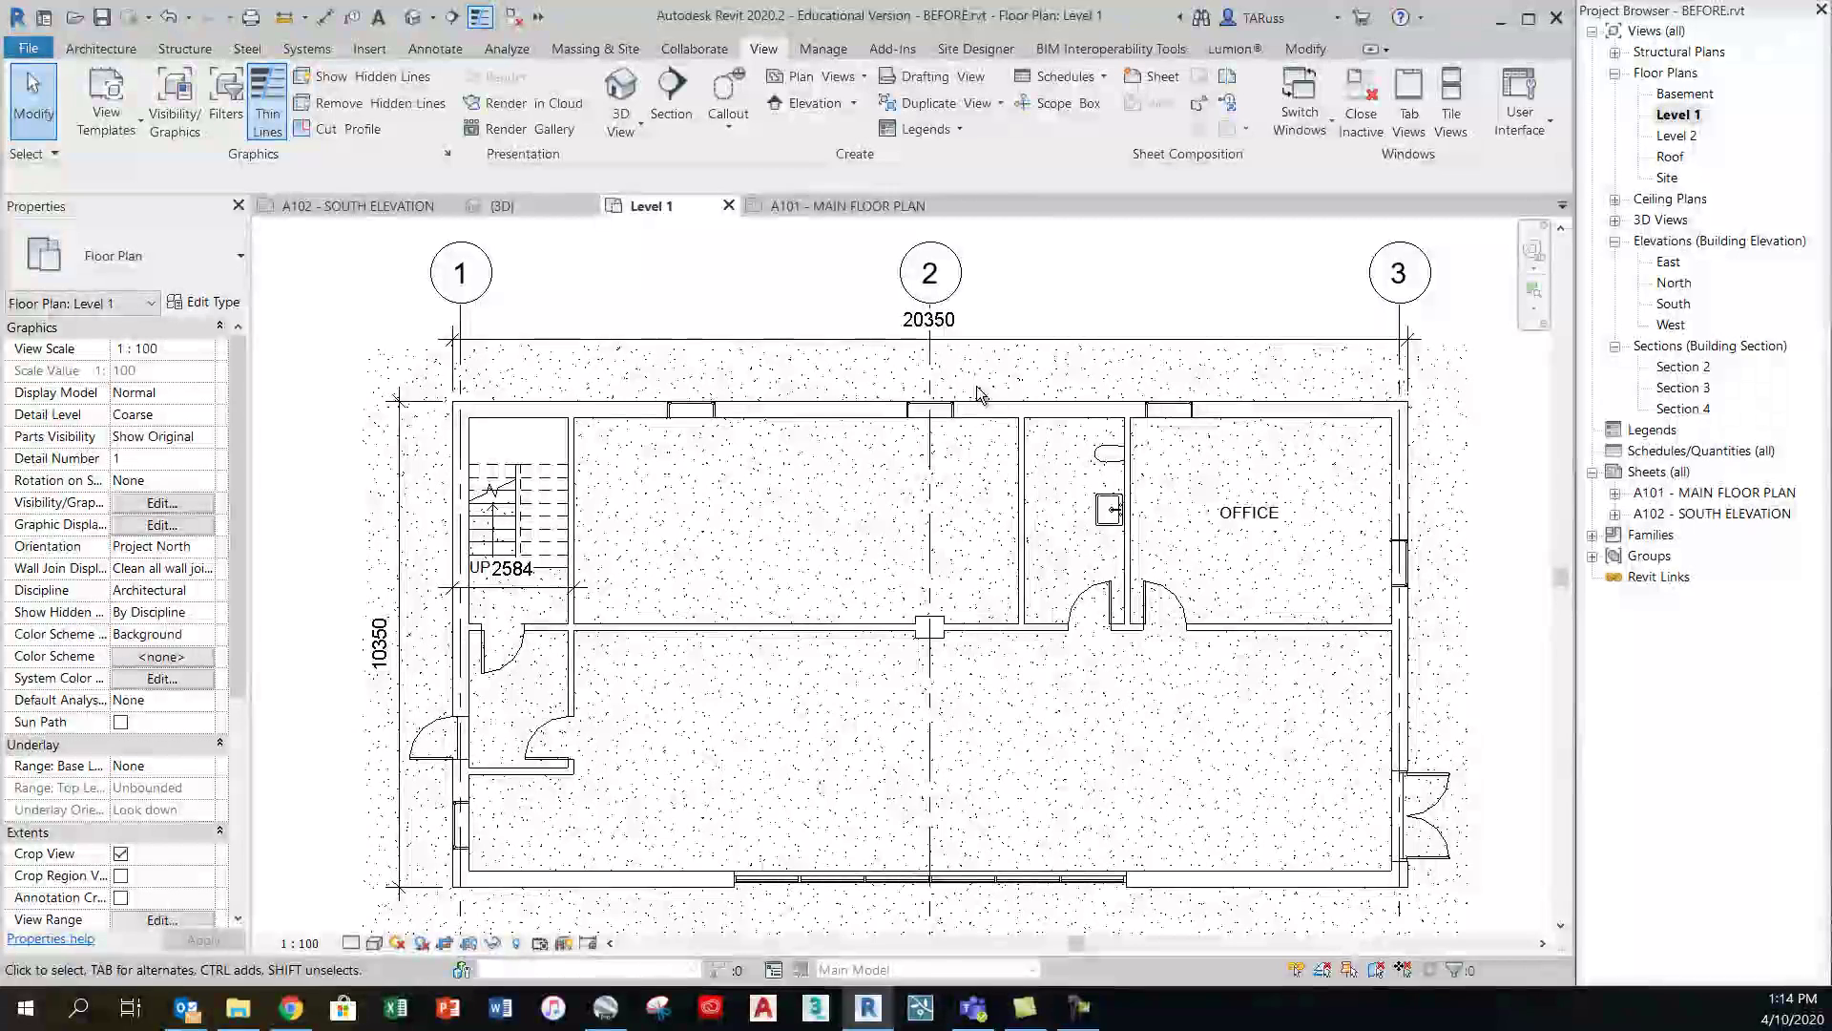
middle_drag(930, 628, 936, 606)
Turn off Thin Lines so the Level 1 plan's walls display with their real line weights
scroll(484, 408, up, 5)
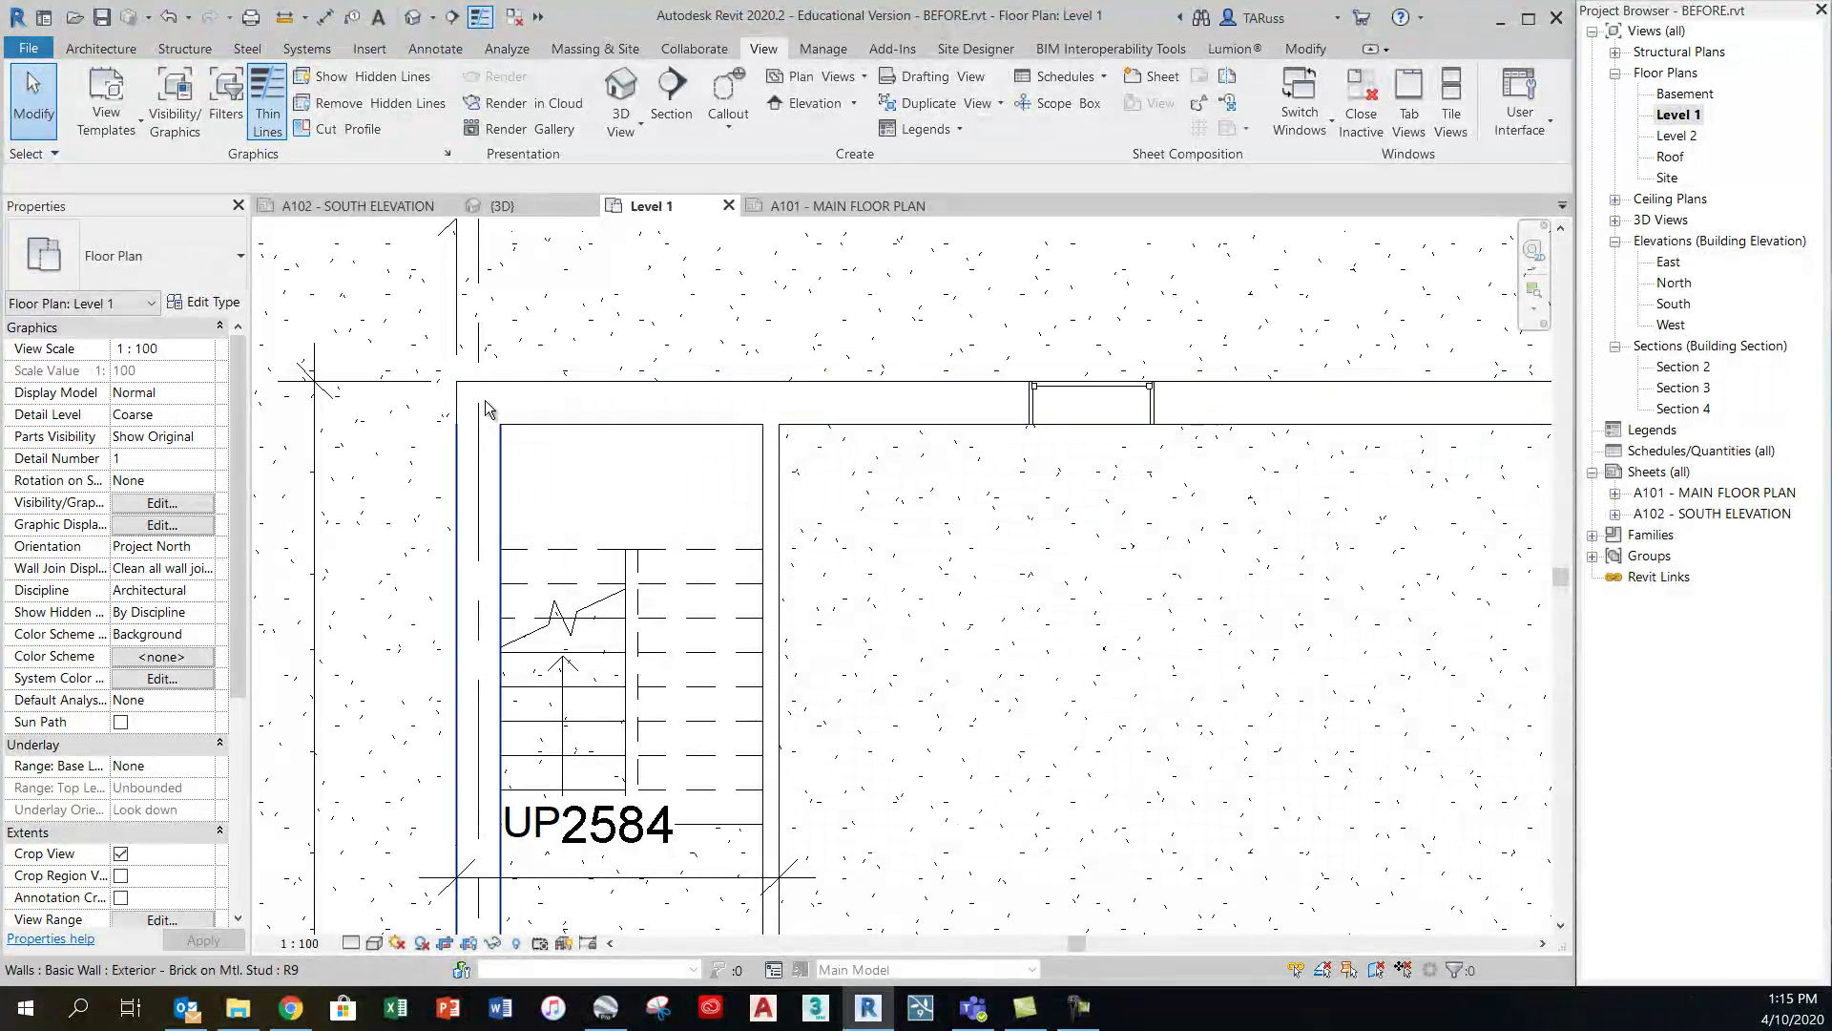
key(t)
key(l)
scroll(701, 382, down, 4)
middle_drag(930, 515, 754, 528)
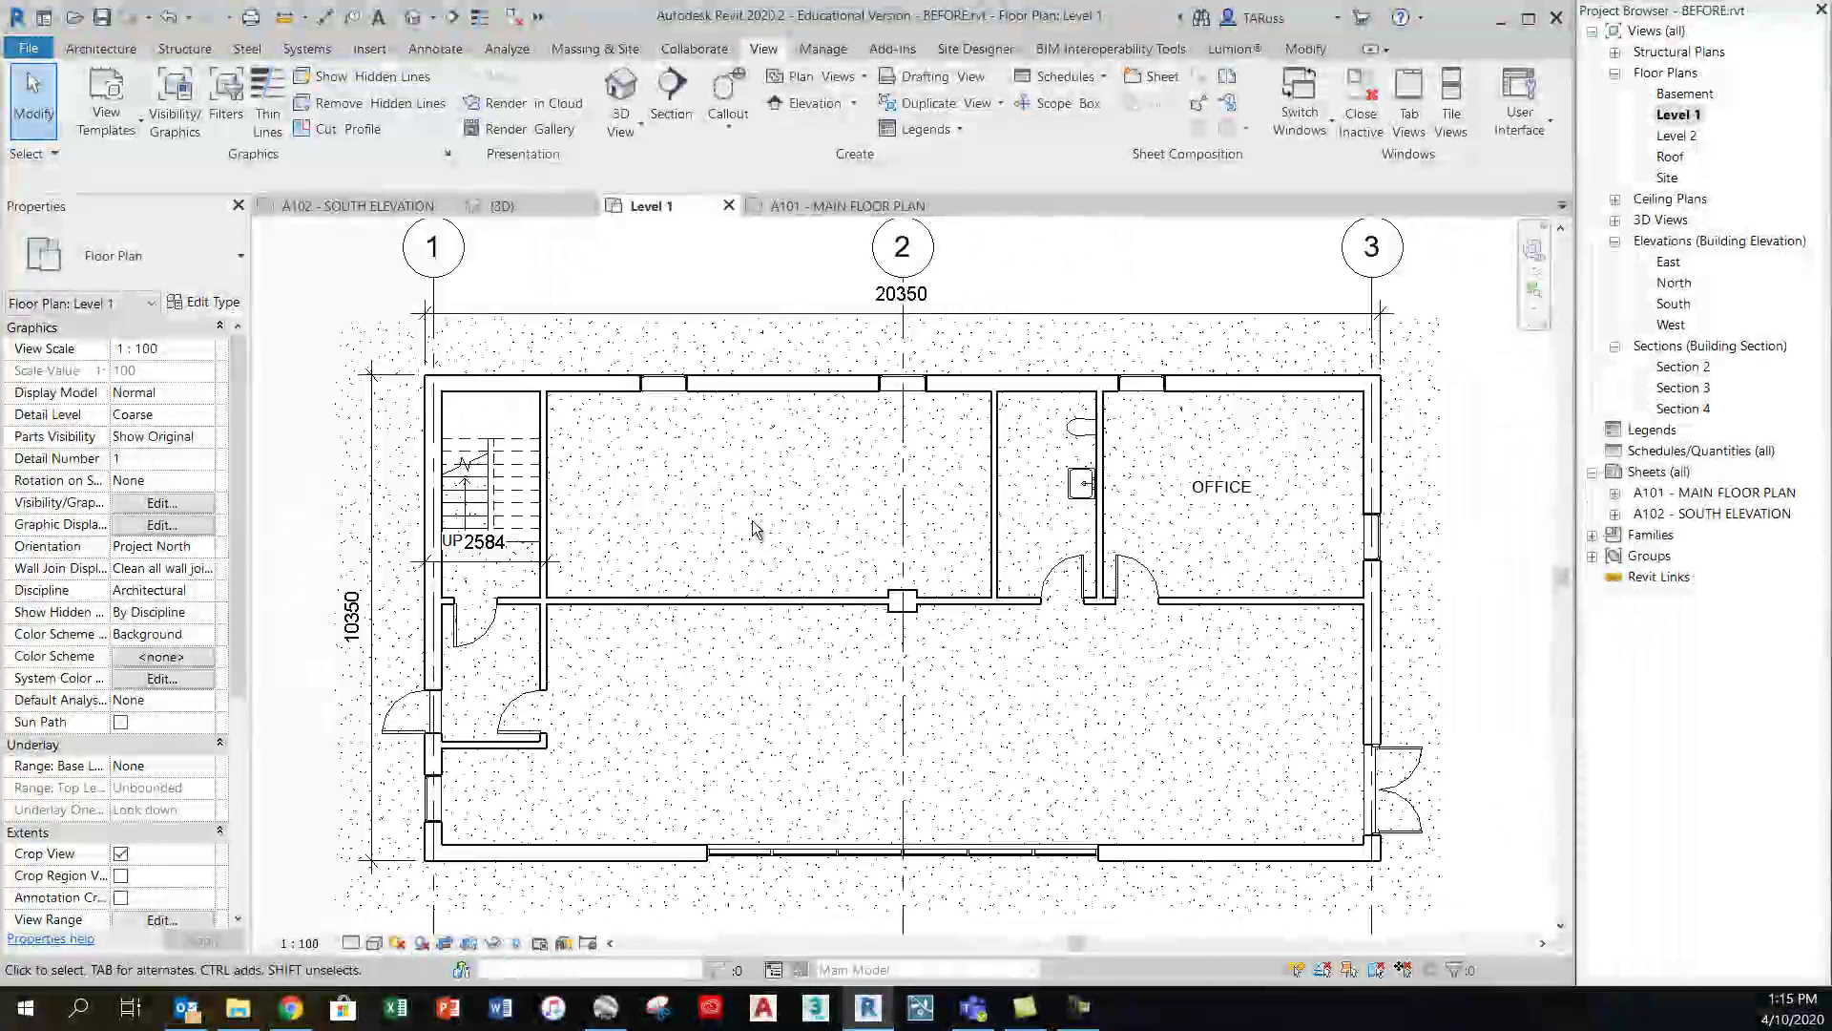
Open the project's material library and select the Concrete, Cast-in-Place gray material
middle_drag(805, 495, 840, 509)
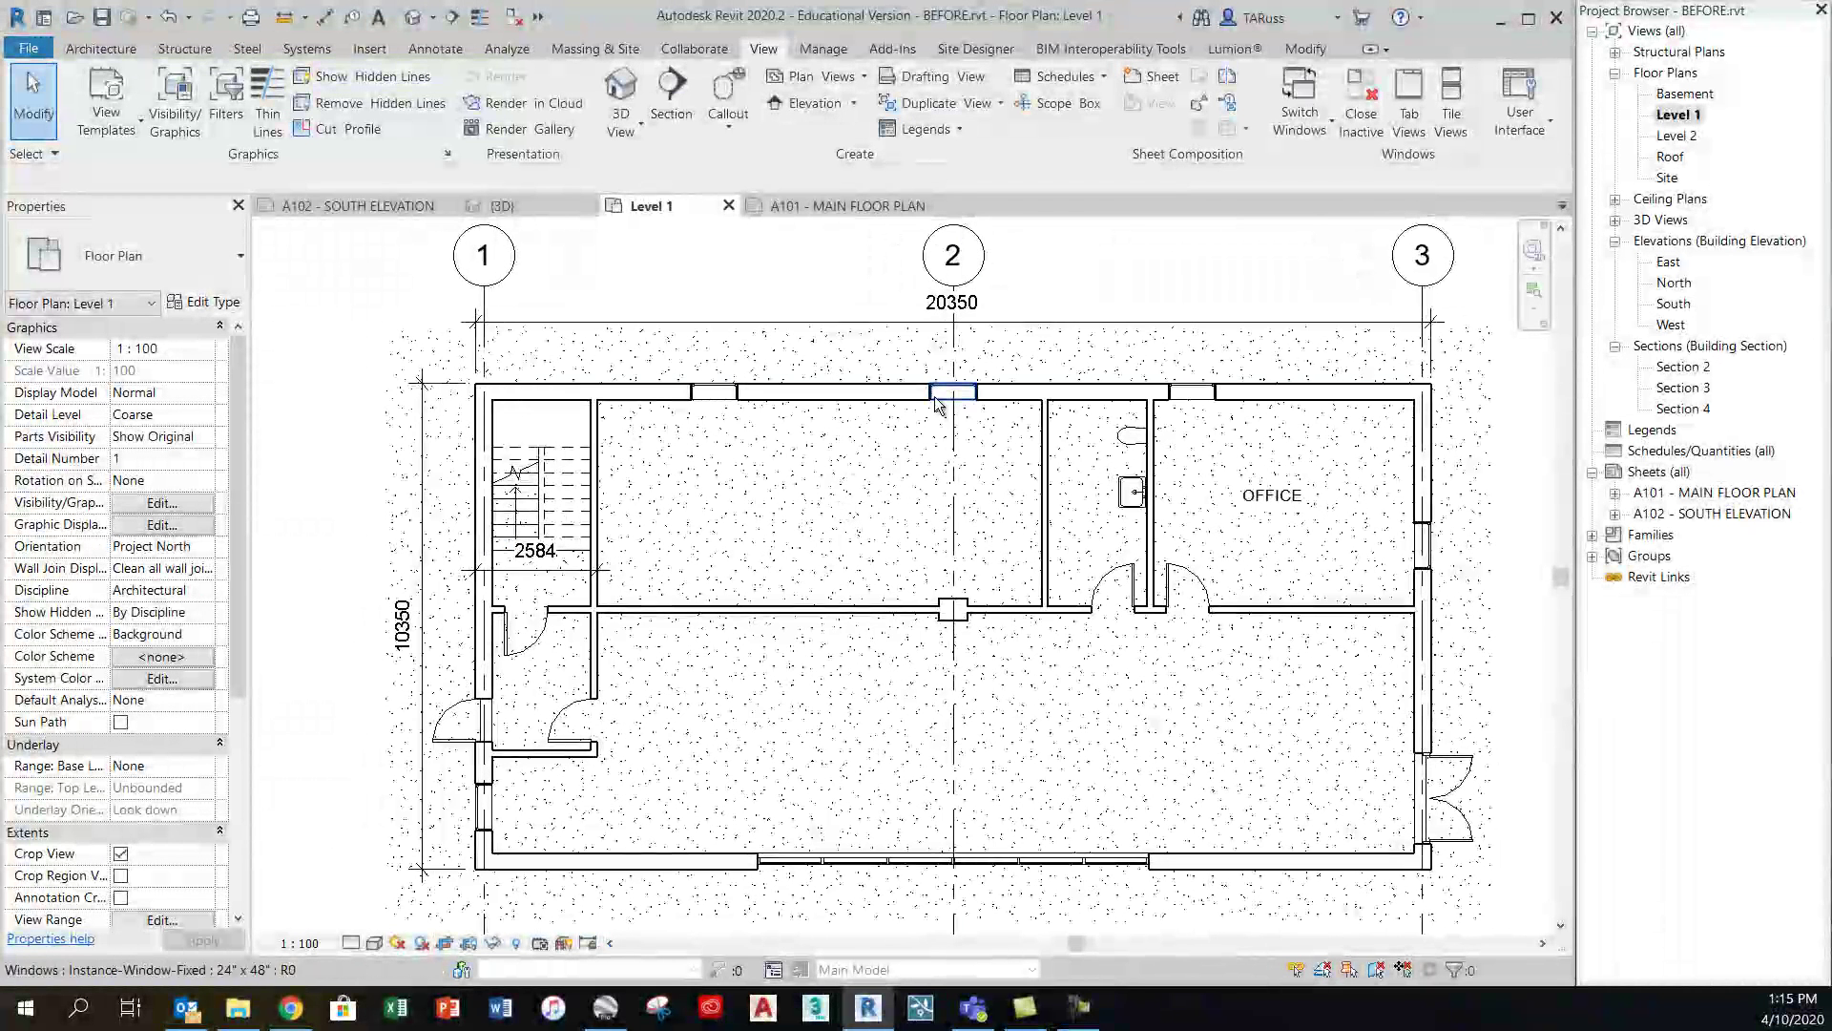
click(823, 48)
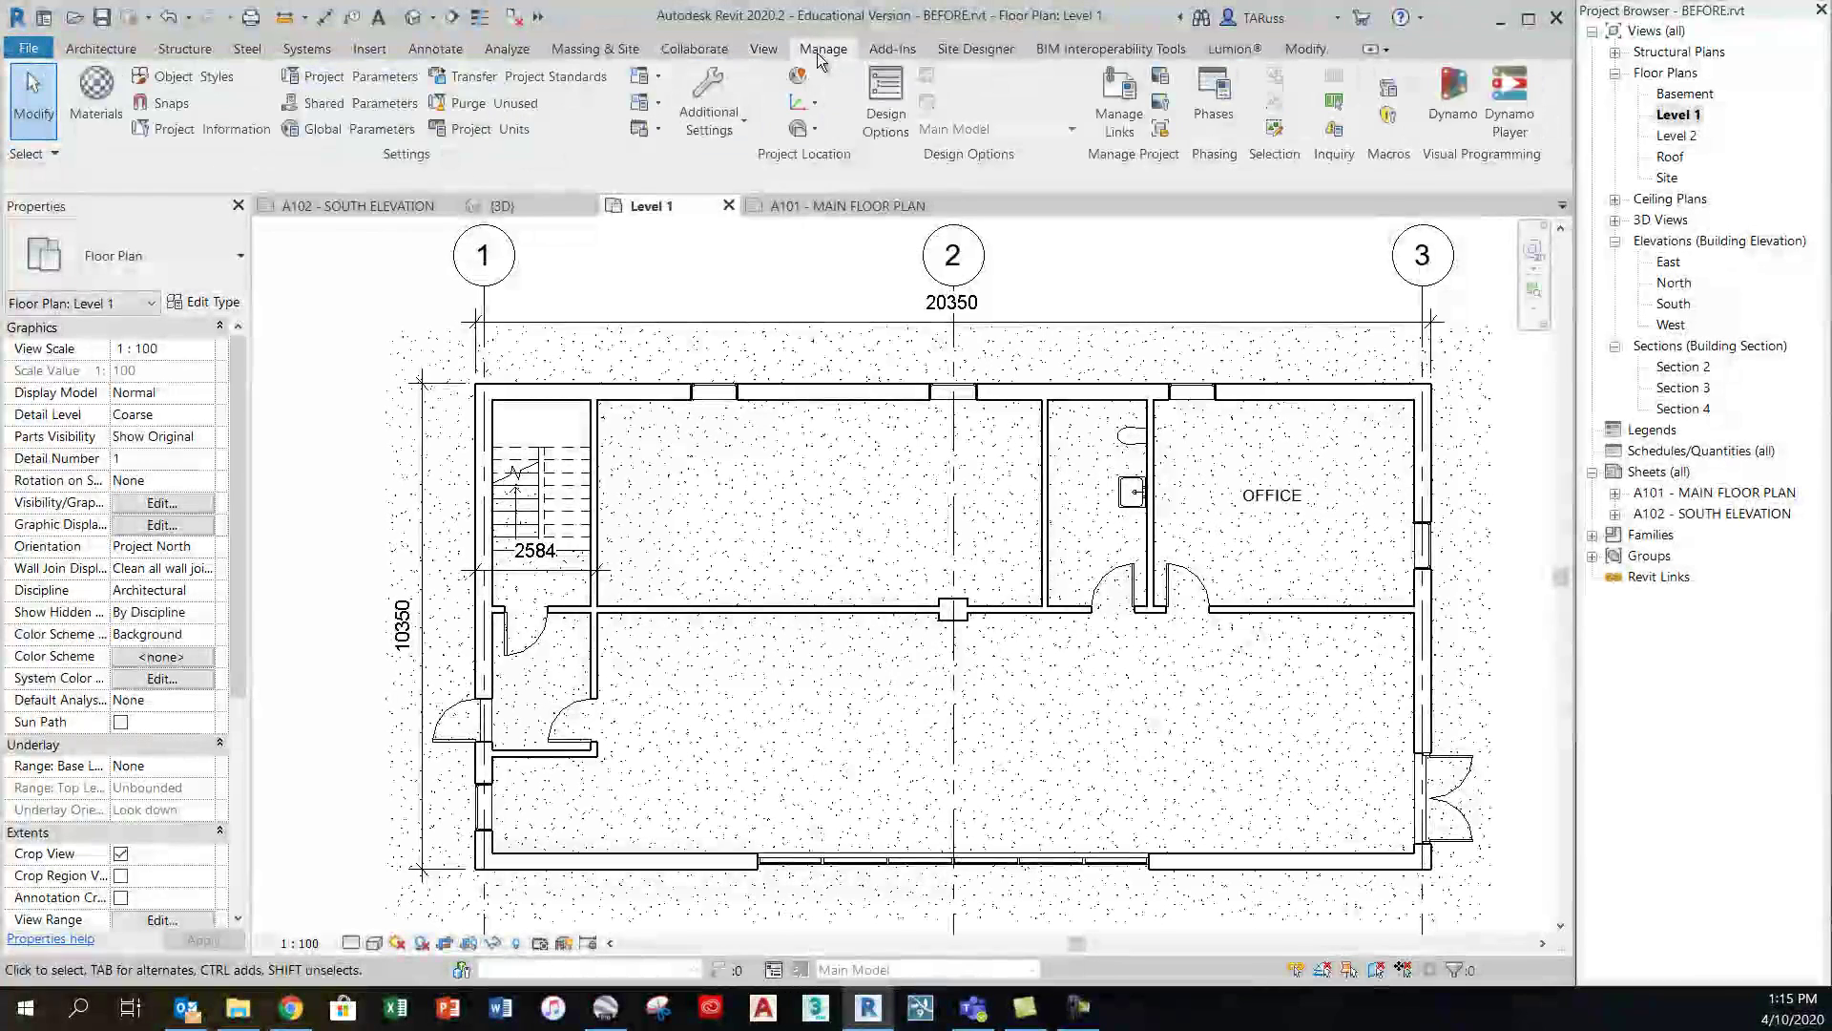
click(92, 108)
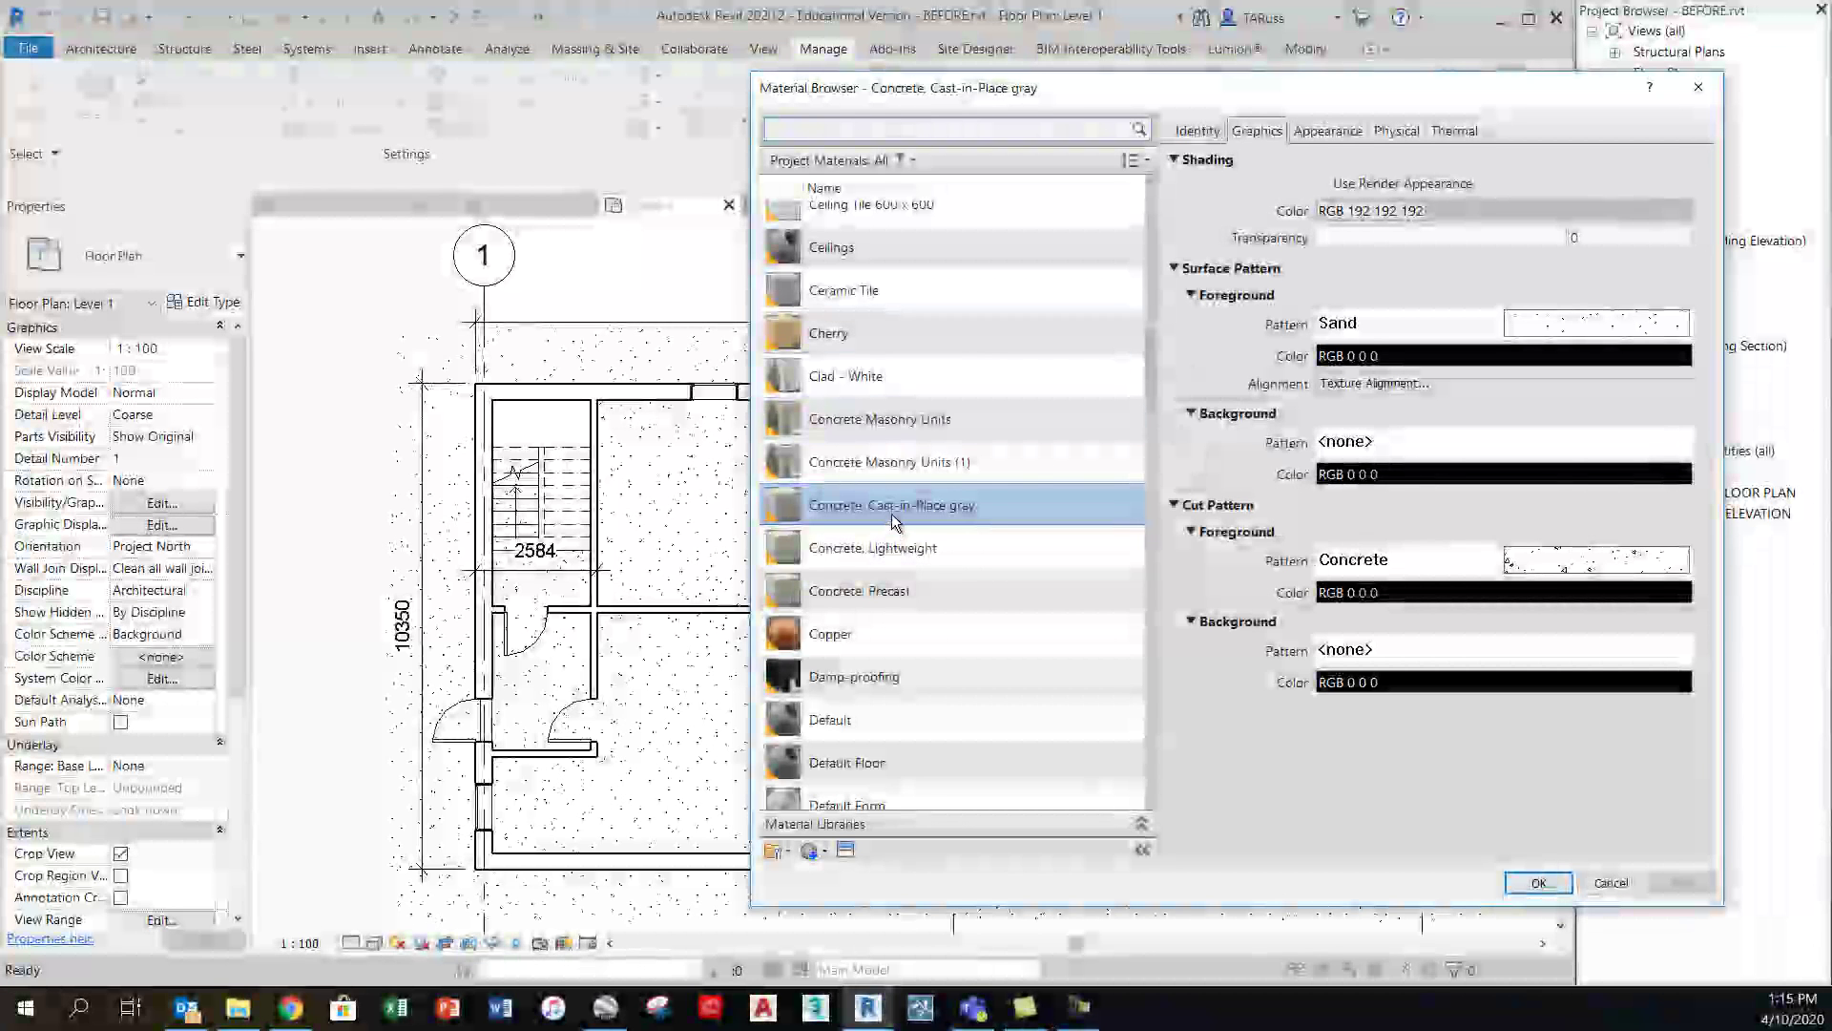
click(891, 513)
click(892, 513)
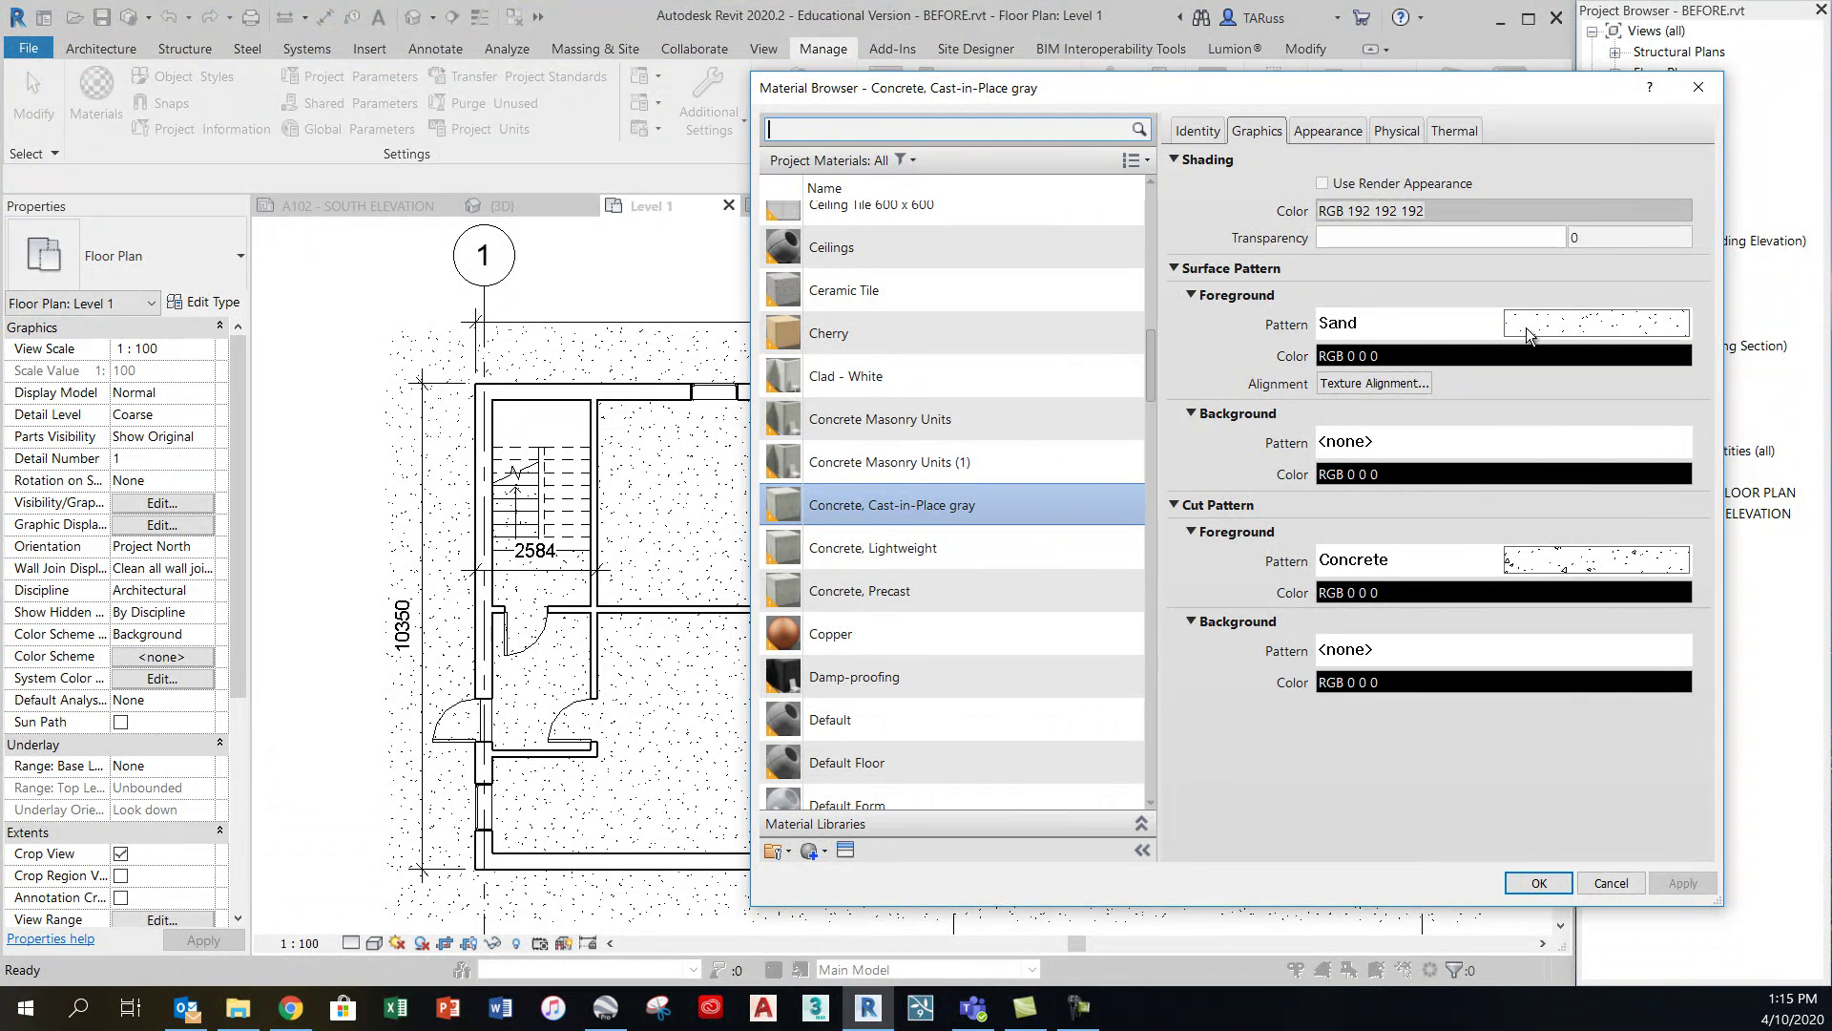
Set the foreground surface pattern of Concrete, Cast-in-Place gray to <No pattern> and apply the material change
click(1534, 333)
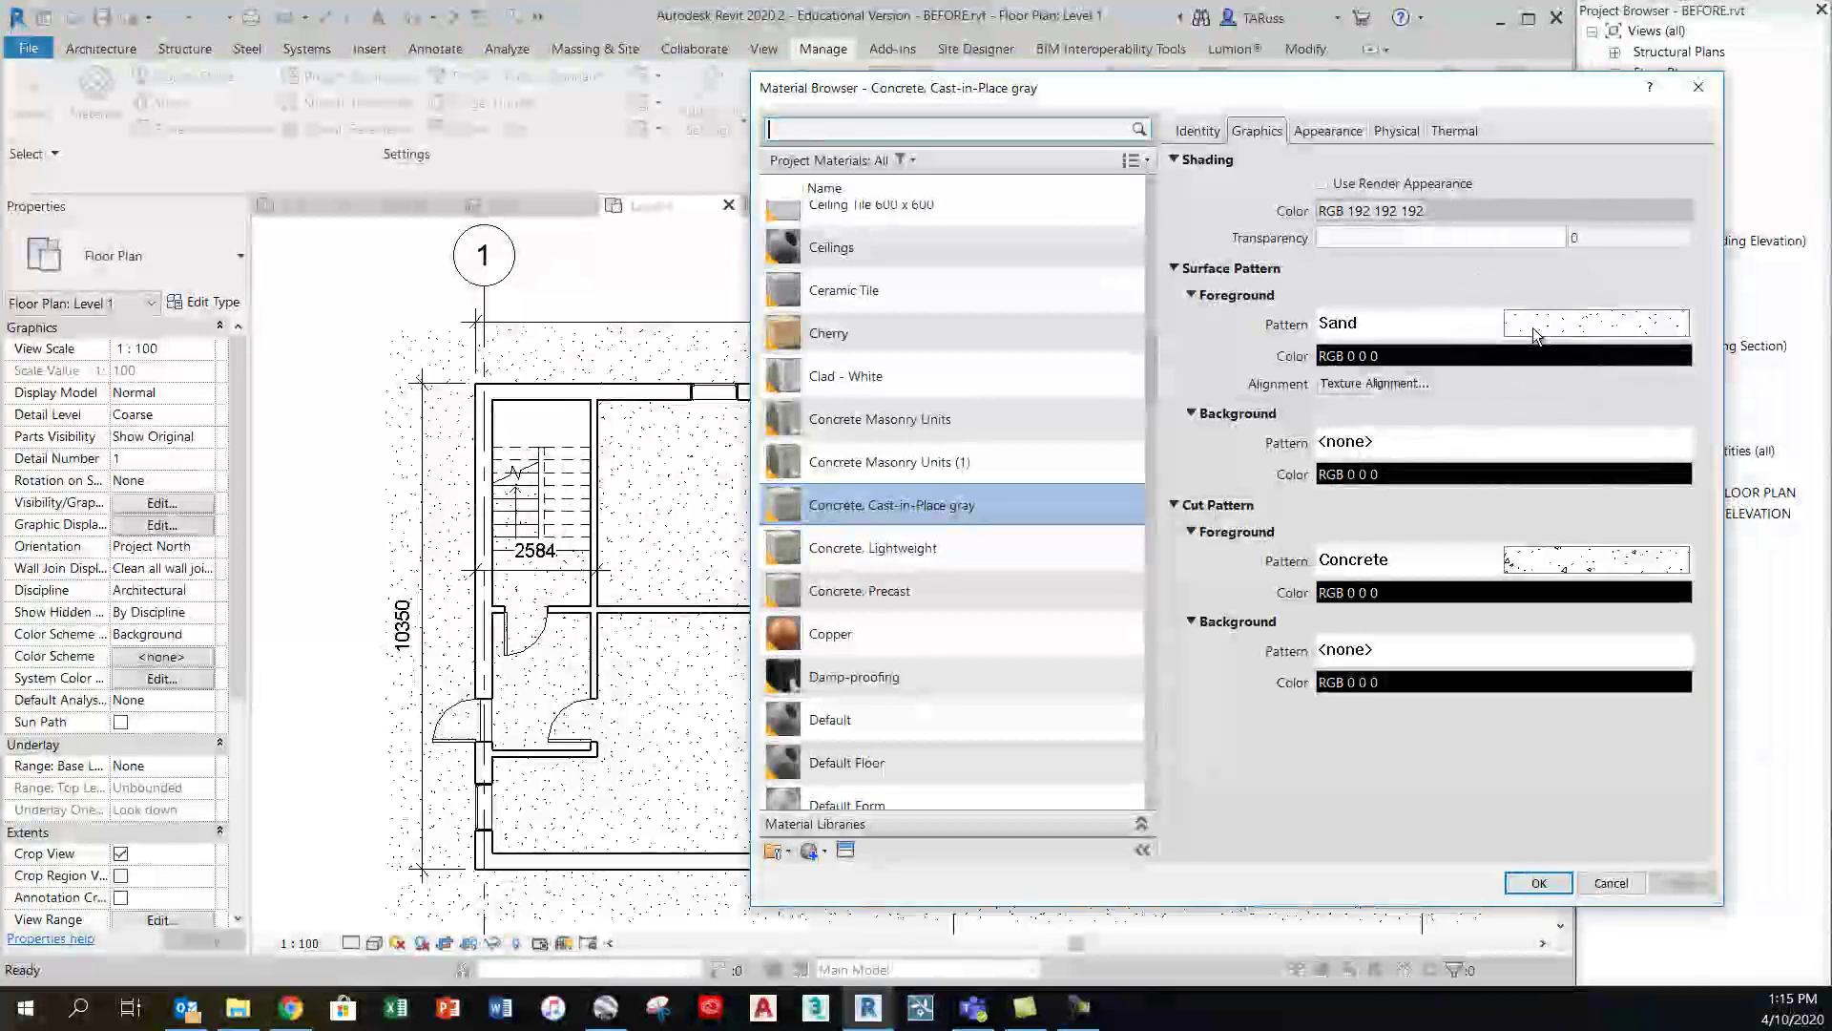
key(ctrl)
key(ctrl)
key(ctrl)
key(ctrl)
key(ctrl)
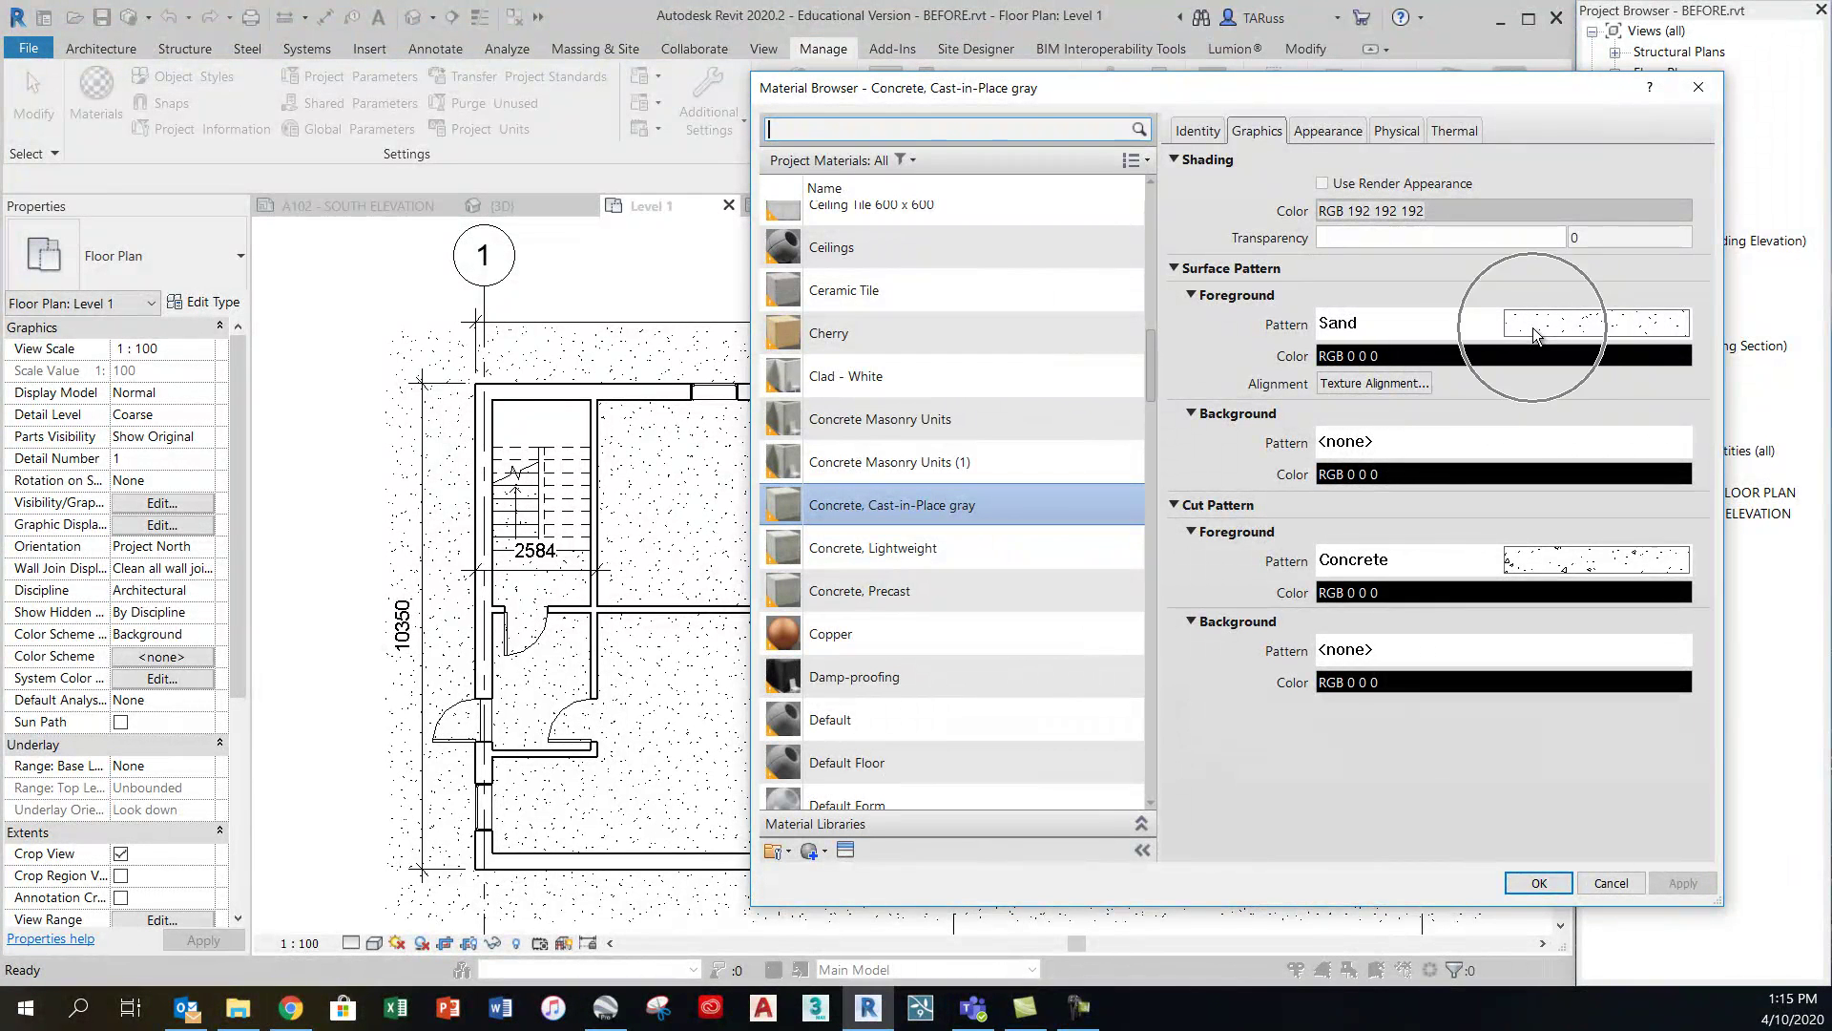
click(1534, 333)
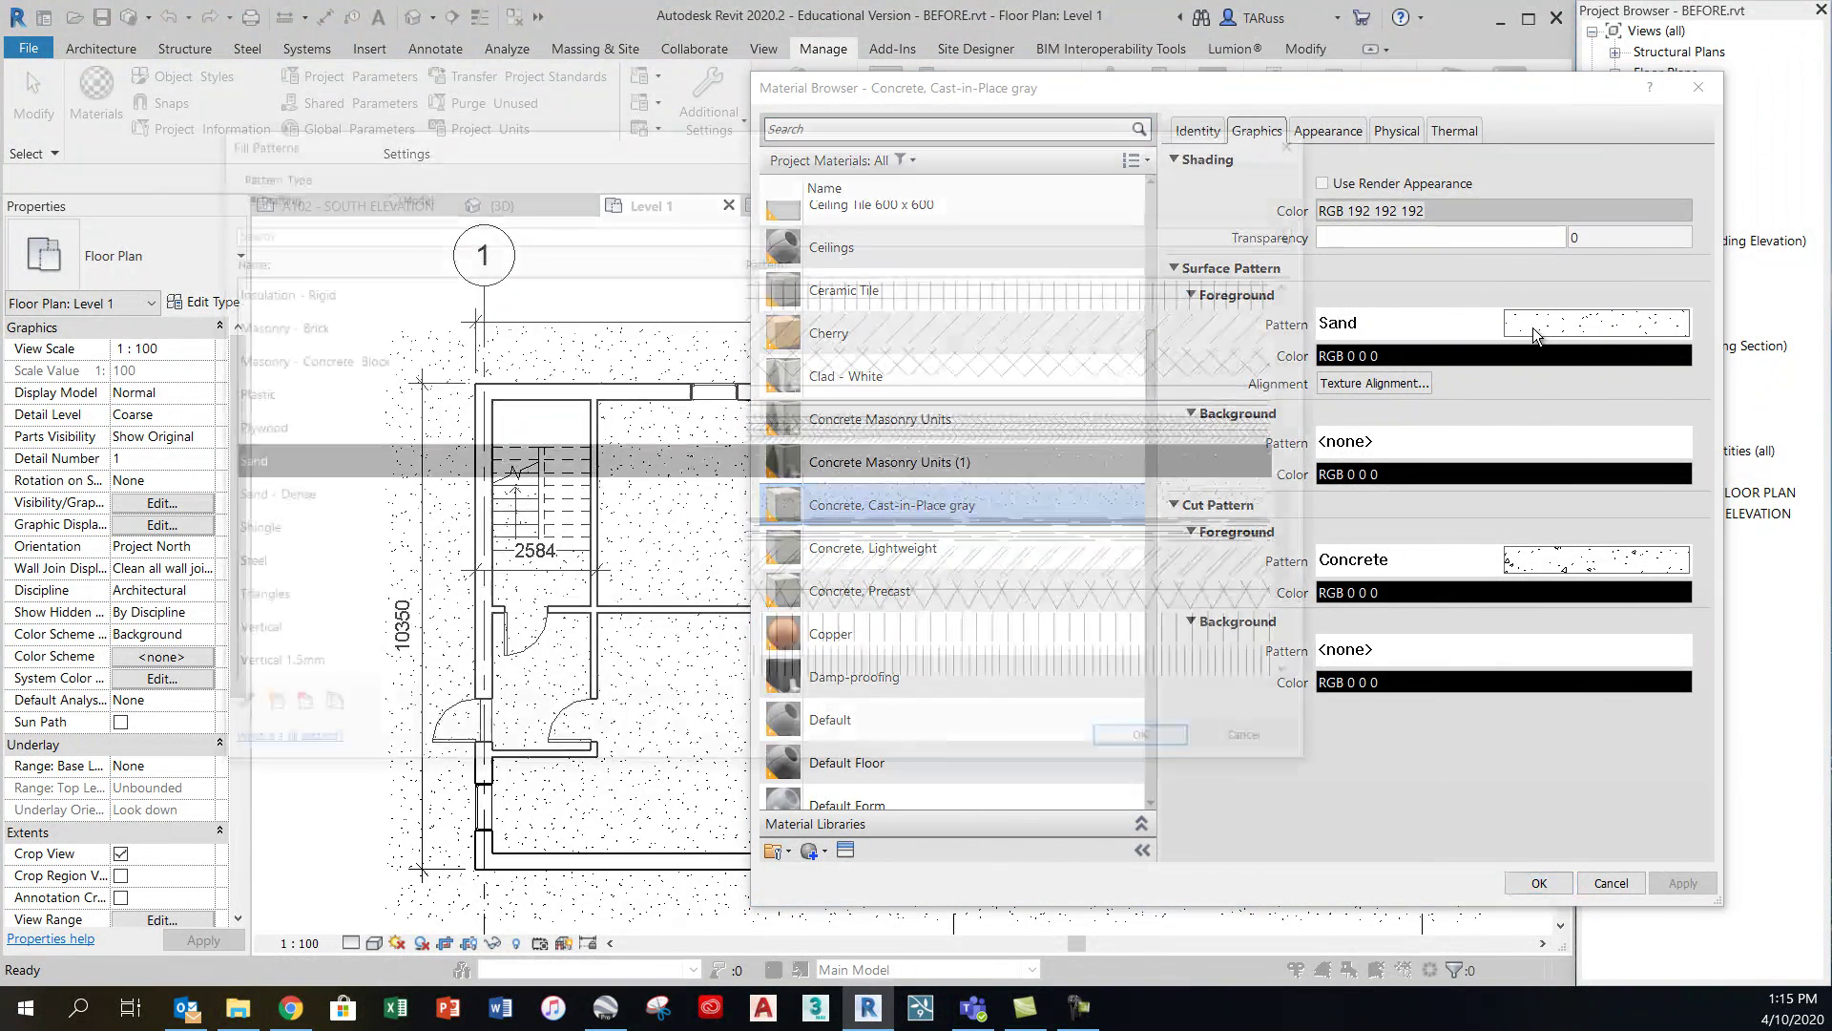
drag(1302, 546, 1301, 353)
click(271, 290)
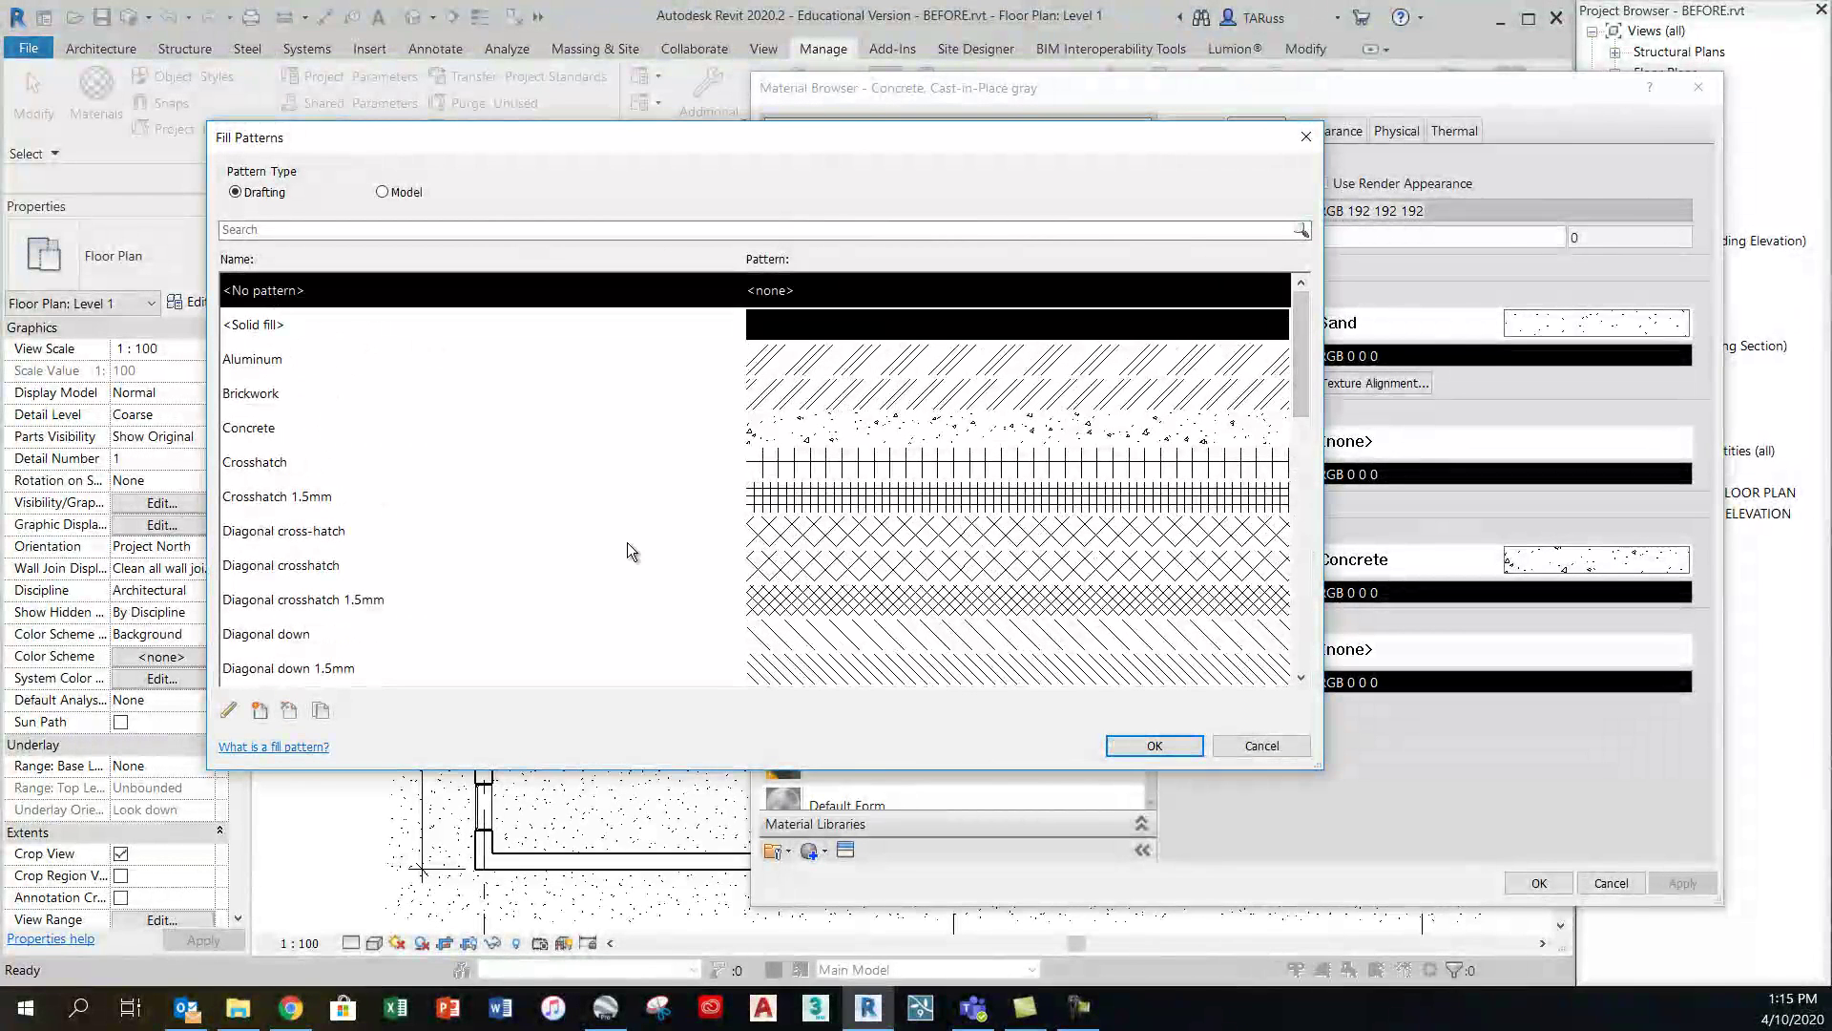
click(1151, 745)
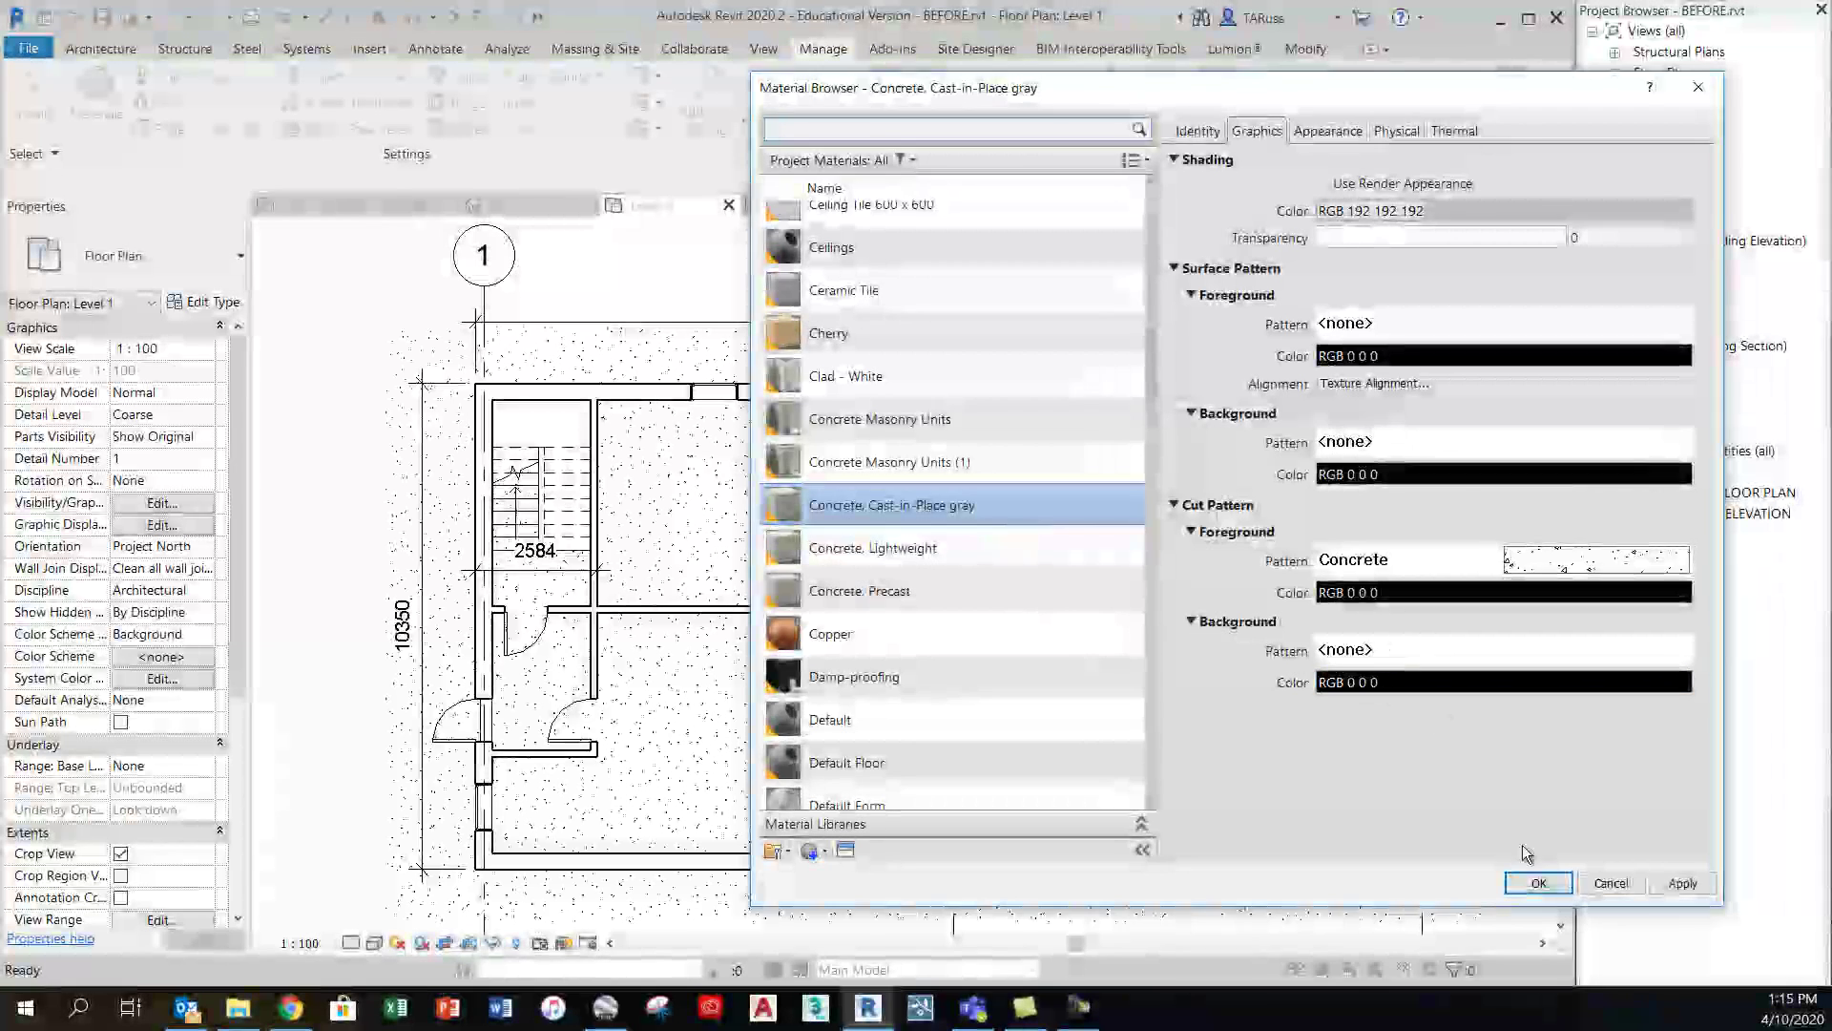
key(Return)
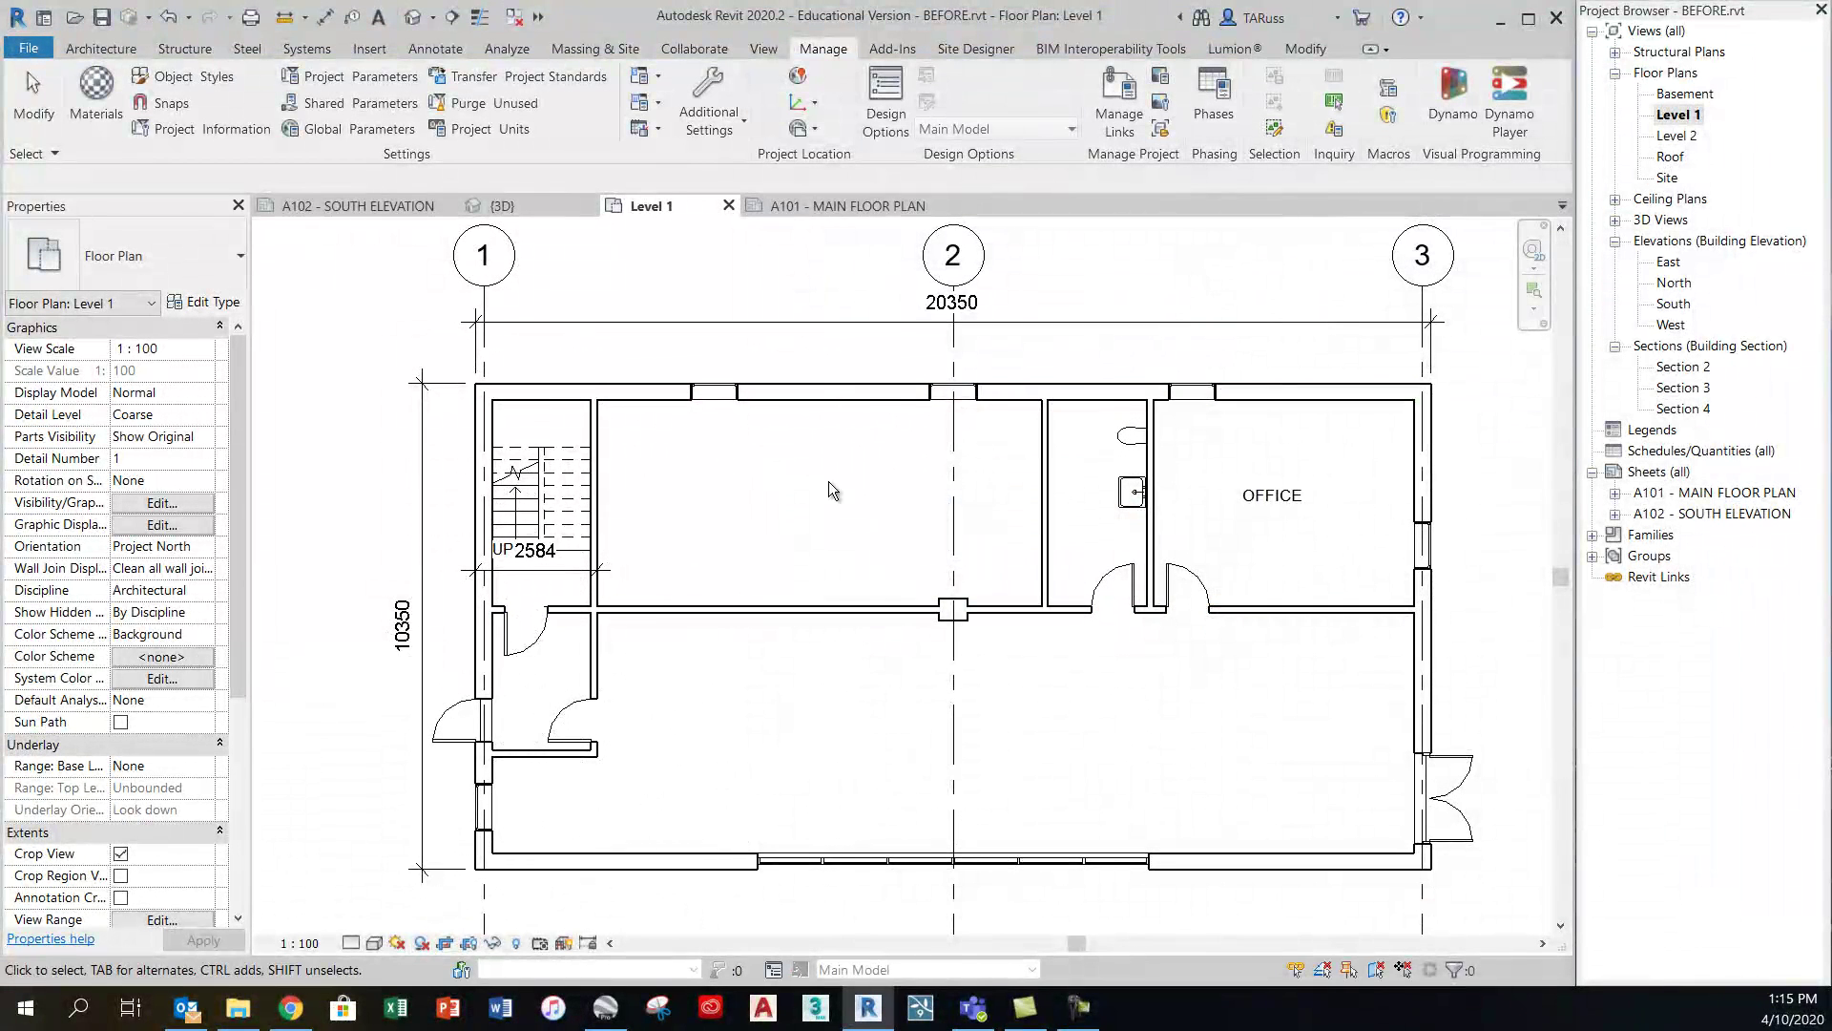
Examine the type properties of the overall horizontal dimension above the plan, especially its tick mark setting
middle_drag(838, 539, 825, 528)
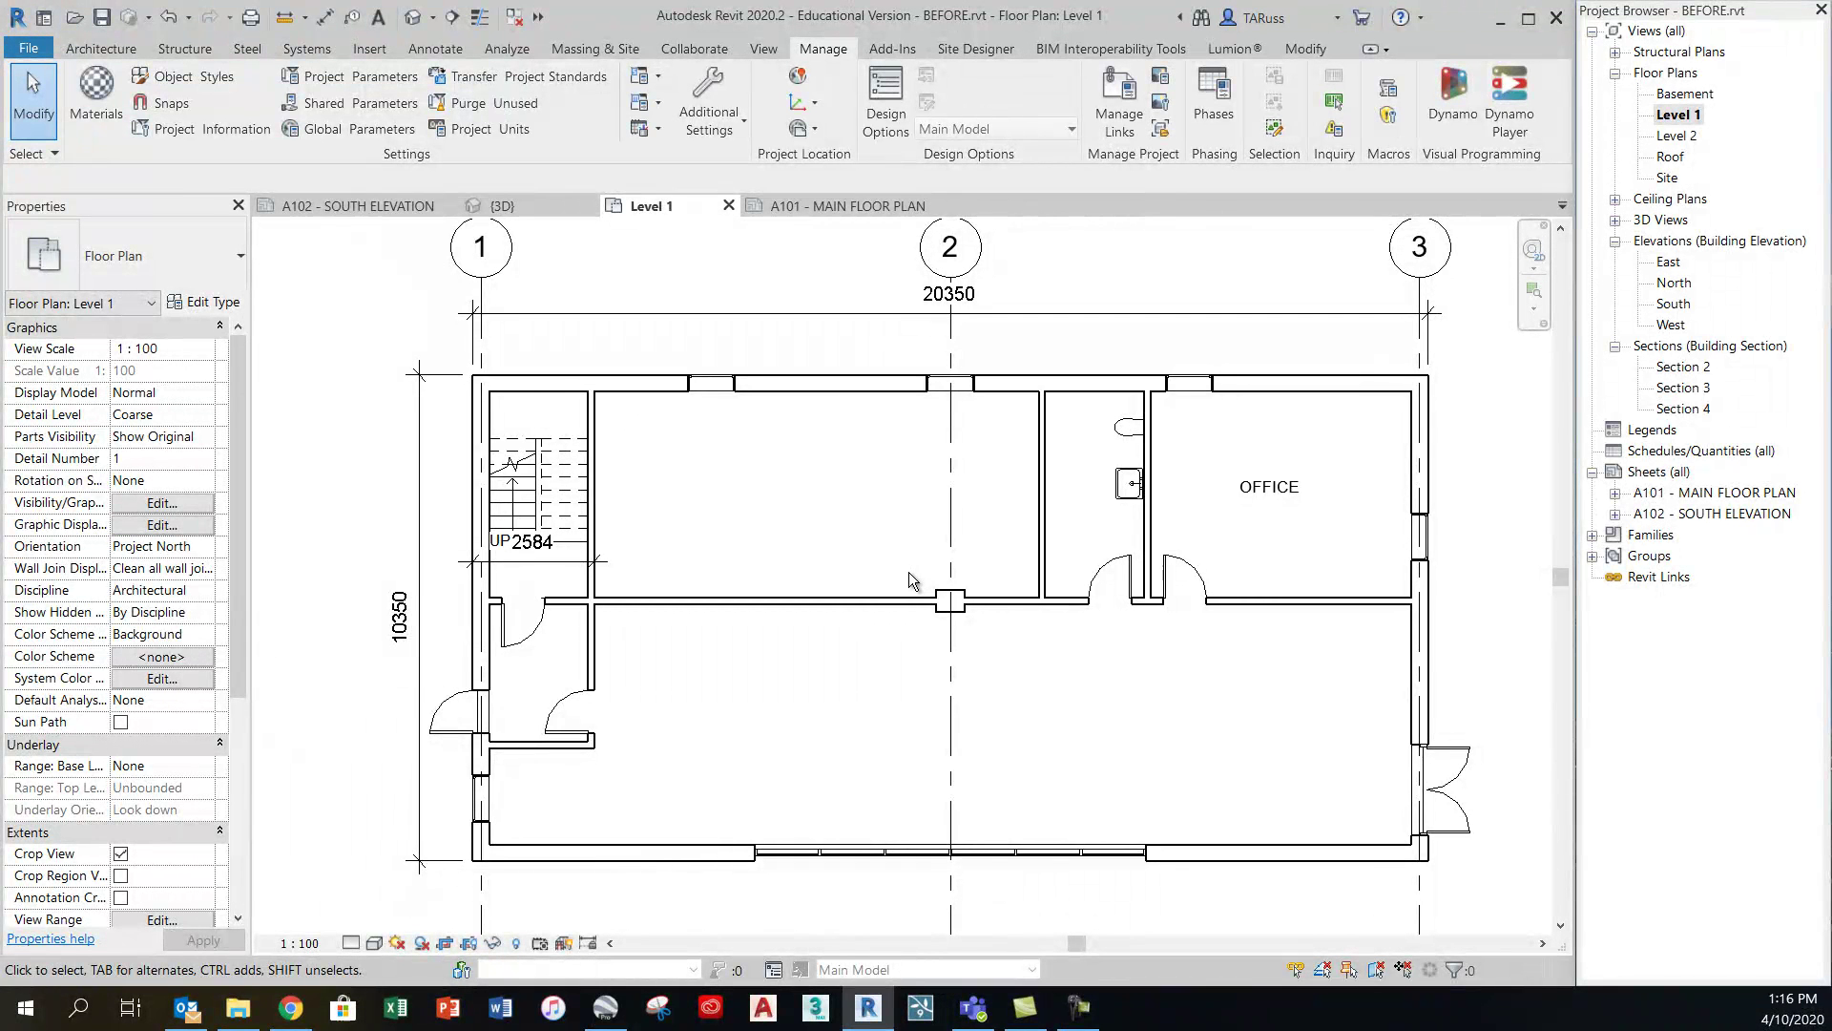
scroll(852, 483, down, 2)
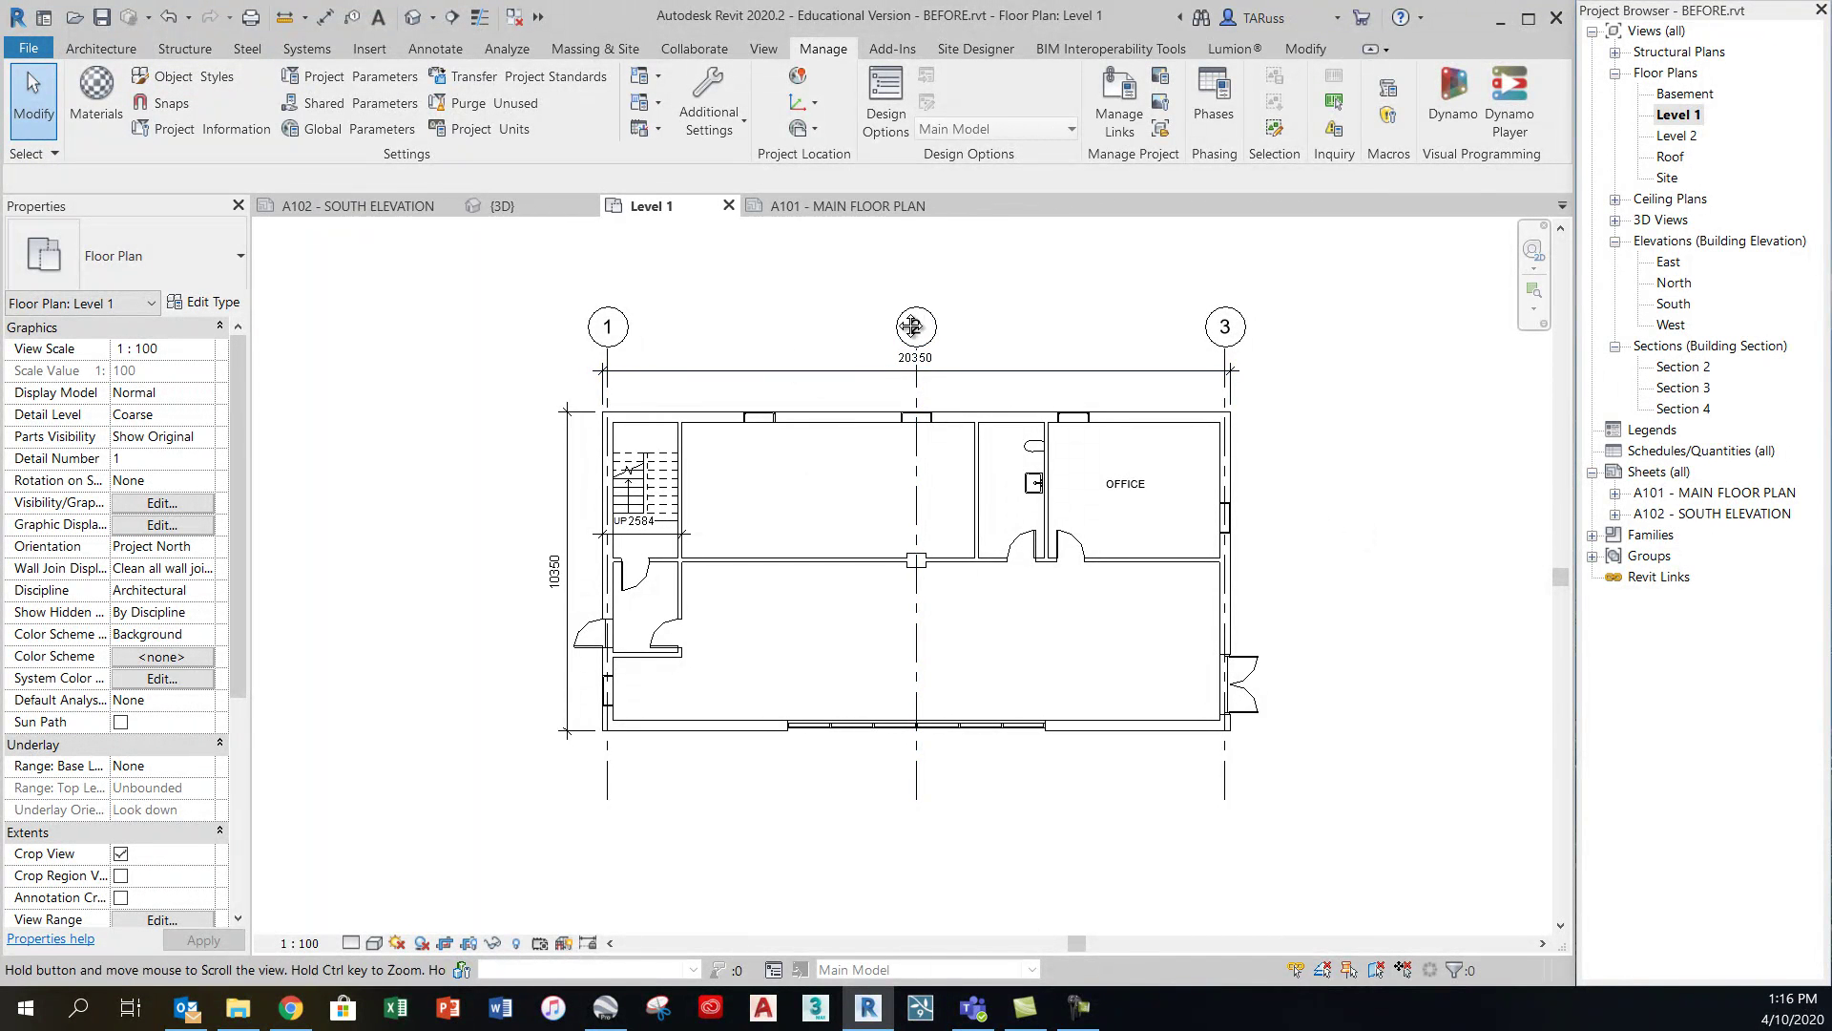
middle_drag(810, 371, 816, 499)
scroll(878, 480, up, 2)
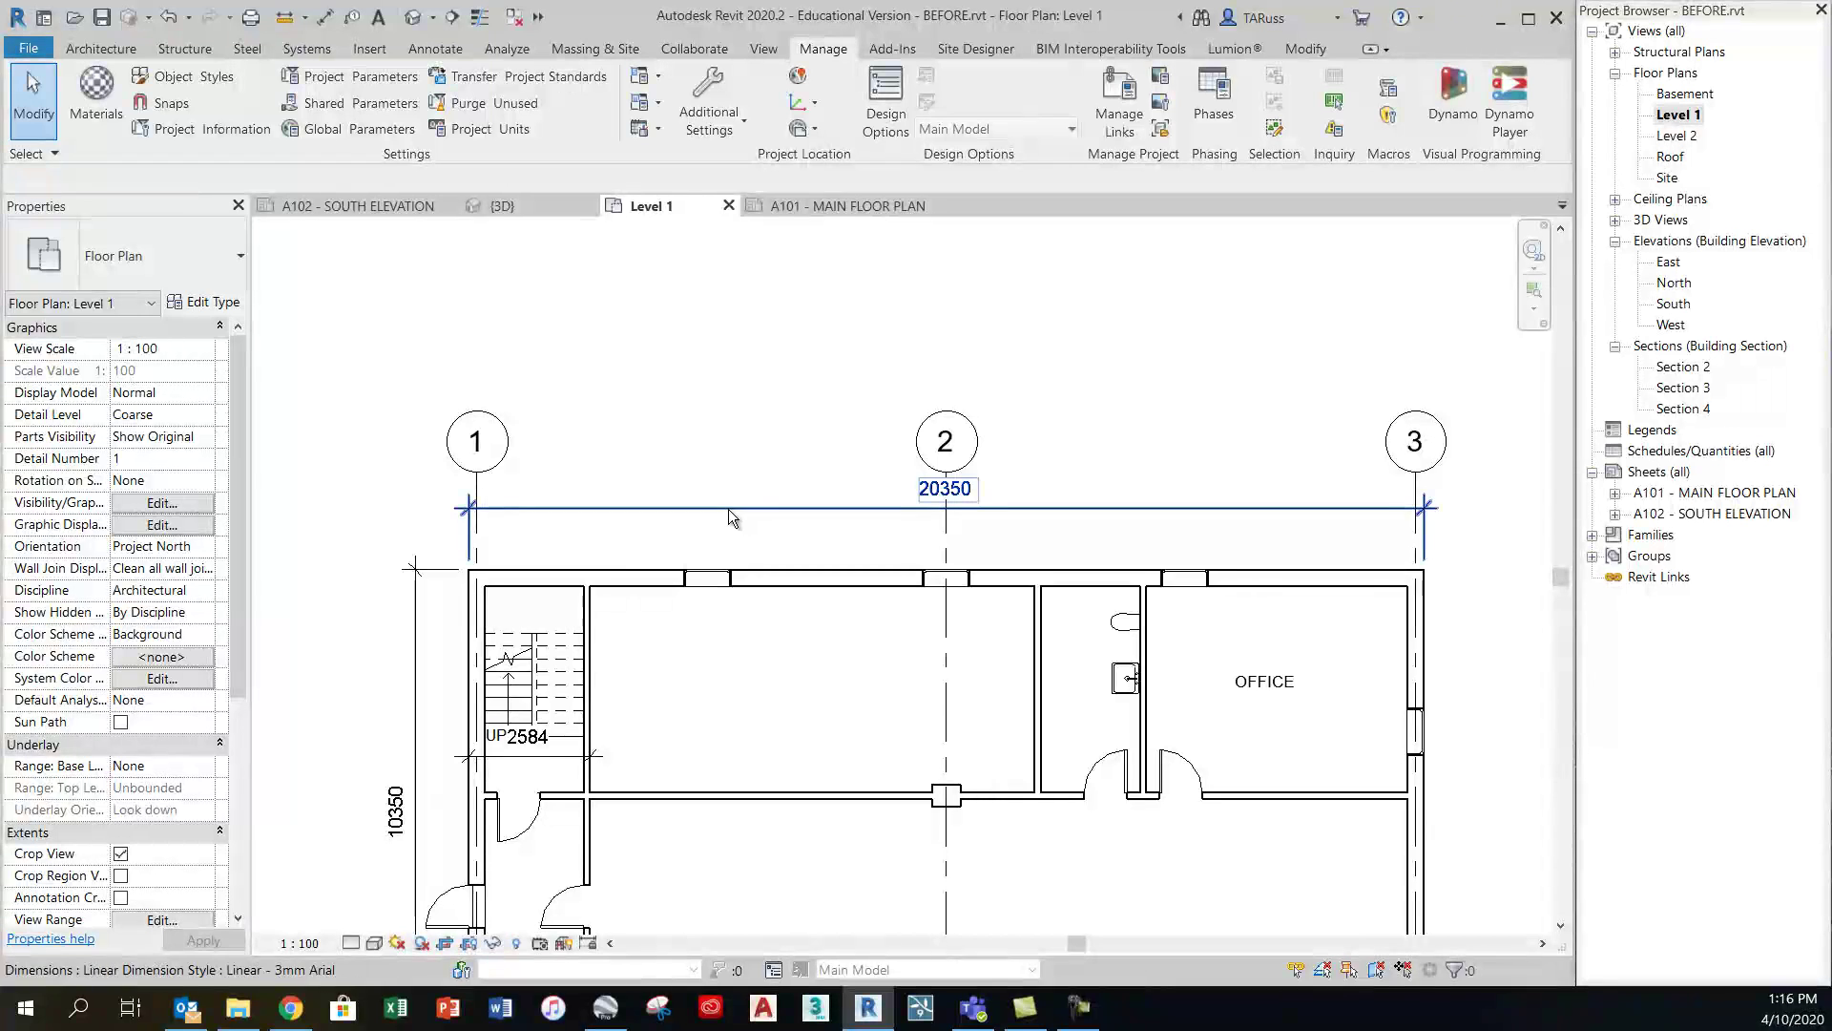
click(781, 510)
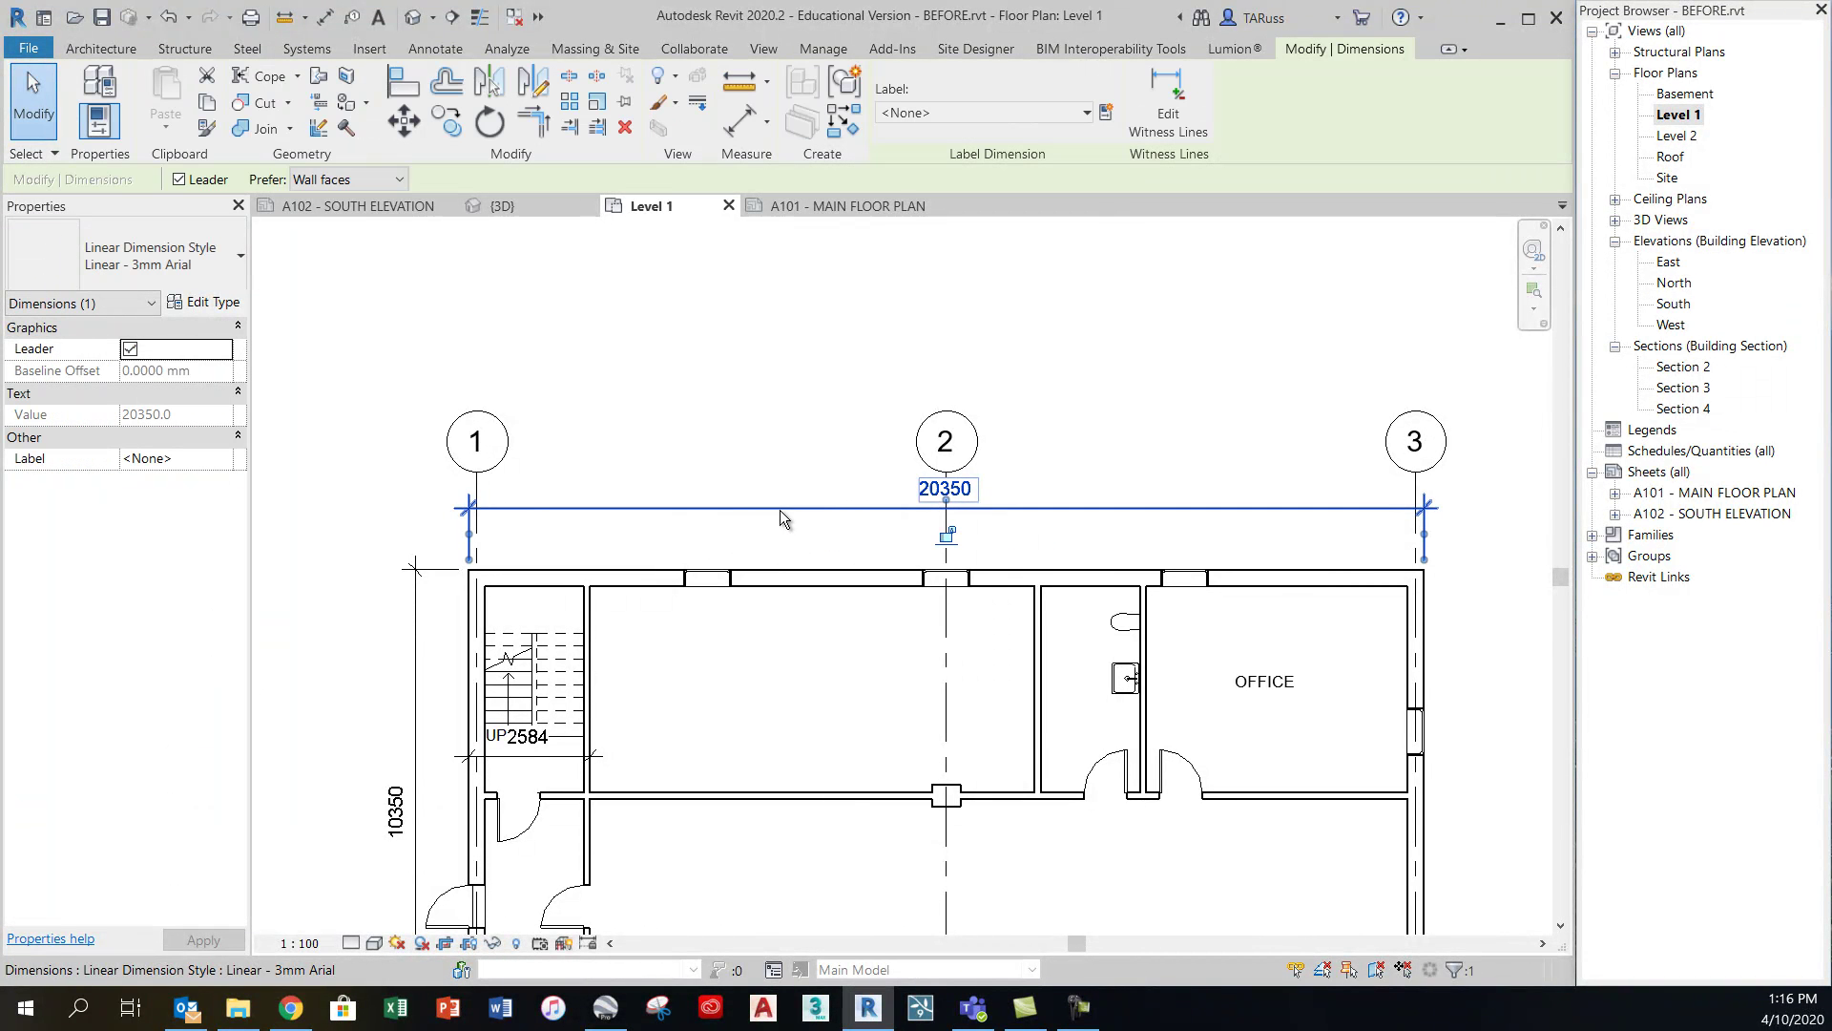
click(215, 305)
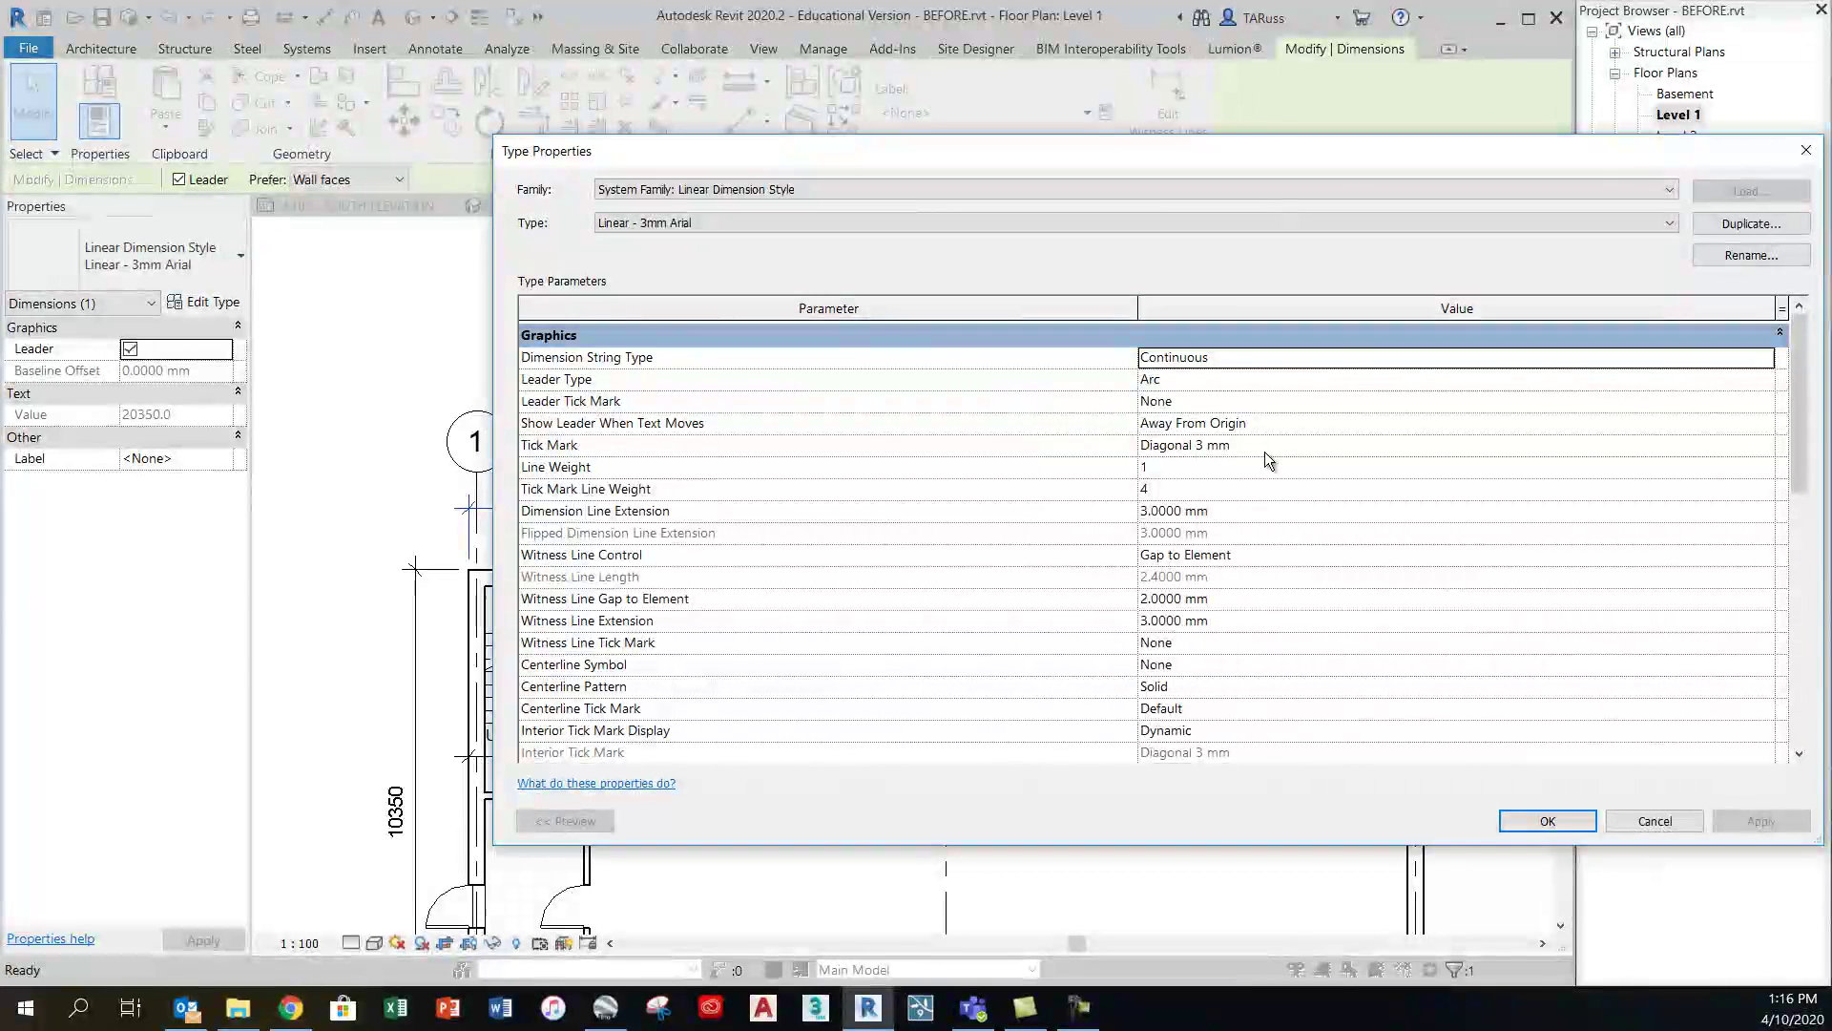
key(ctrl)
key(ctrl)
key(ctrl)
key(ctrl)
key(ctrl)
key(ctrl)
key(ctrl)
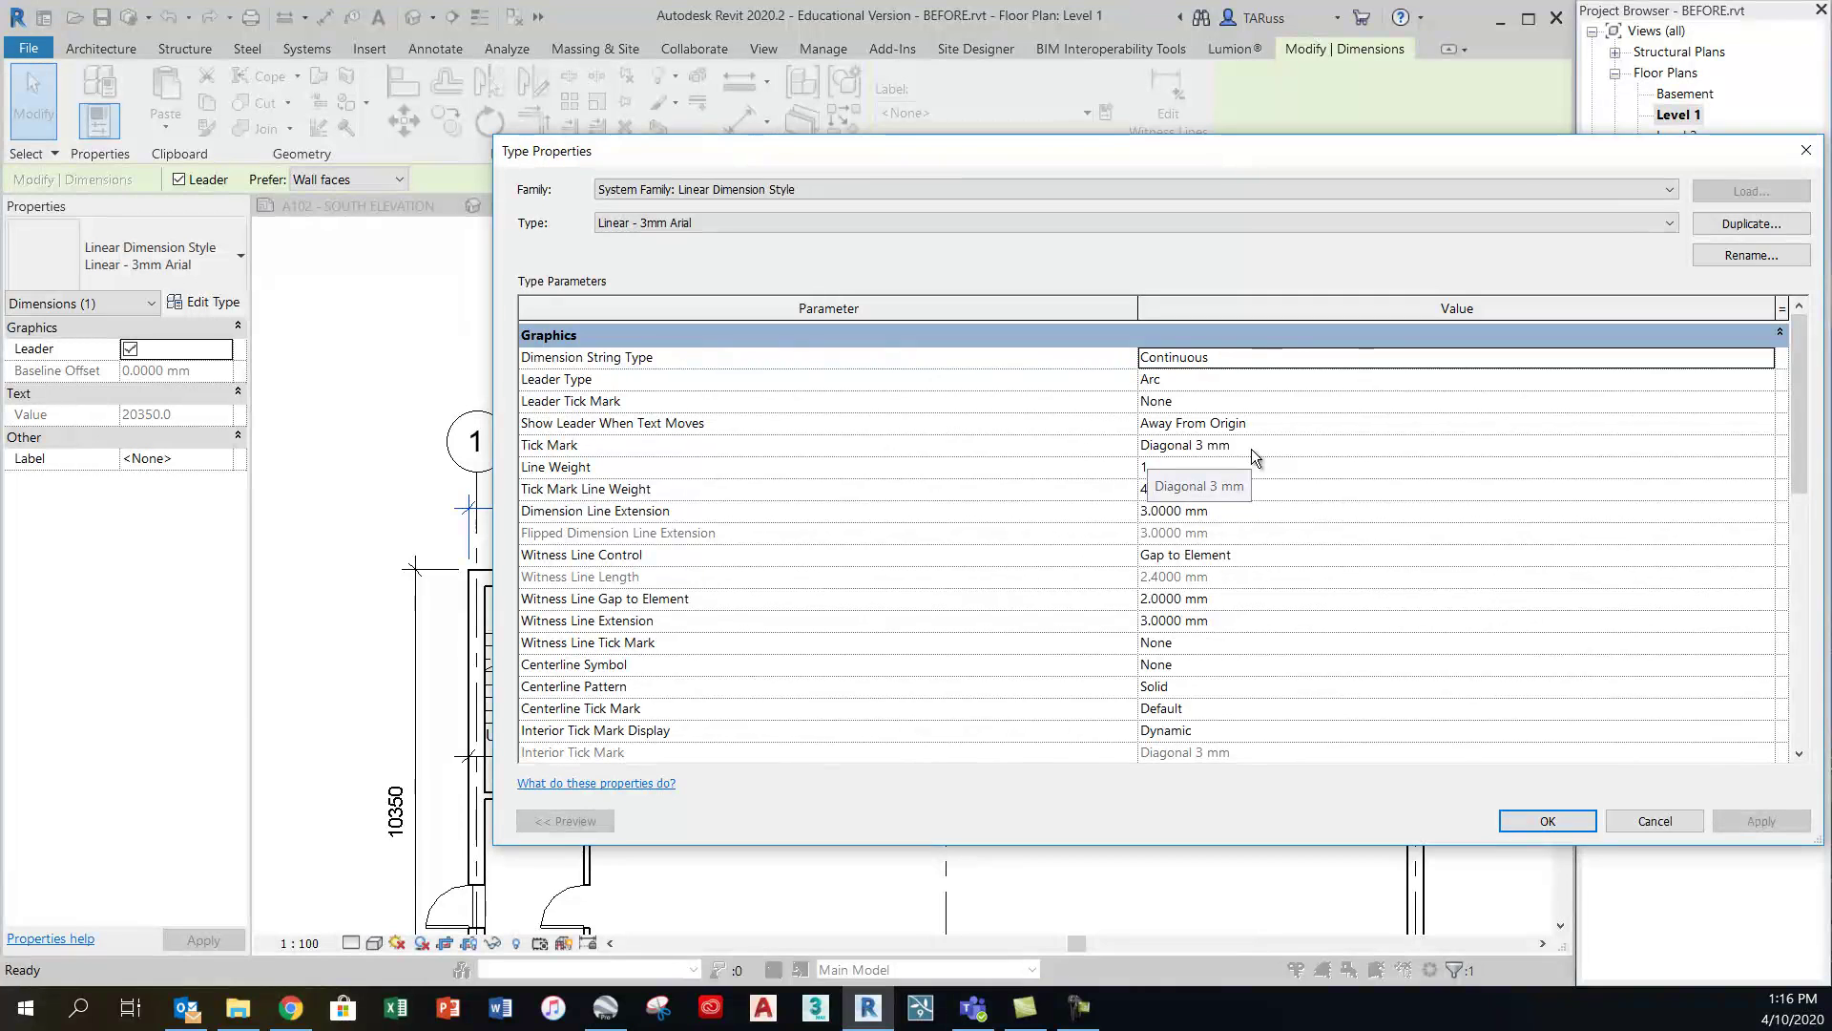
click(1651, 822)
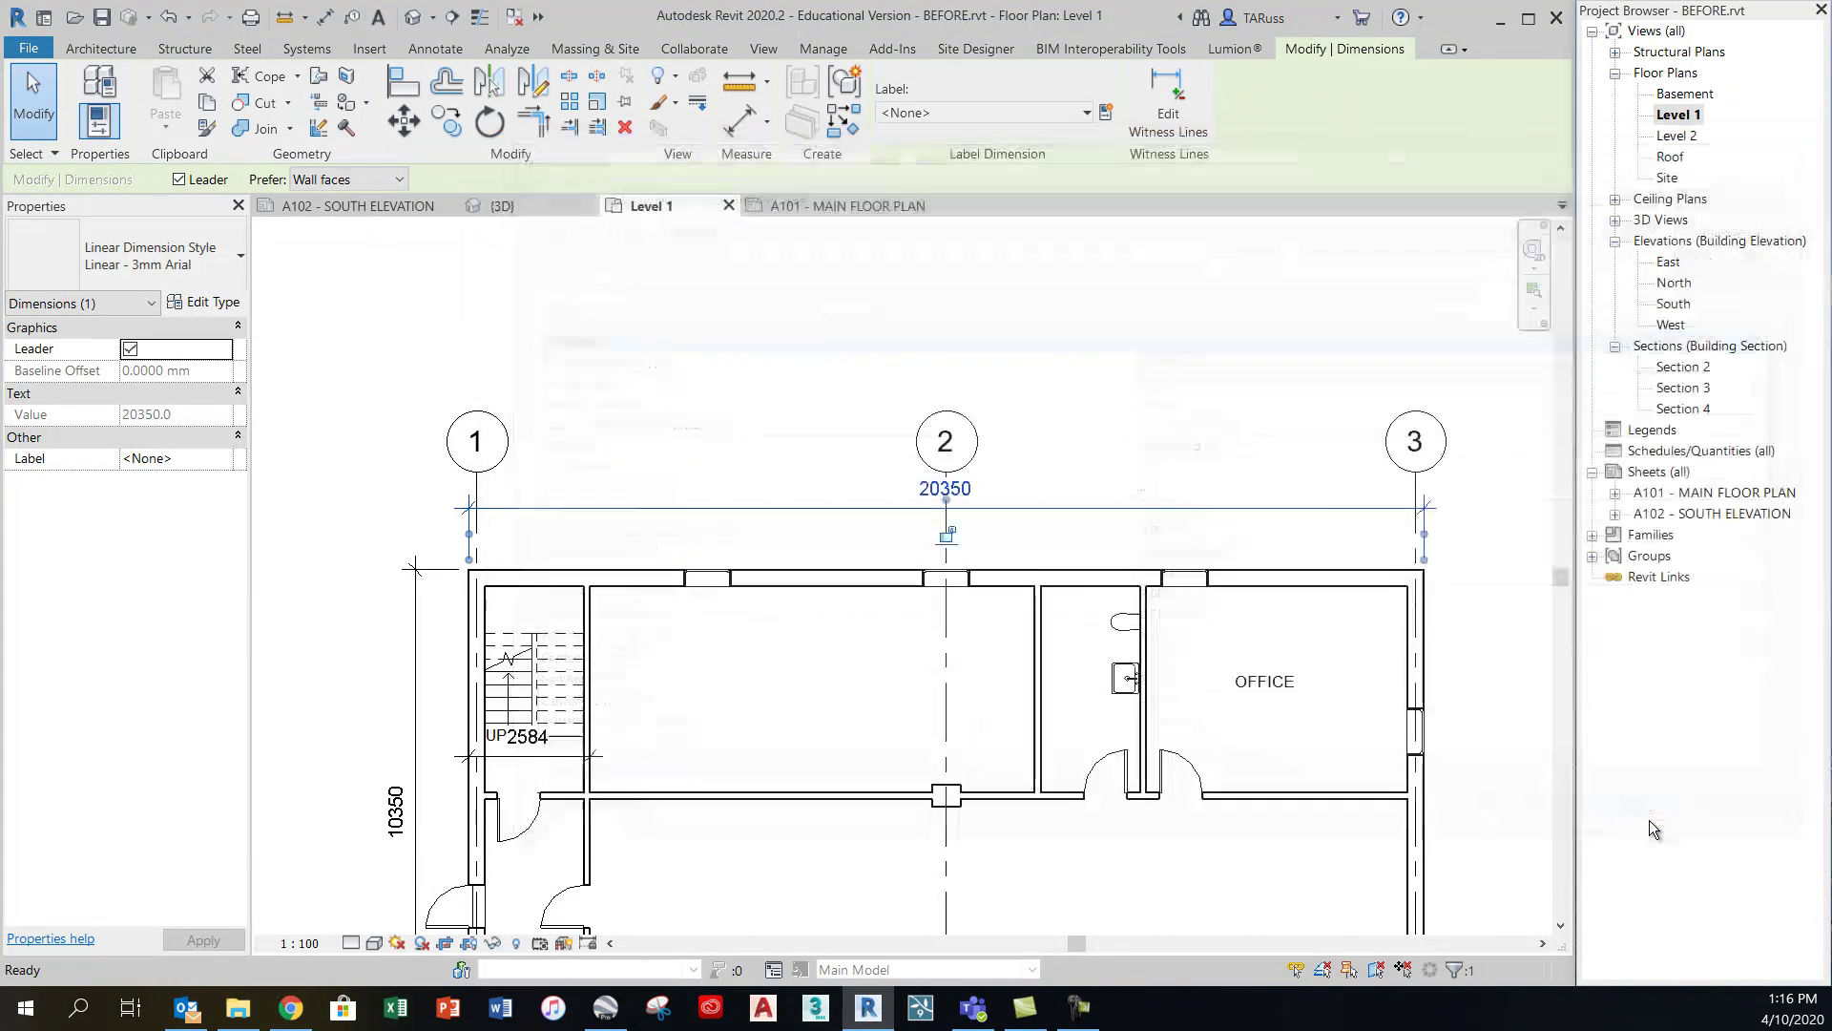
middle_drag(939, 511, 816, 336)
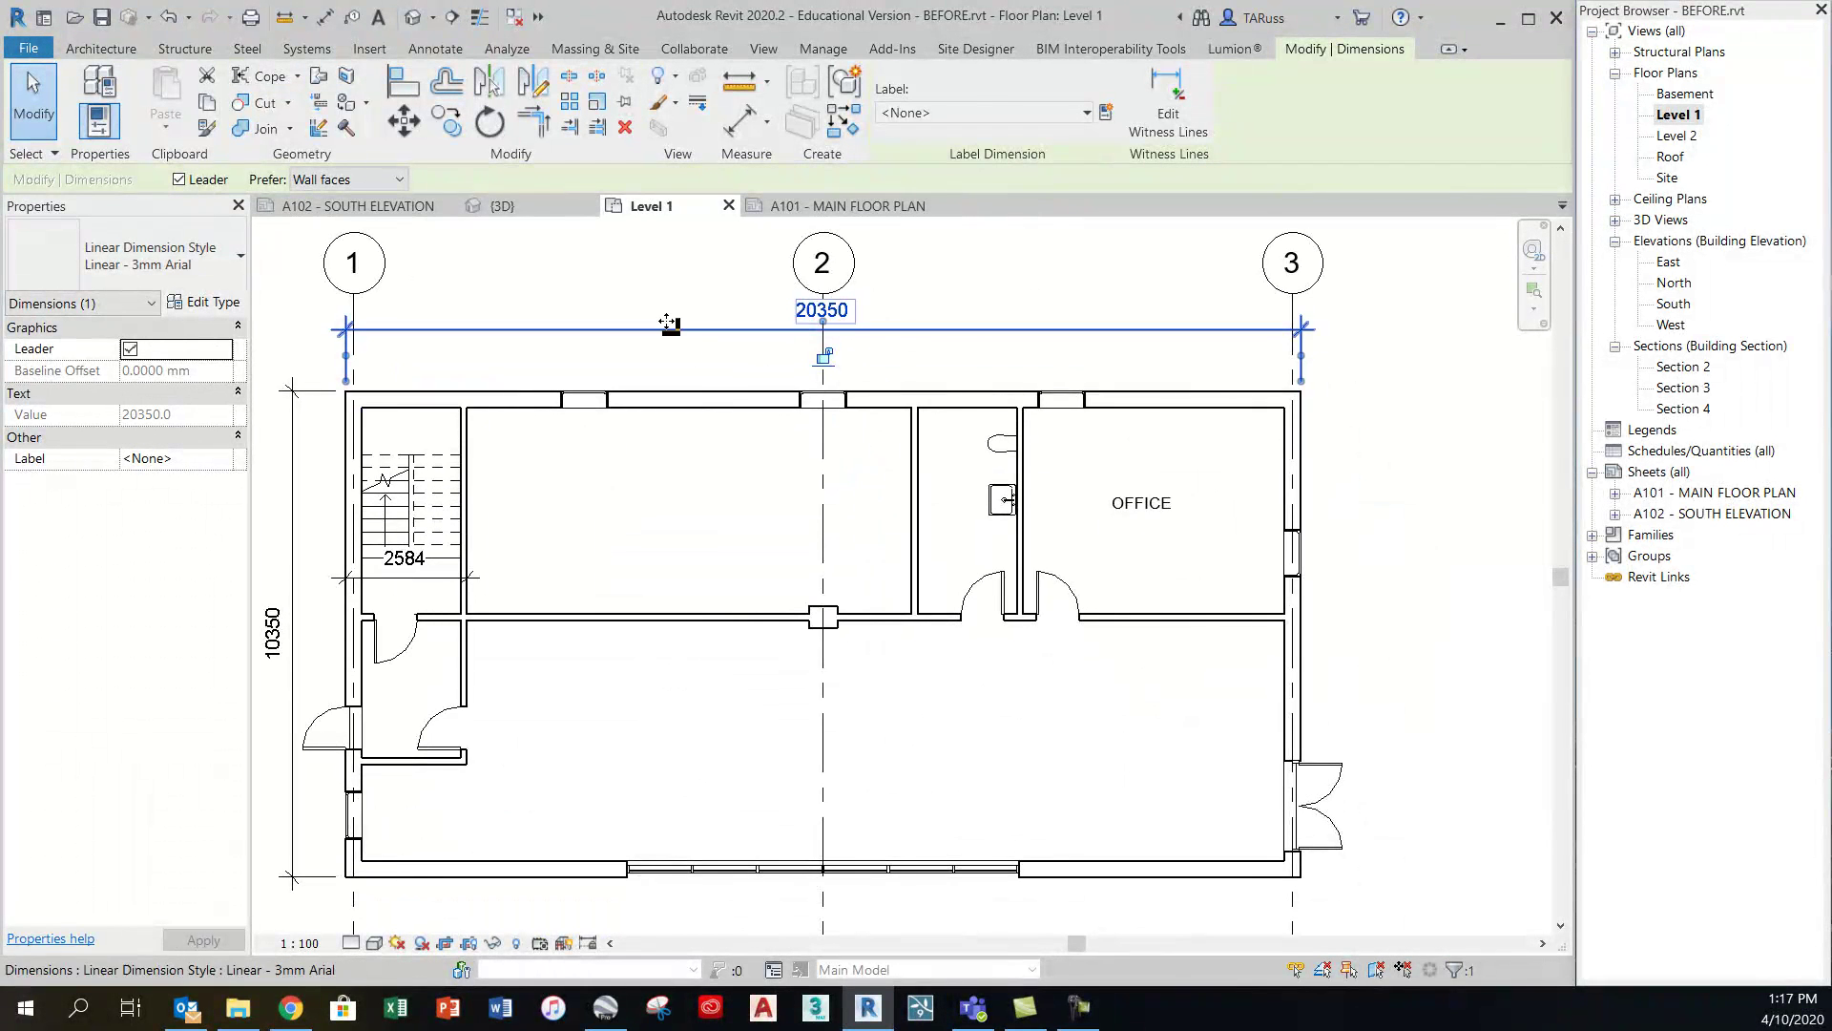
click(611, 287)
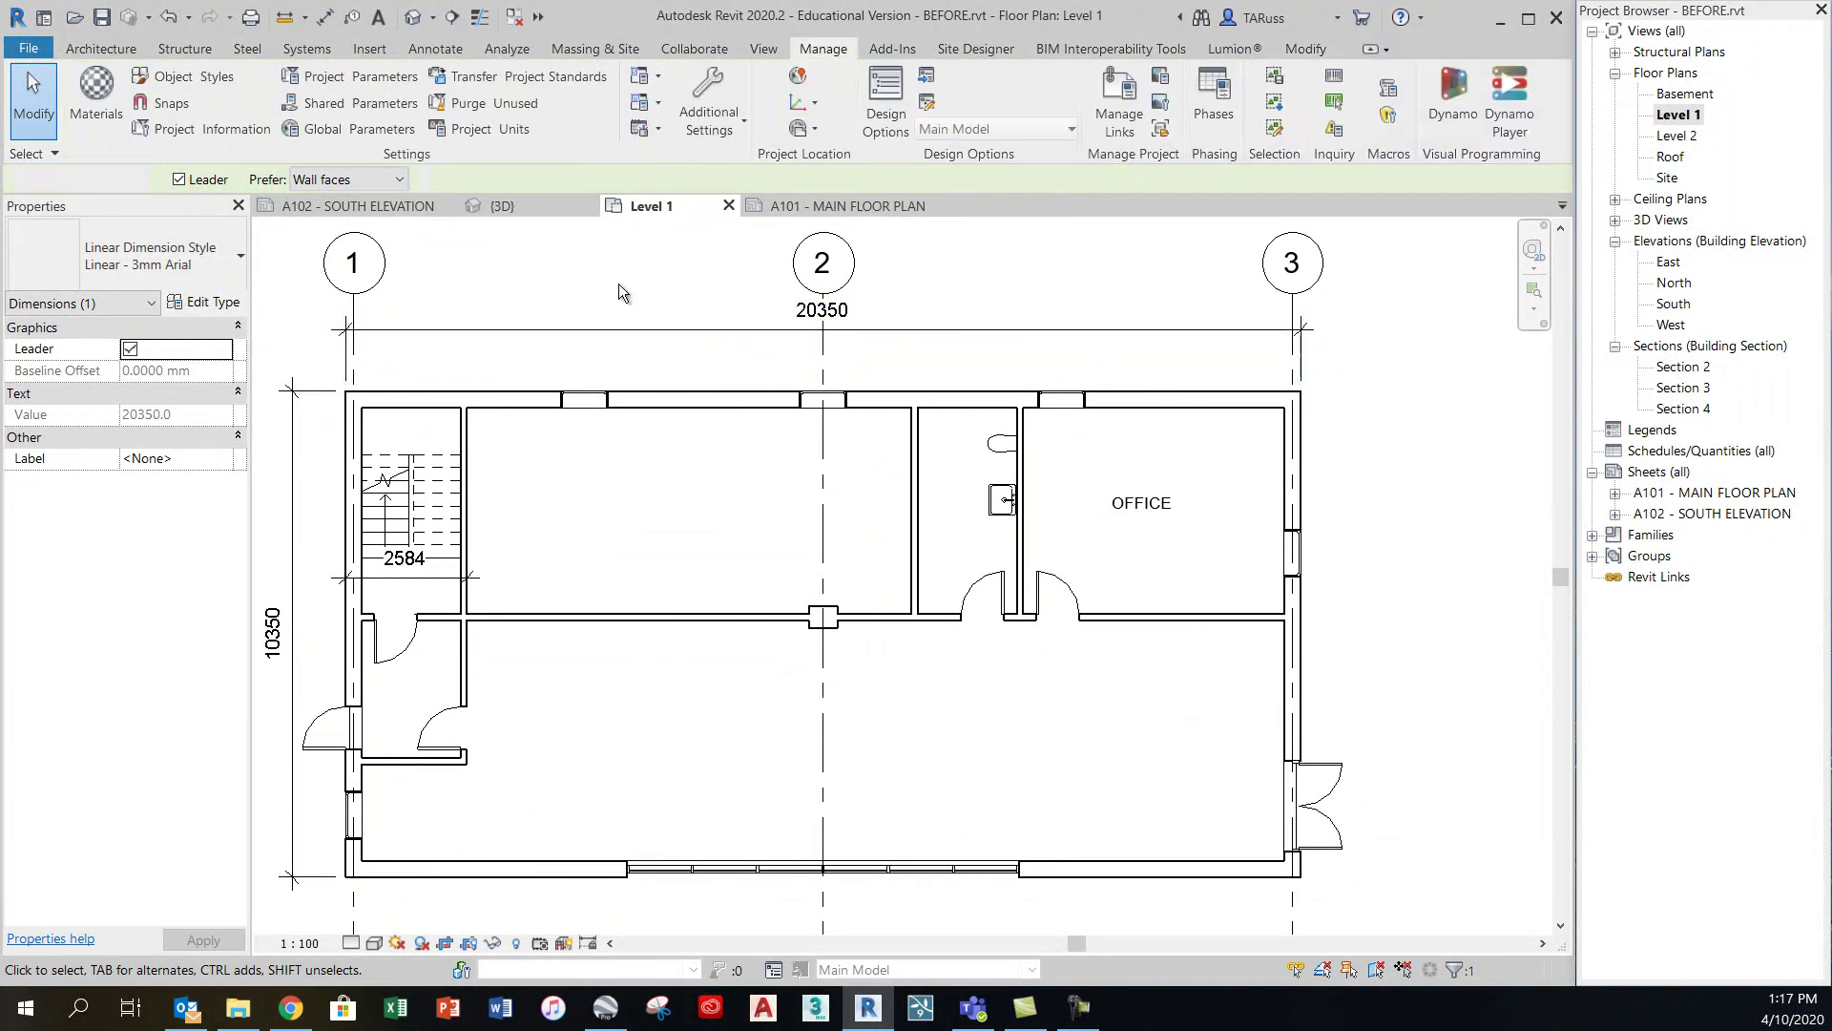
Duplicate the Diagonal 3 mm arrowhead type under the name Diagonal 1.75mm
click(836, 52)
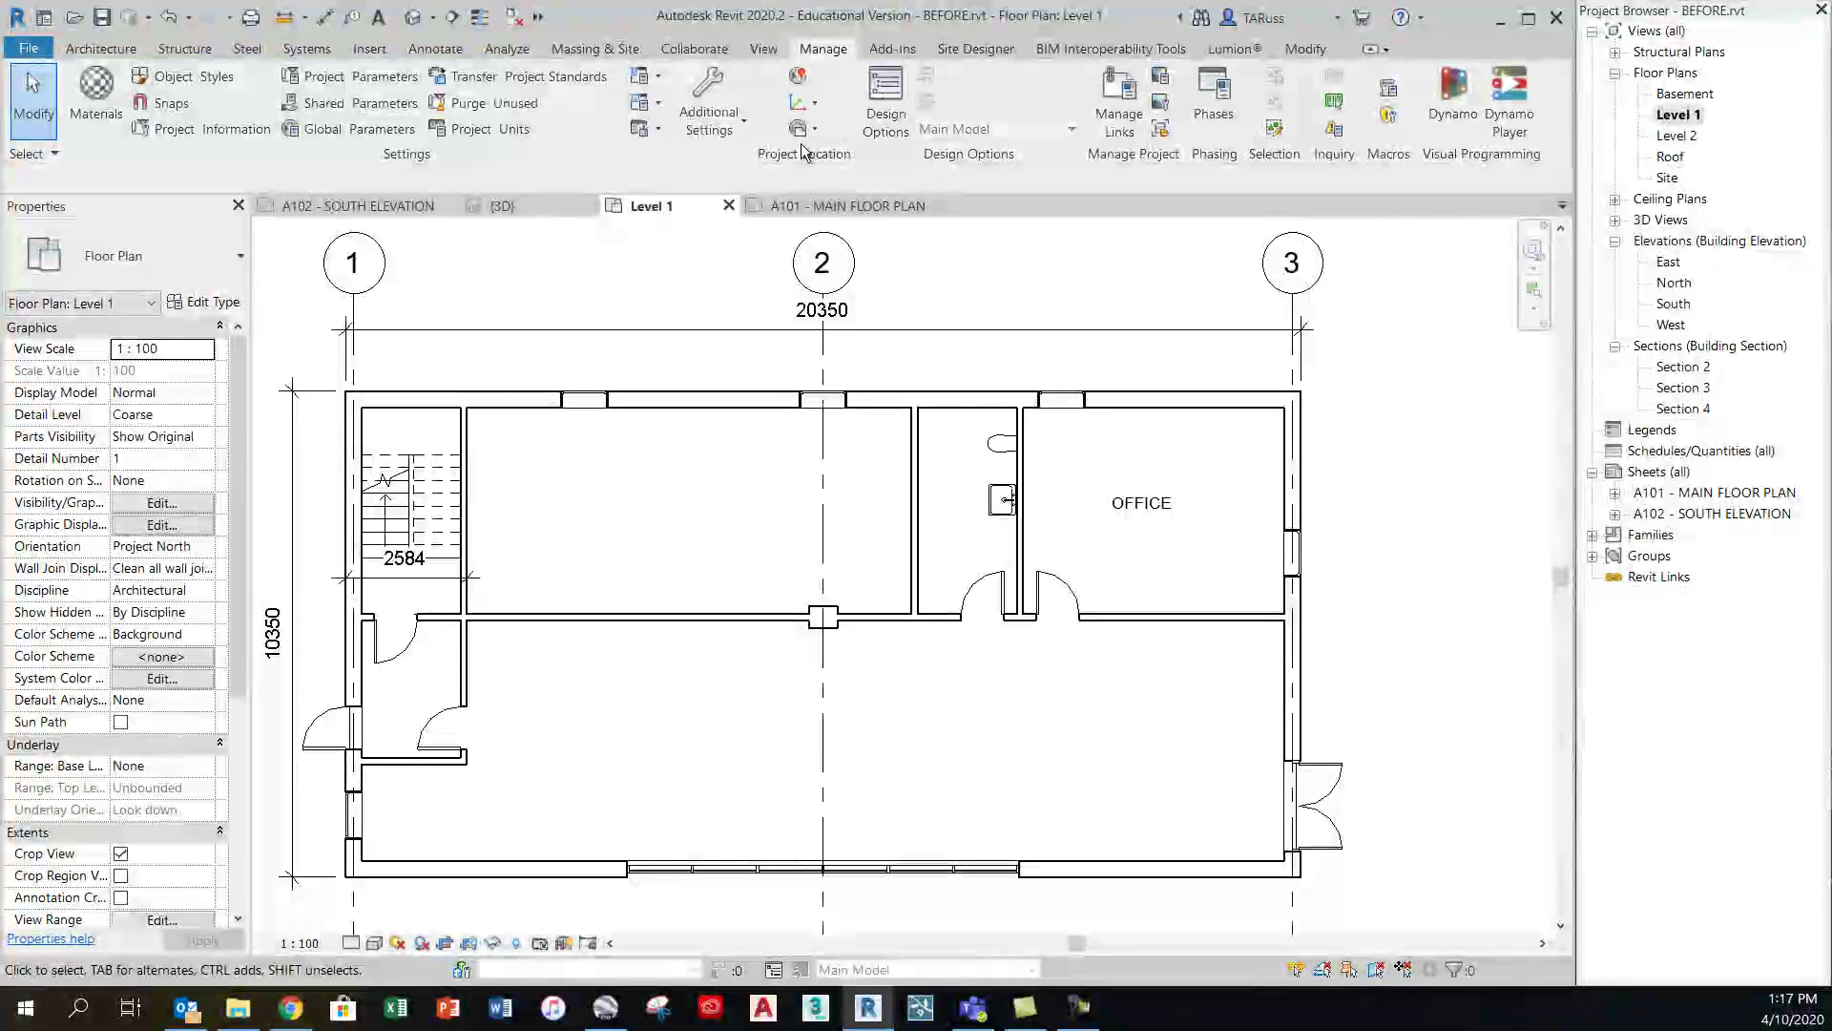
click(708, 131)
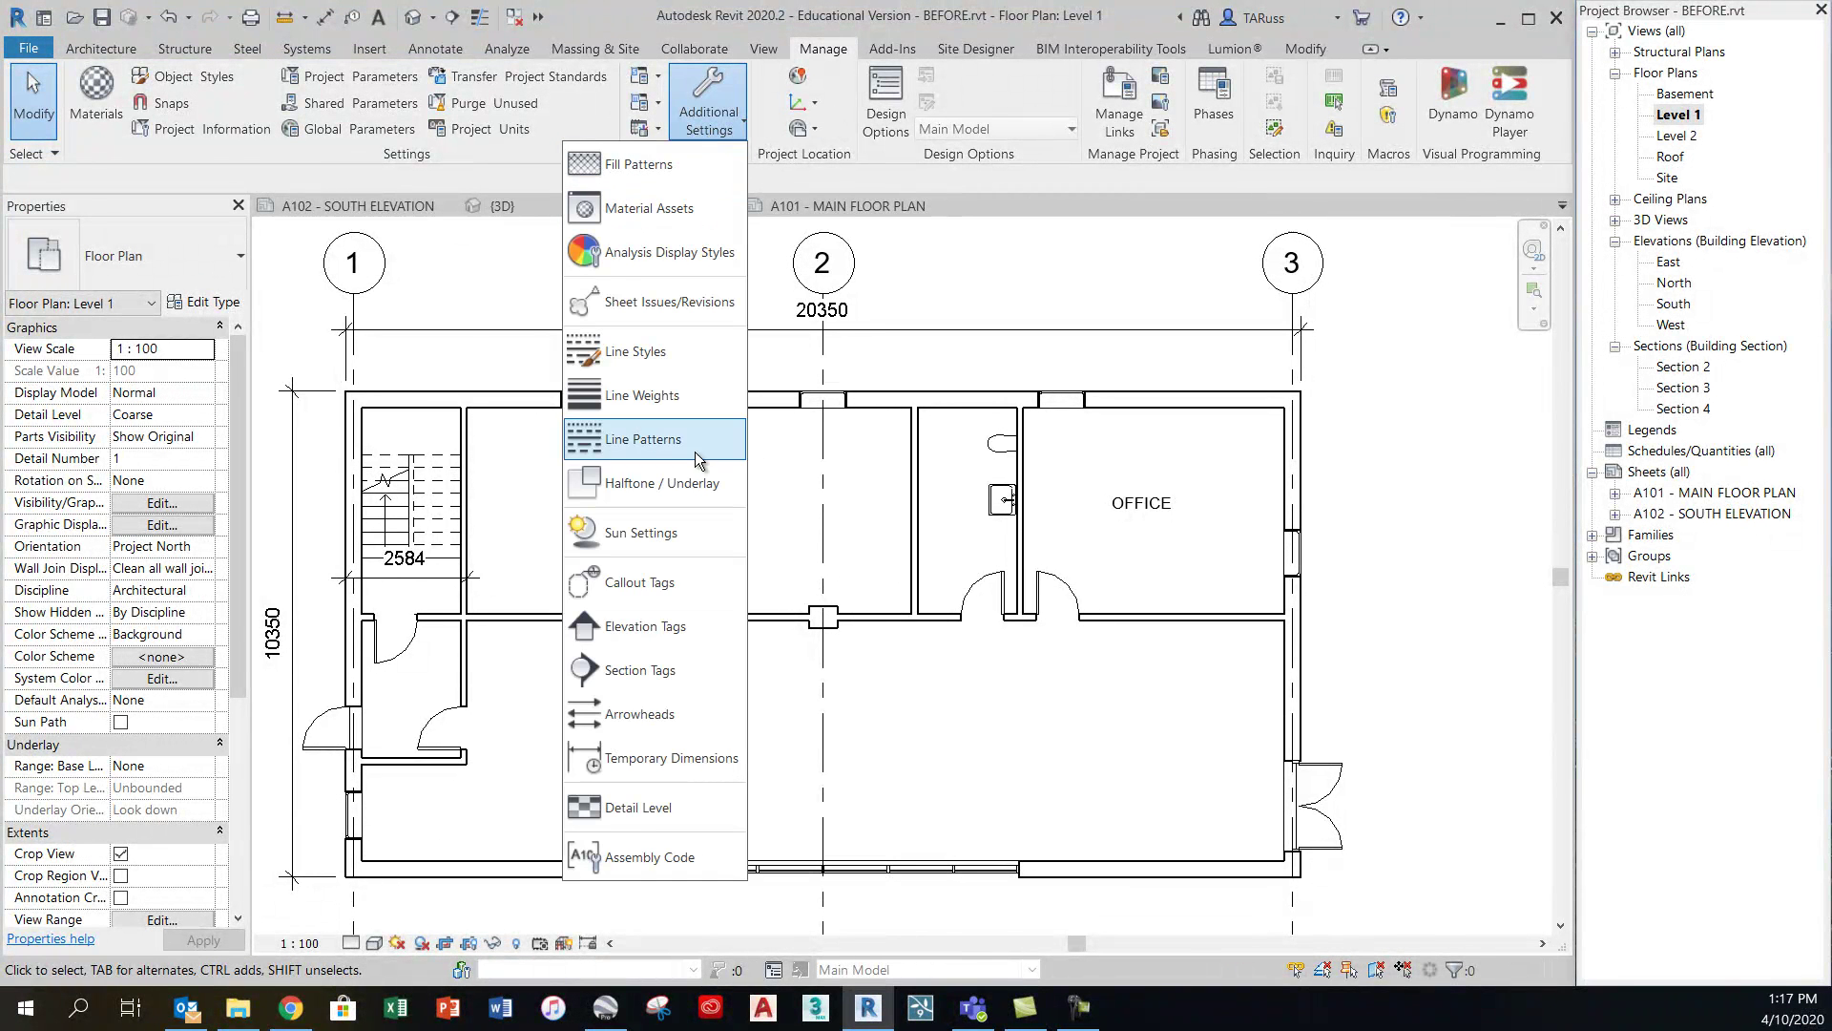
click(631, 718)
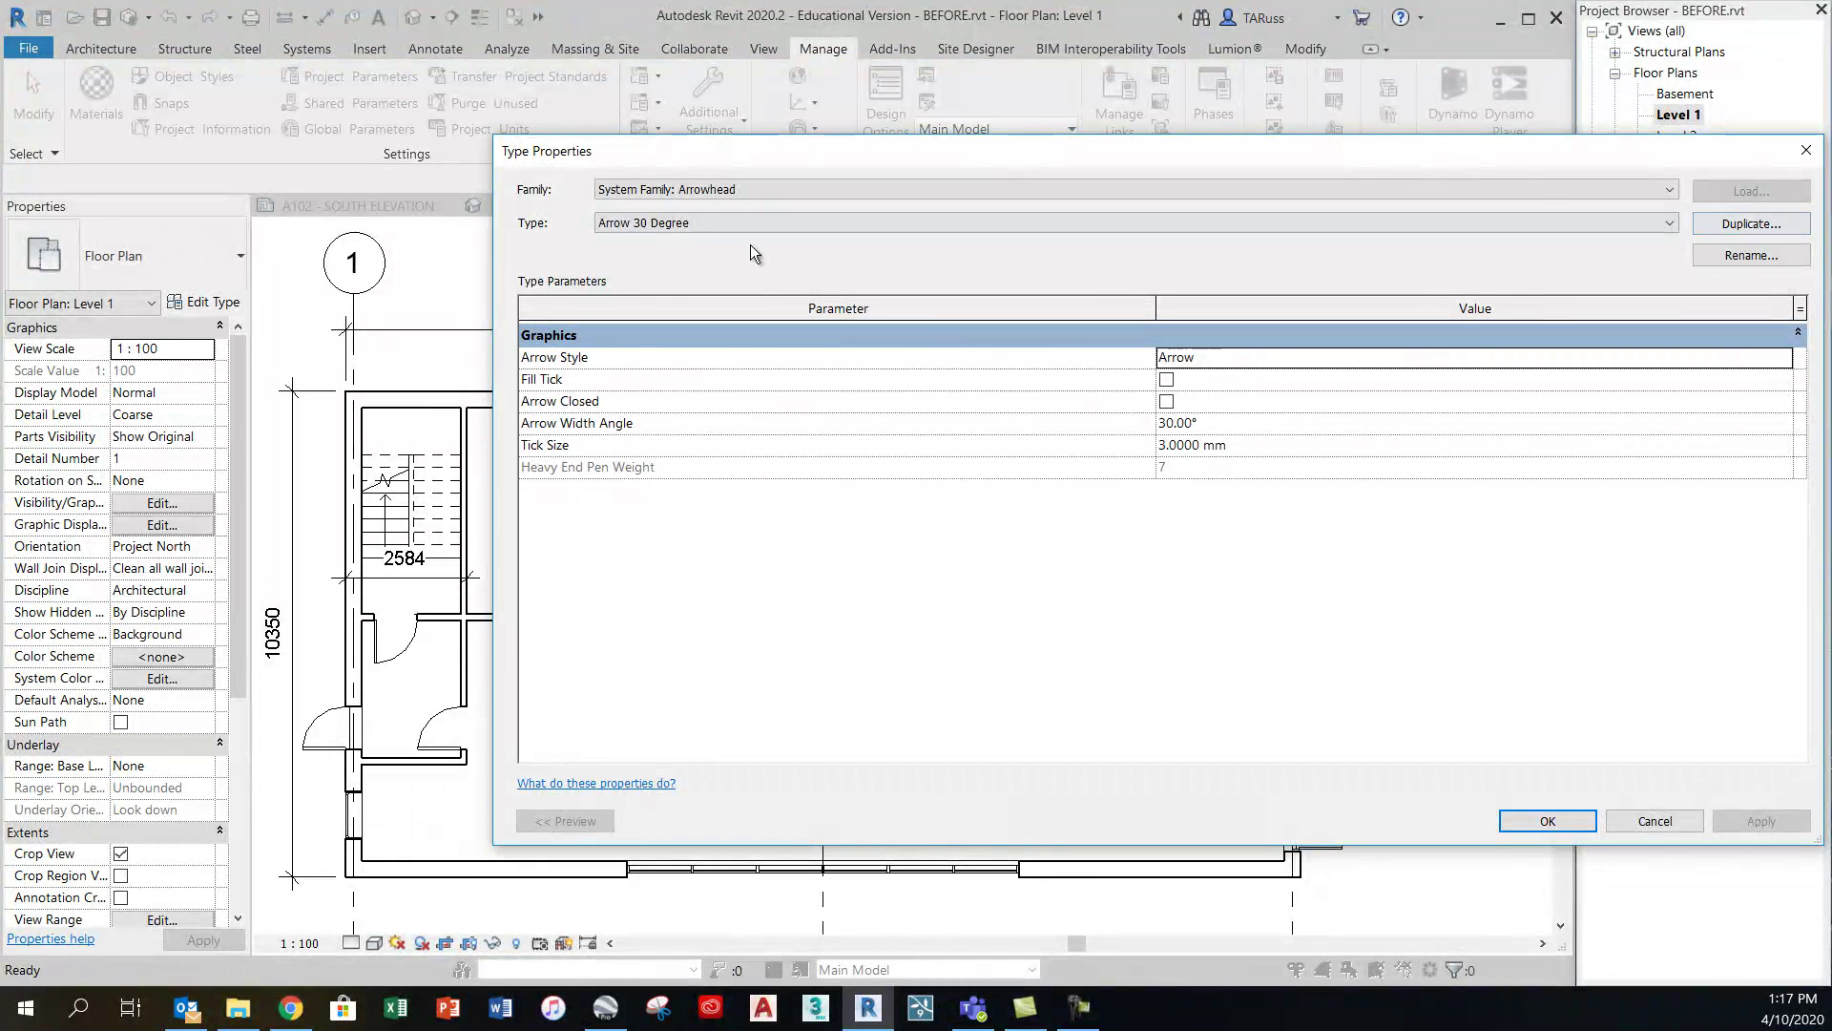
click(677, 224)
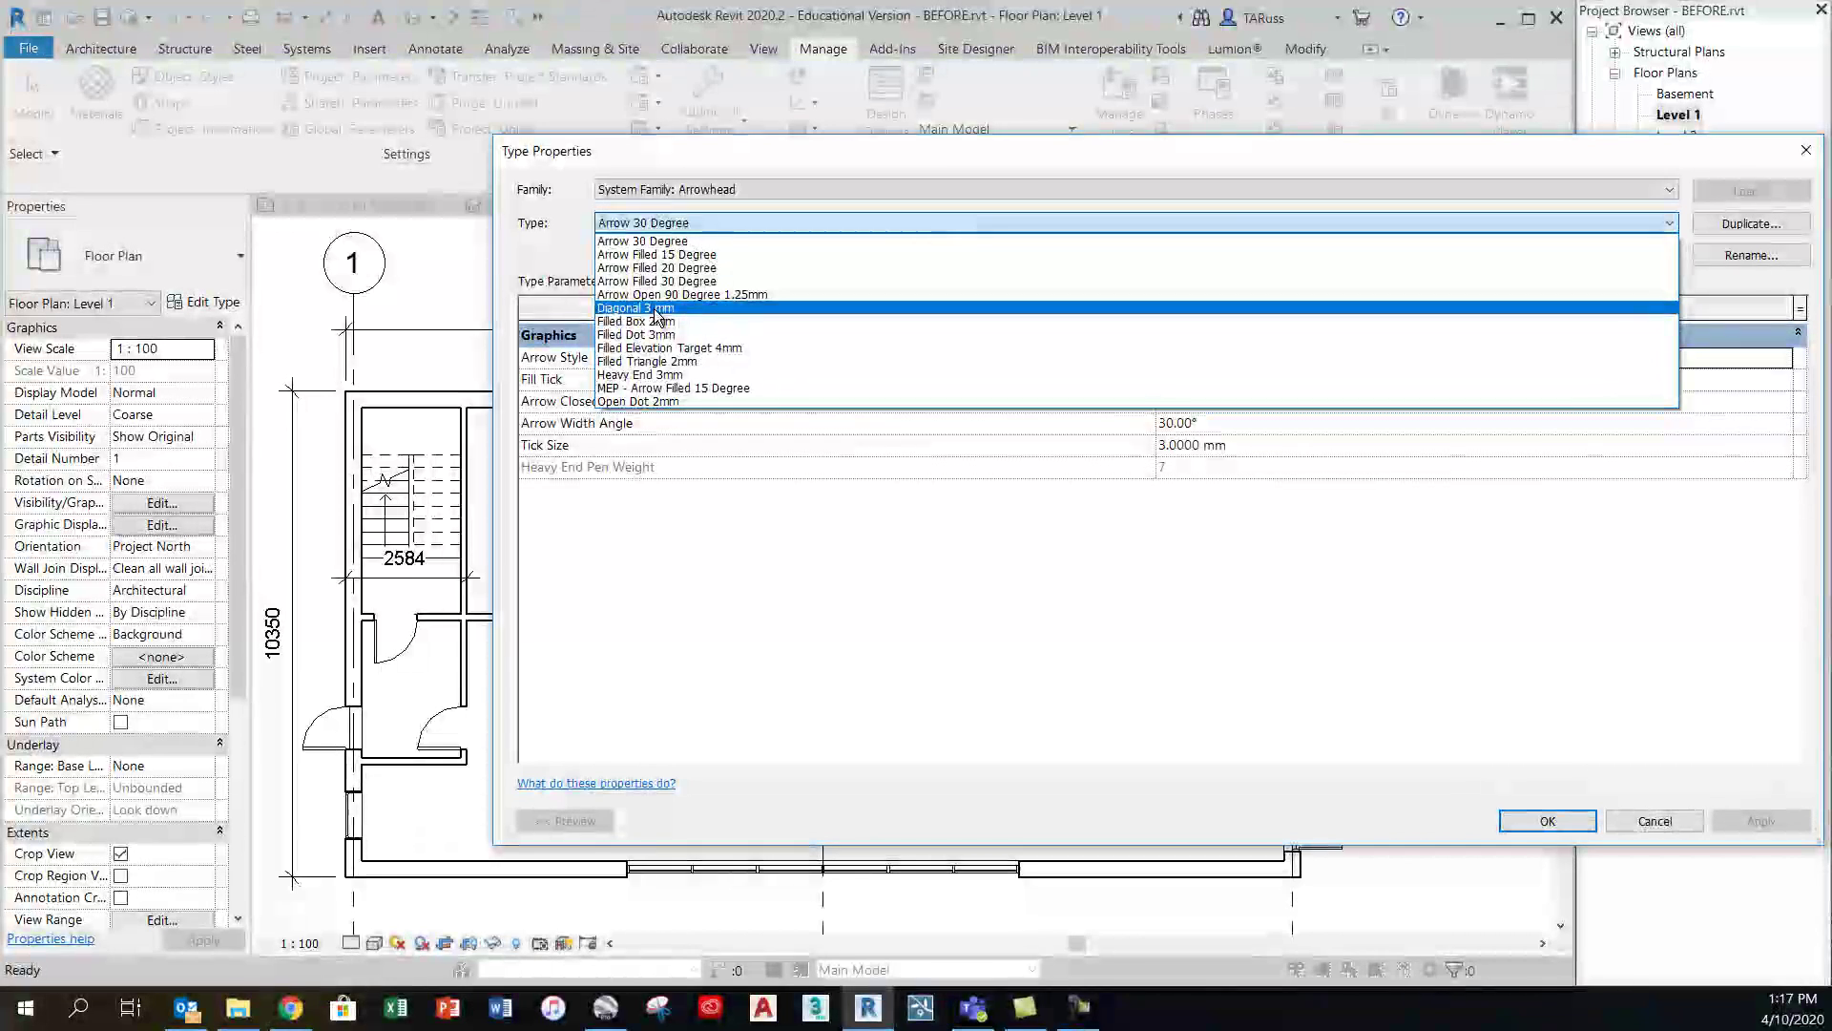
click(655, 308)
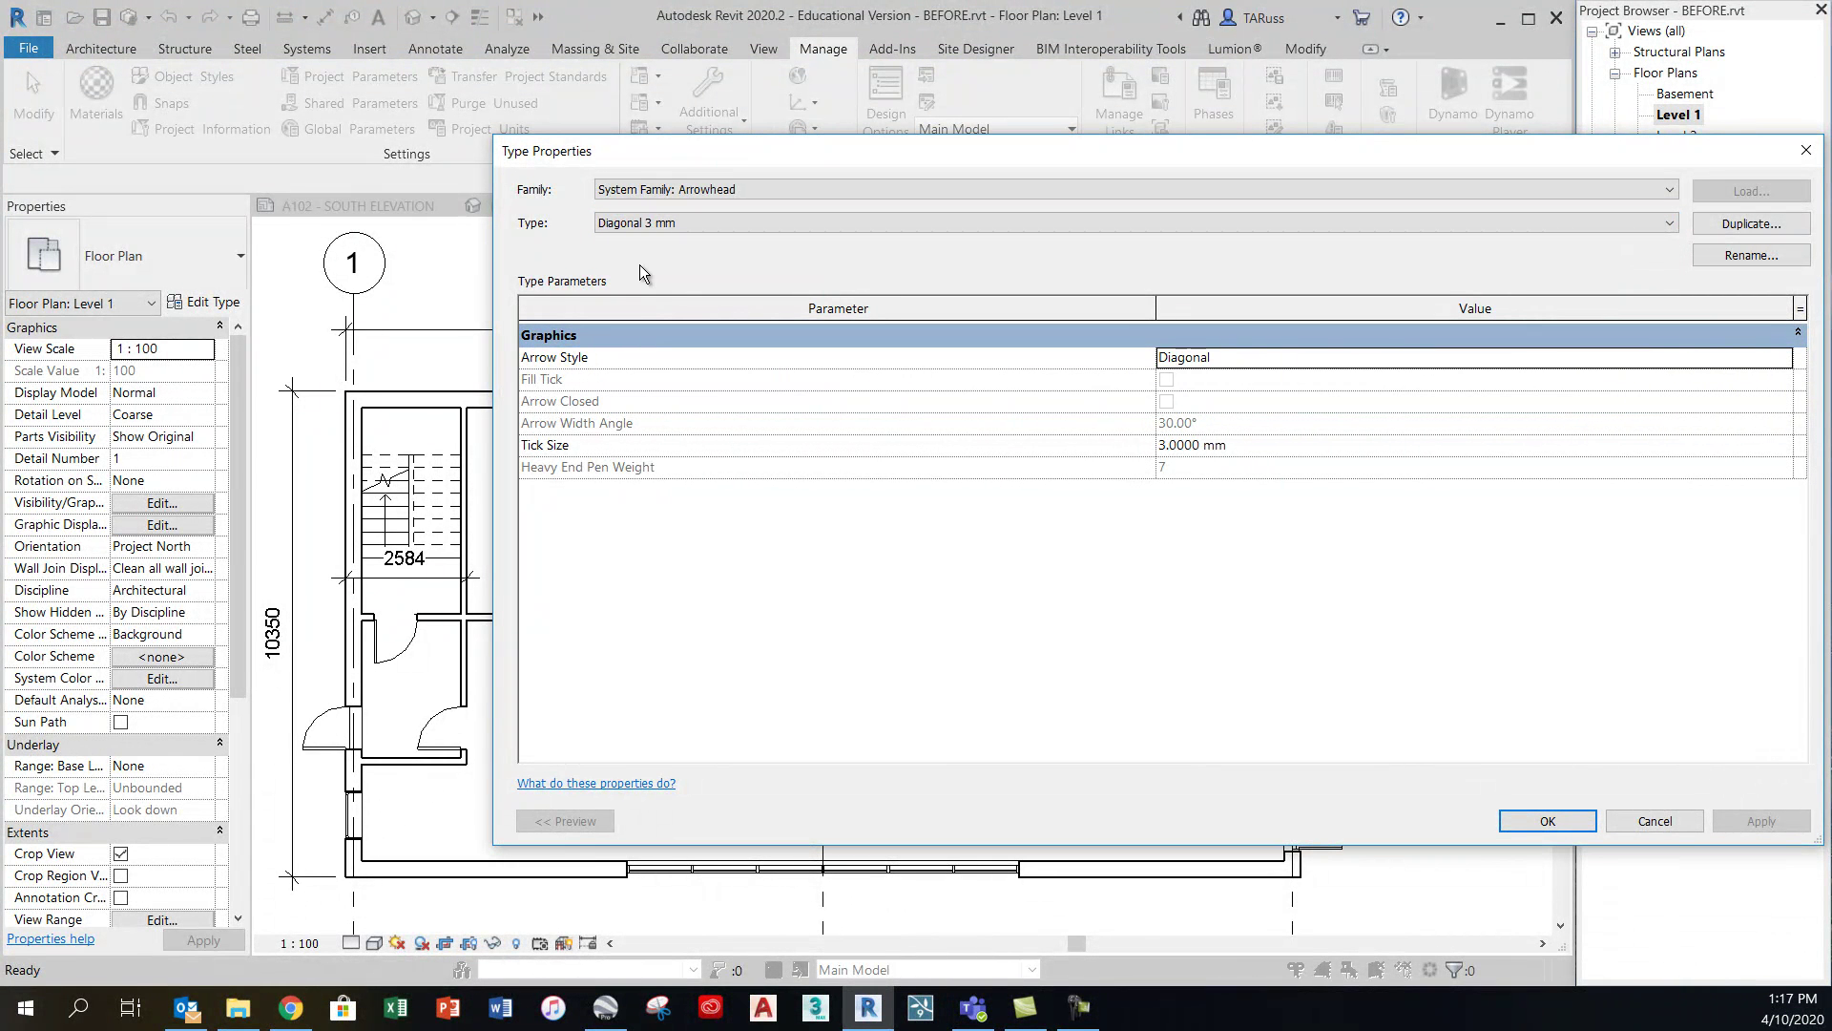
click(1733, 225)
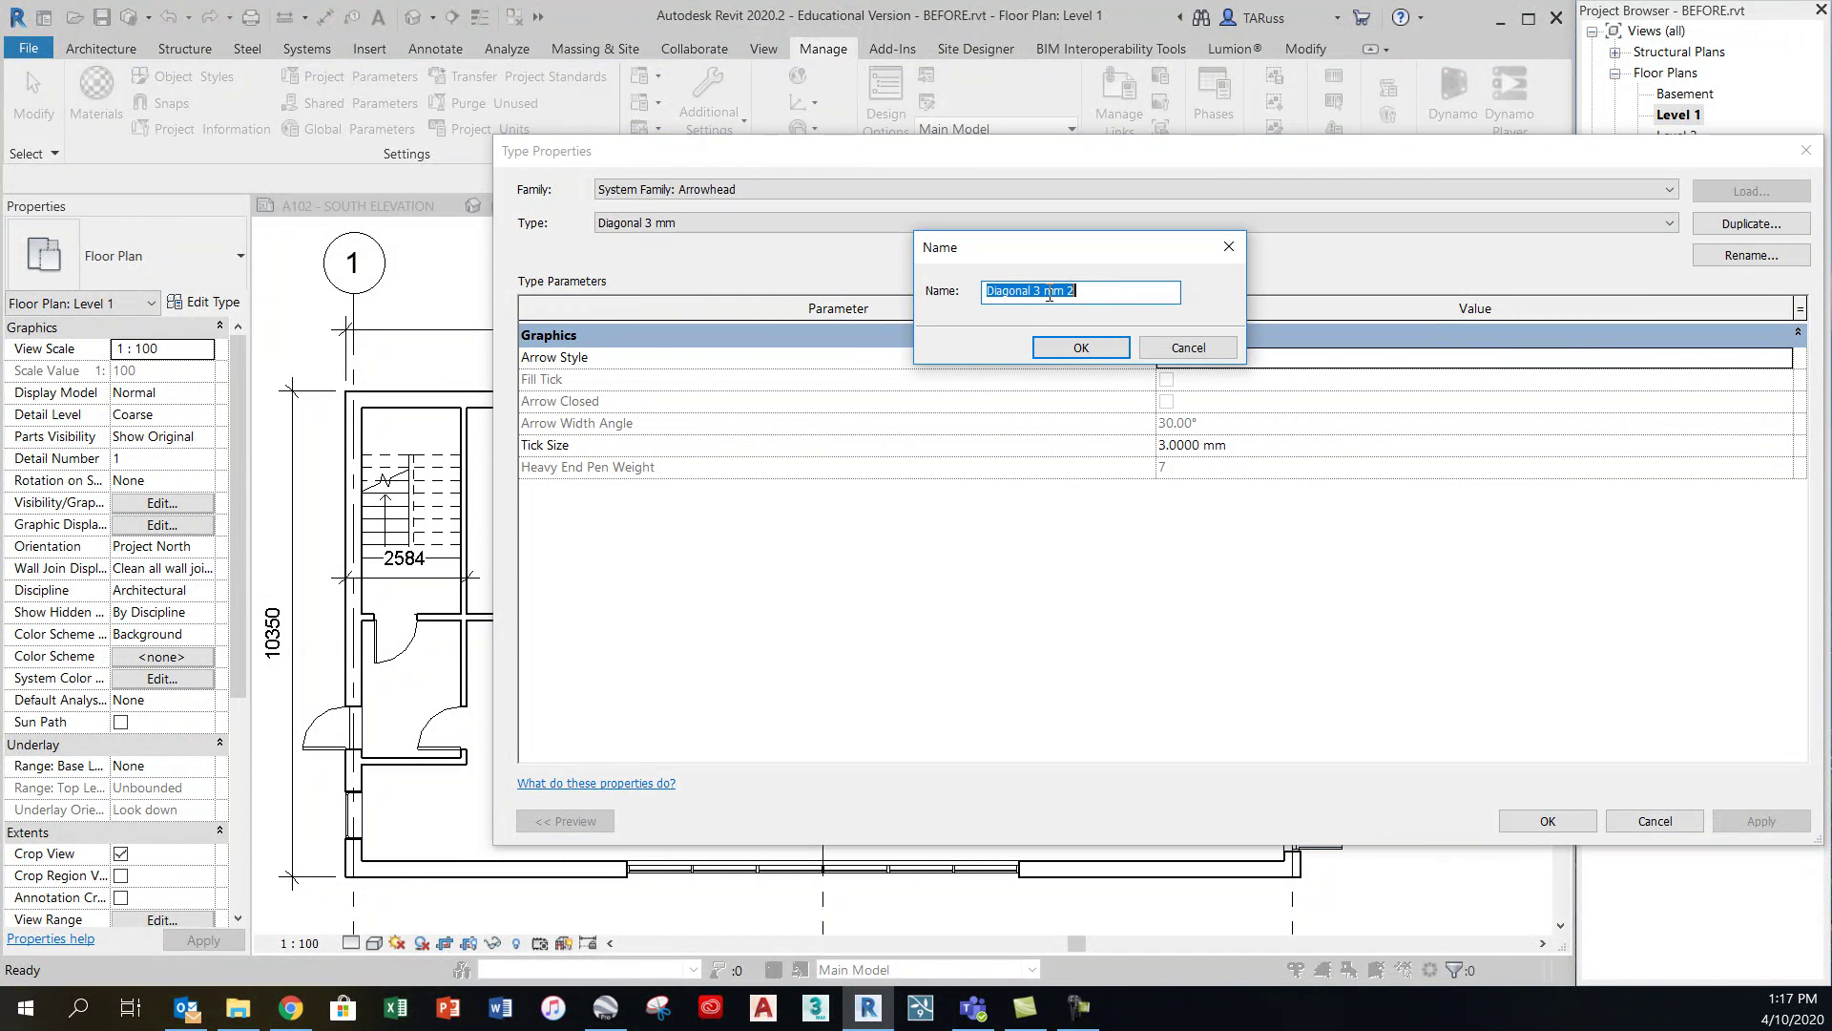
drag(1035, 292, 1088, 292)
text(1.7)
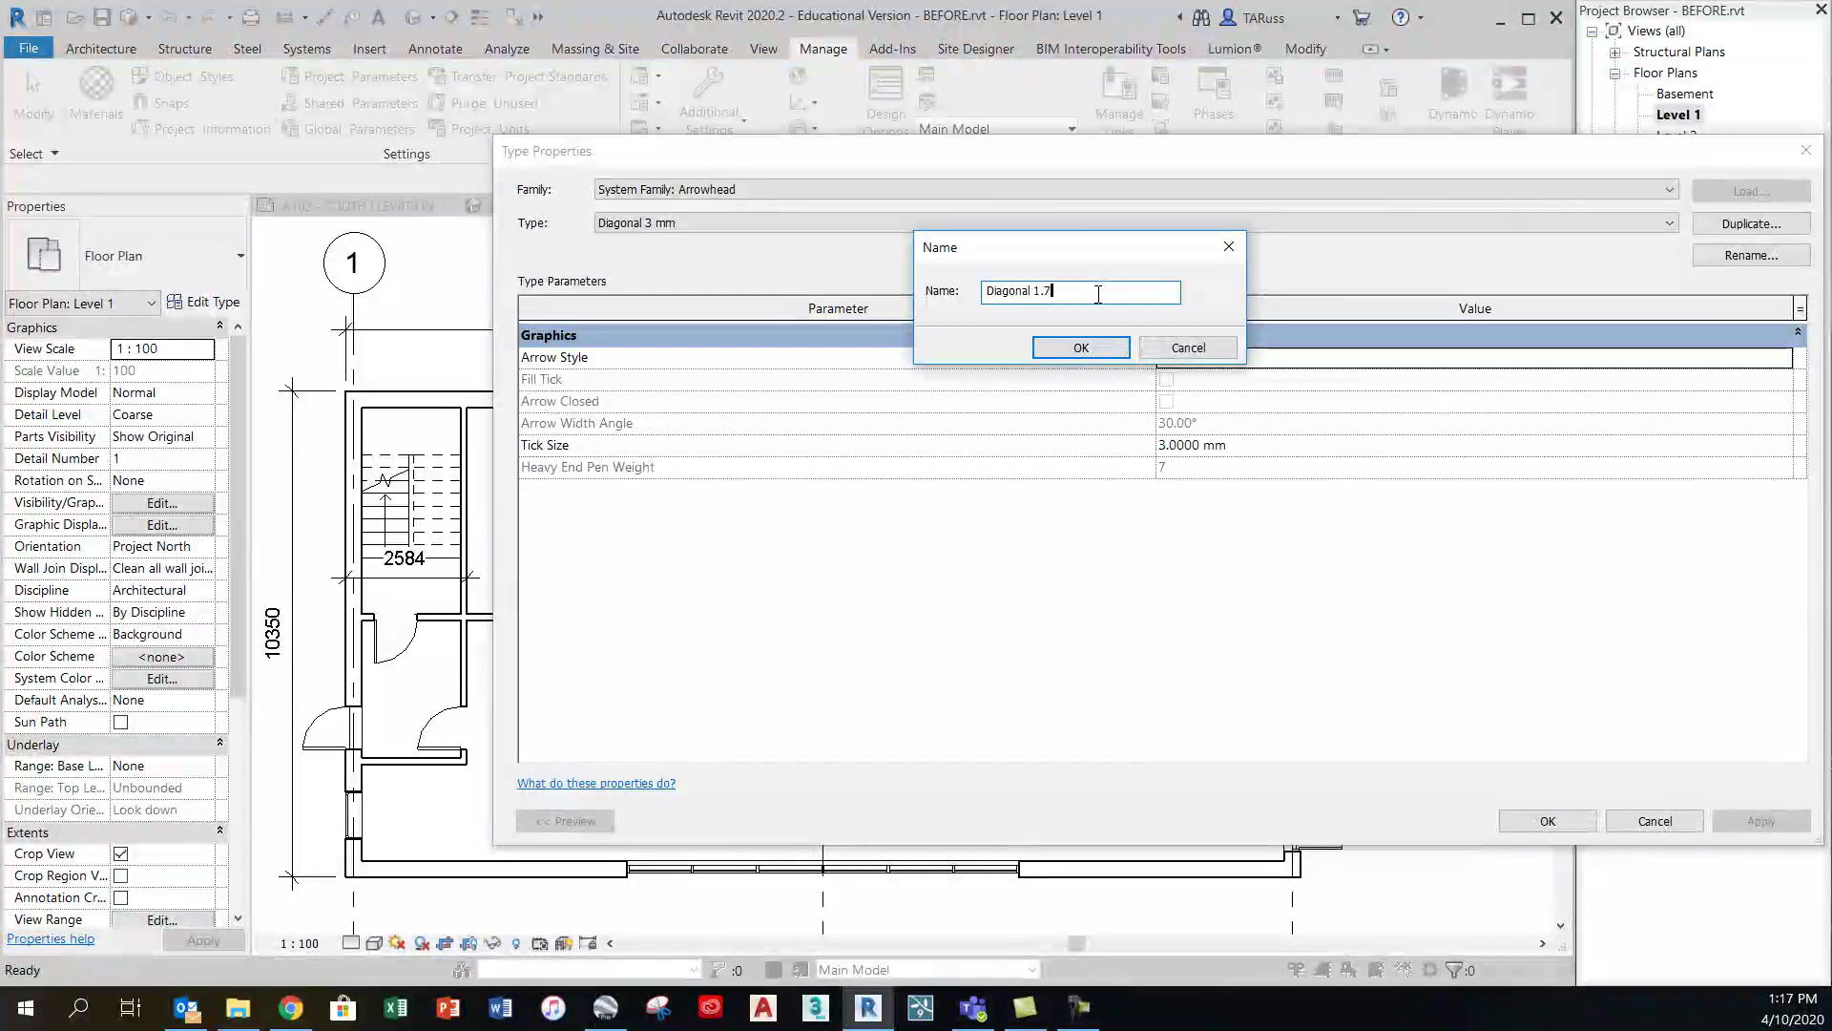
text(5mm)
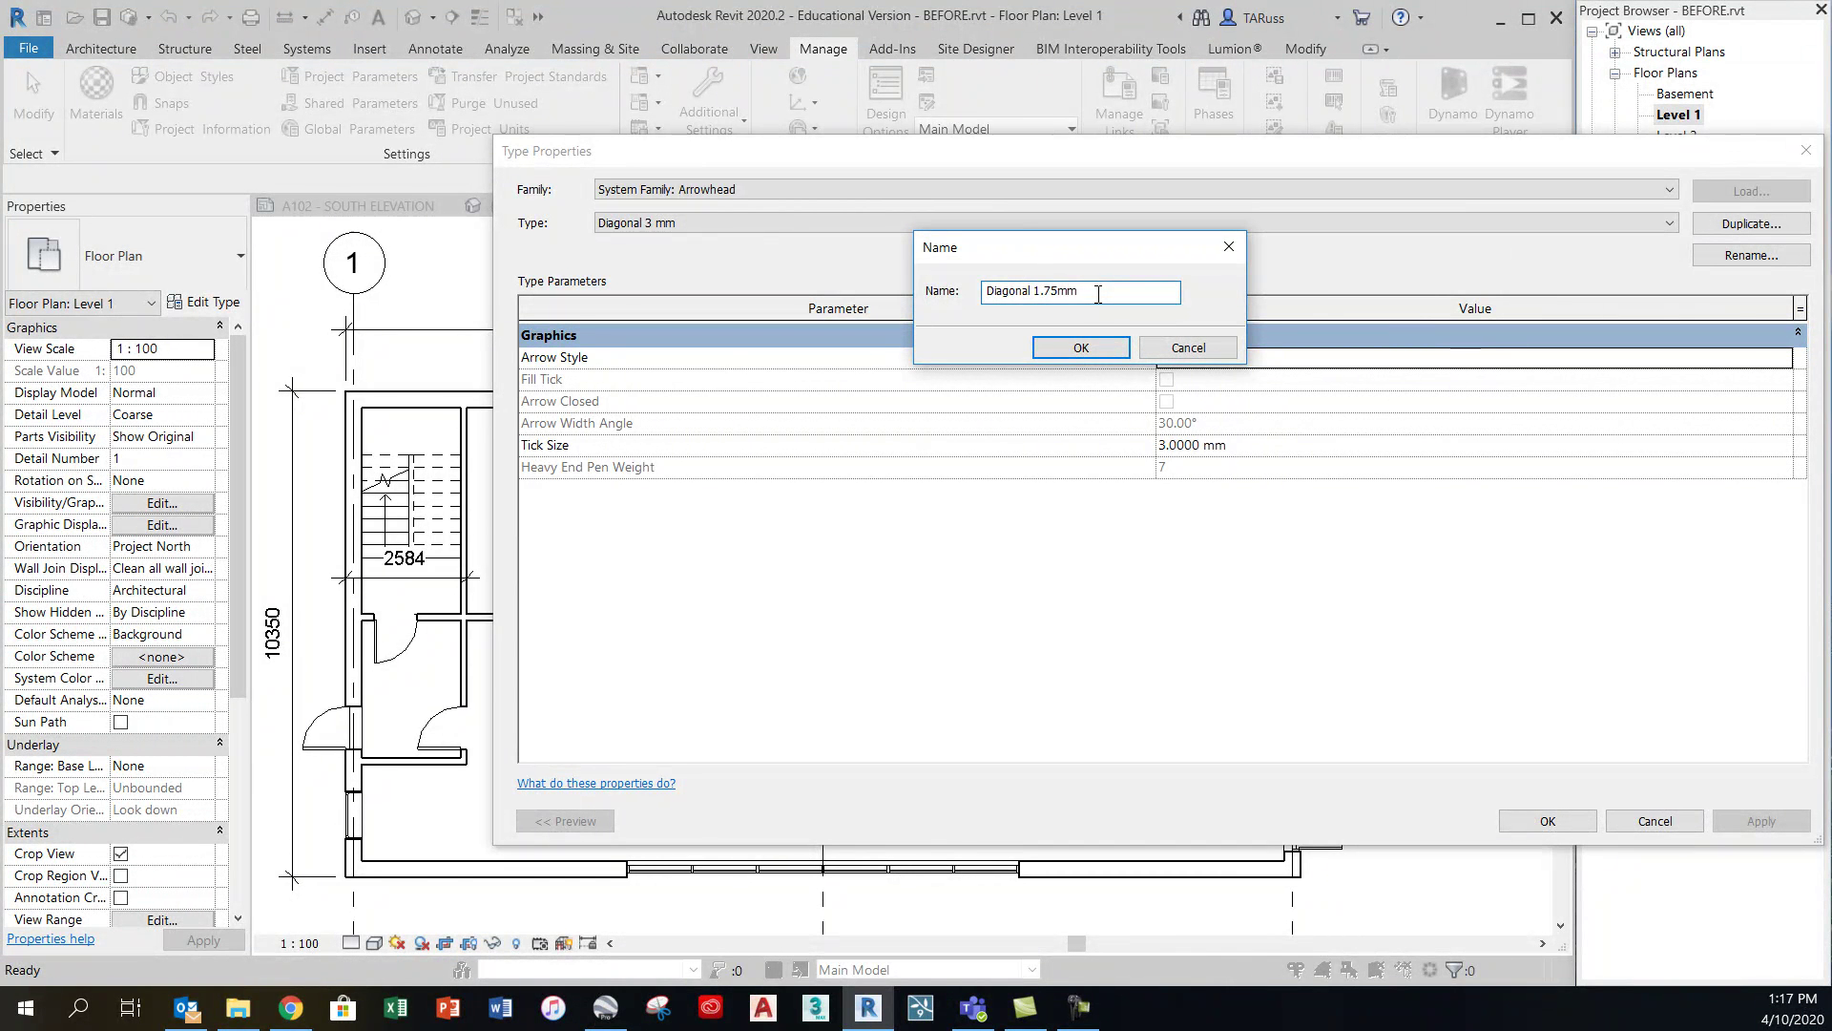
key(Return)
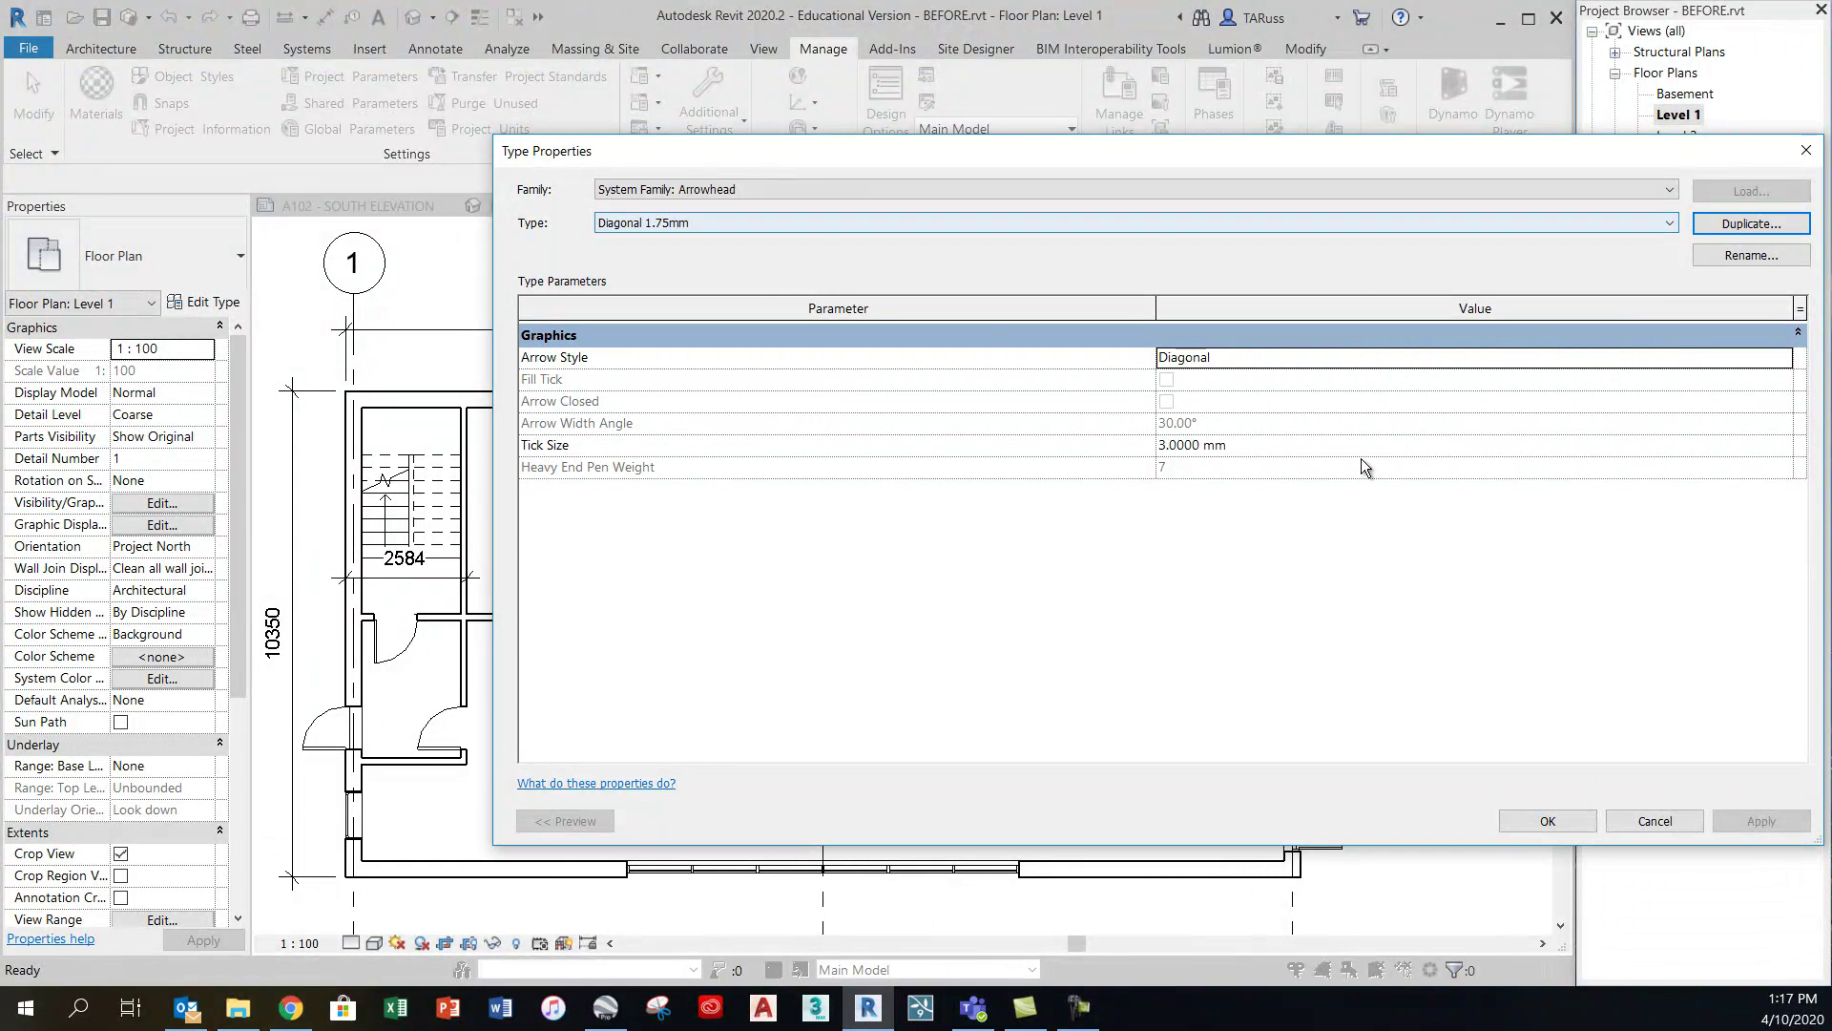
Set the tick size of the Diagonal 1.75mm arrowhead to 1.75 mm and save the type
click(1264, 449)
text(1.75)
key(Return)
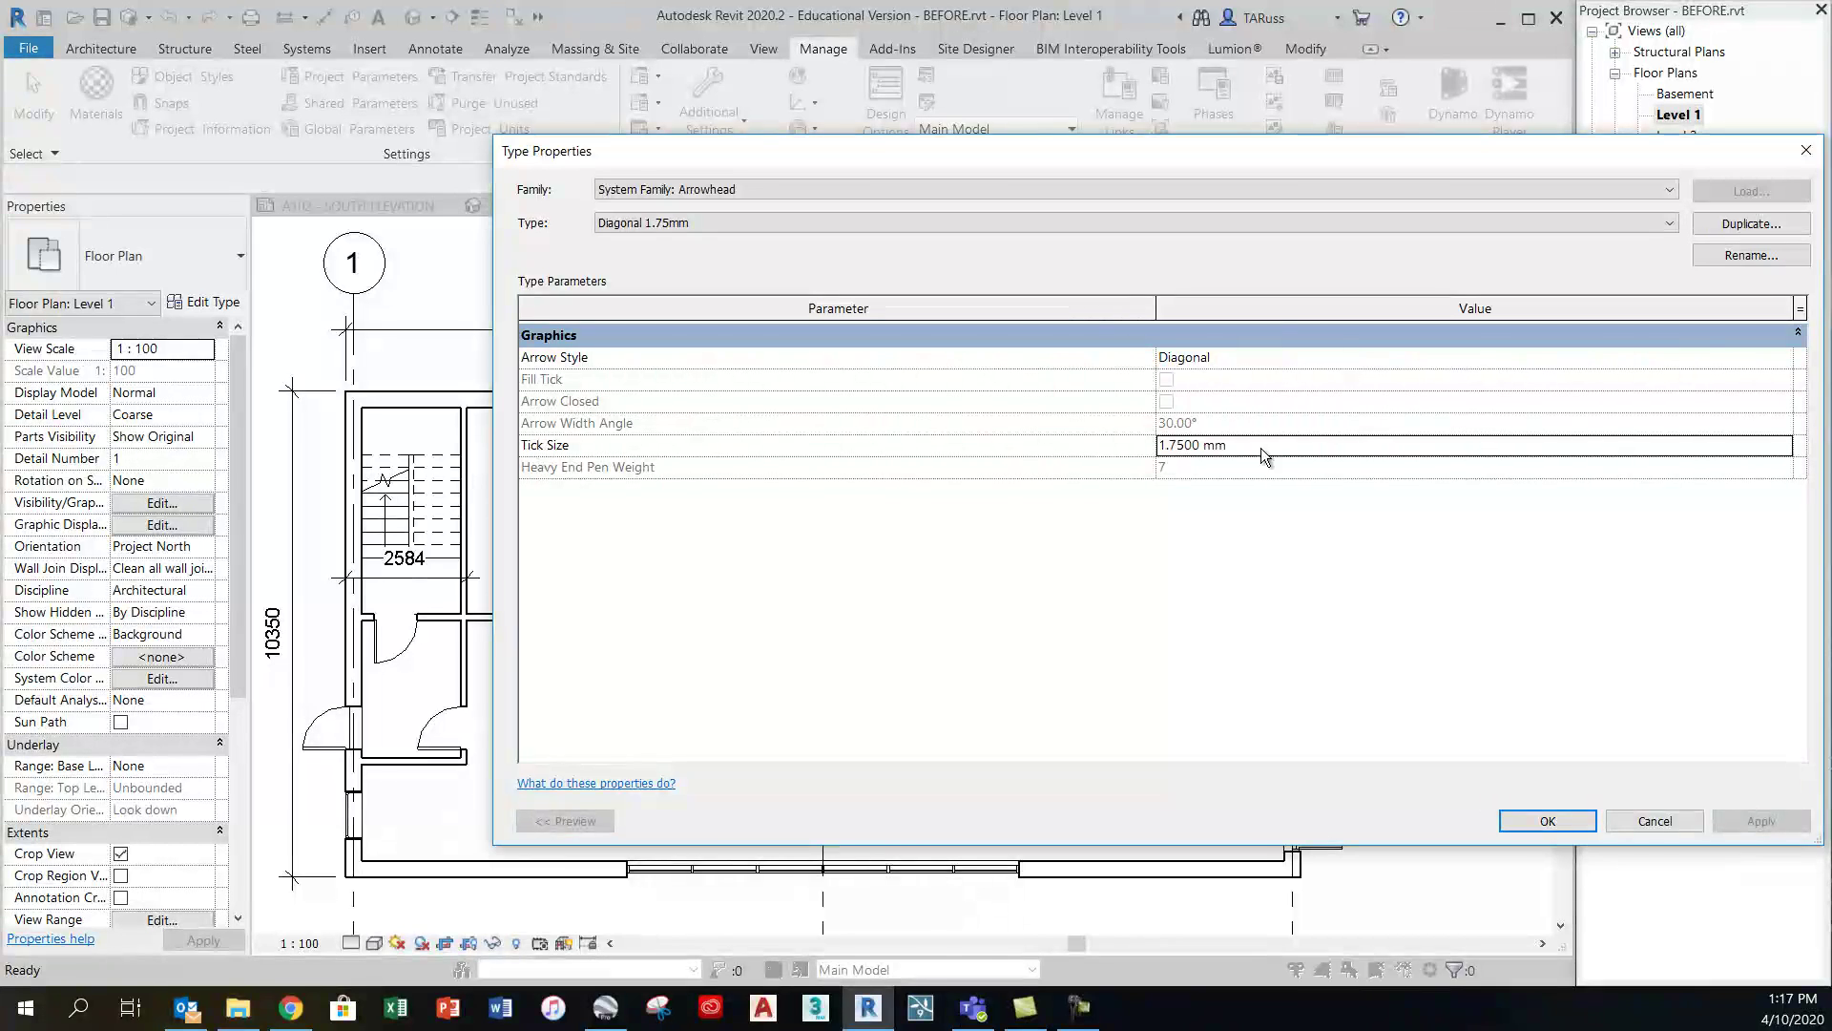
click(1565, 821)
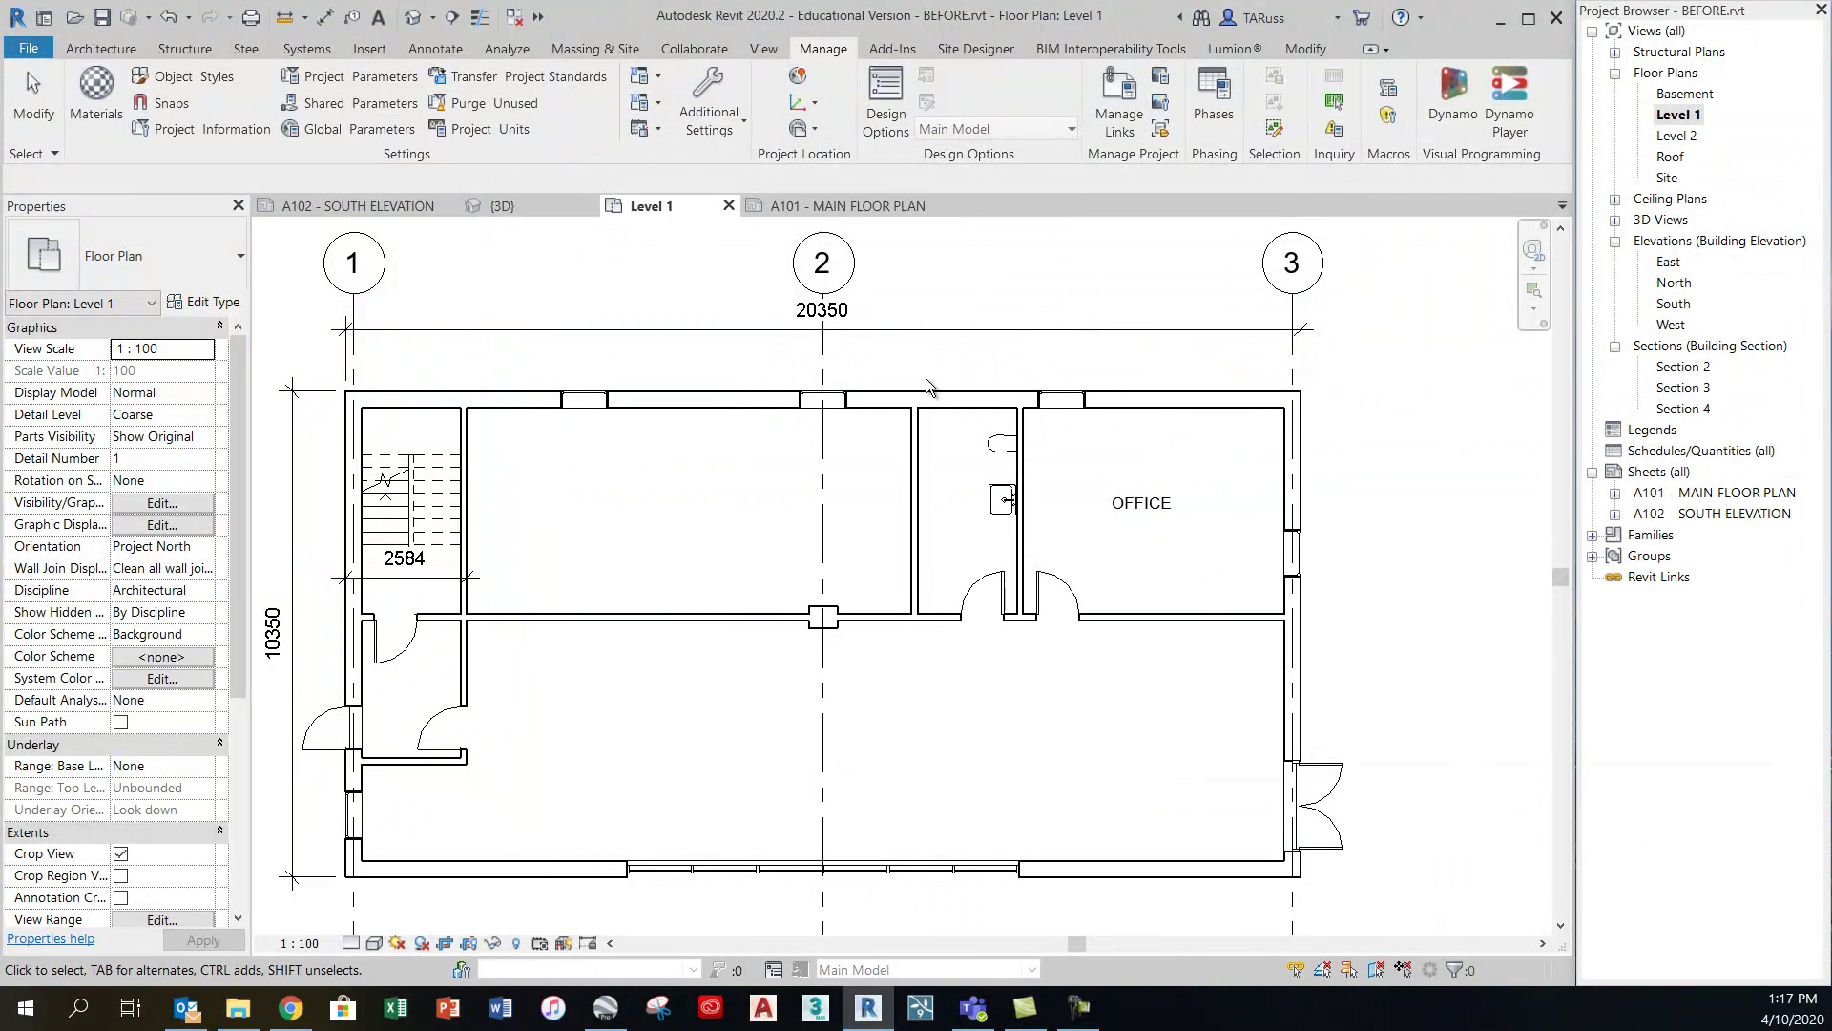
Duplicate the overall horizontal dimension's Linear - 3mm Arial type under the name Linear - 1.75mm SWIS
click(687, 330)
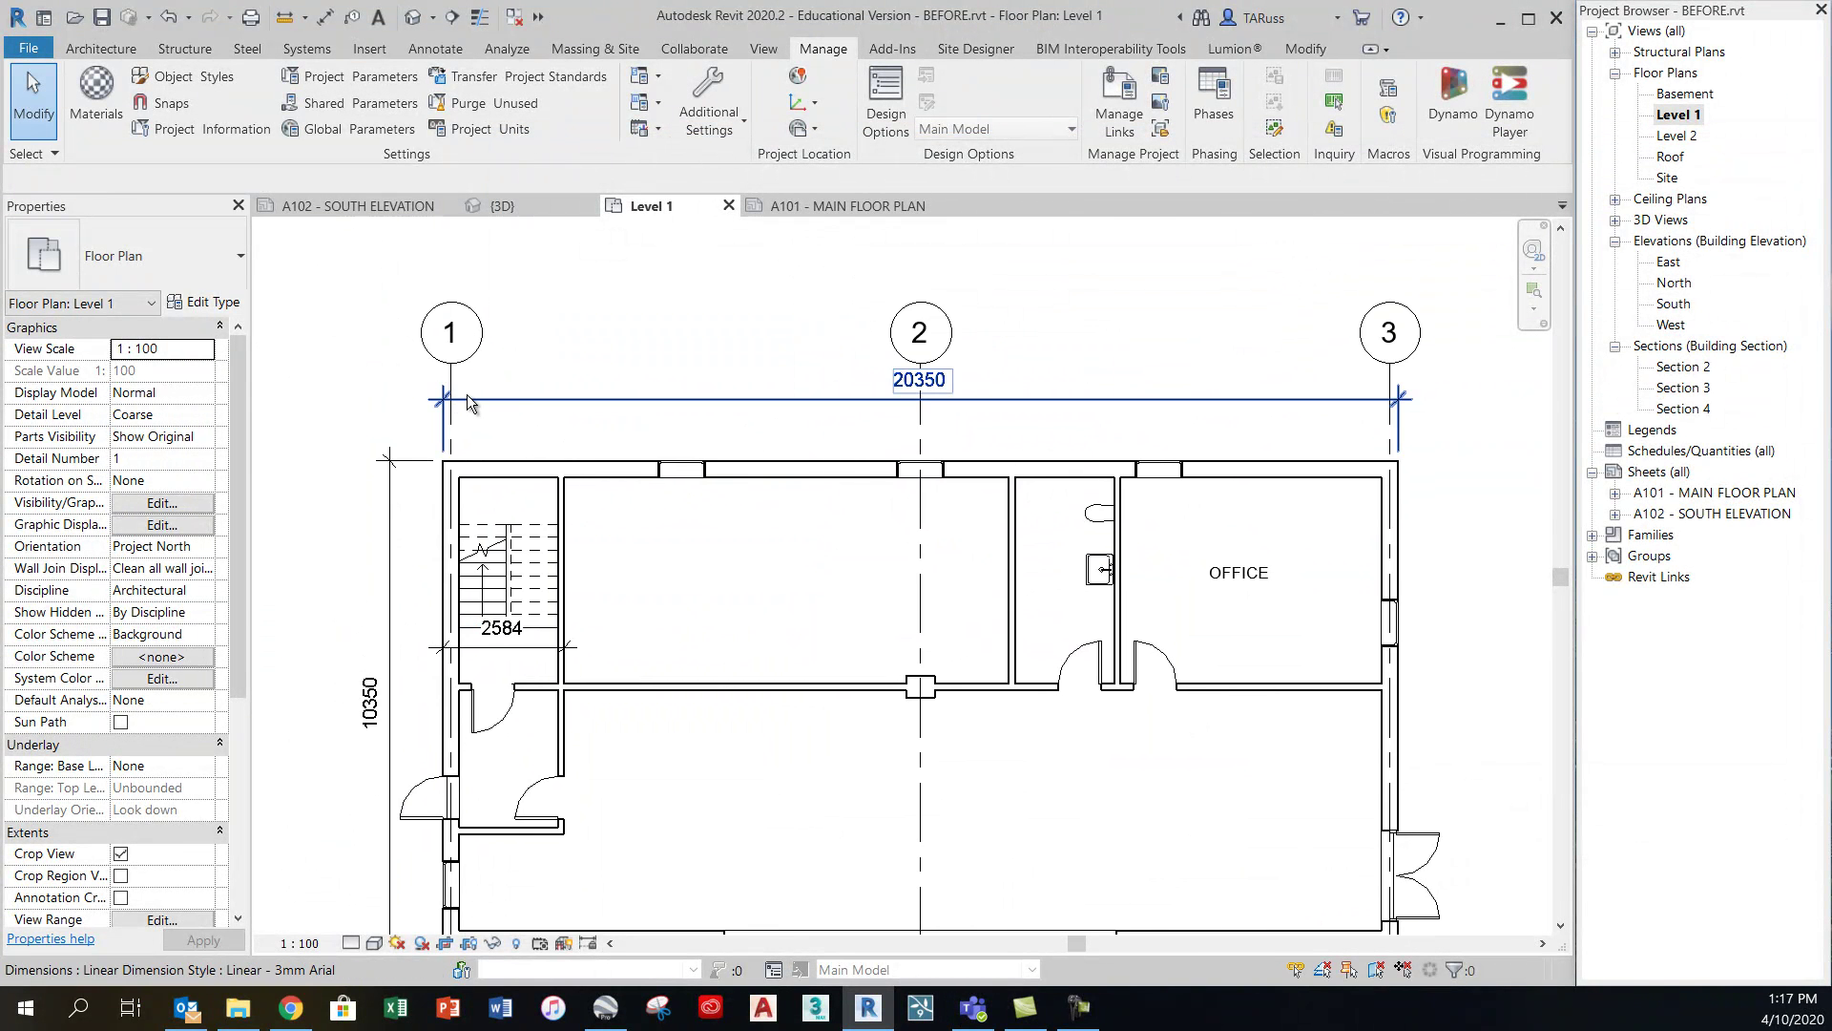
scroll(466, 393, up, 2)
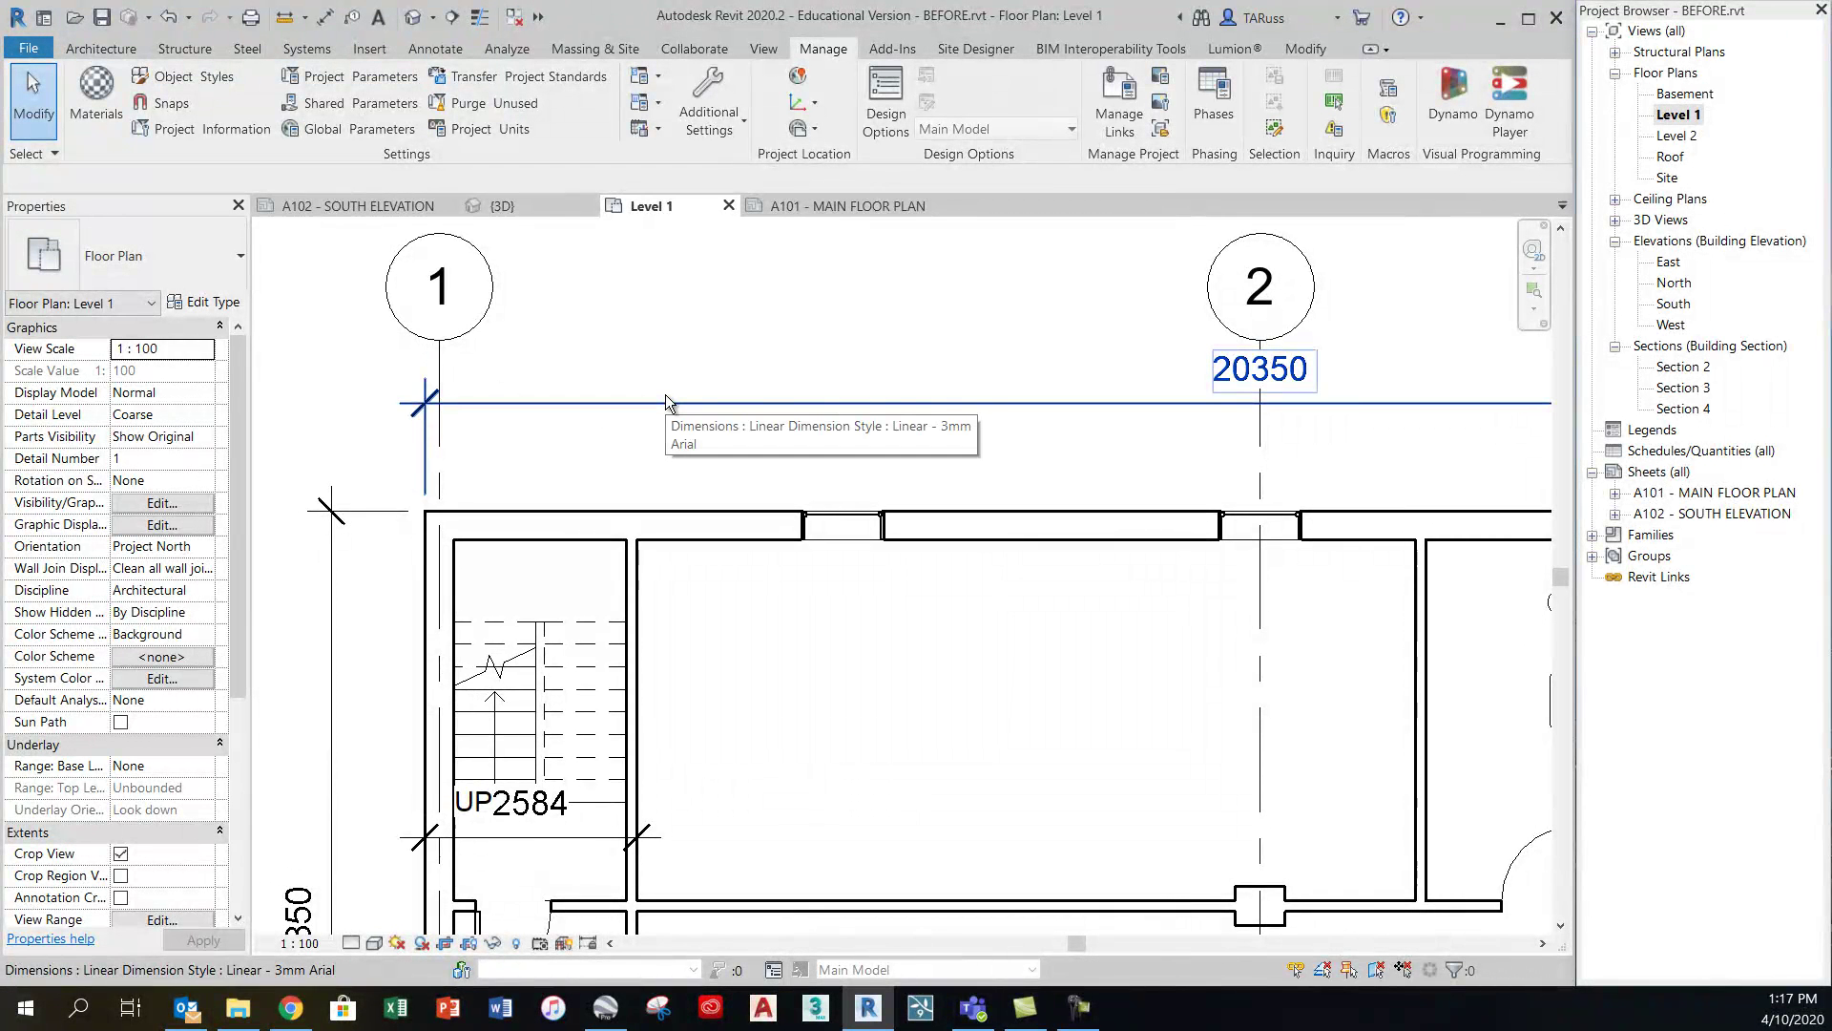
click(588, 402)
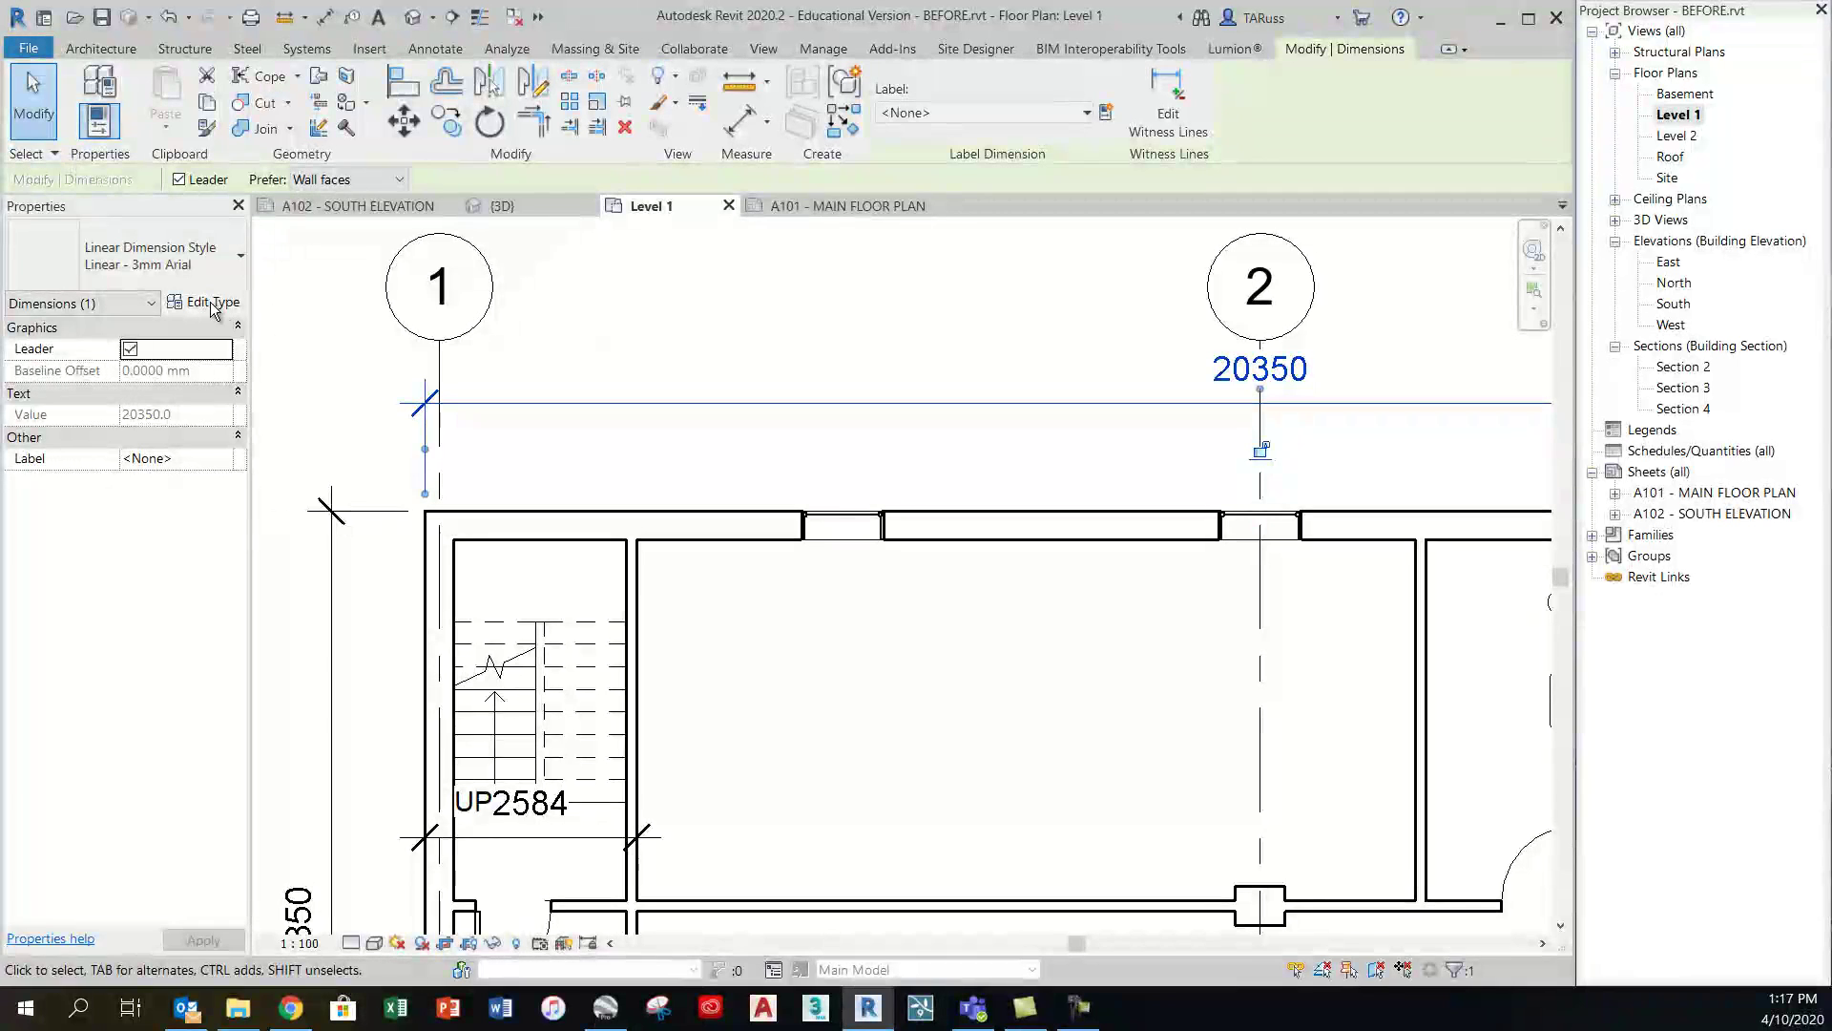
click(213, 308)
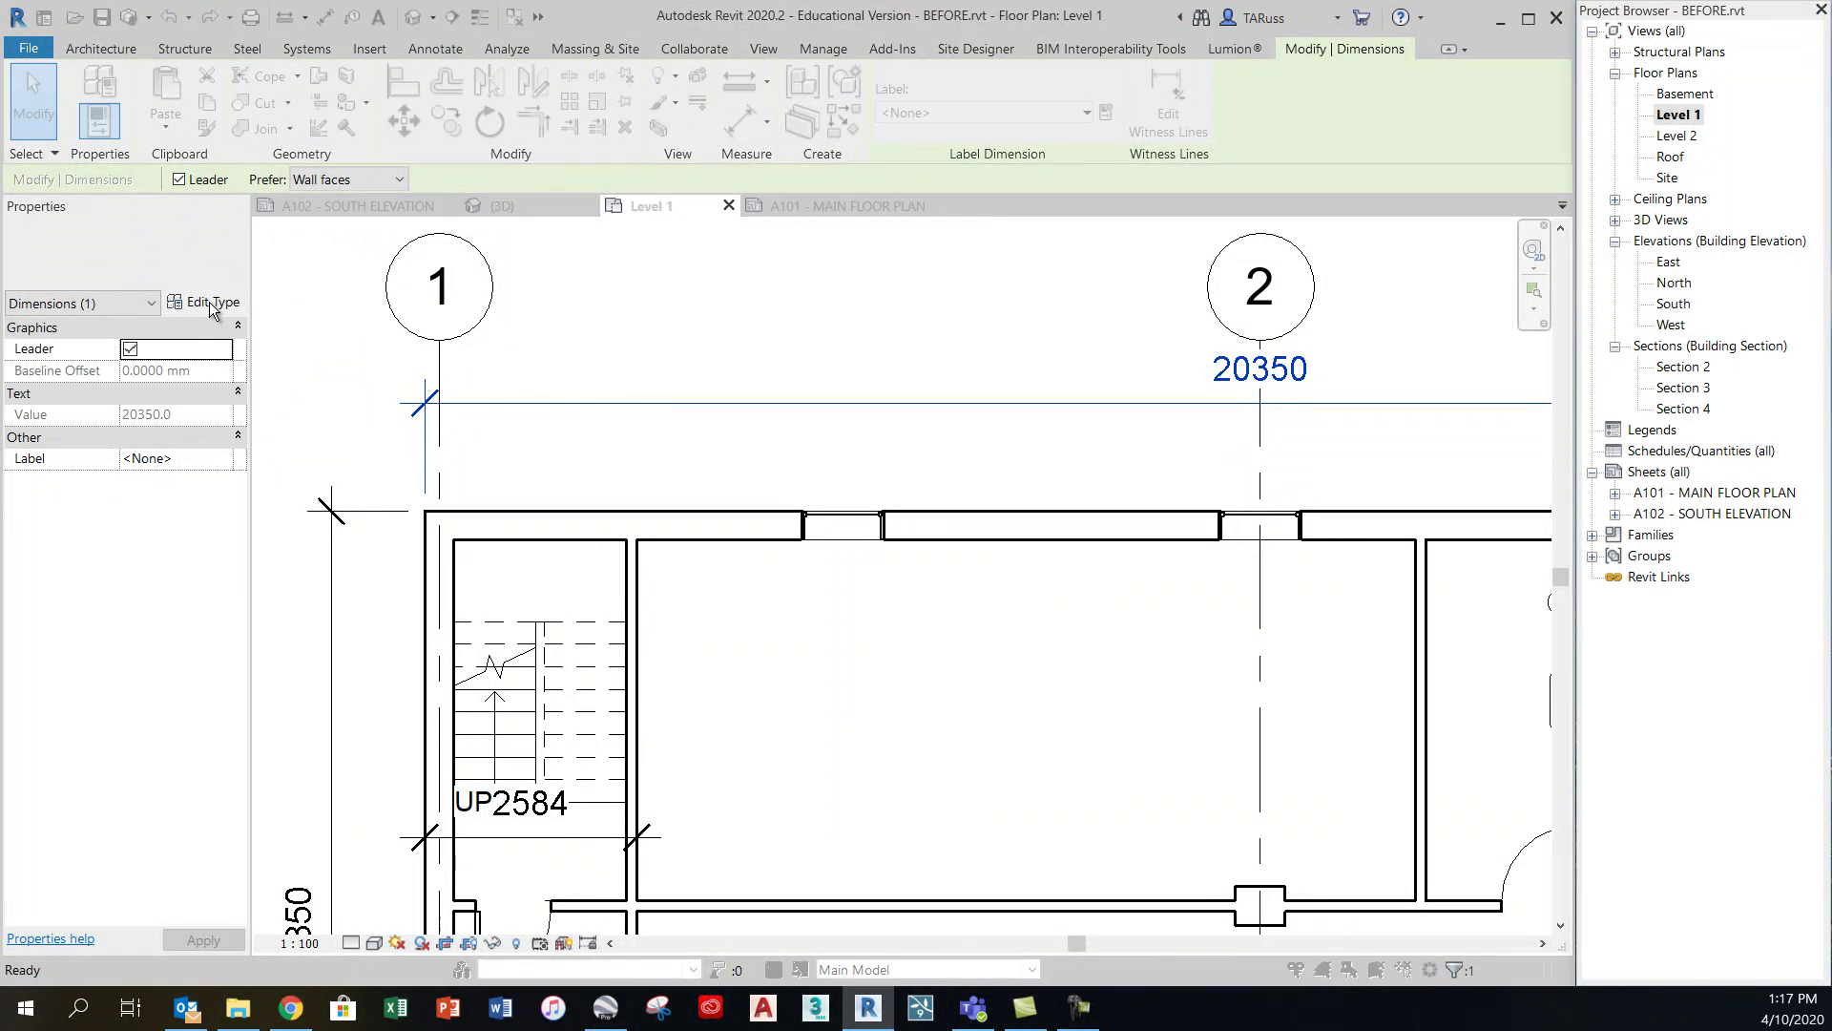
click(1720, 226)
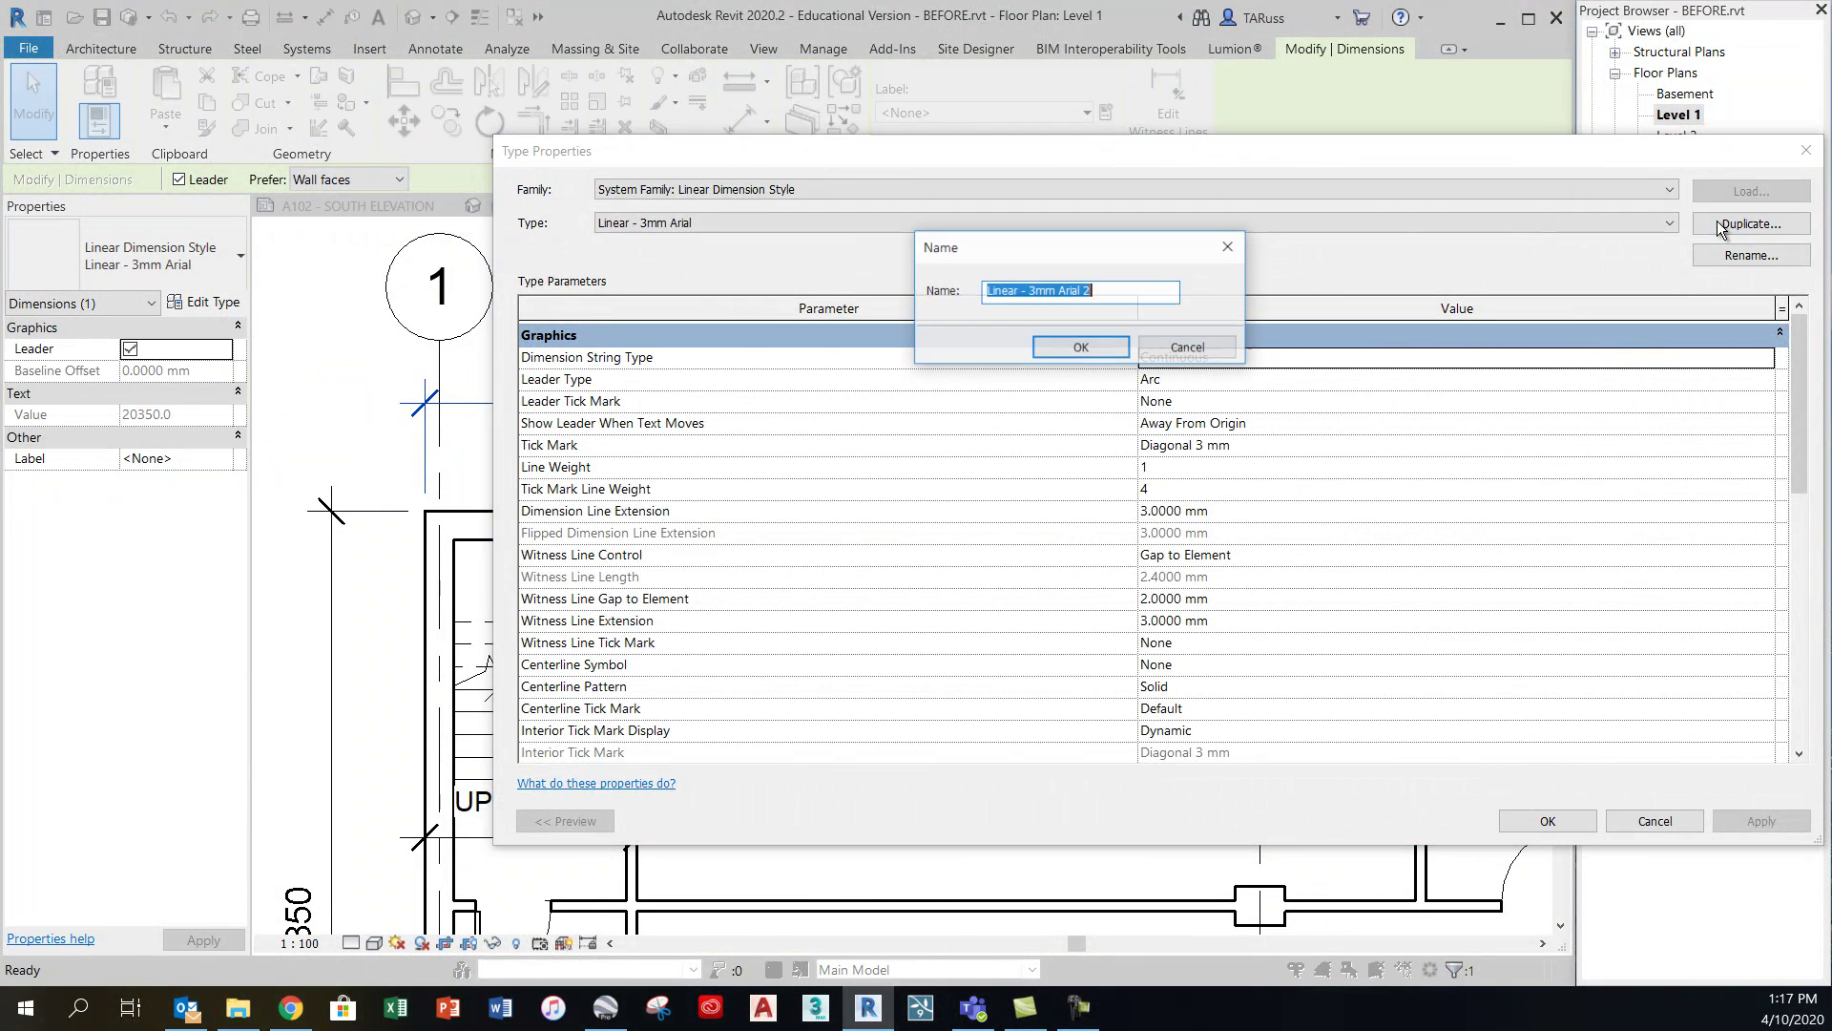
click(1032, 292)
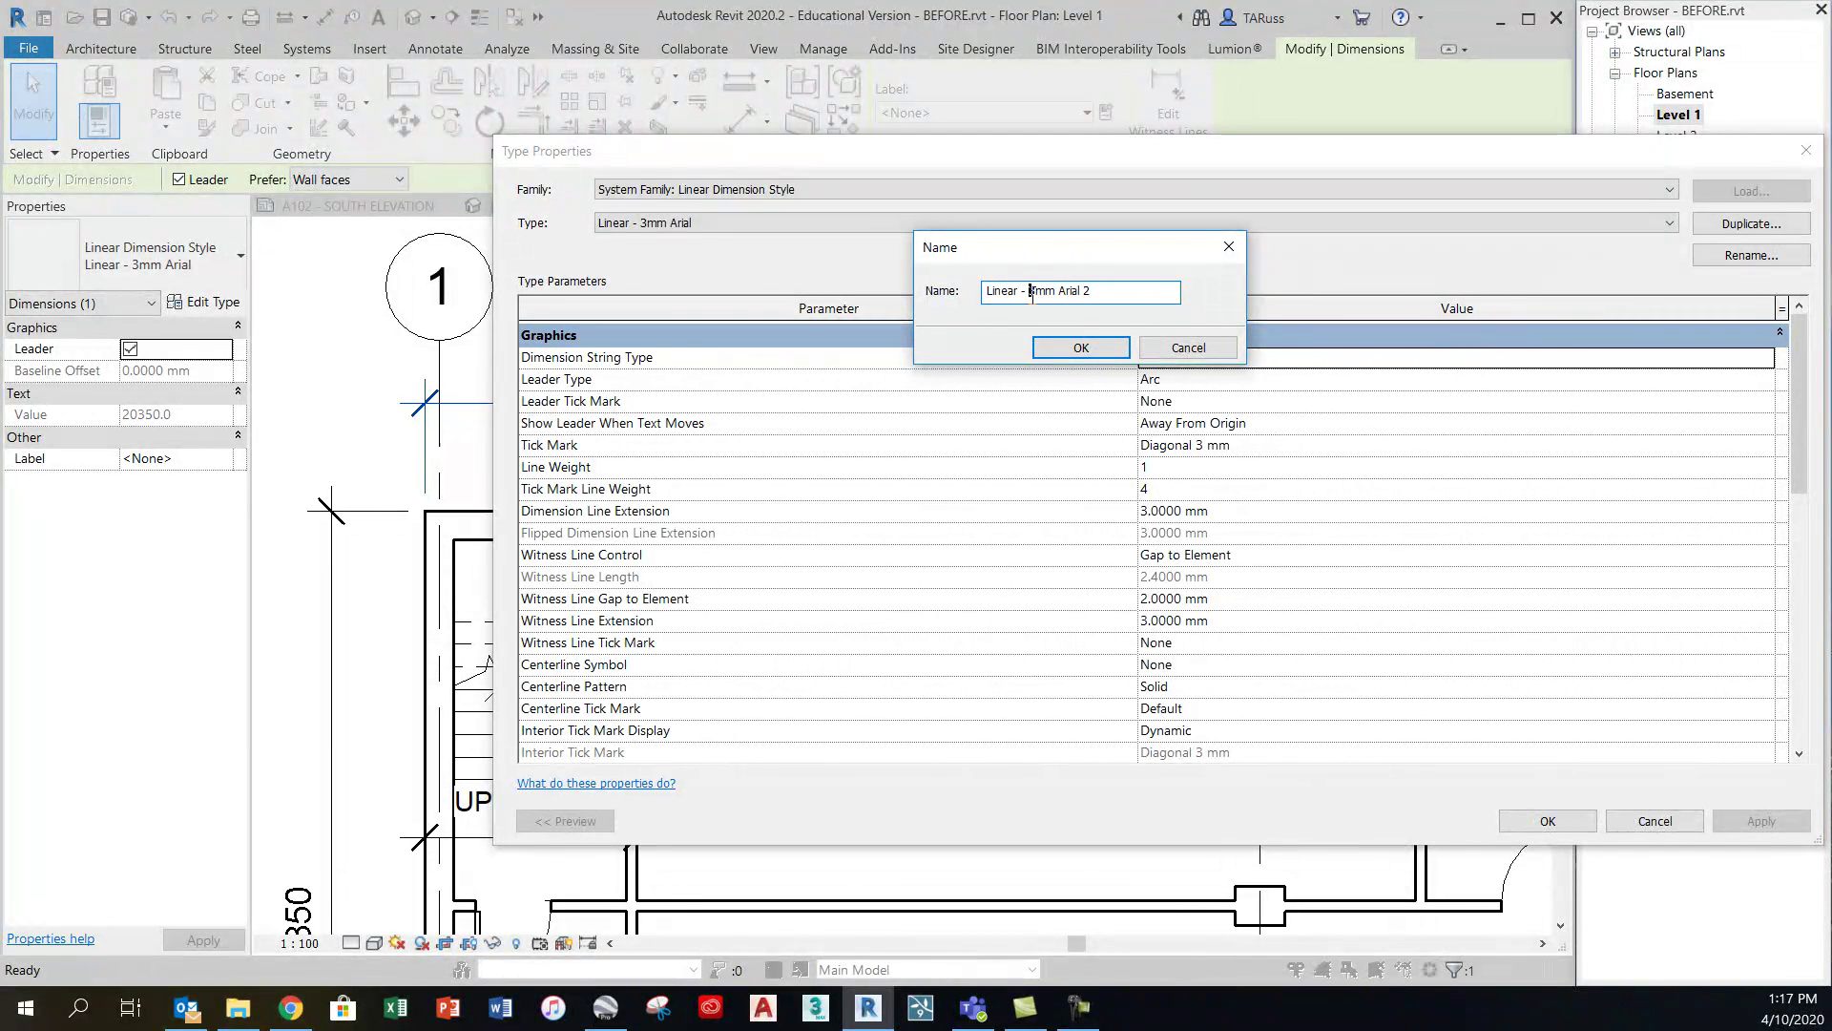
text(1.75)
drag(1081, 296, 1120, 297)
text(SWIS)
key(Return)
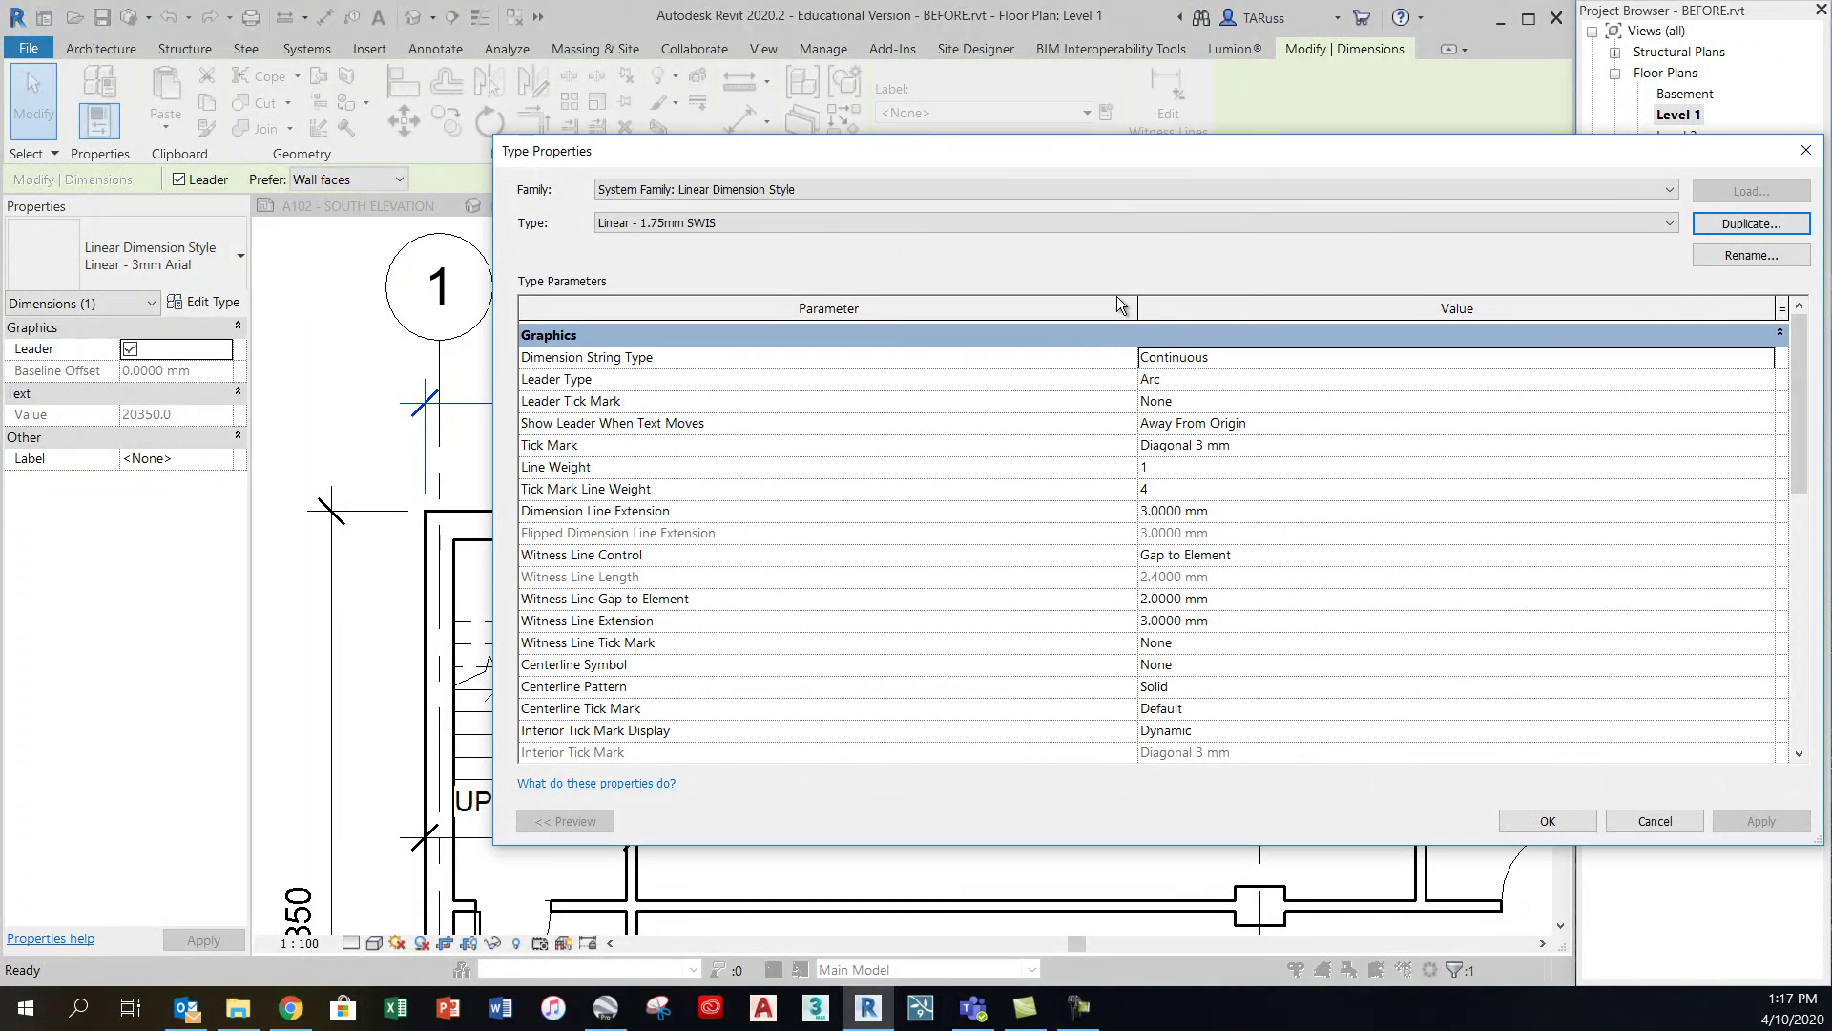
Set the Linear - 1.75mm SWIS type's tick mark to Diagonal 1.75mm and its tick mark line weight to 2
click(1262, 446)
click(1765, 443)
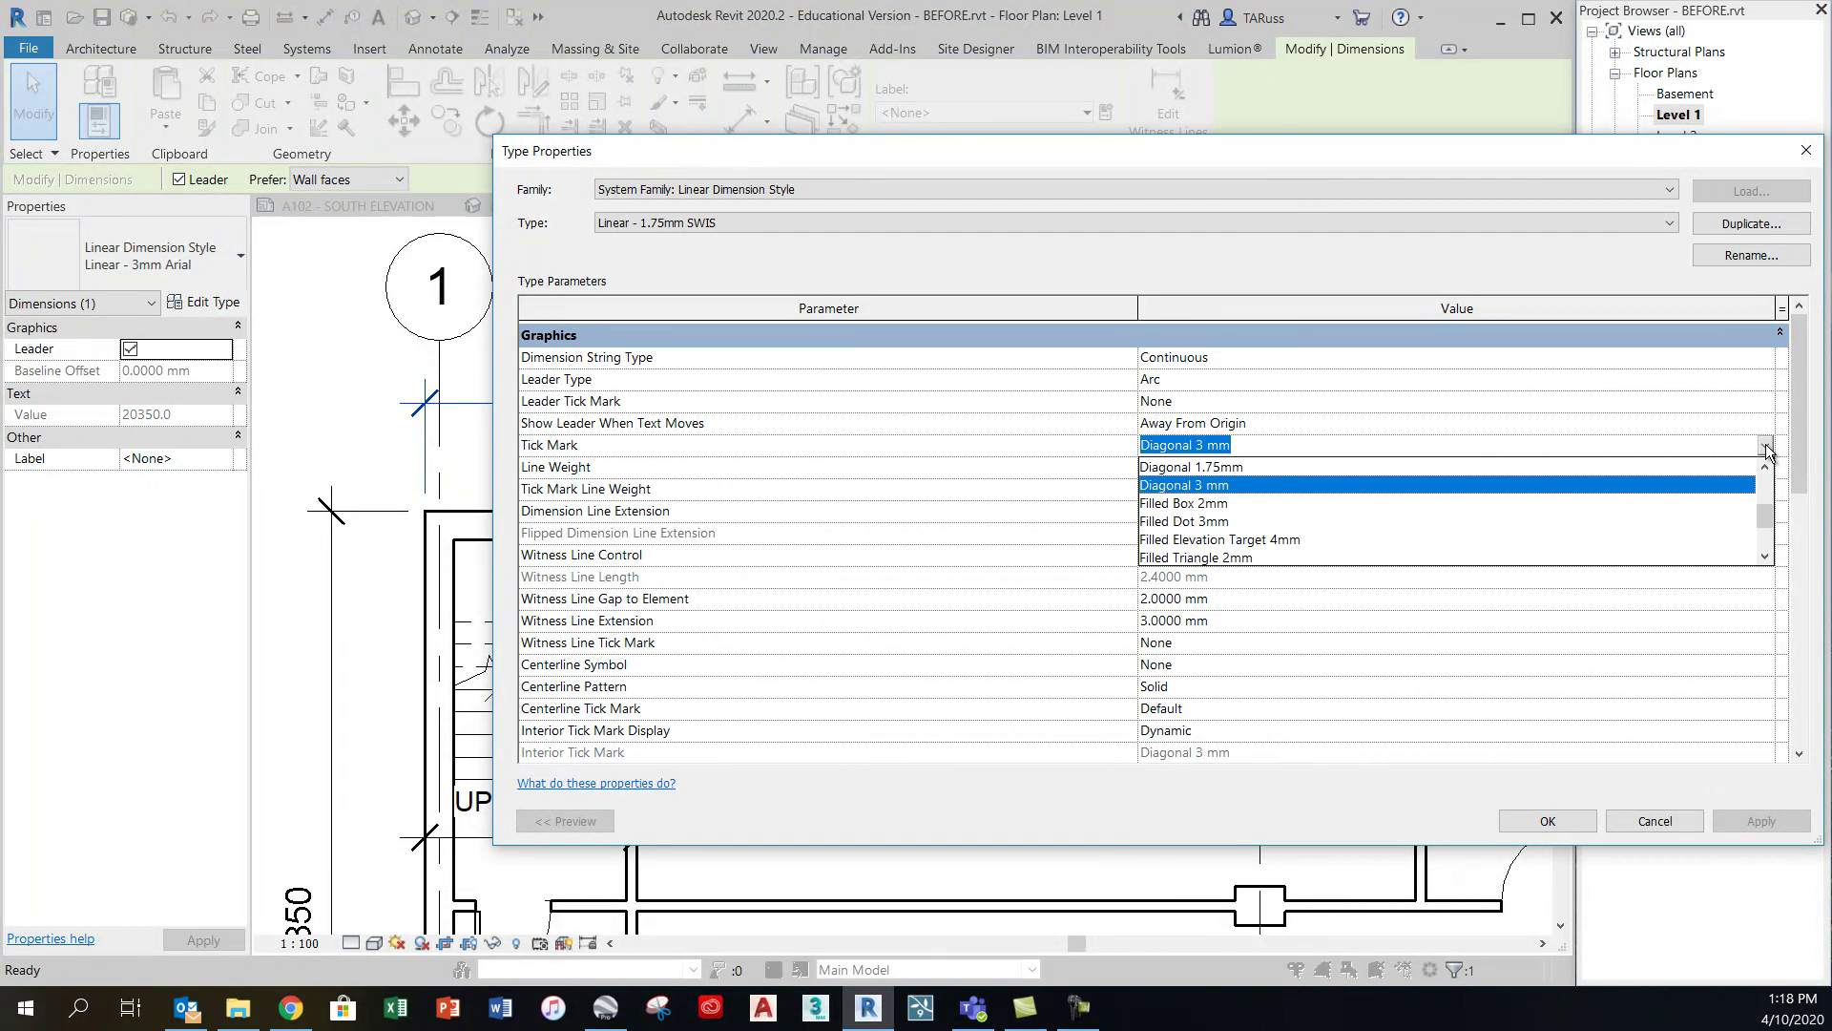
click(1188, 468)
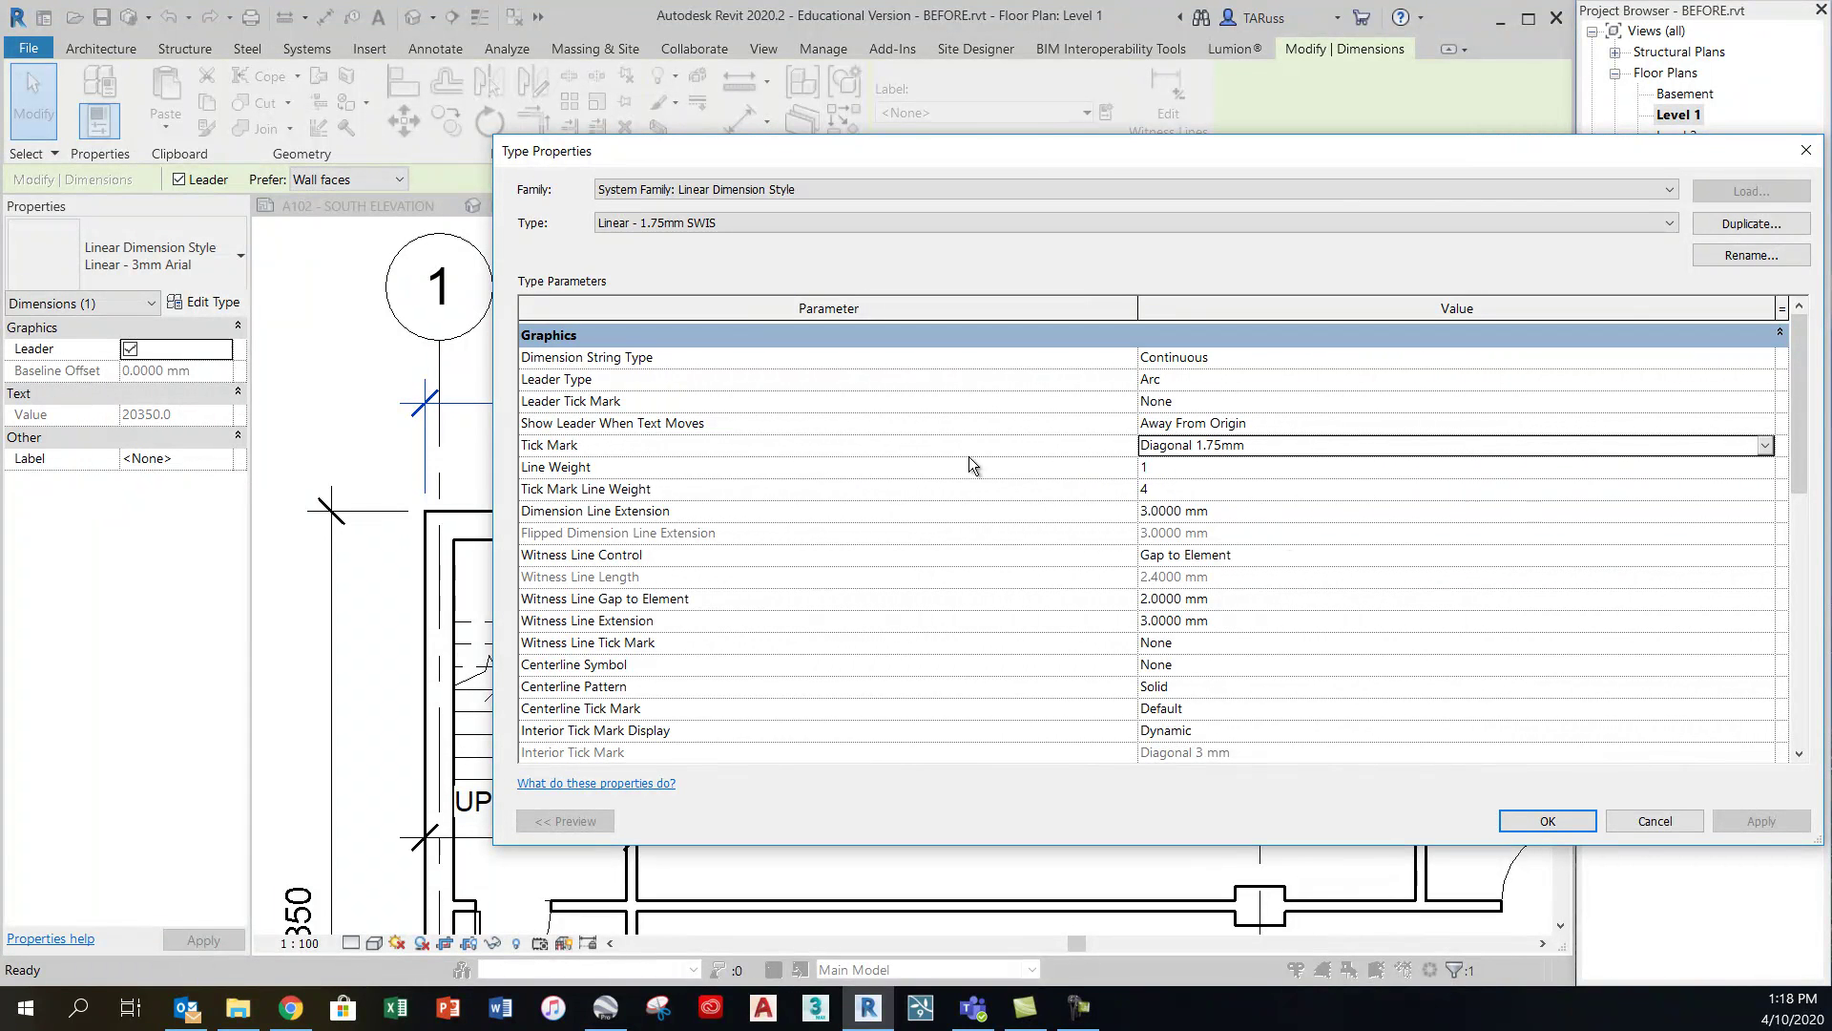
click(1165, 488)
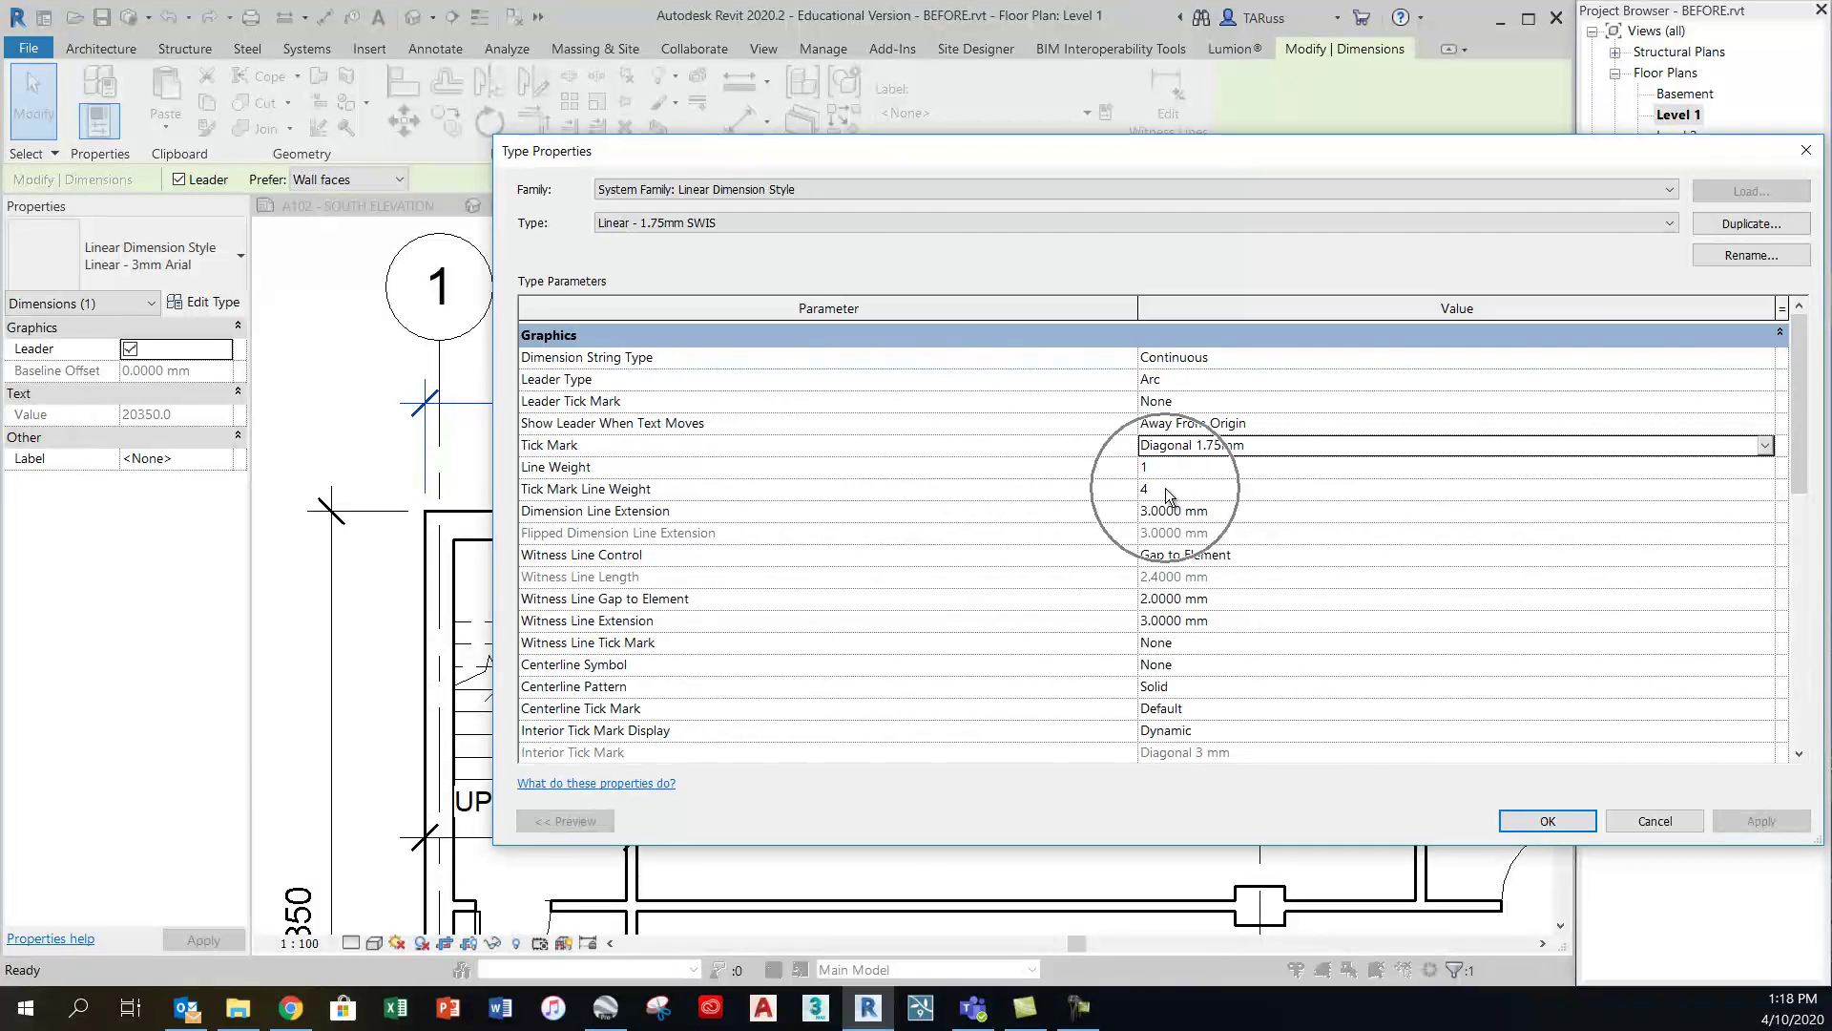
text(2)
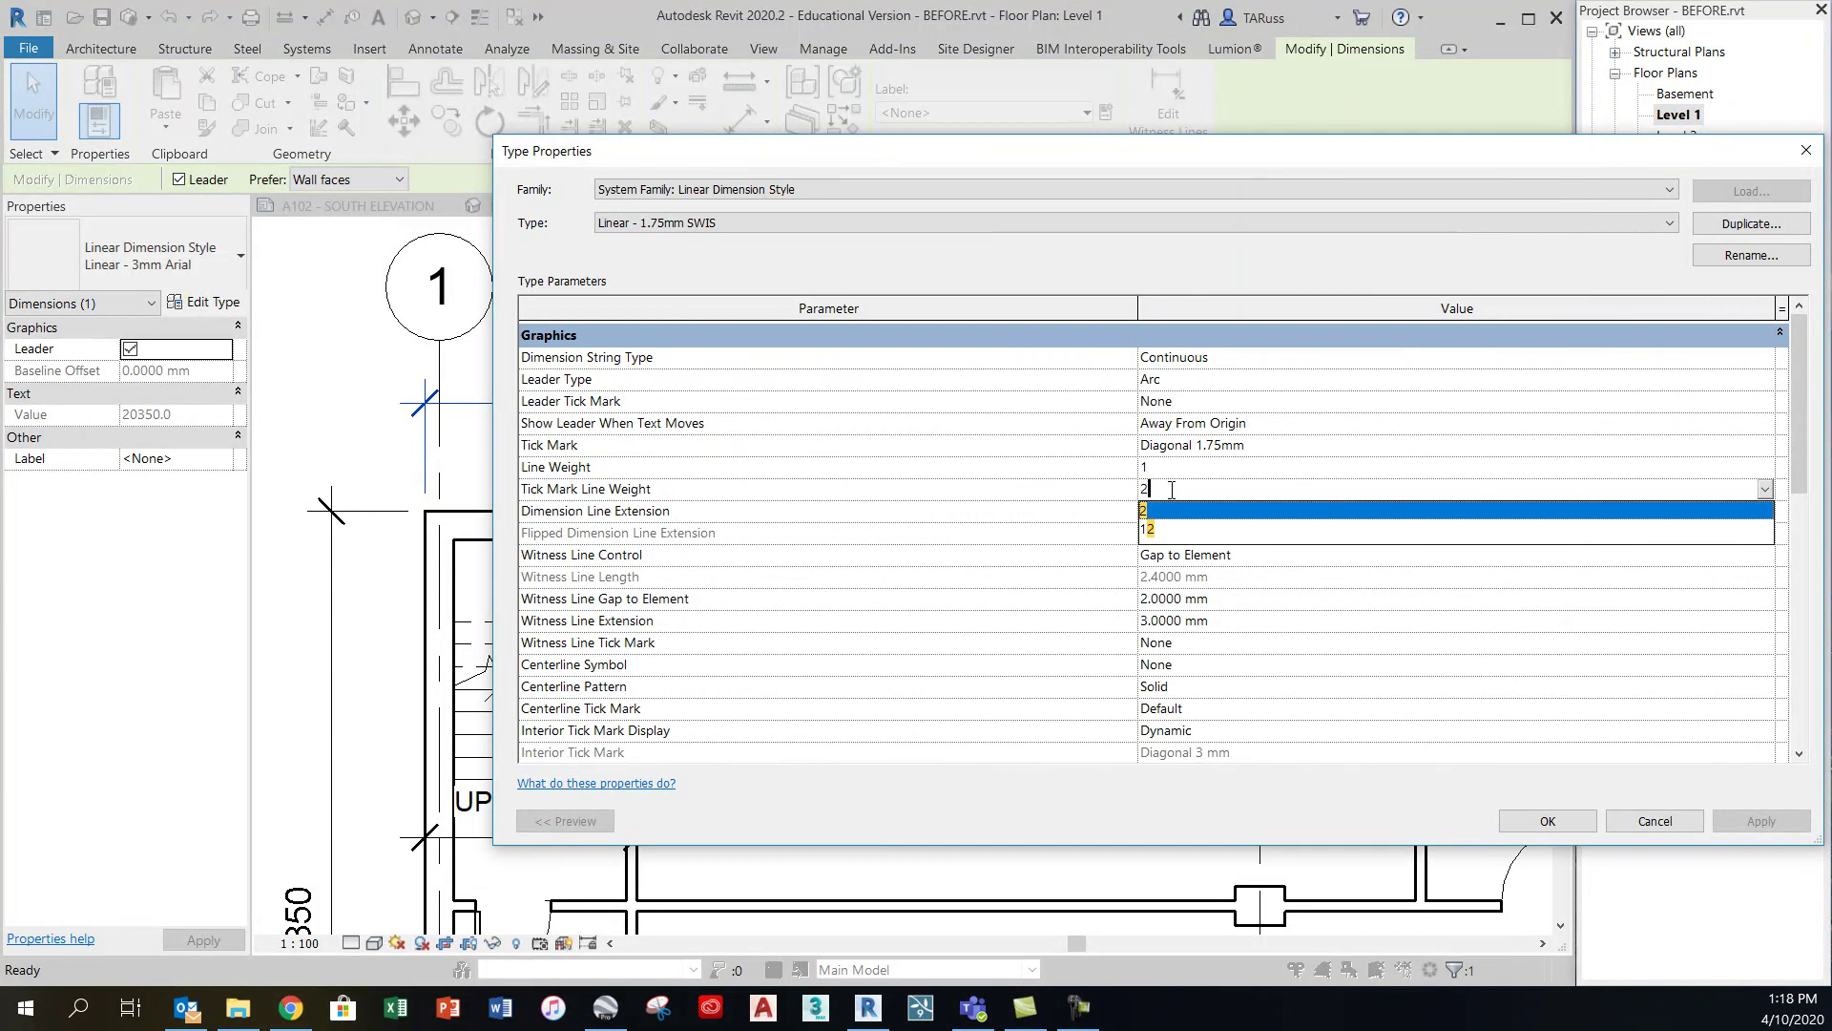
key(Return)
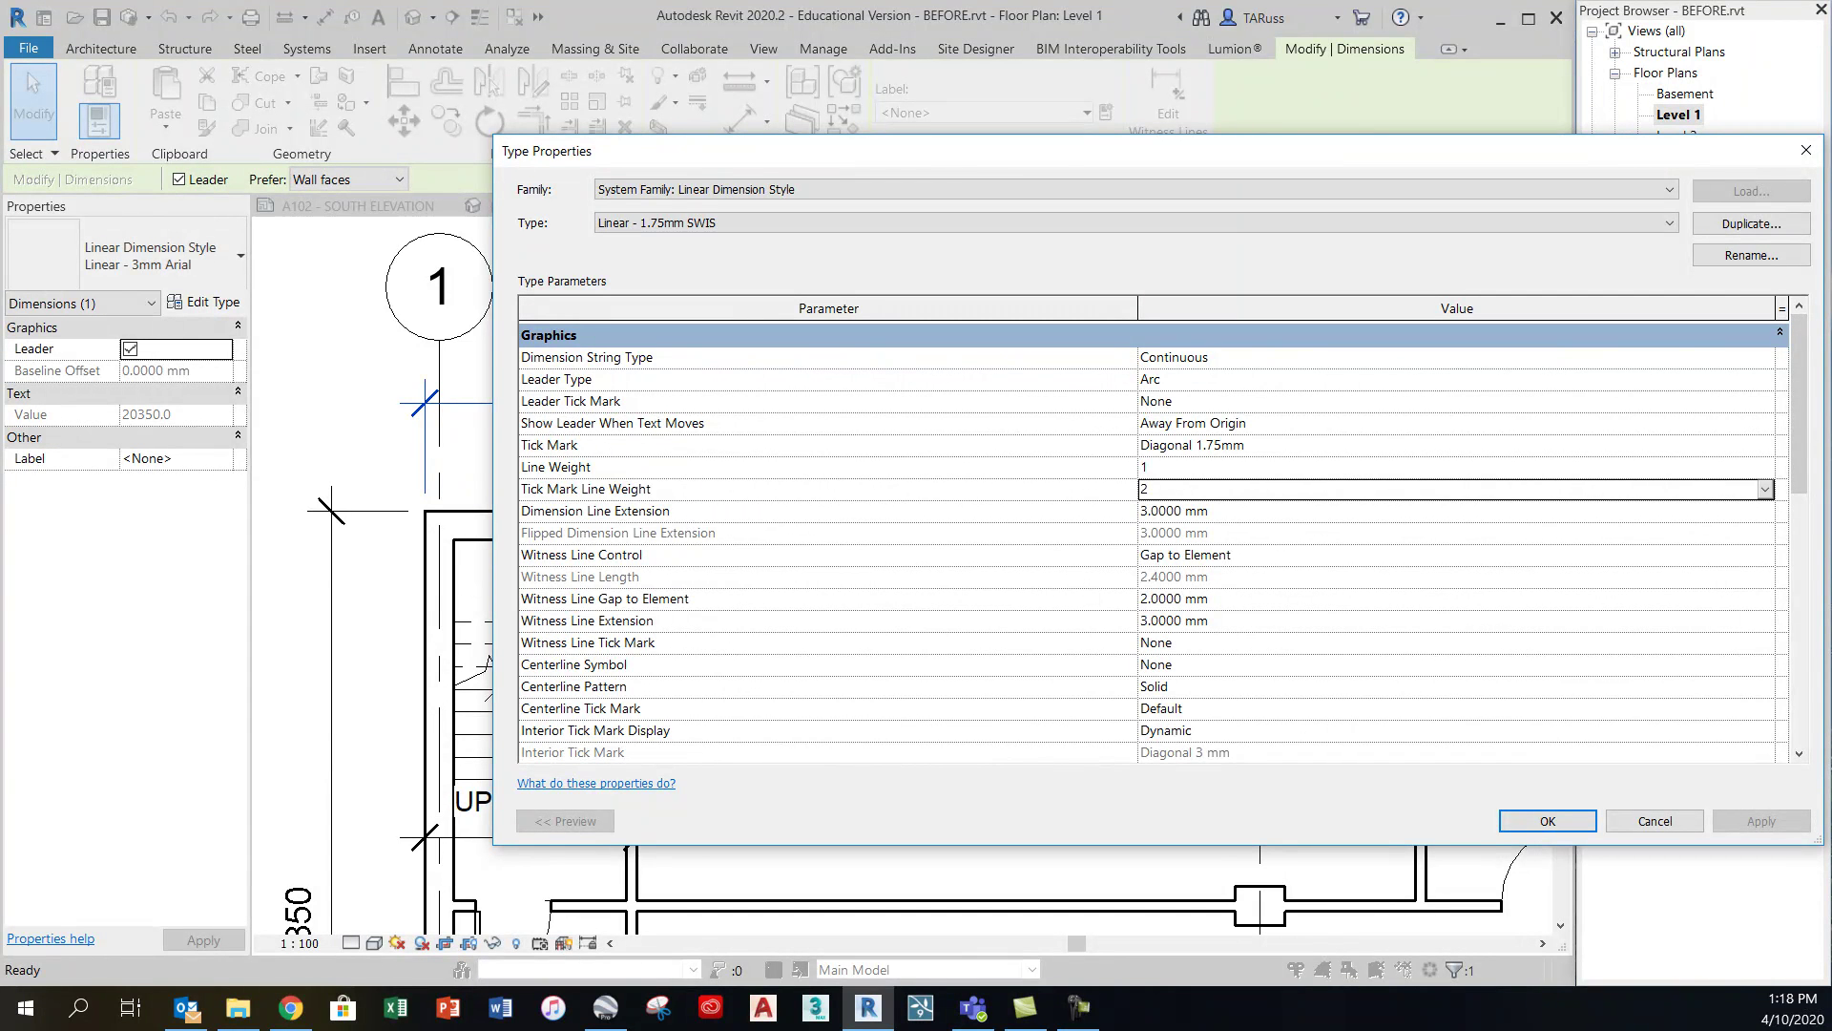
Set the dimension type's text size to 1.75 mm and its text offset to 1 mm
drag(1804, 429, 1816, 638)
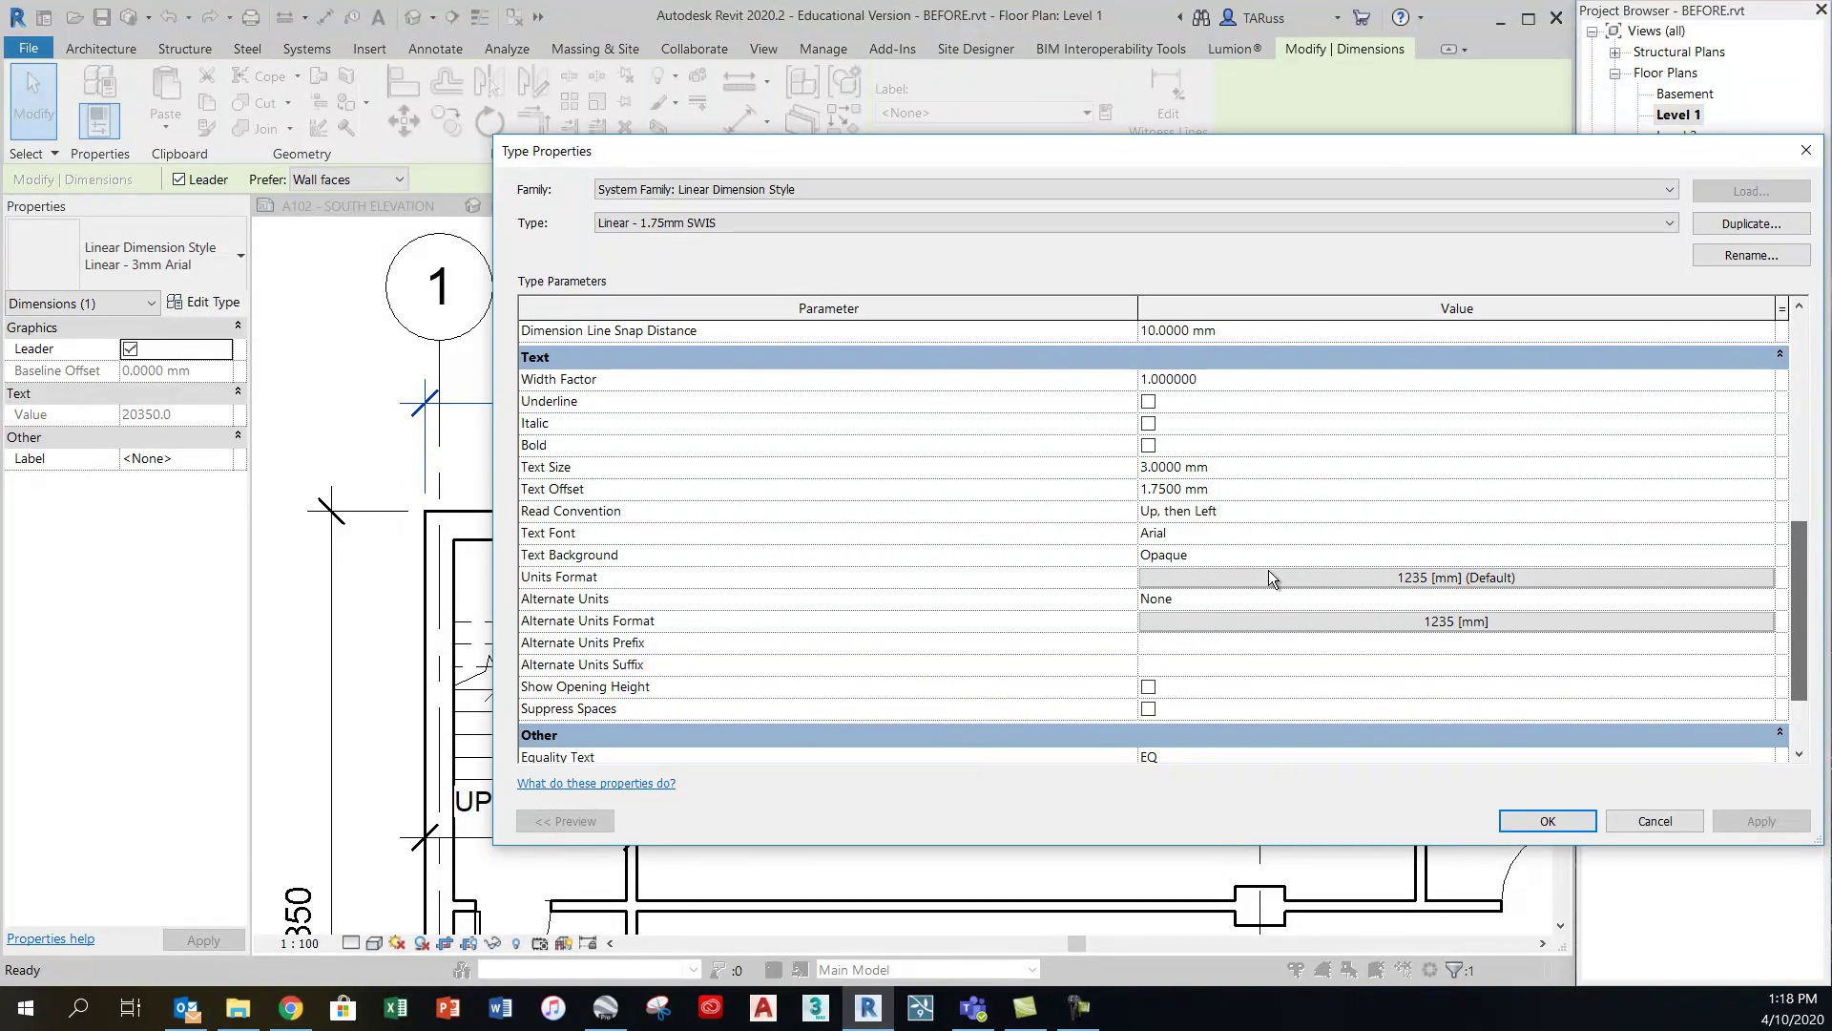
click(1233, 465)
text(1.)
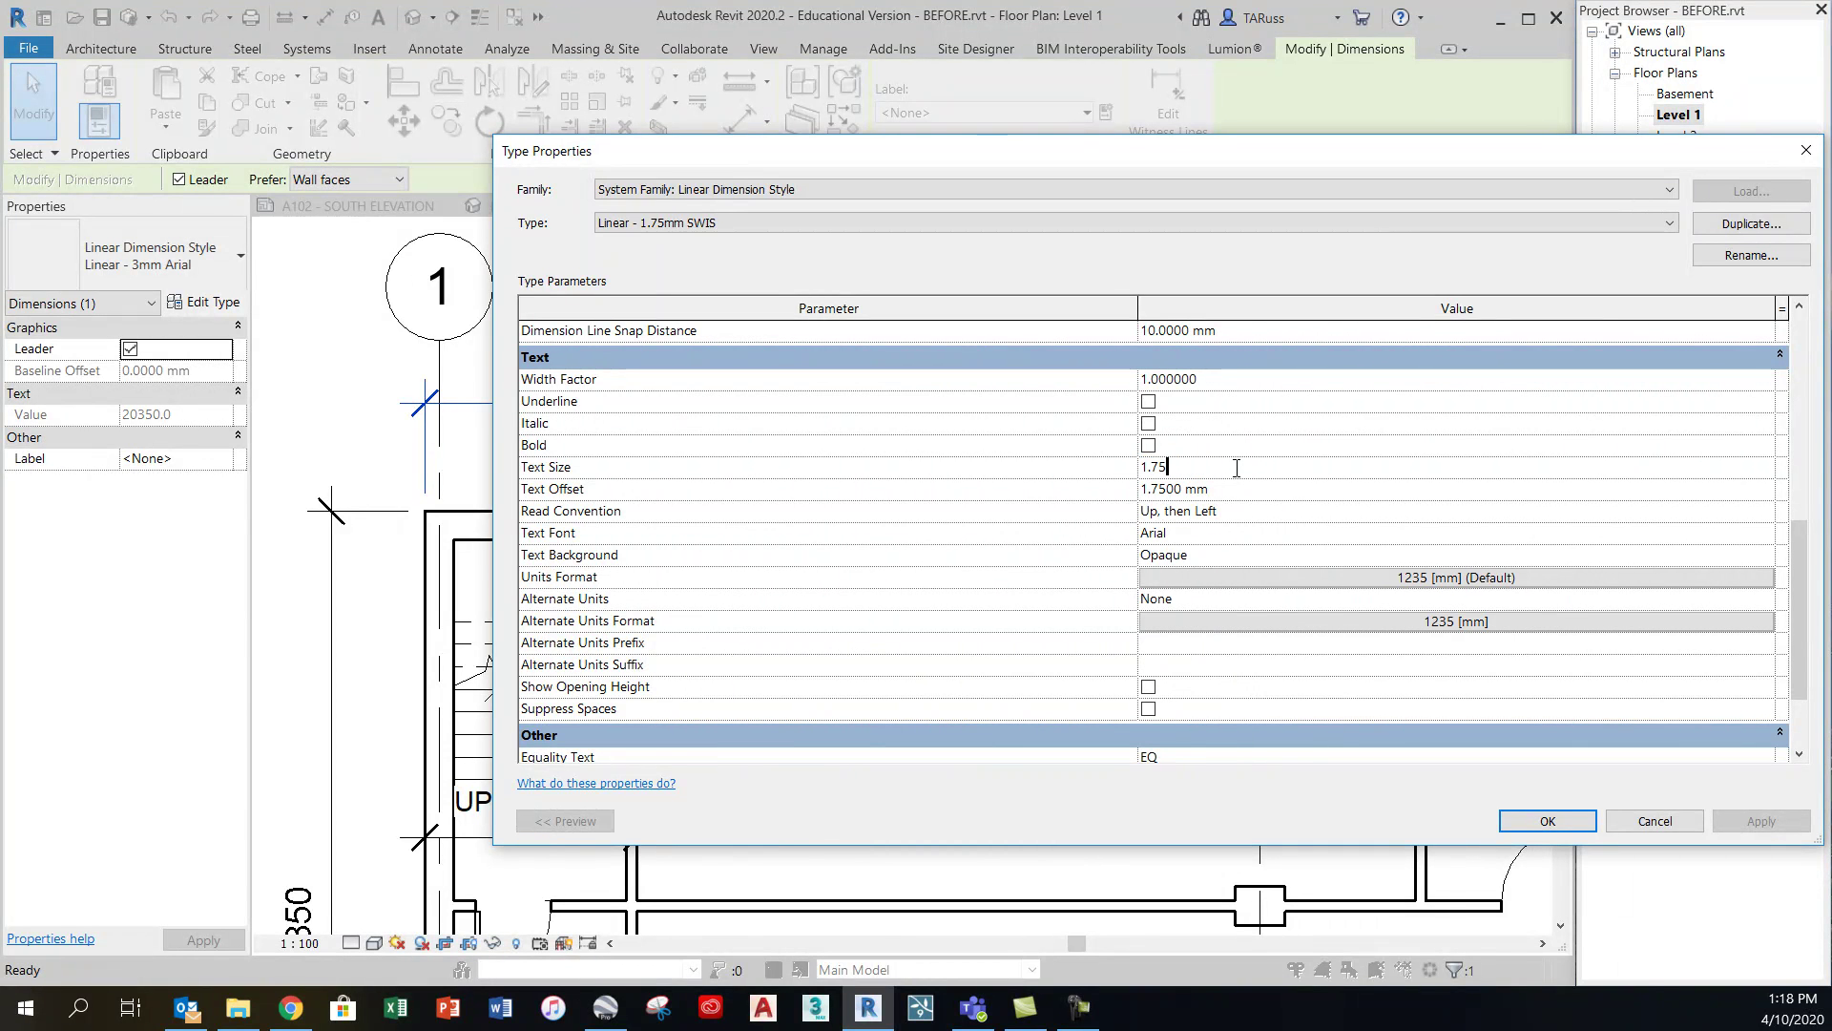
text(75)
text(mm)
click(1239, 488)
text(1)
key(Return)
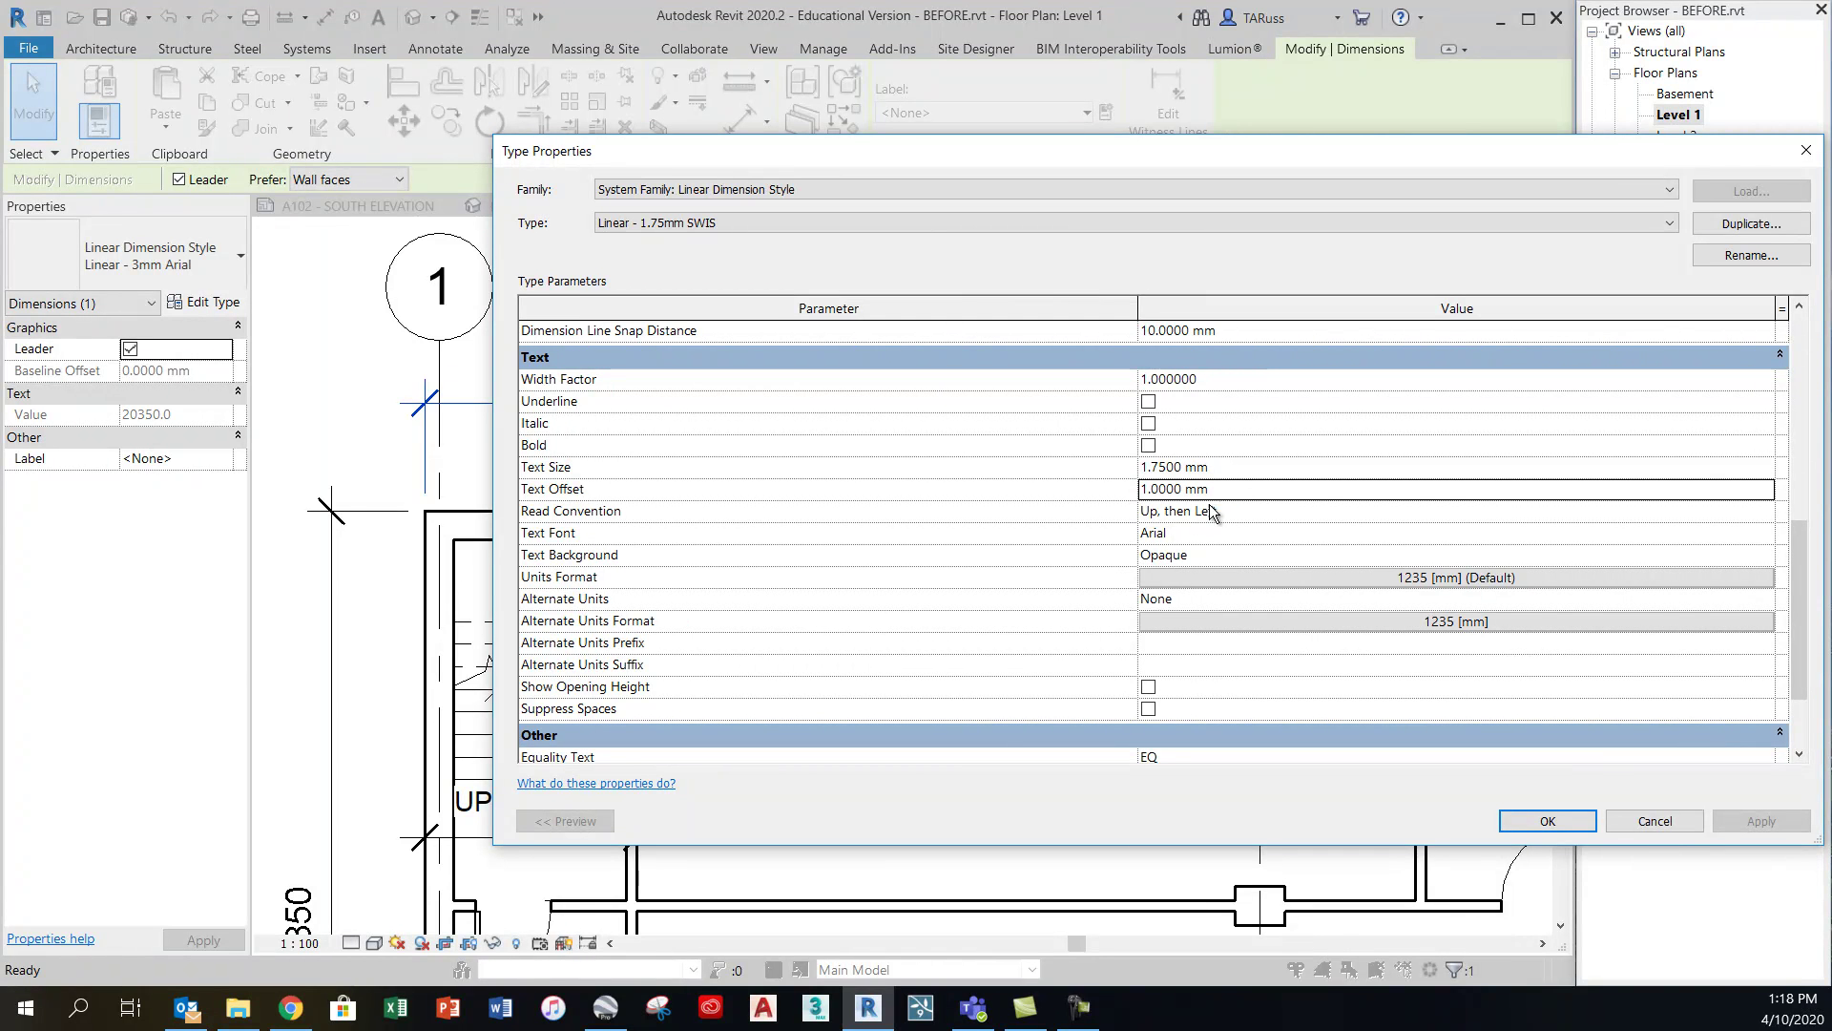
Change the dimension type's text font to Swis721 LtCn BT and its text background to Transparent
click(1189, 536)
click(1765, 533)
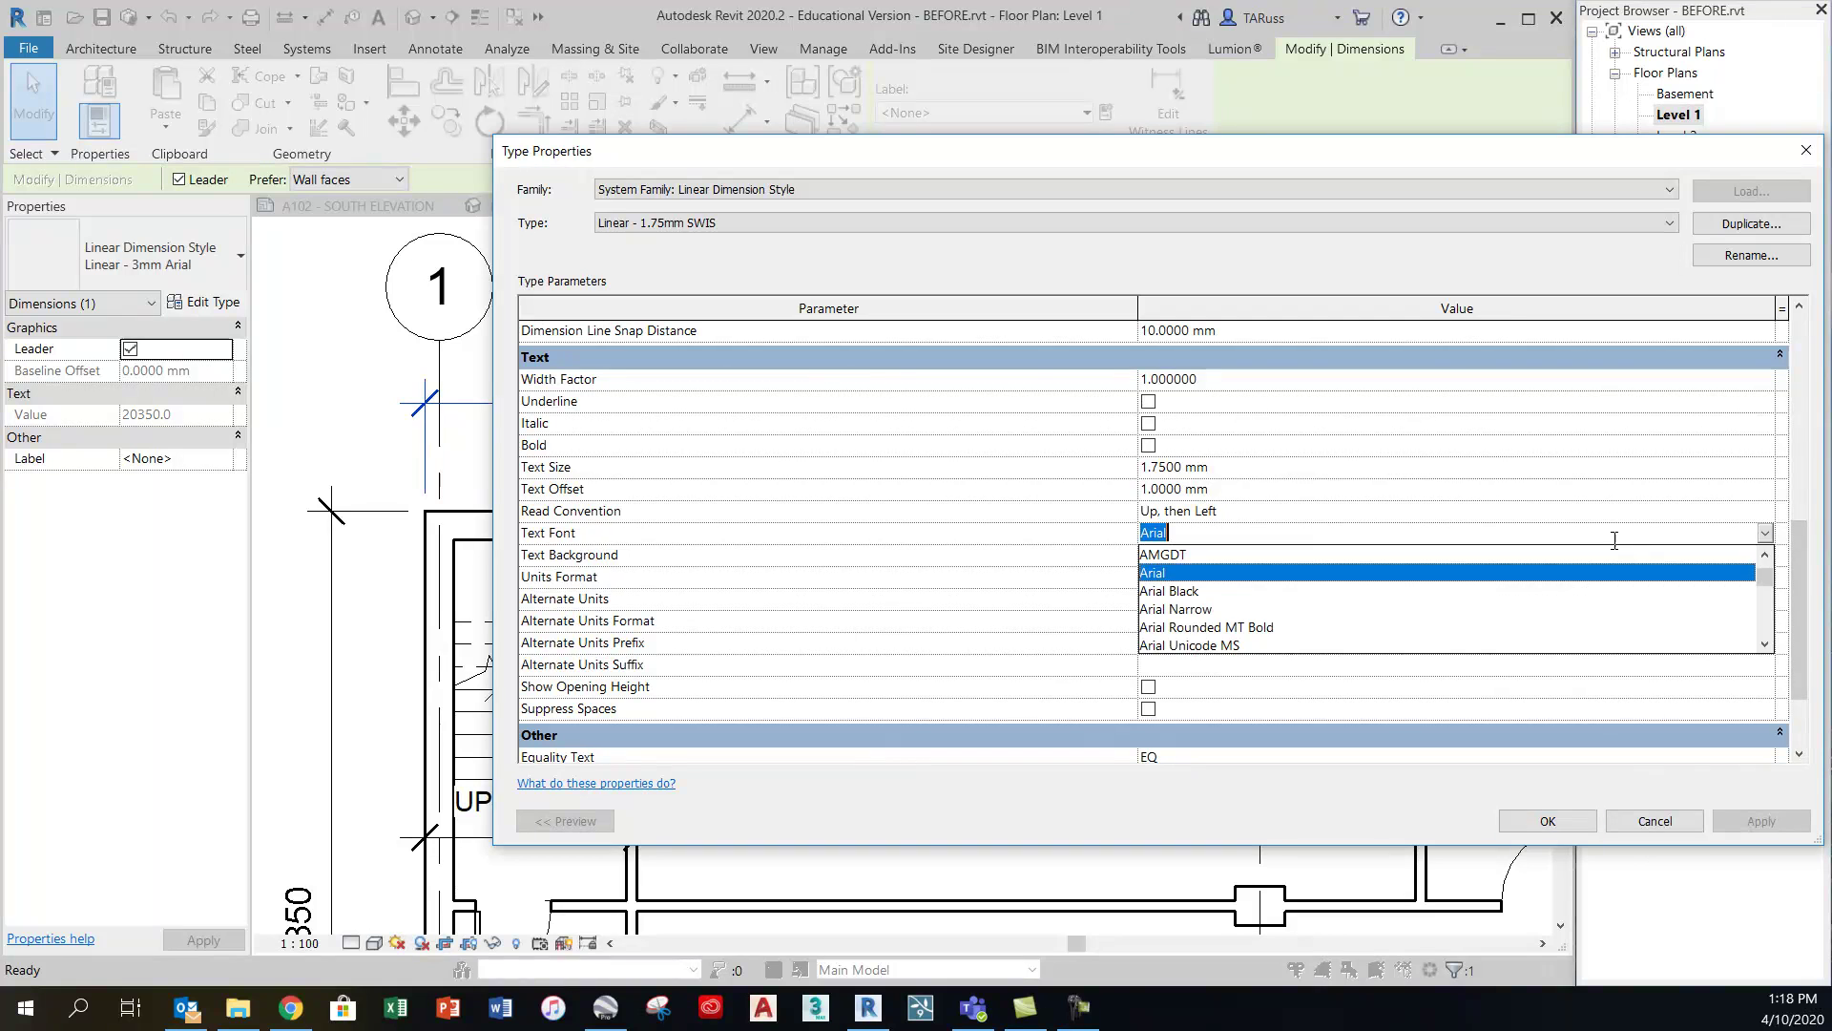
text(Swis721 BdCnOul BT)
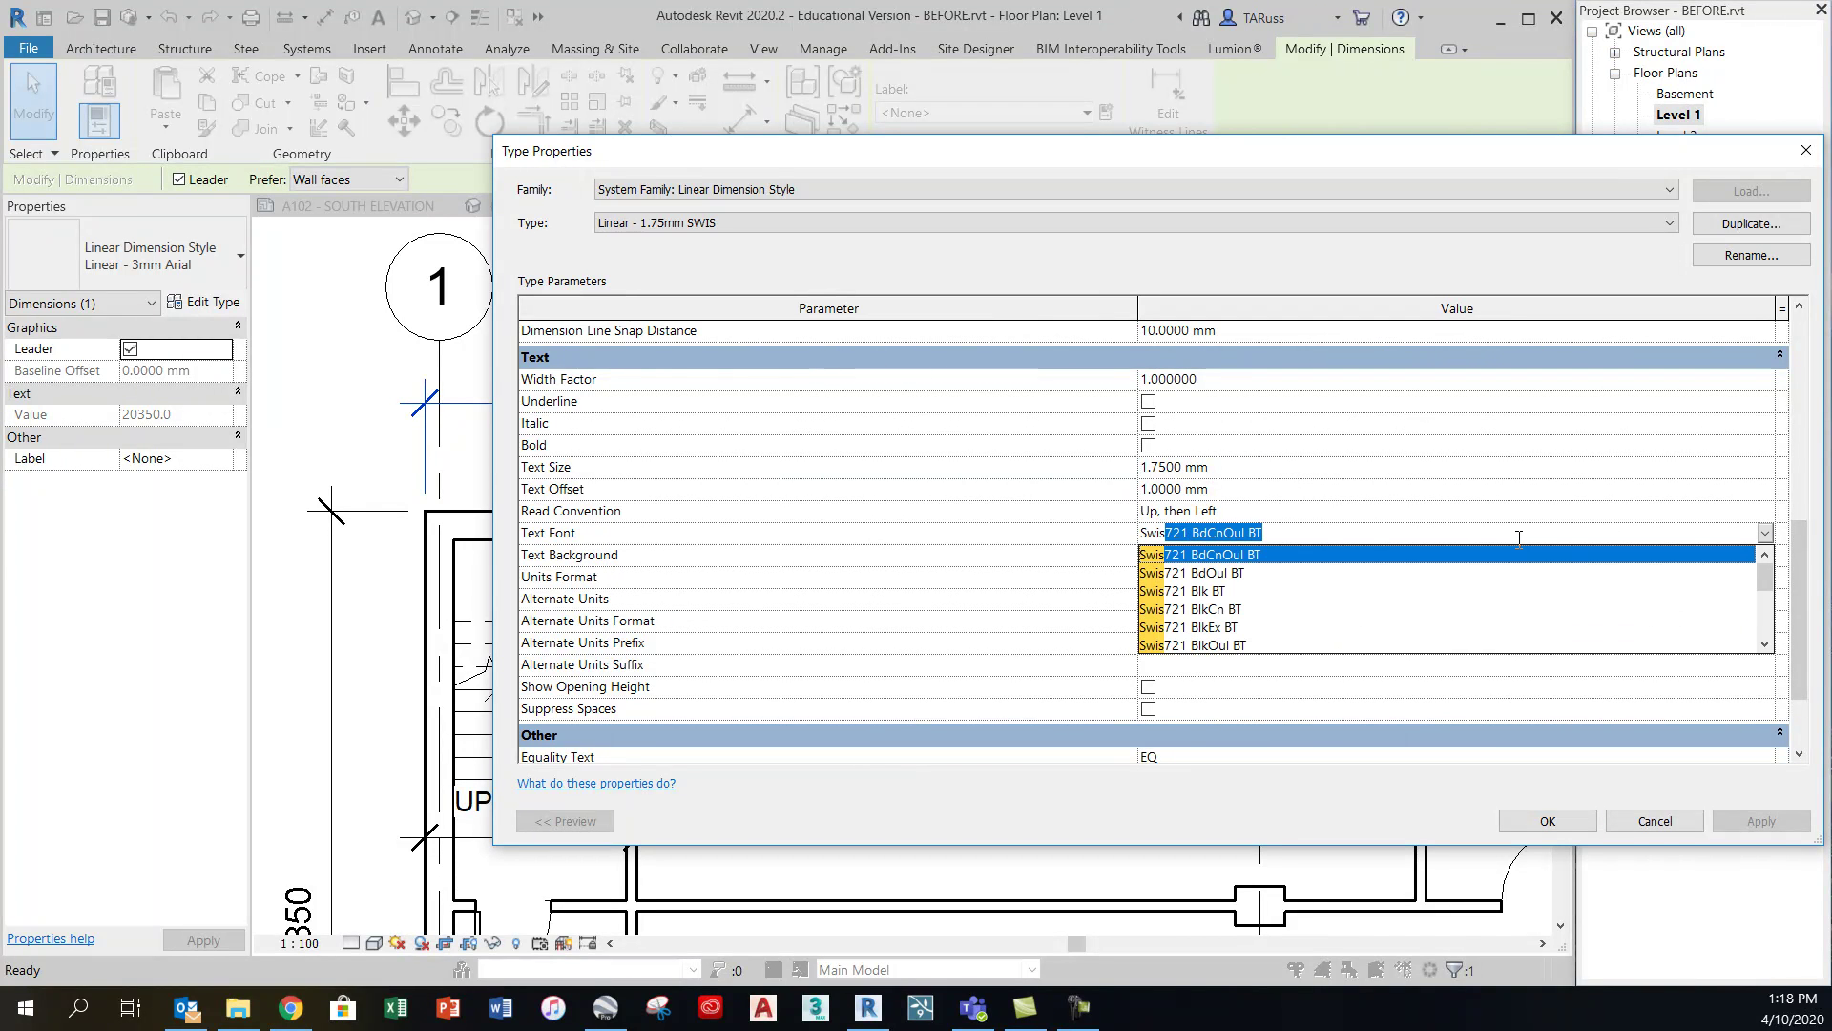
scroll(1305, 607, down, 5)
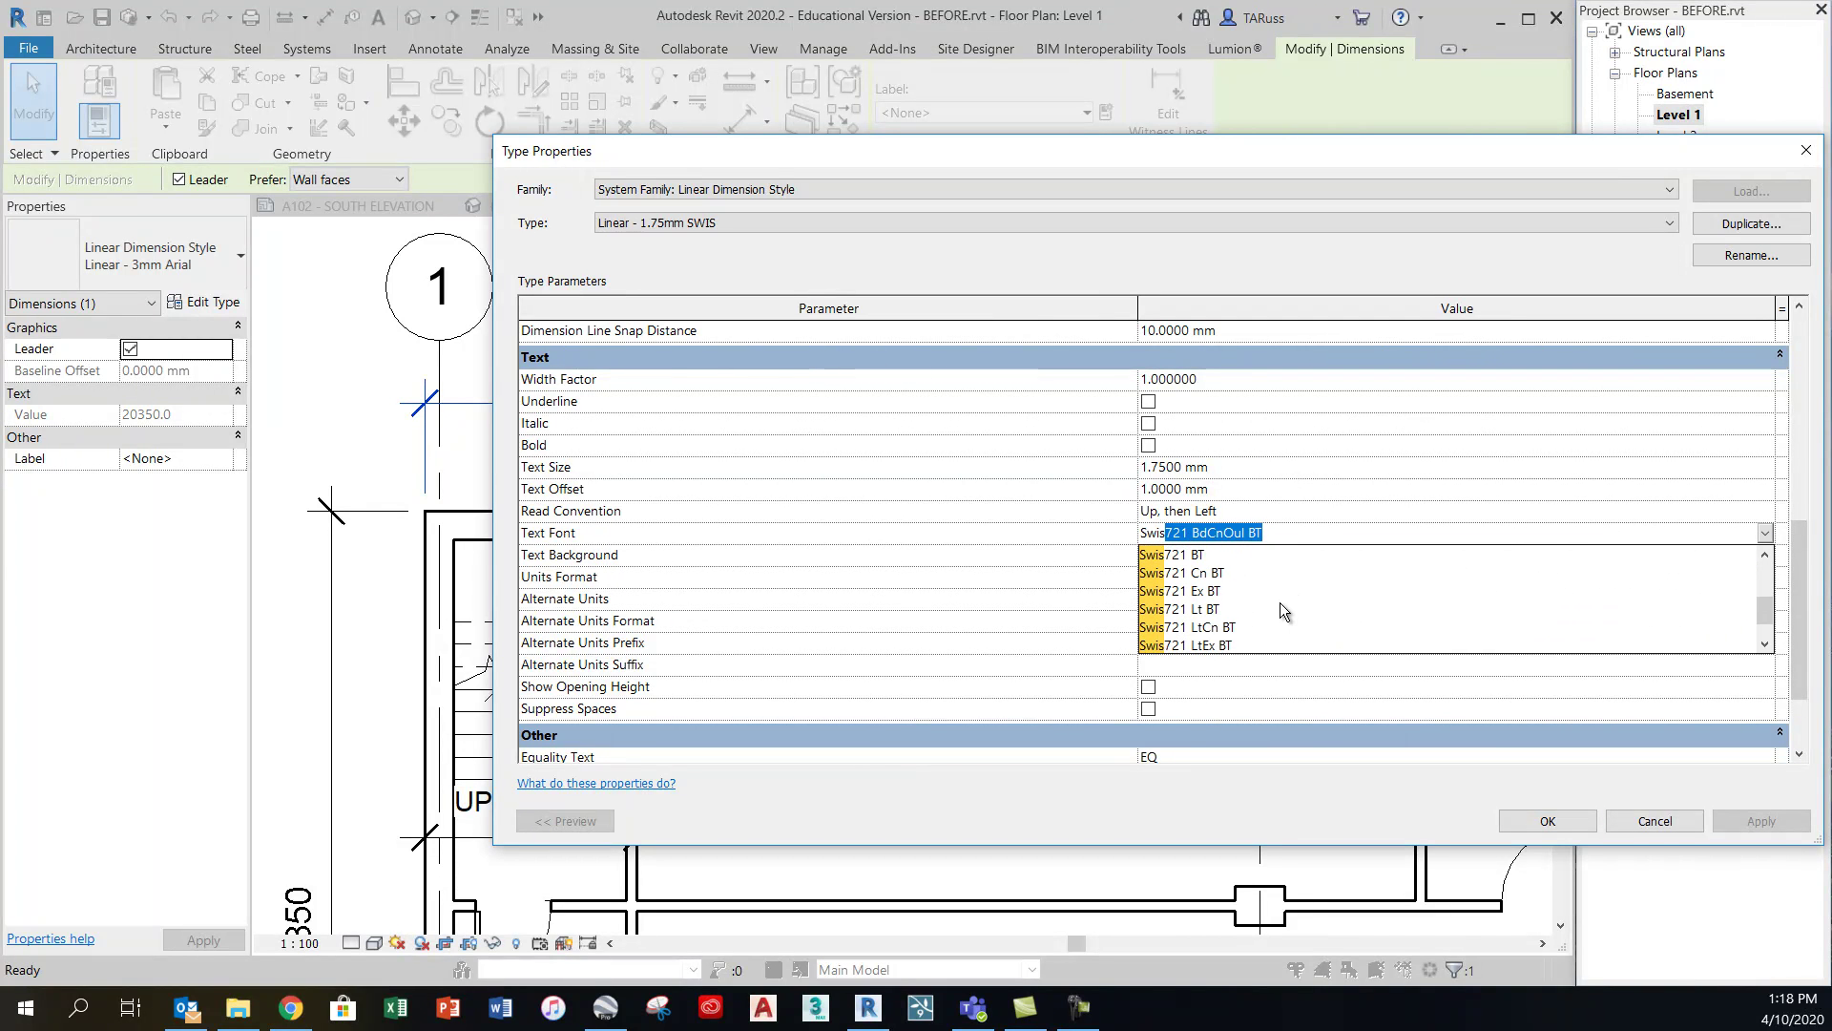
click(1204, 592)
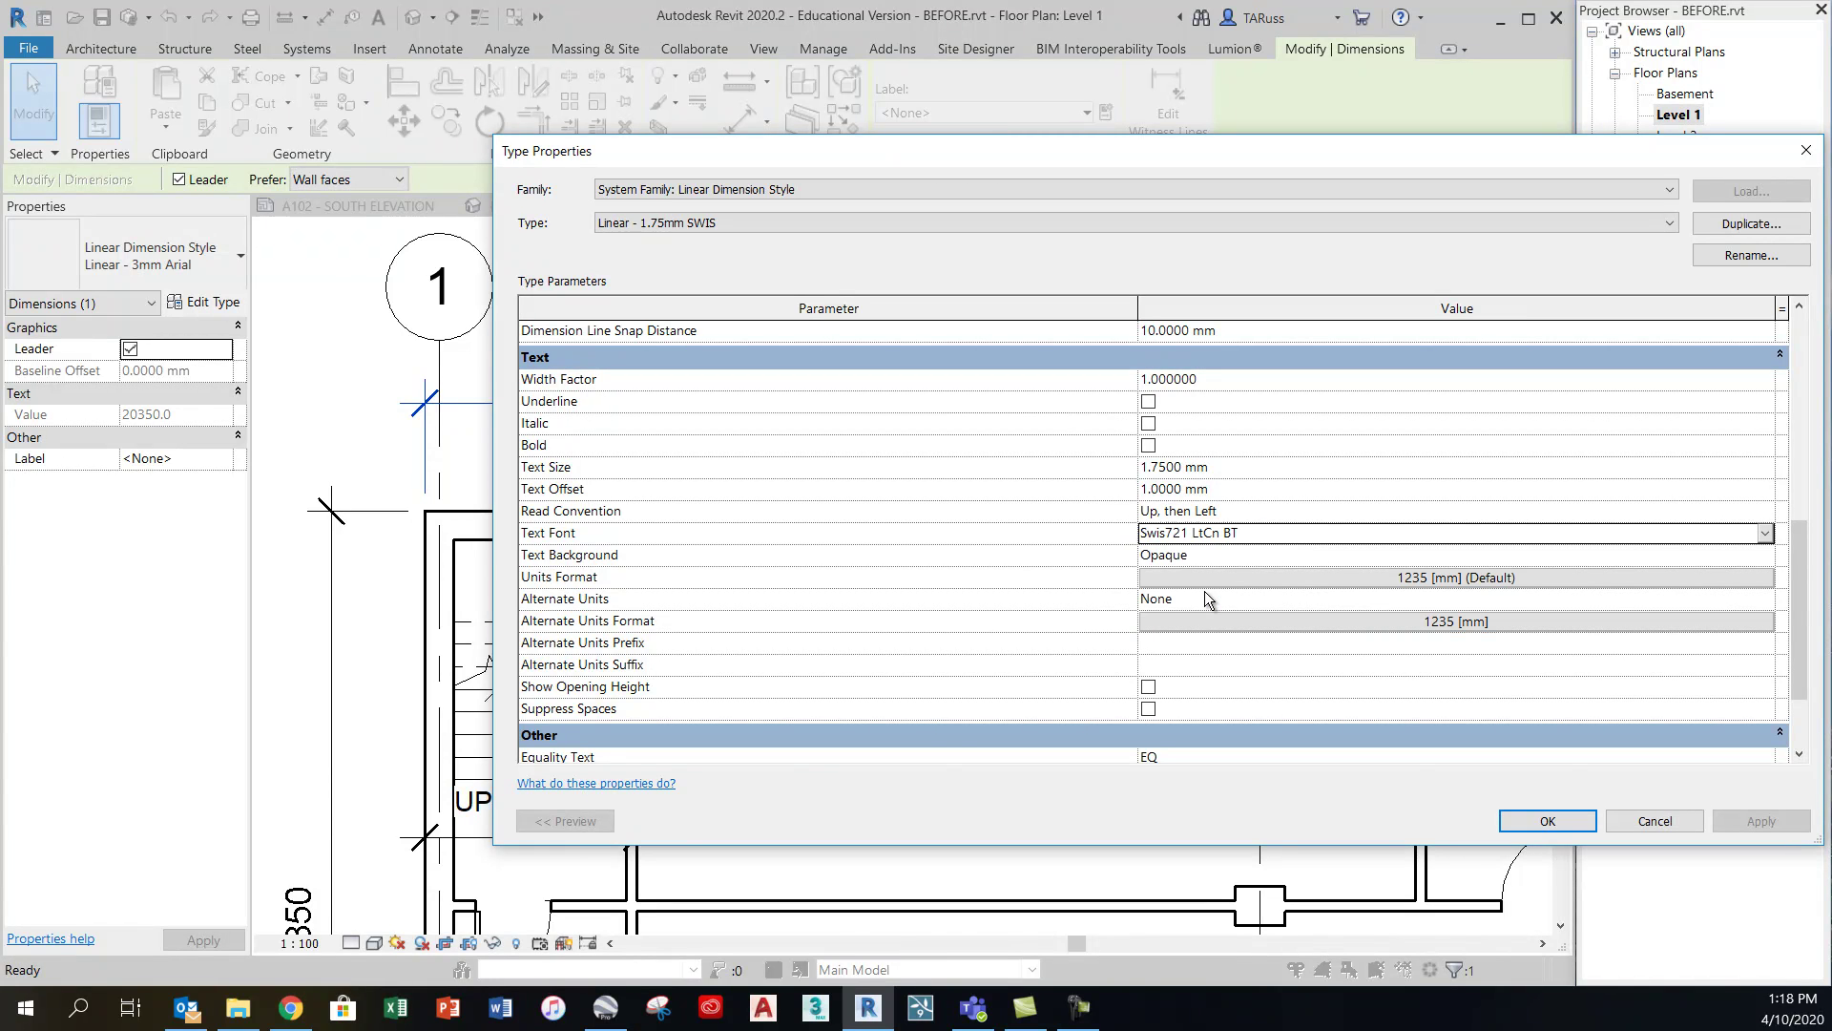
click(1204, 558)
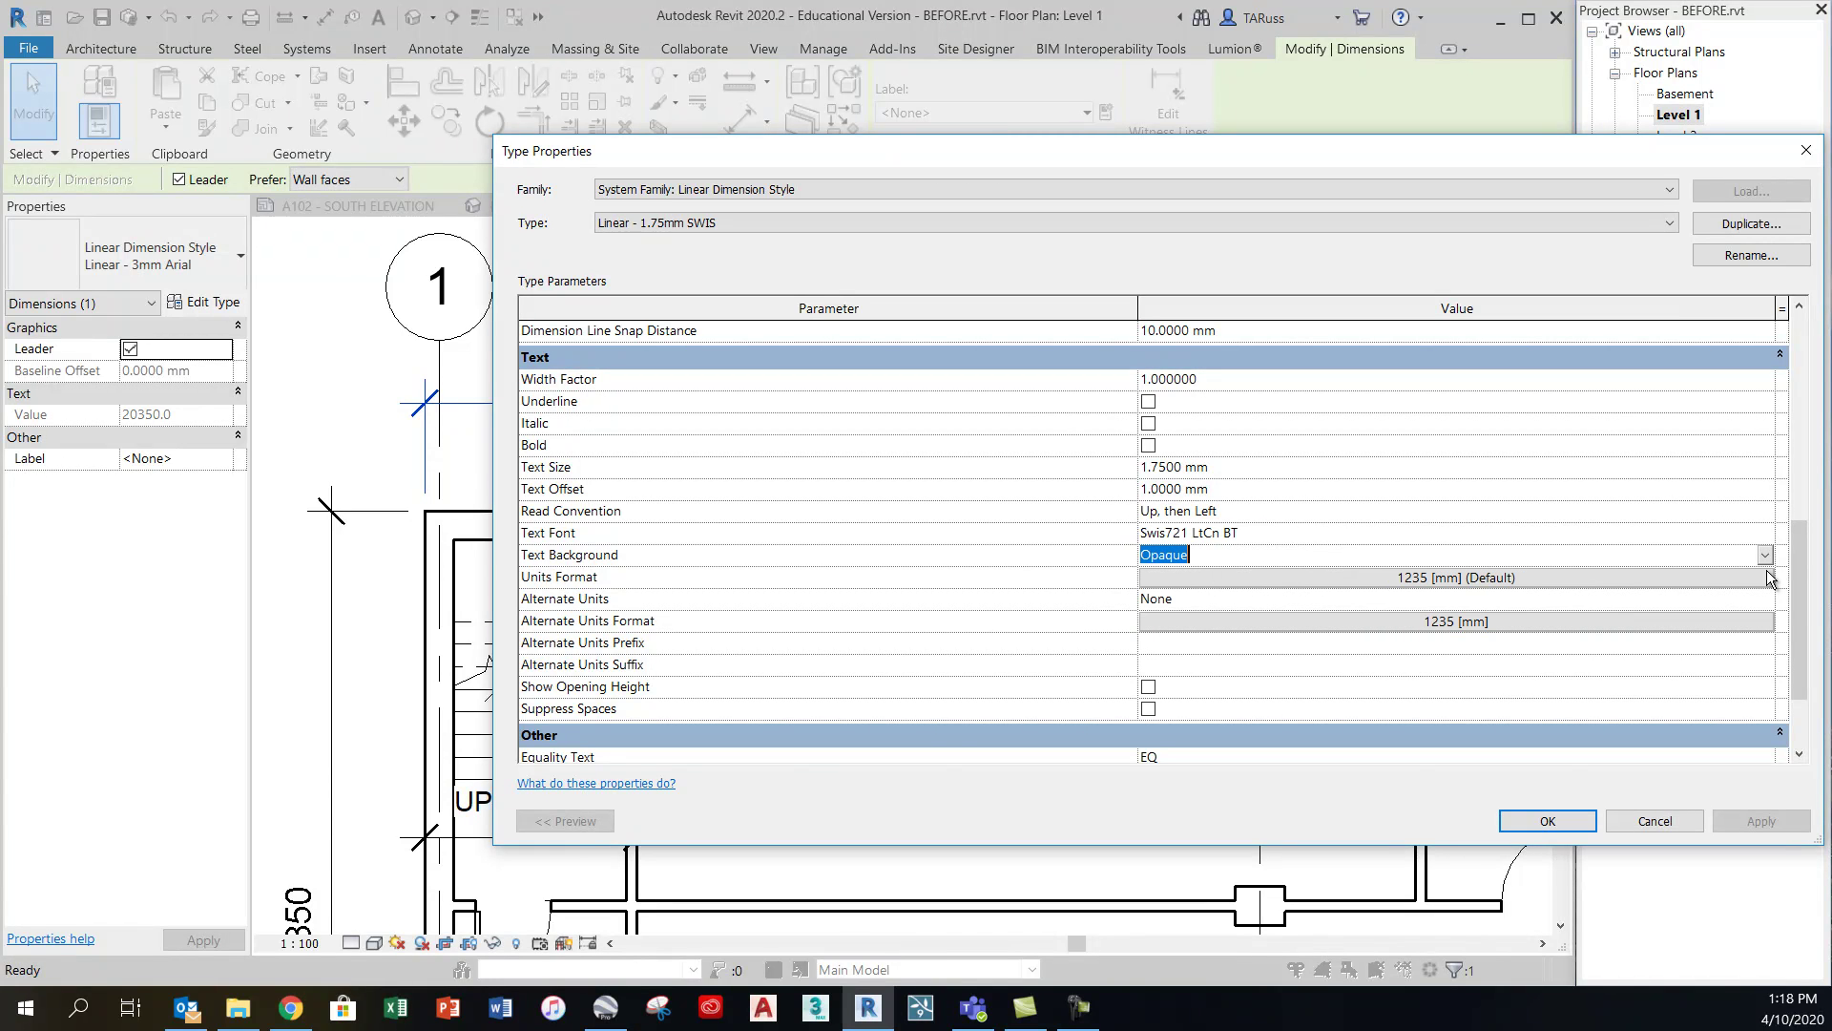
click(1766, 557)
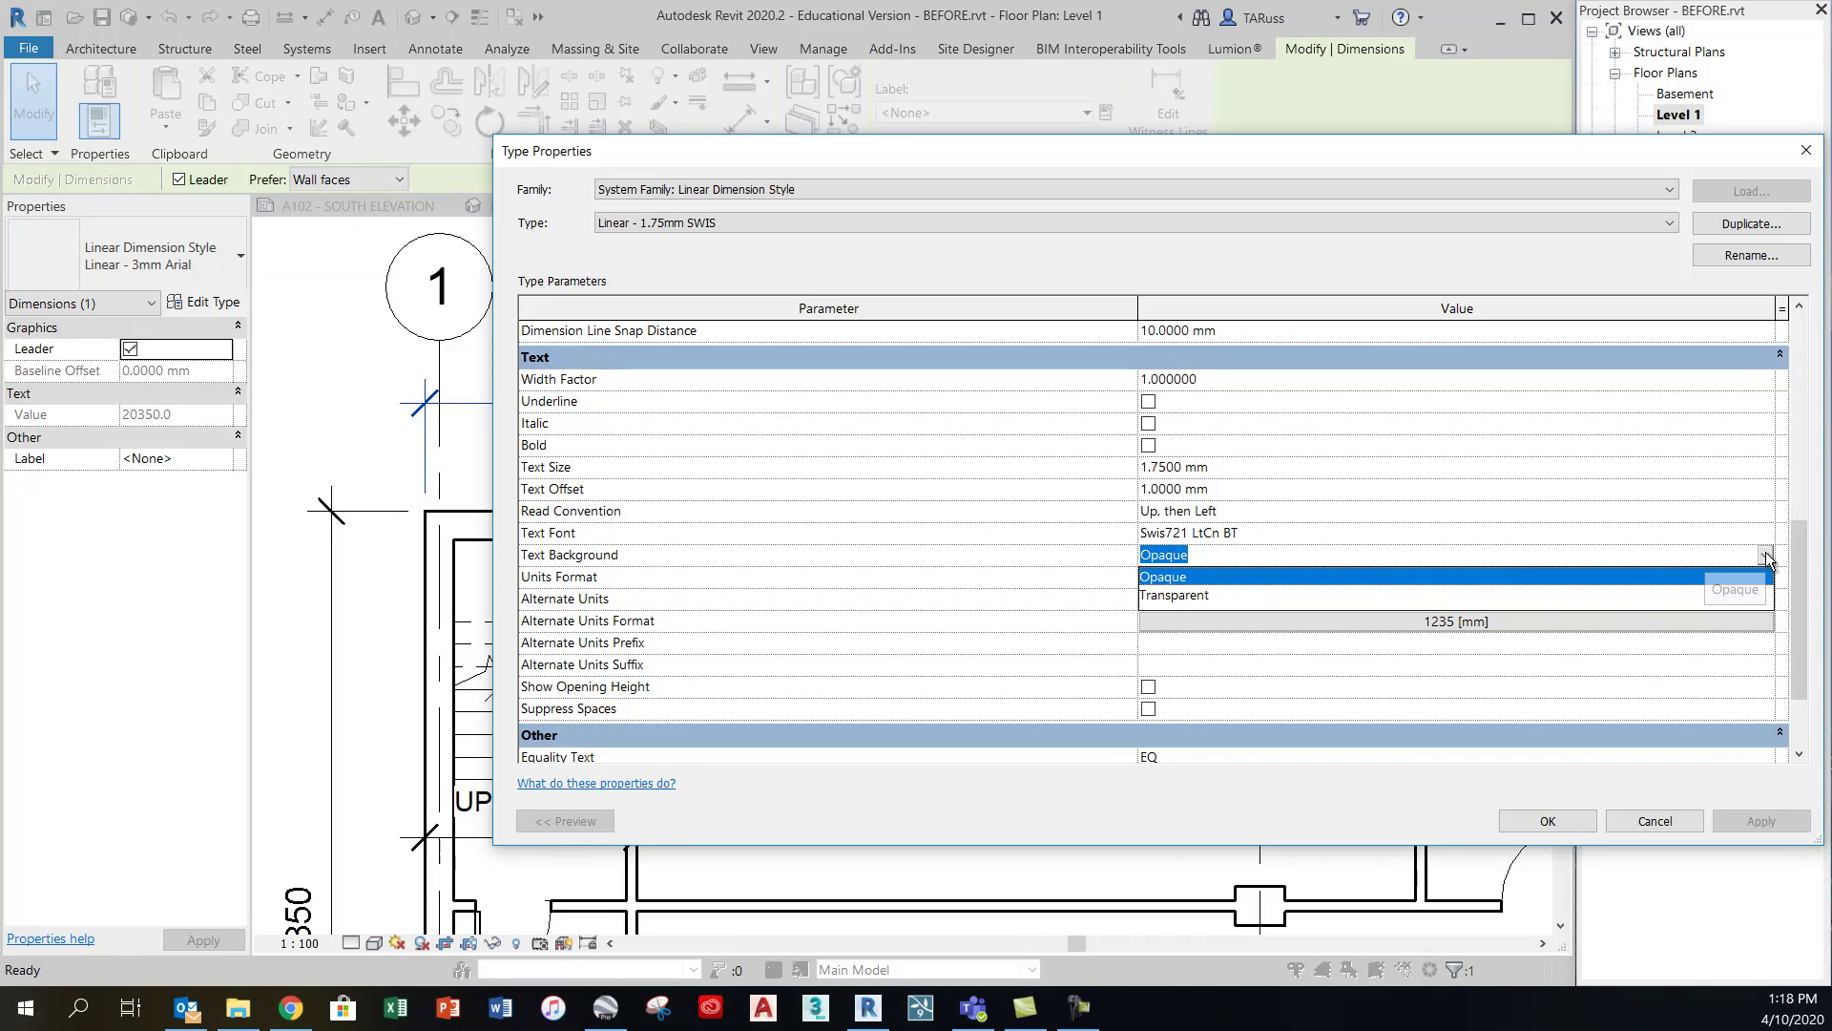
click(1170, 595)
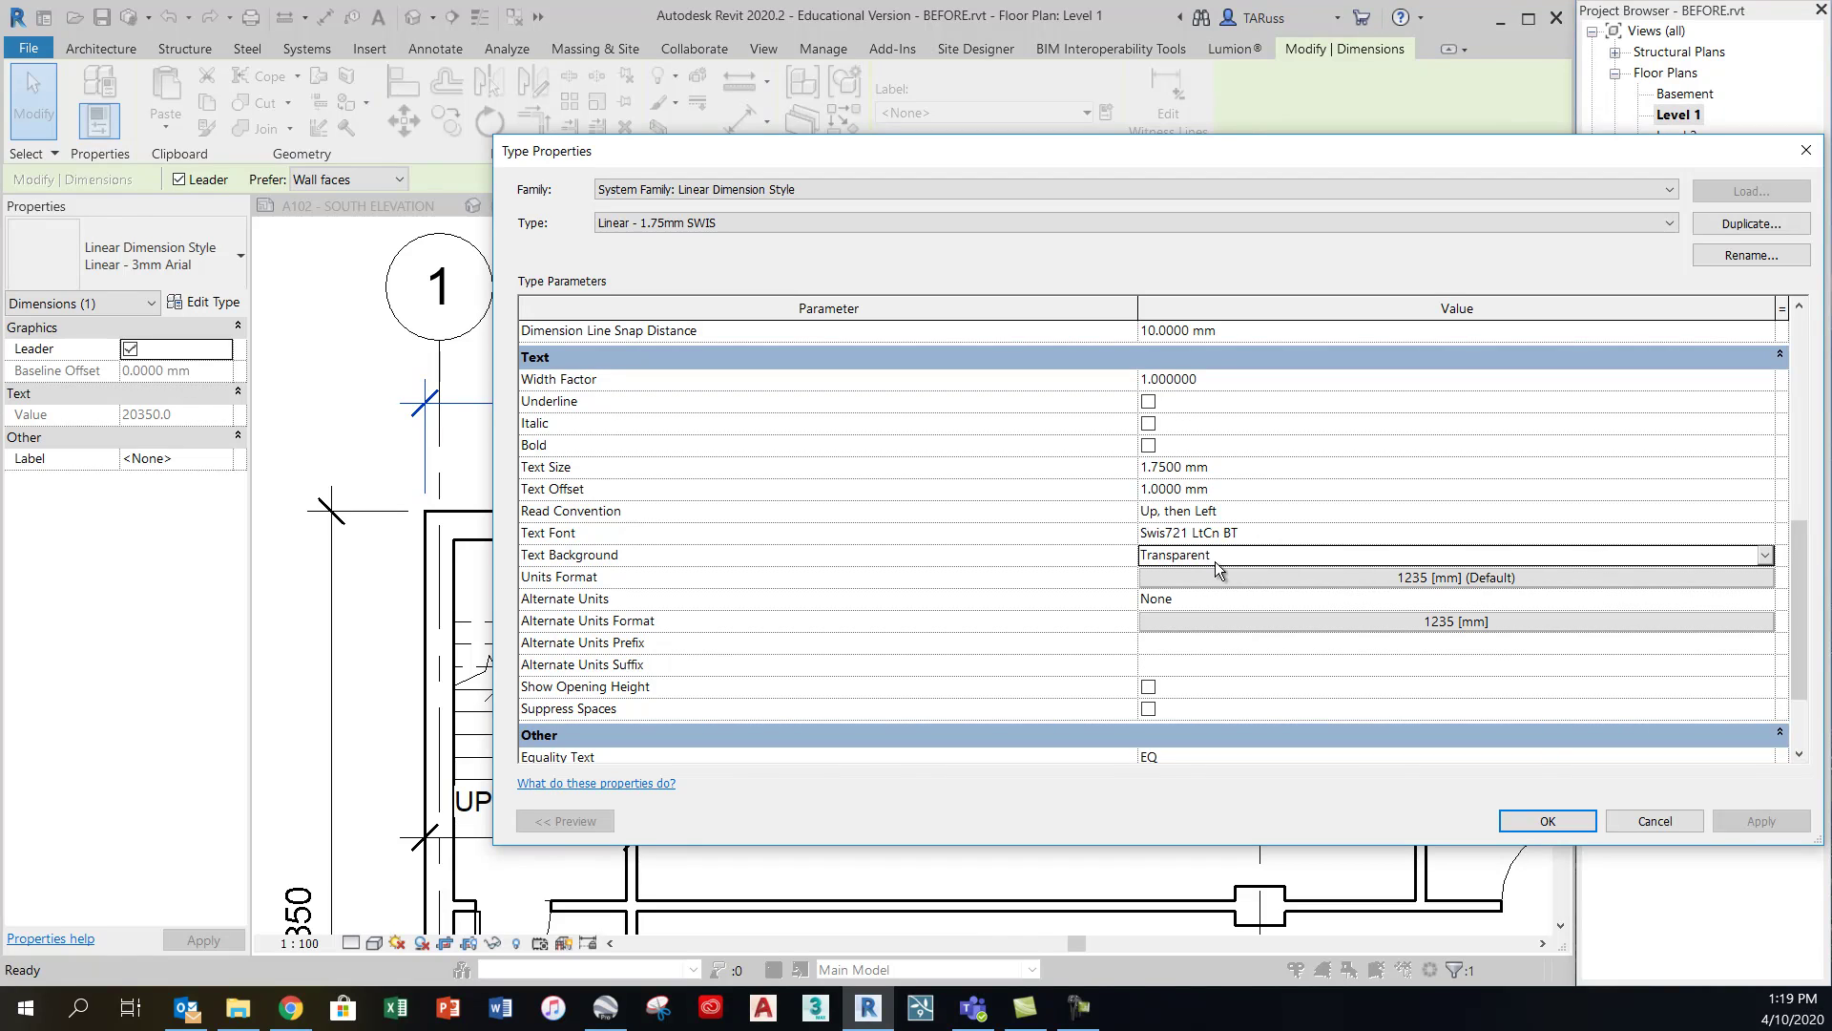
Set the dimension line extension, witness line gap to element and witness line extension to 1 mm each, and save the type
drag(1800, 647, 1807, 434)
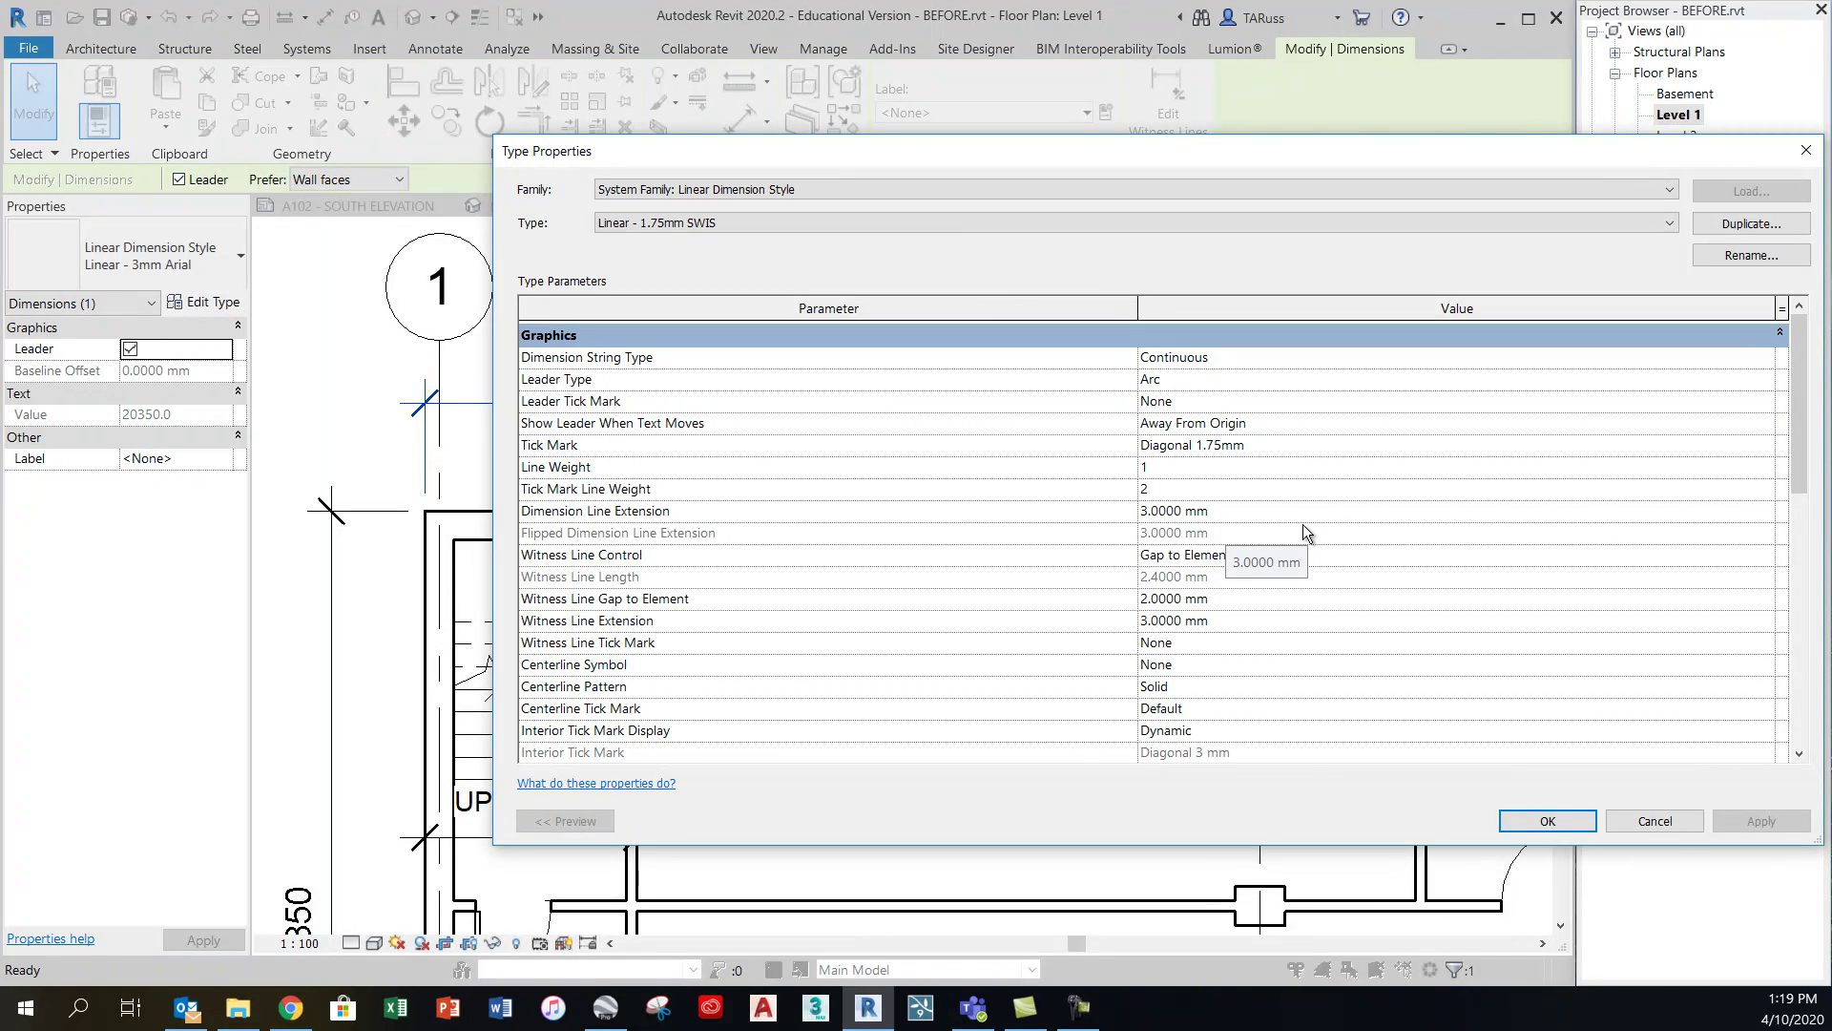
click(1275, 509)
text(1)
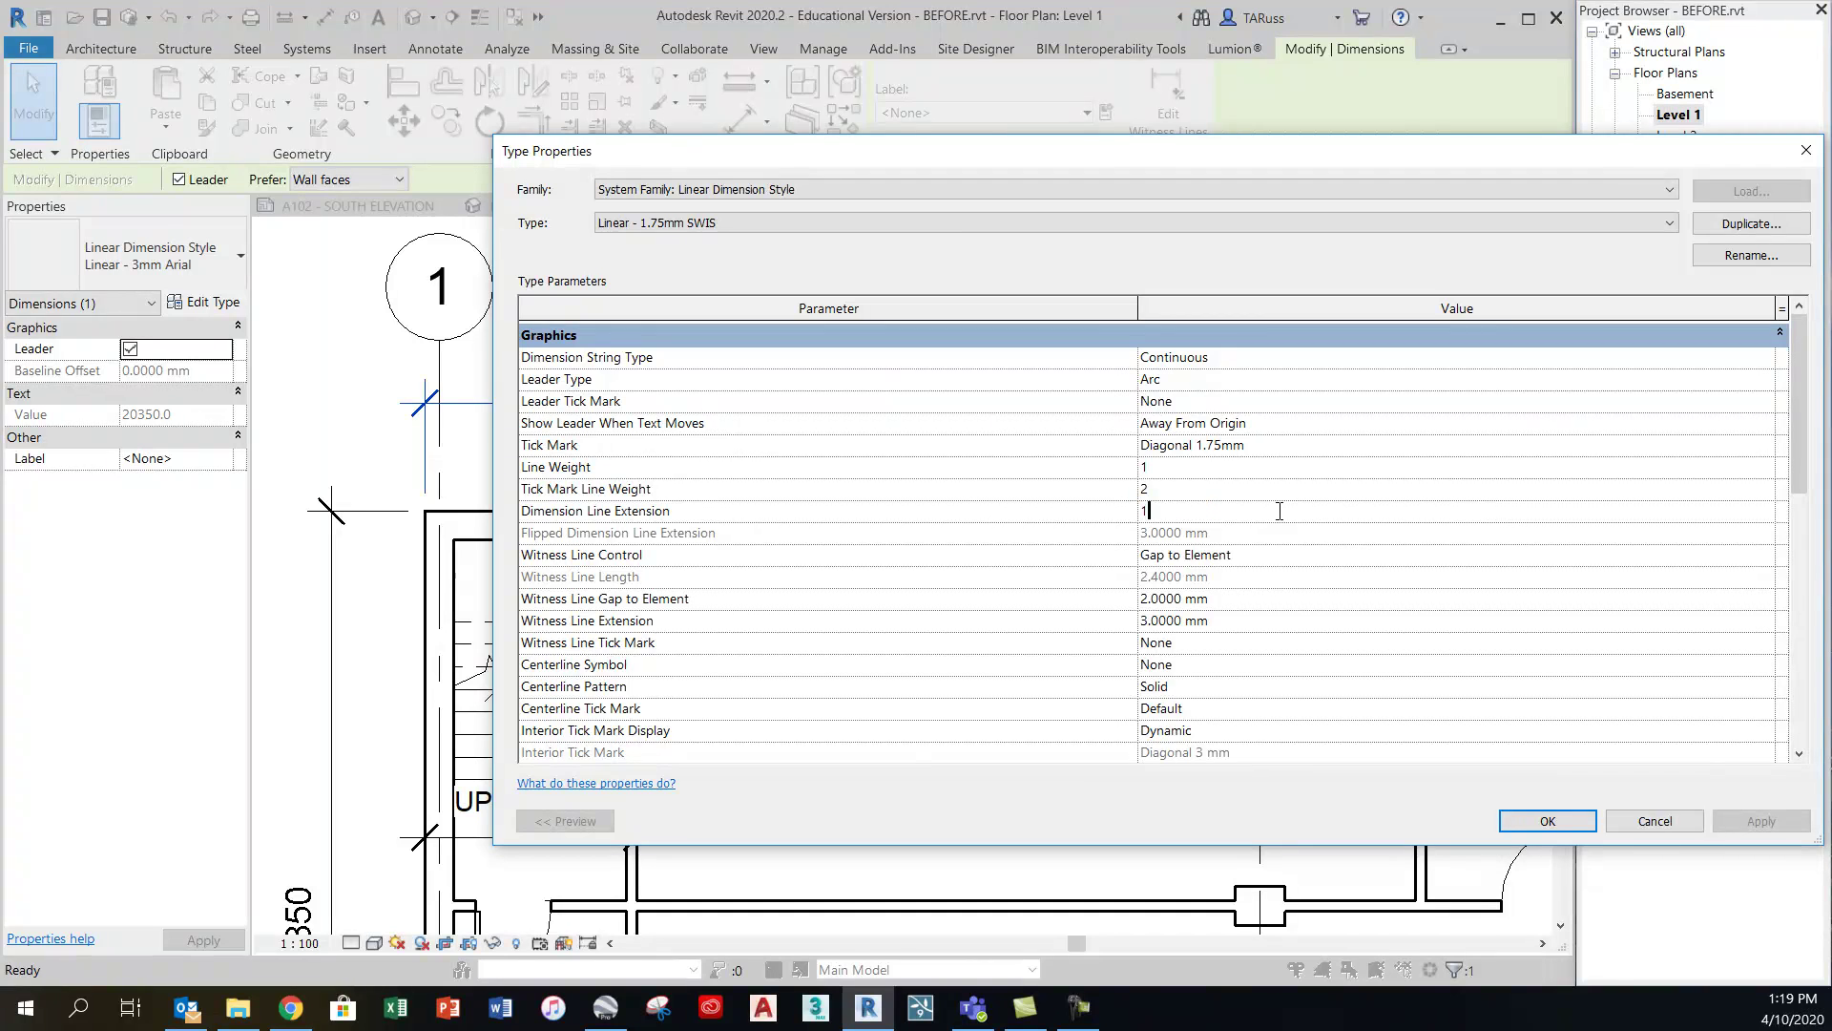
click(1254, 597)
text(1)
key(Return)
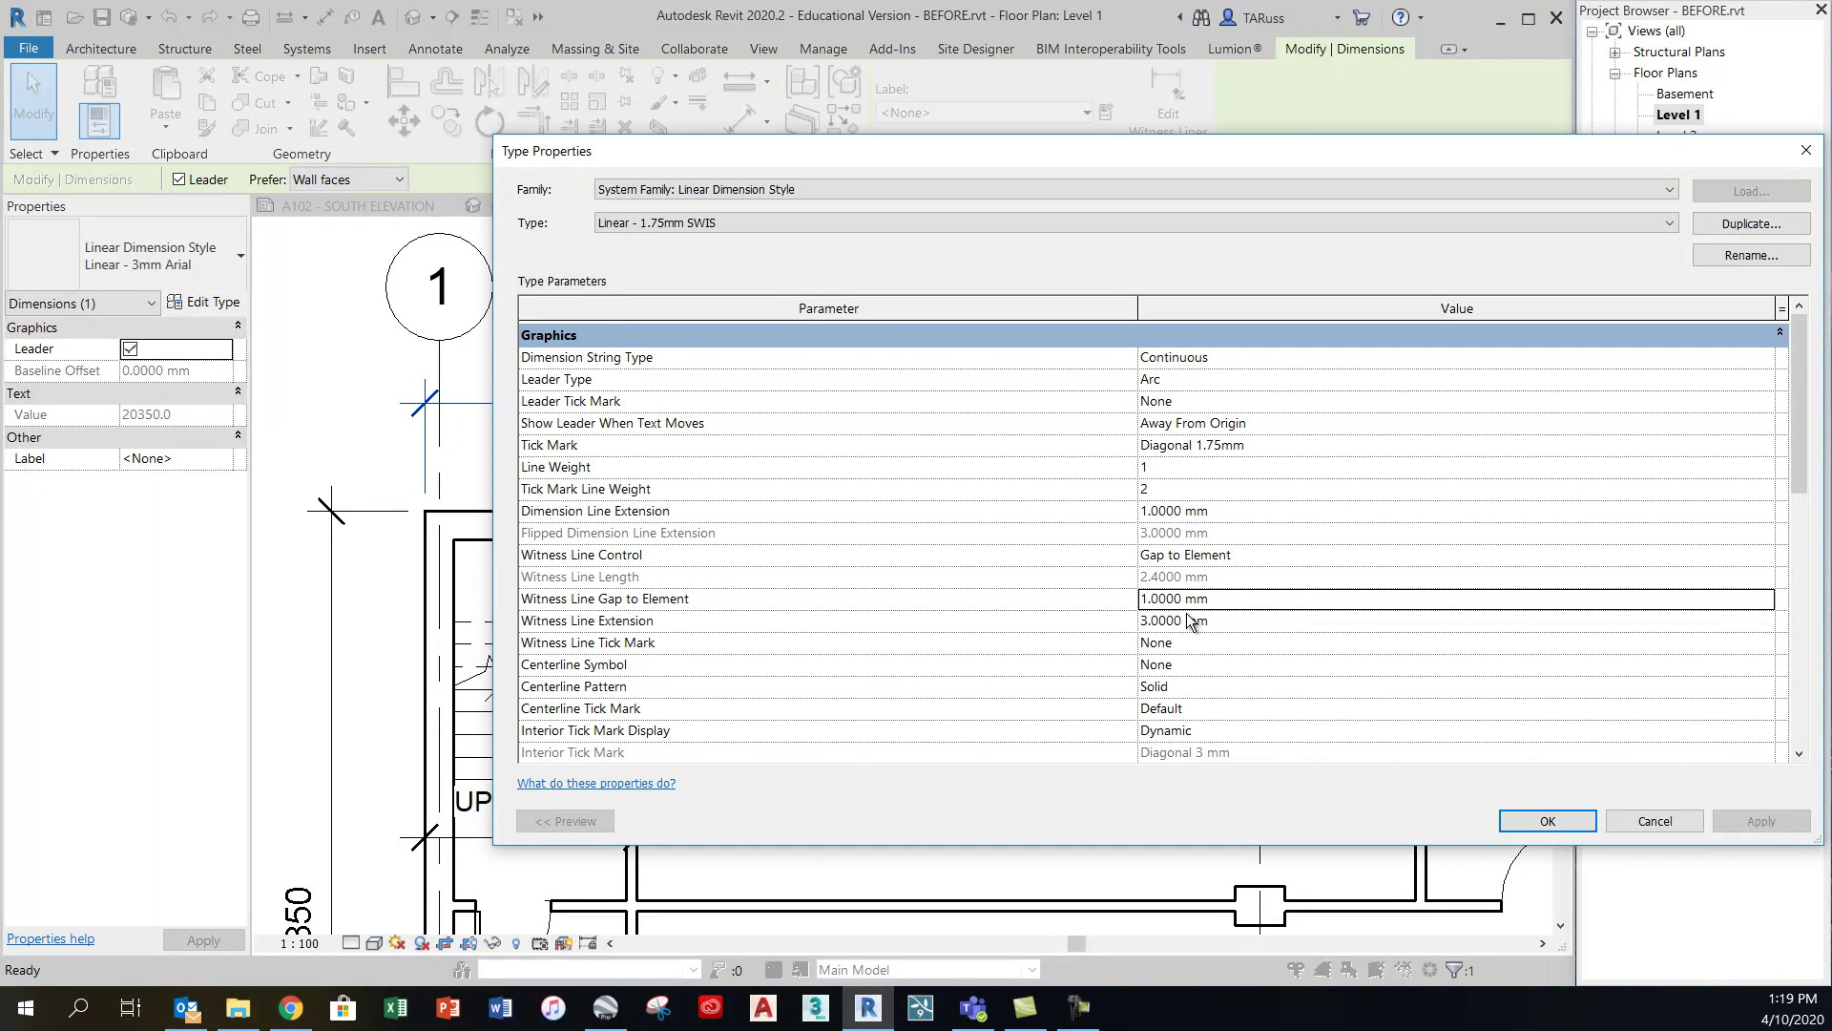
click(1270, 621)
text(1)
key(Return)
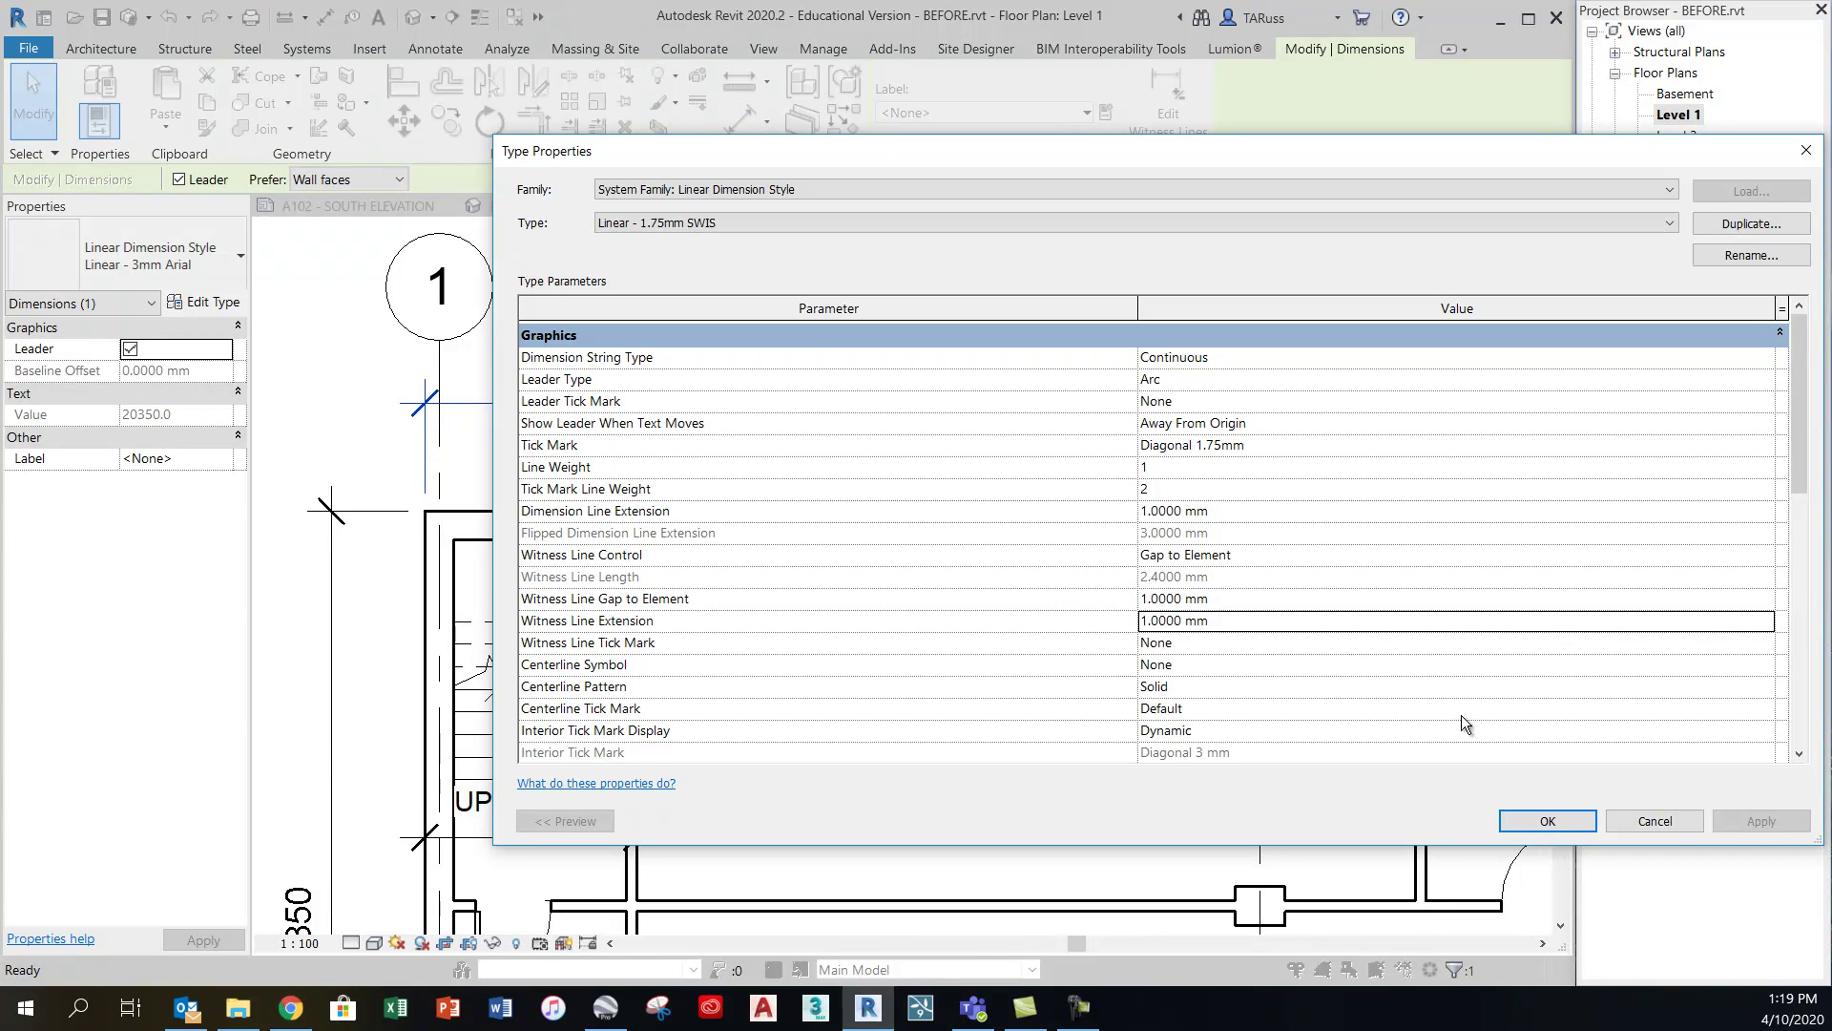
click(1525, 823)
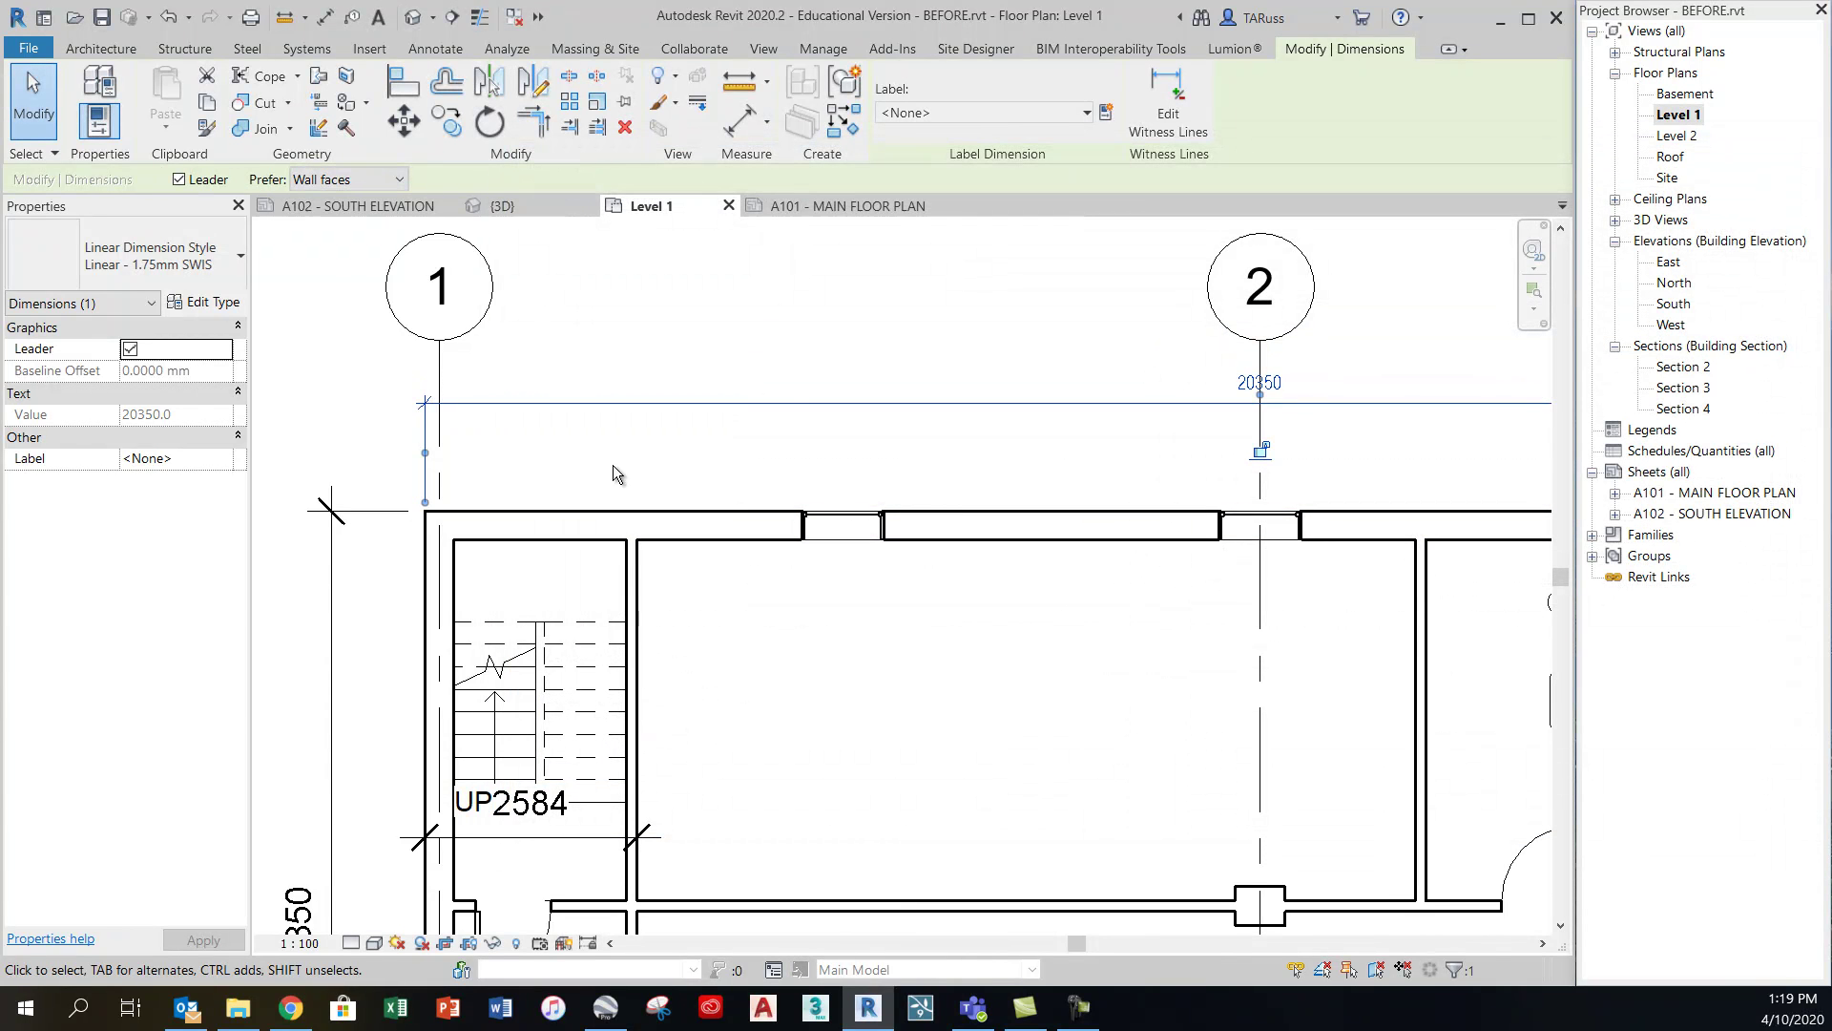
Examine the restyled overall horizontal dimension above the plan, checking its text, tick marks and witness lines up close
click(863, 306)
scroll(798, 416, down, 3)
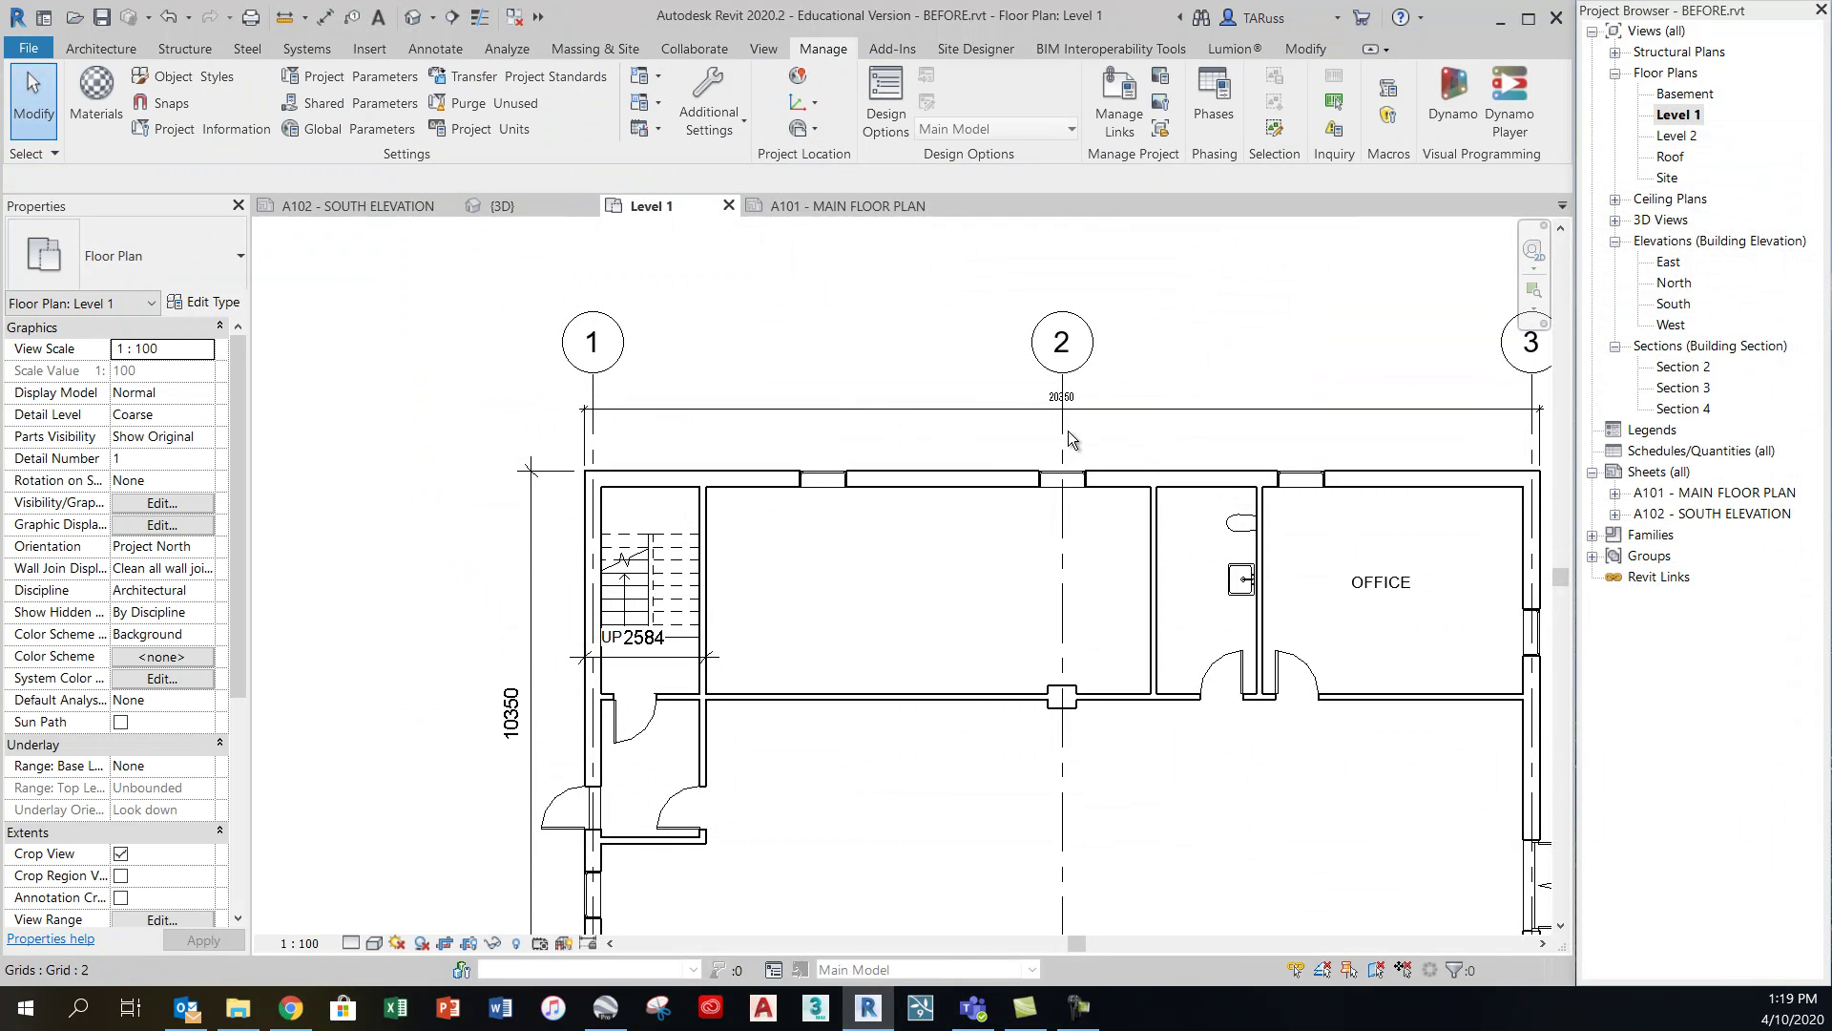
scroll(1062, 433, up, 4)
scroll(1107, 450, down, 2)
click(1113, 430)
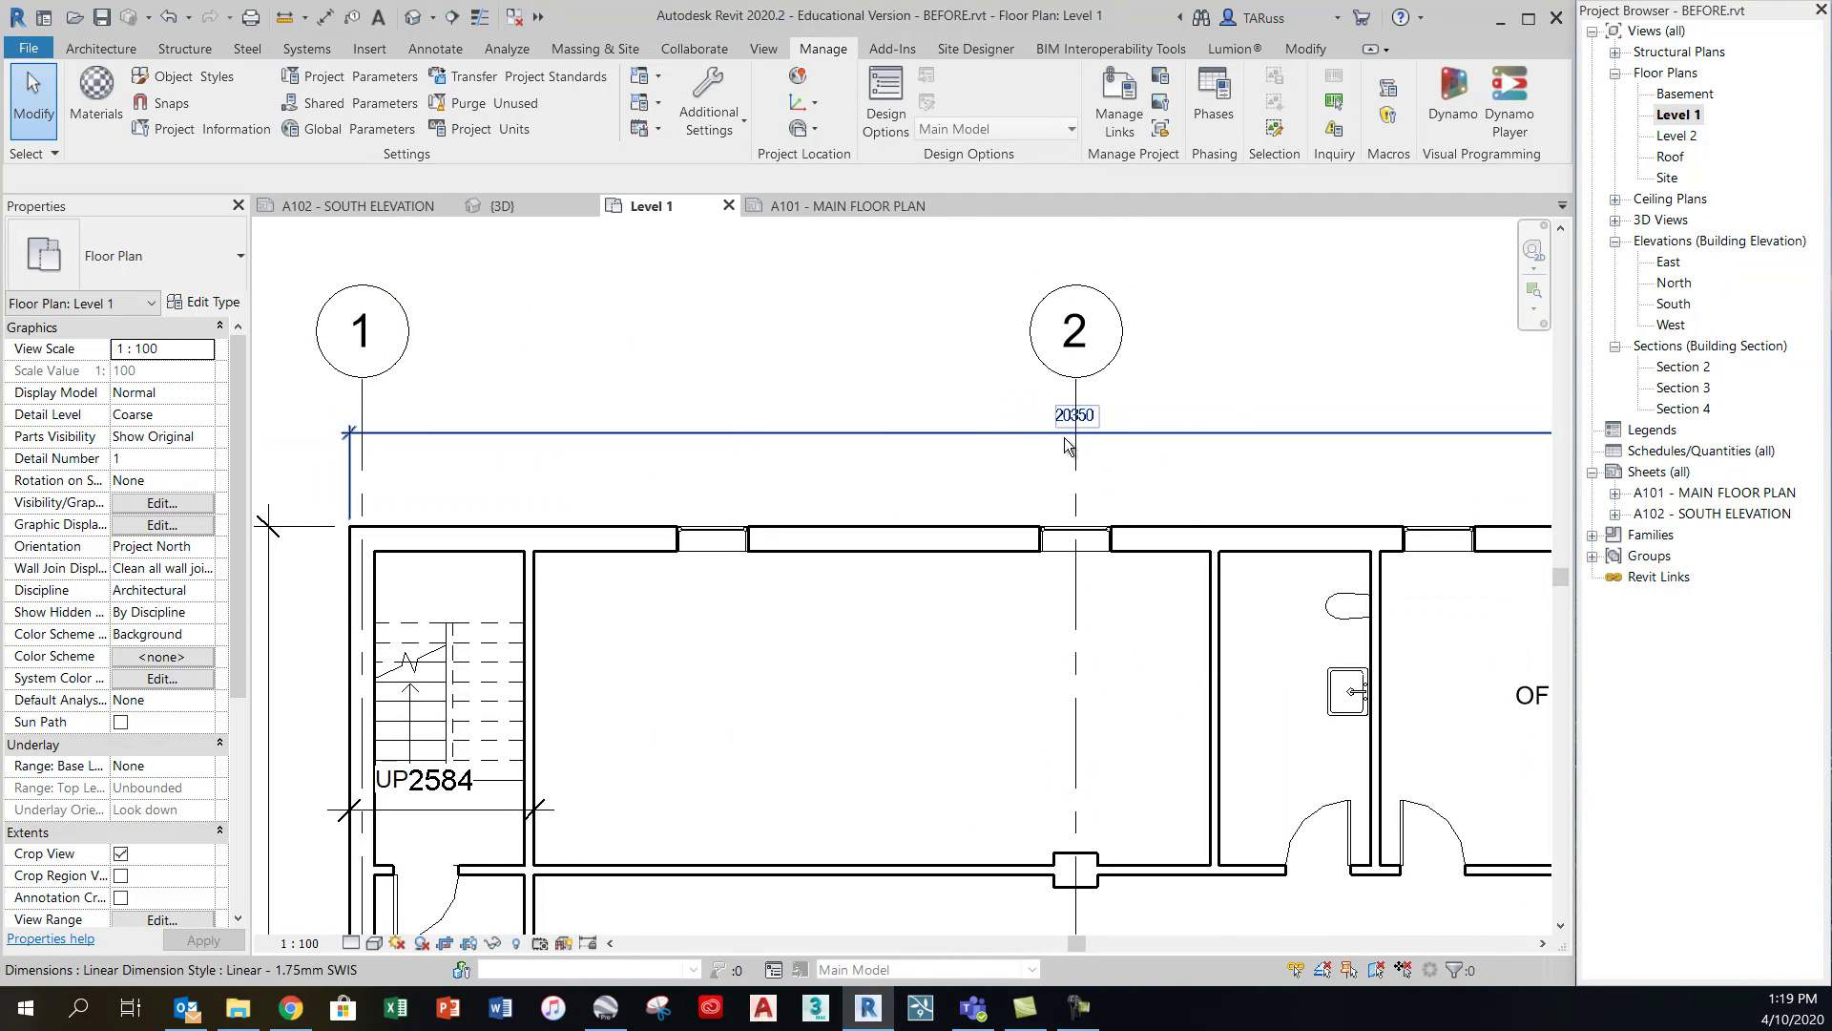
scroll(534, 467, up, 3)
scroll(553, 478, up, 1)
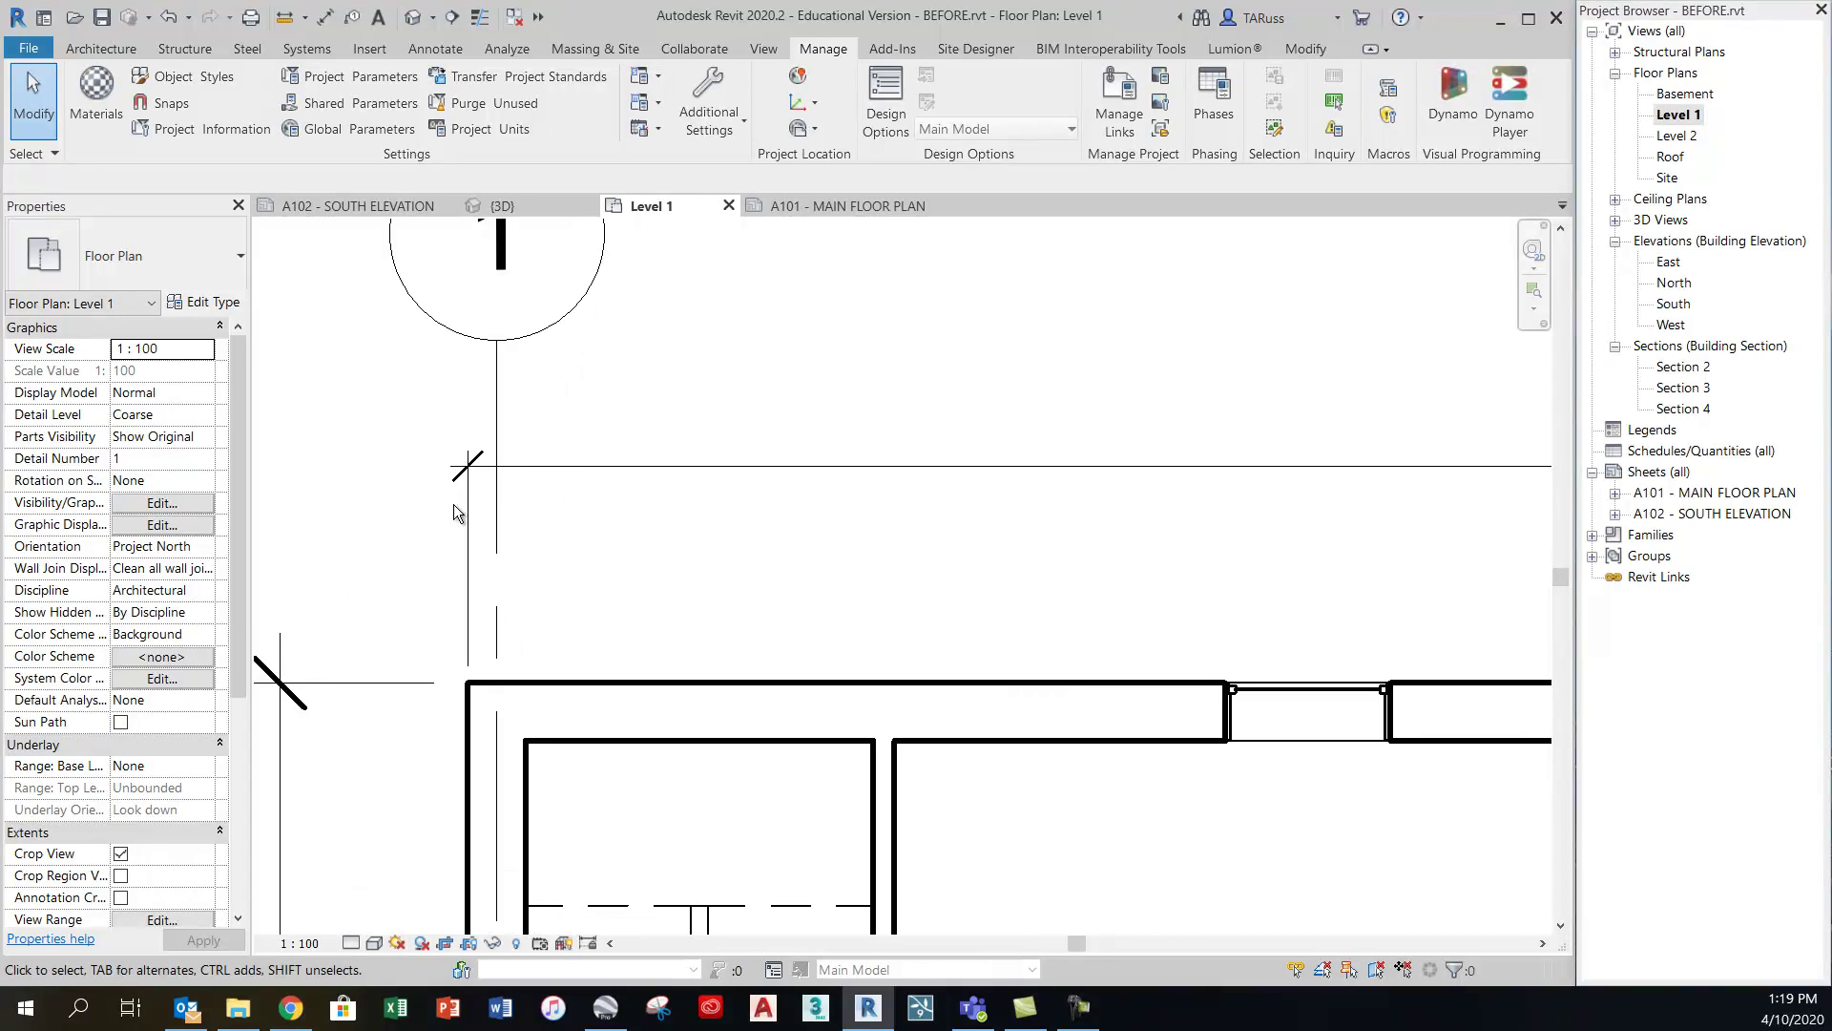
scroll(386, 439, down, 1)
scroll(386, 438, down, 1)
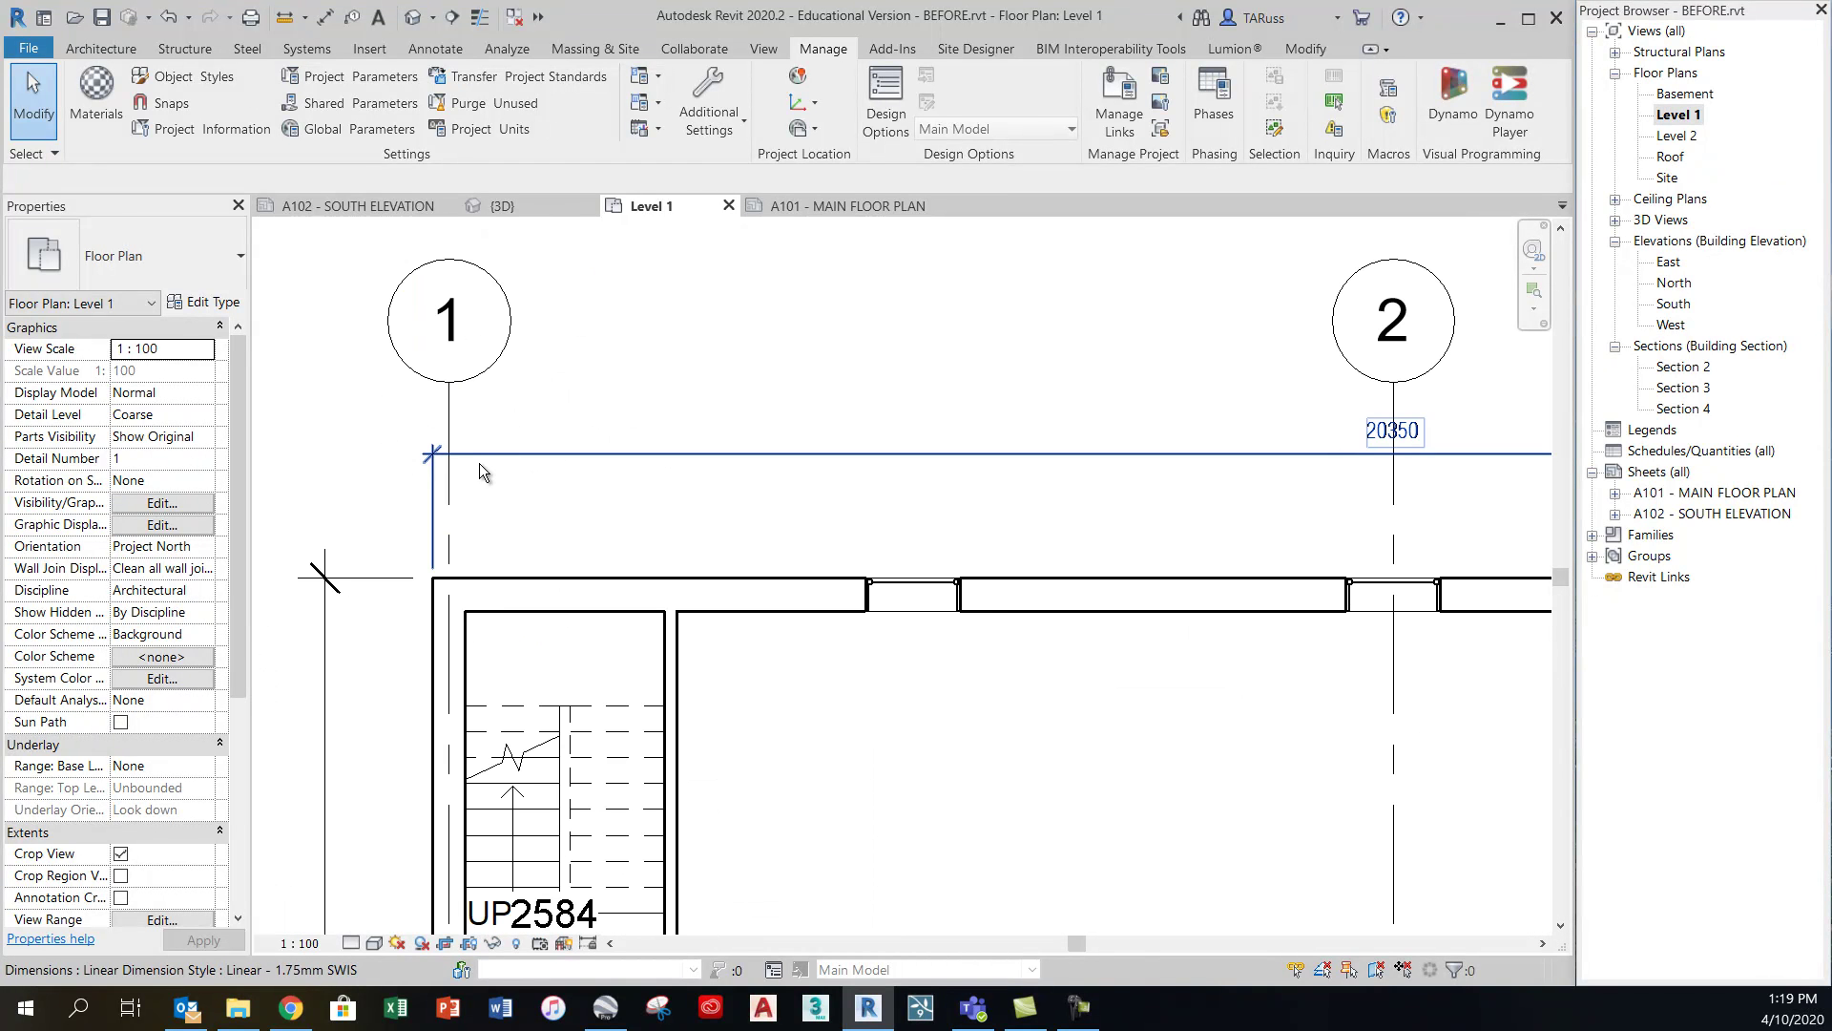
scroll(977, 500, down, 2)
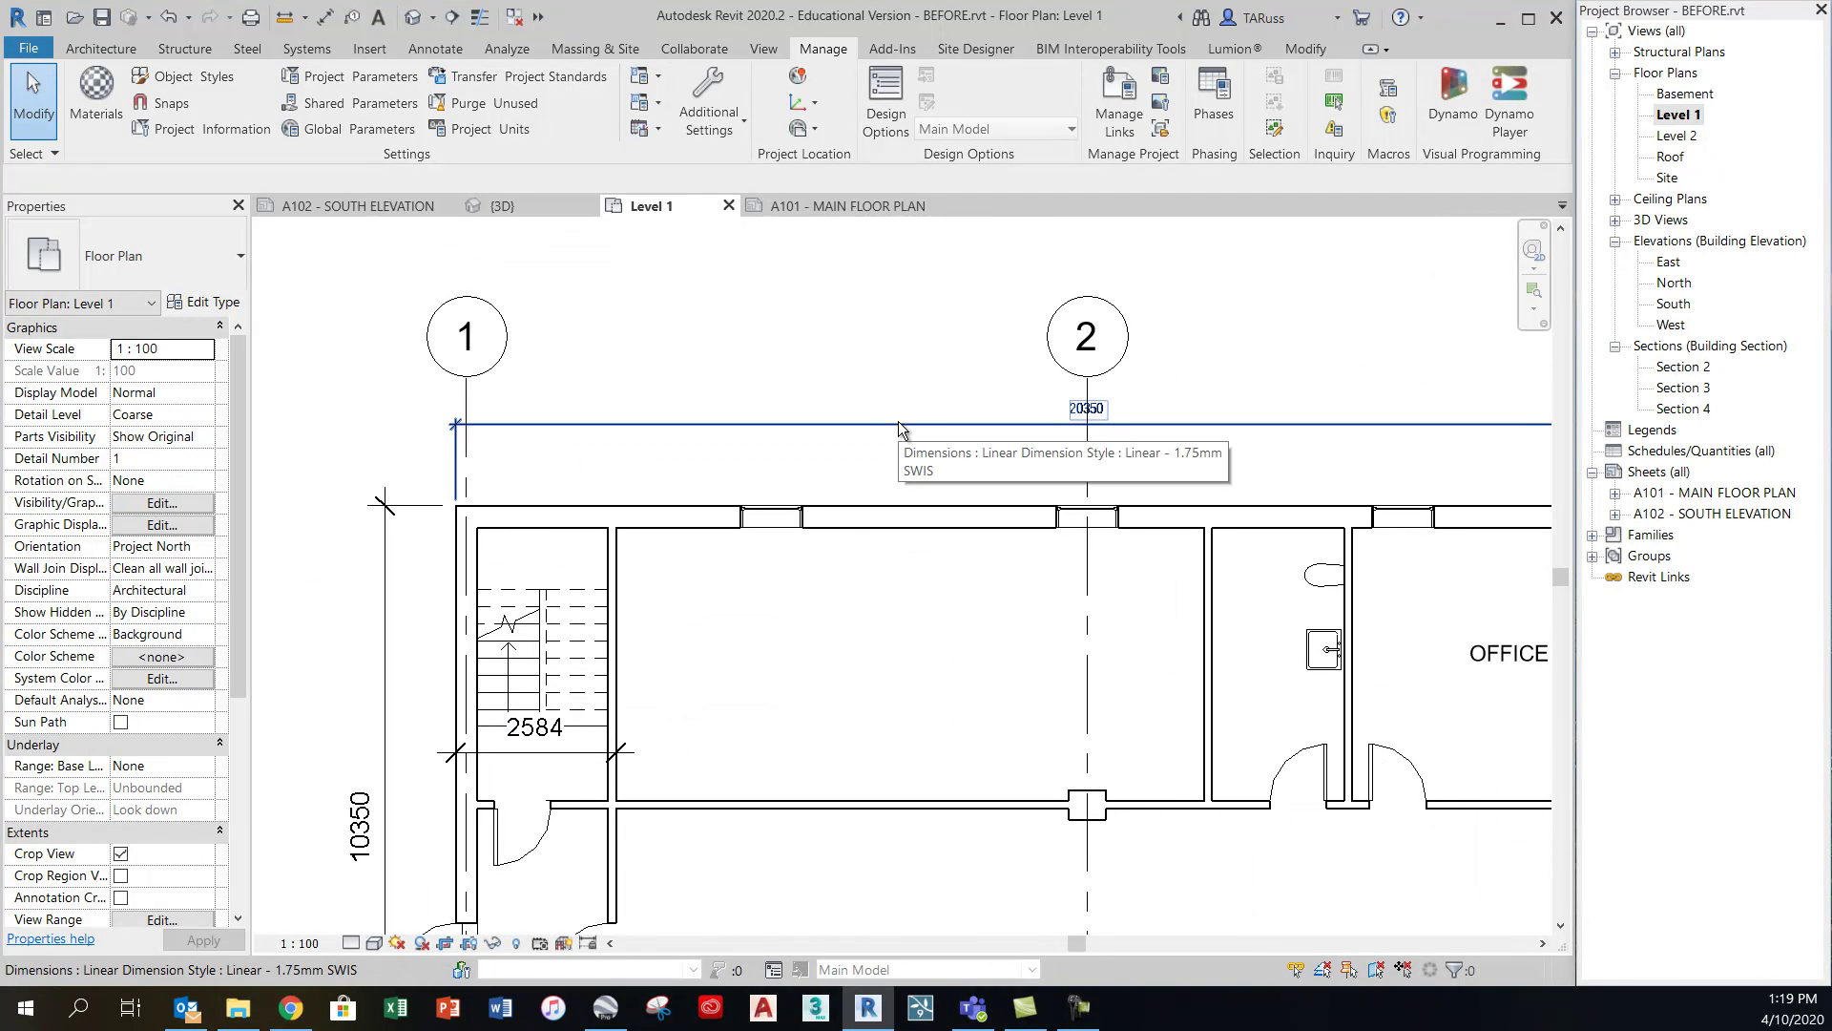
scroll(954, 370, down, 2)
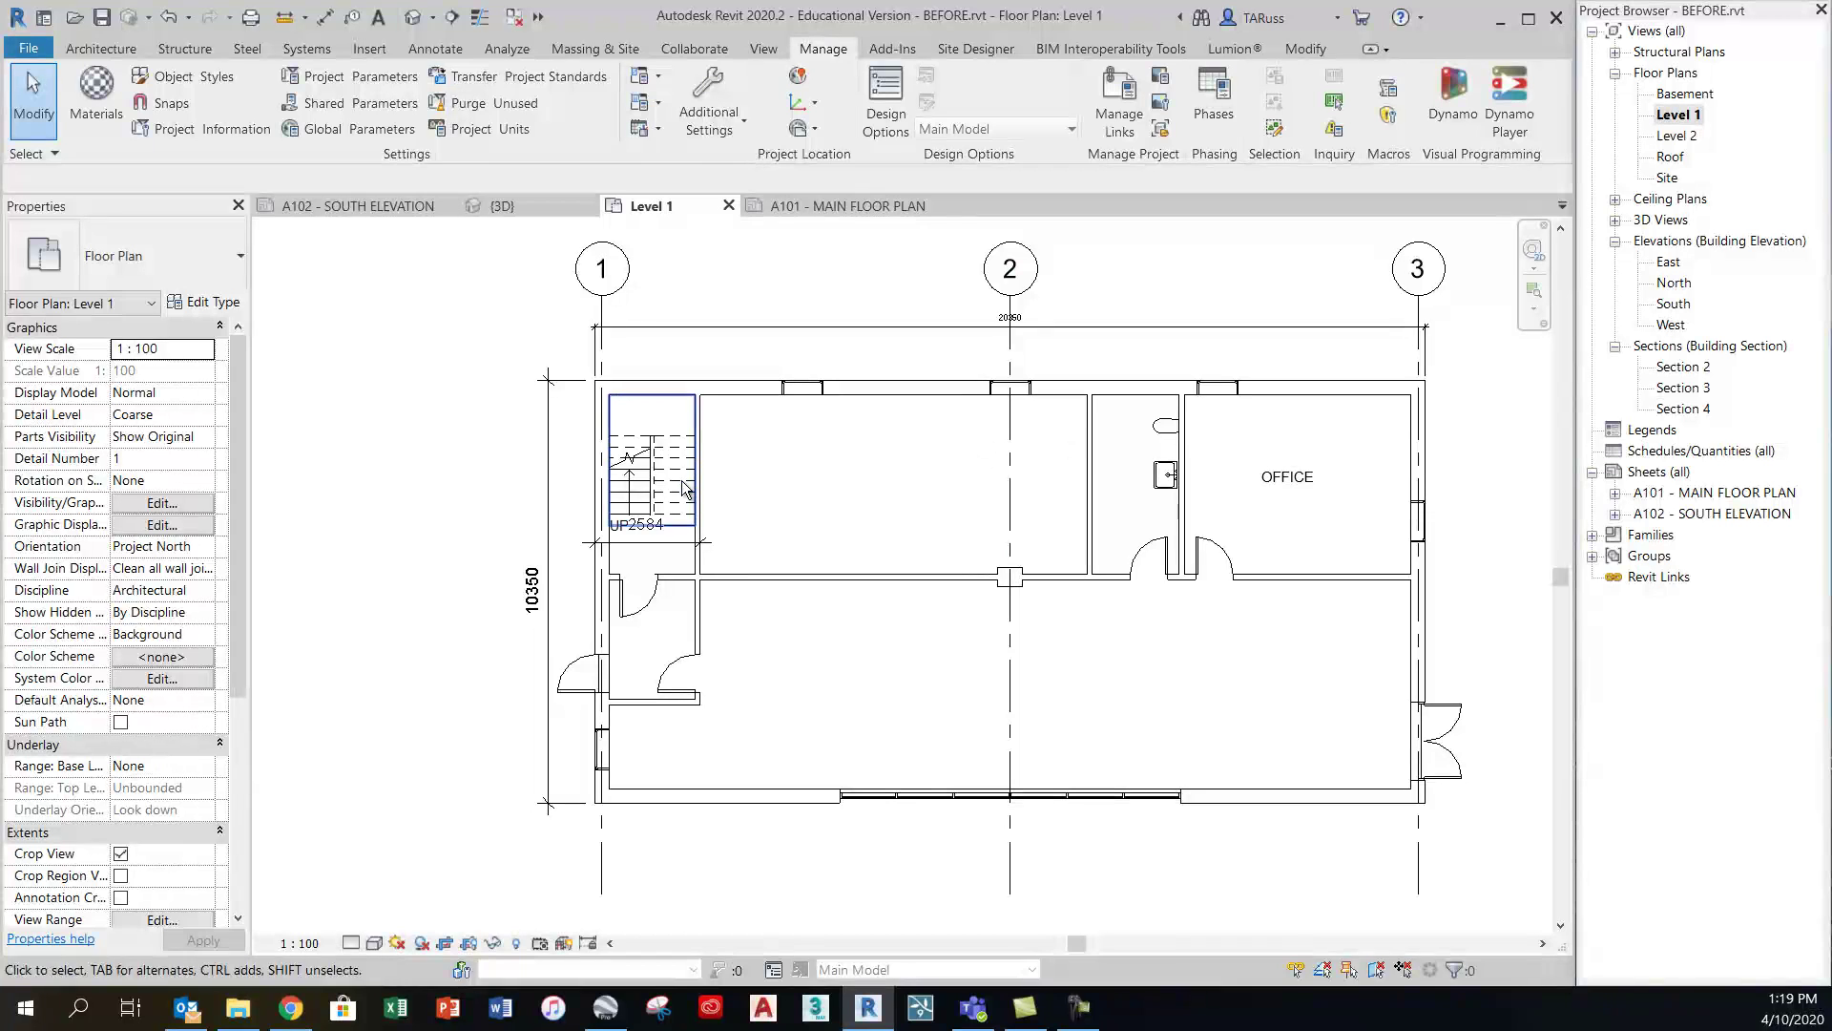
Switch the overall vertical dimension beside grid 1 to the Linear - 1.75mm SWIS dimension type
click(551, 530)
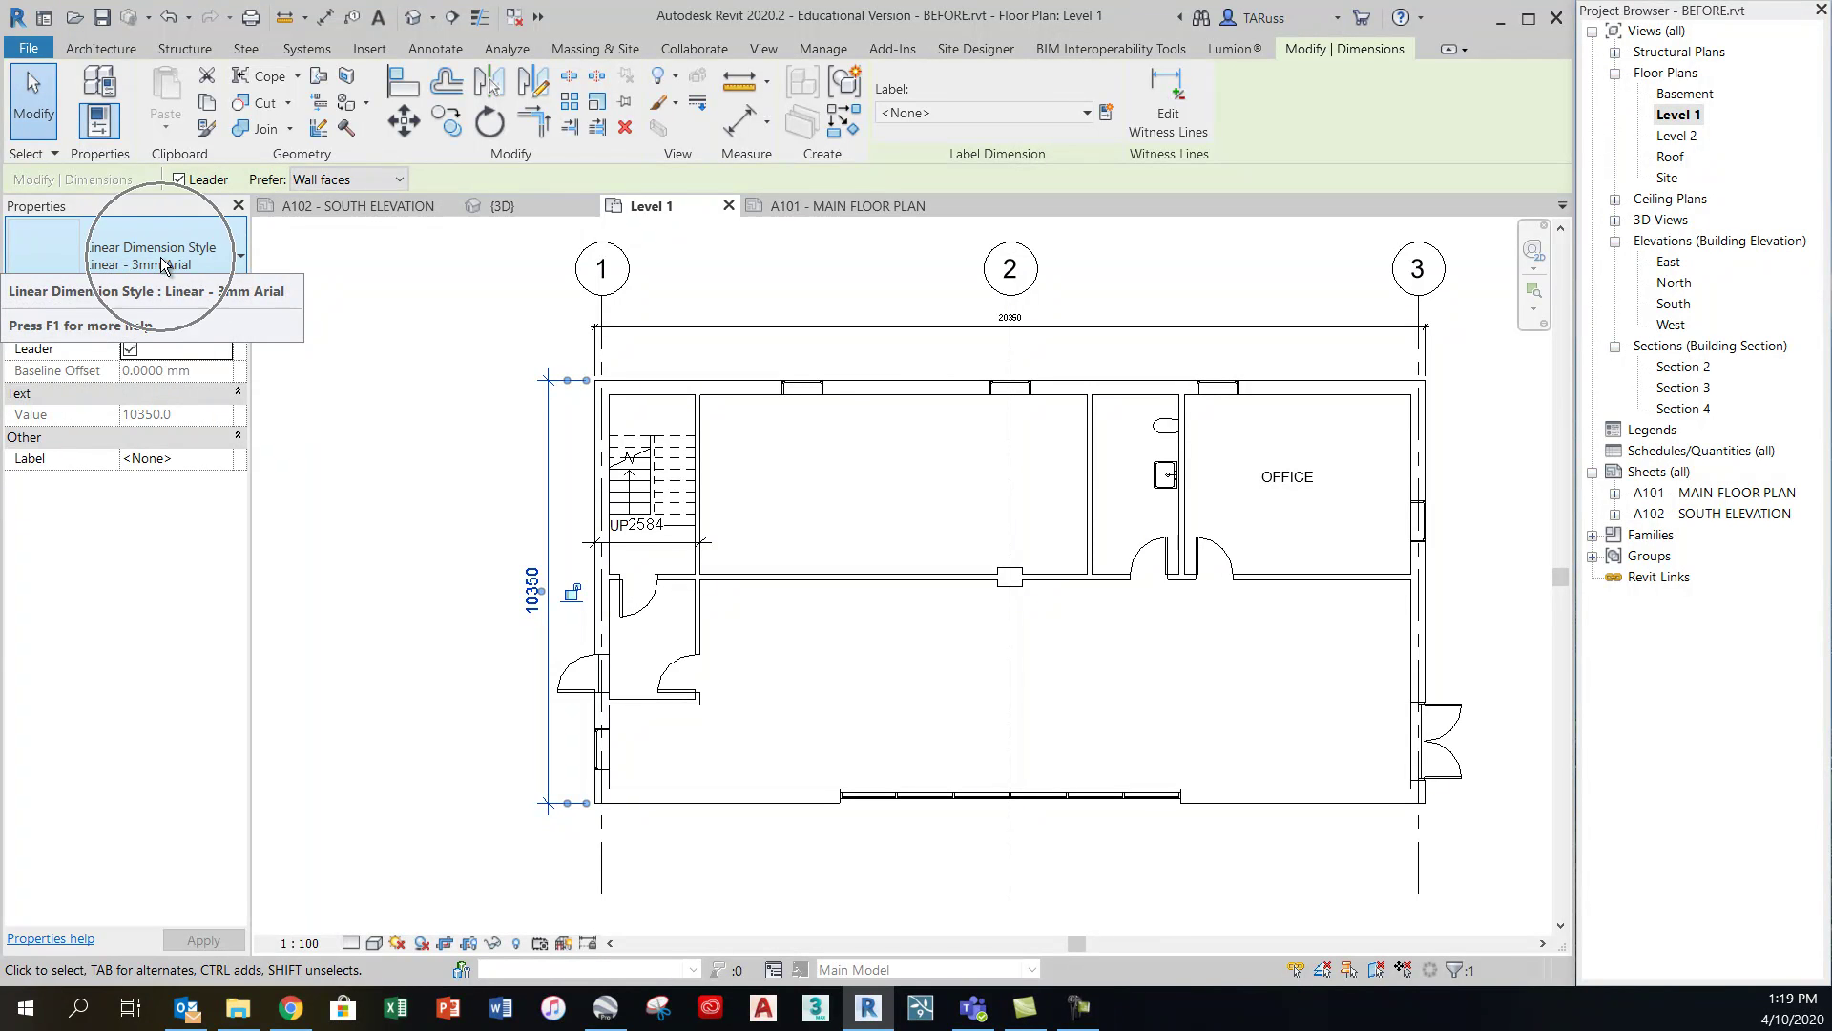
click(167, 264)
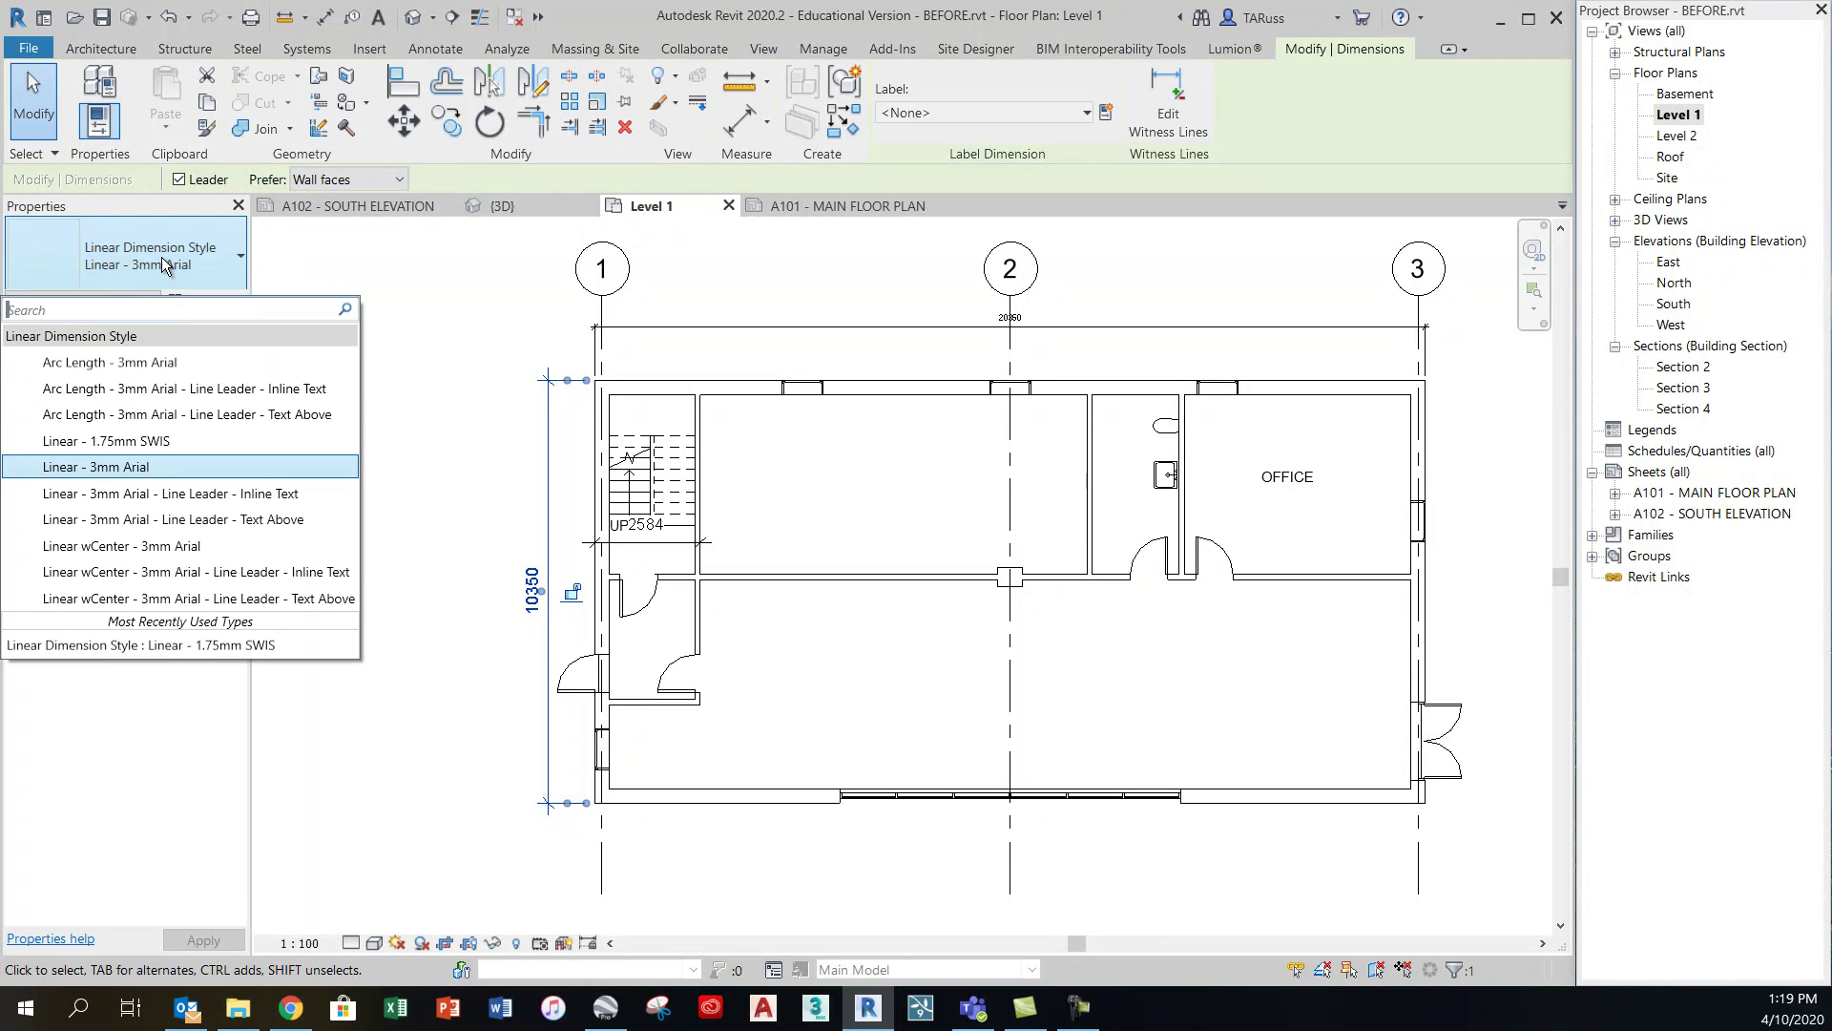
click(164, 441)
click(723, 267)
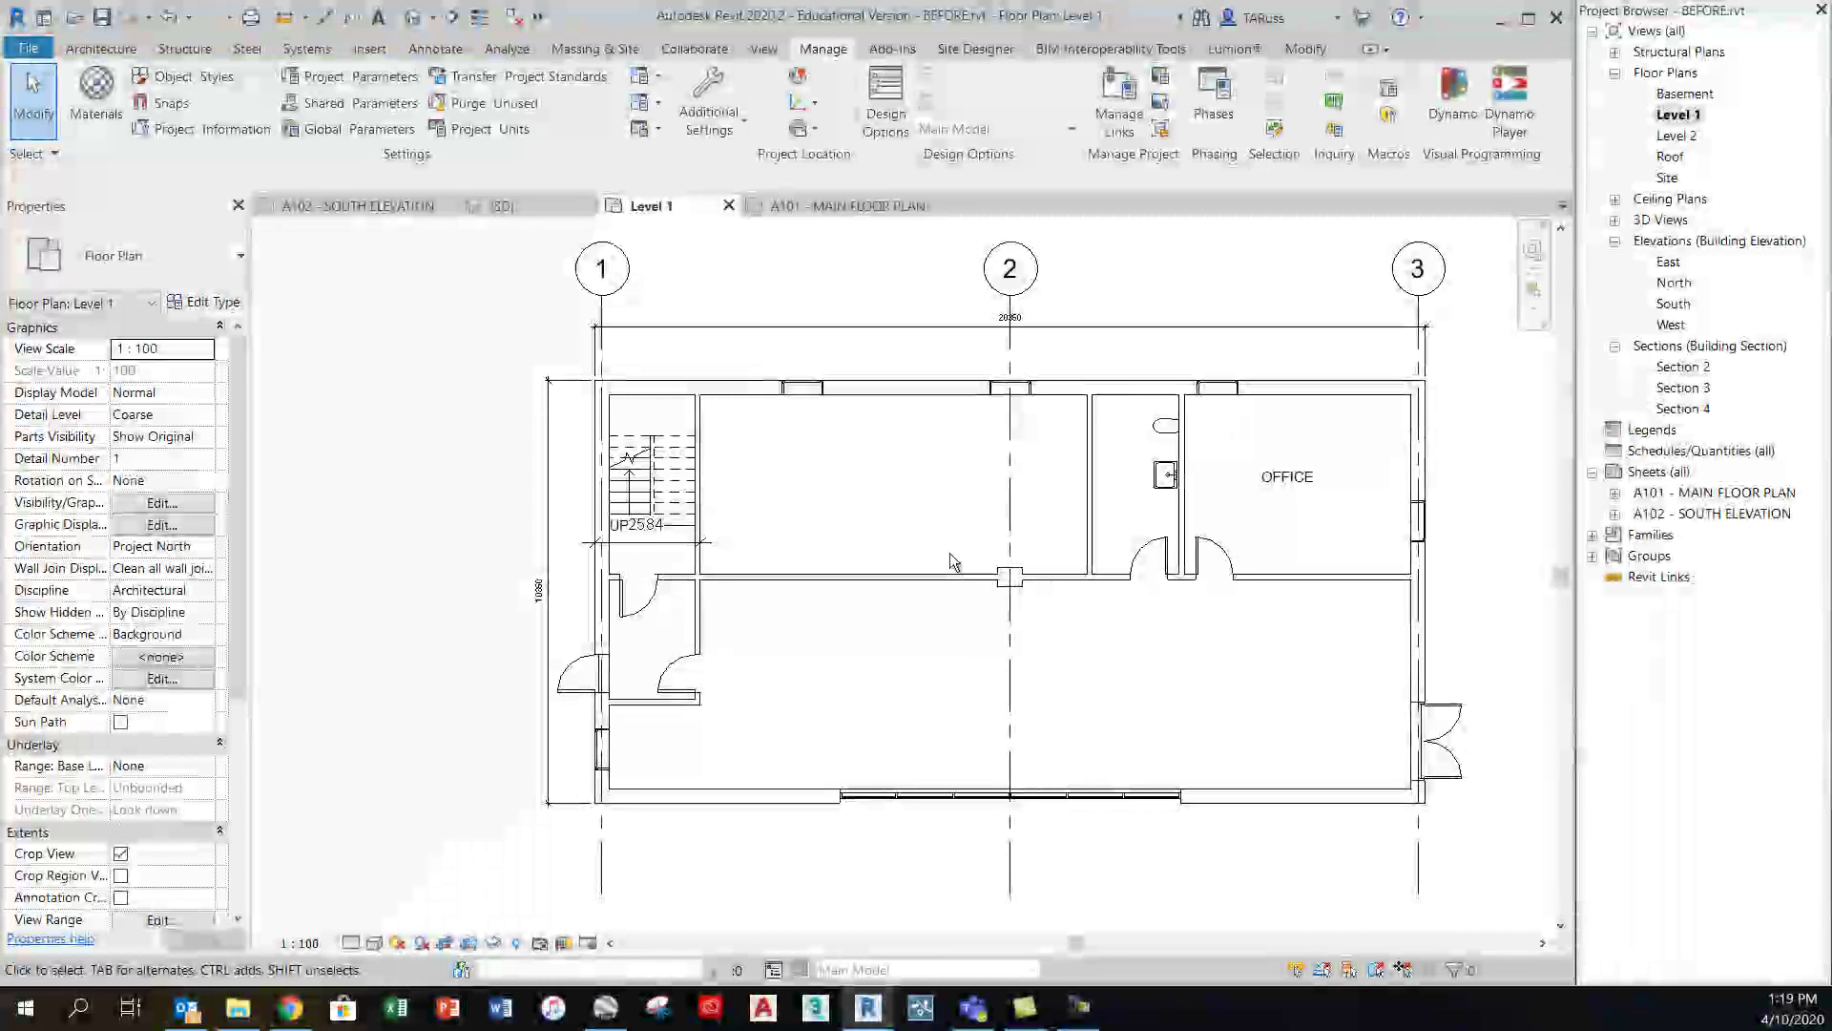
Change the stair-width dimension below the UP label to the Linear - 1.75mm SWIS dimension type
scroll(863, 317, up, 3)
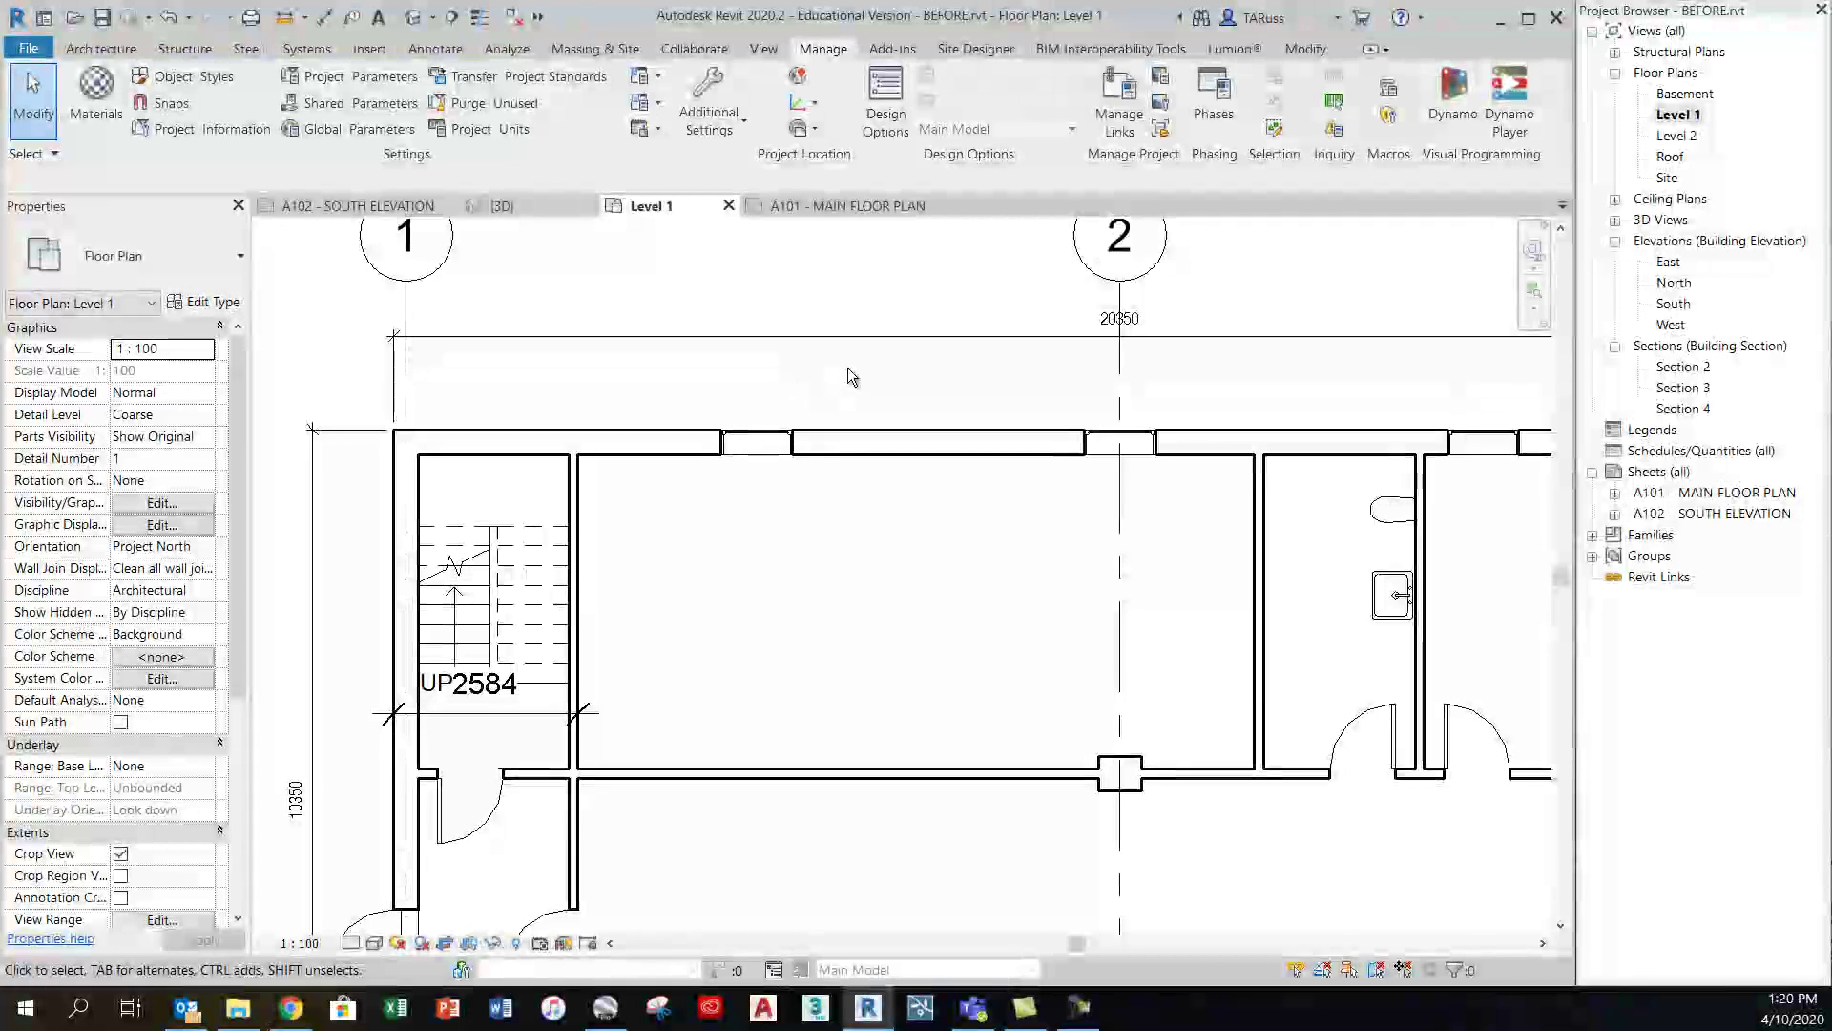
scroll(847, 368, down, 2)
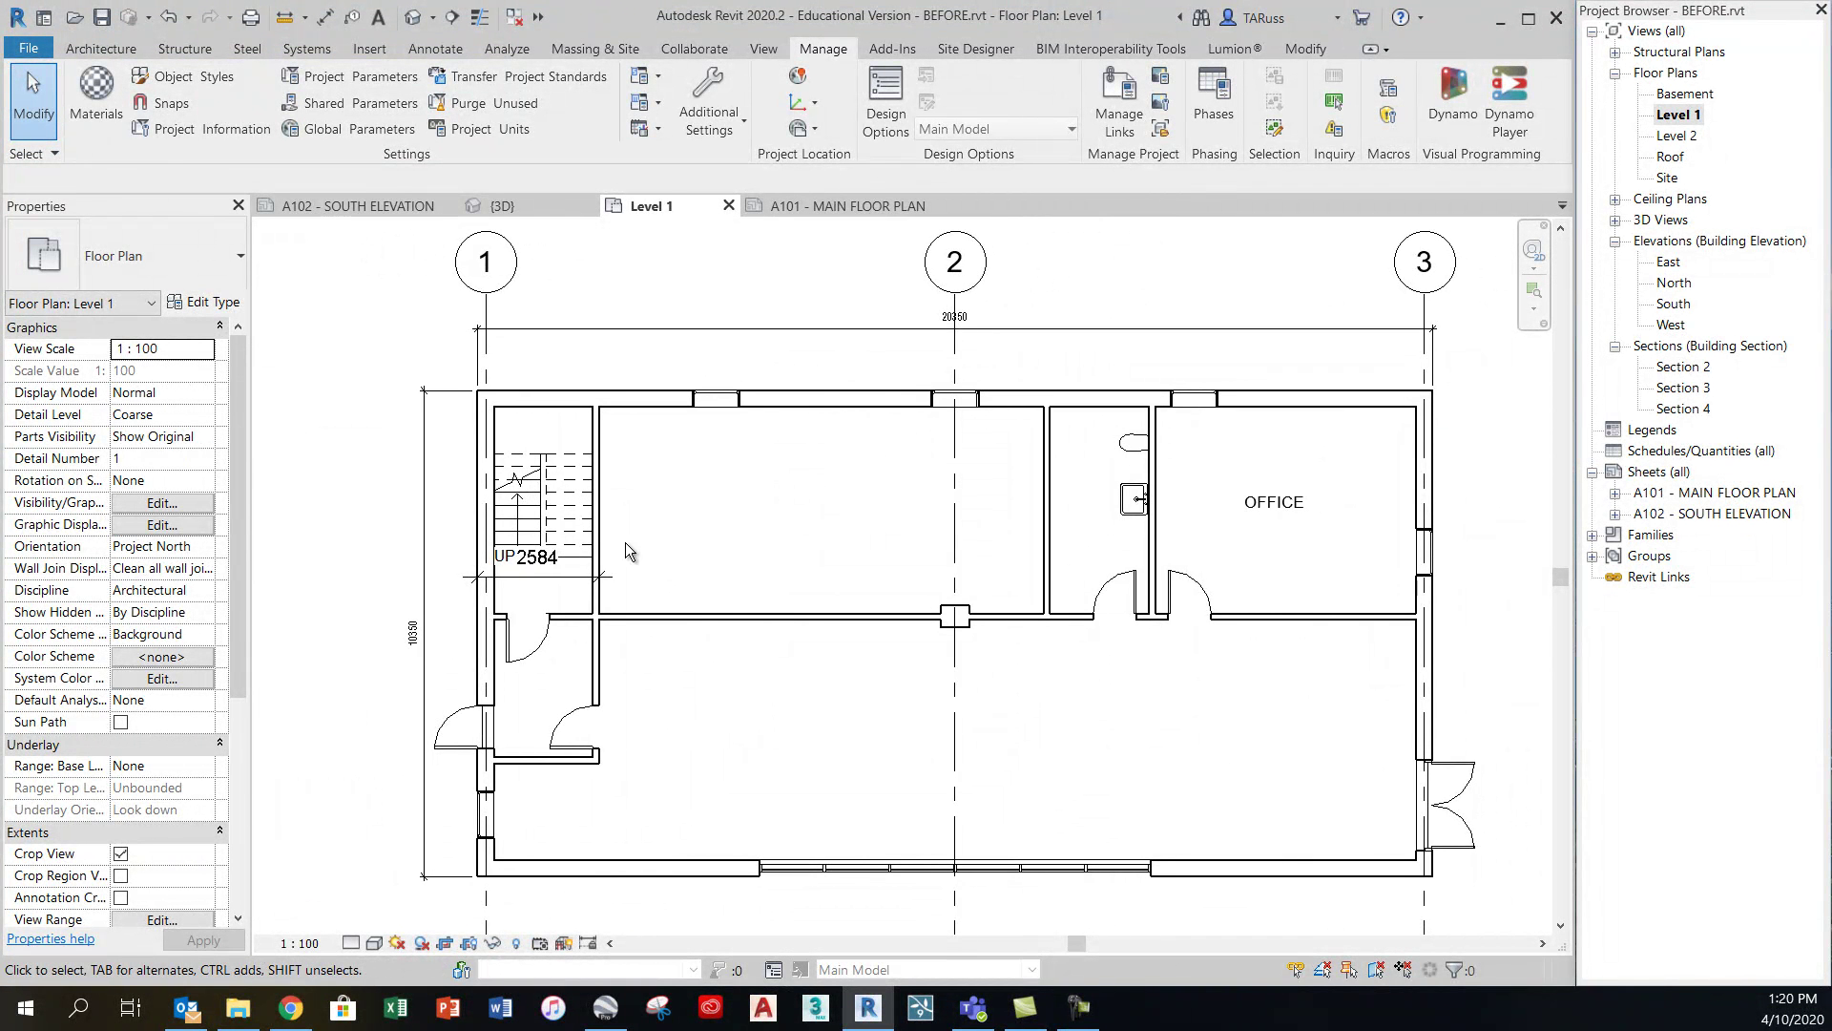
scroll(480, 569, up, 3)
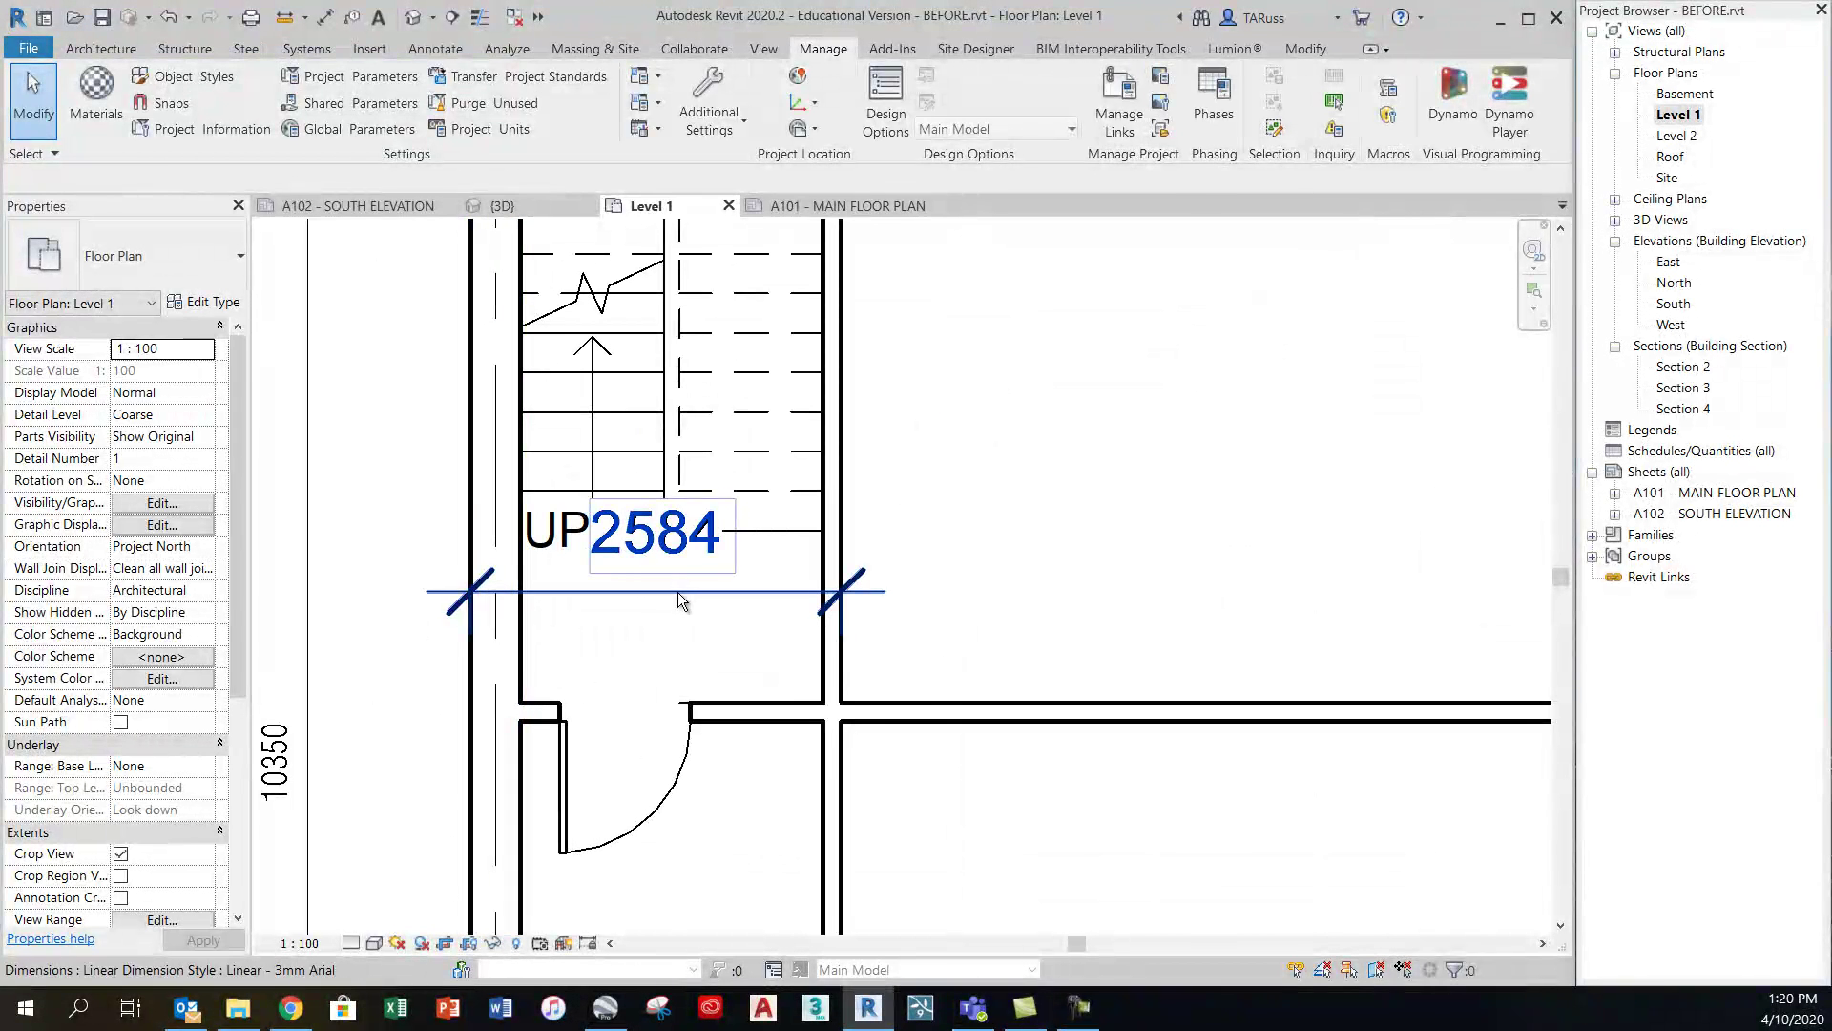
click(679, 594)
click(152, 256)
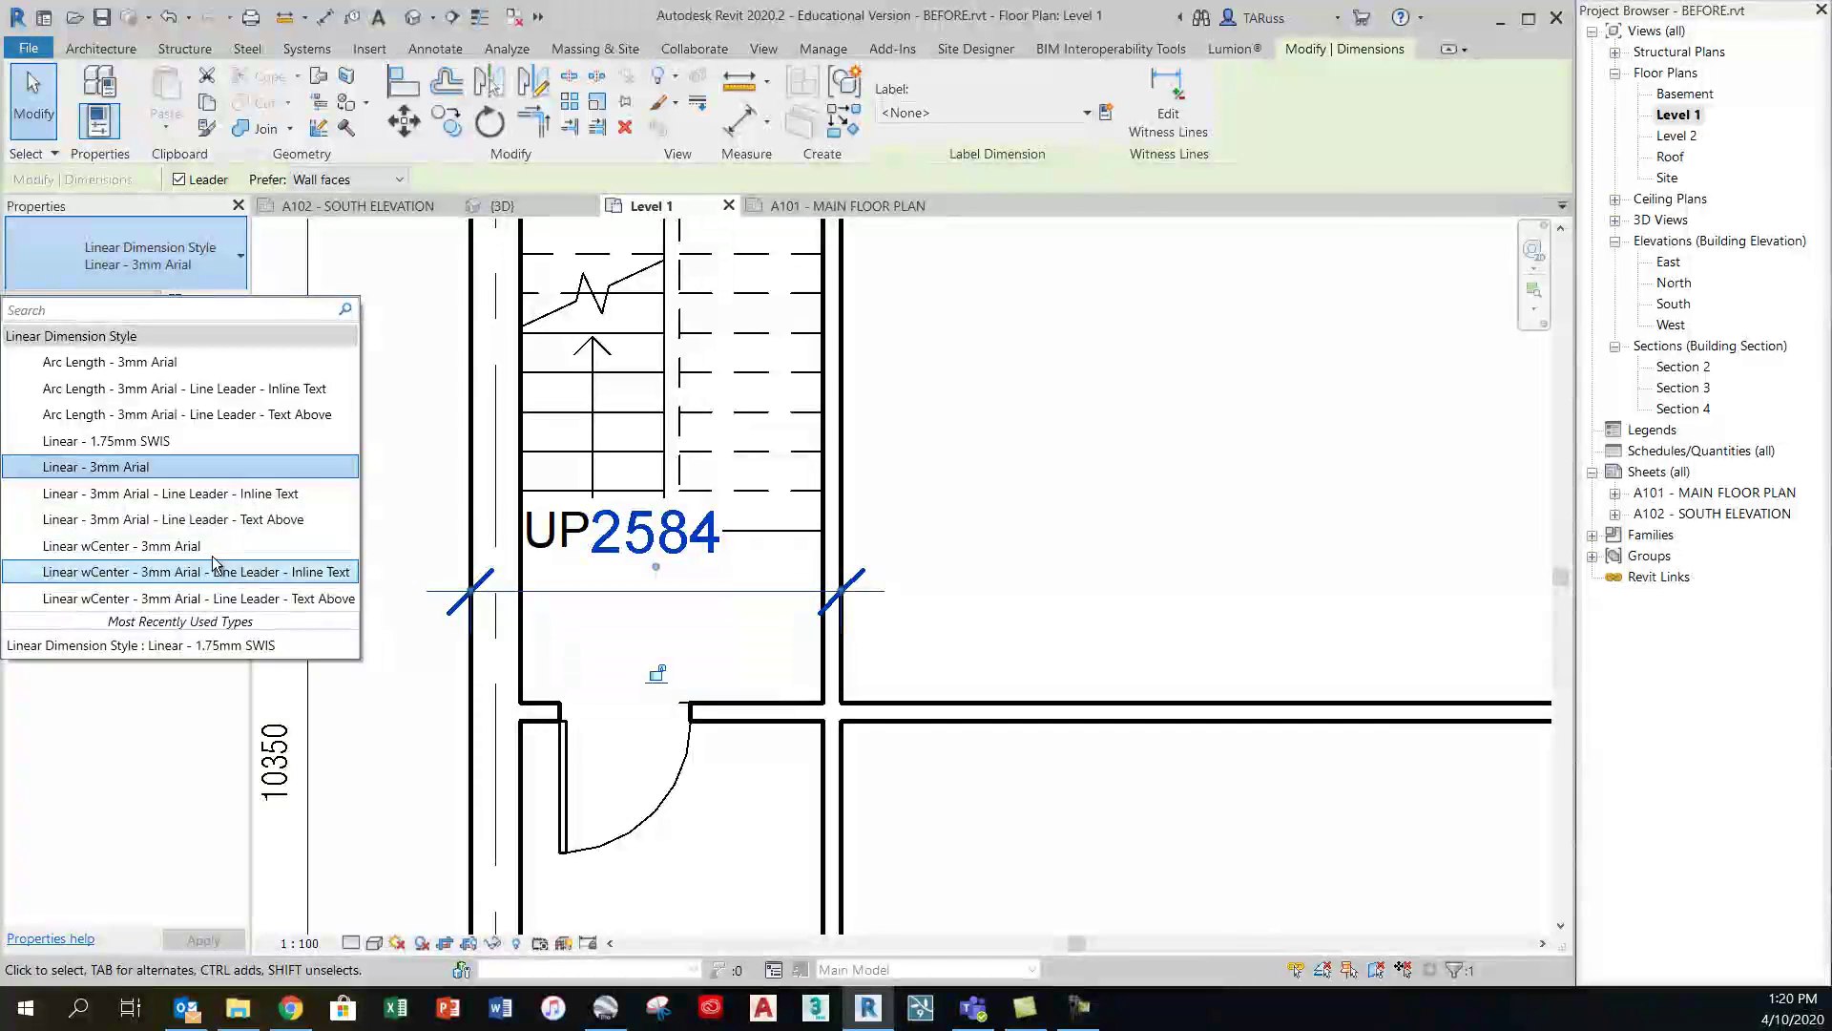
click(155, 442)
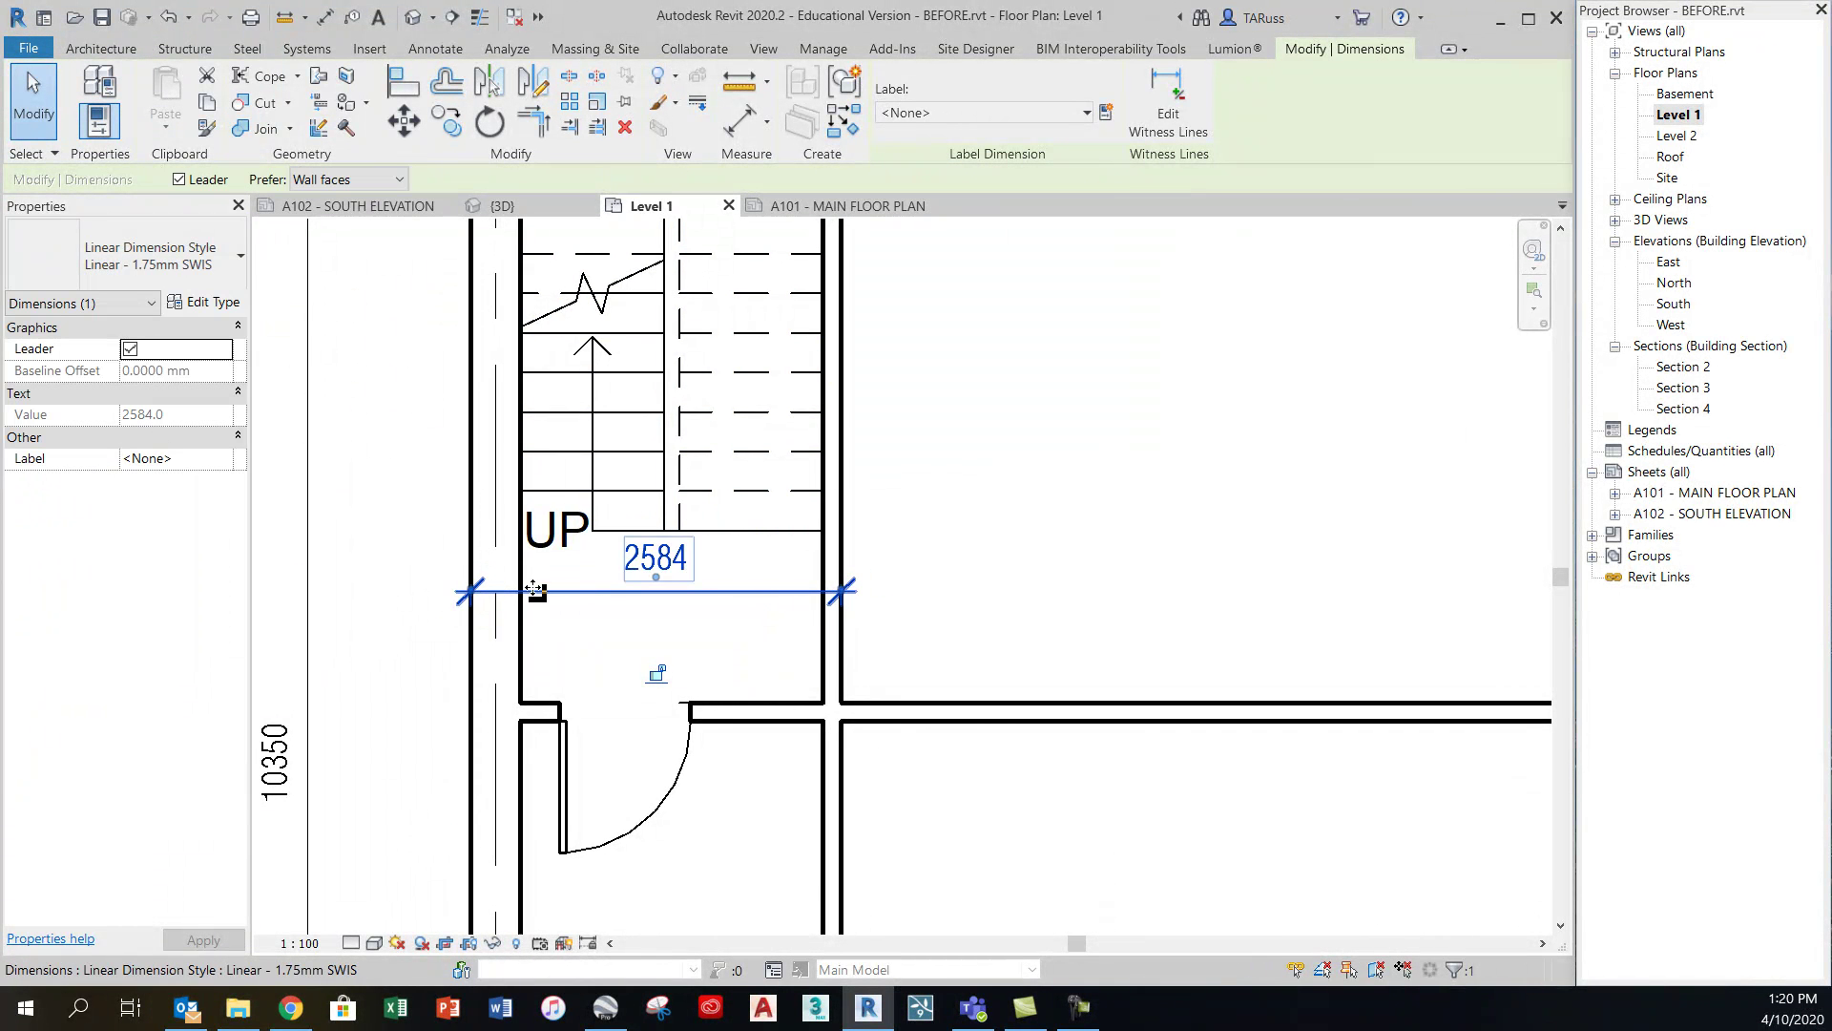
Nudge the stair-width dimension up and down until it sits slightly lower, clear of the UP text and the stair's bottom line
scroll(531, 589, up, 2)
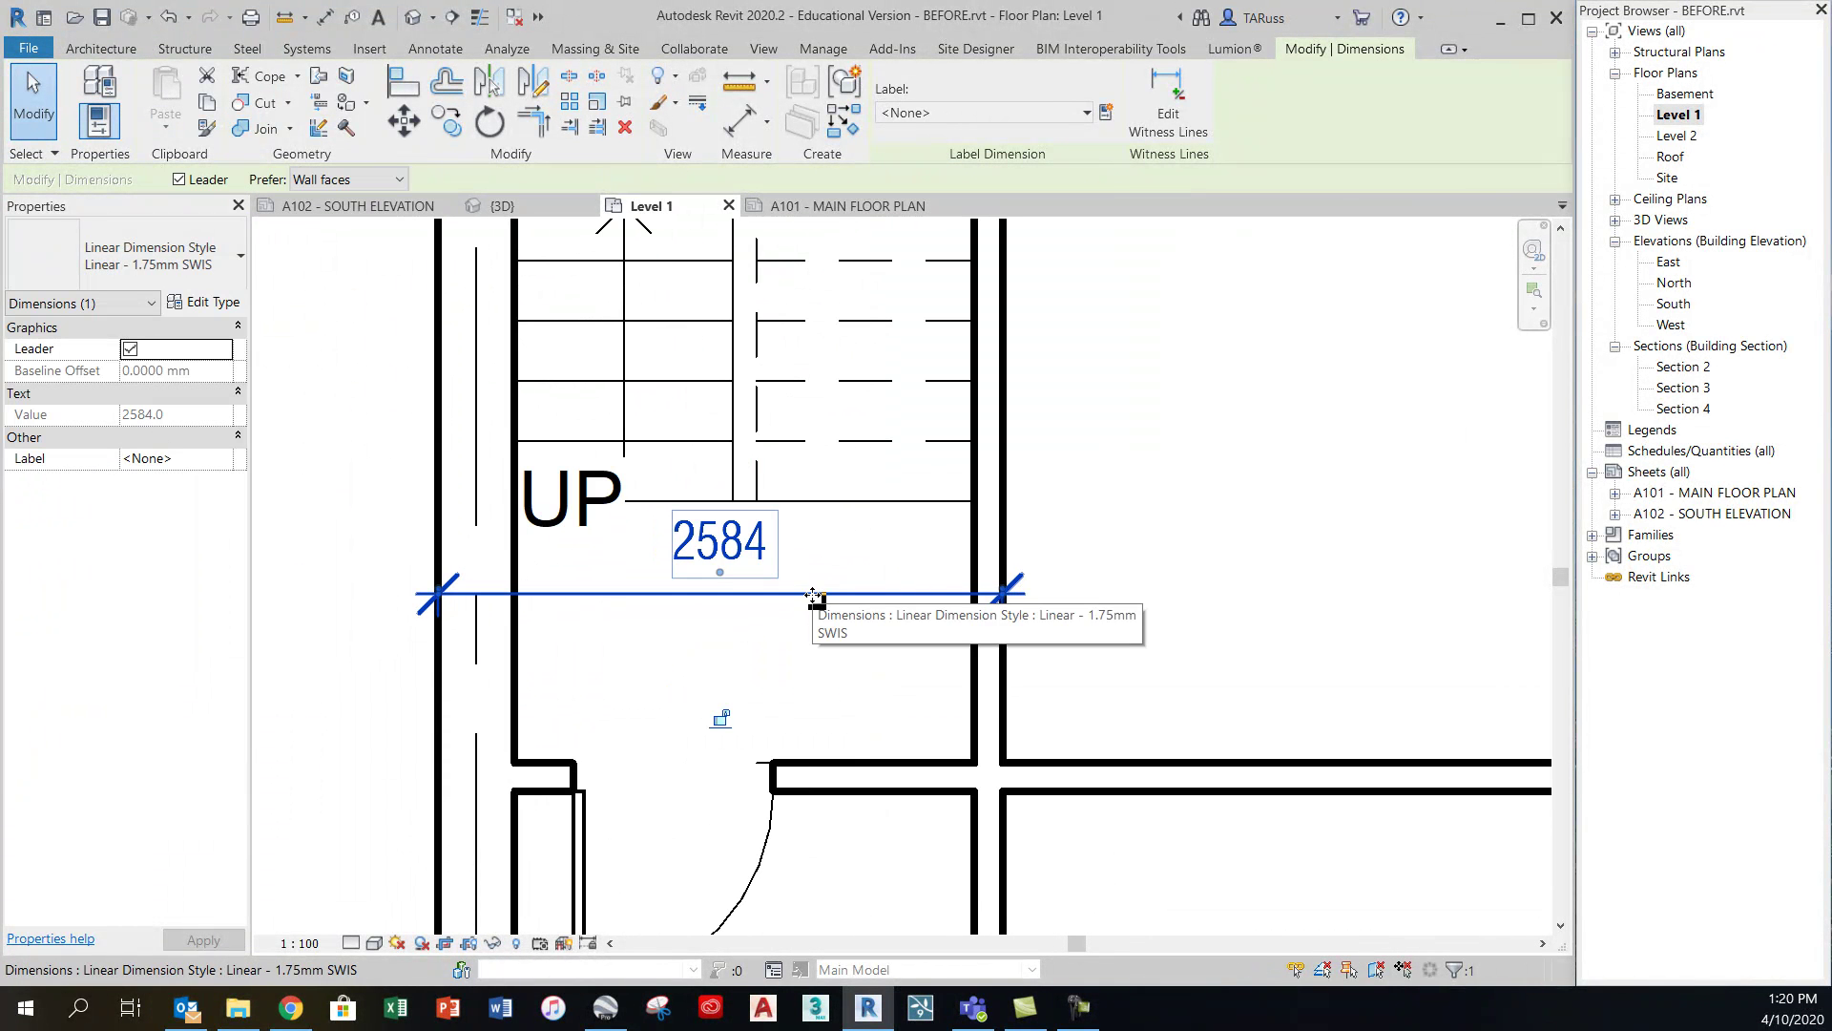
key(Up)
key(Up)
key(Up)
key(Up)
key(Up)
key(Up)
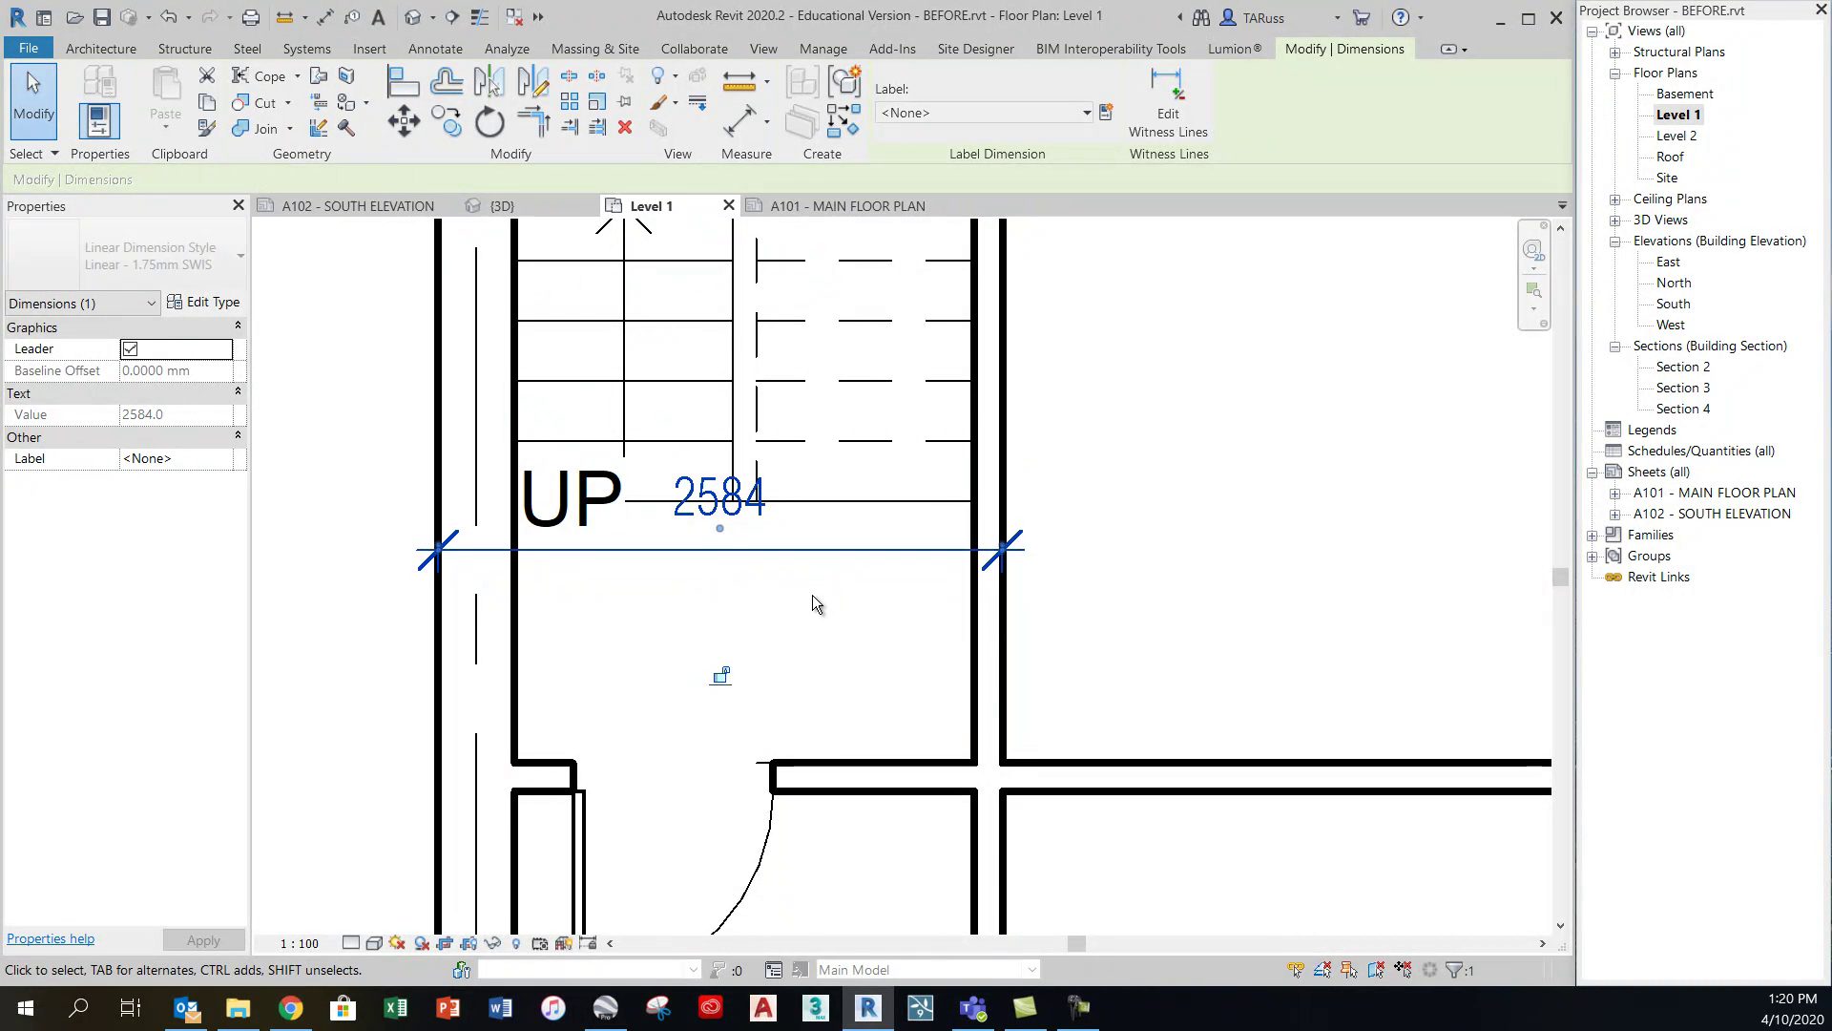
key(Up)
key(Up)
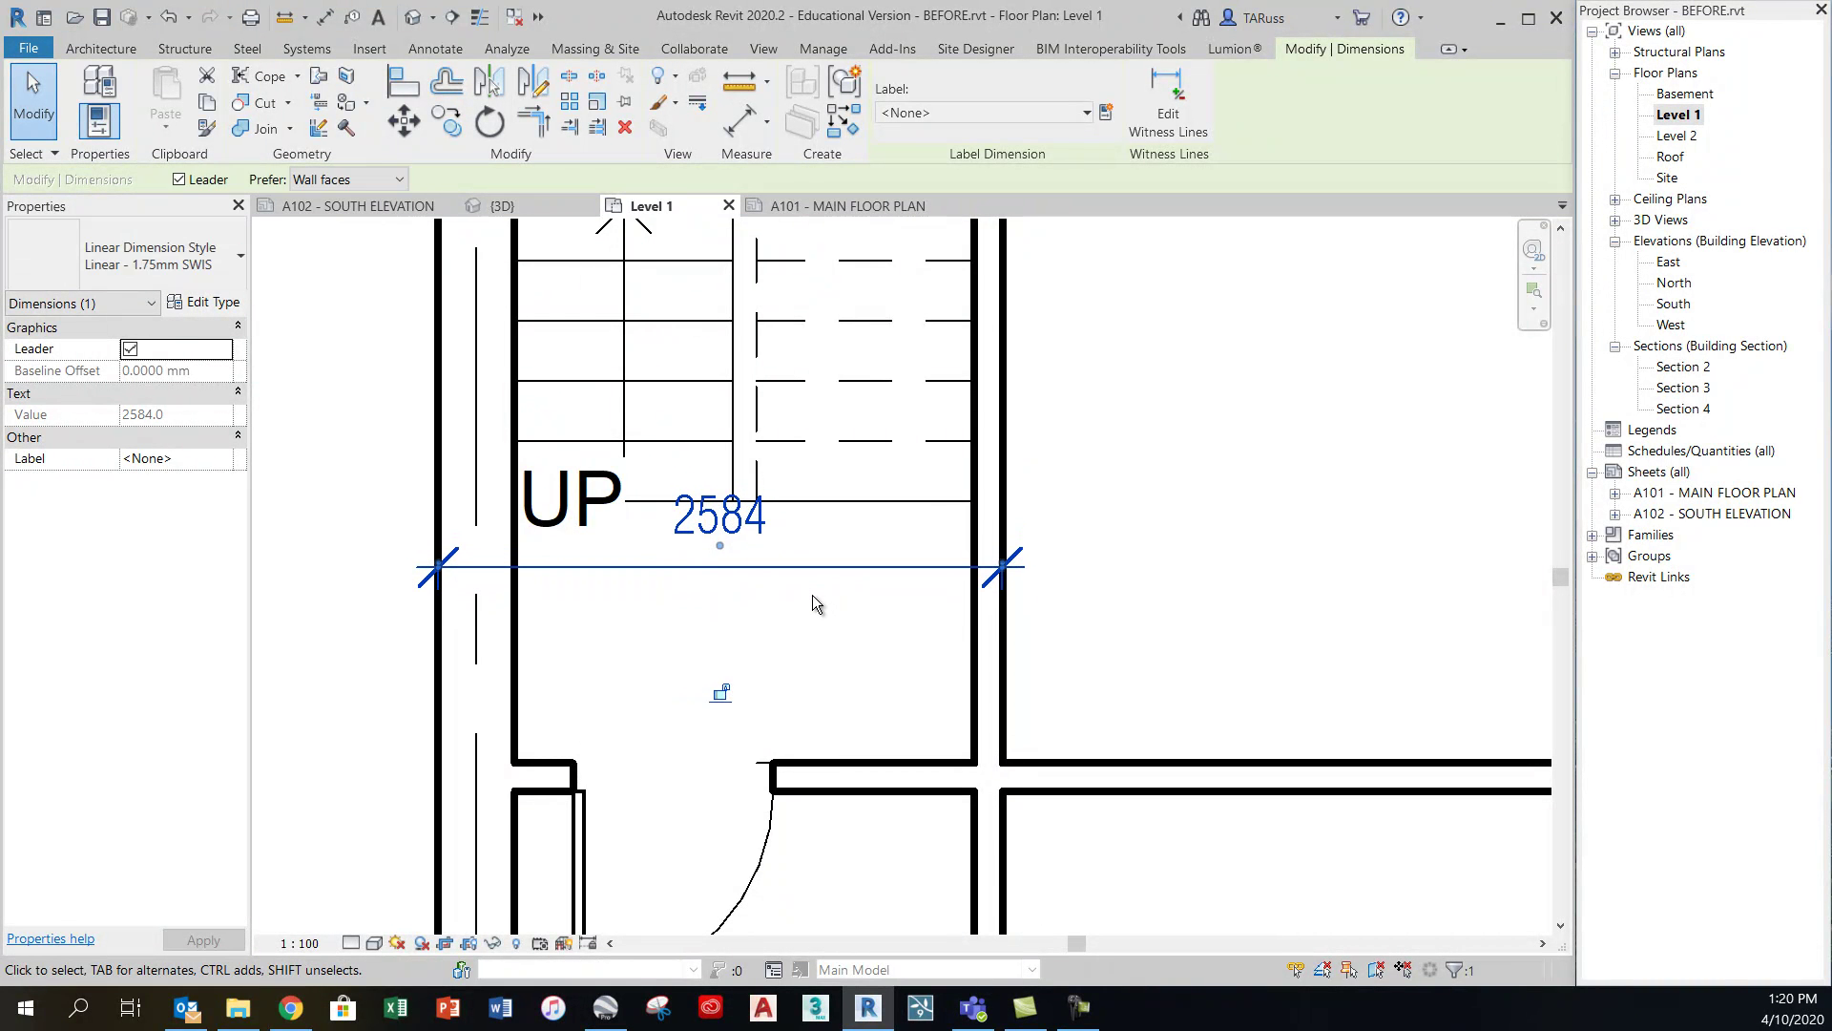
key(Down)
key(Down)
key(Down)
key(Down)
key(Down)
key(Down)
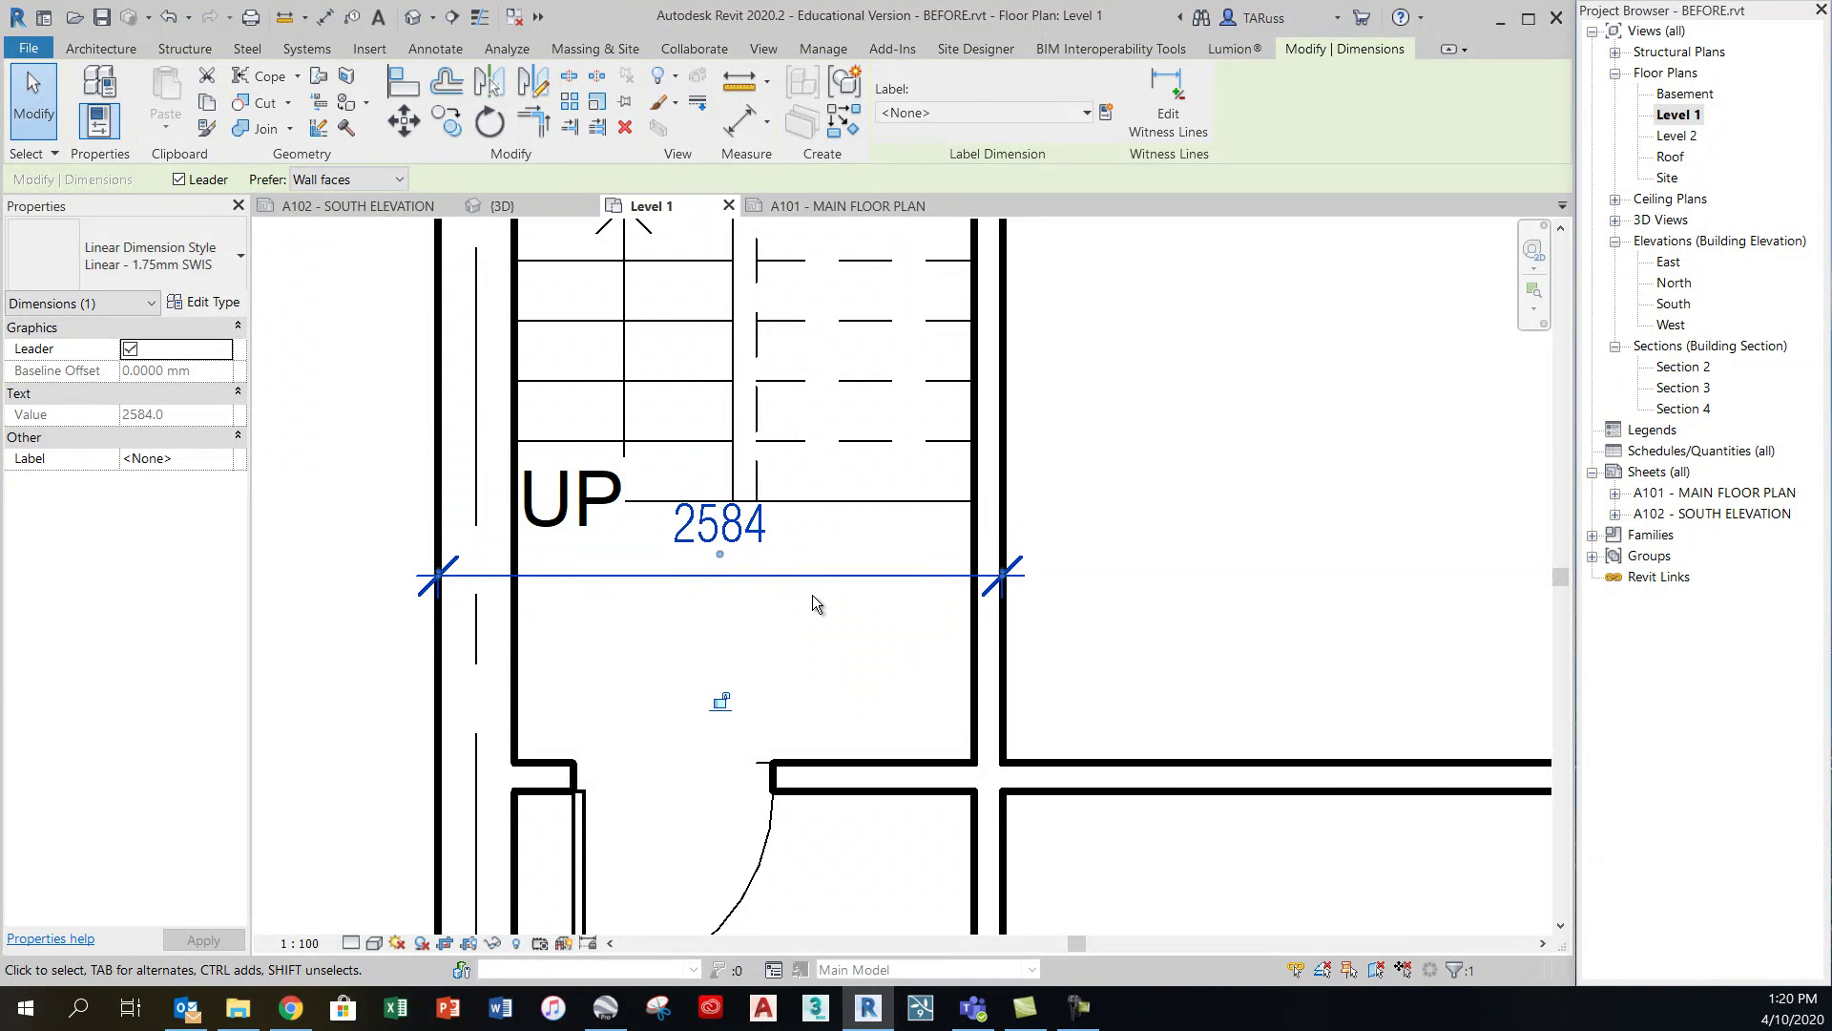
key(Up)
key(Up)
key(Down)
key(Down)
key(Down)
key(Down)
key(Down)
key(Down)
key(Down)
key(Down)
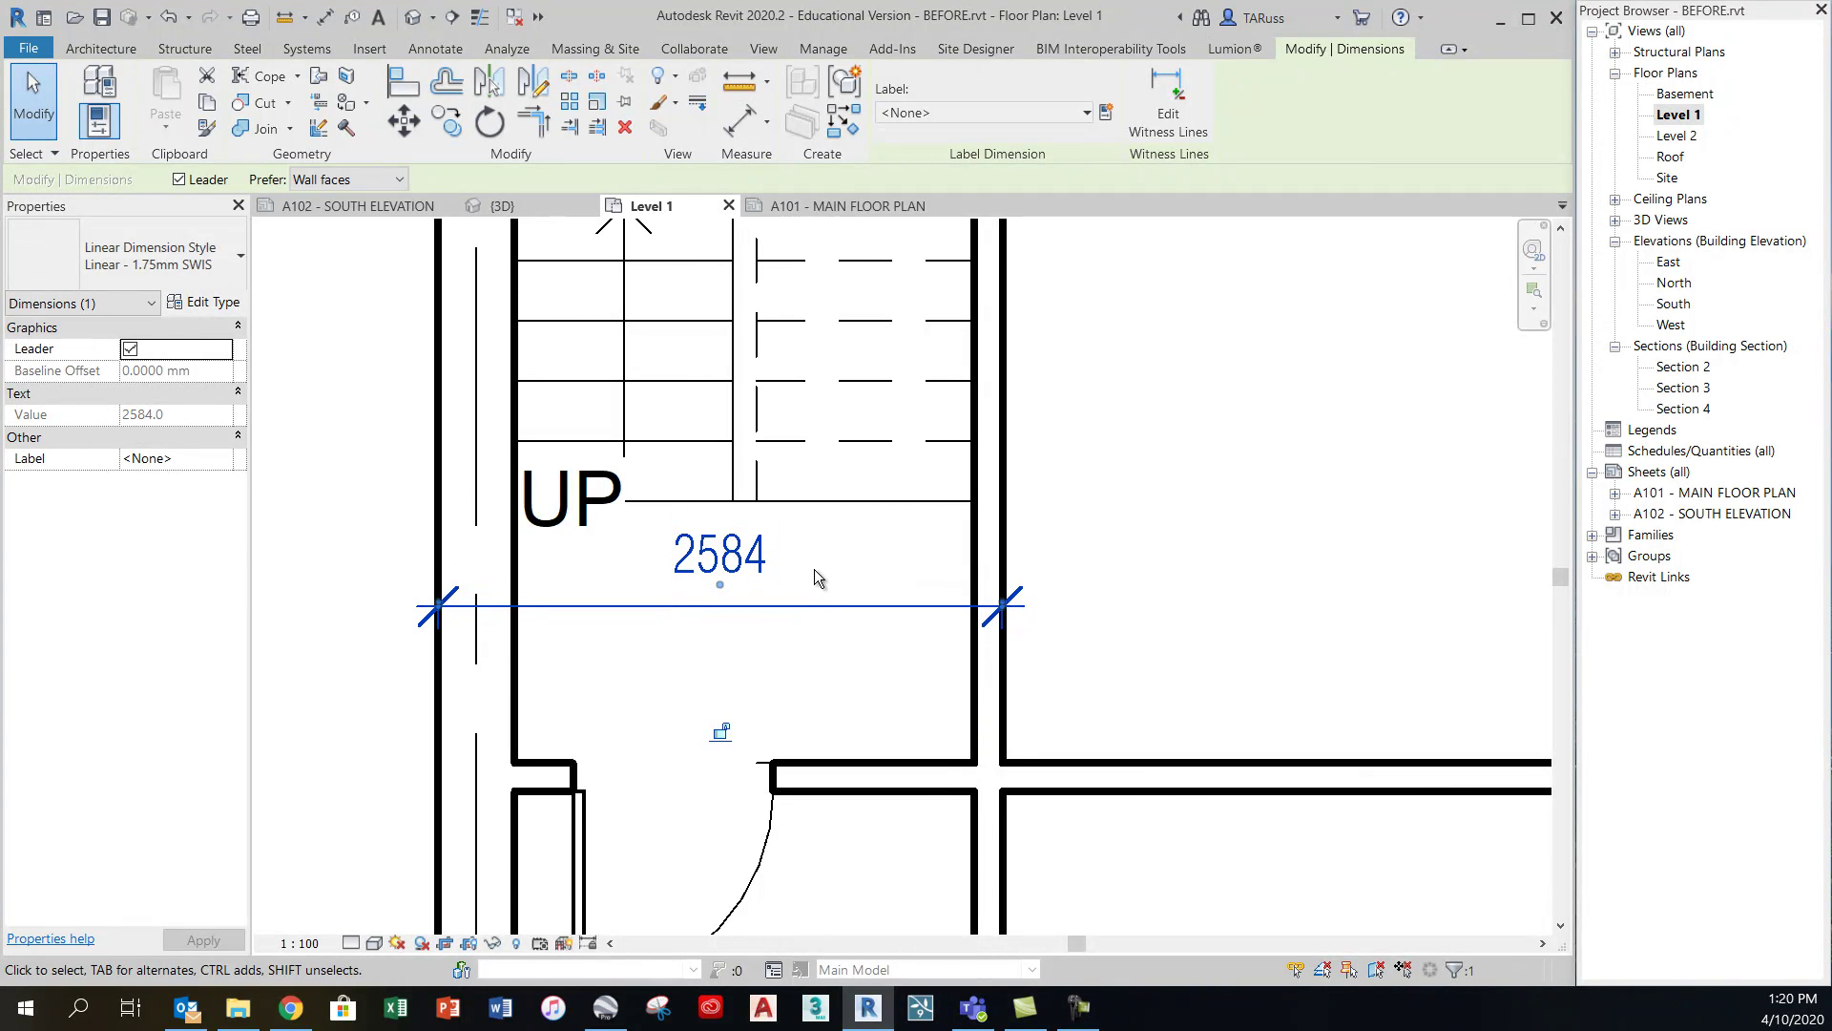
Examine the repositioned stair dimension up close and the restyled dimensions across the whole Level 1 plan
scroll(686, 553, down, 2)
scroll(633, 557, up, 2)
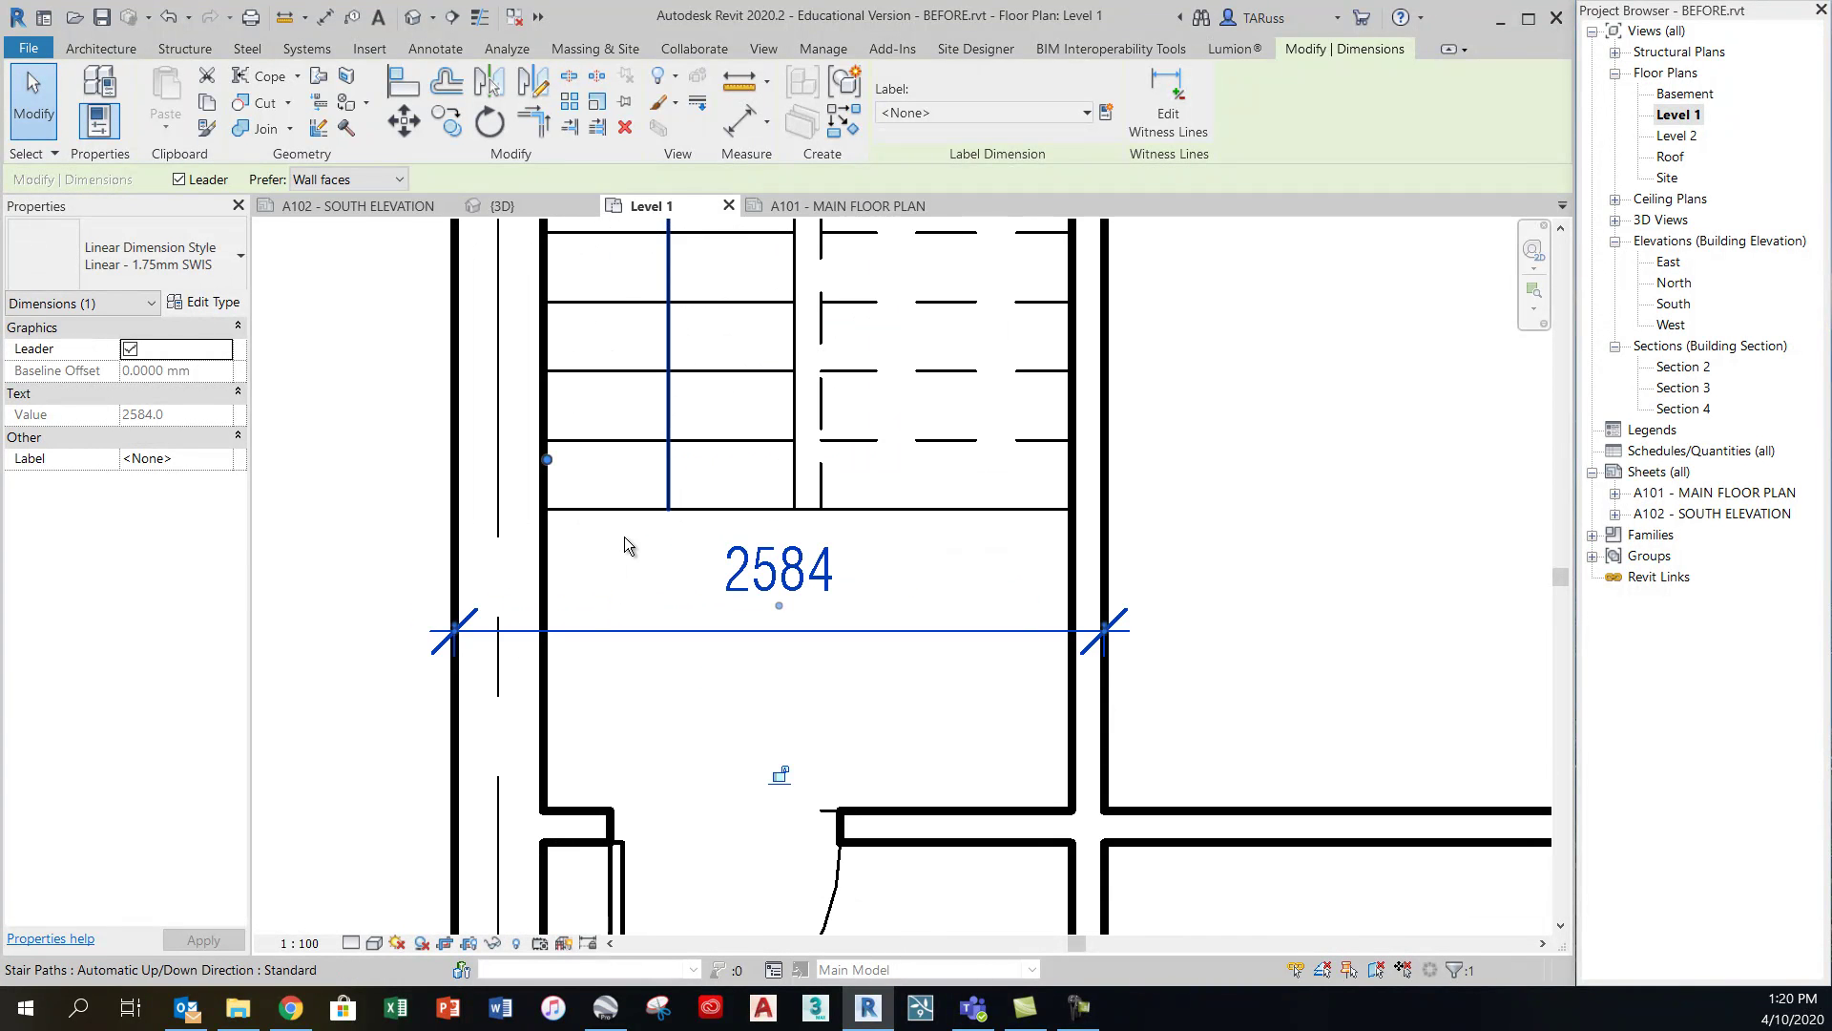
scroll(712, 537, down, 4)
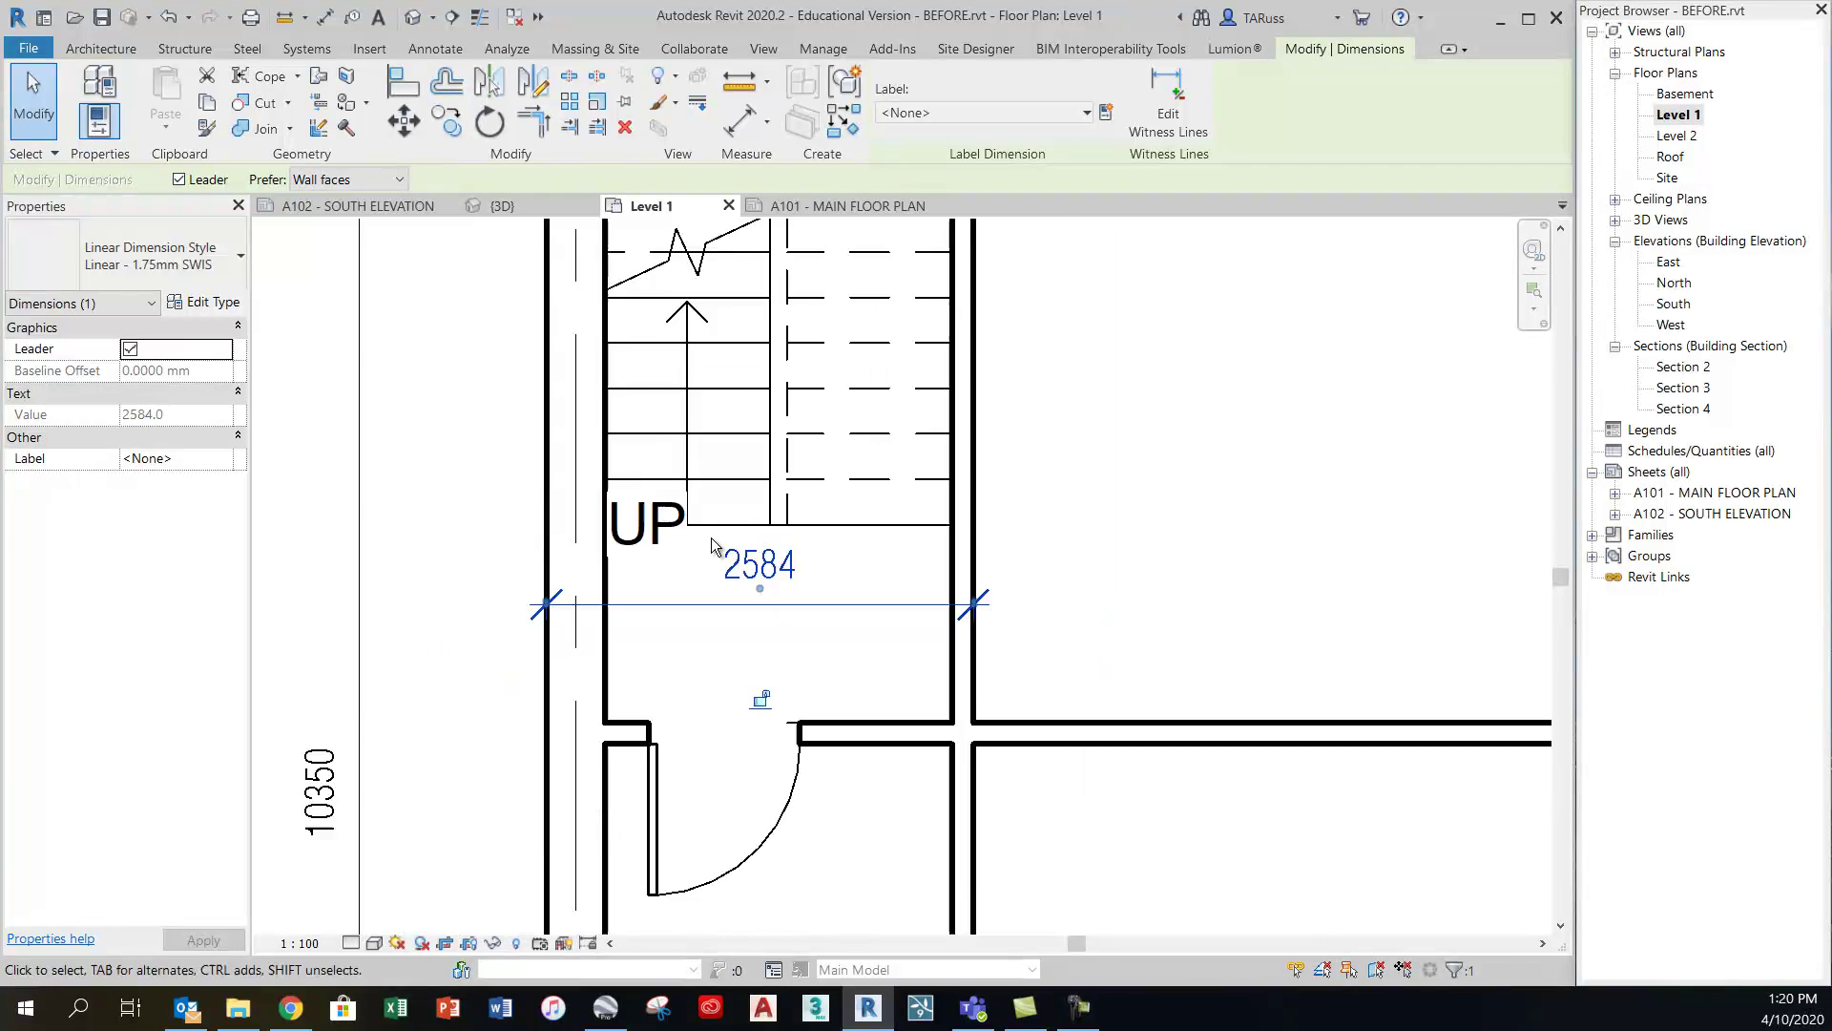
middle_drag(974, 496, 791, 459)
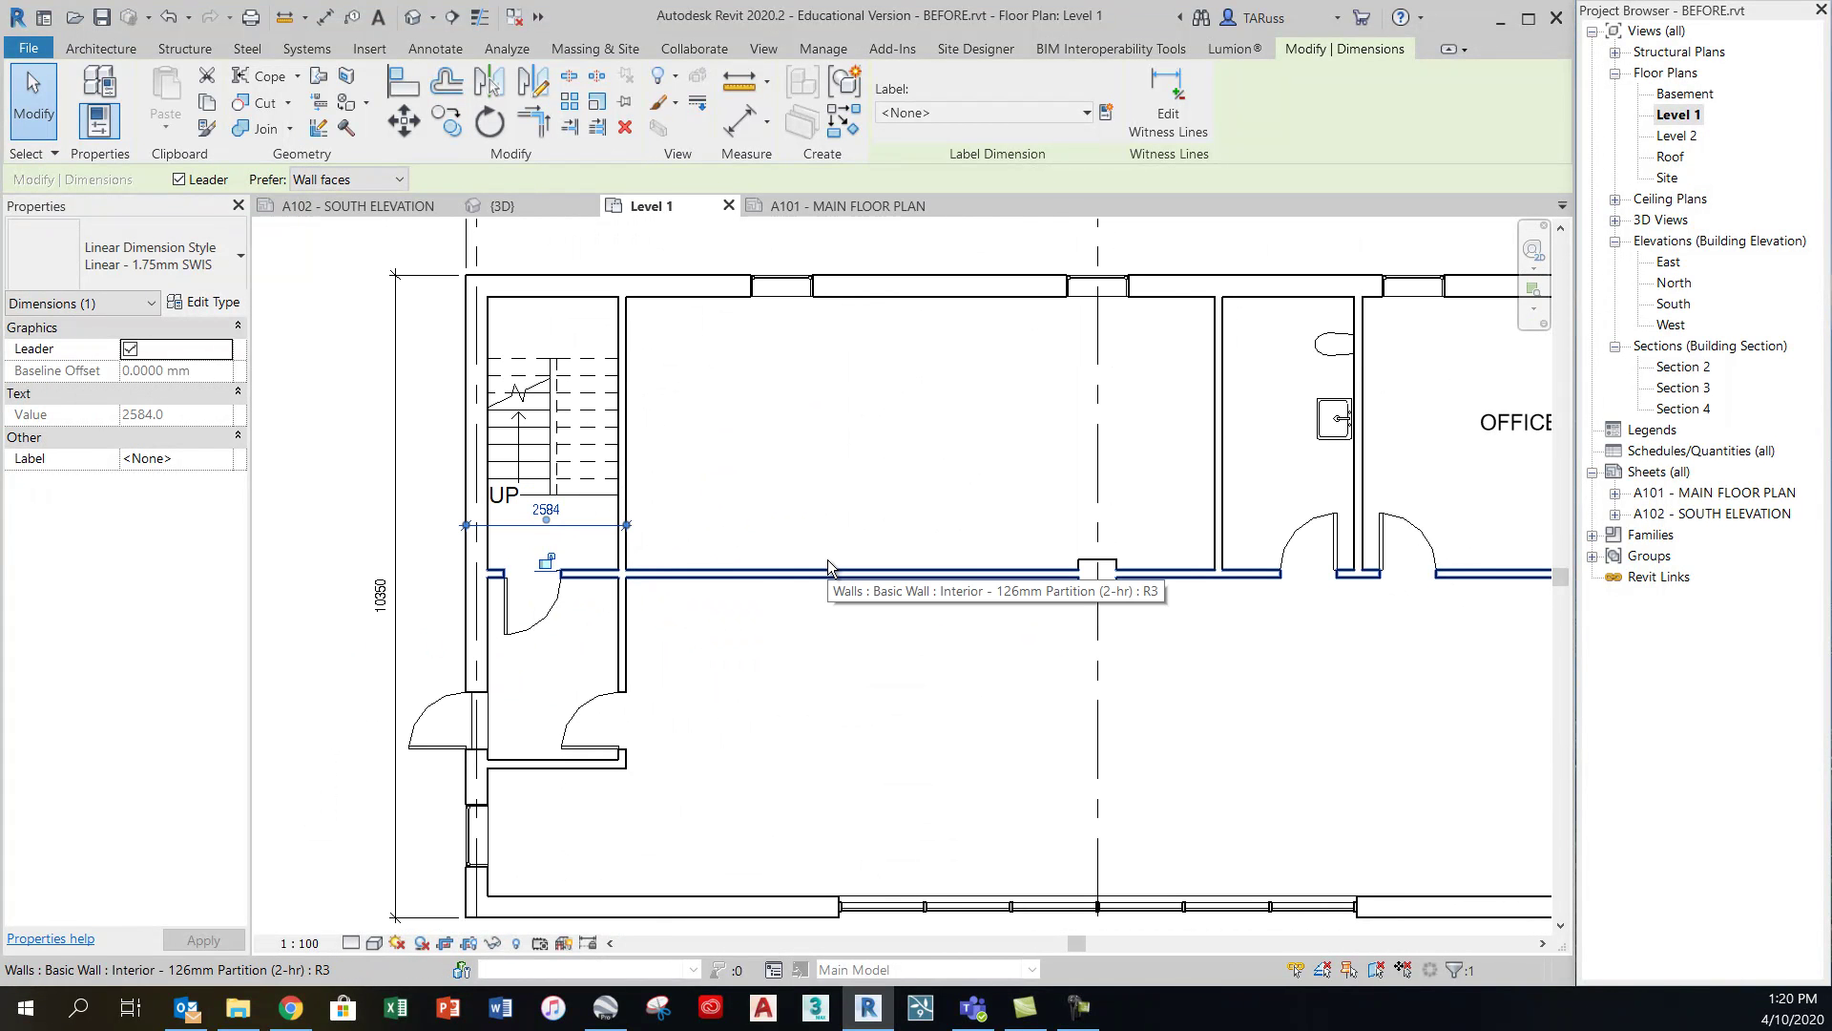
scroll(777, 515, down, 2)
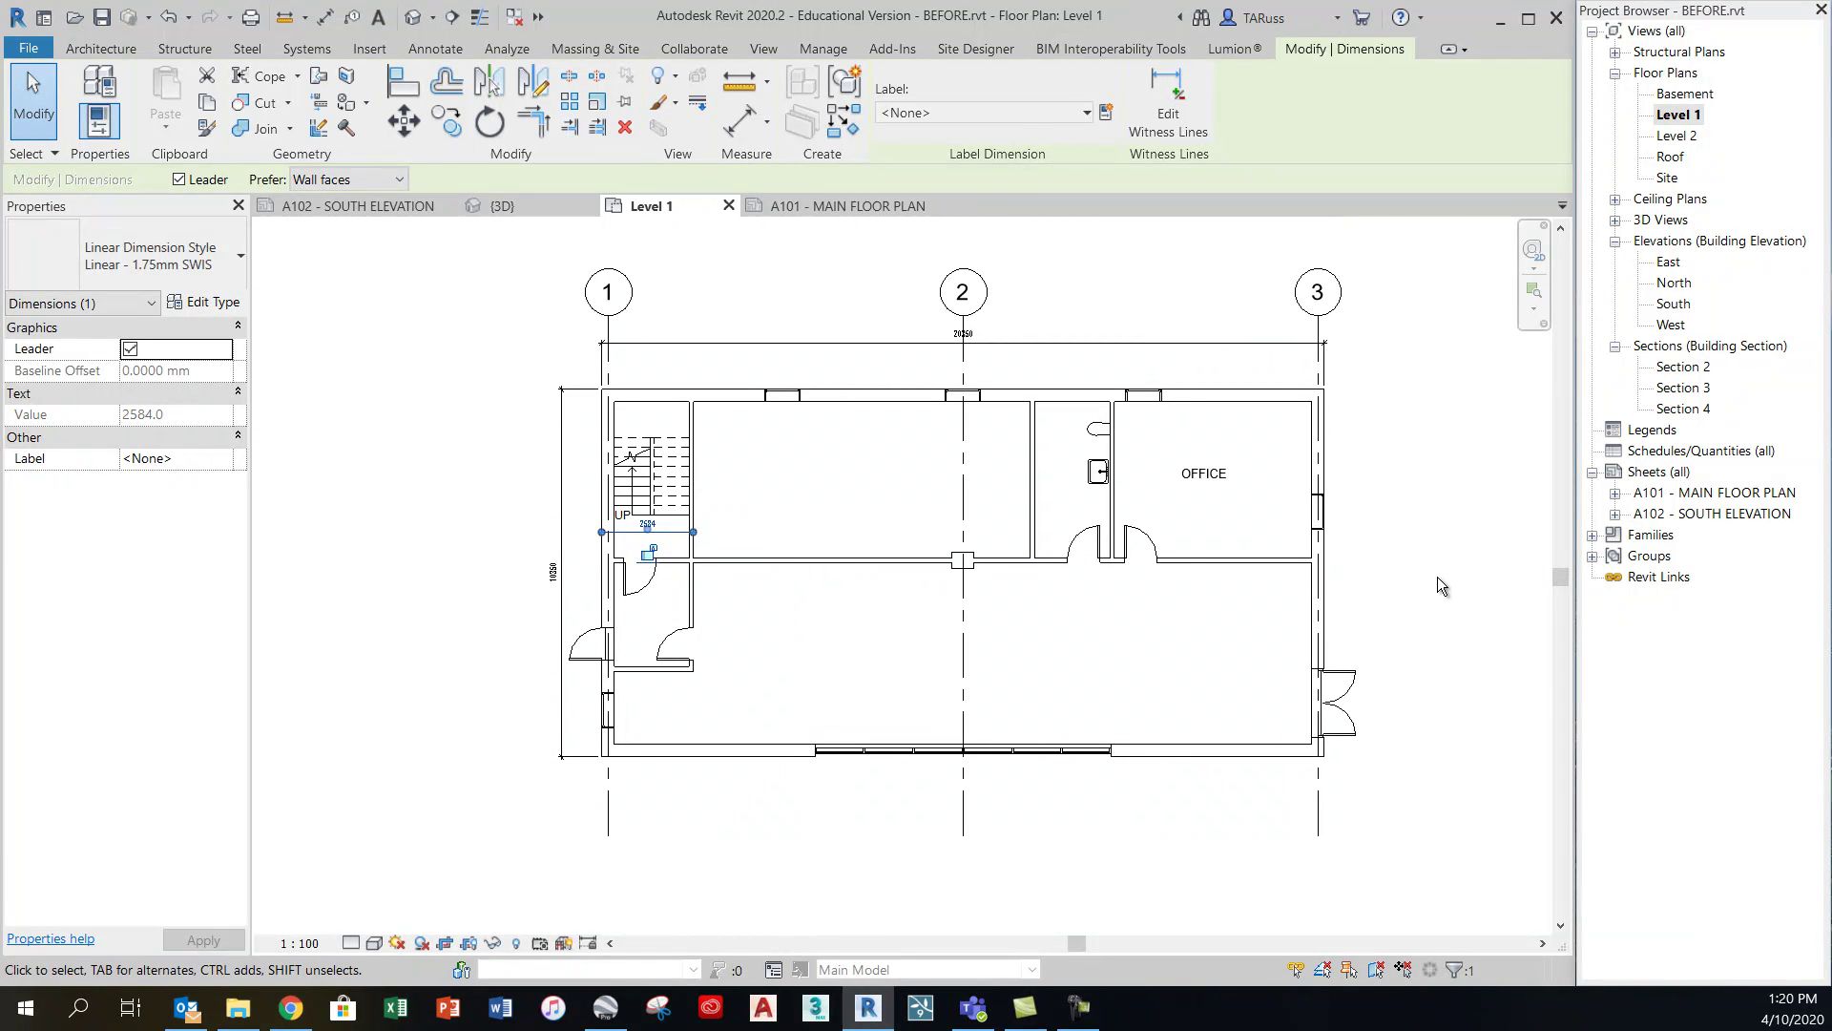
click(1435, 553)
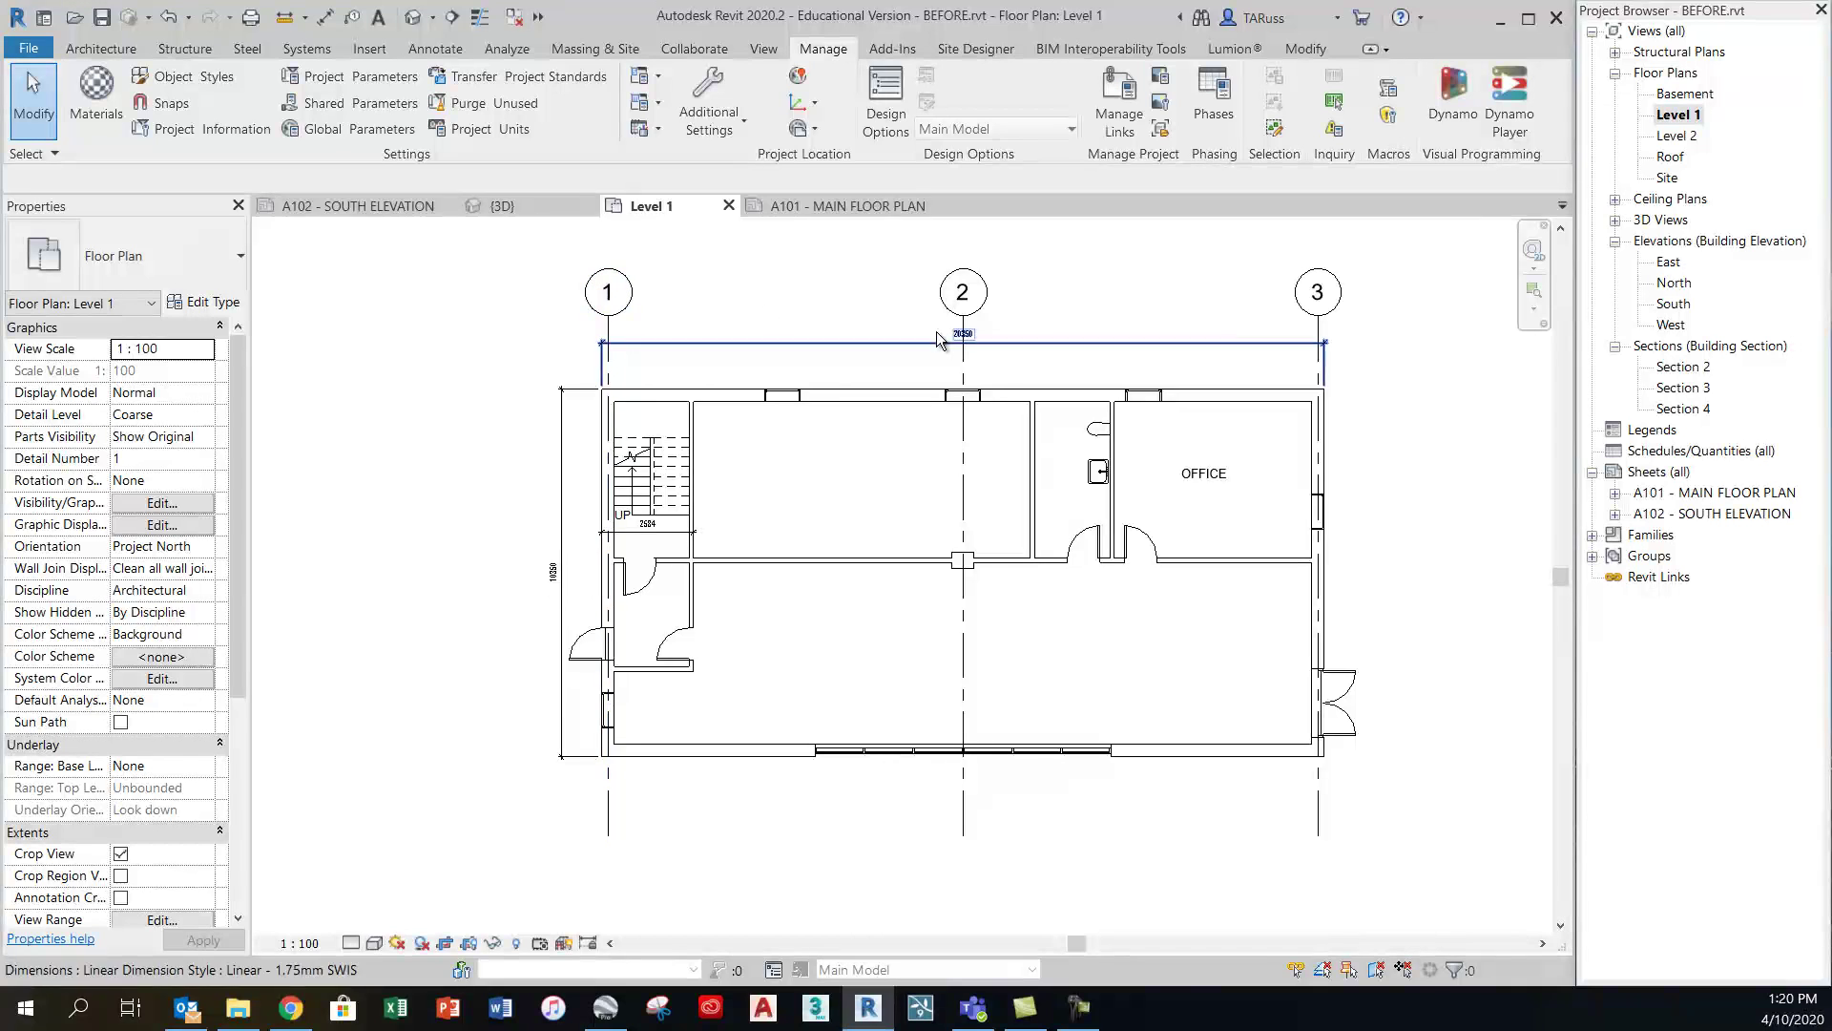
middle_drag(750, 315, 752, 360)
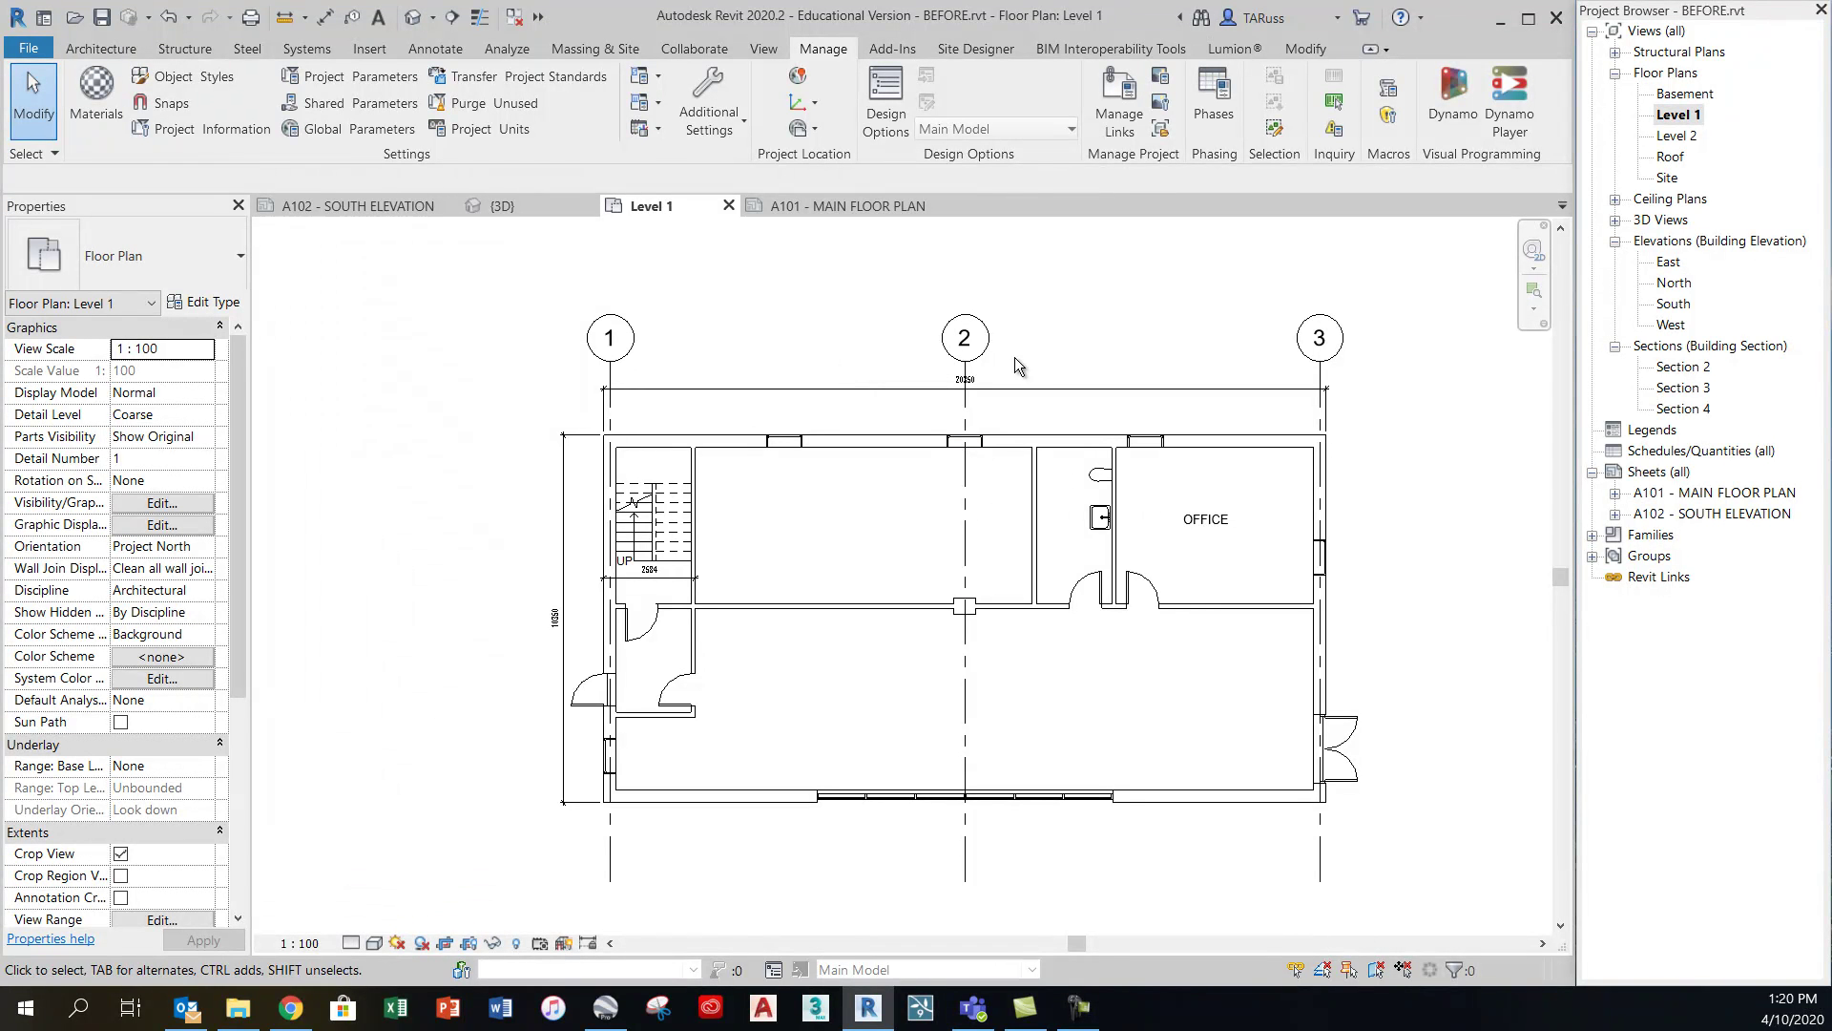
middle_drag(1096, 368, 1011, 395)
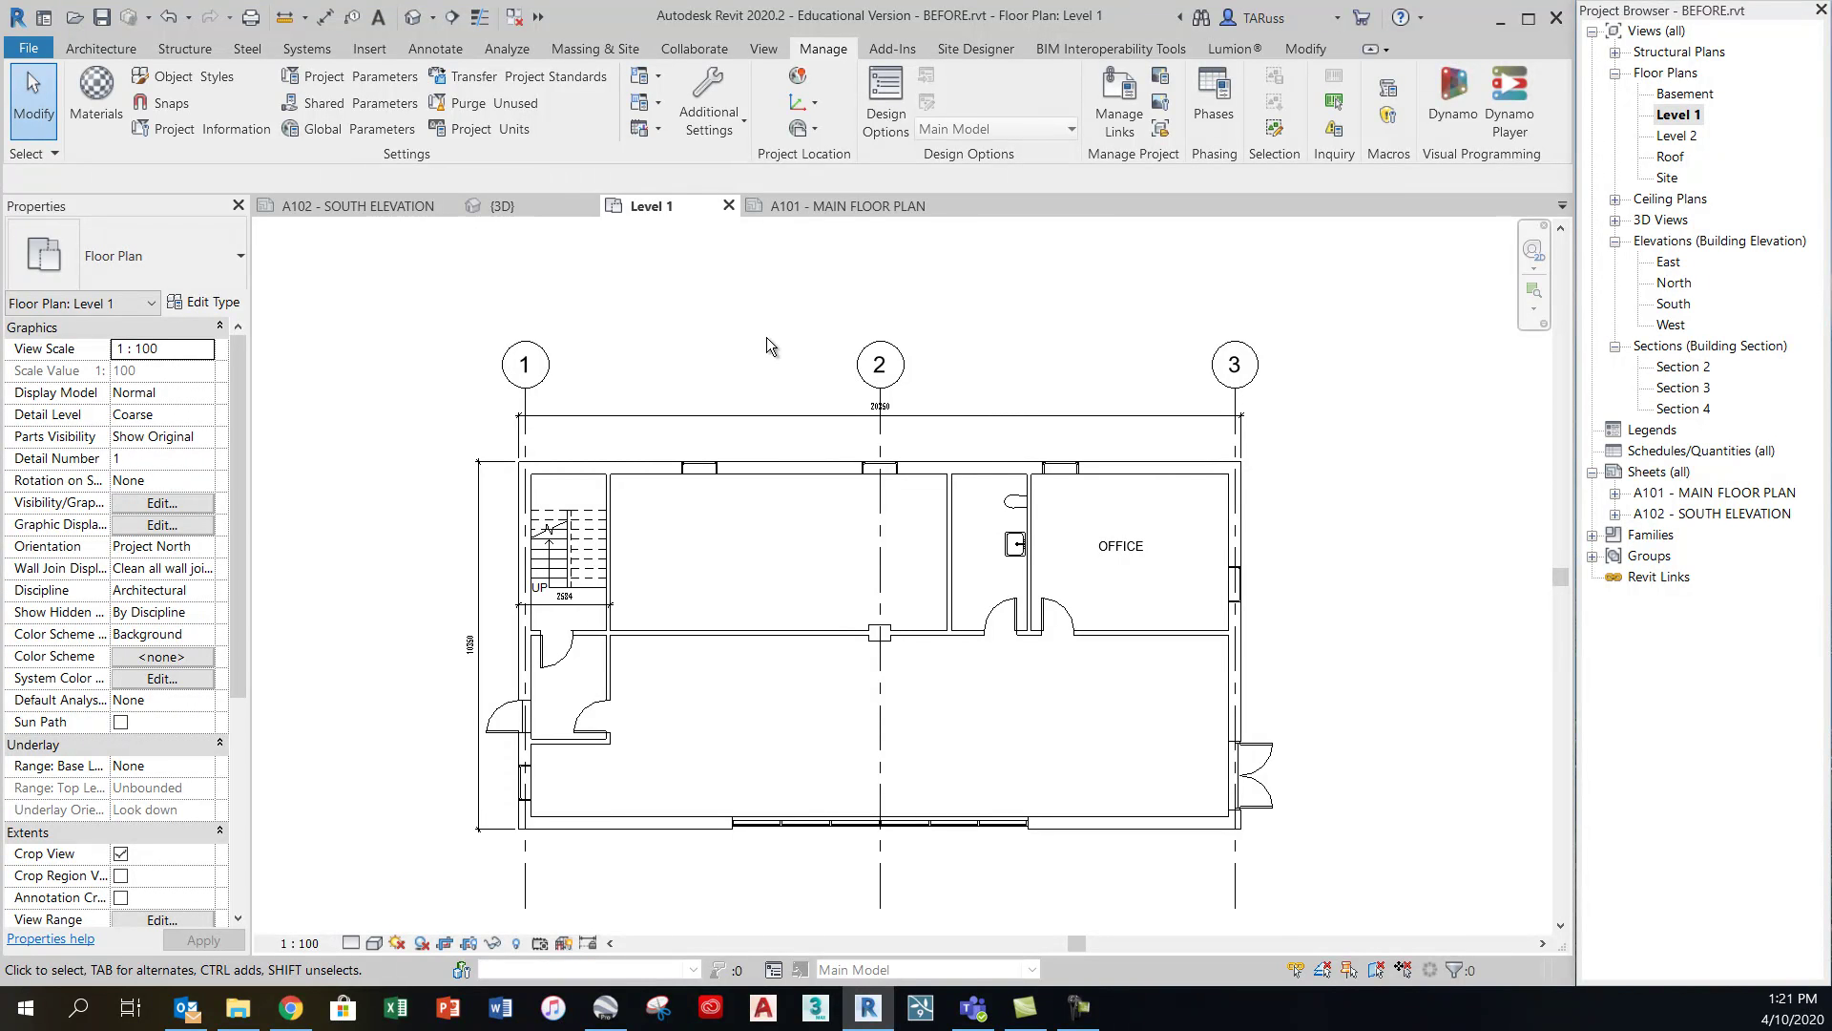
Inspect the type properties of grid 1's 6.5mm Bubble type to identify its symbol family
scroll(535, 355, up, 3)
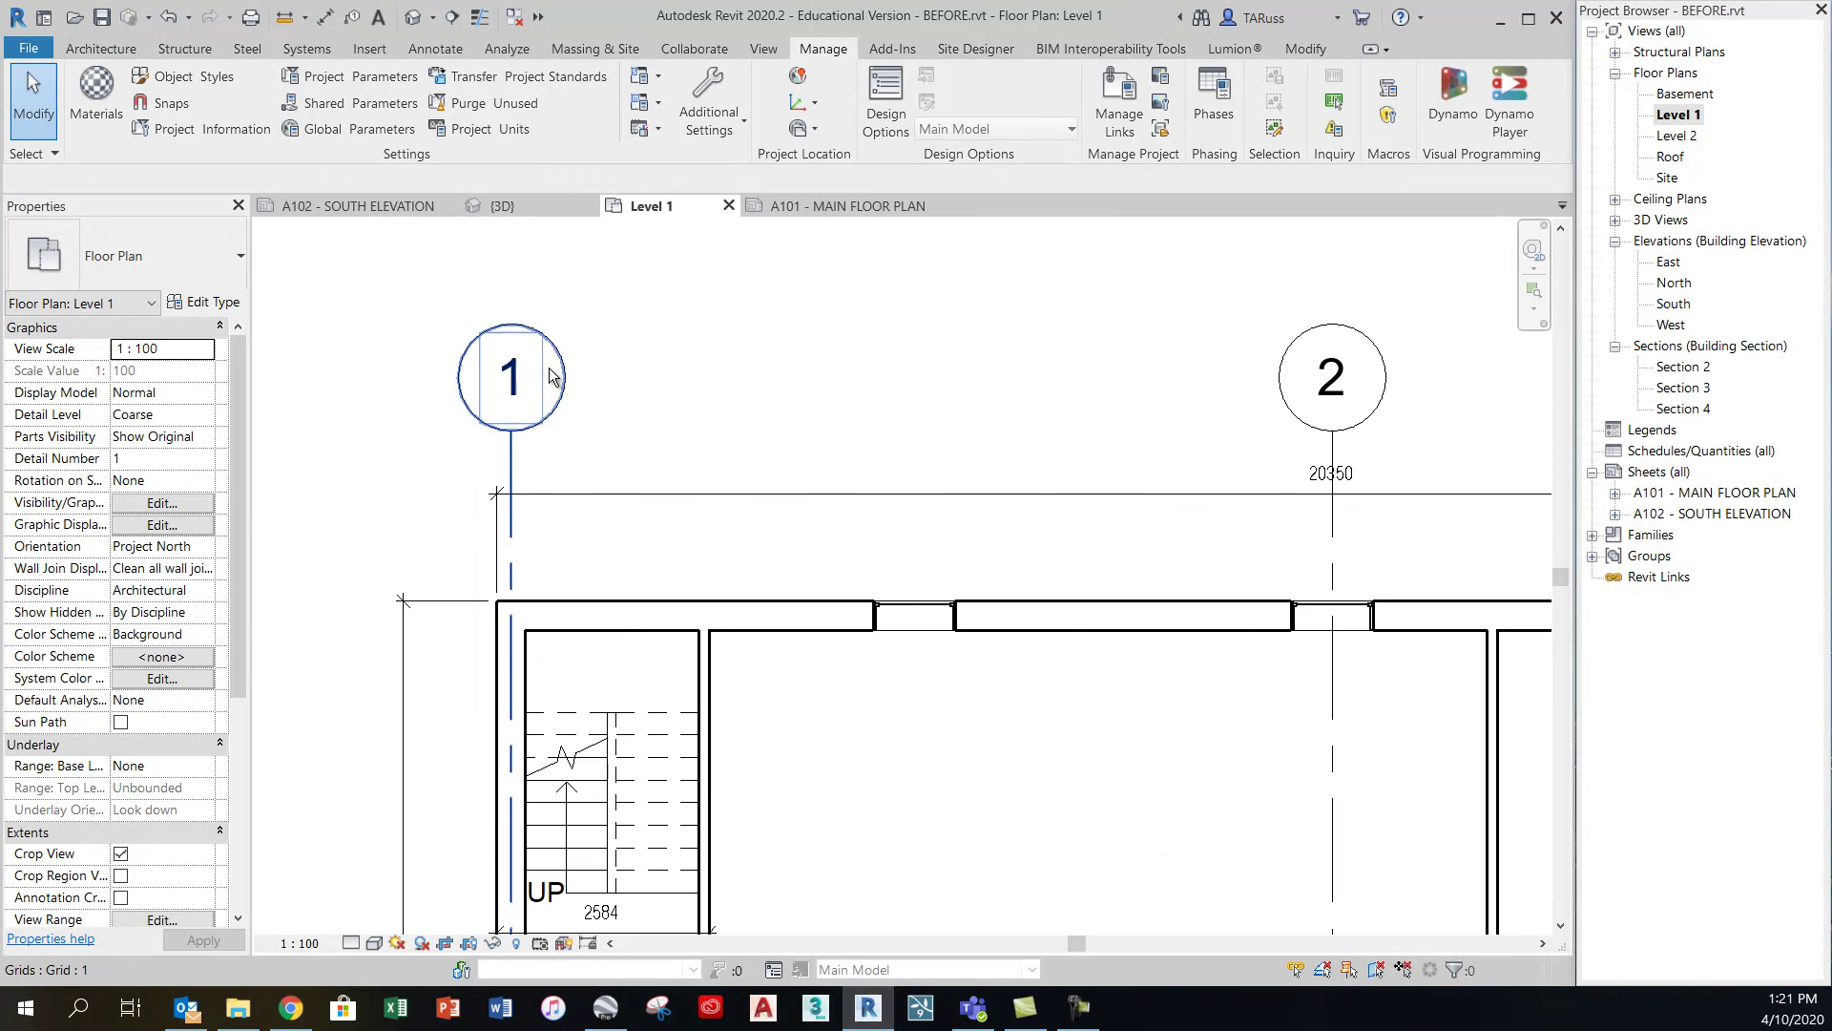
click(510, 459)
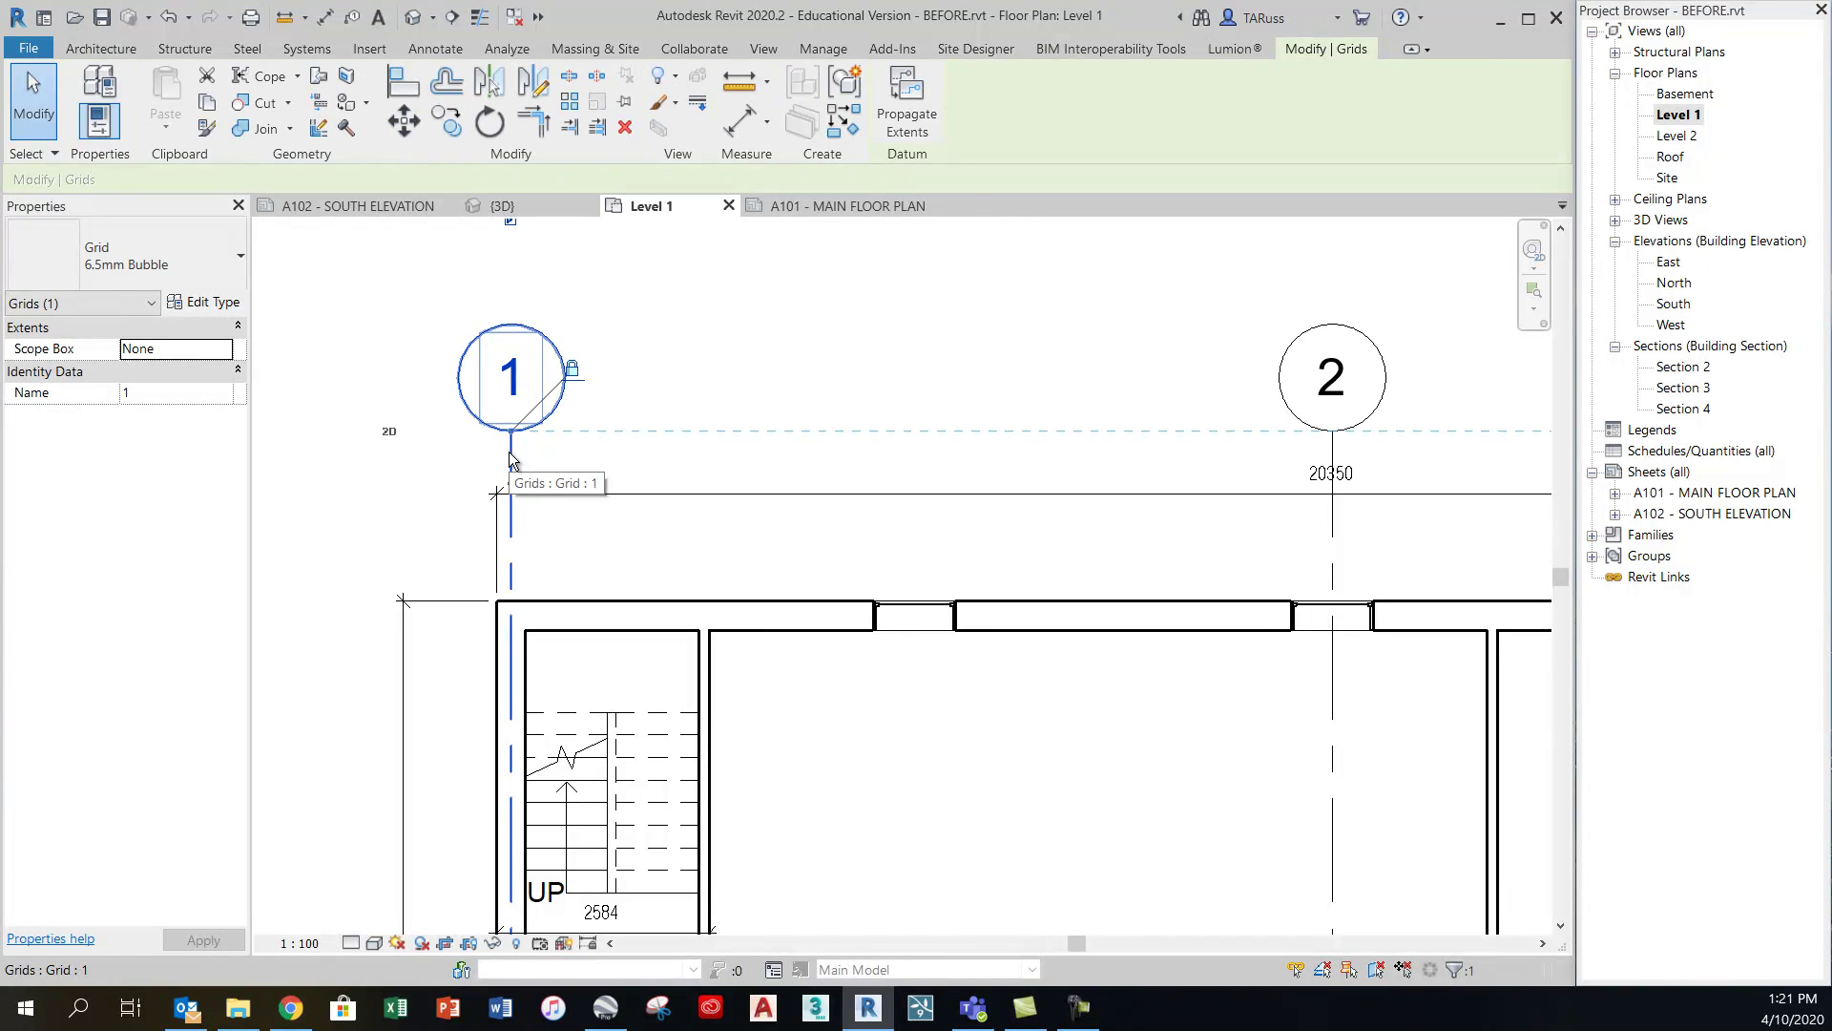
click(224, 313)
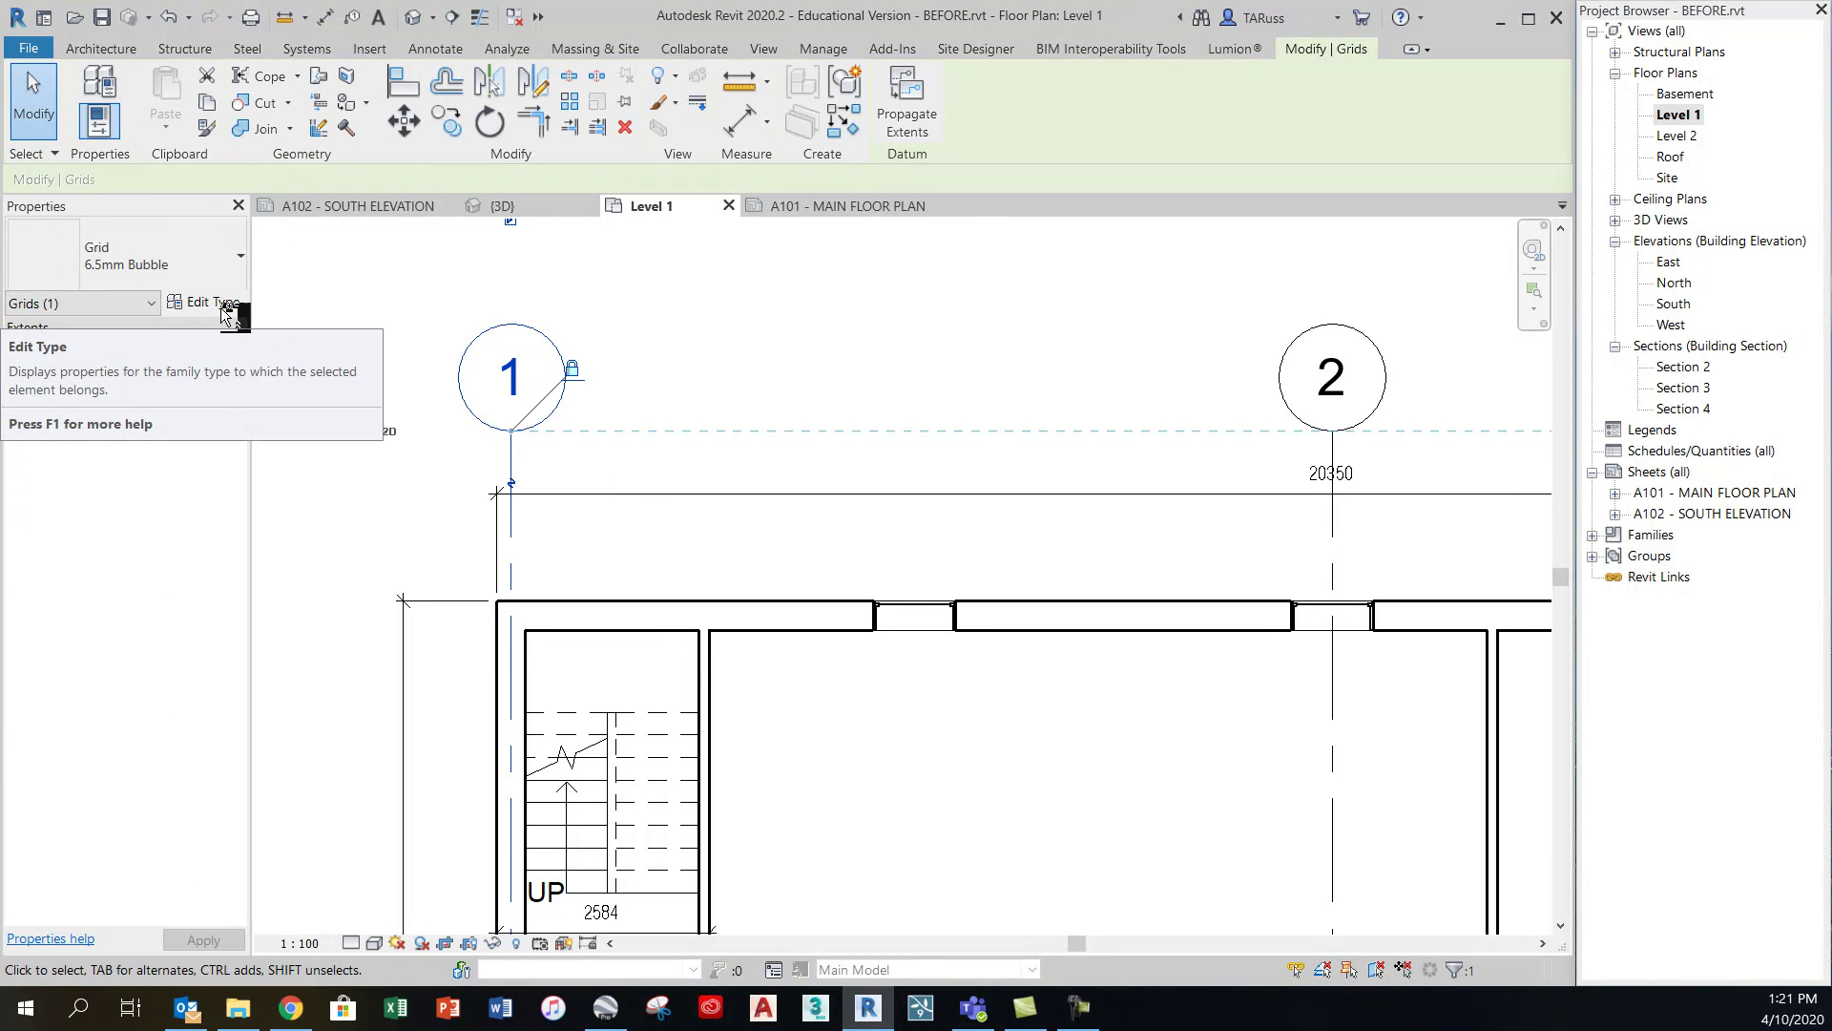
click(1285, 357)
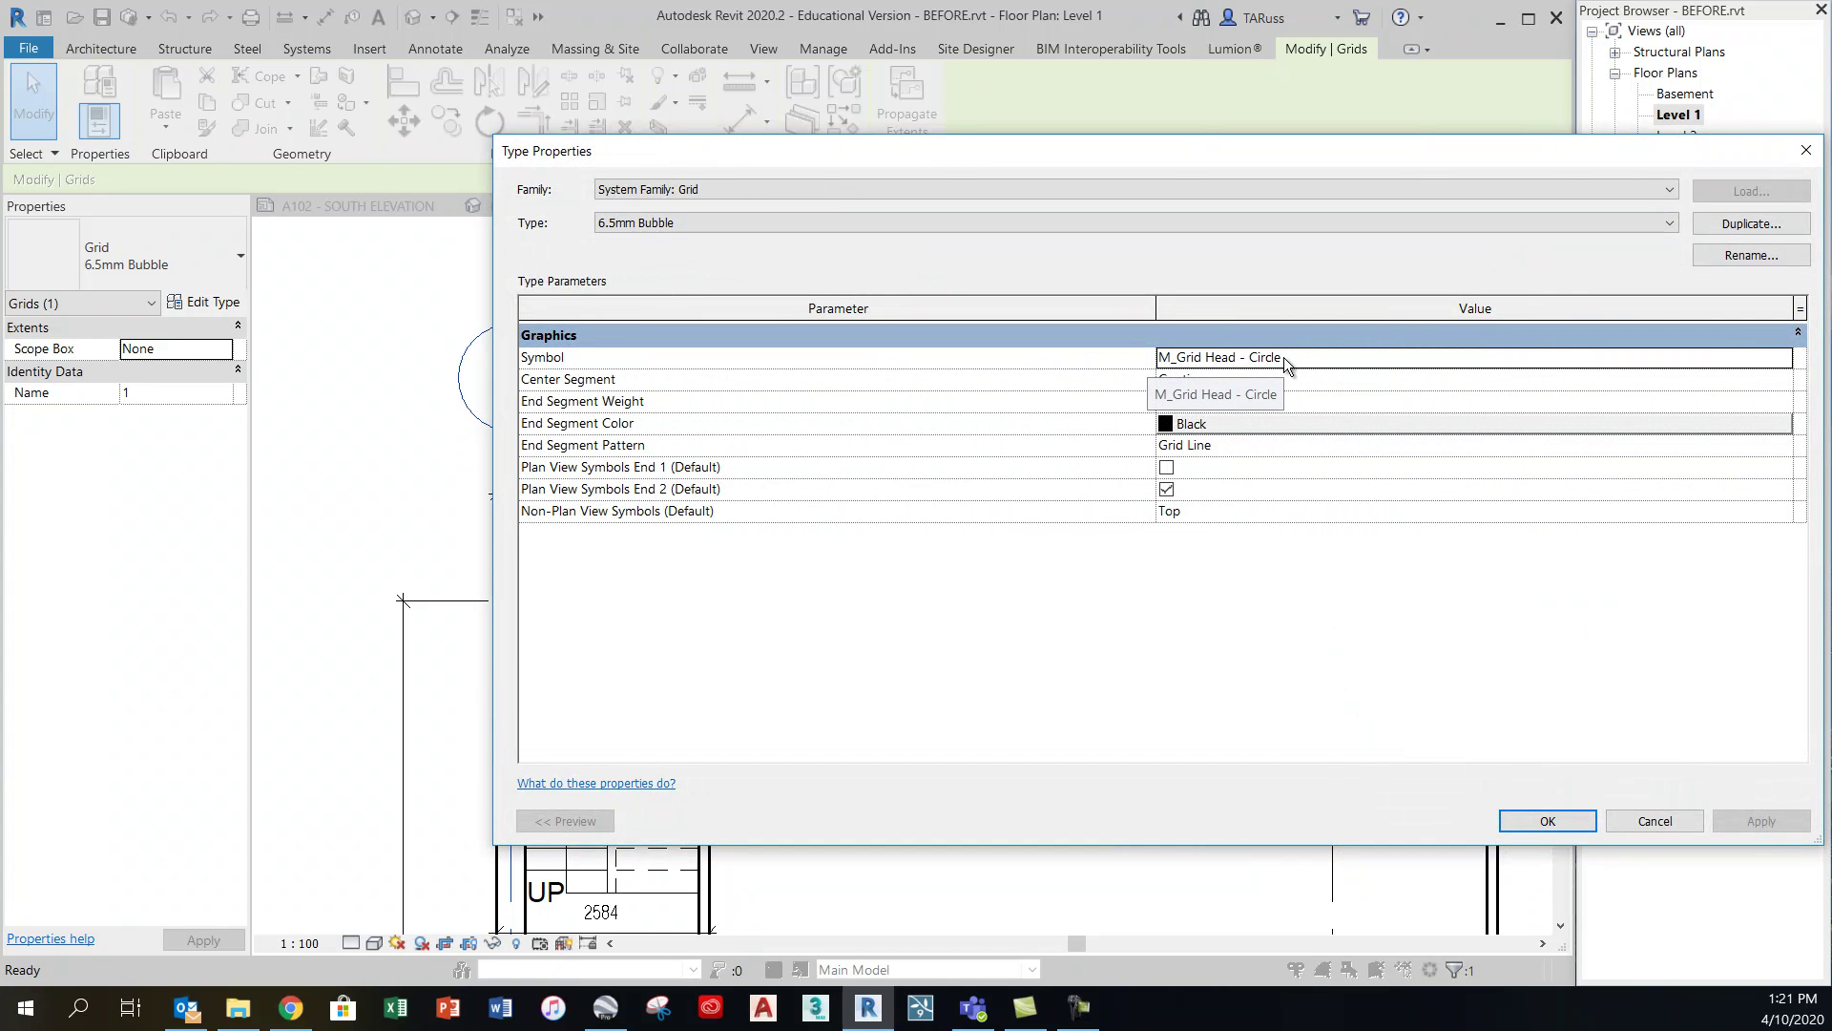
click(1287, 357)
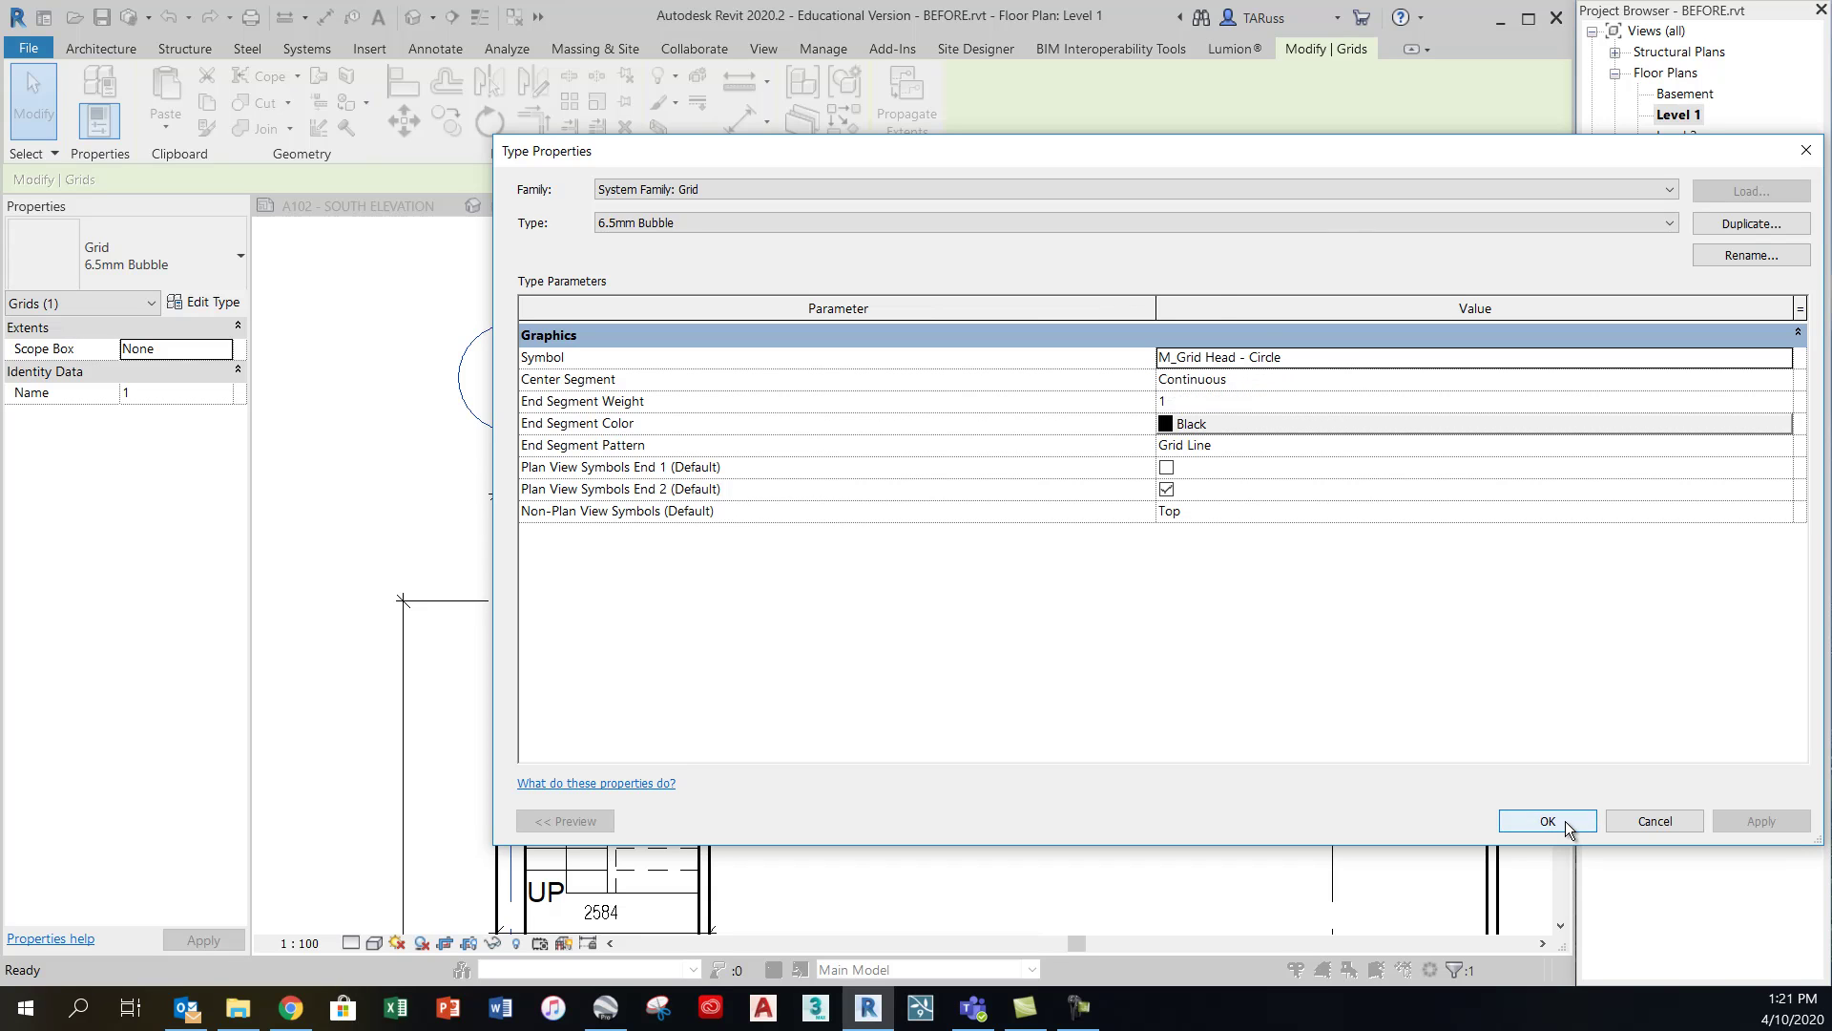
click(1244, 365)
key(ctrl)
key(ctrl)
click(1545, 821)
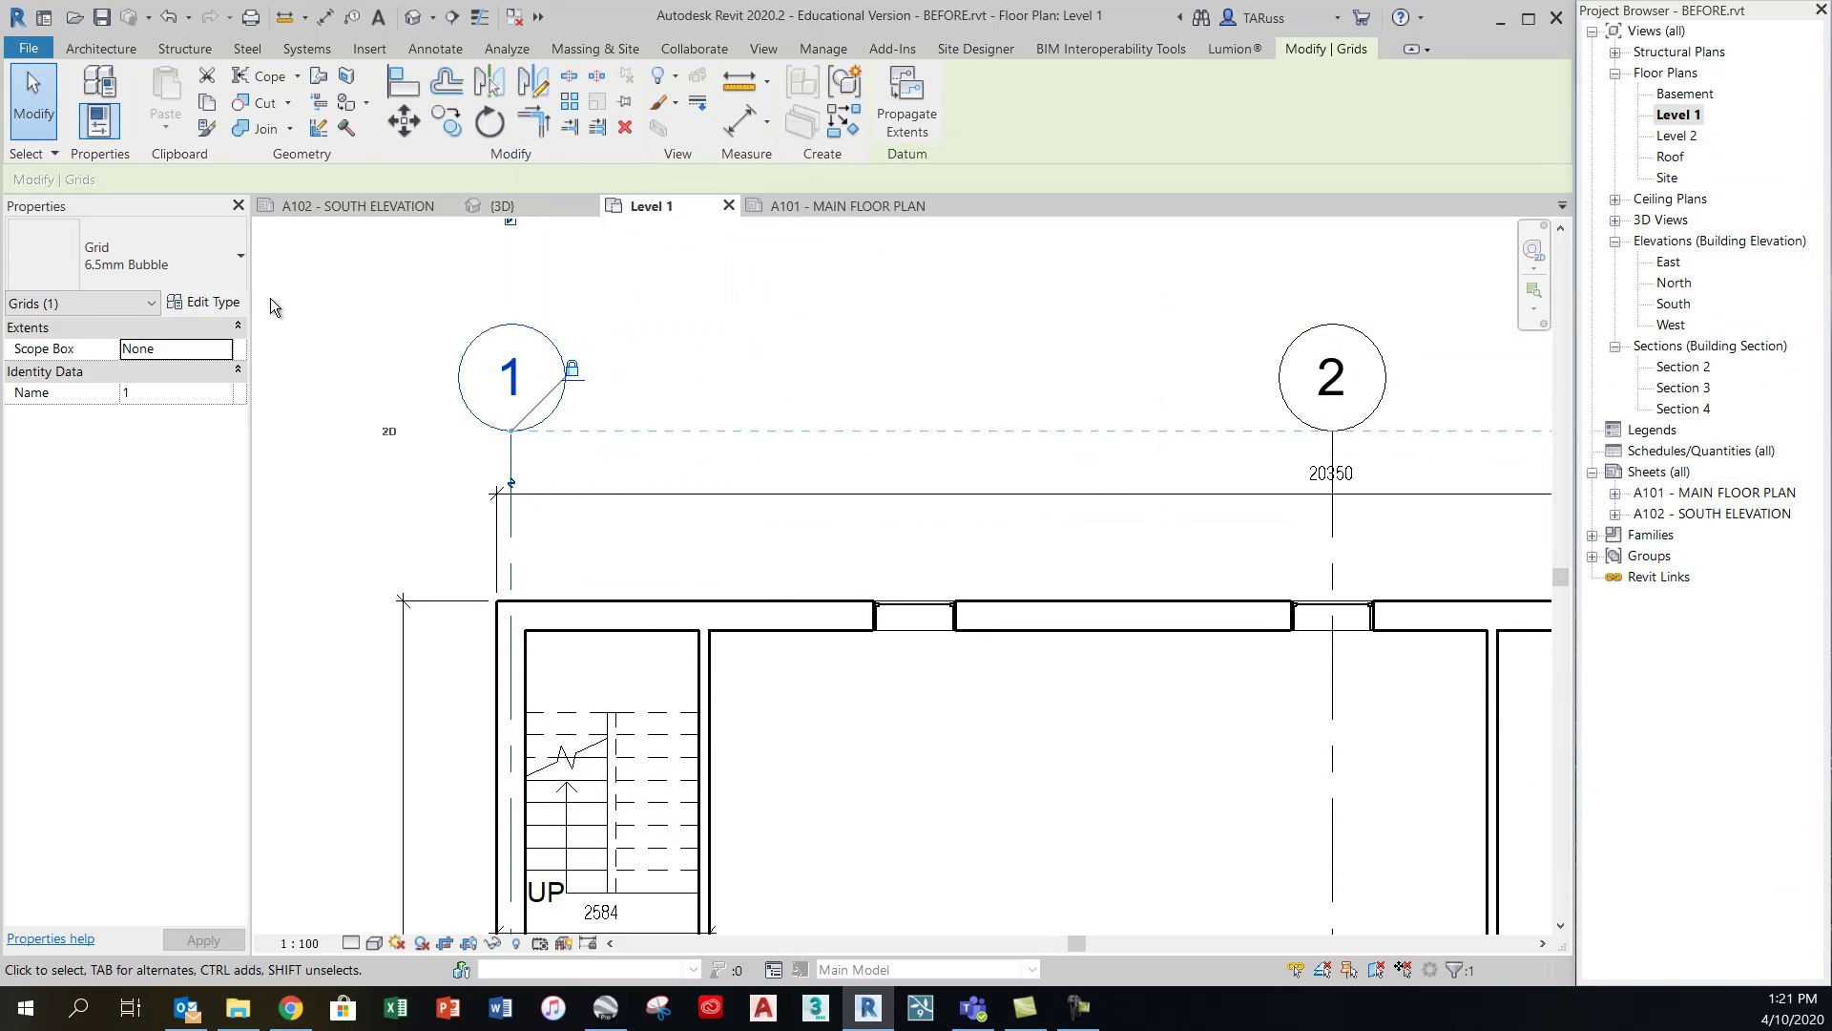
Find and select the M_Grid Head - Circle family among the project's annotation symbols
key(ctrl)
key(ctrl)
key(ctrl)
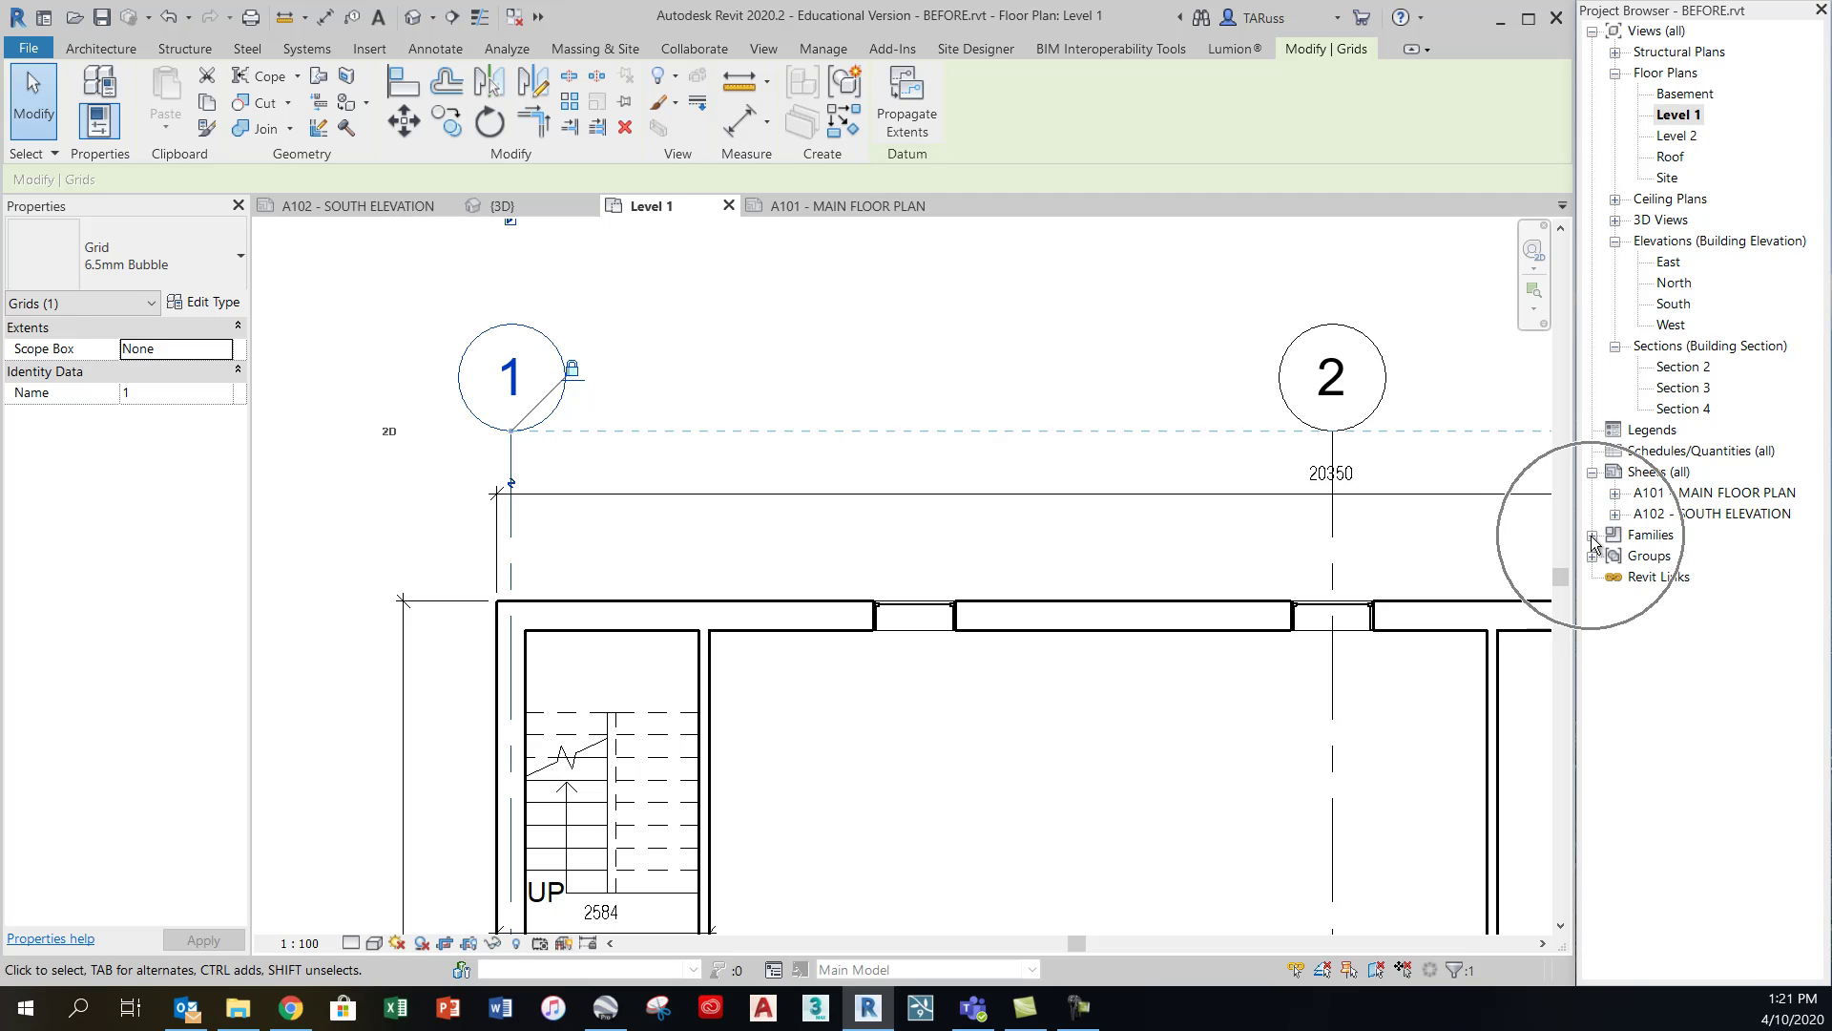
key(ctrl)
key(ctrl)
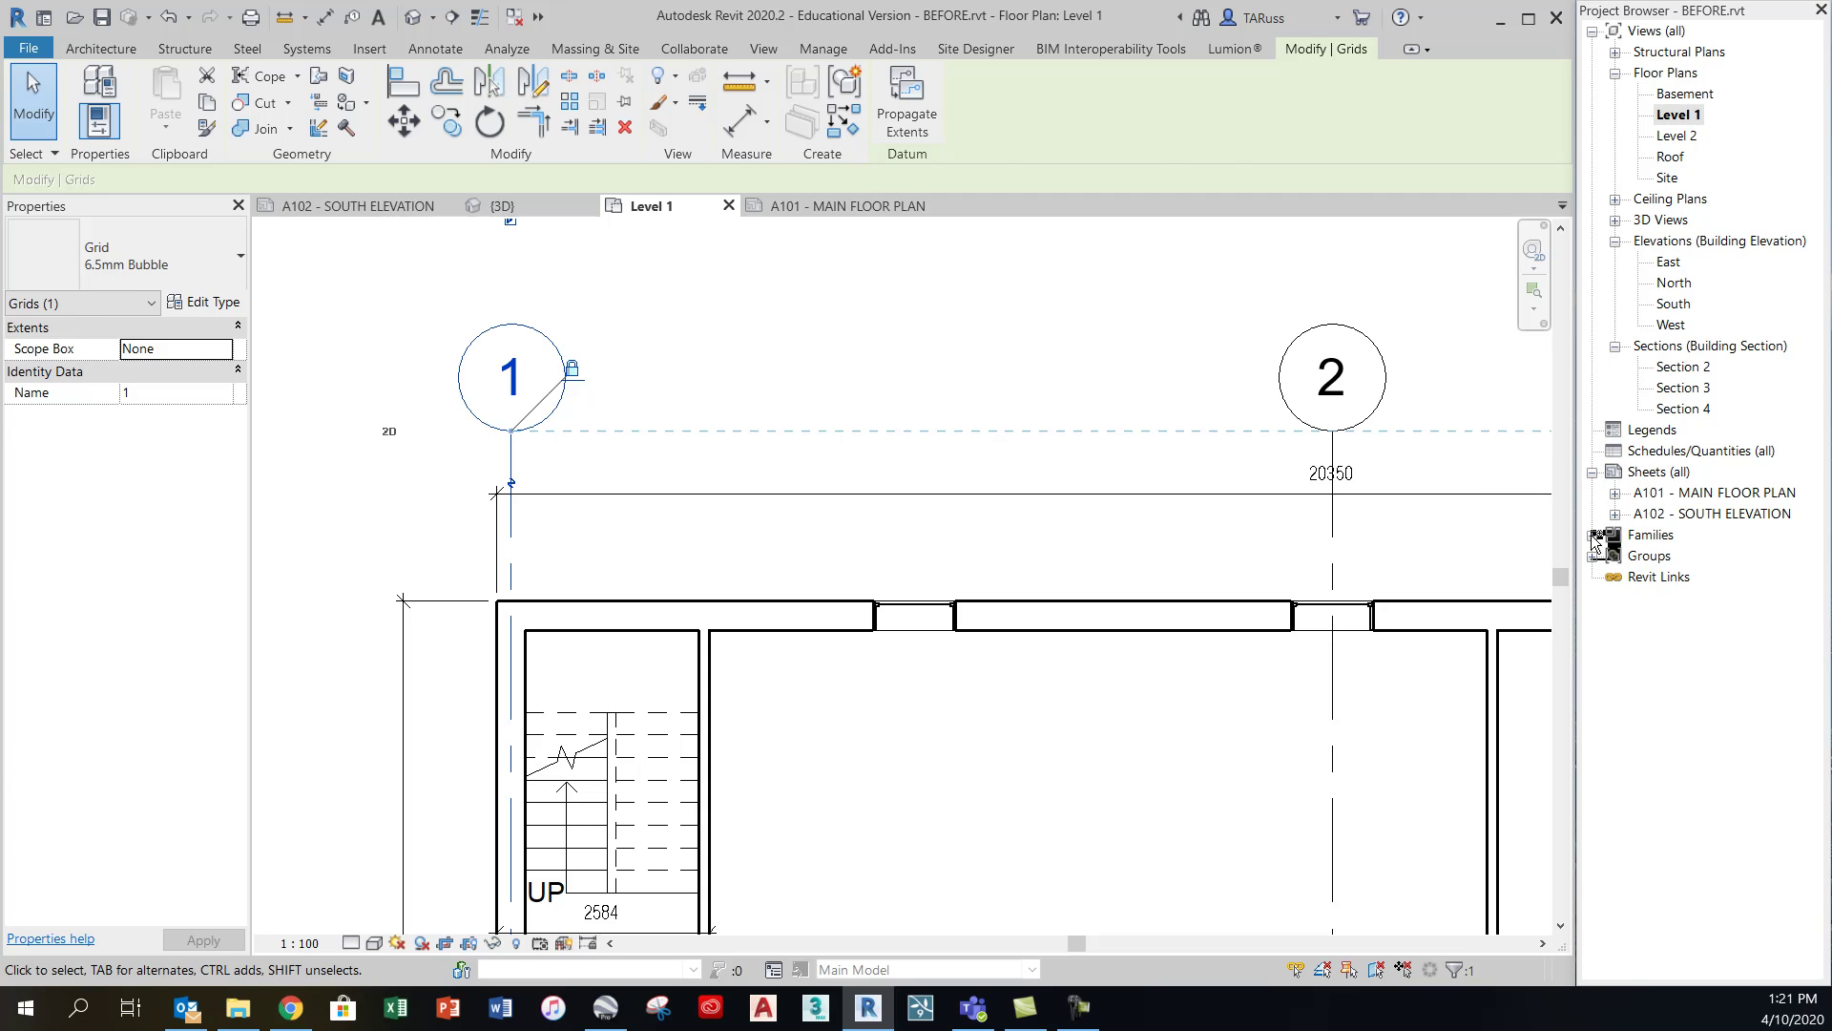
click(1591, 534)
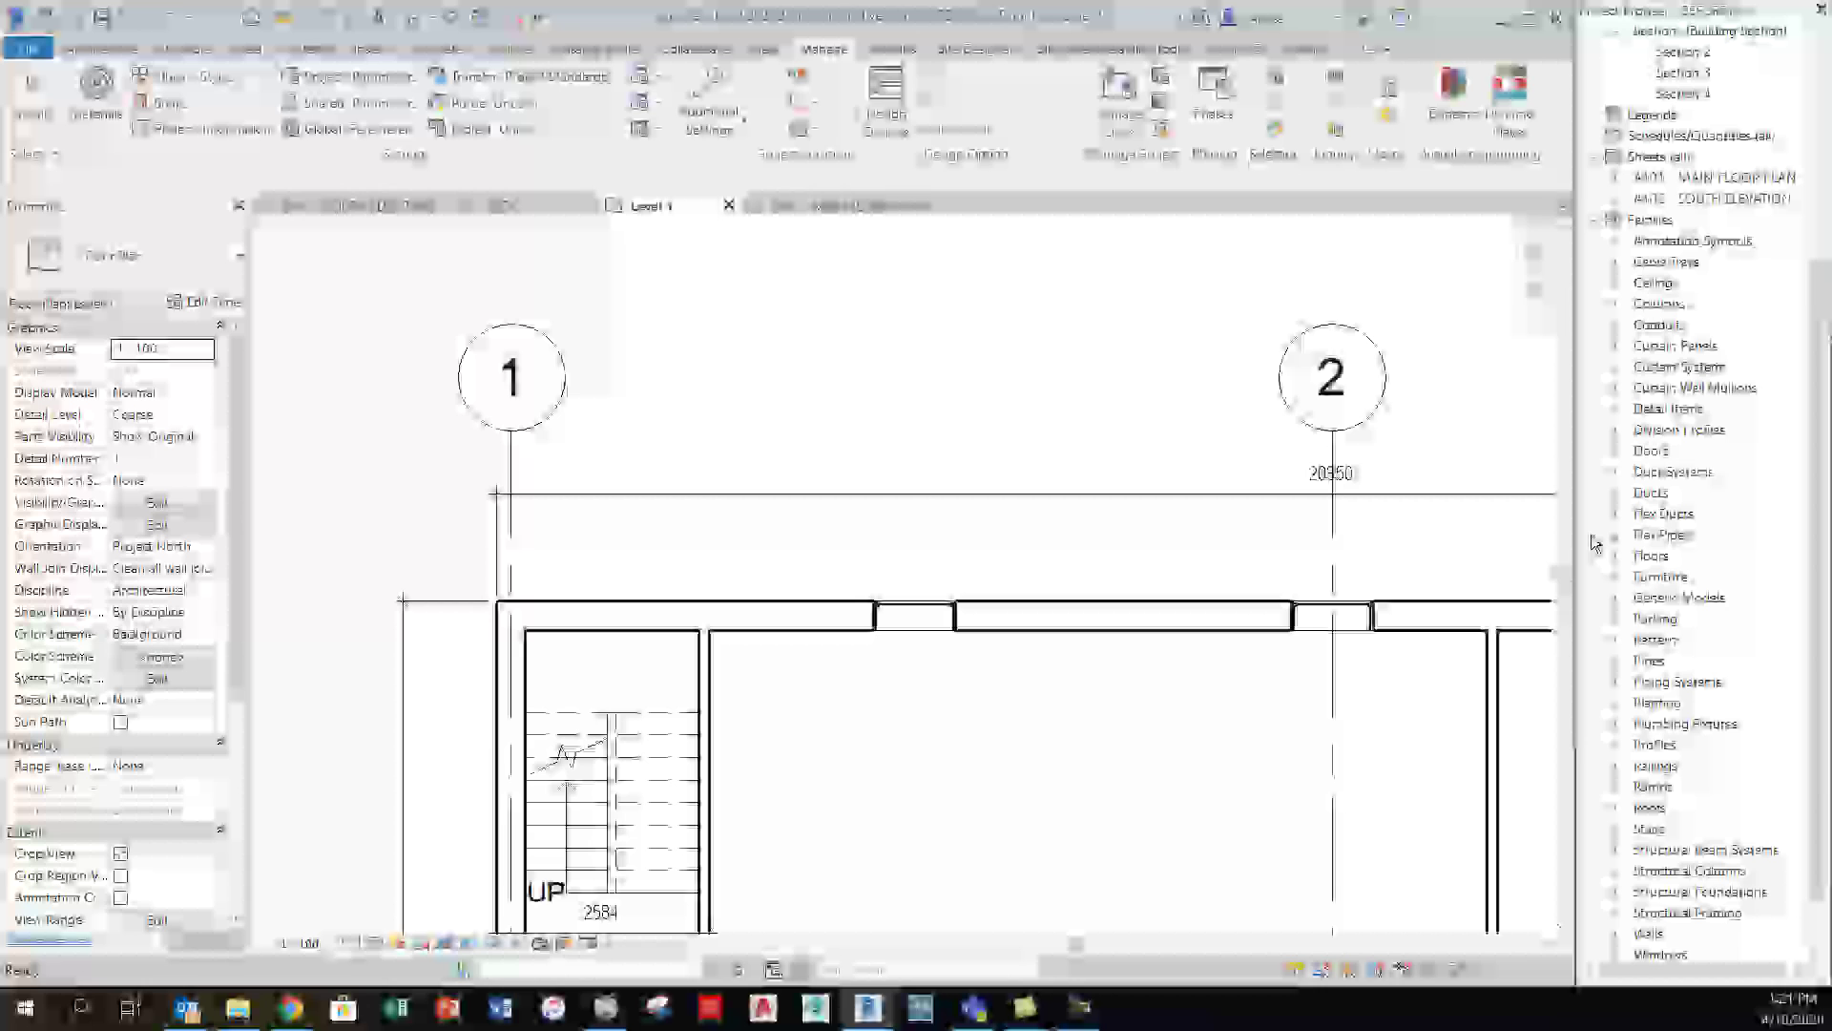
key(ctrl)
key(ctrl)
click(1615, 241)
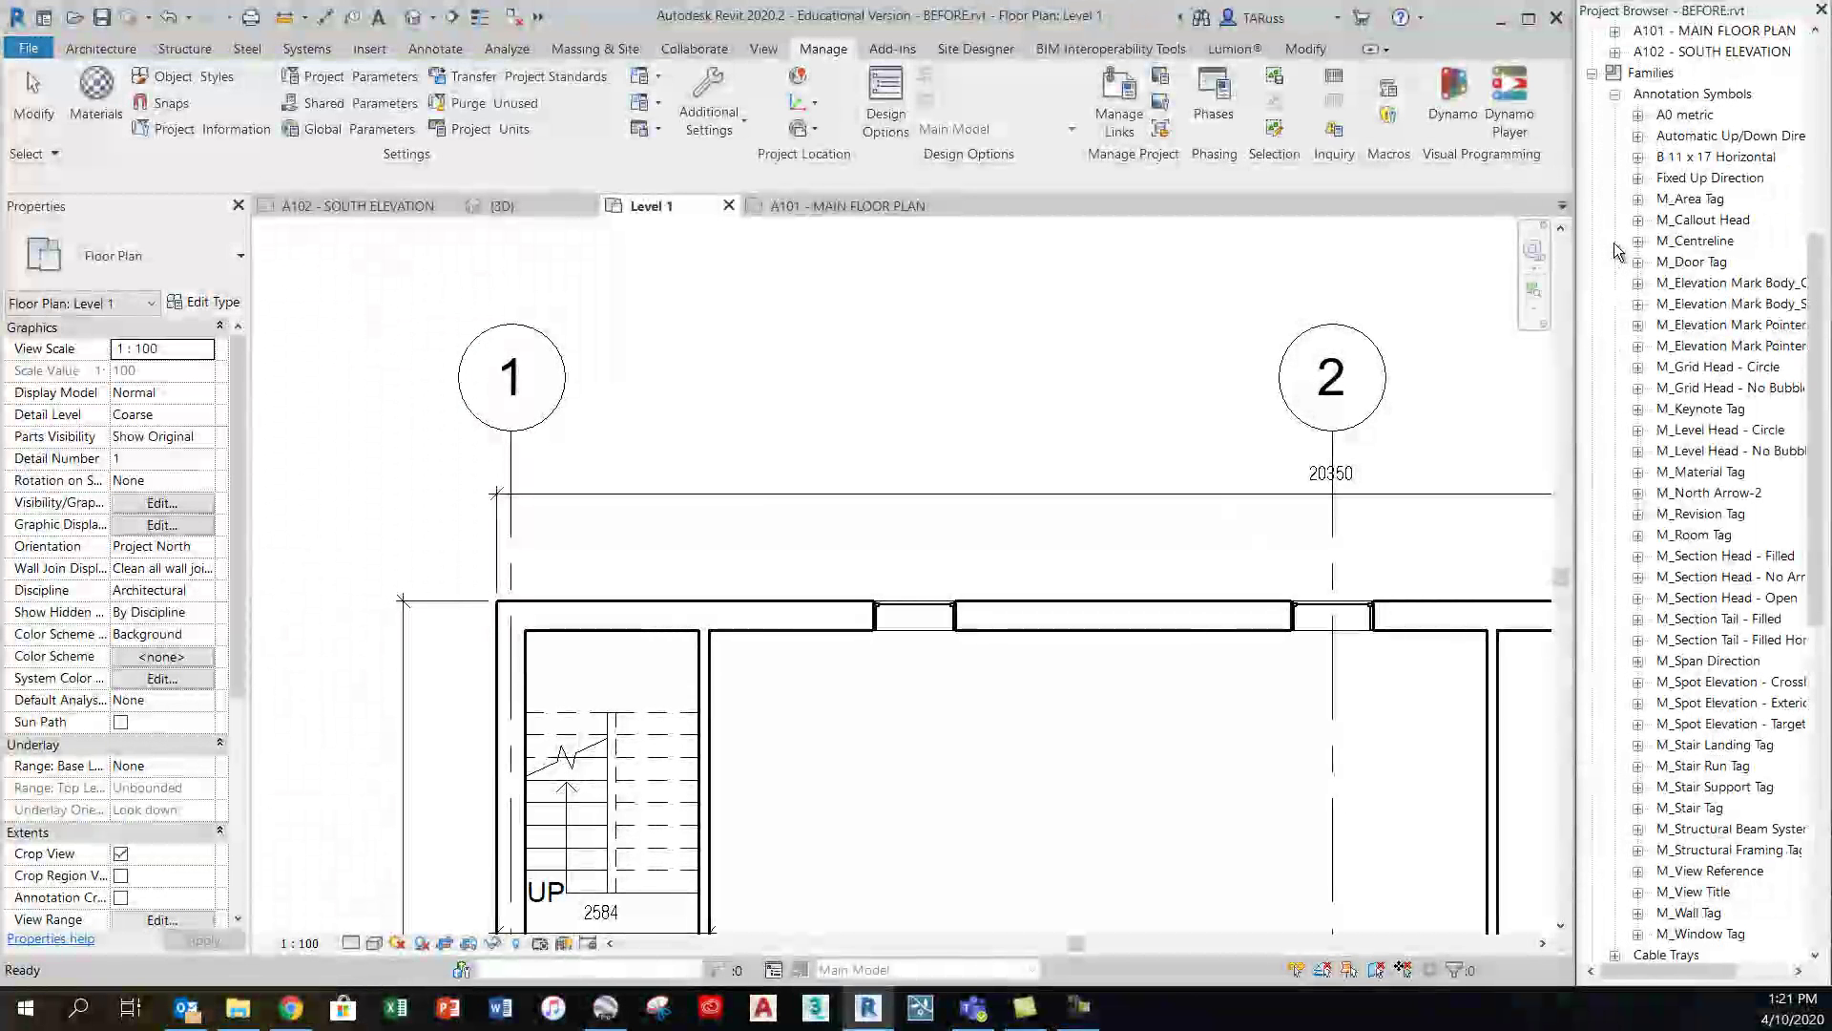
drag(1822, 396, 1817, 345)
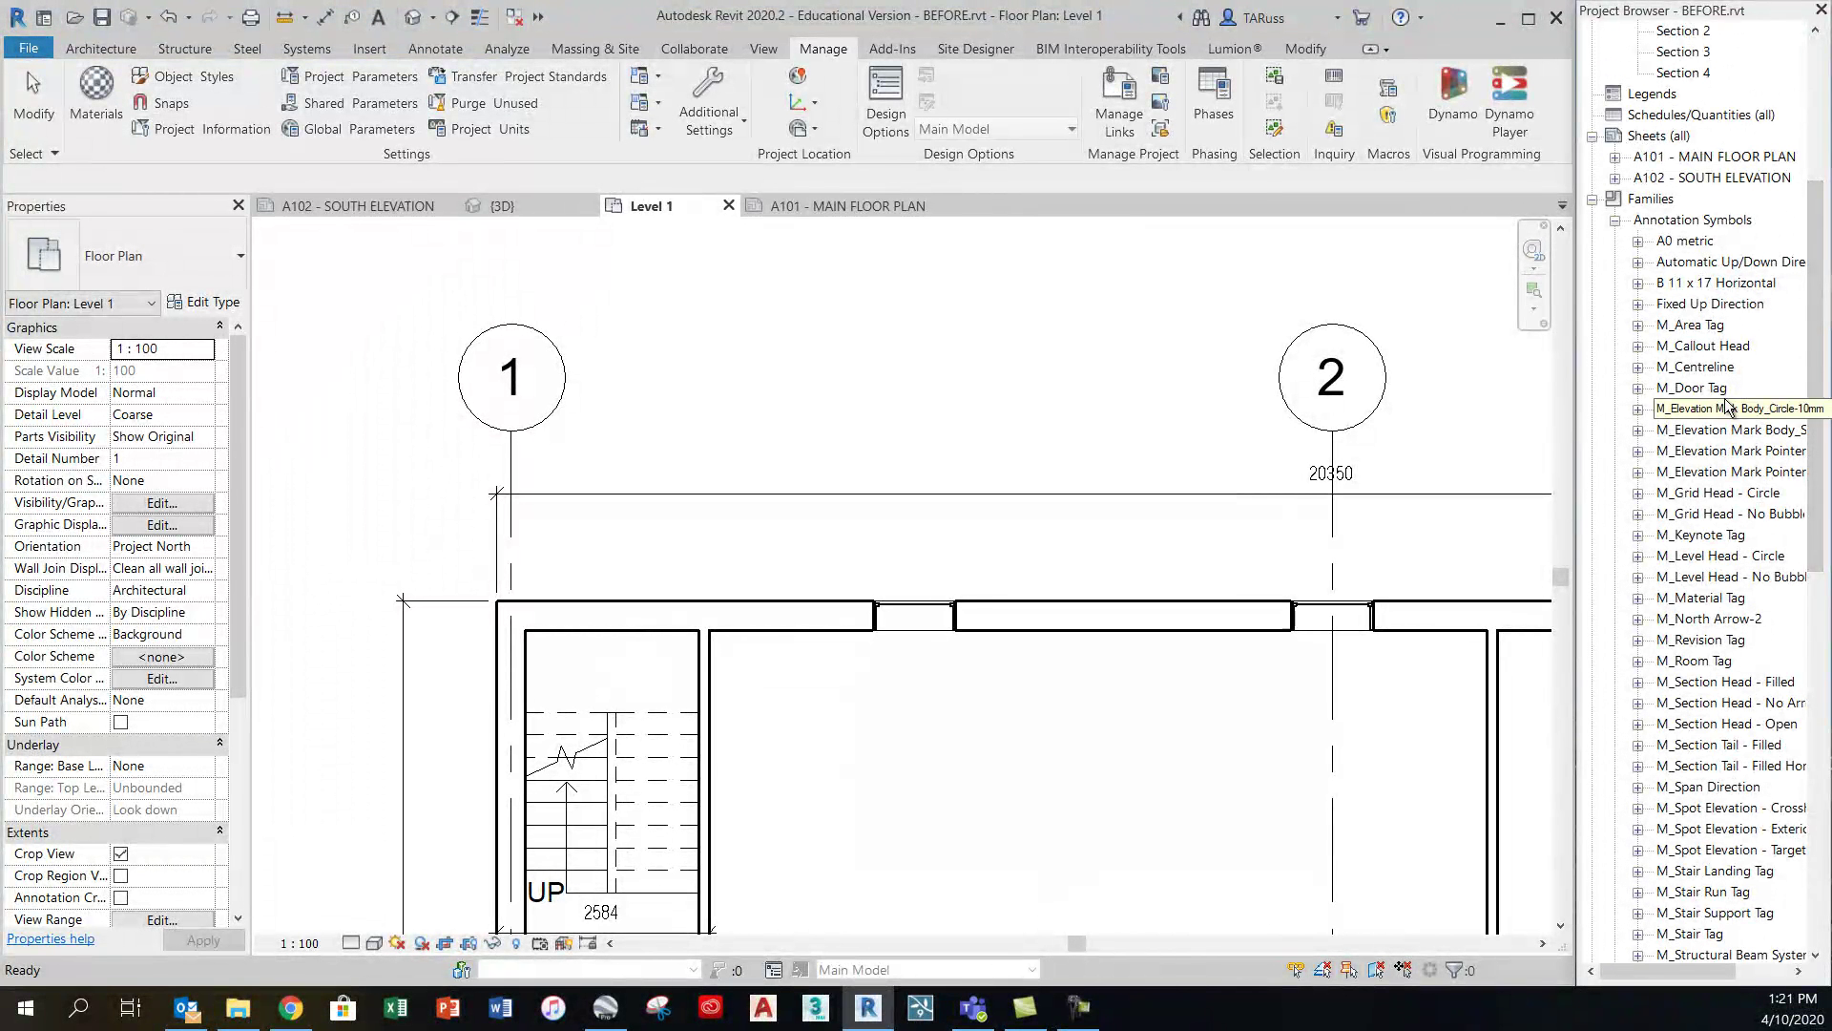
click(1704, 494)
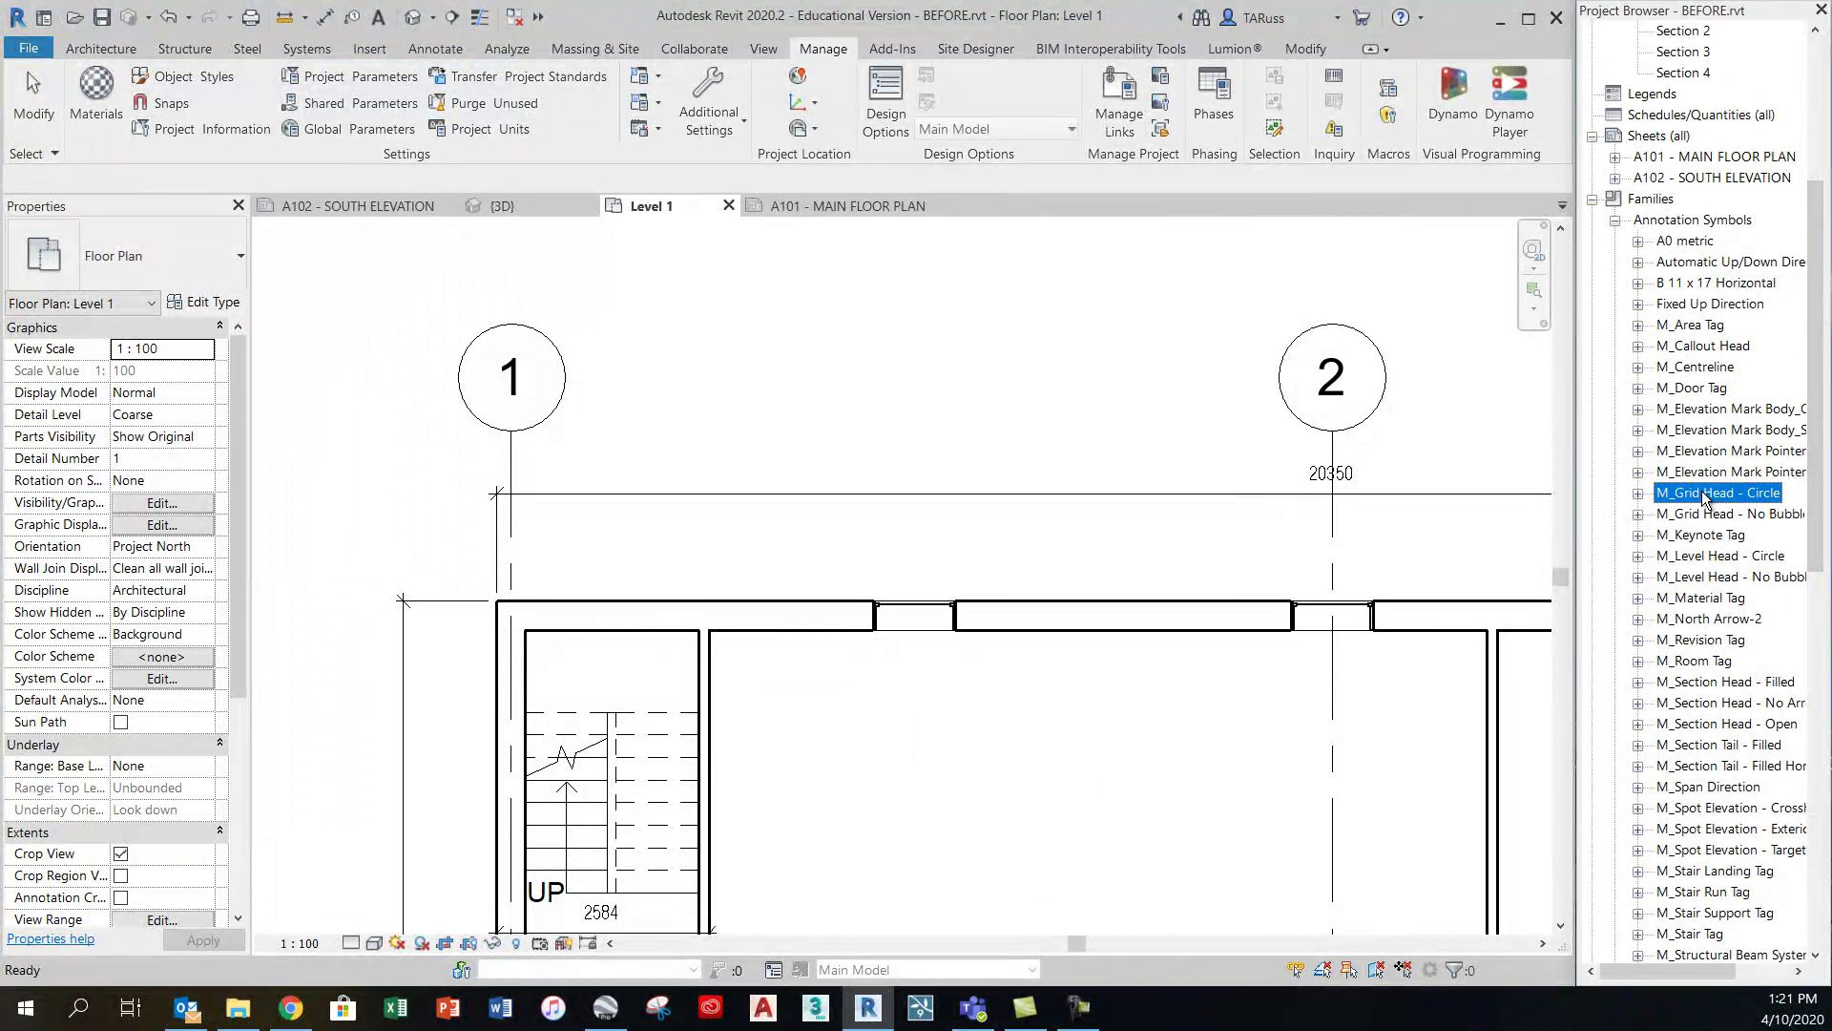
Open the selected M_Grid Head - Circle family for editing
key(ctrl)
key(ctrl)
key(ctrl)
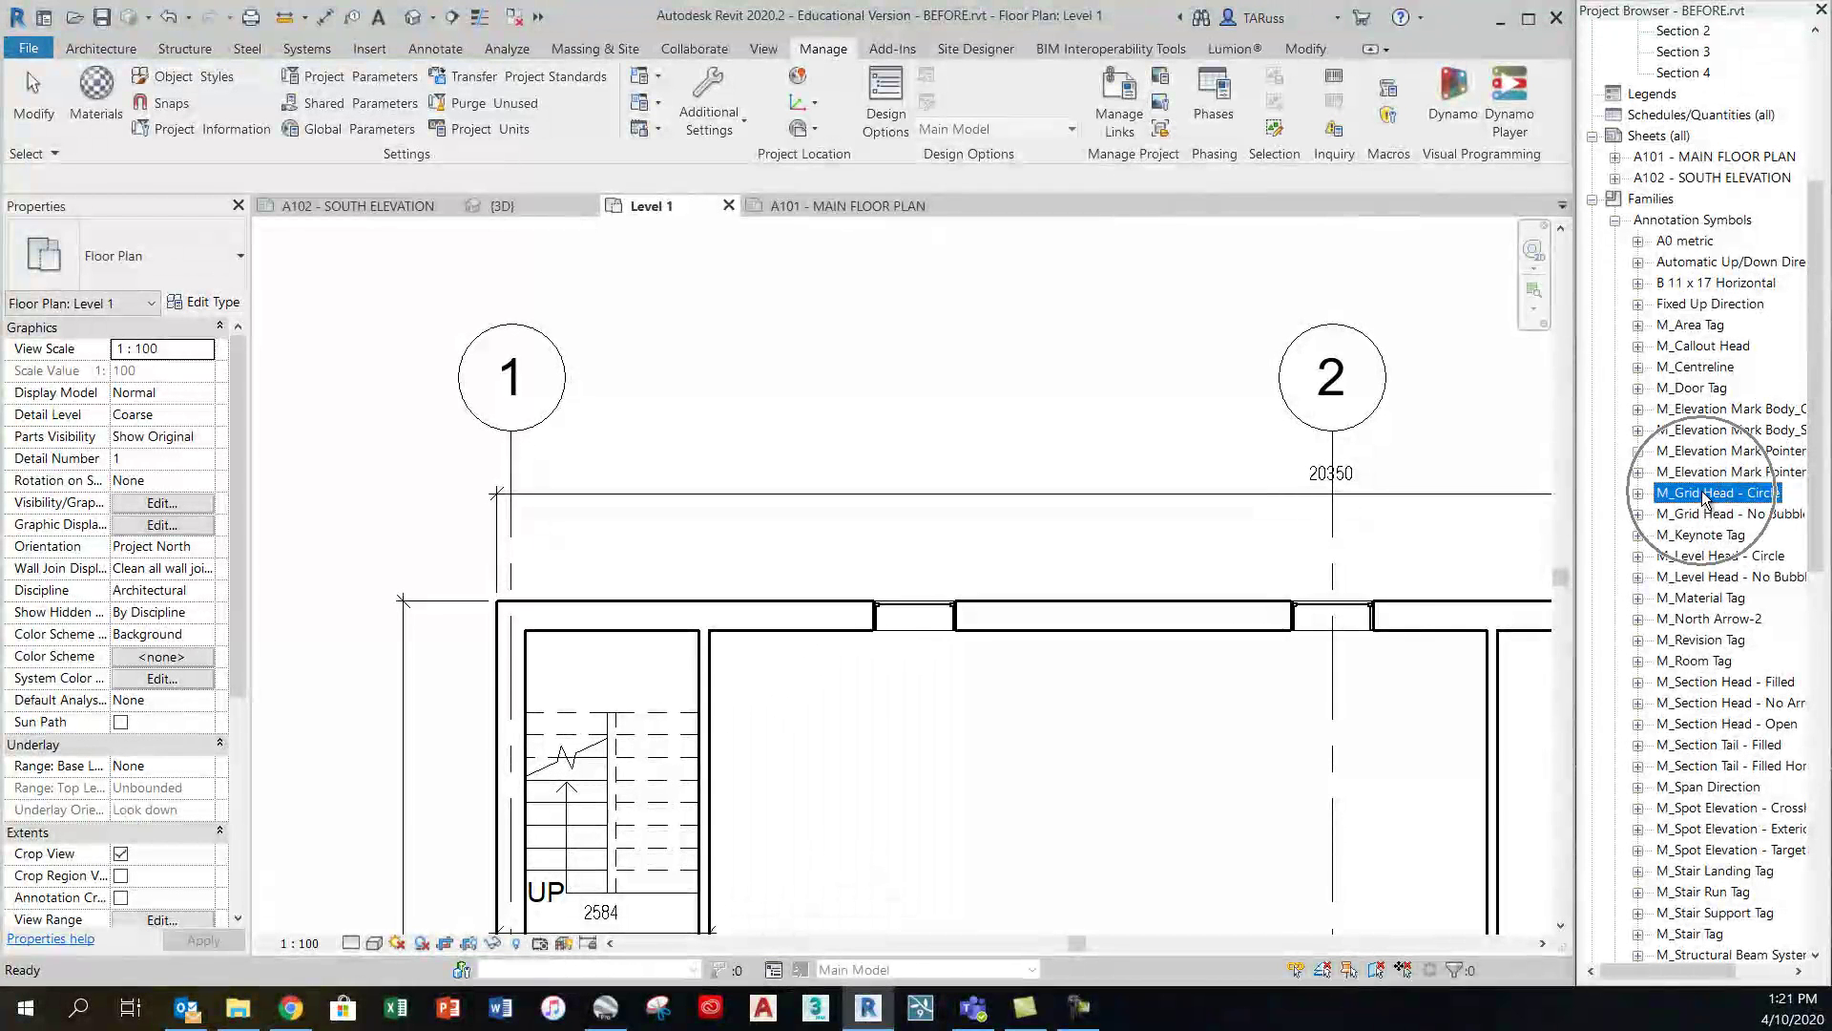
key(ctrl)
key(ctrl)
key(ctrl)
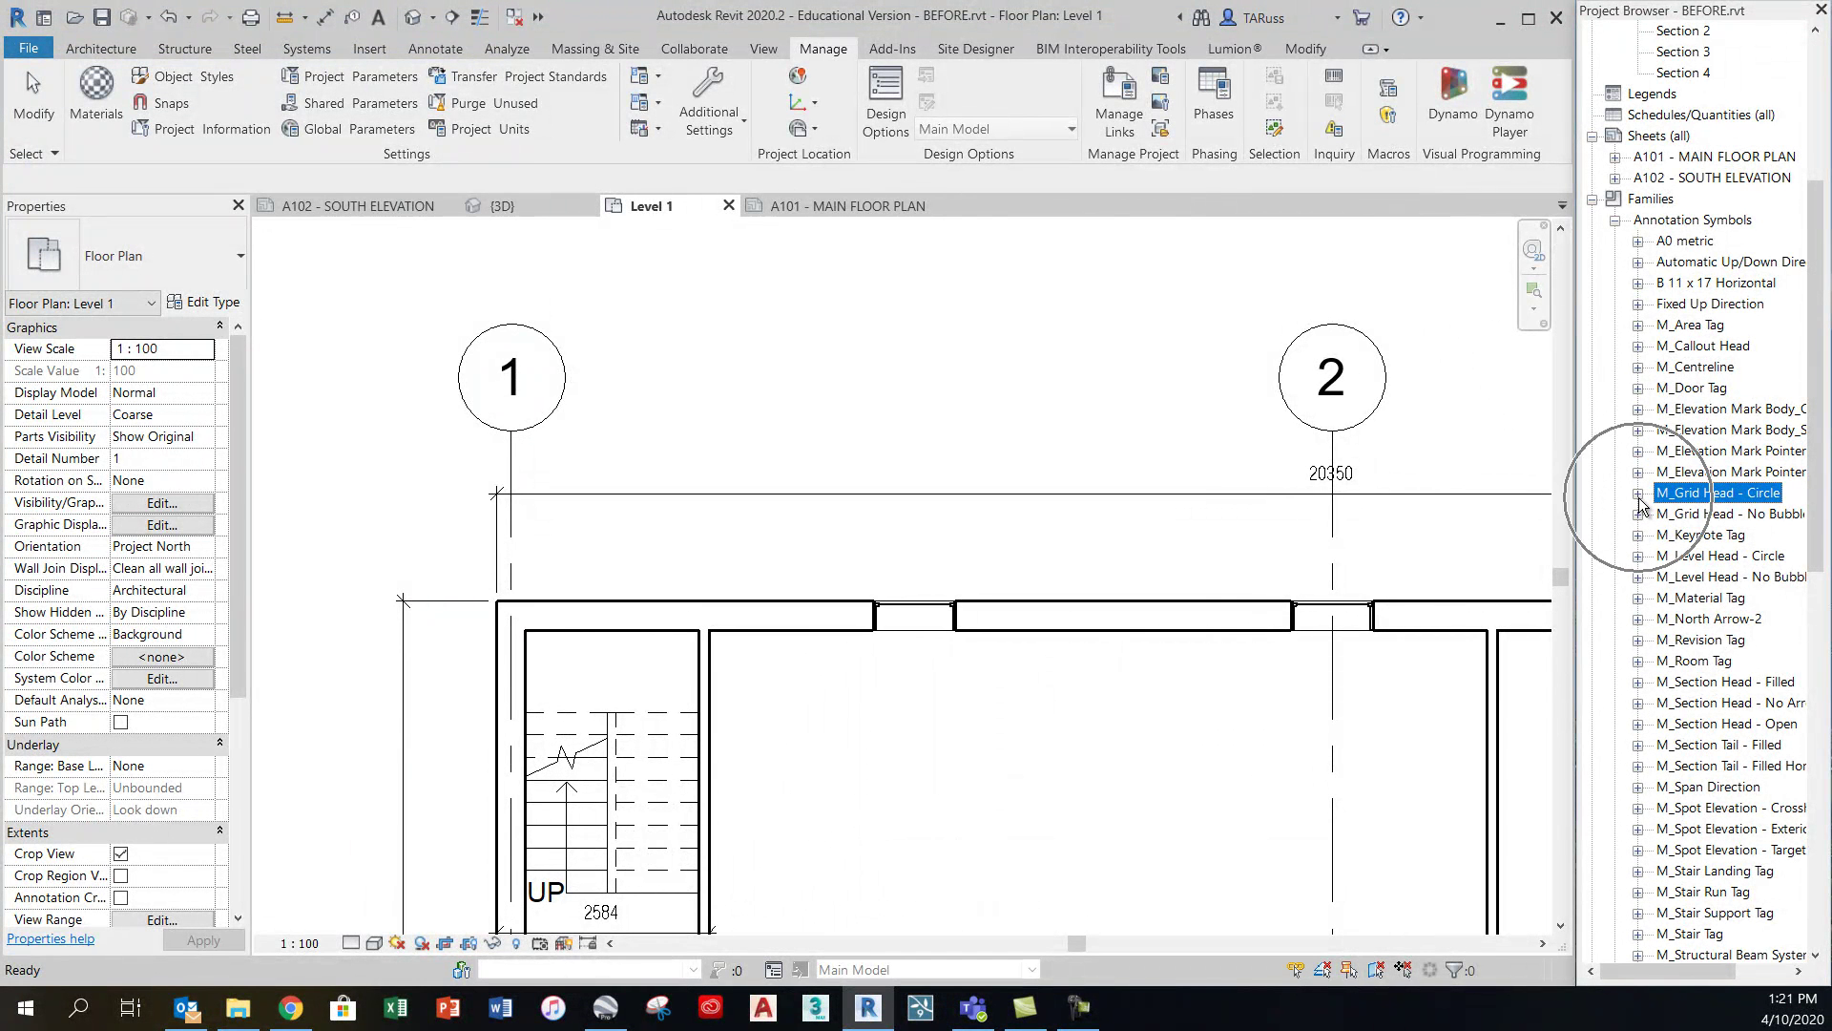
key(ctrl)
key(ctrl)
key(ctrl)
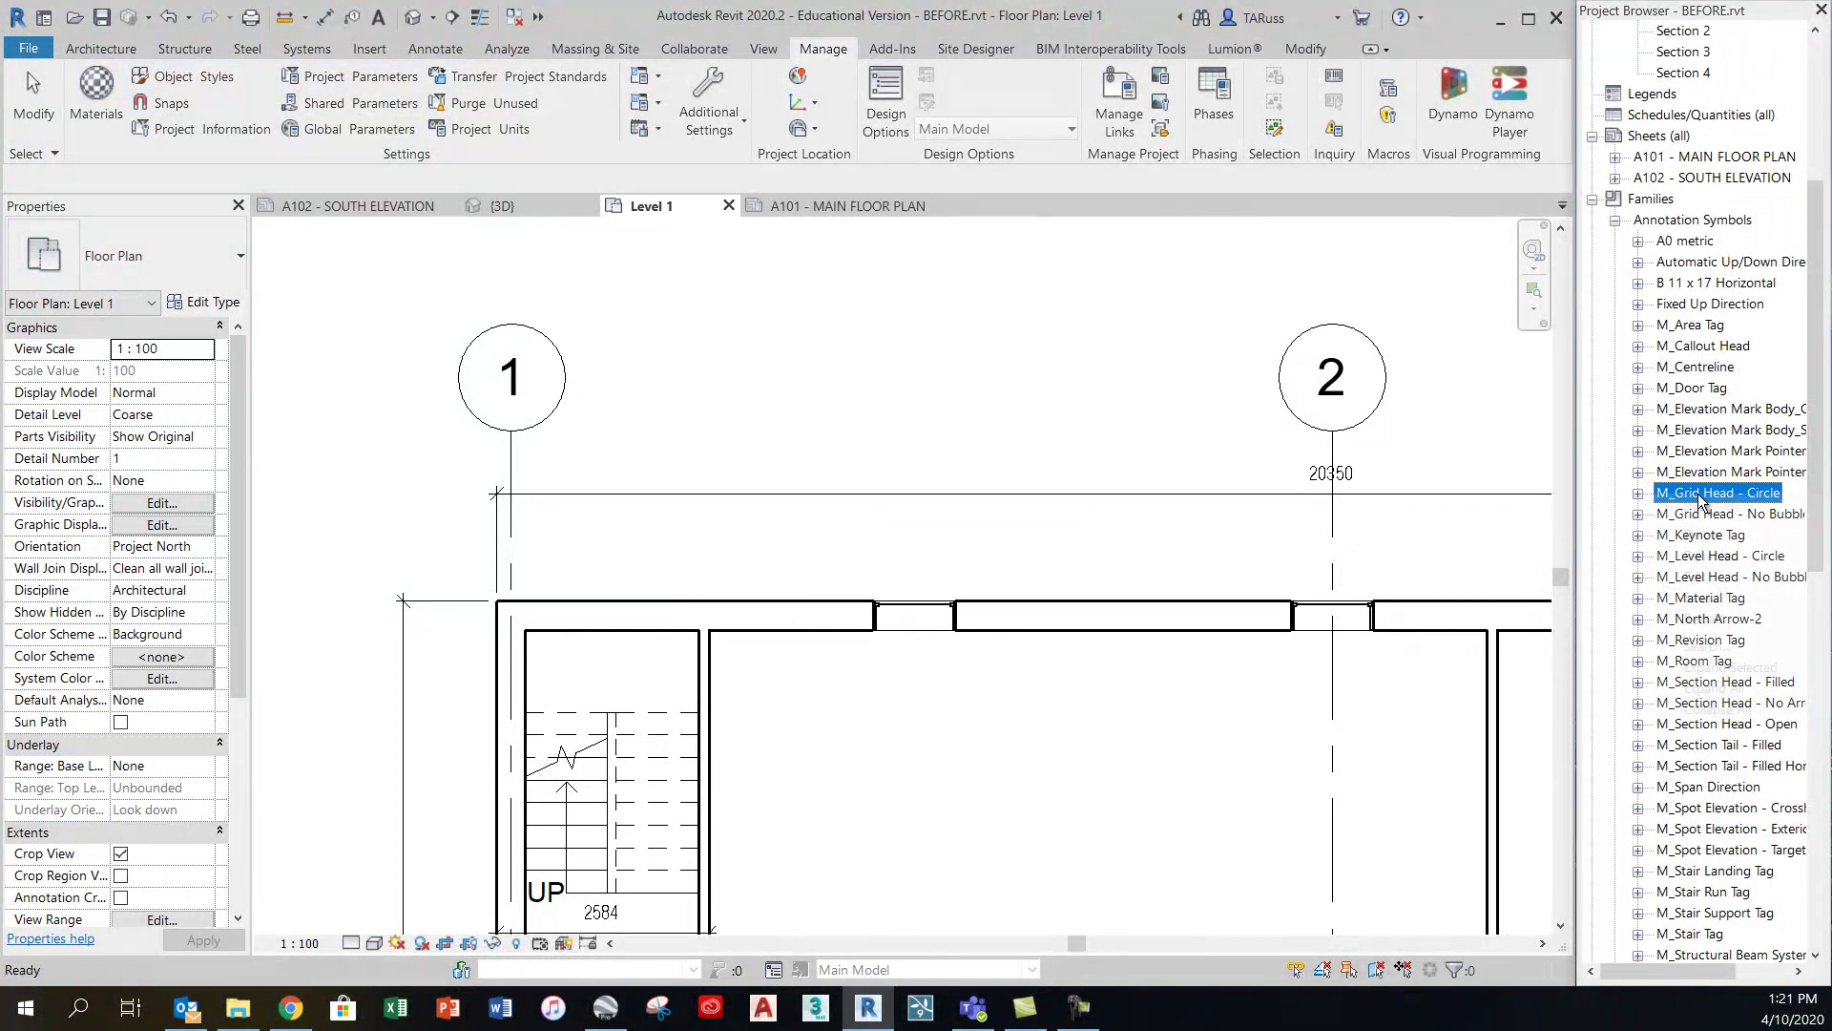
right_click(1698, 496)
click(1704, 577)
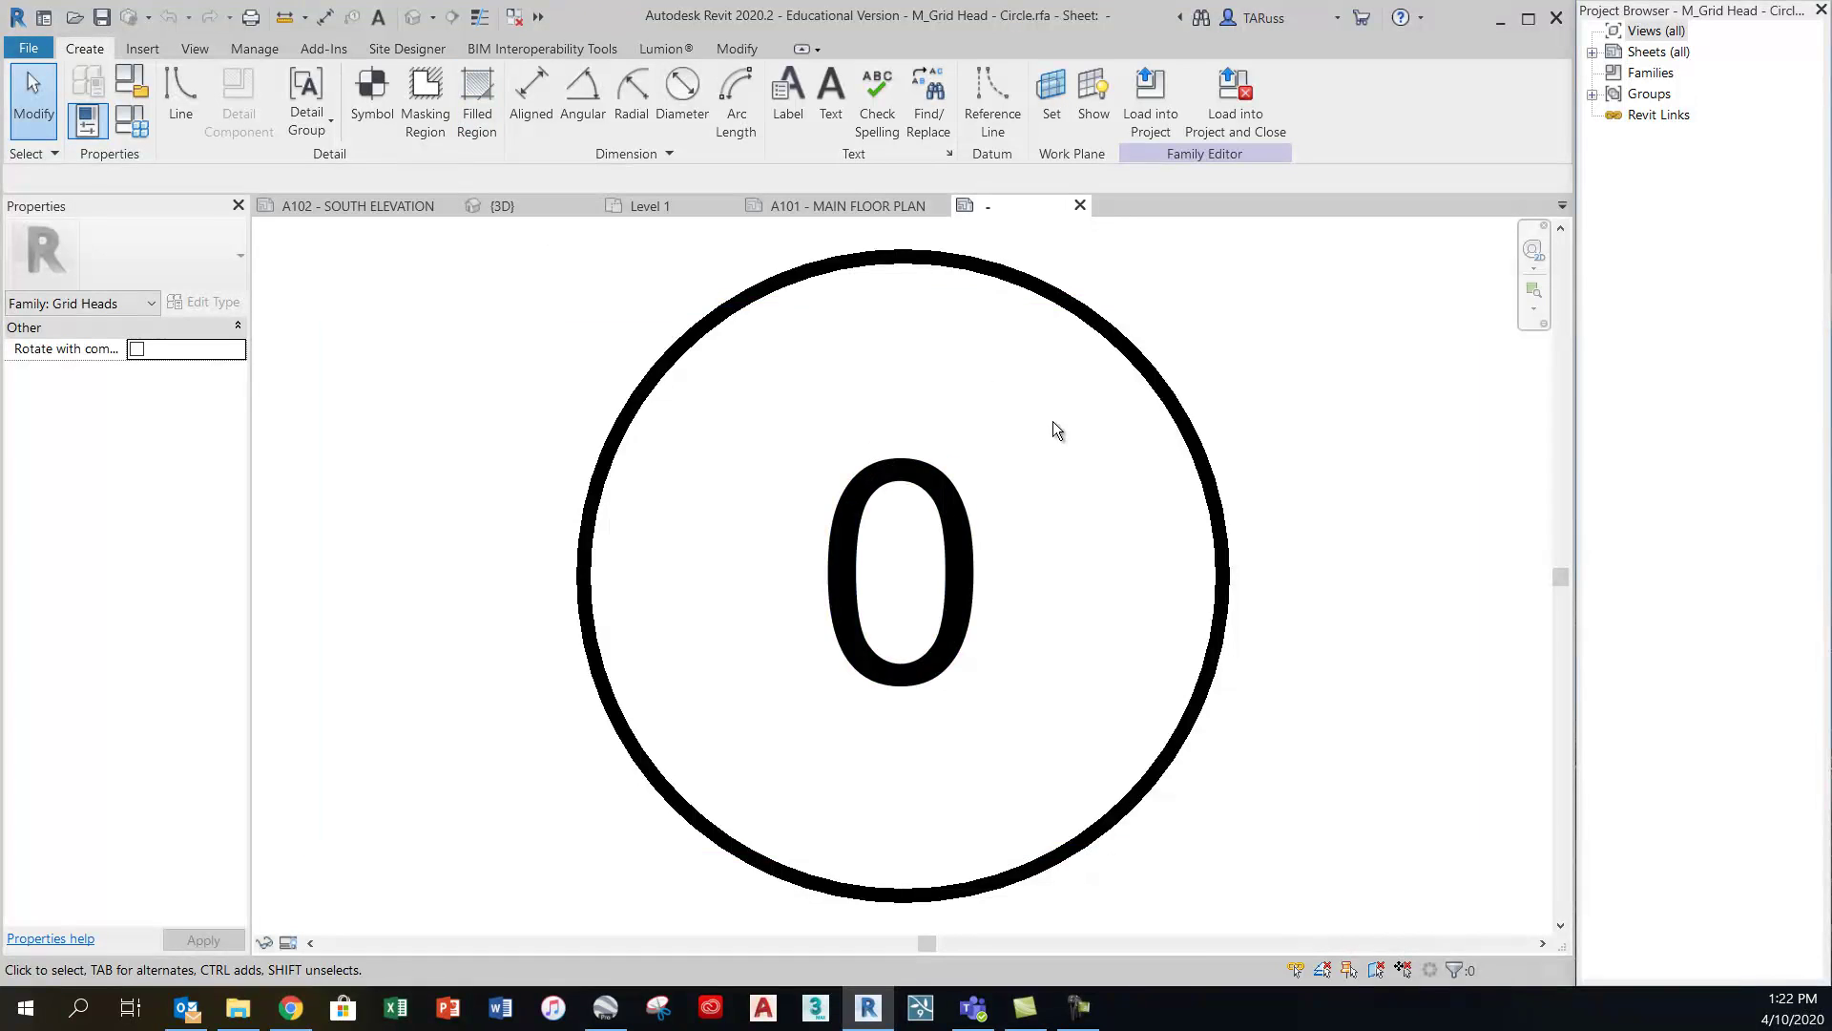
Turn on thin line display in the grid head family view
scroll(996, 422, down, 4)
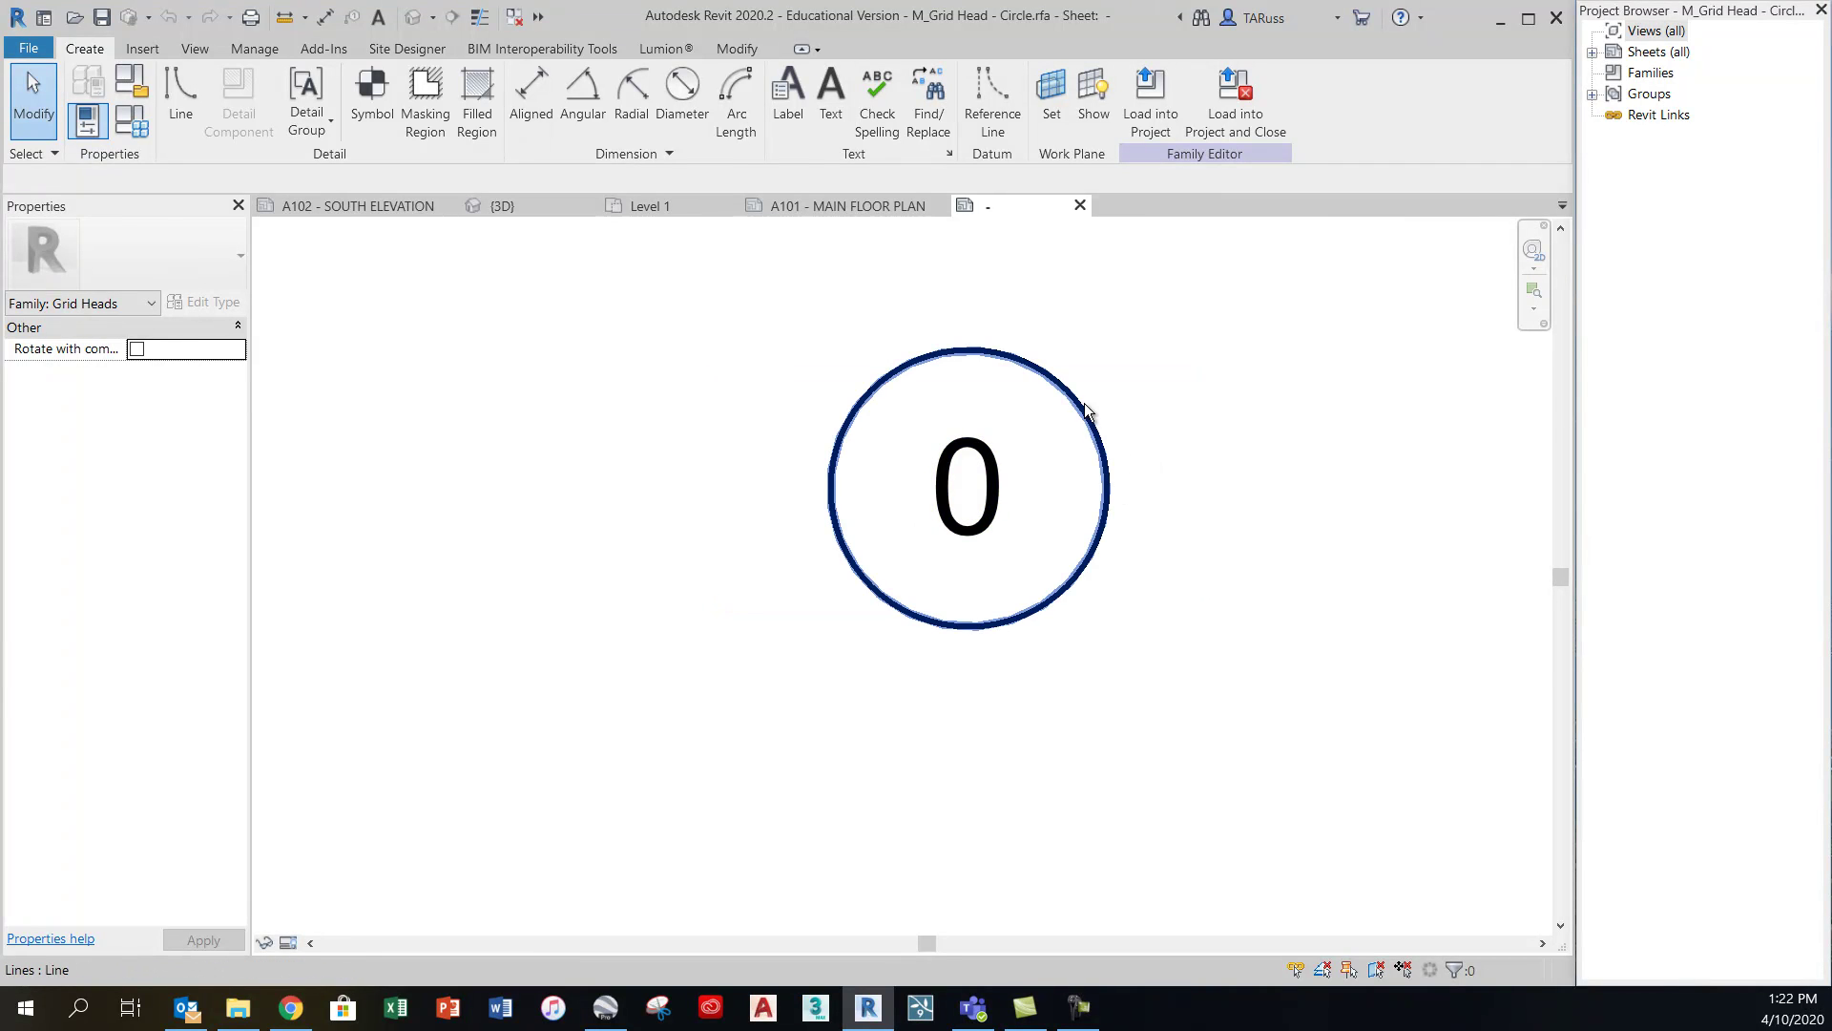
scroll(993, 374, up, 2)
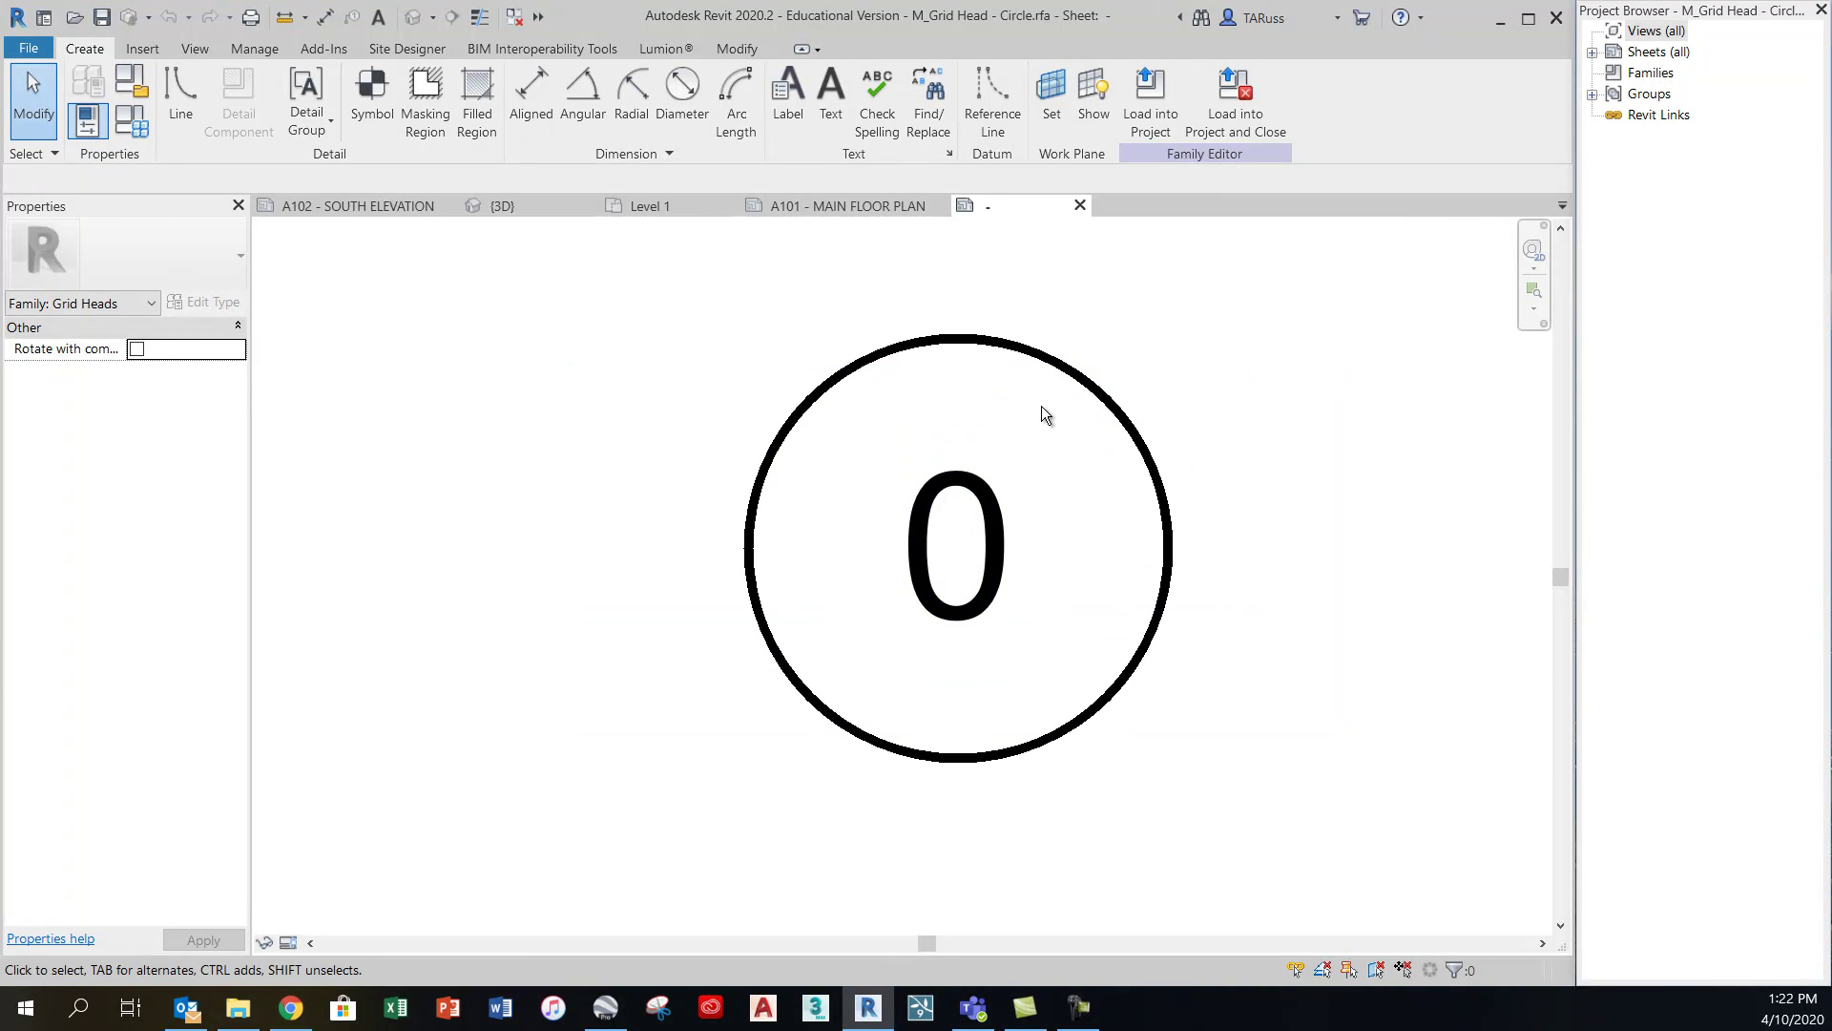
key(t)
key(l)
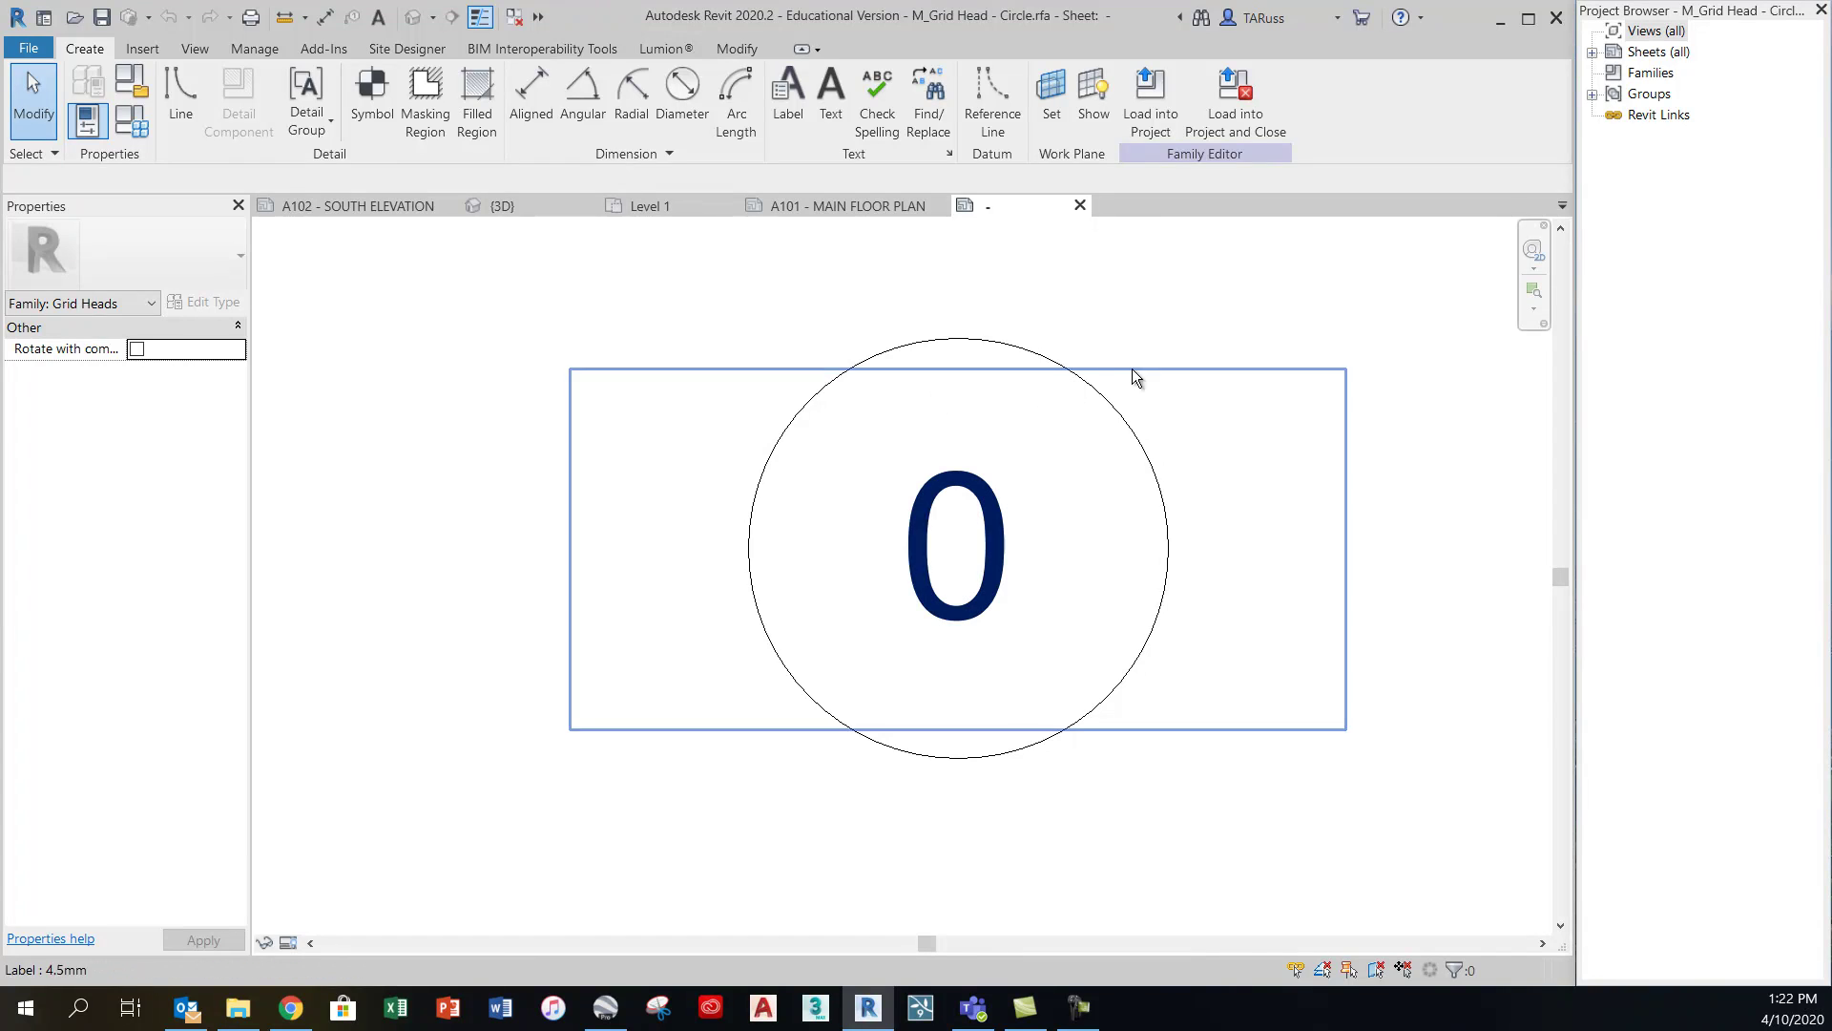
Set the radius of the grid head's circle to 4 mm
click(1094, 394)
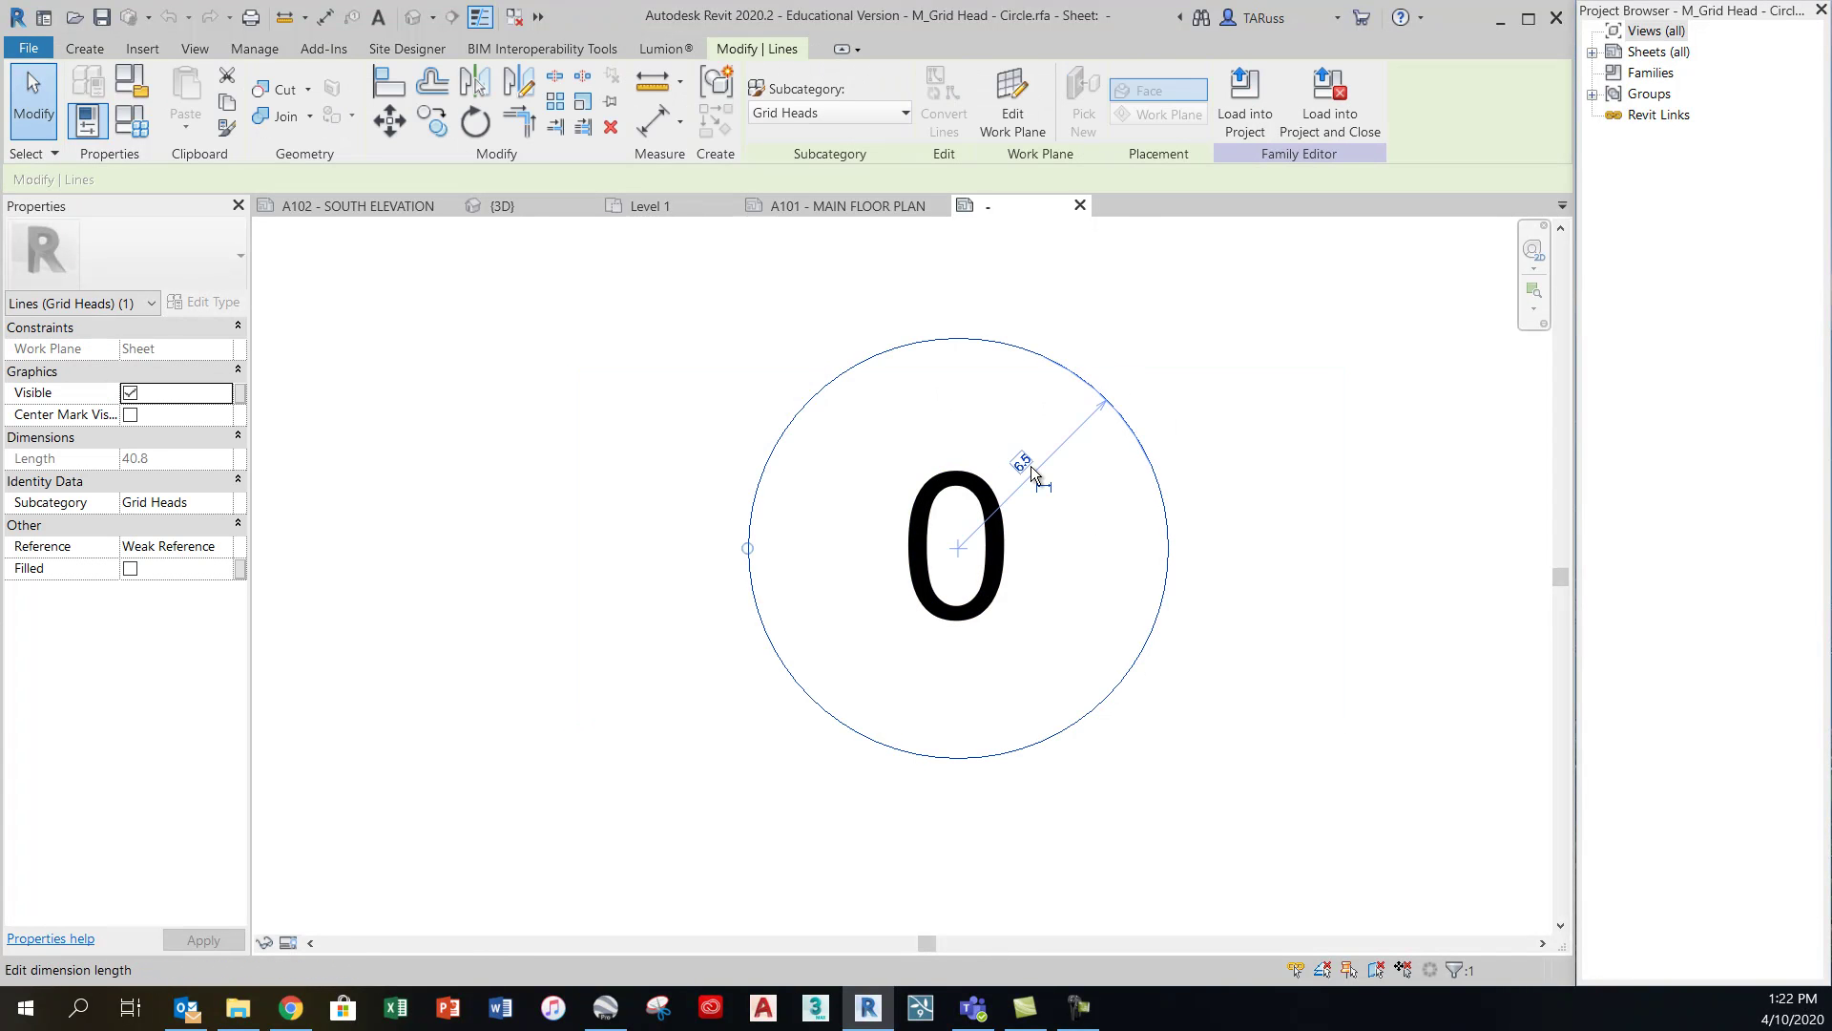
scroll(1033, 469, up, 2)
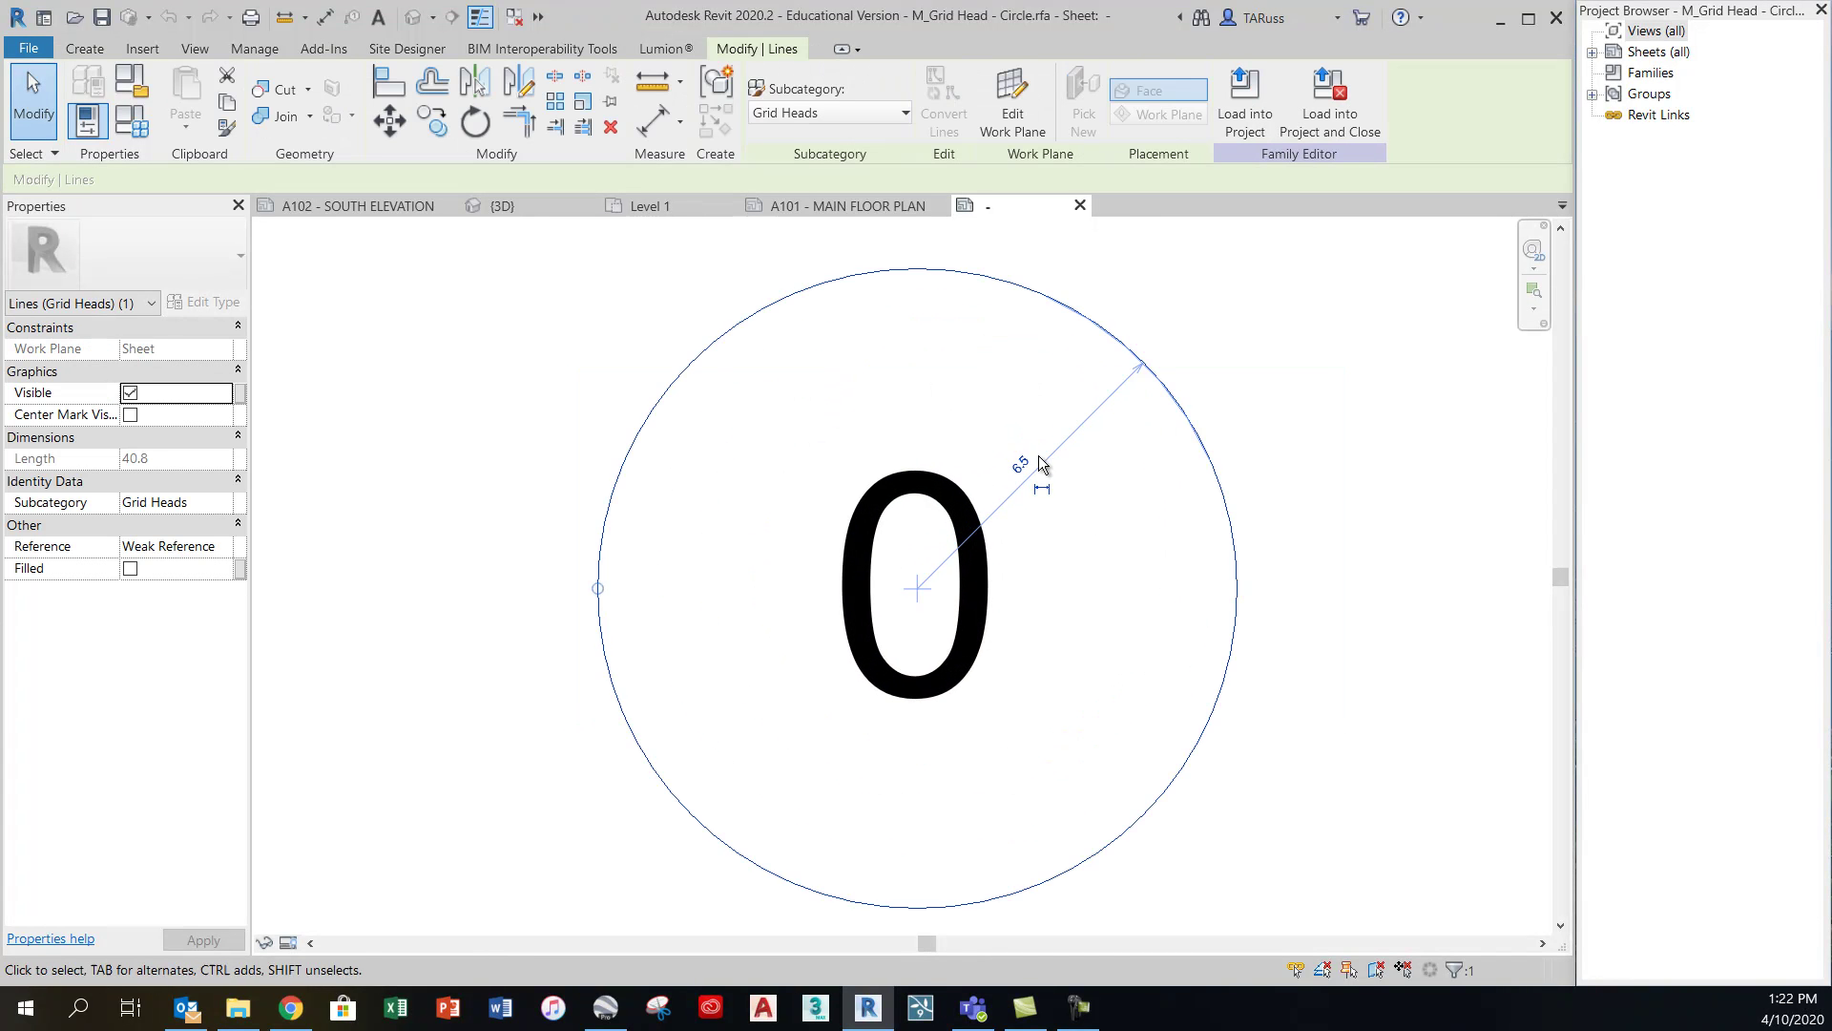
click(1023, 465)
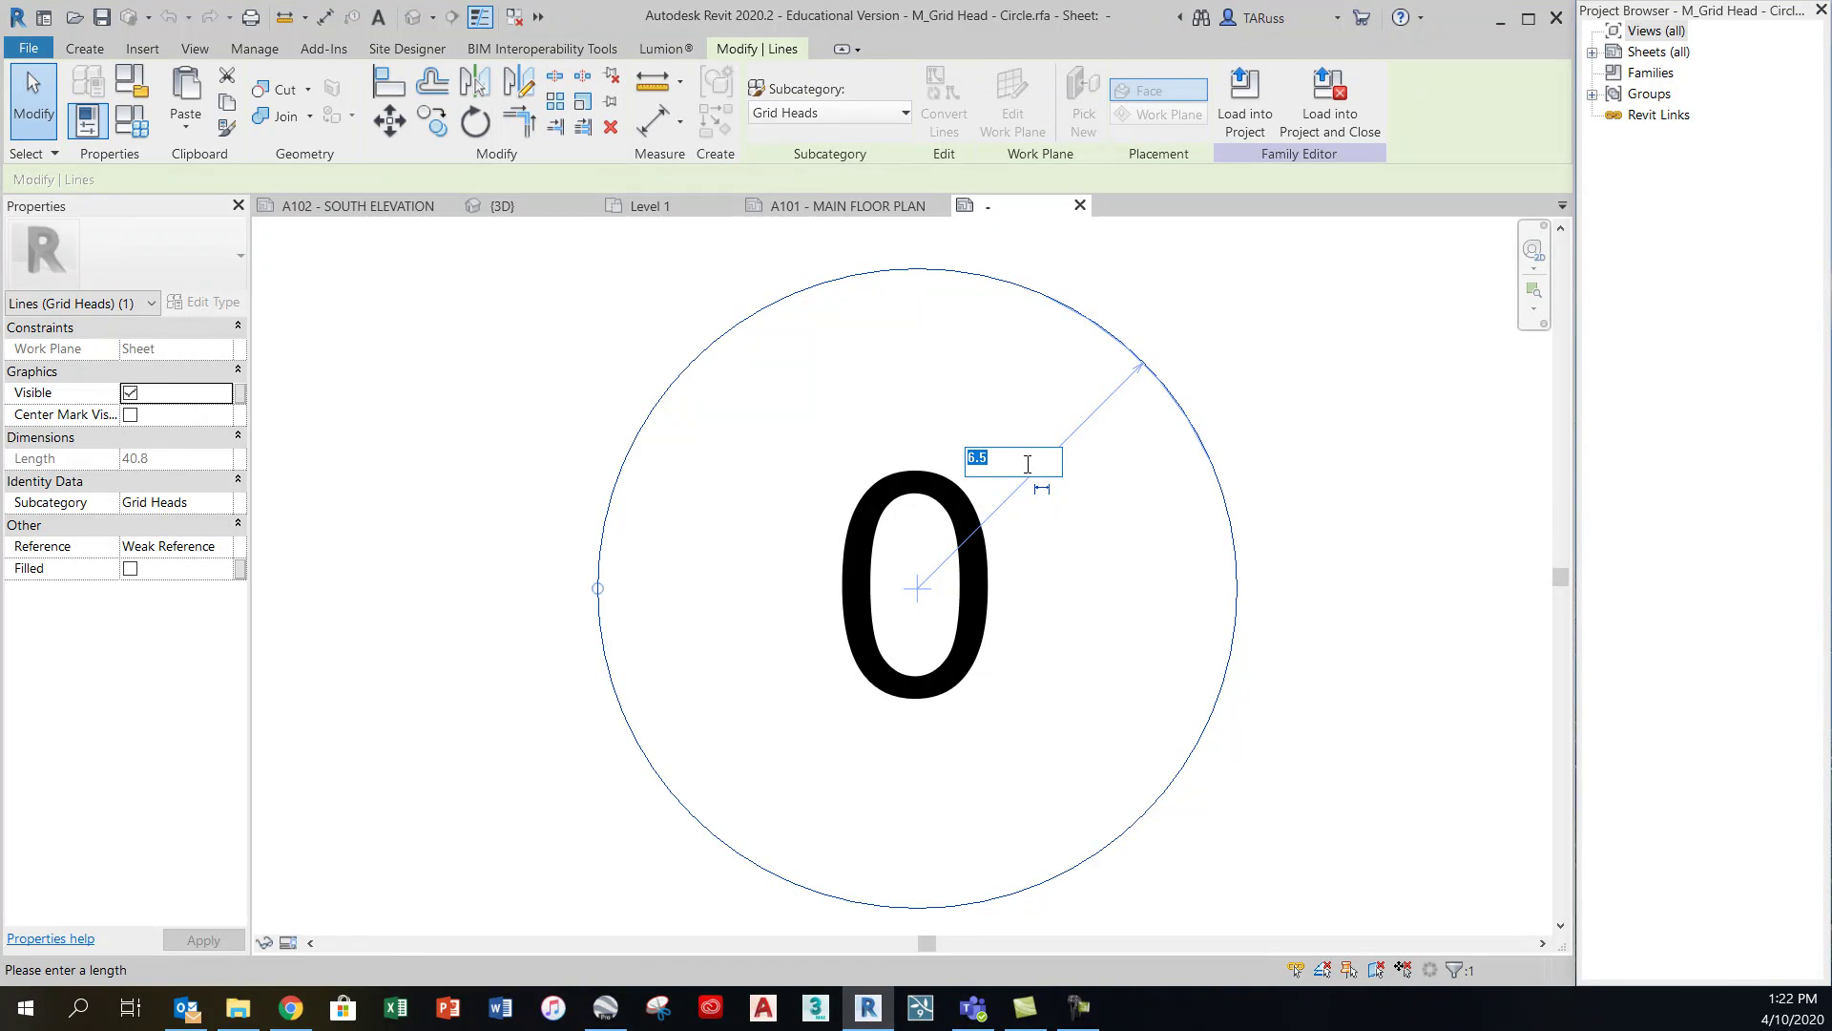
key(Return)
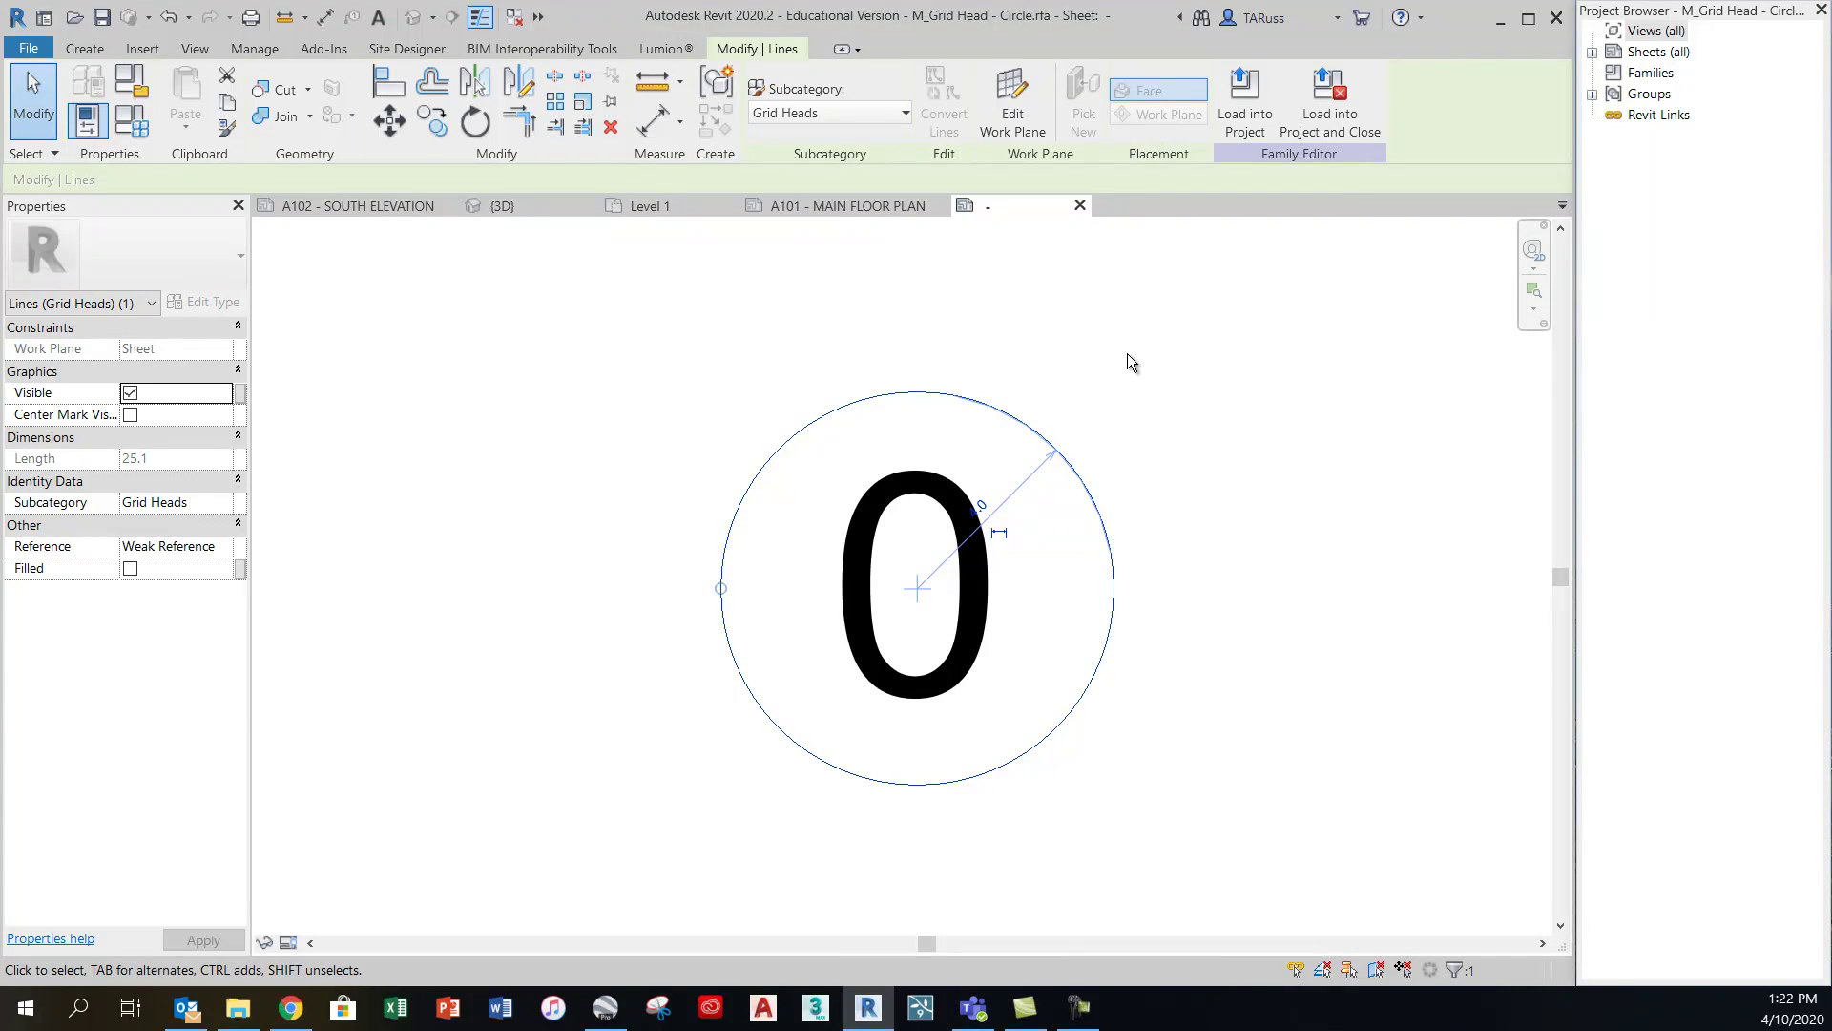
click(1172, 388)
Duplicate the label type of the 0 inside the circle as a new type named 3mm
scroll(941, 522, down, 2)
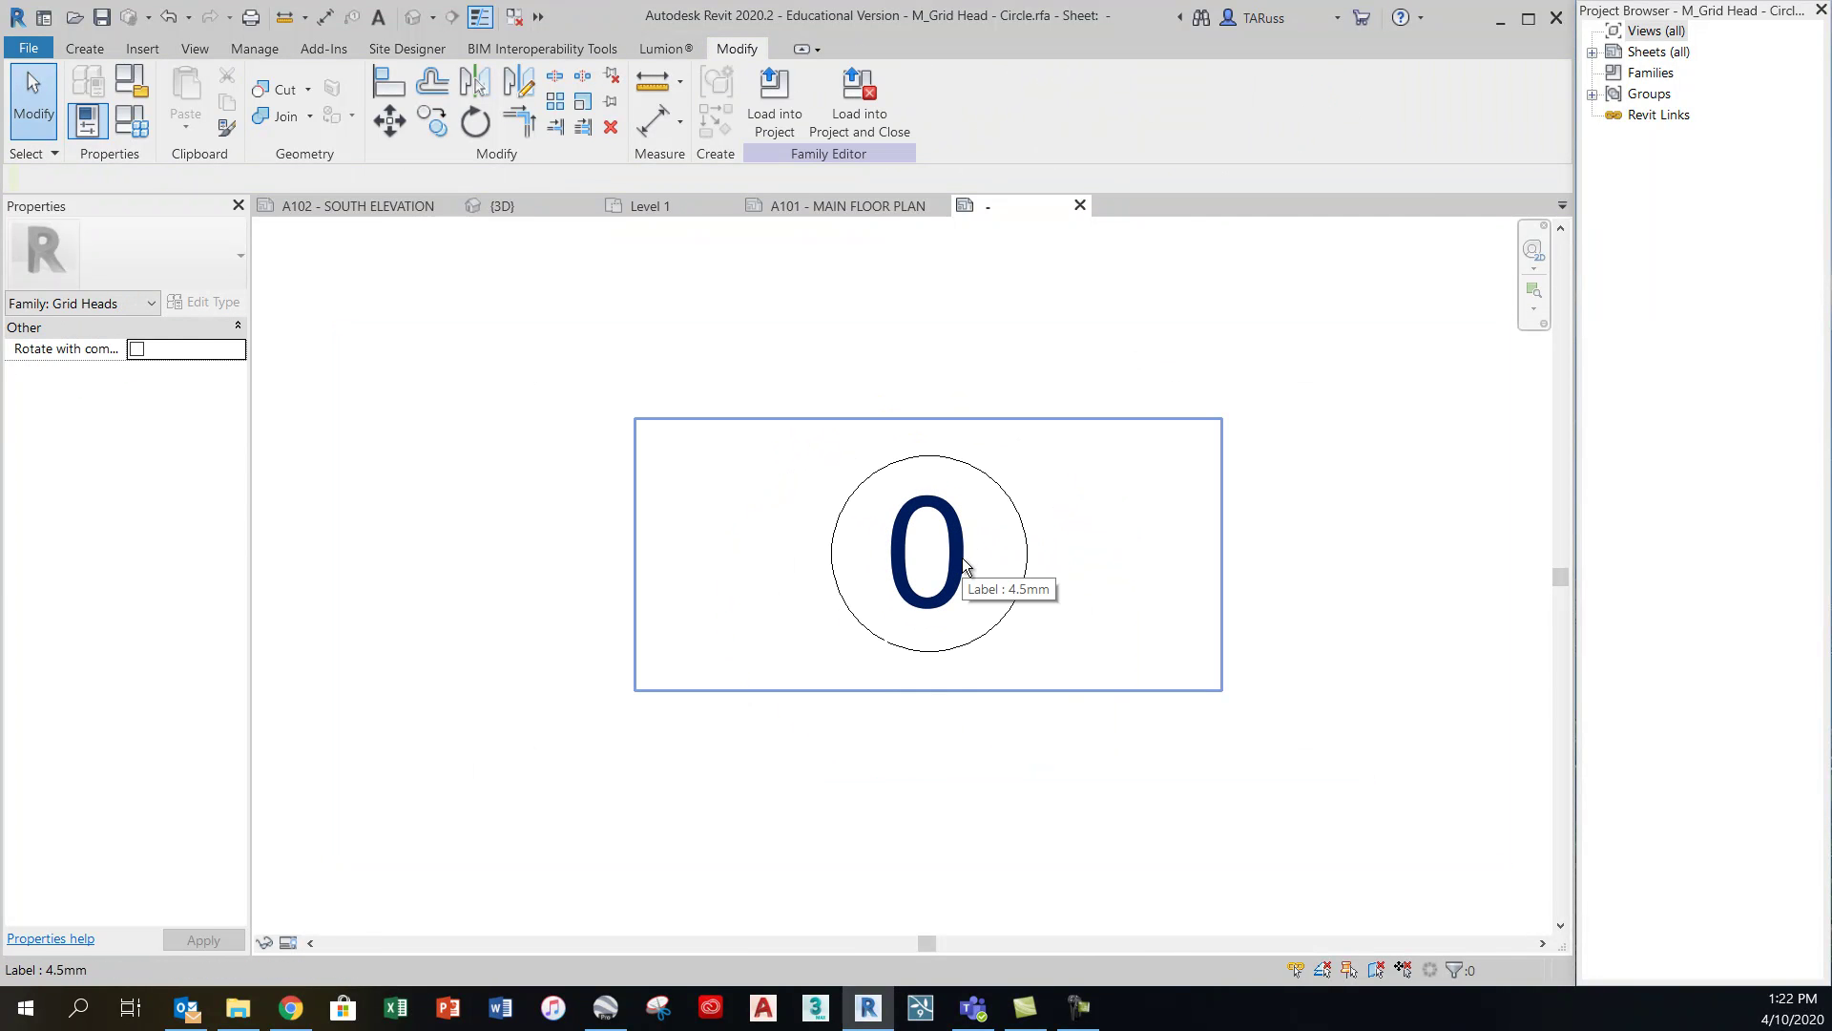
click(959, 563)
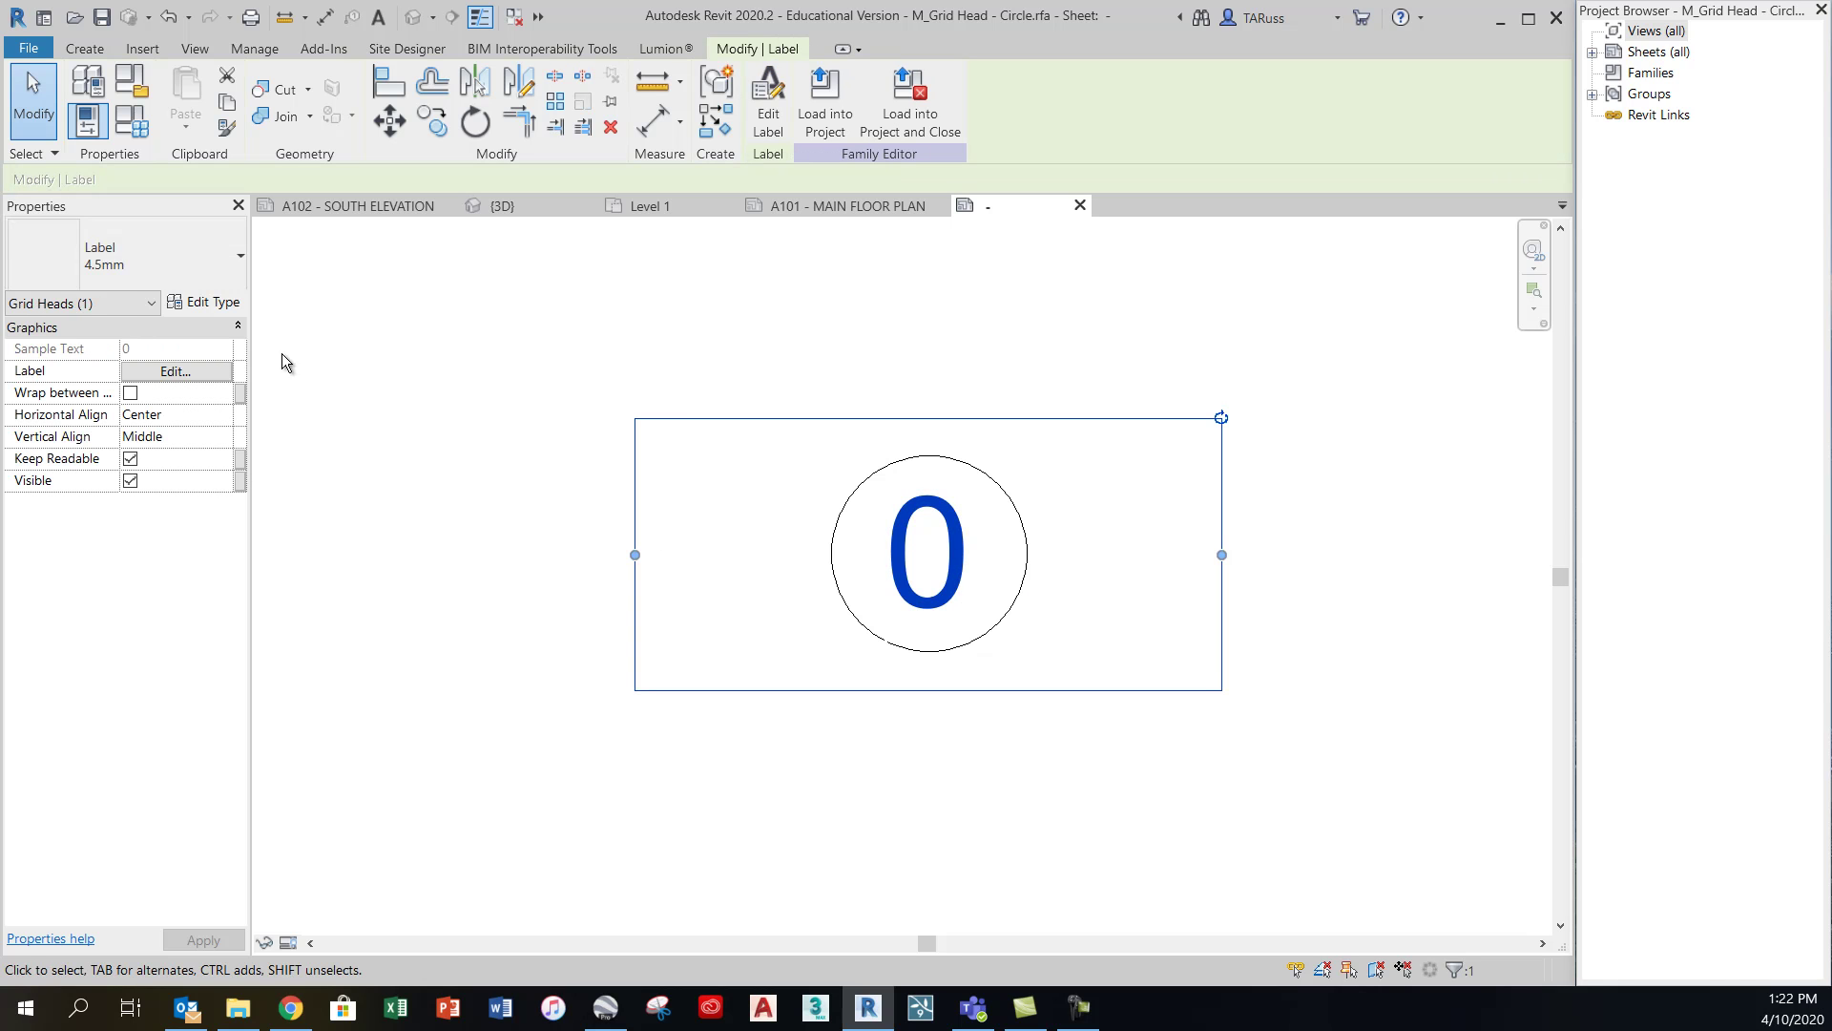
click(181, 277)
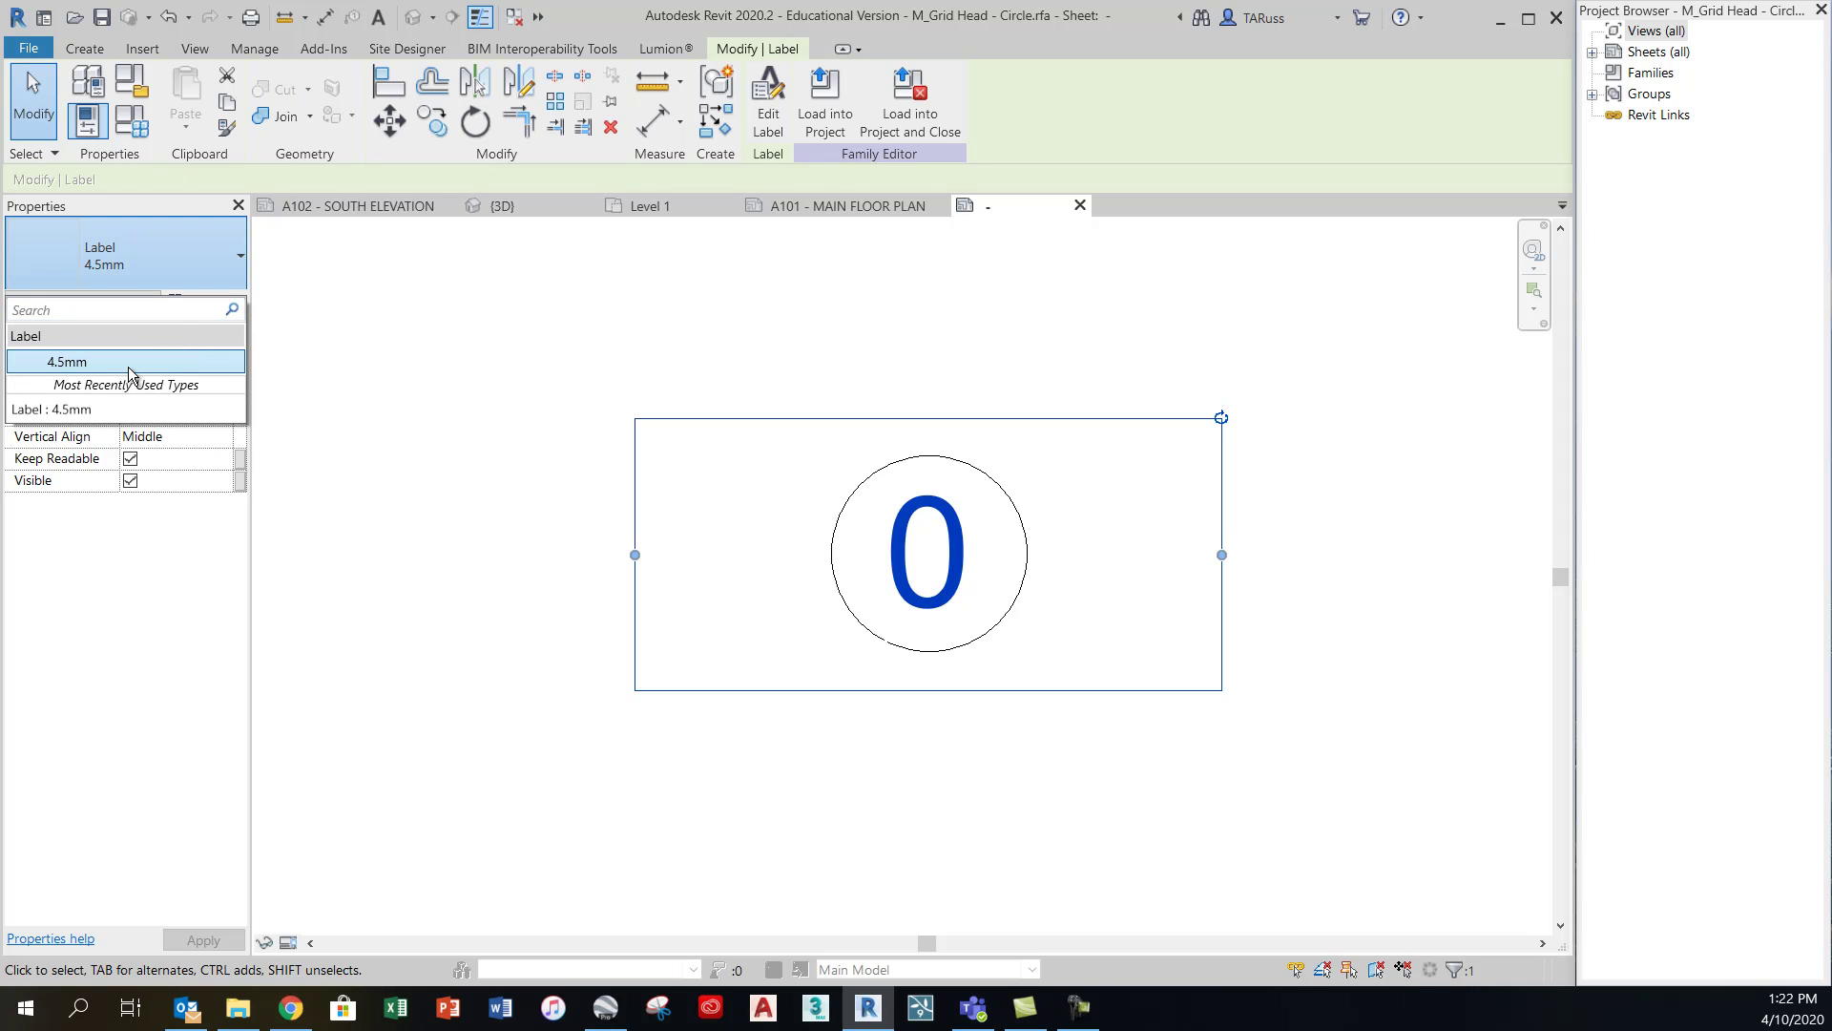
click(348, 286)
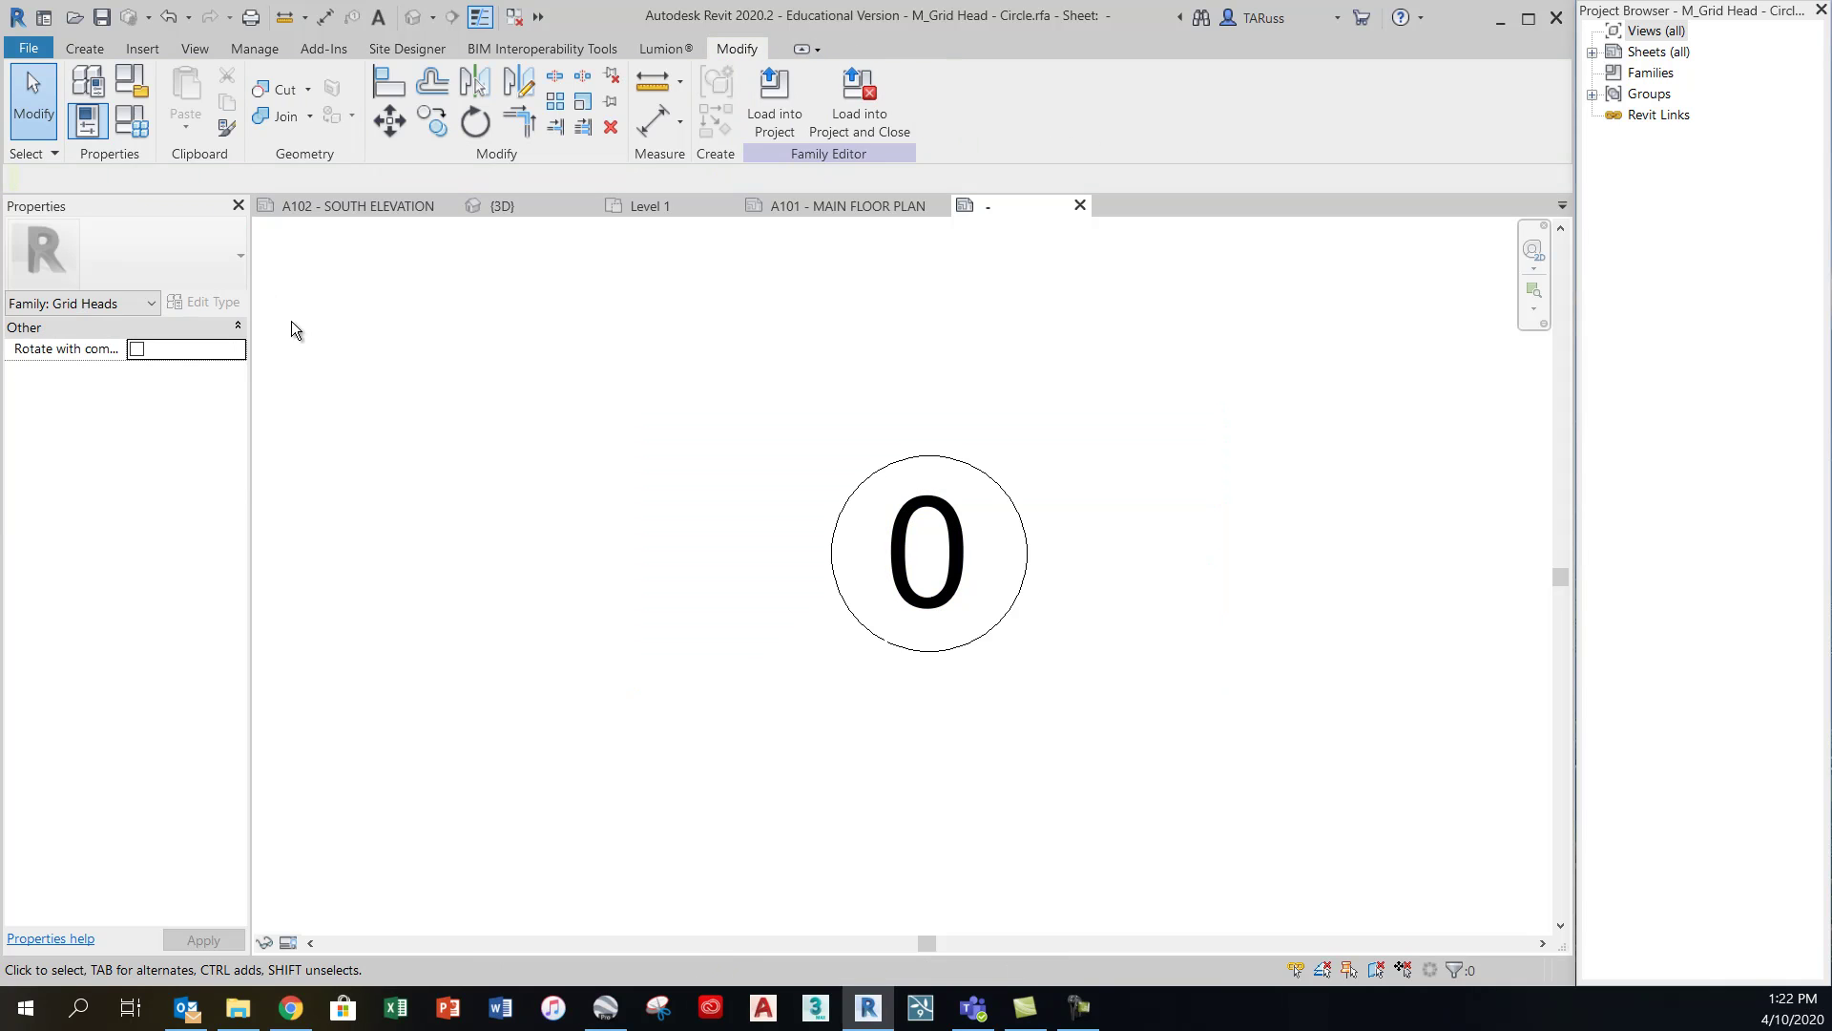
click(915, 552)
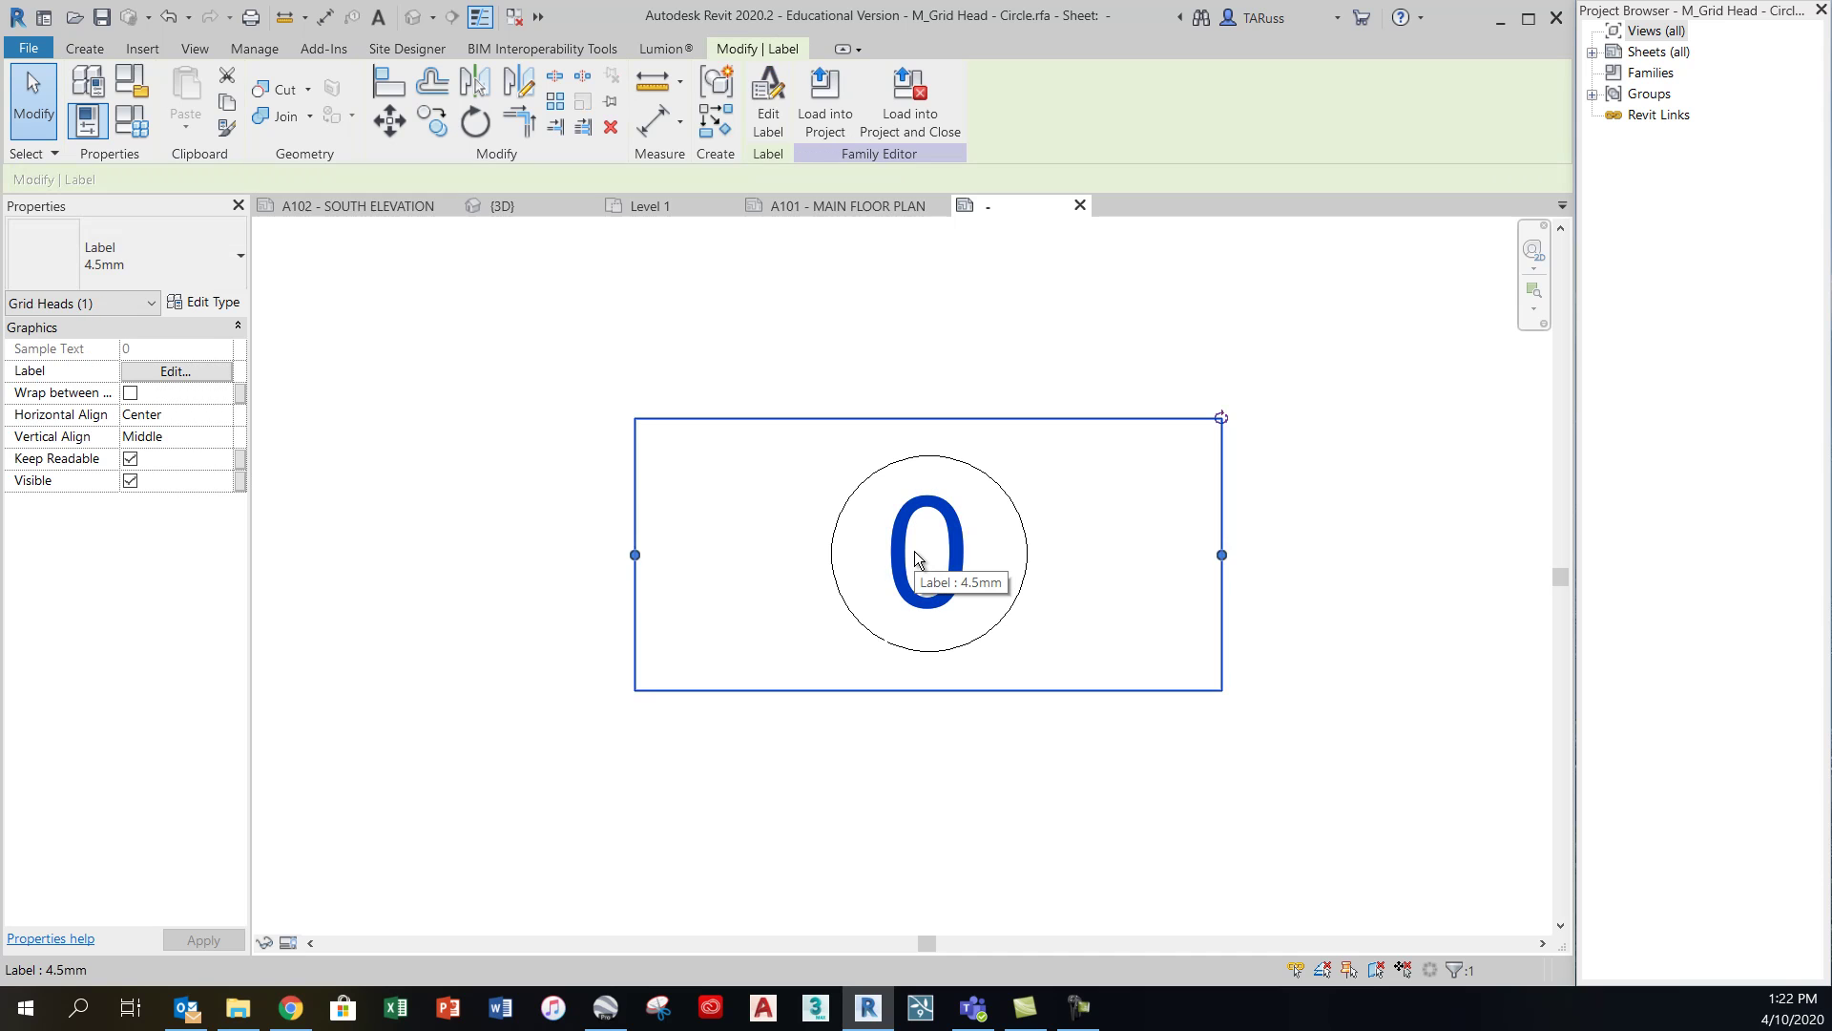
click(204, 301)
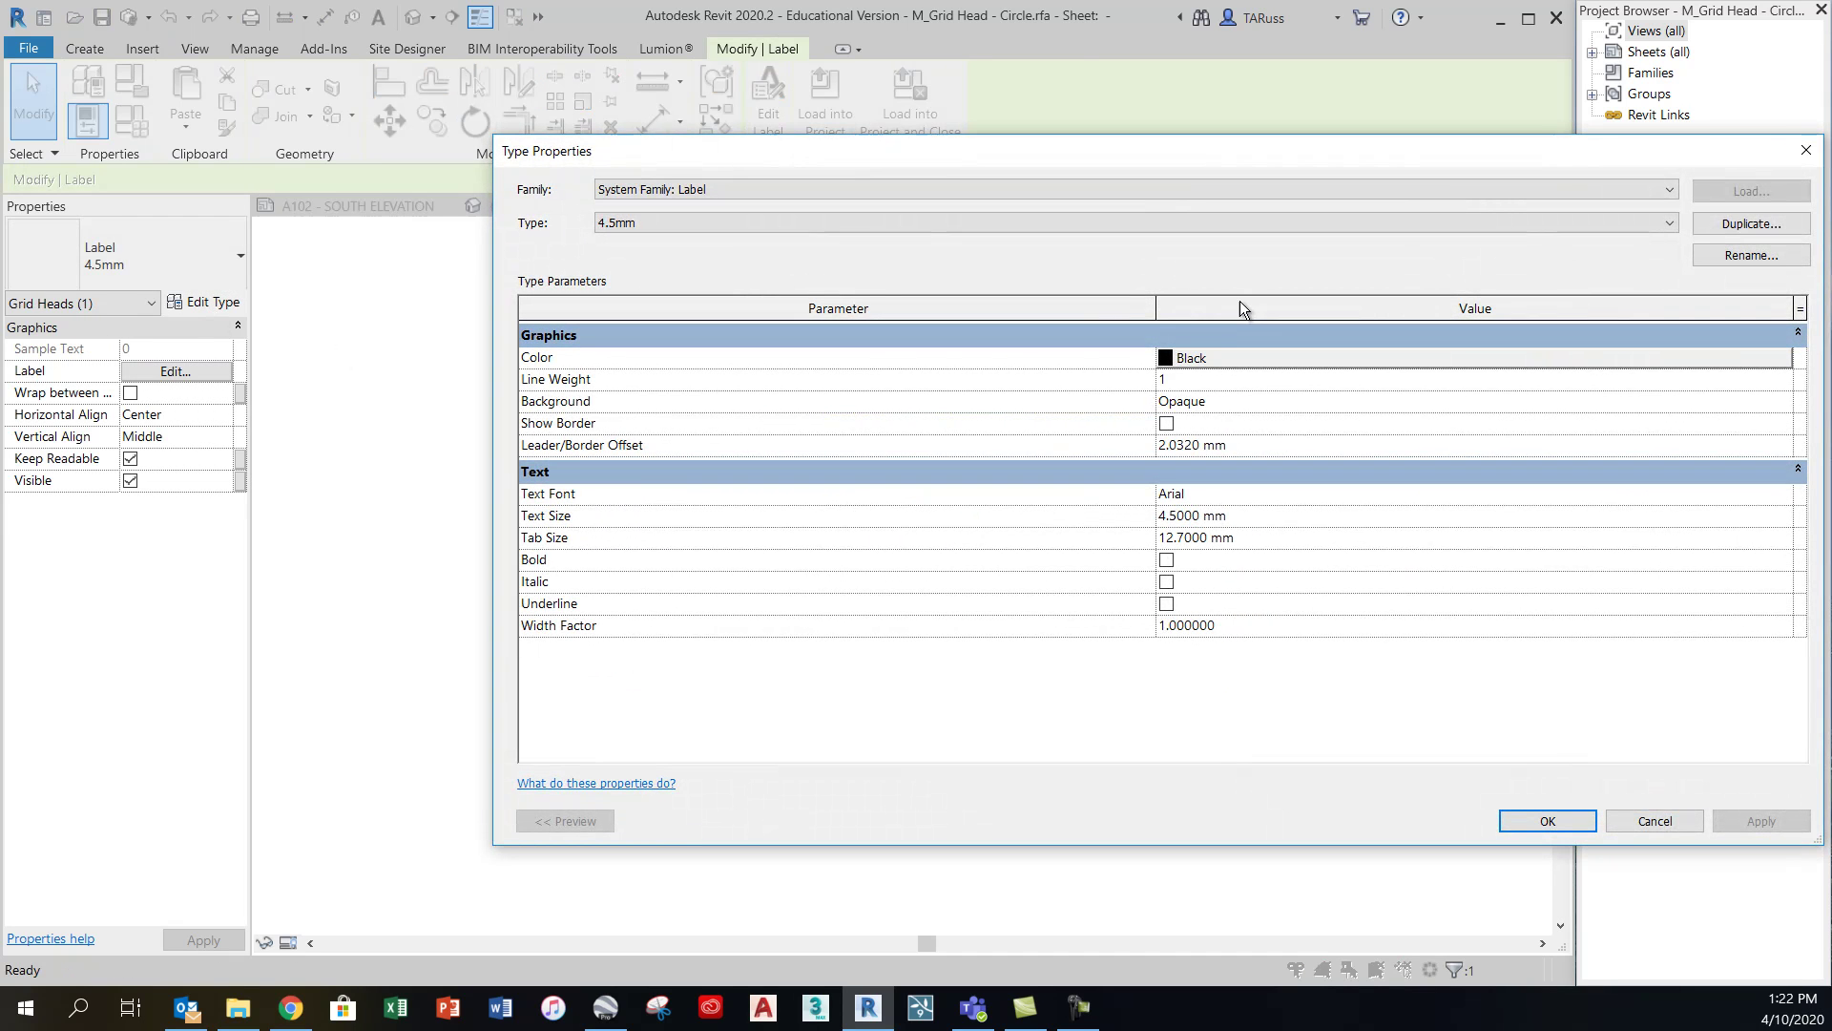
click(1749, 224)
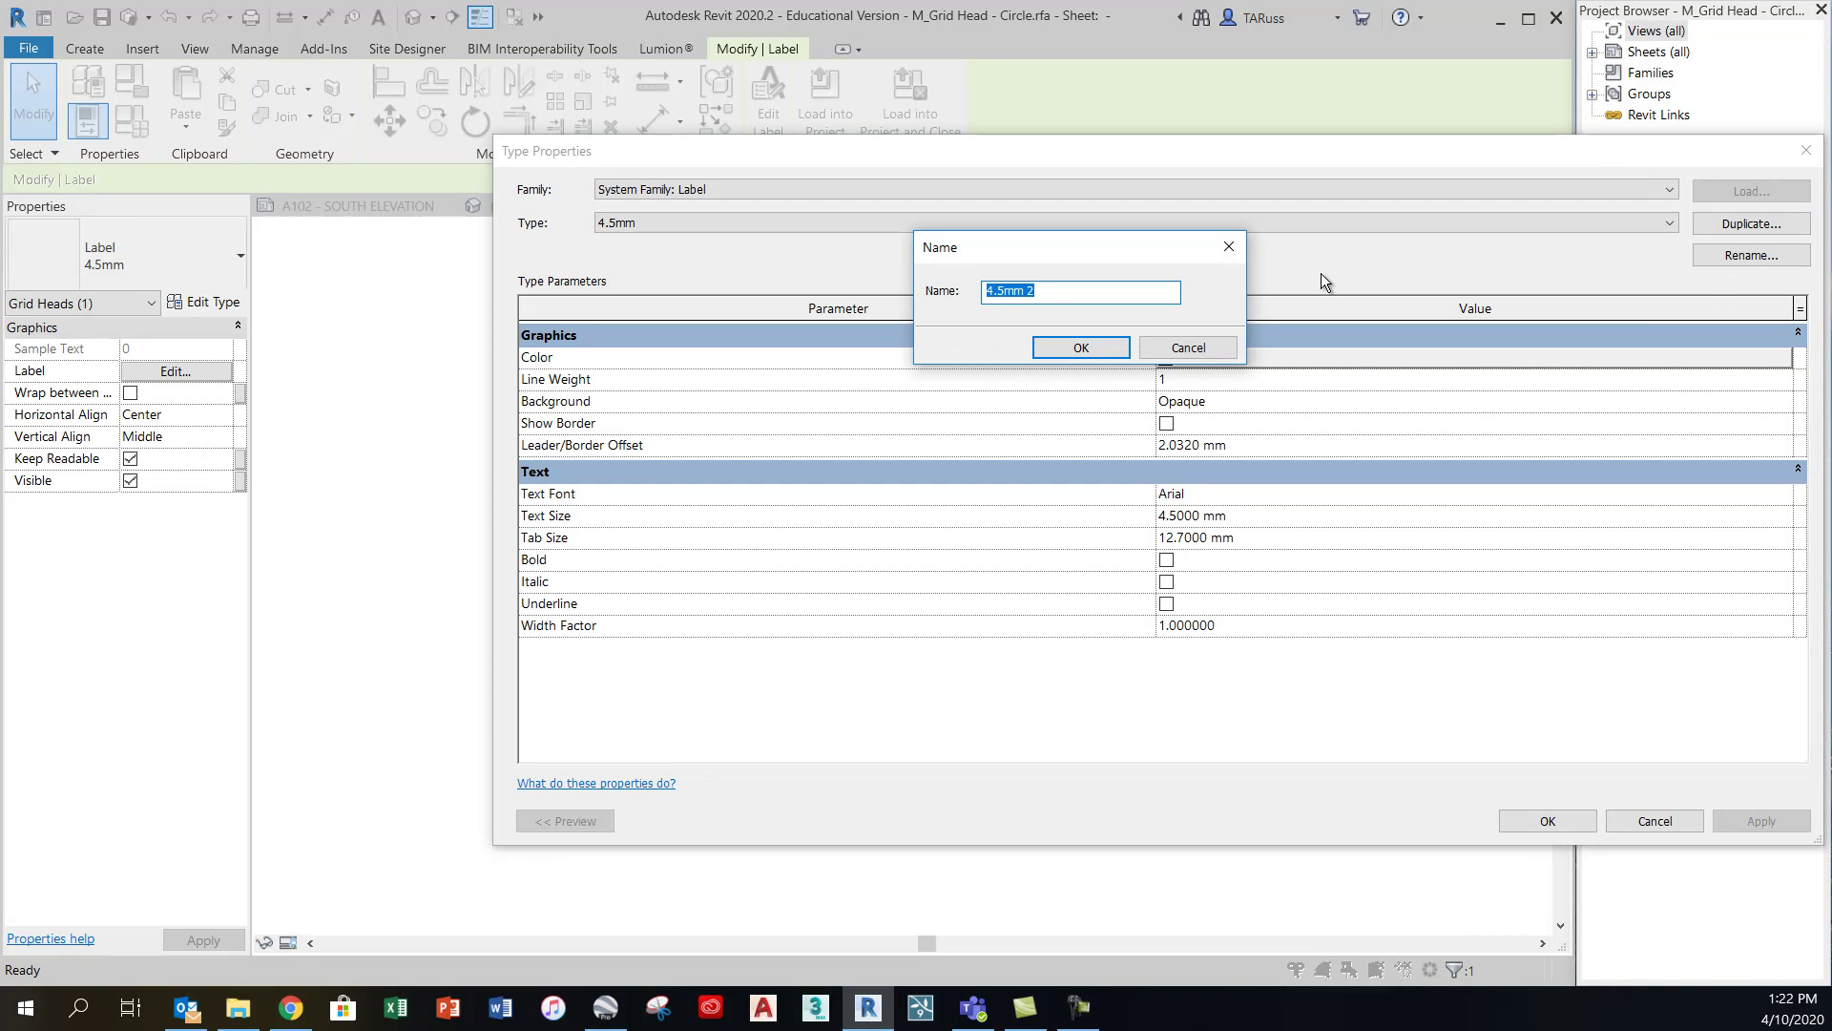
text(3mm)
key(Return)
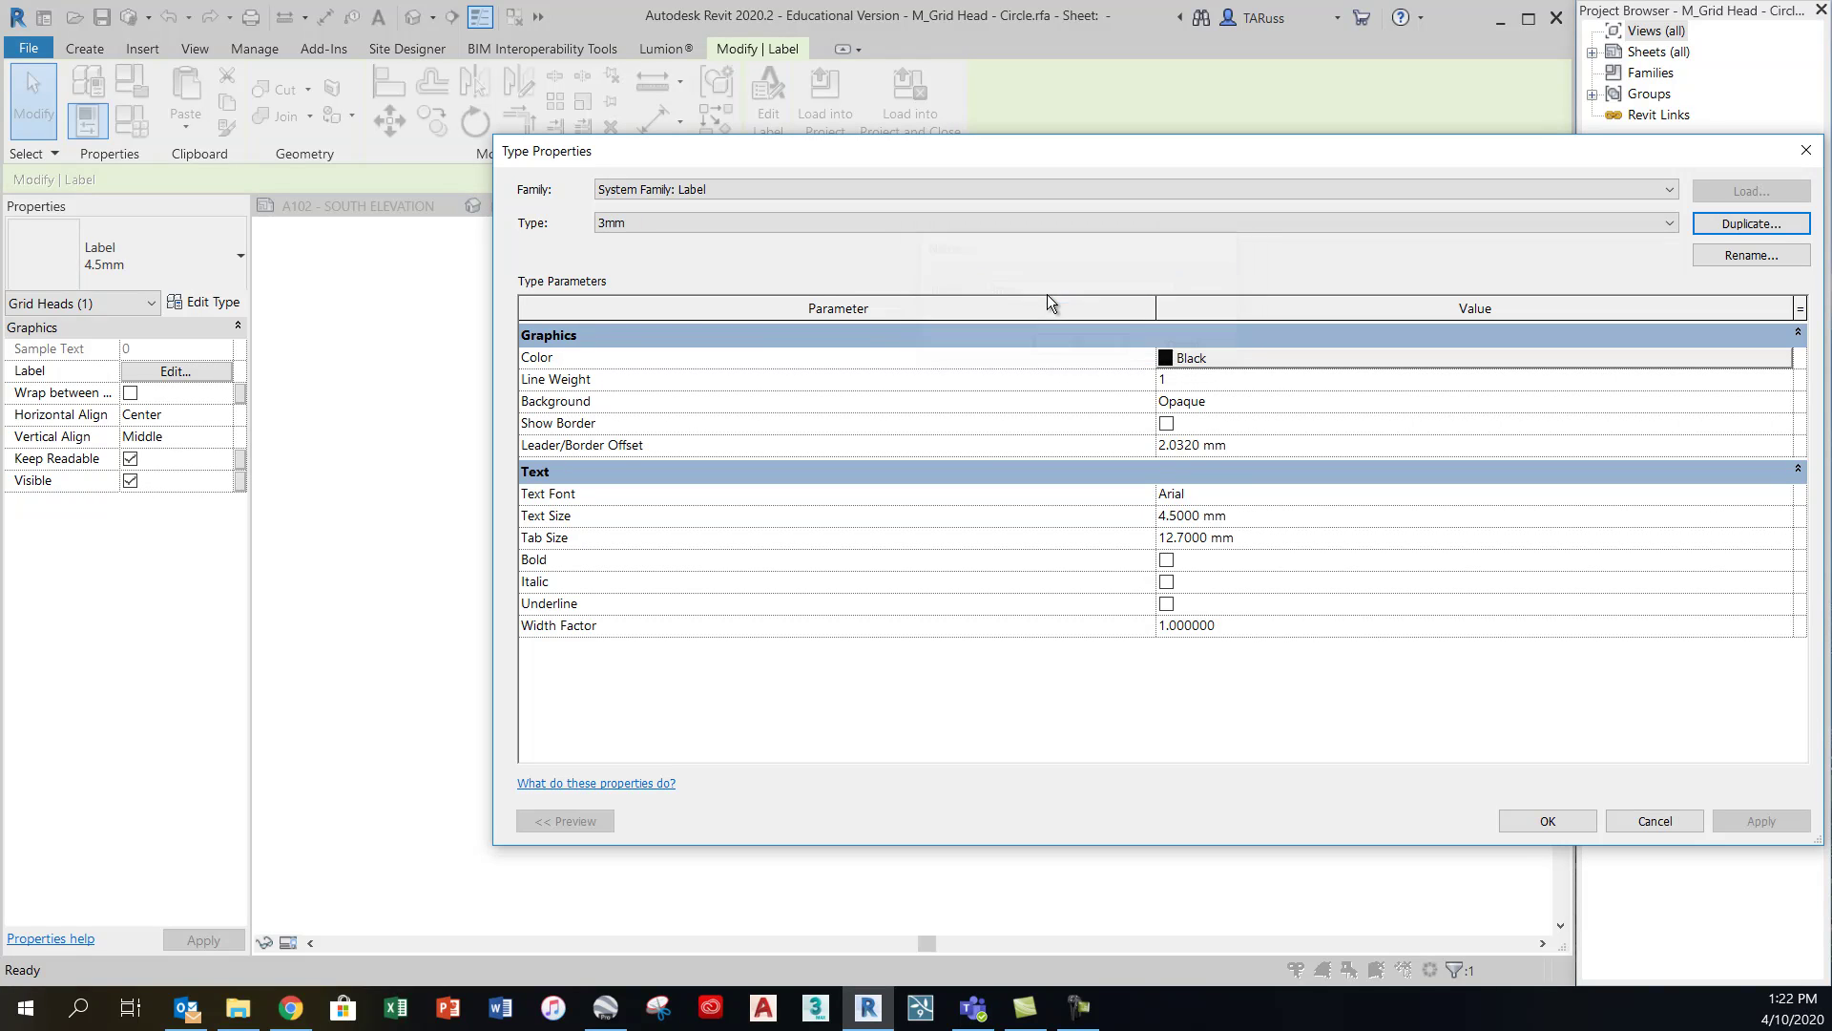
Give the 3mm label type a Transparent background and the Swis721 LtCn BT text font
click(1227, 405)
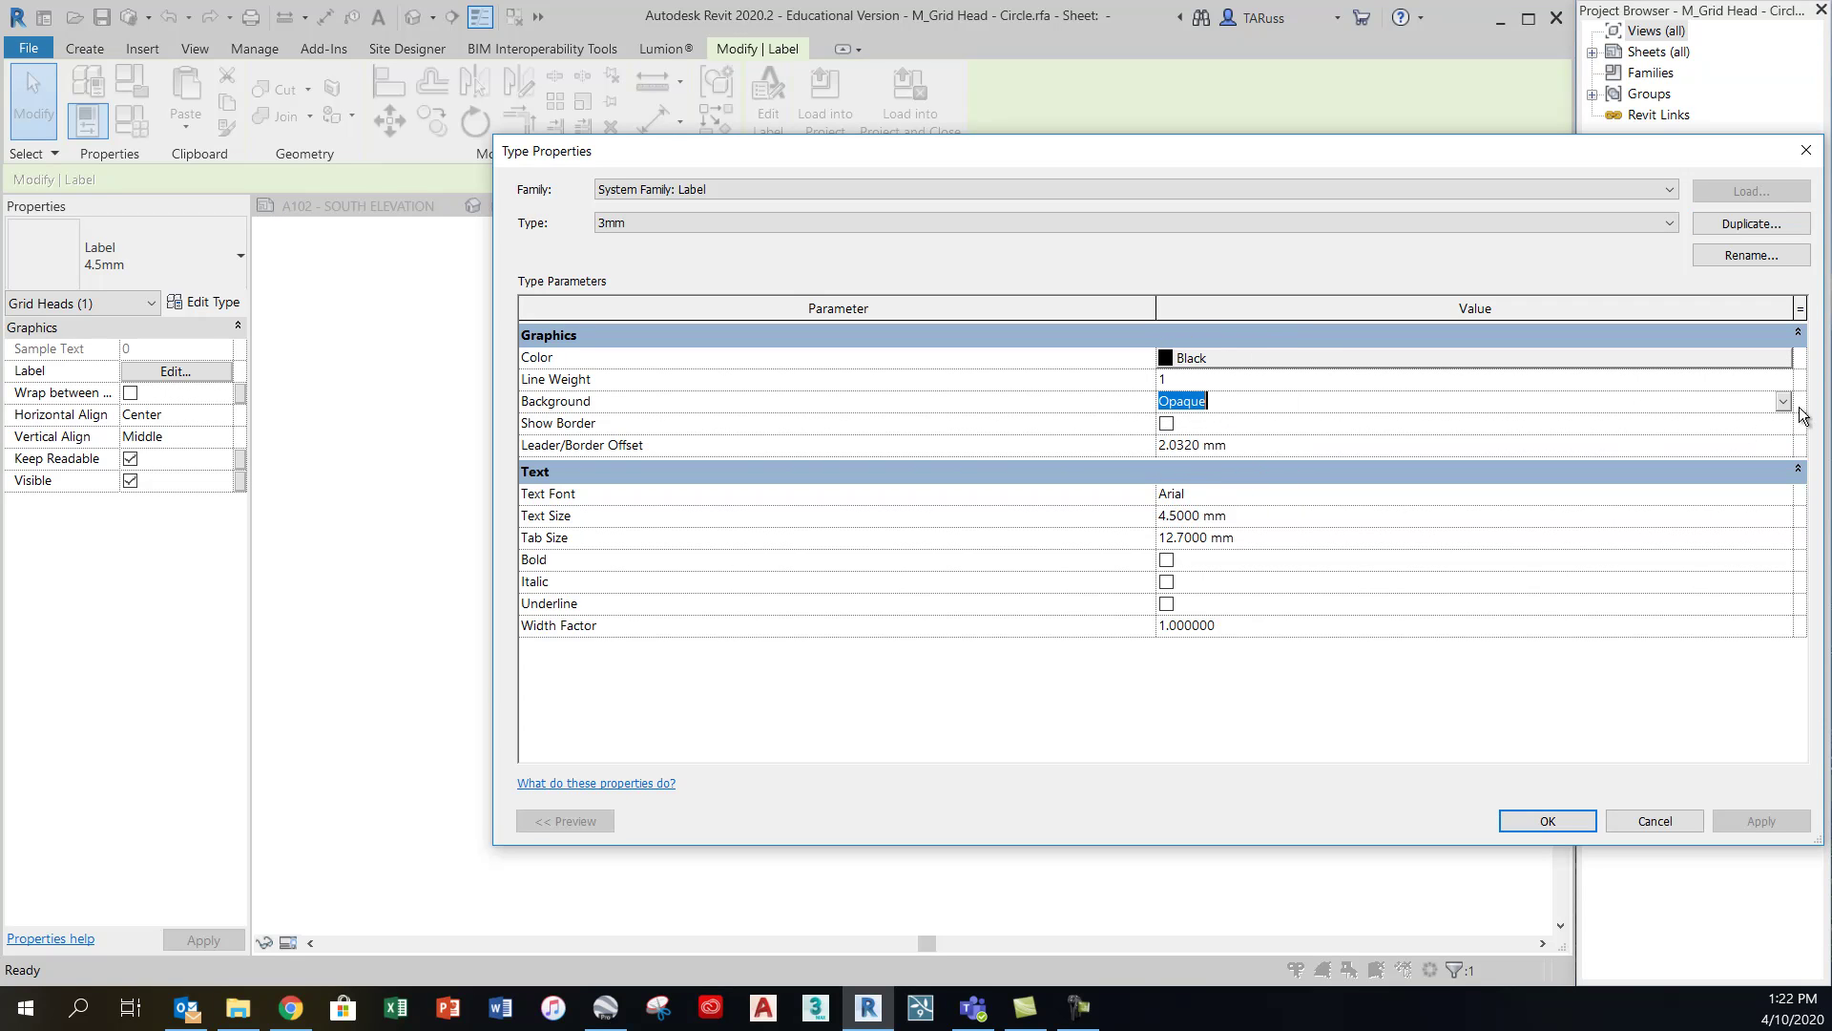
click(1783, 402)
click(1197, 442)
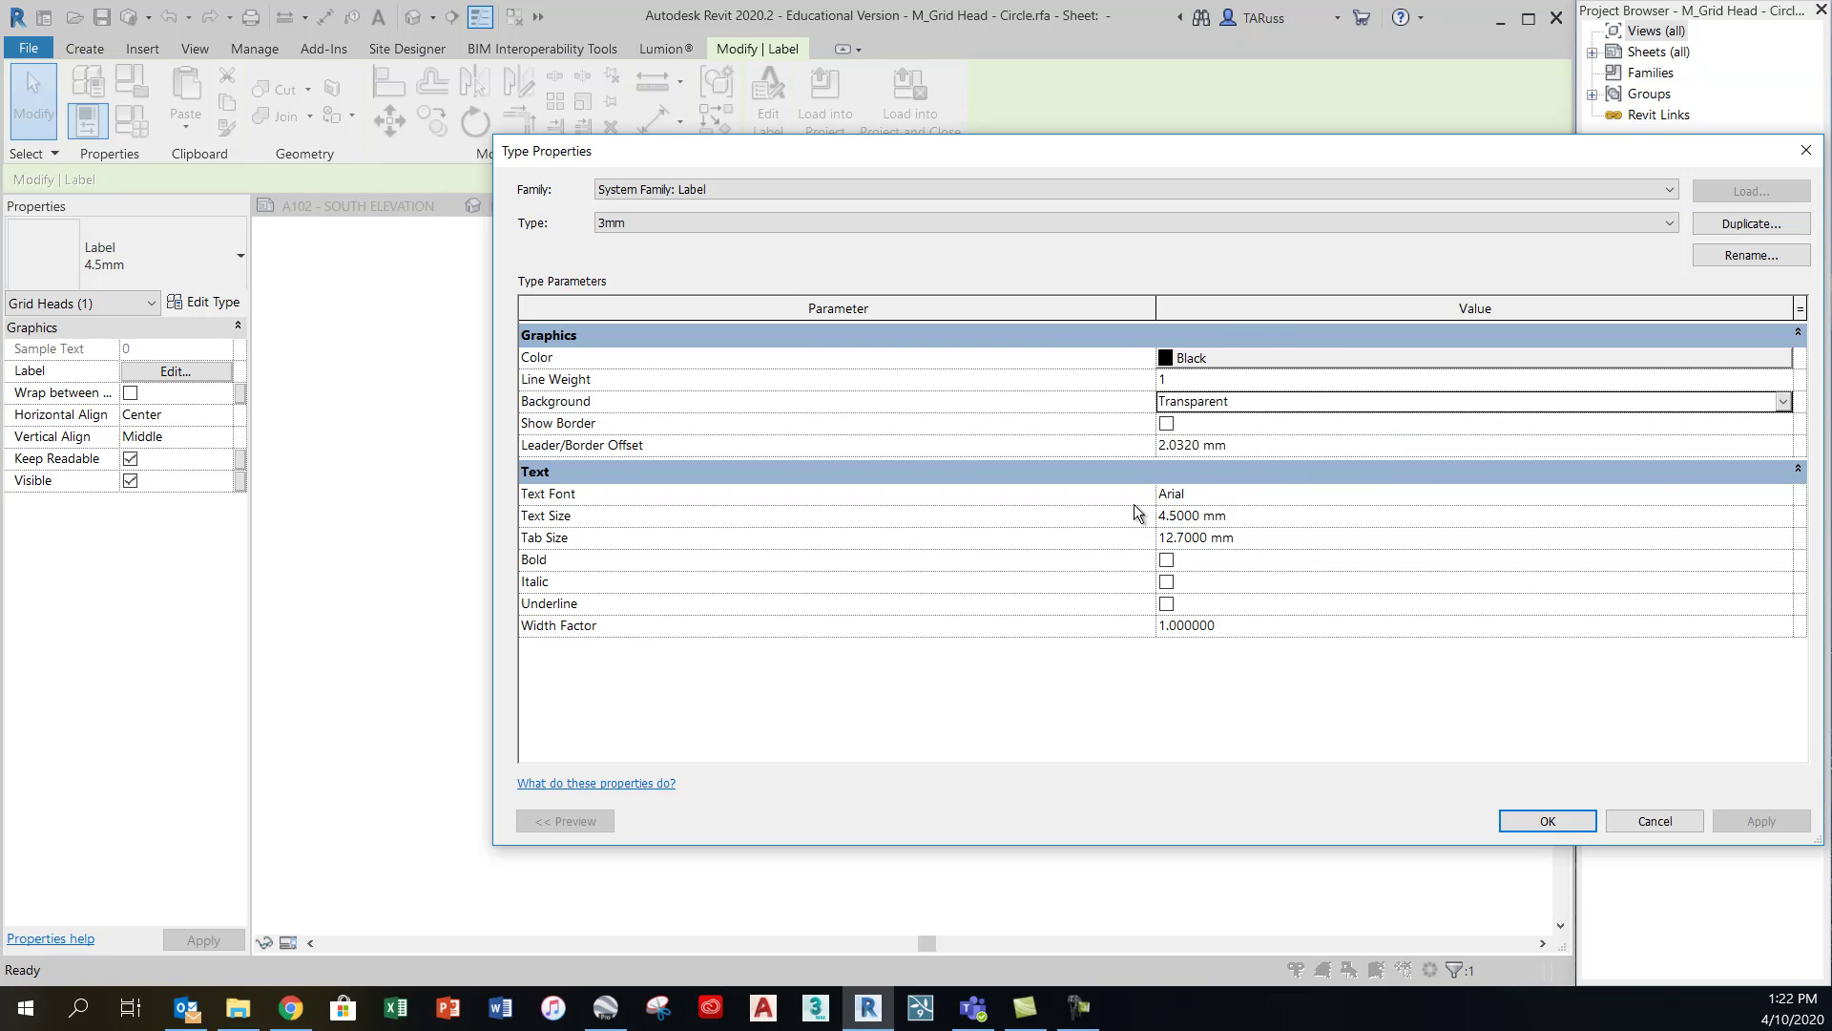
click(1204, 495)
text(Swis721 BdCnOul BT)
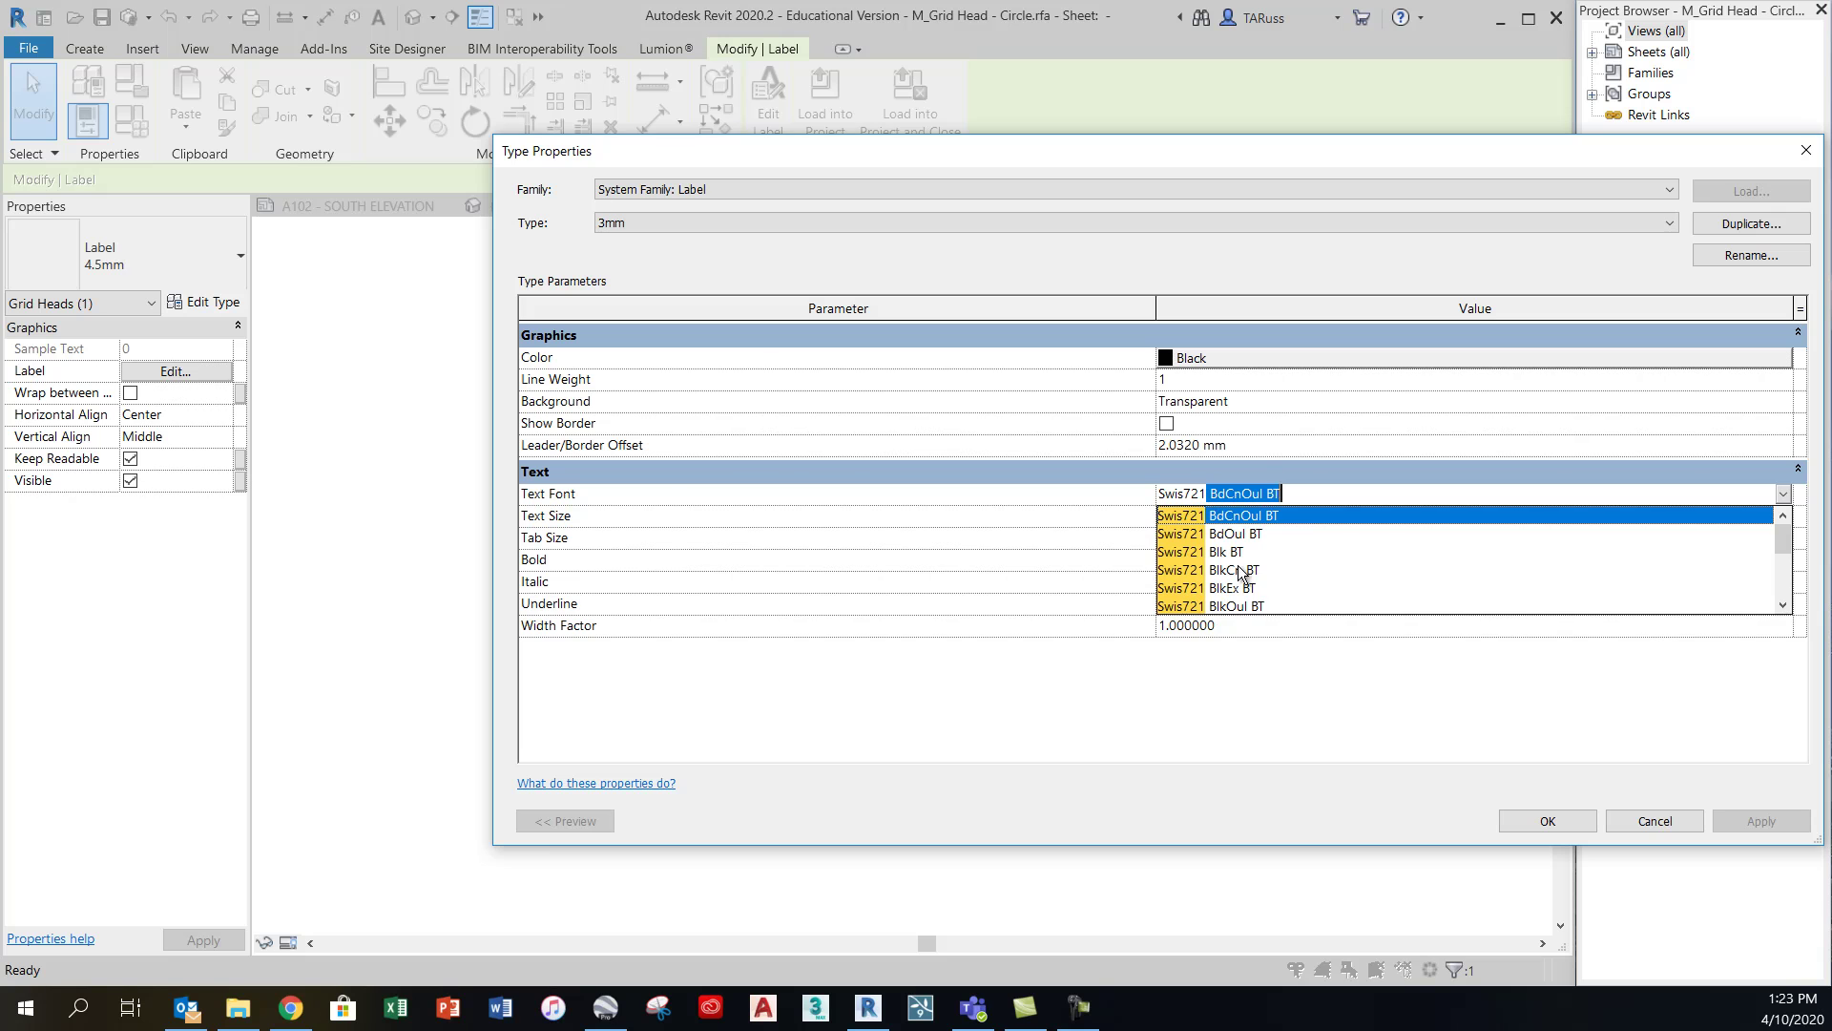
scroll(1239, 572, down, 3)
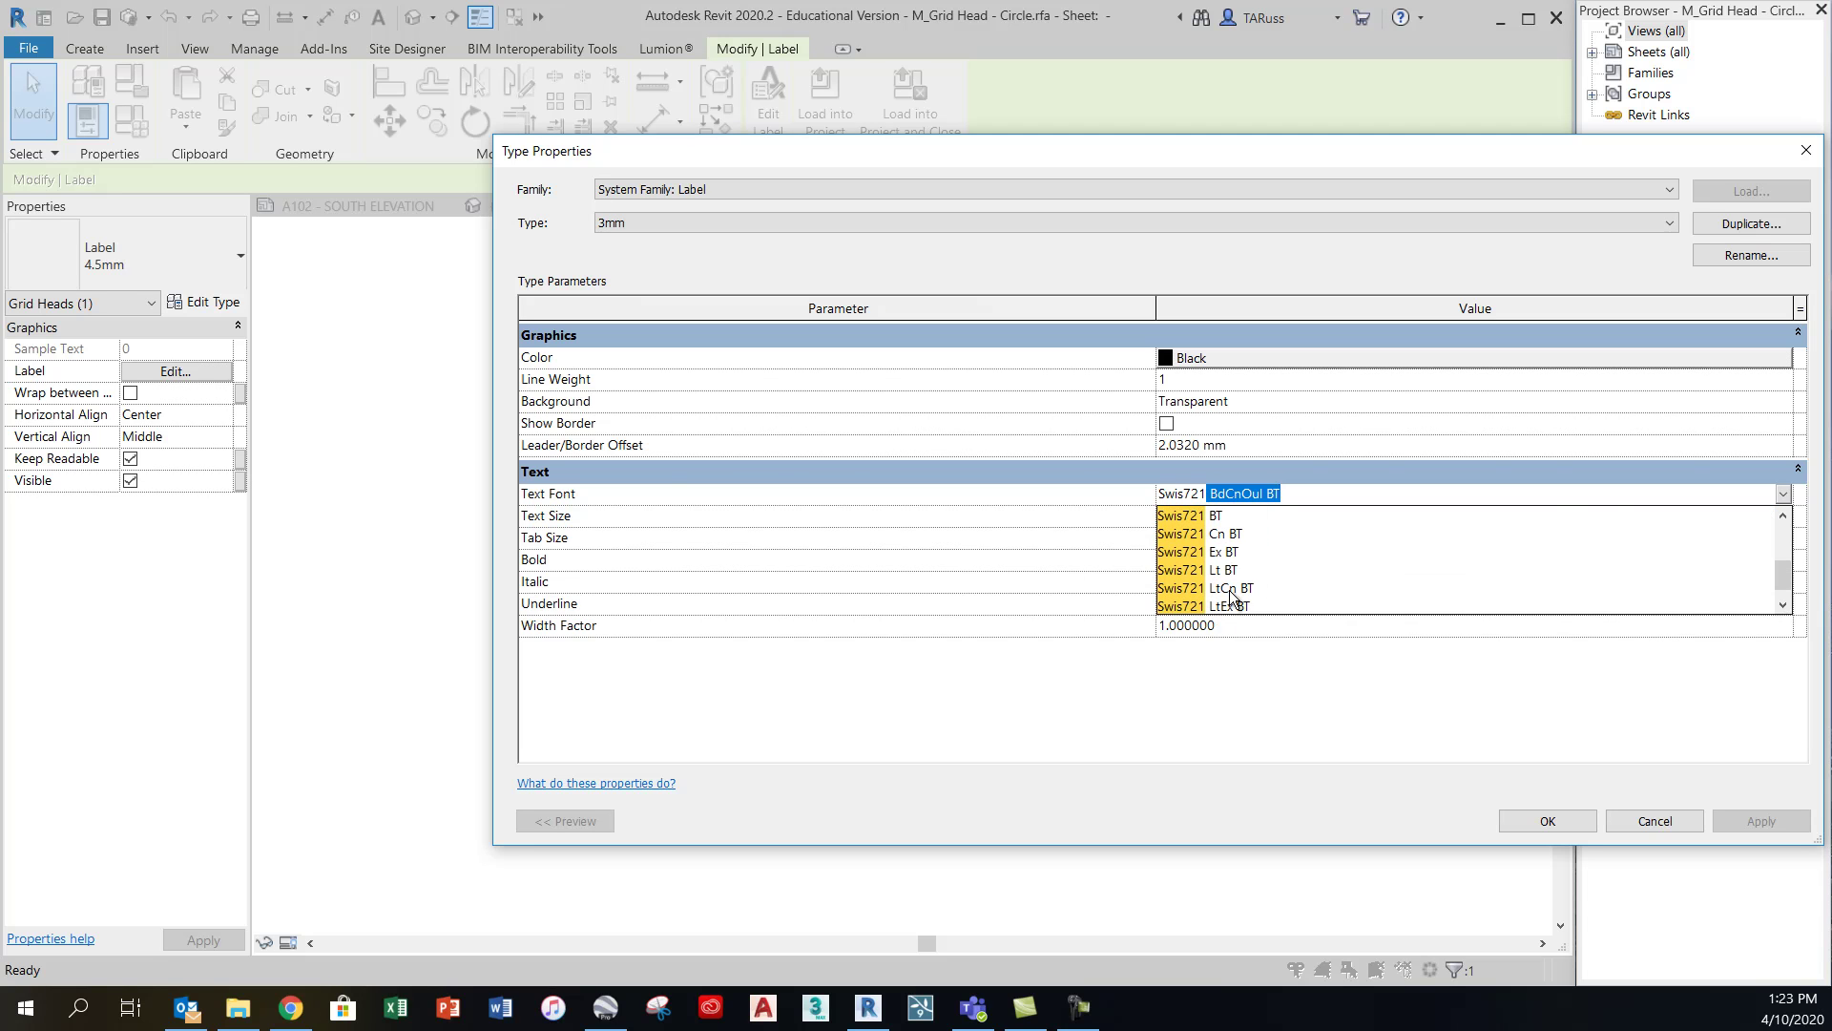
click(1230, 589)
Set the 3mm label type's text size to 3 mm and apply the type to the grid head label
click(1263, 513)
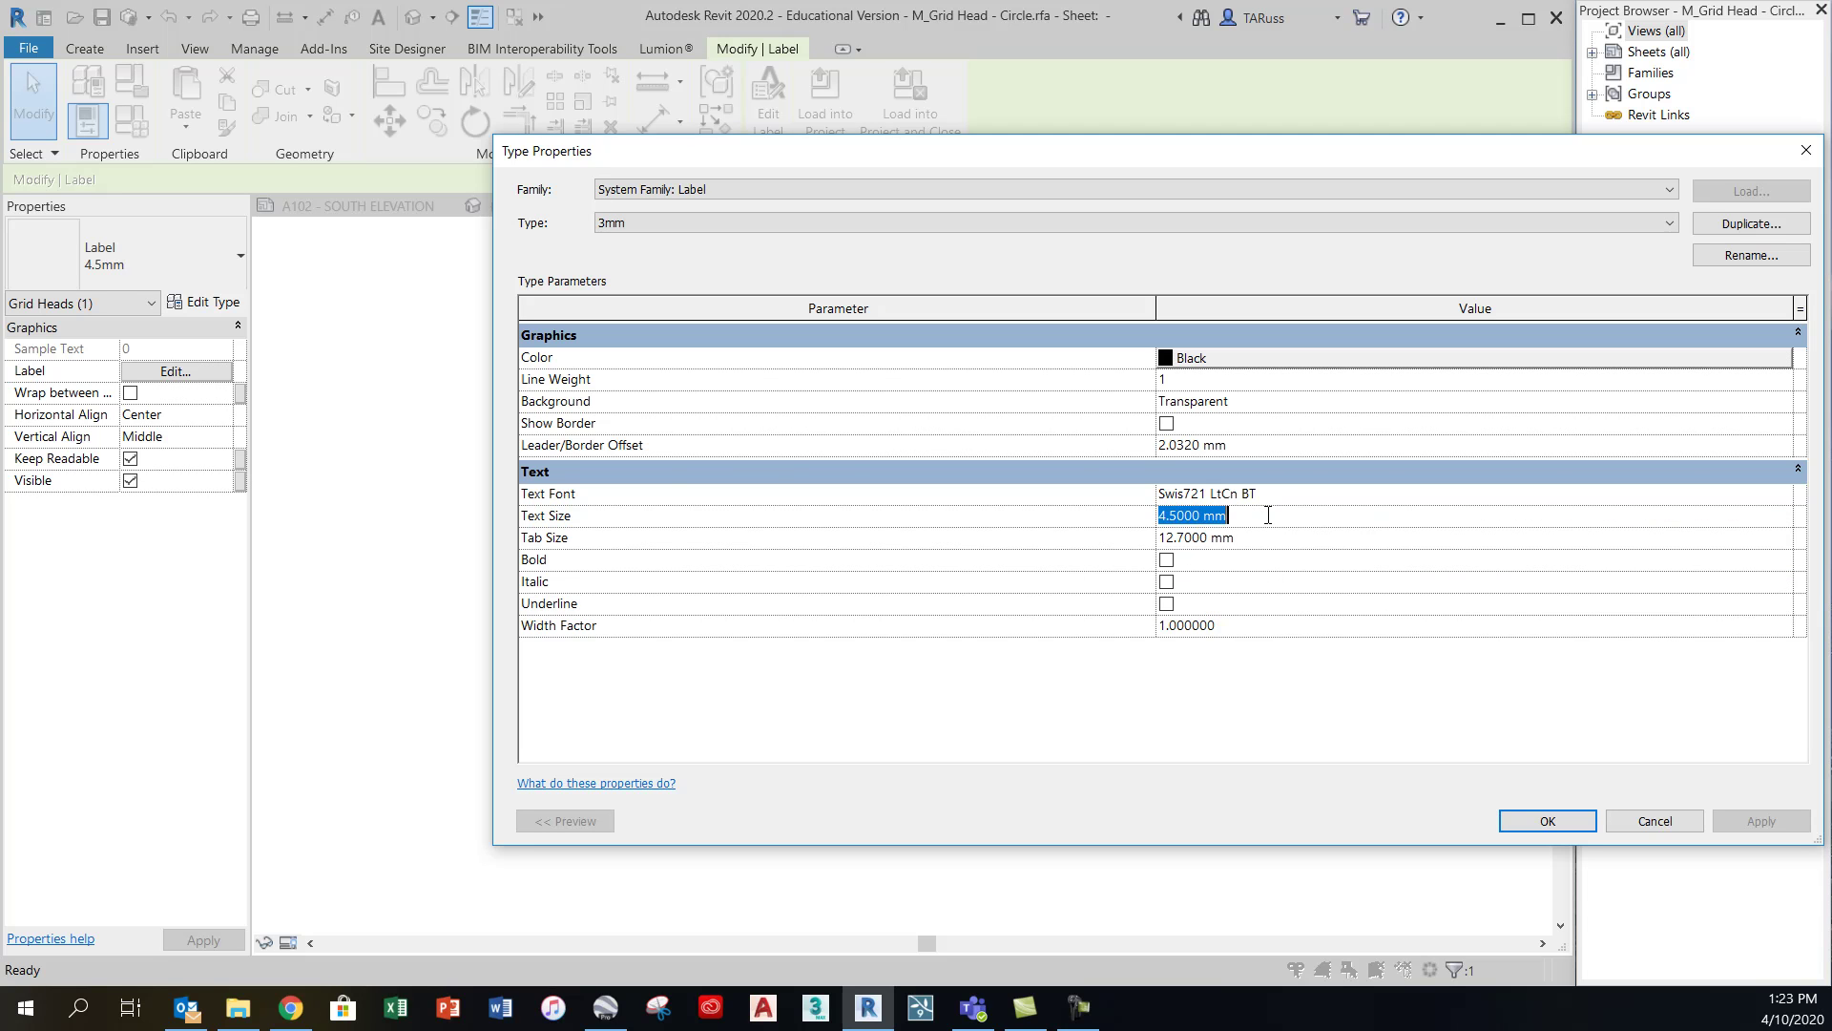
text(3)
key(Return)
click(1556, 820)
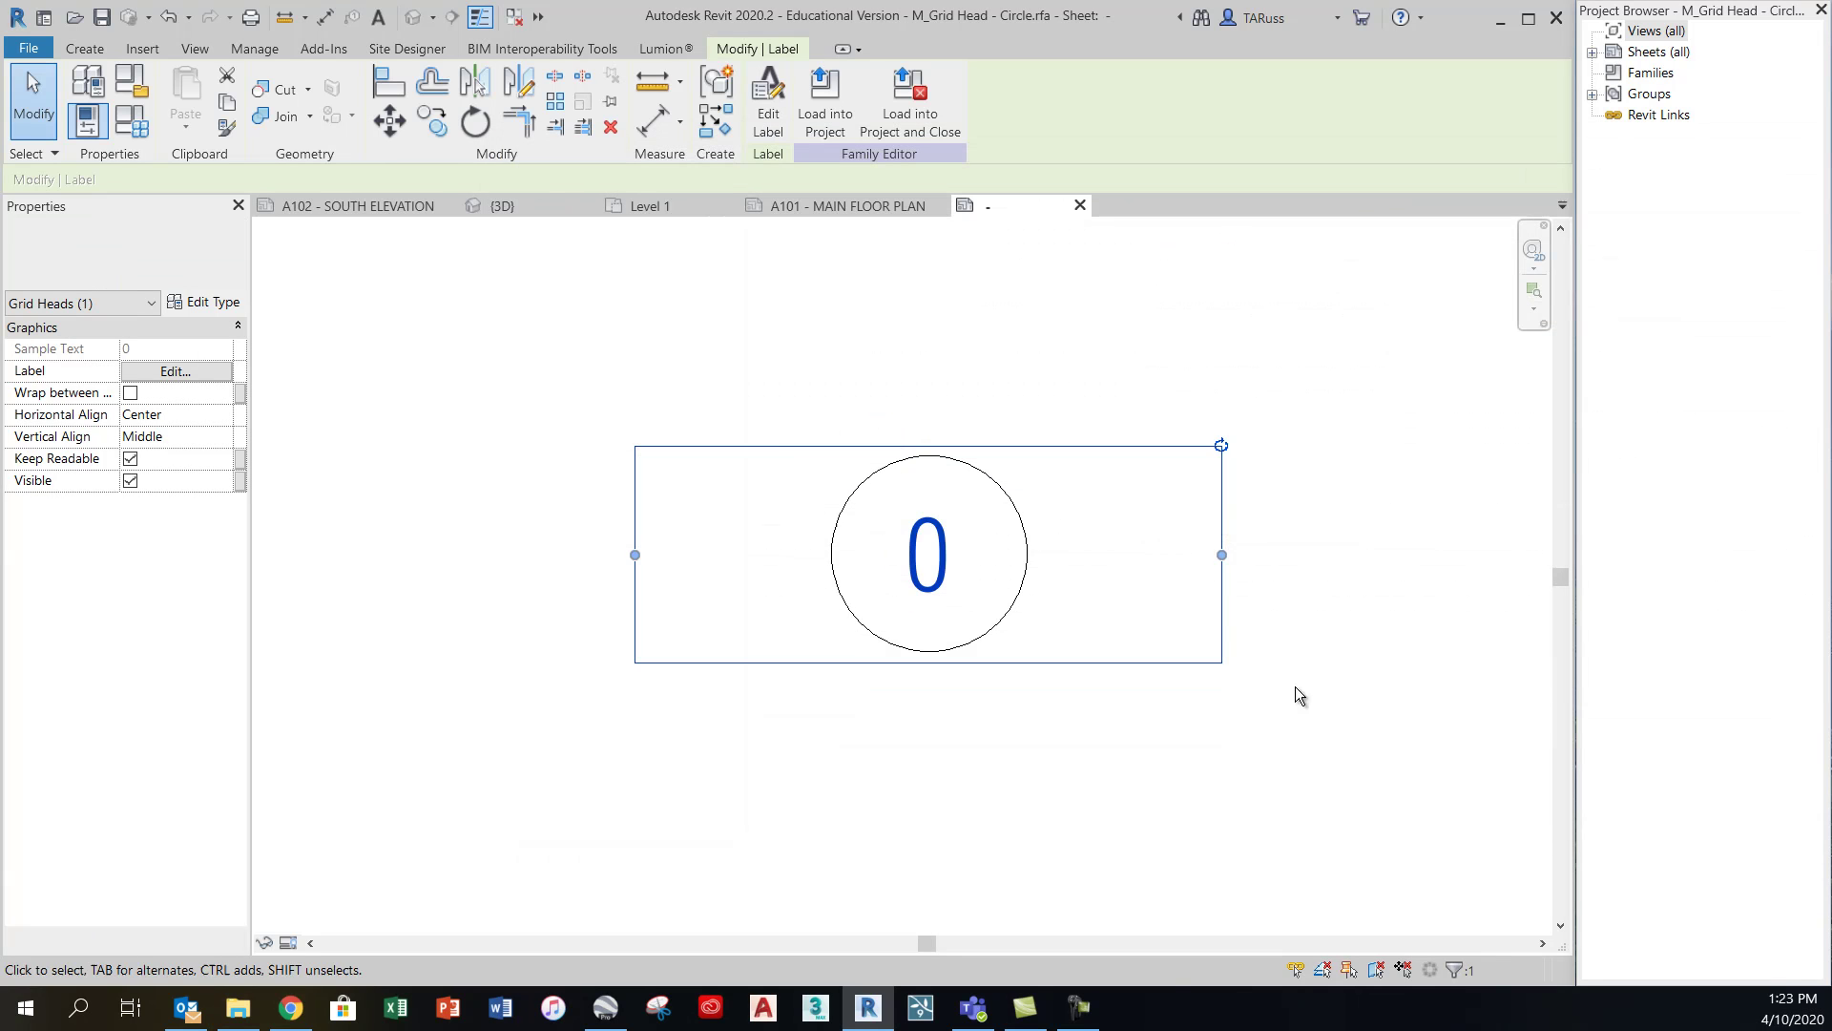
middle_drag(1347, 546, 1194, 515)
click(986, 714)
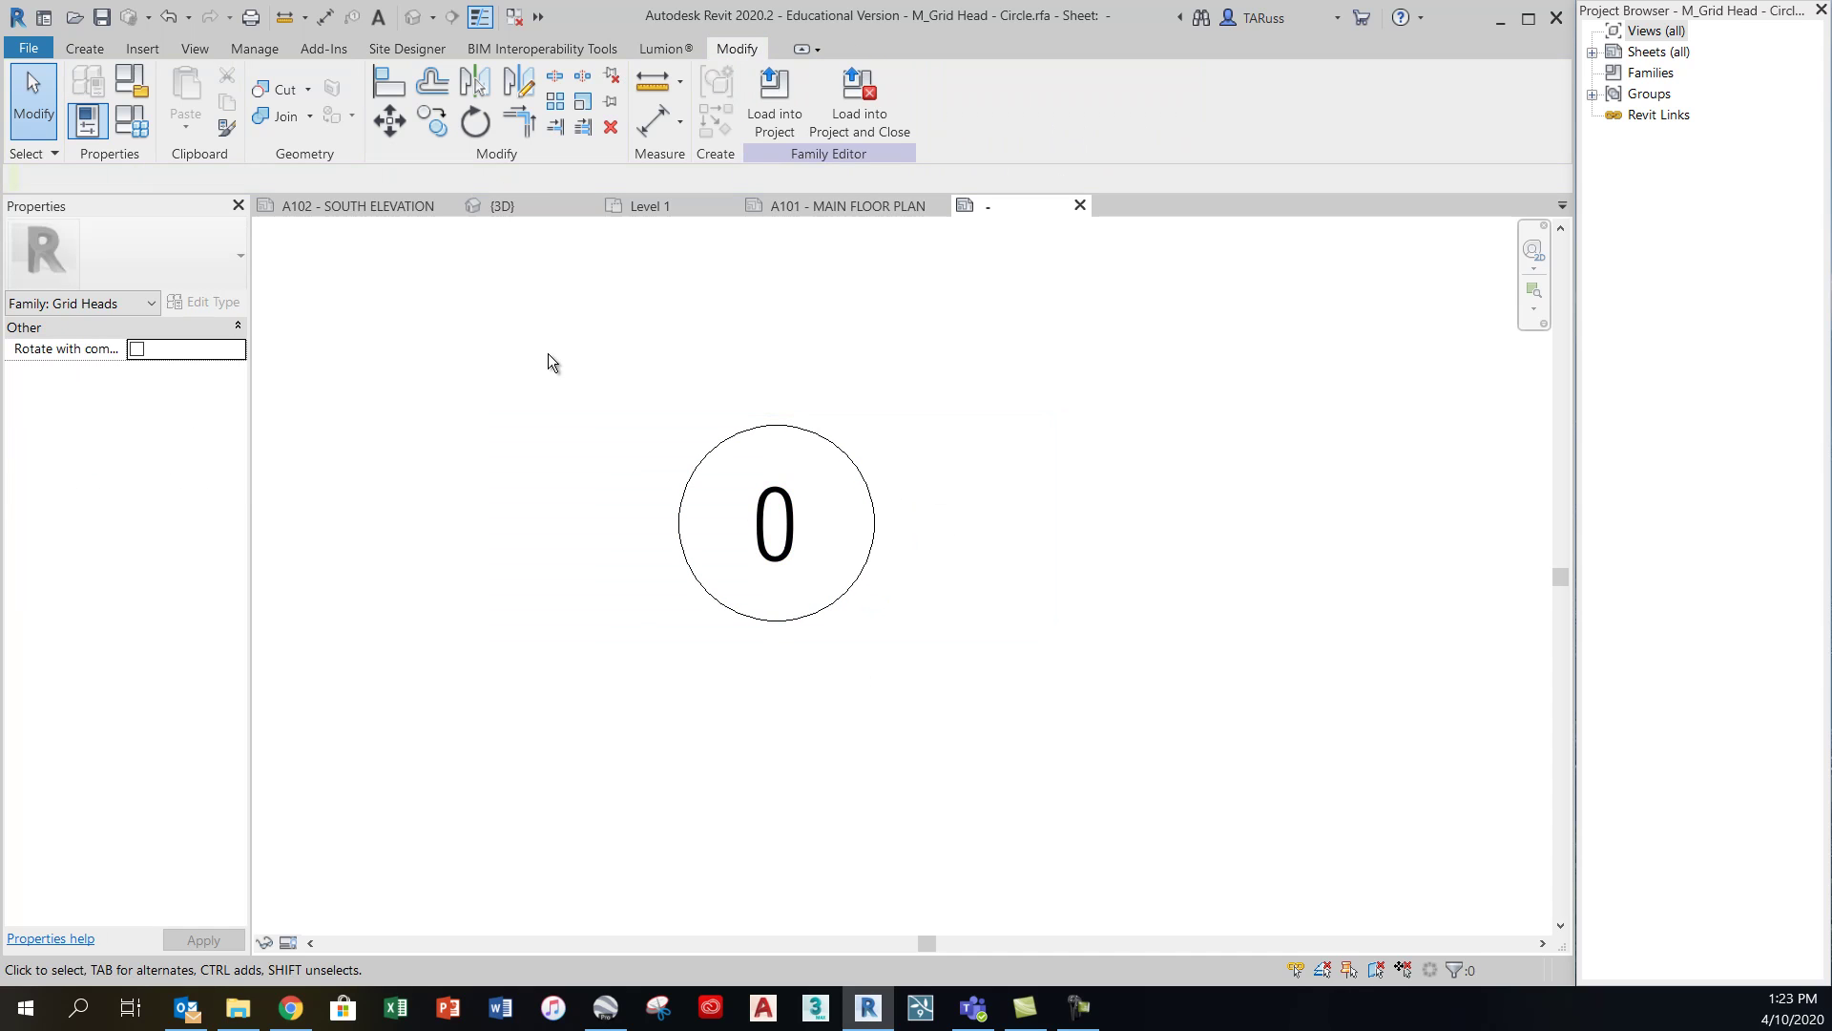
Save the grid head family as M_Grid Head - Circl 4mm NEW in the Presentation Drawings folder and load it into the project
click(27, 55)
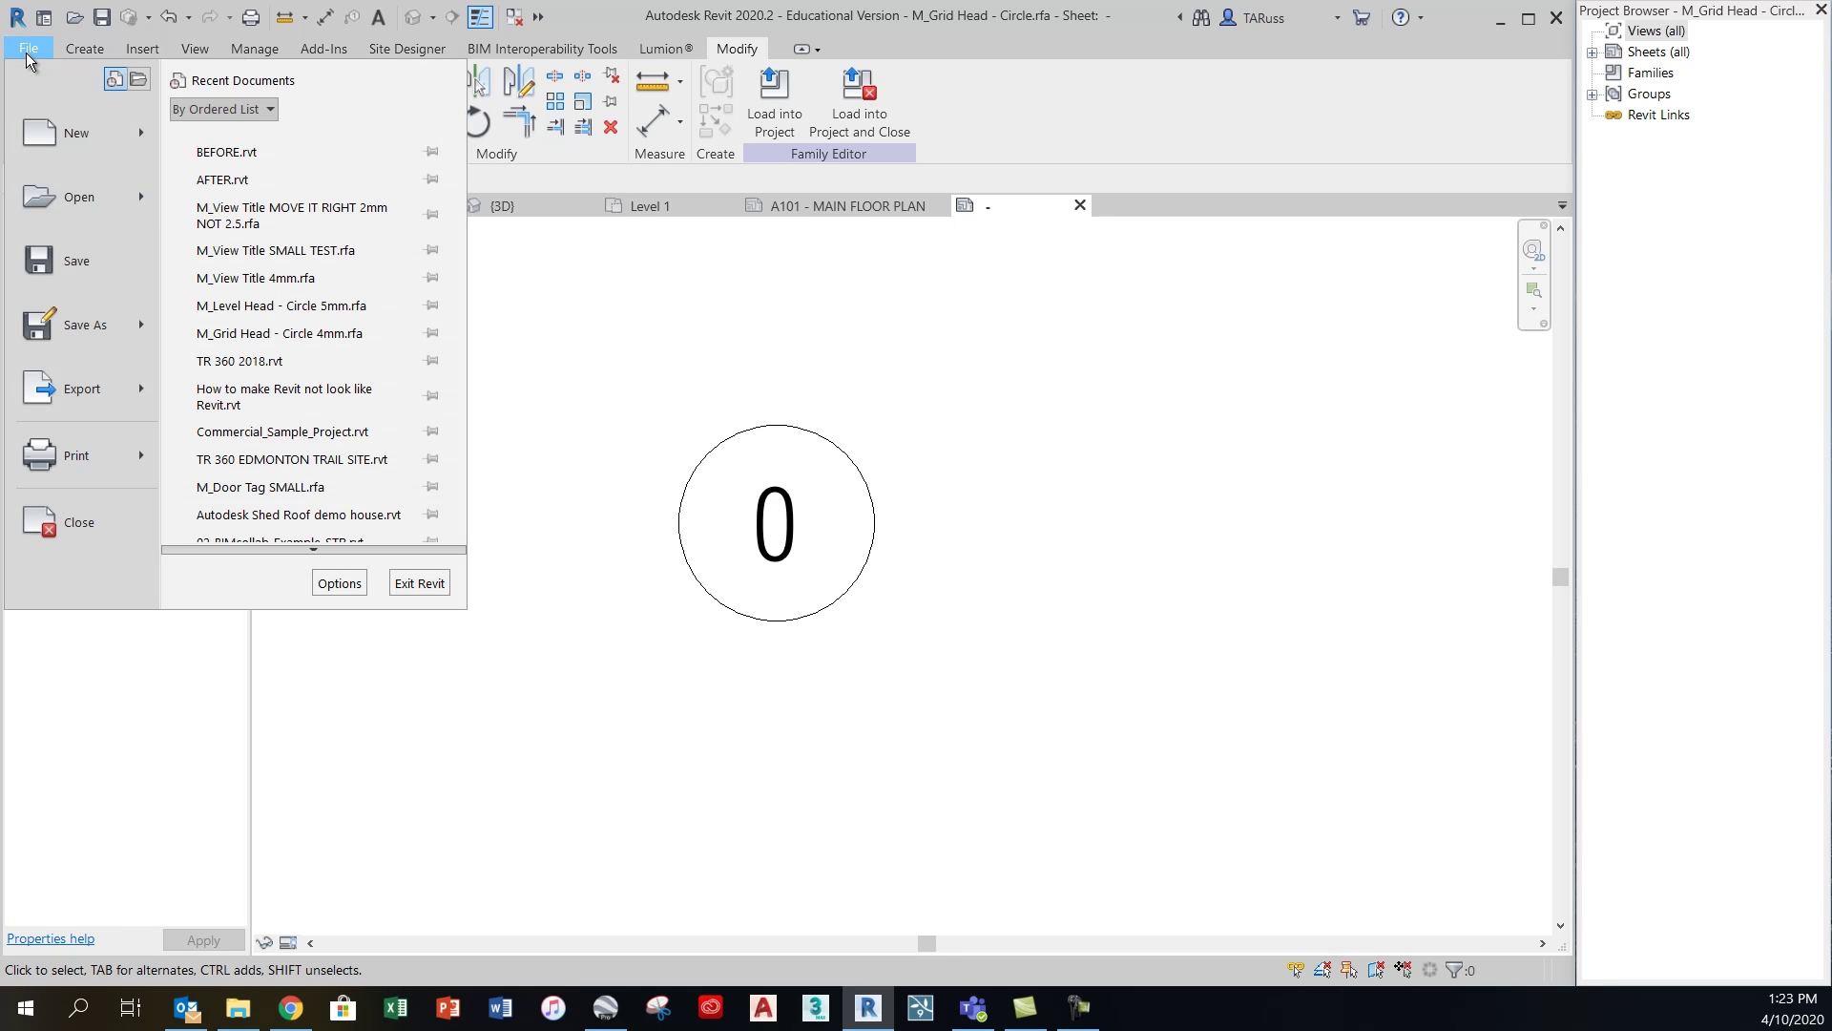
mouse_move(103, 330)
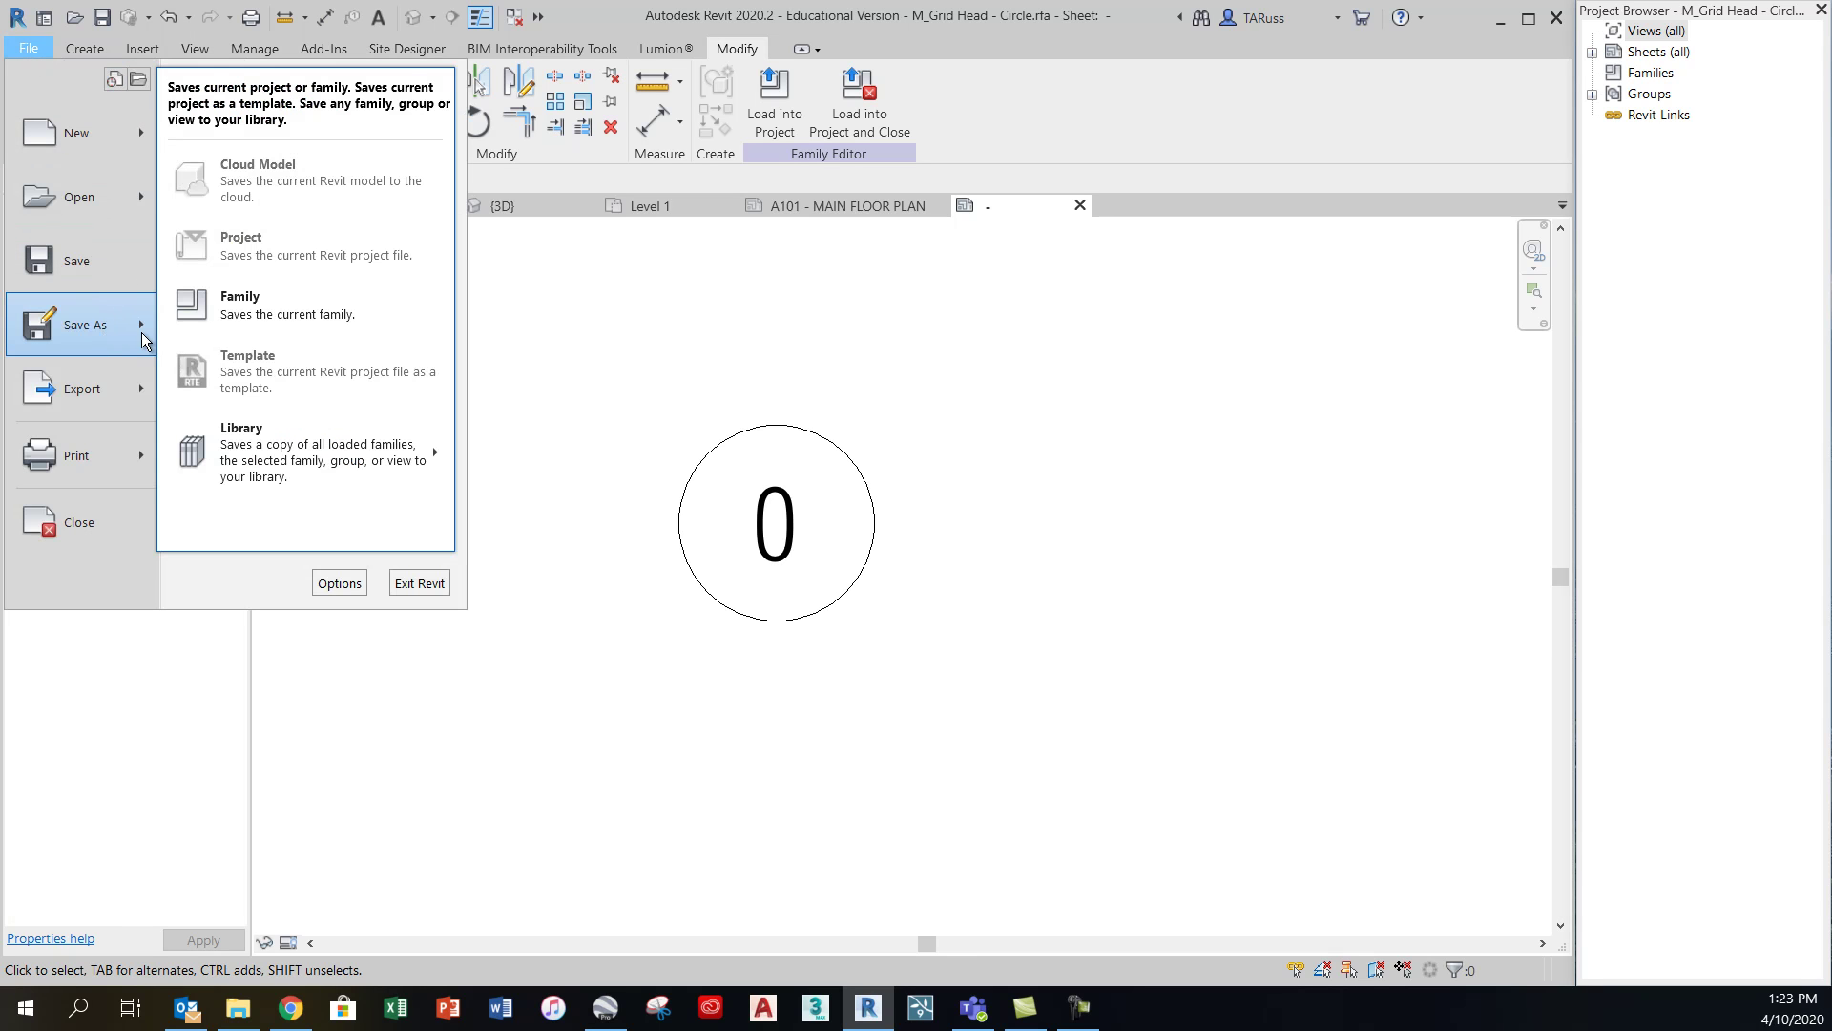
click(336, 315)
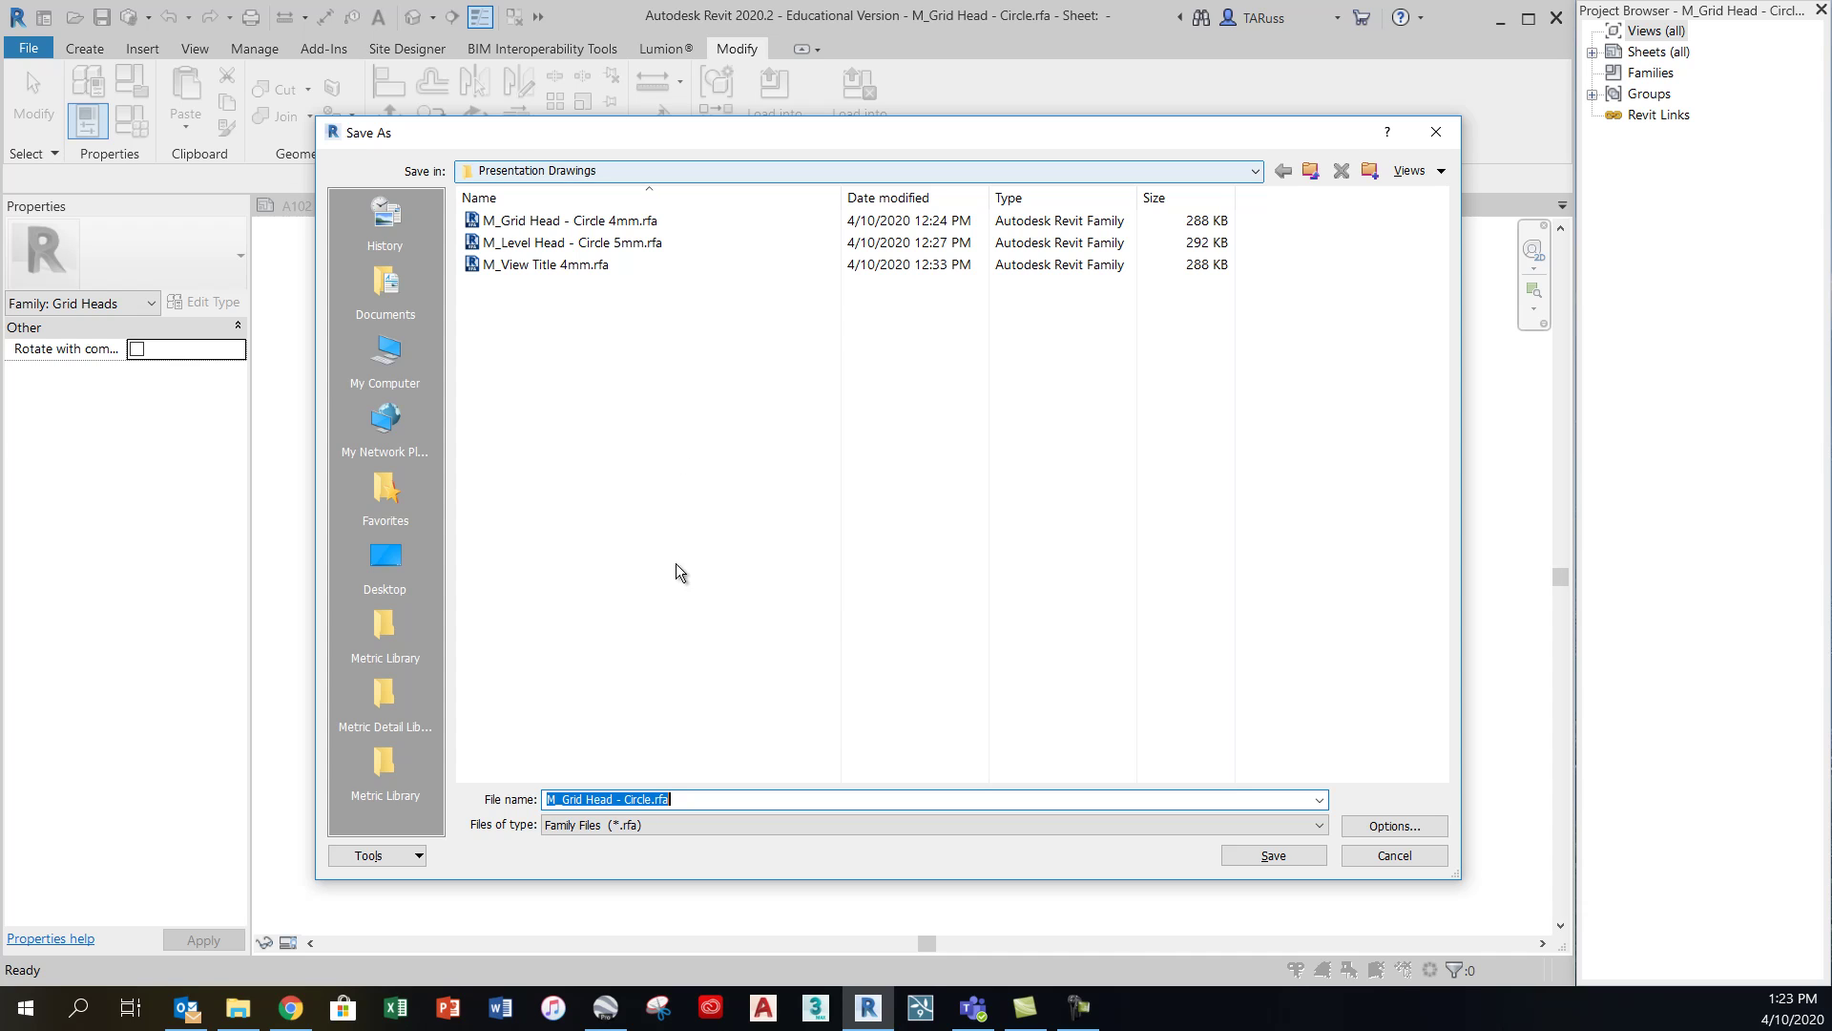
click(644, 194)
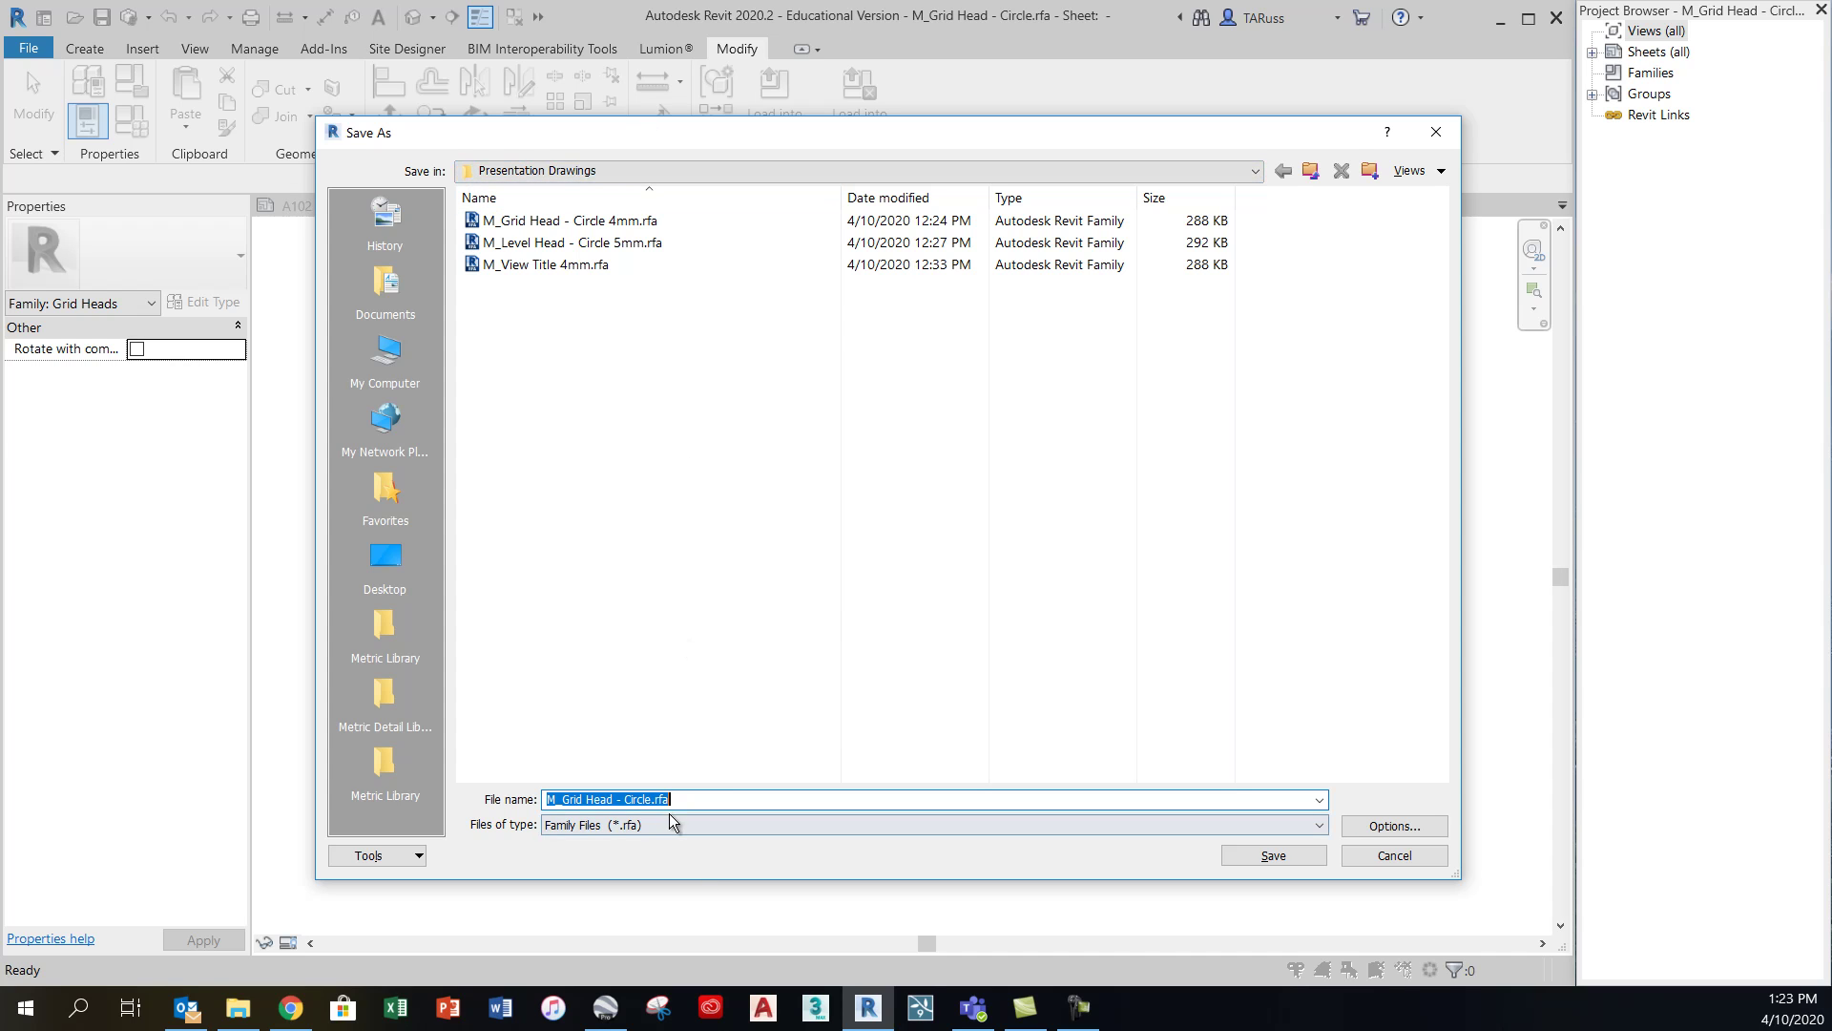
click(650, 801)
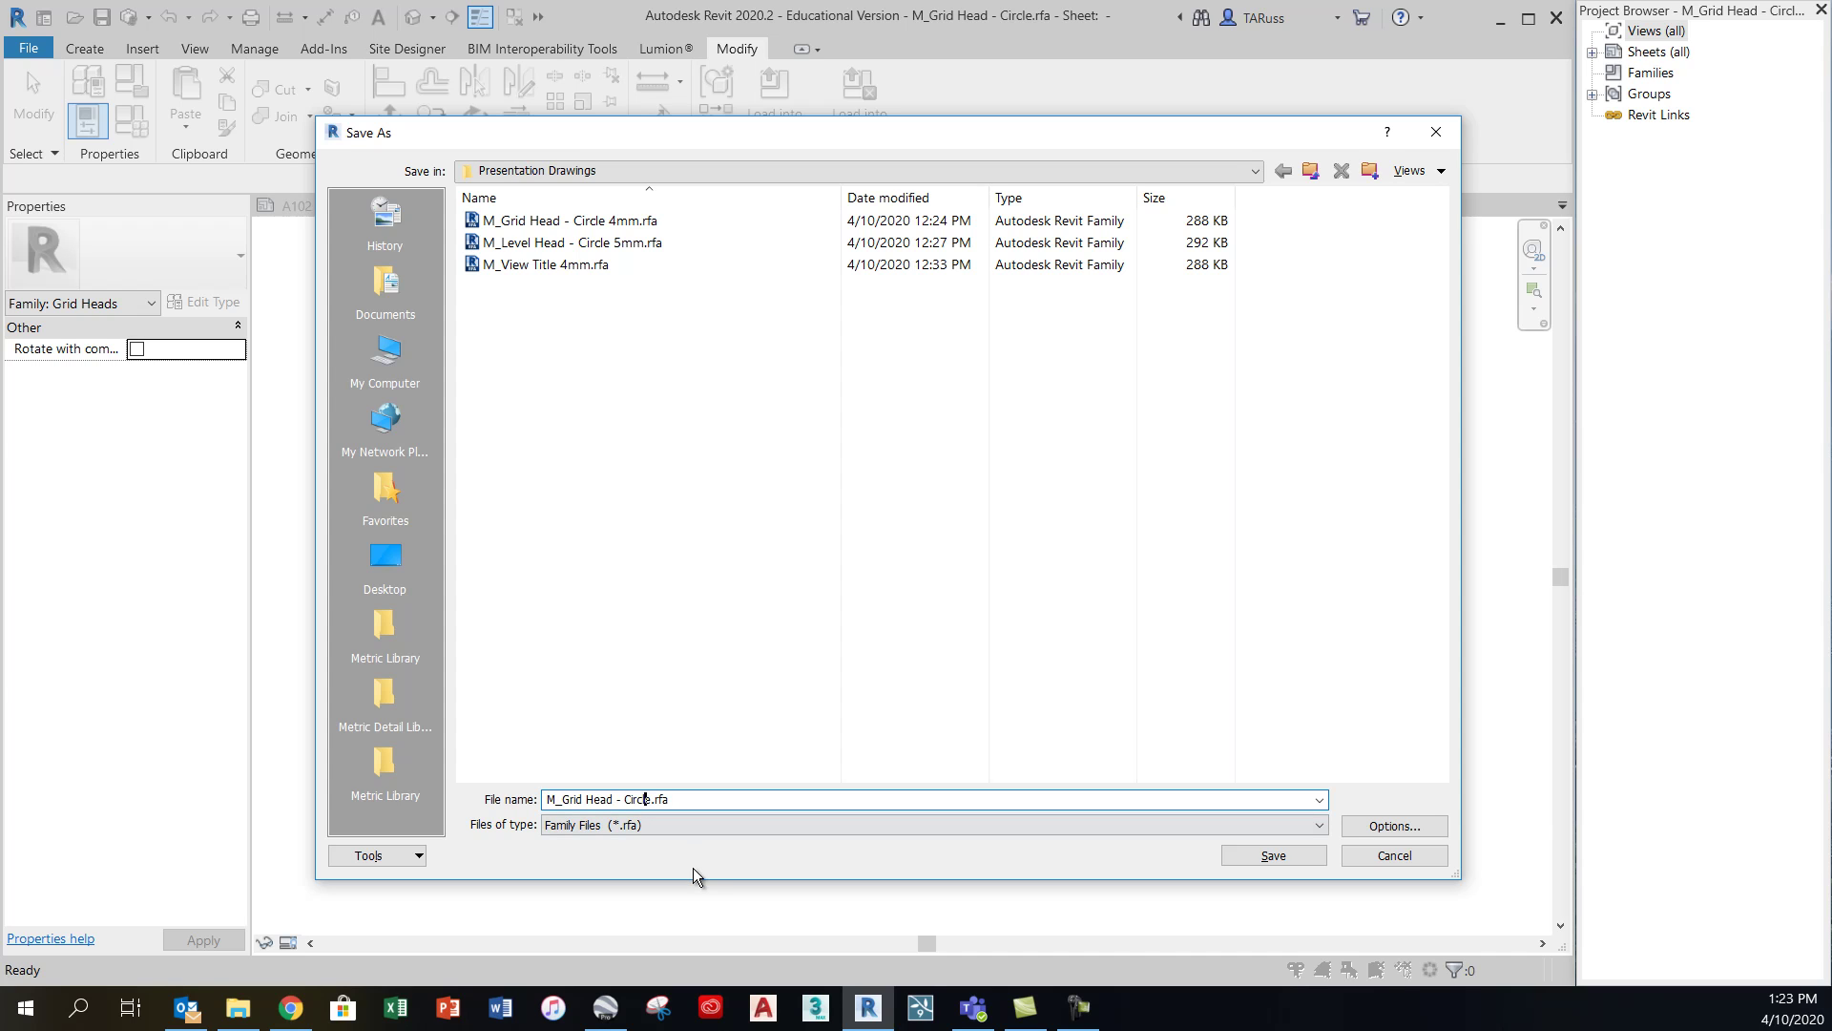
text(4mm NEW)
key(Delete)
key(Return)
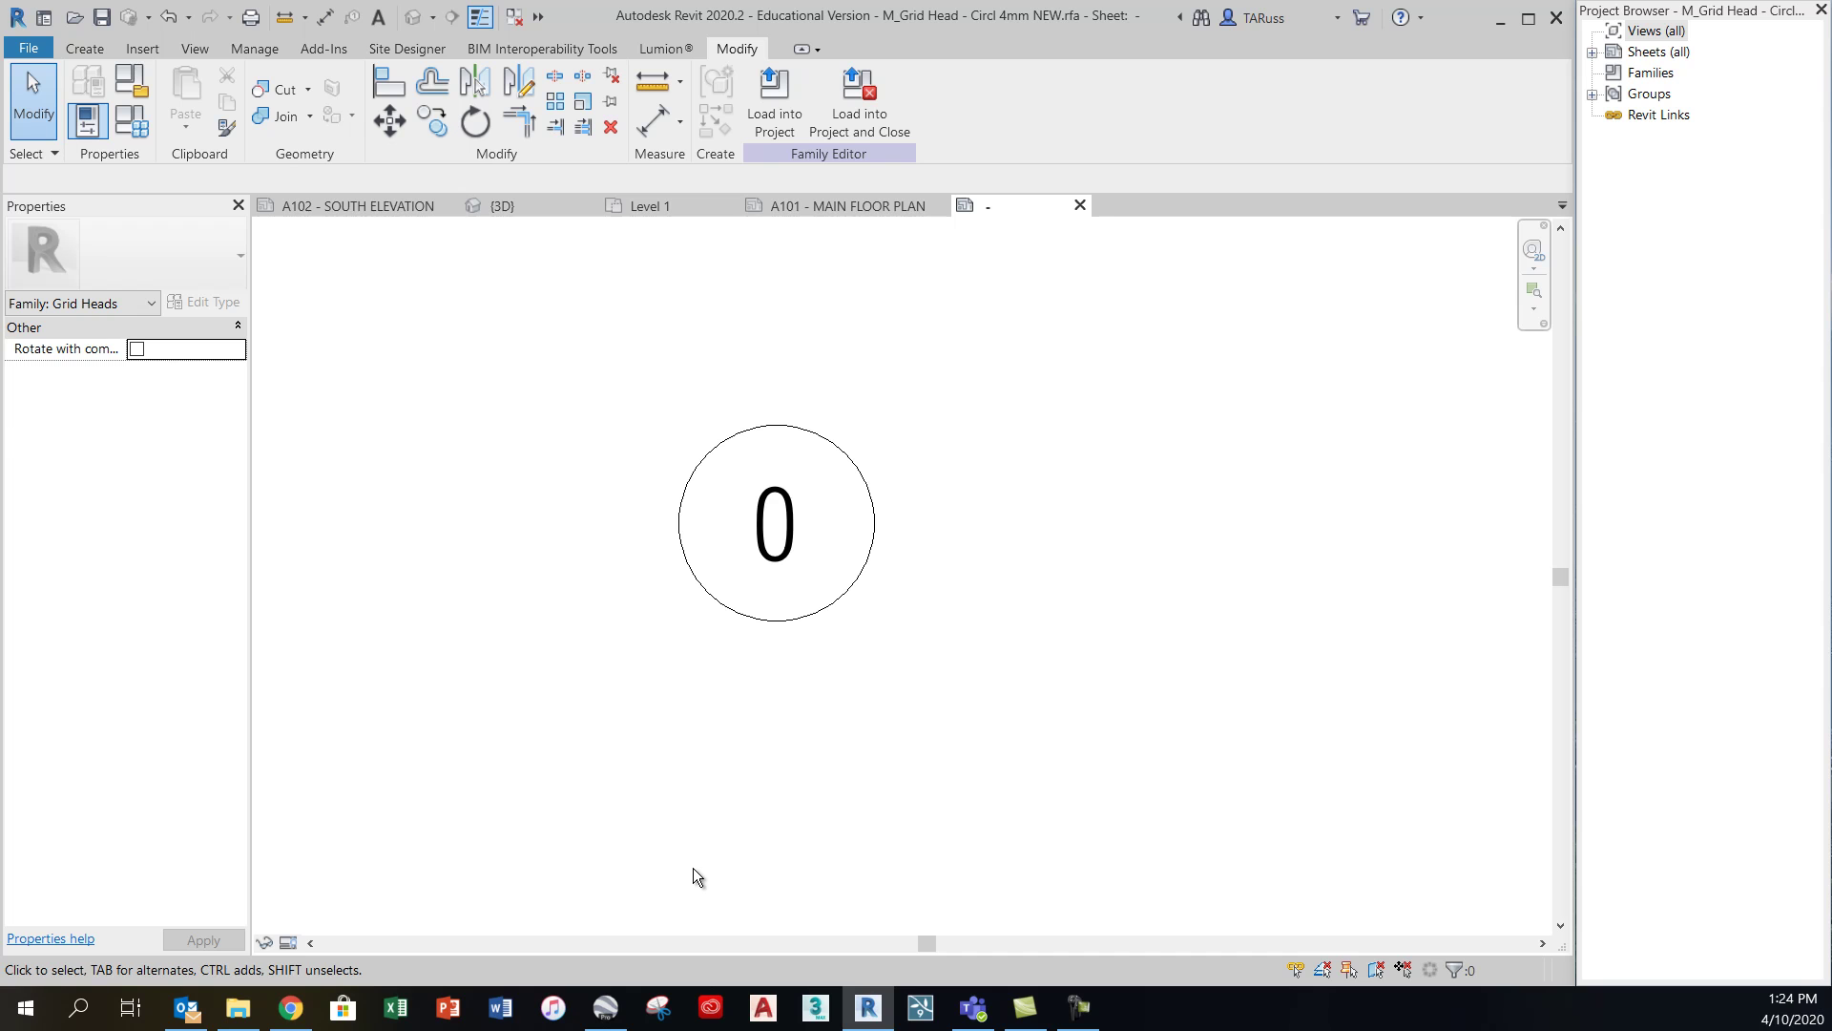
click(779, 106)
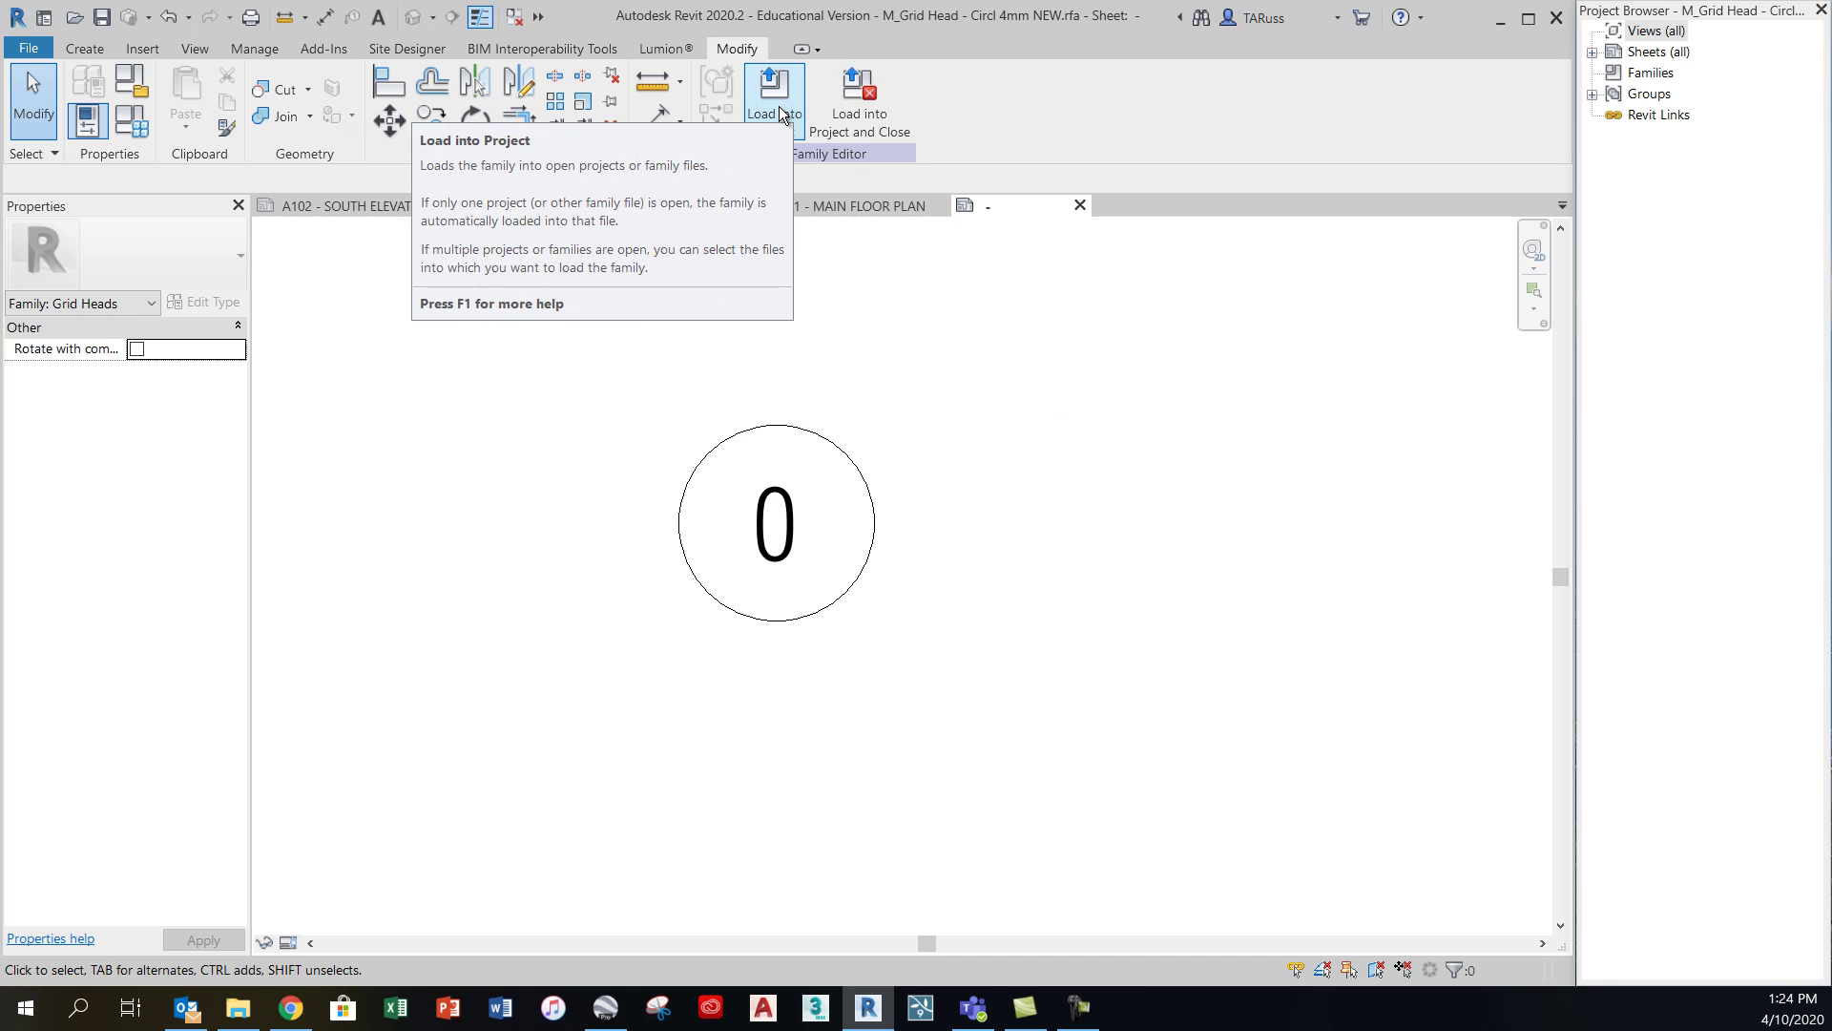
click(779, 109)
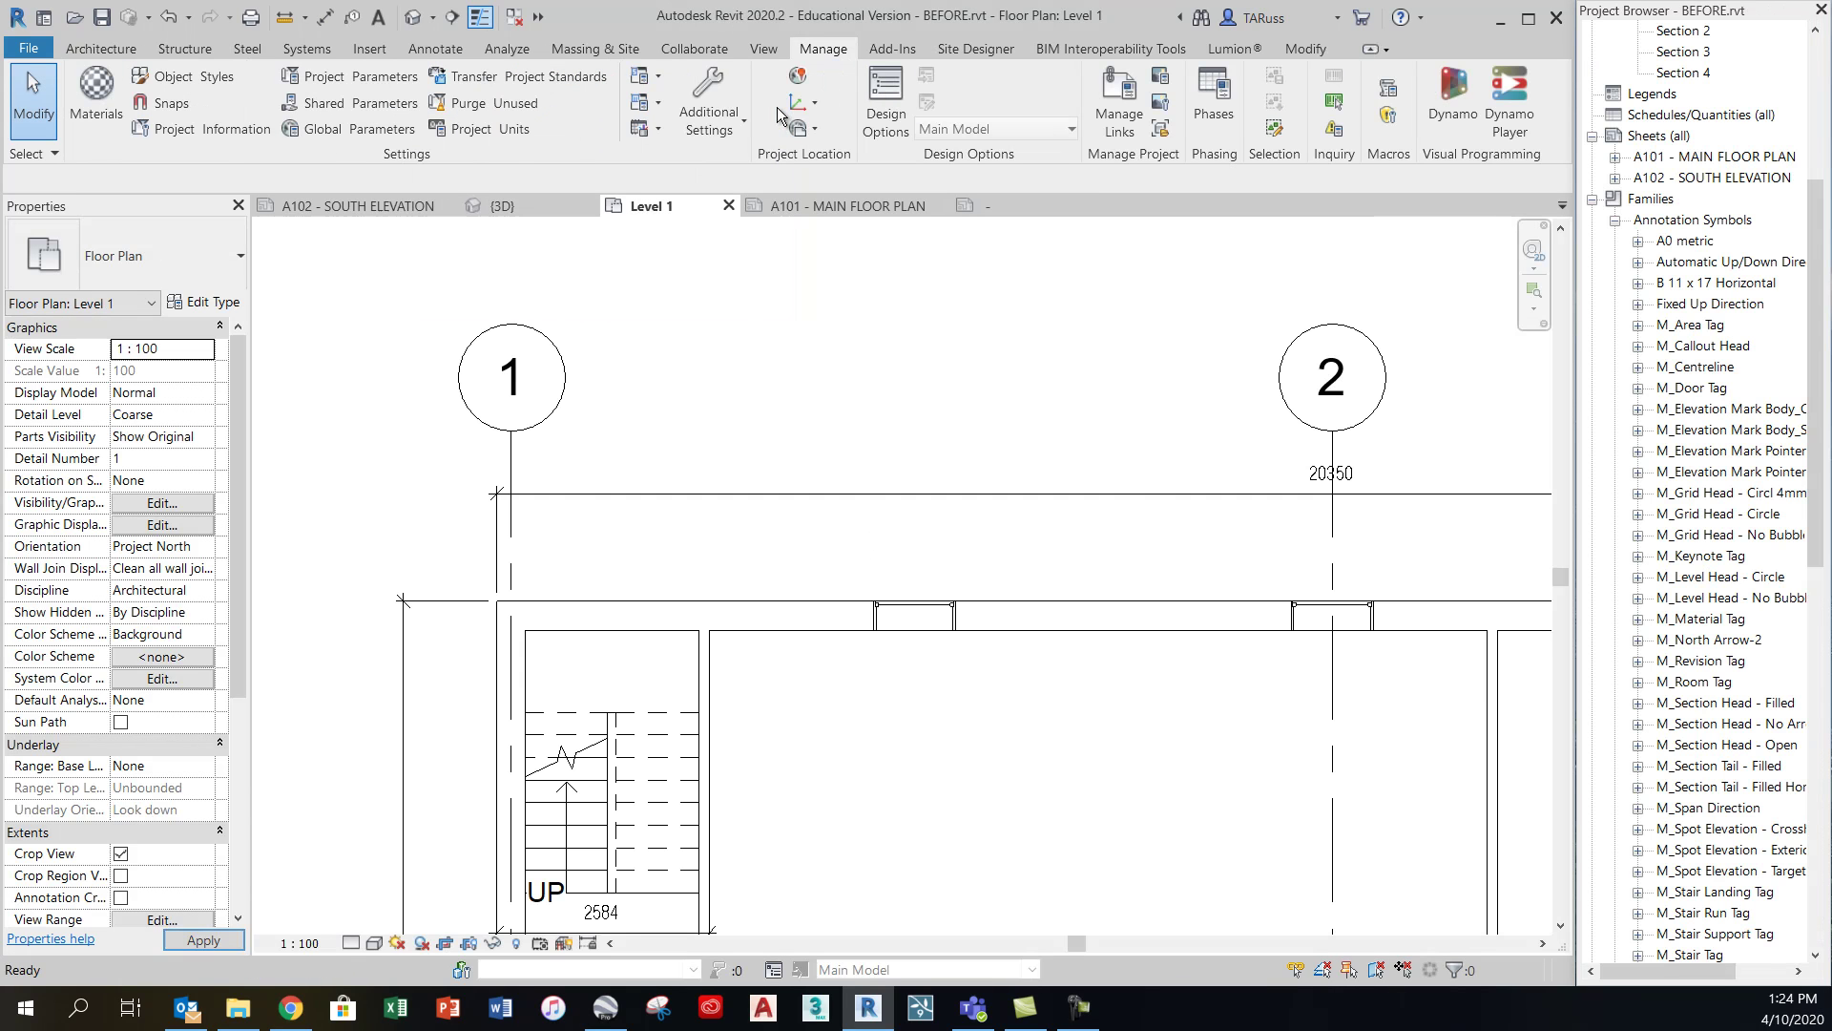
Set the Symbol of the 6.5mm Bubble grid type to M_Grid Head - Circl 4mm NEW, starting from grid 1
scroll(701, 391, down, 4)
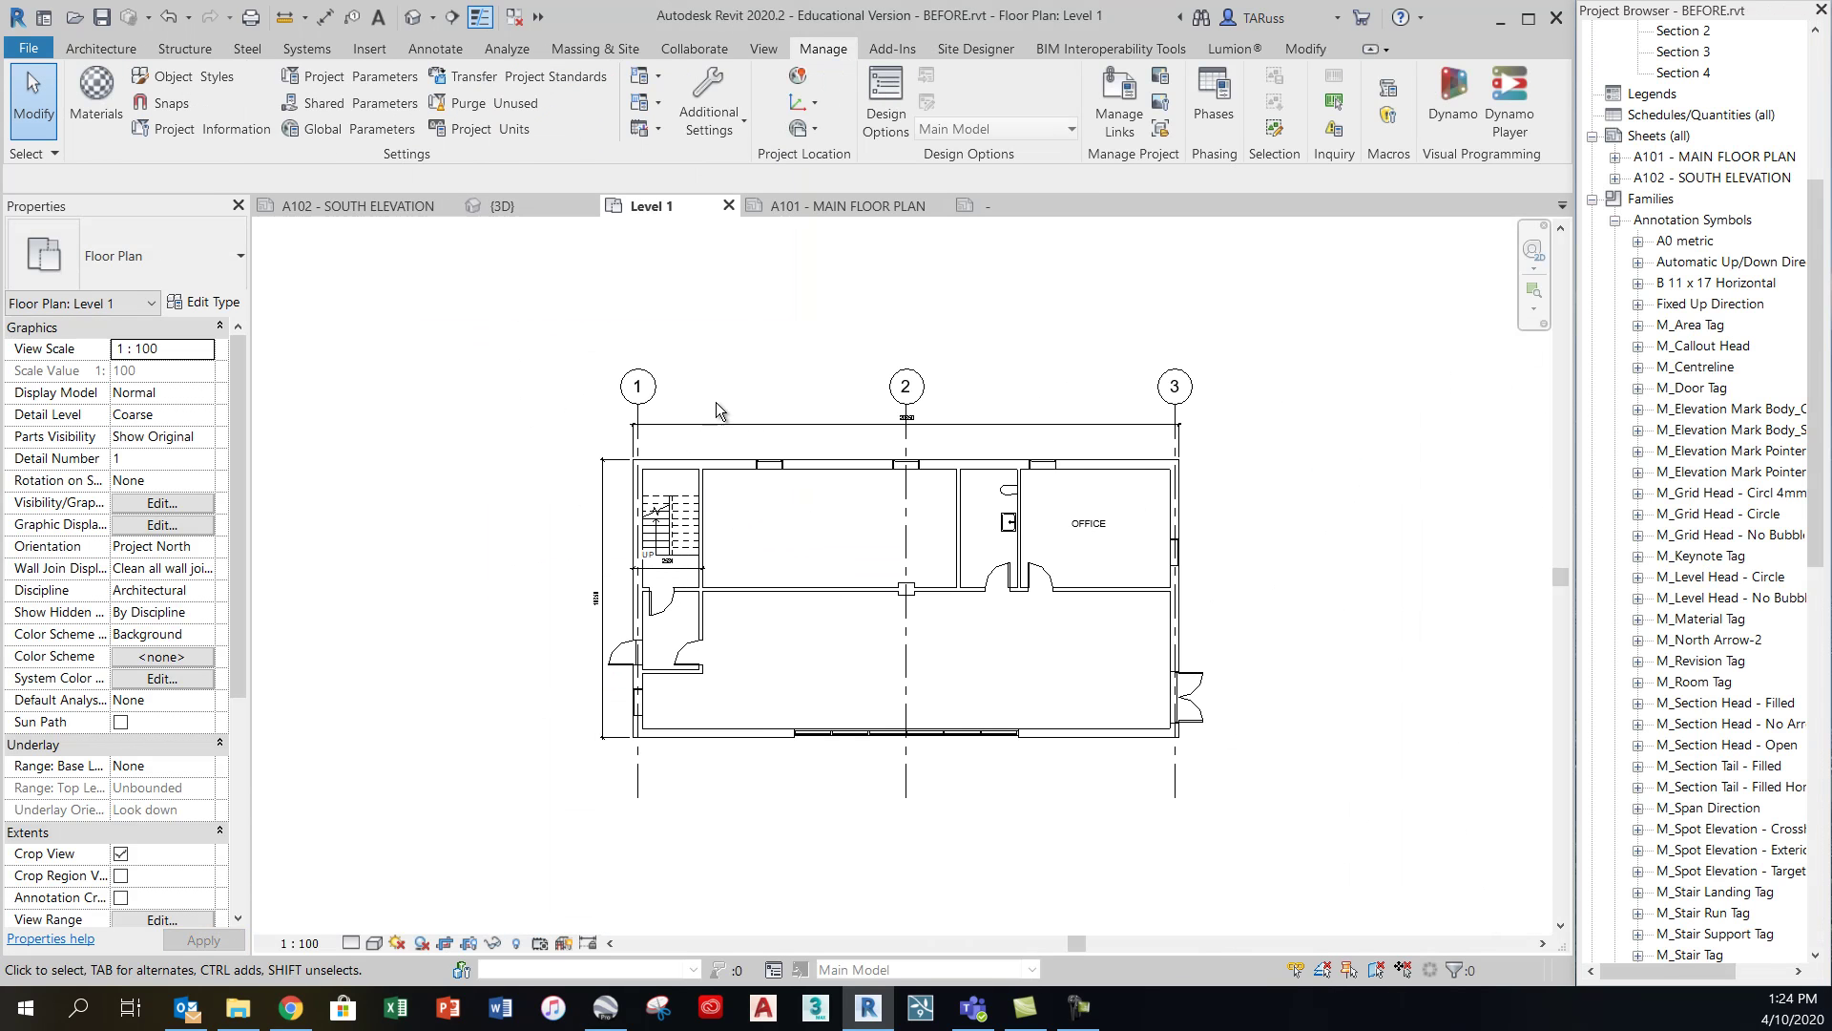
scroll(638, 409, up, 4)
middle_drag(745, 371, 575, 420)
middle_drag(537, 496, 488, 442)
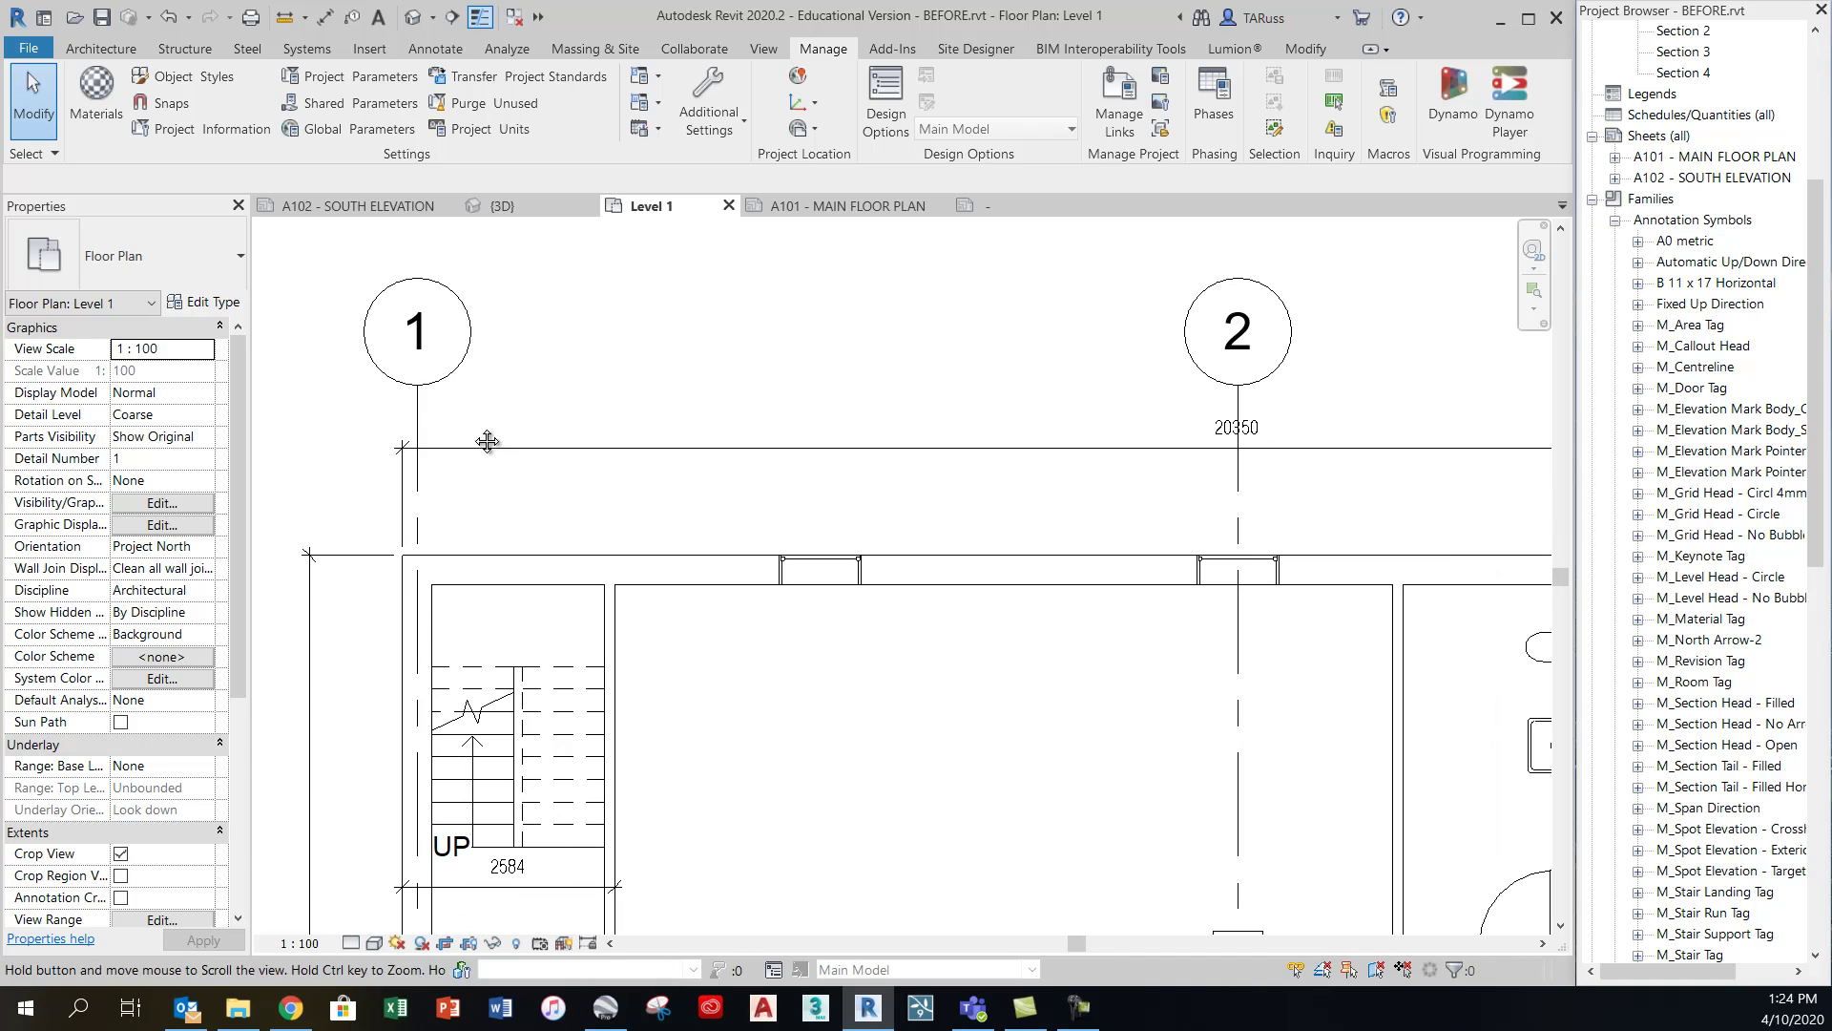
click(418, 434)
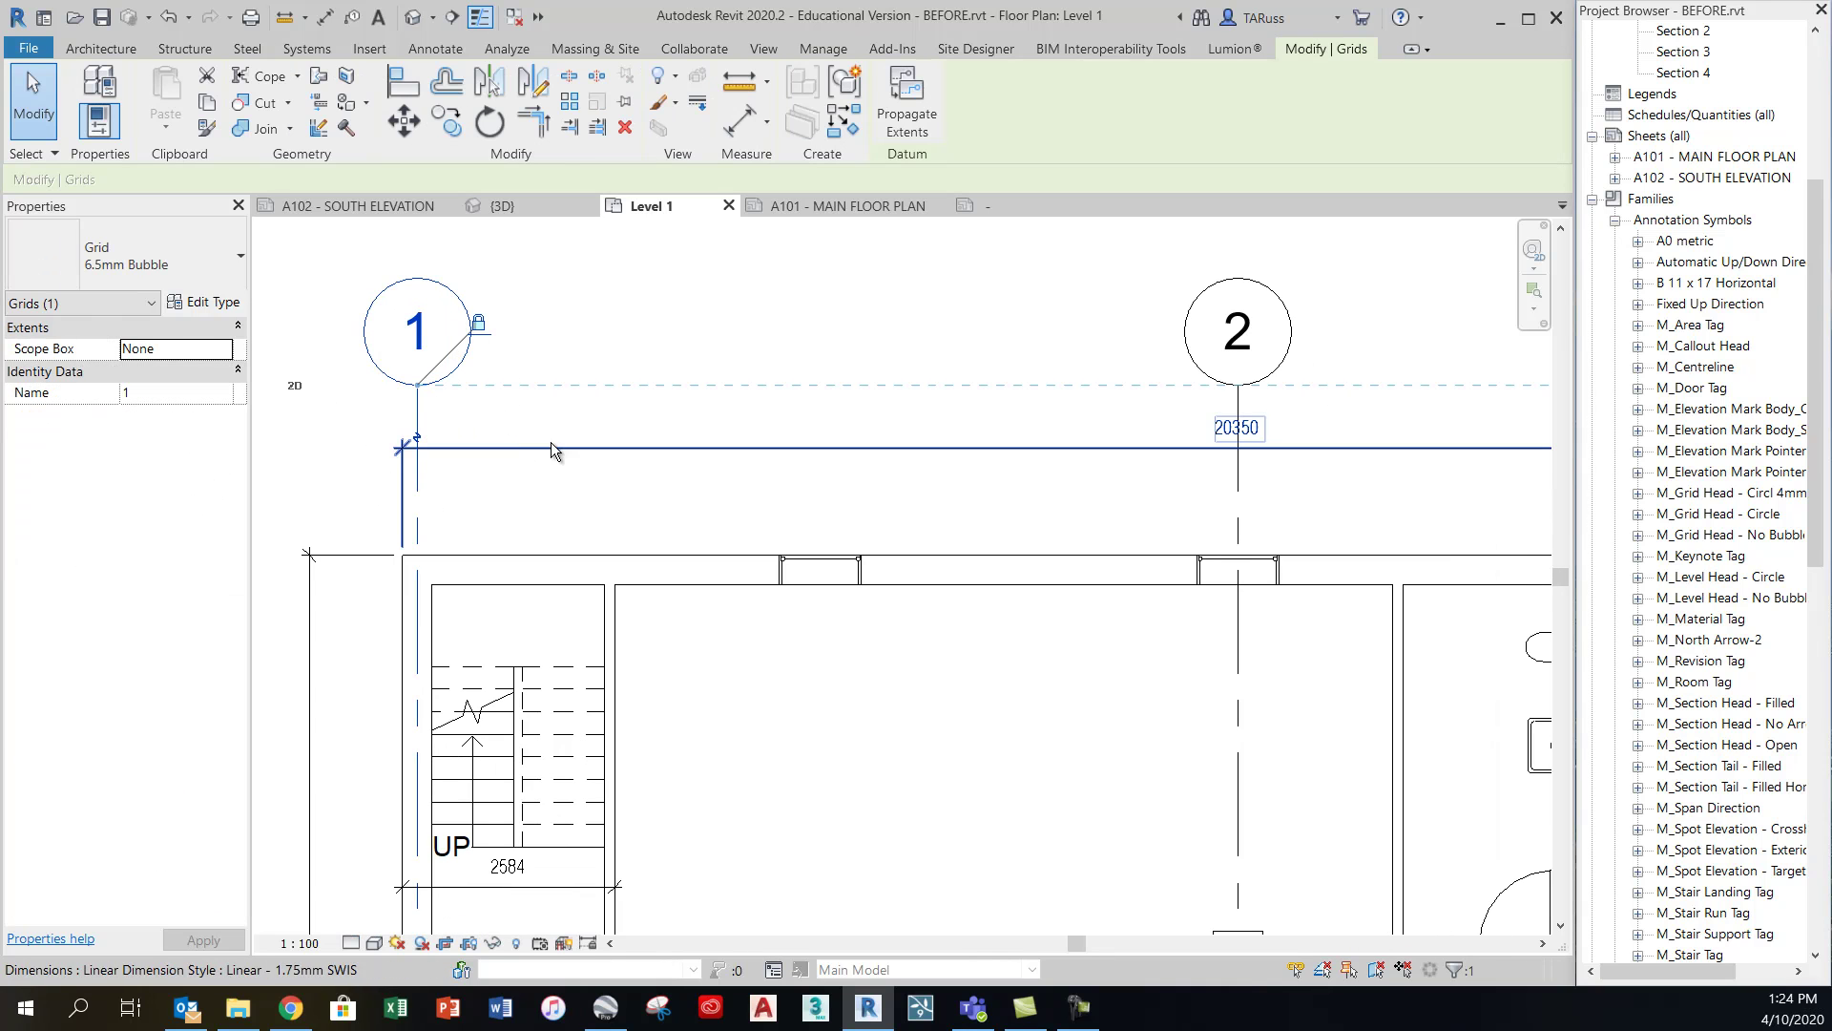
click(210, 307)
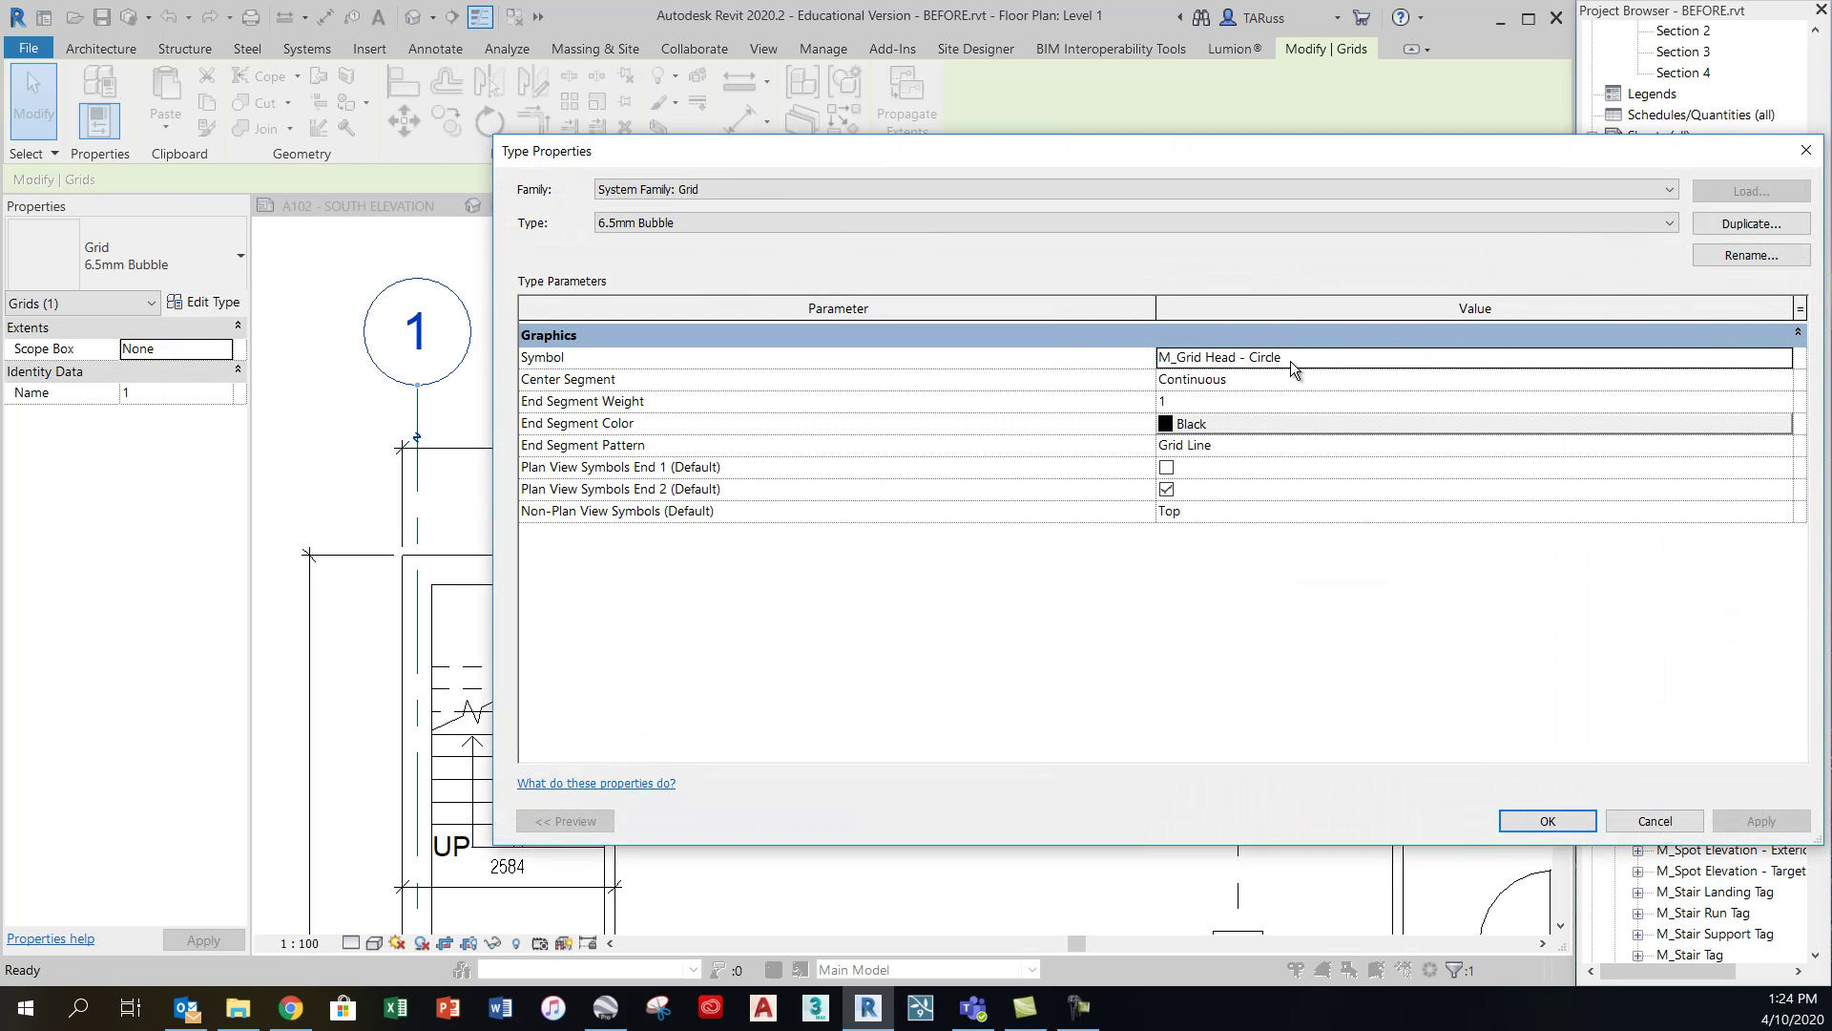
click(1290, 361)
click(1783, 368)
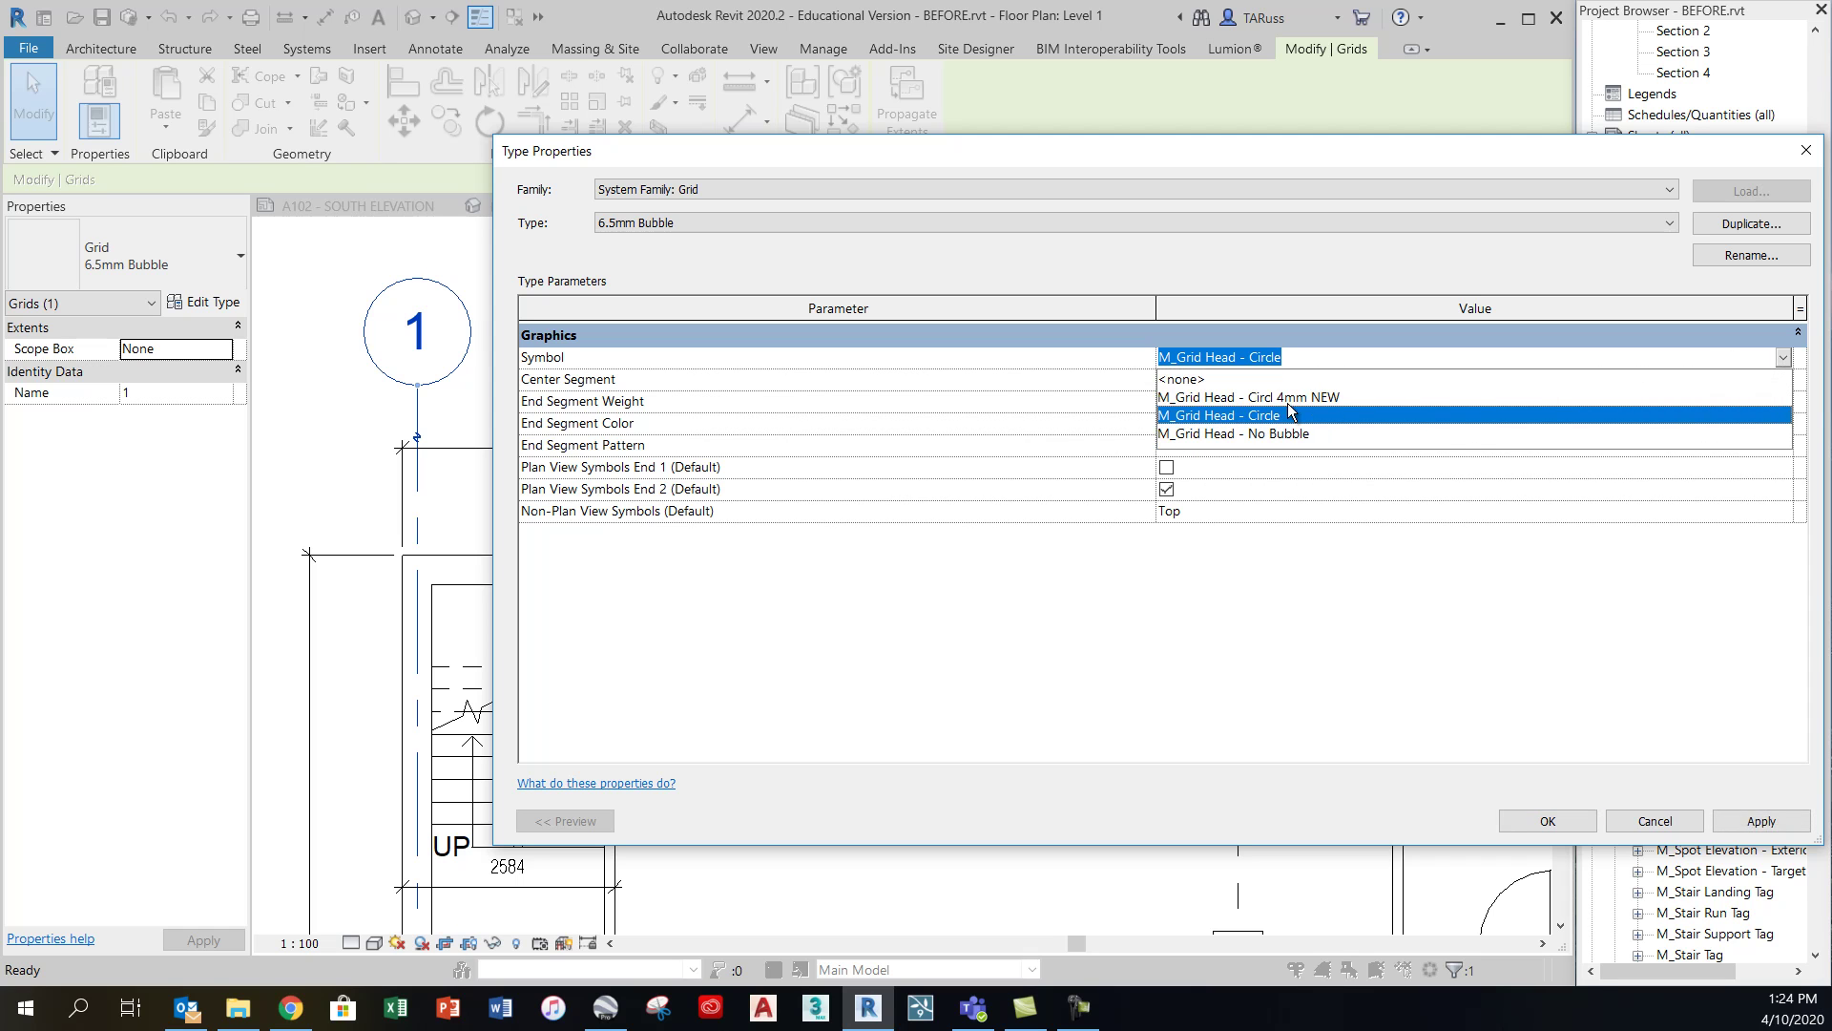
click(1298, 399)
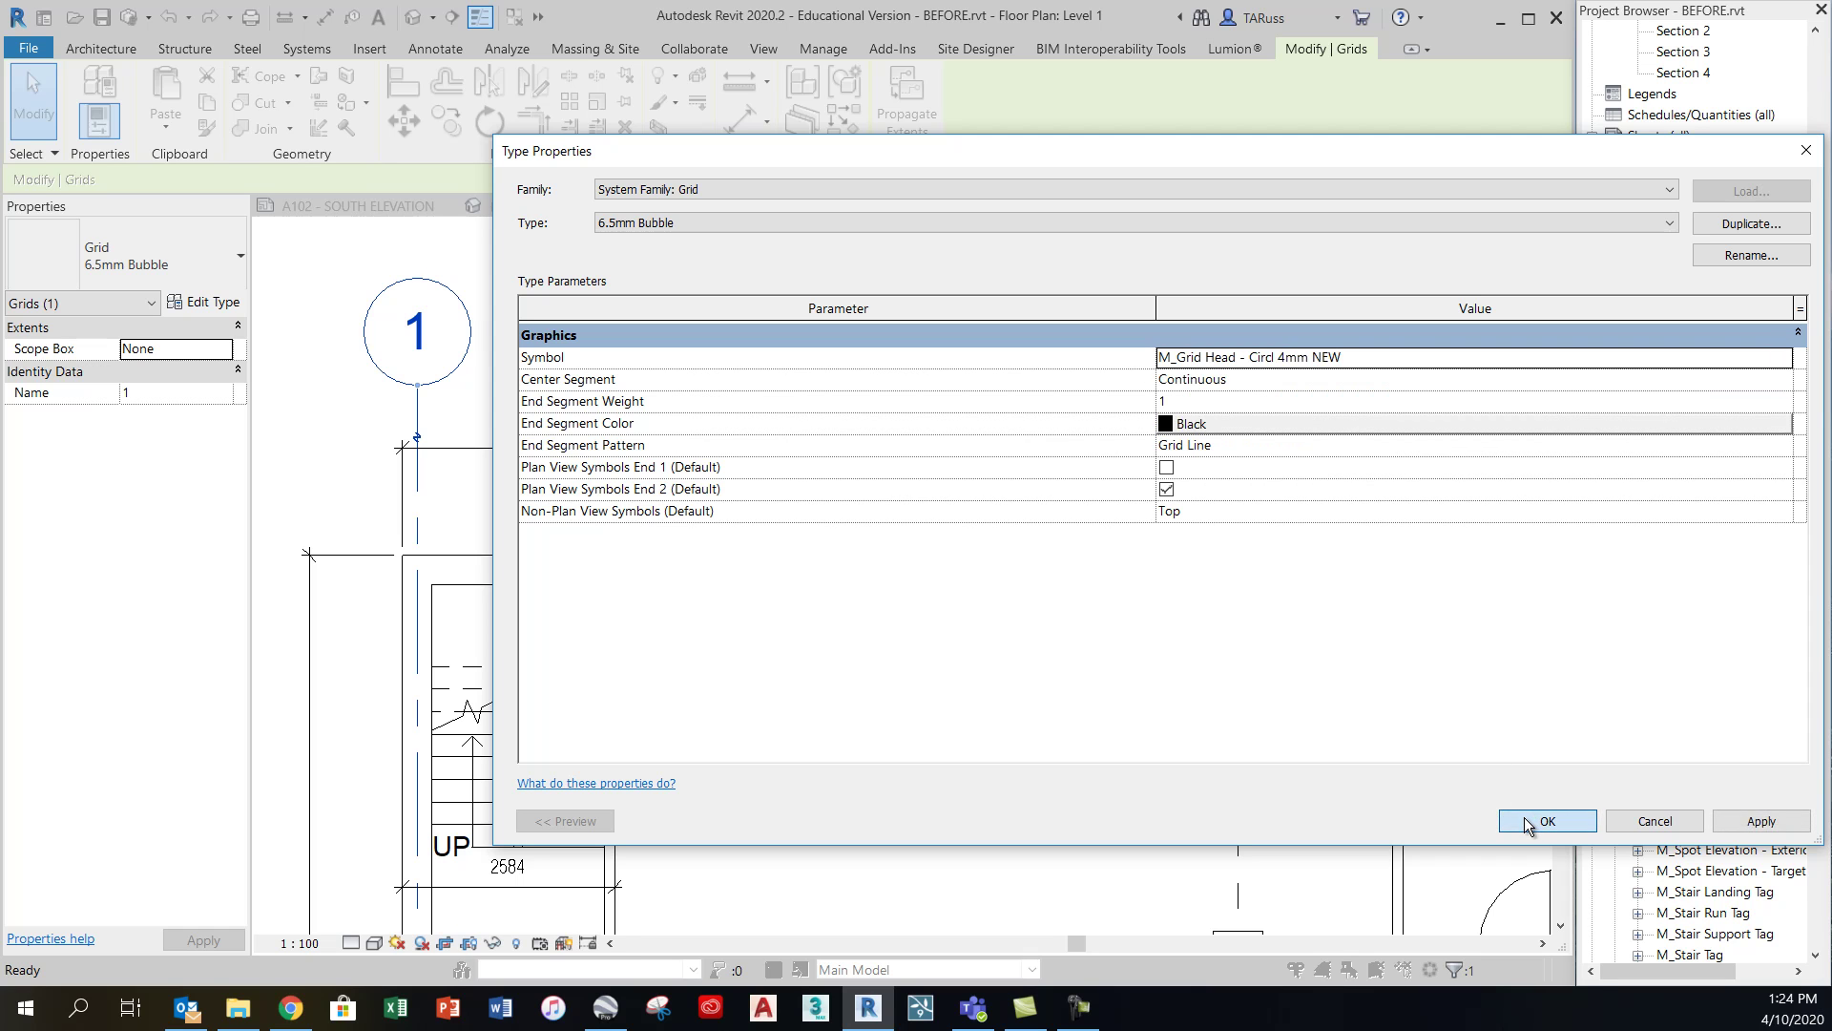
click(1528, 822)
scroll(563, 335, down, 1)
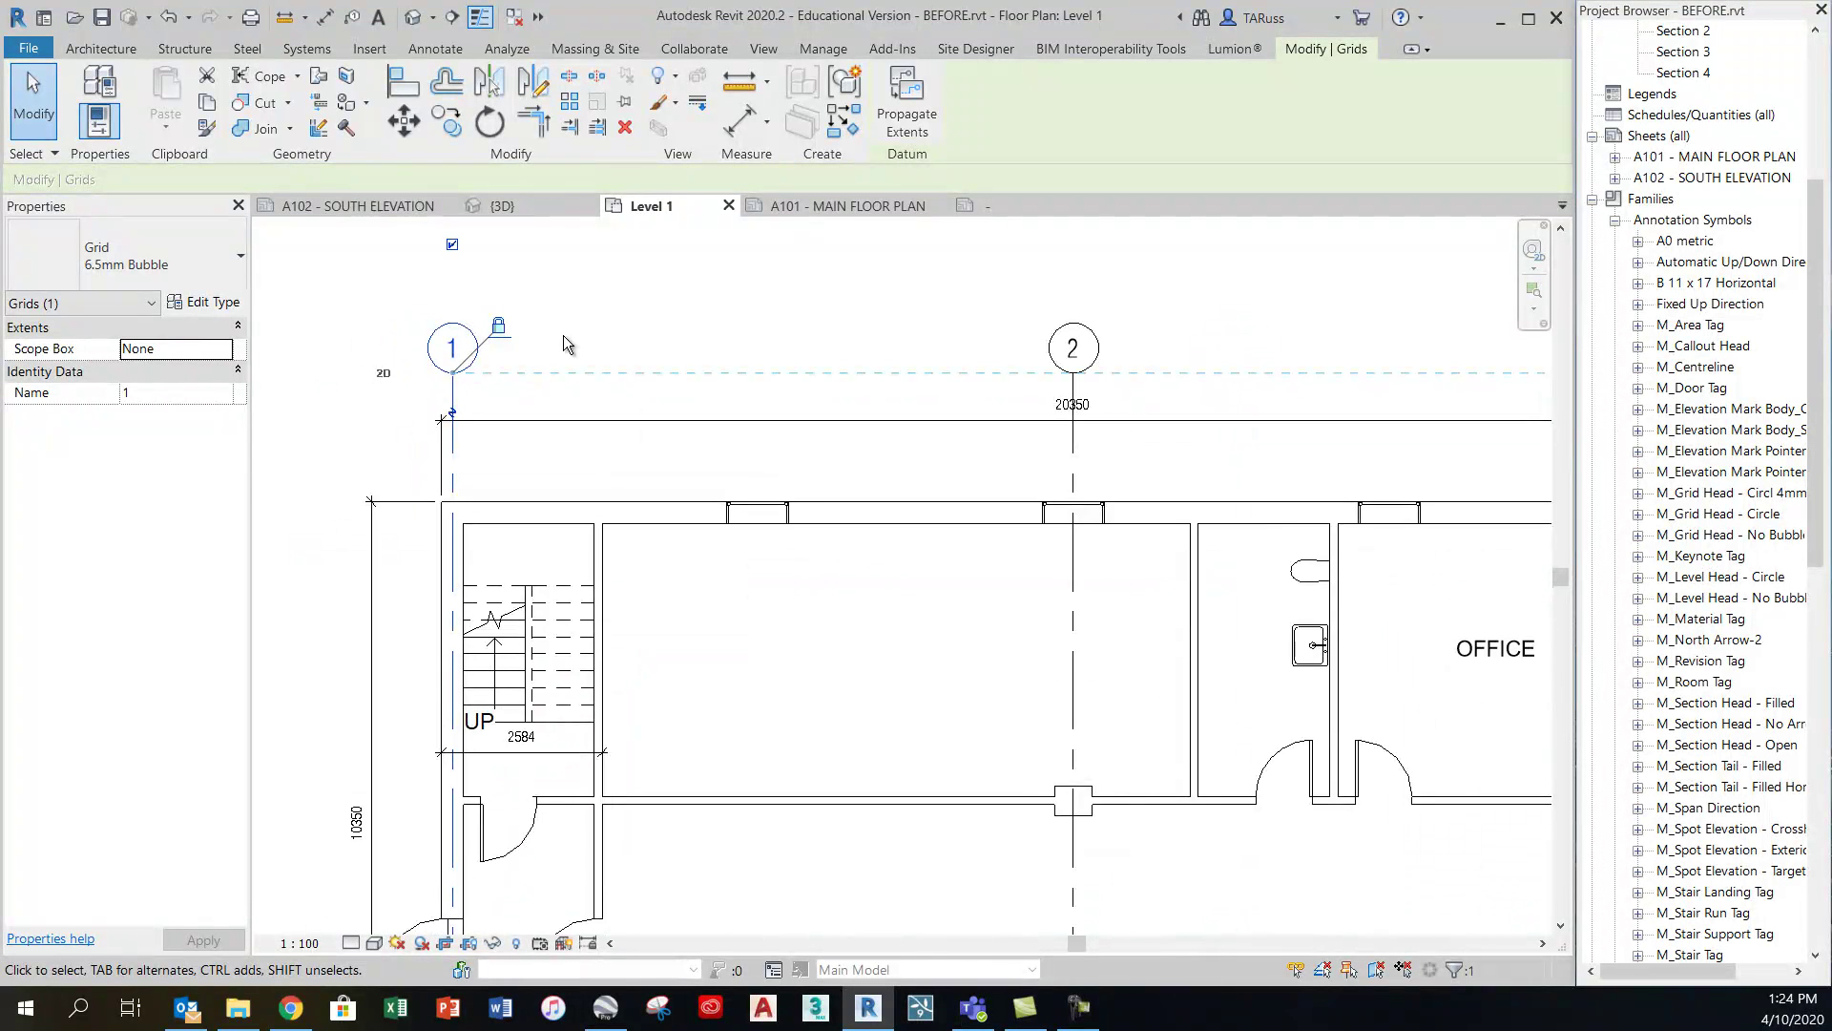
scroll(563, 335, down, 2)
click(1076, 393)
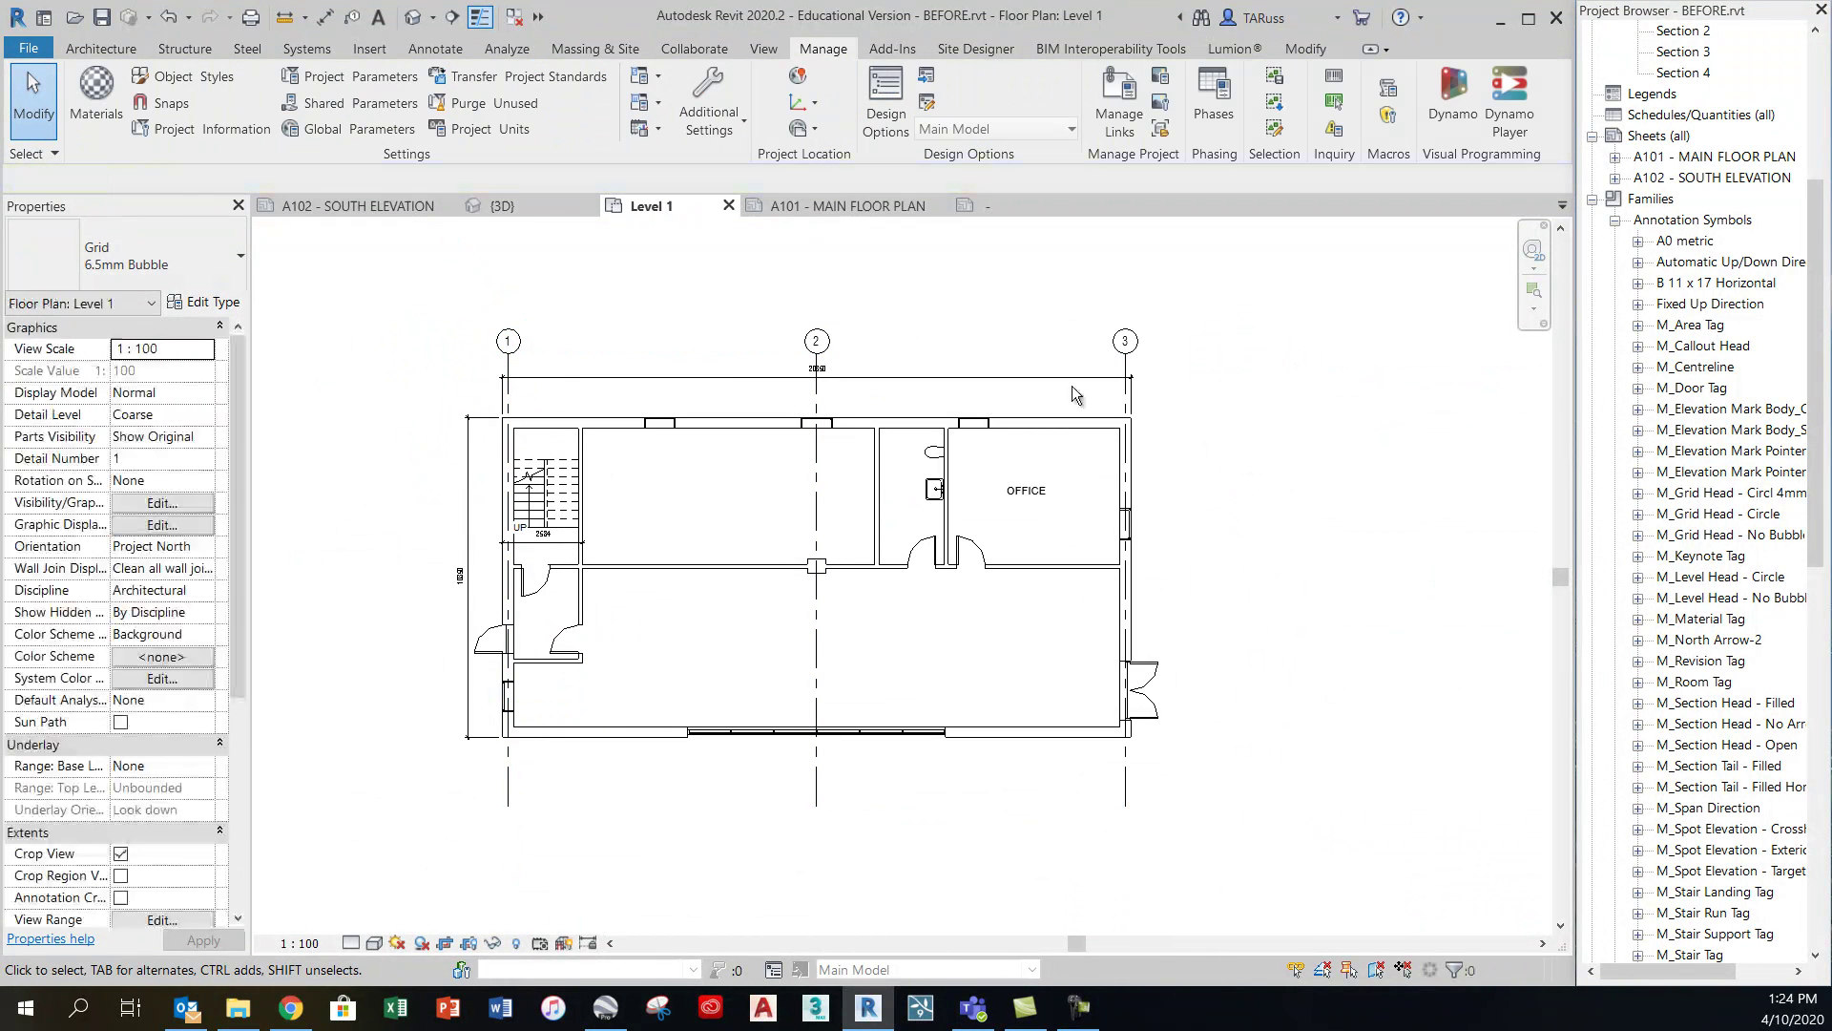
Close the inactive views, collapse the Families list and open the South elevation
scroll(680, 330, up, 2)
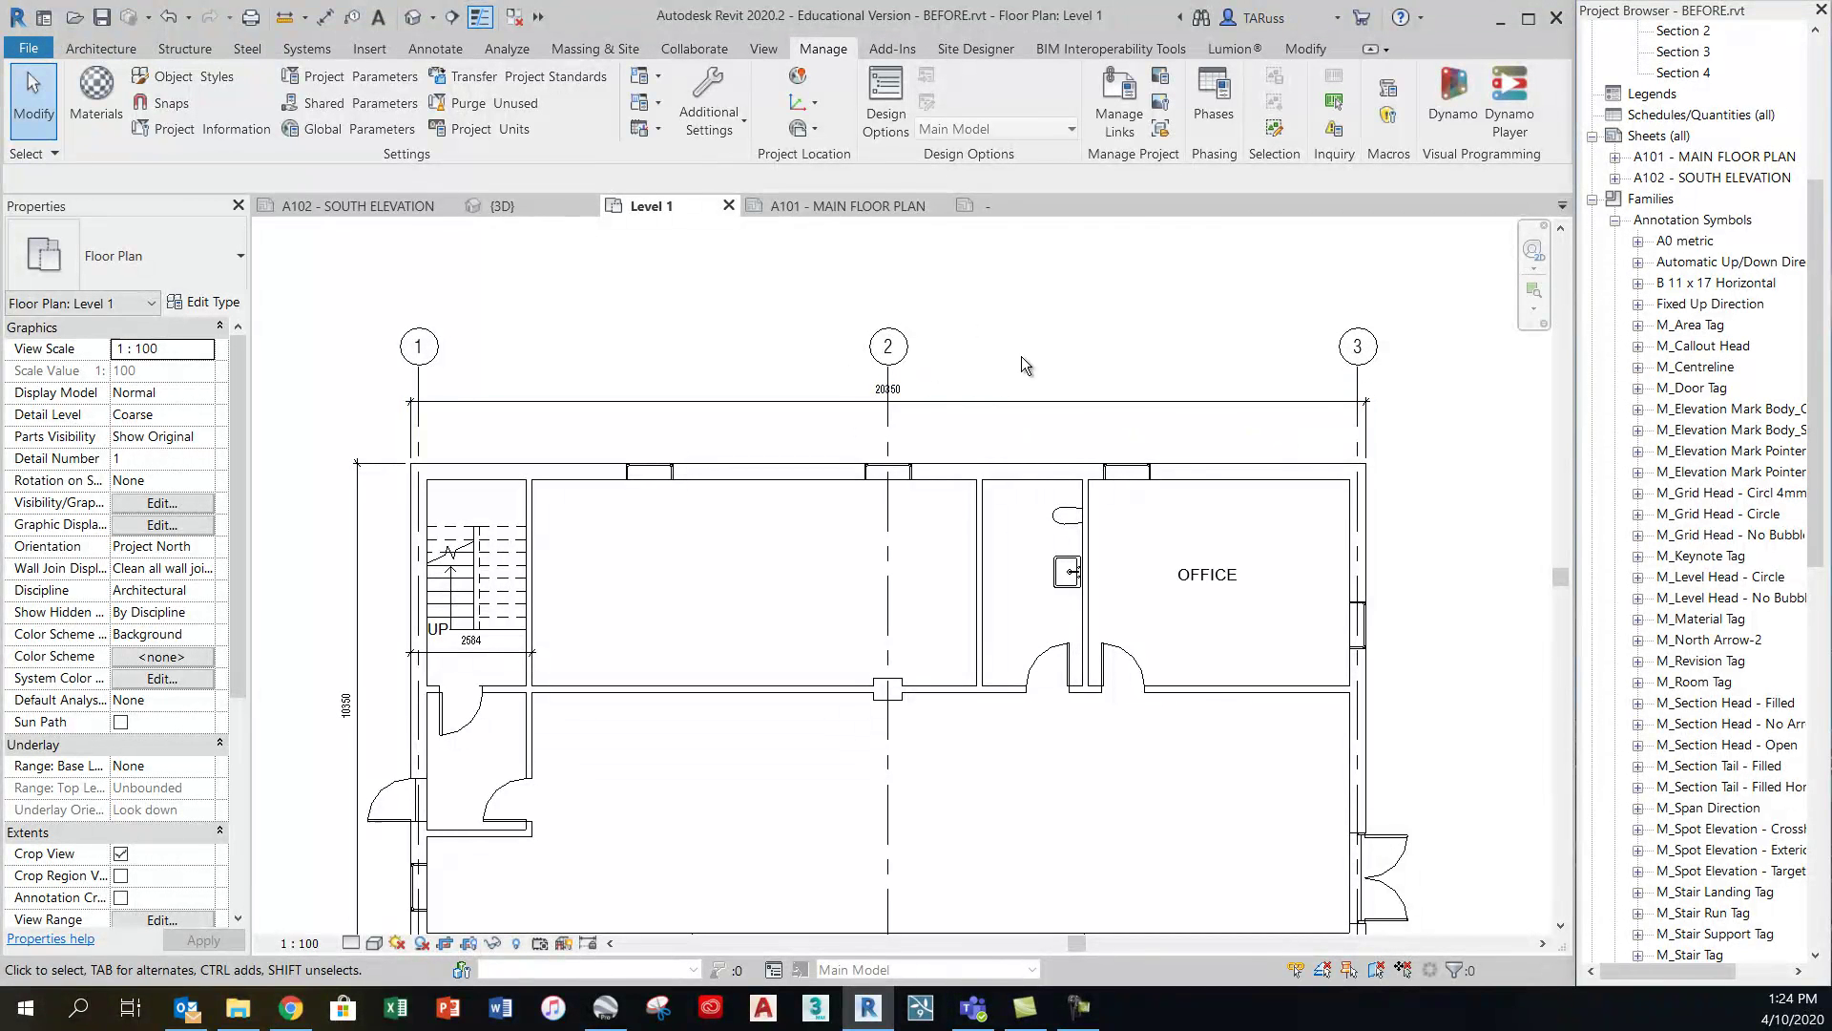
scroll(933, 379, down, 2)
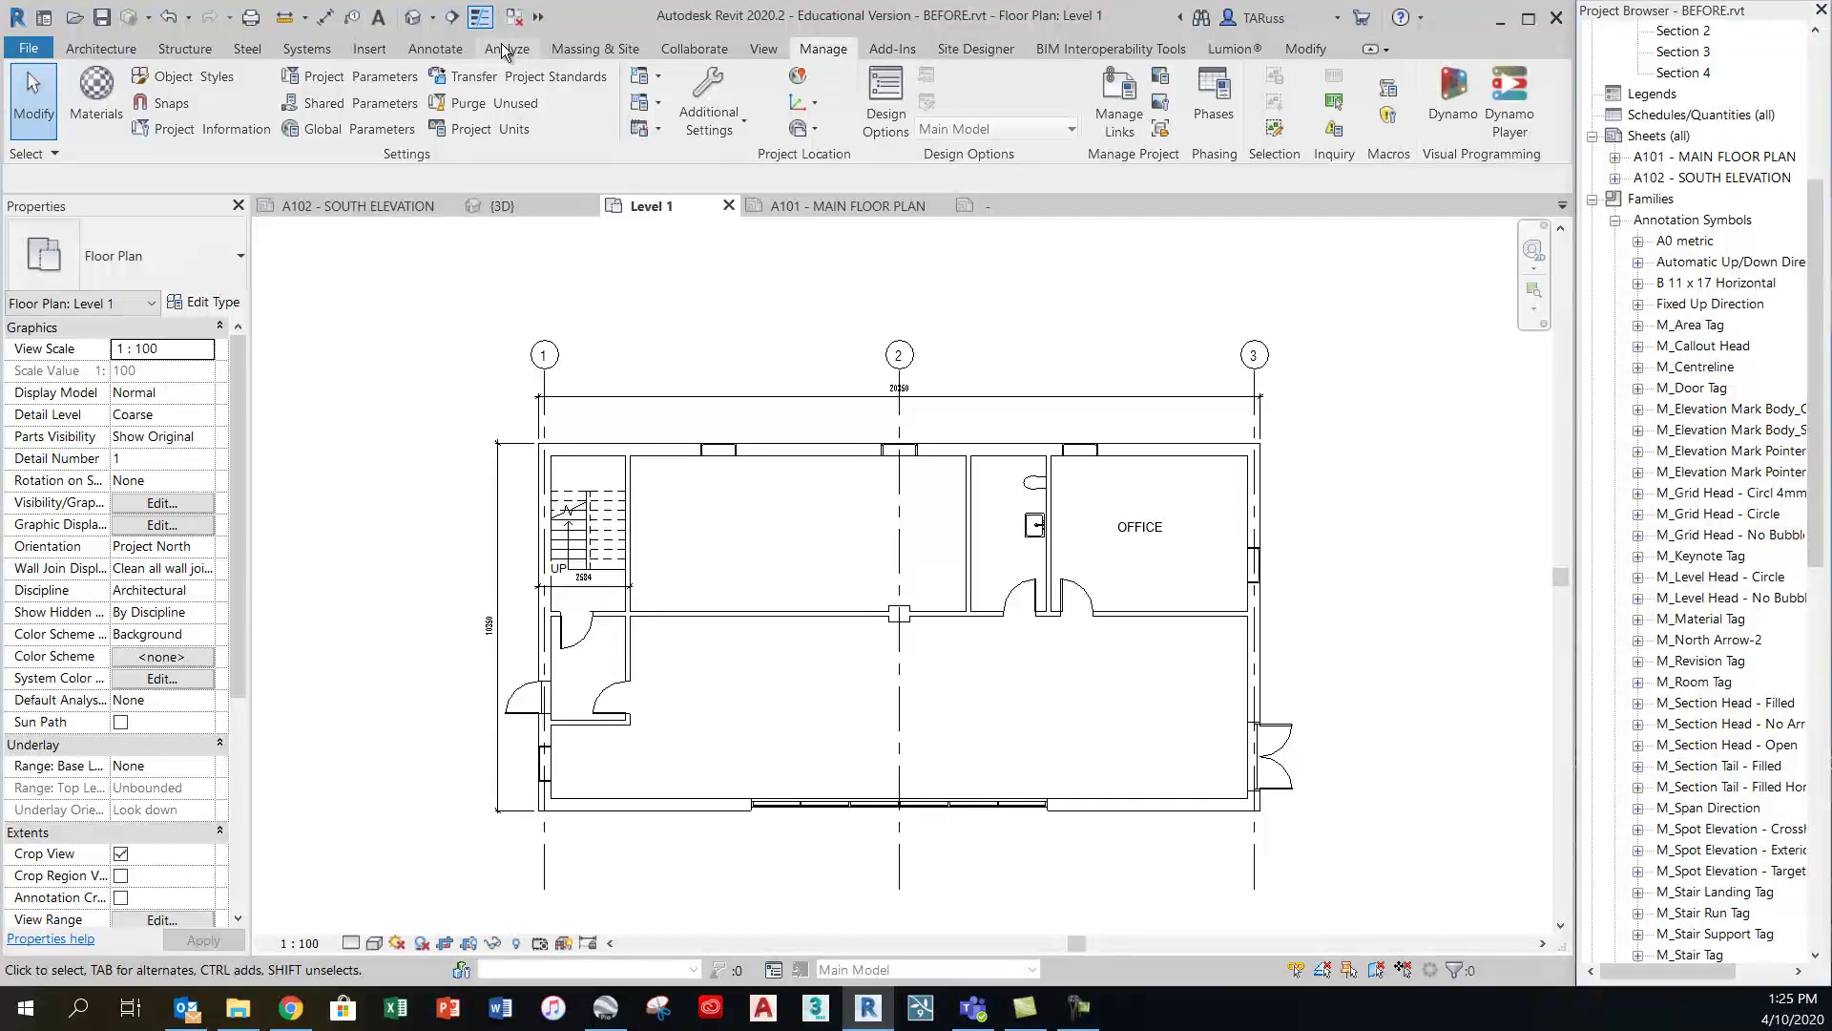
click(514, 17)
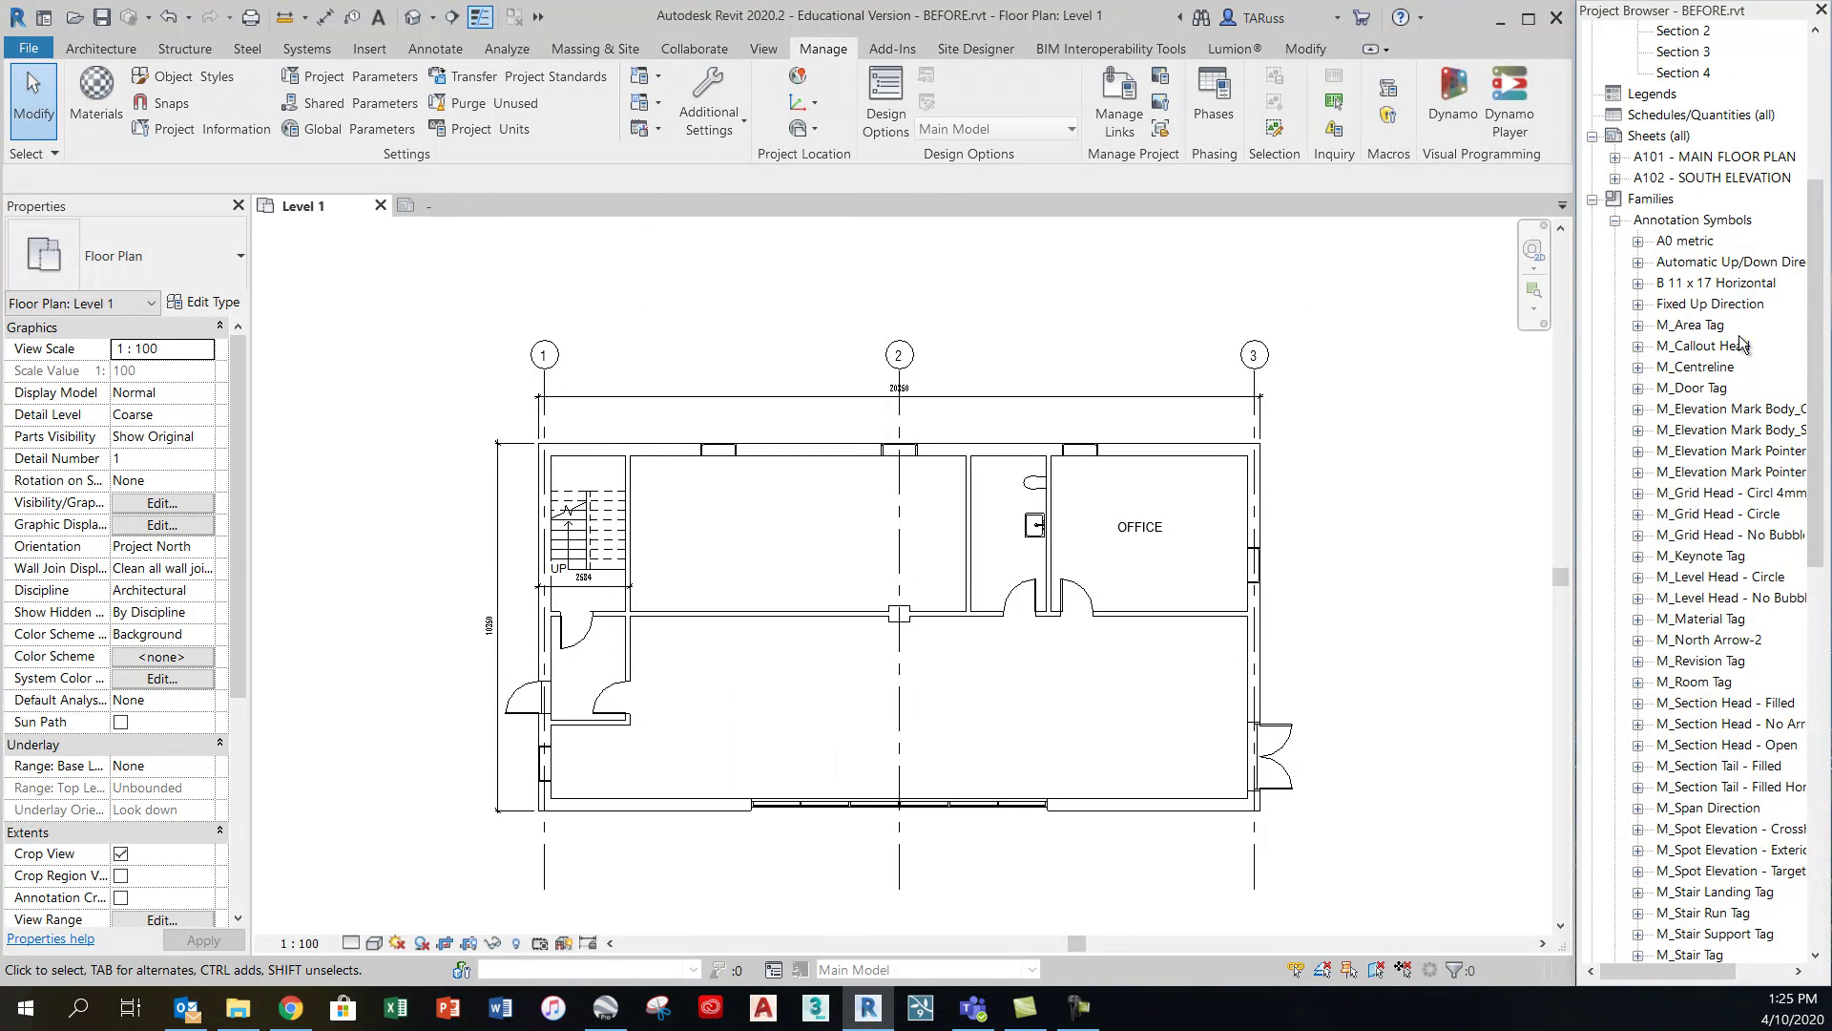
click(1615, 219)
click(1593, 200)
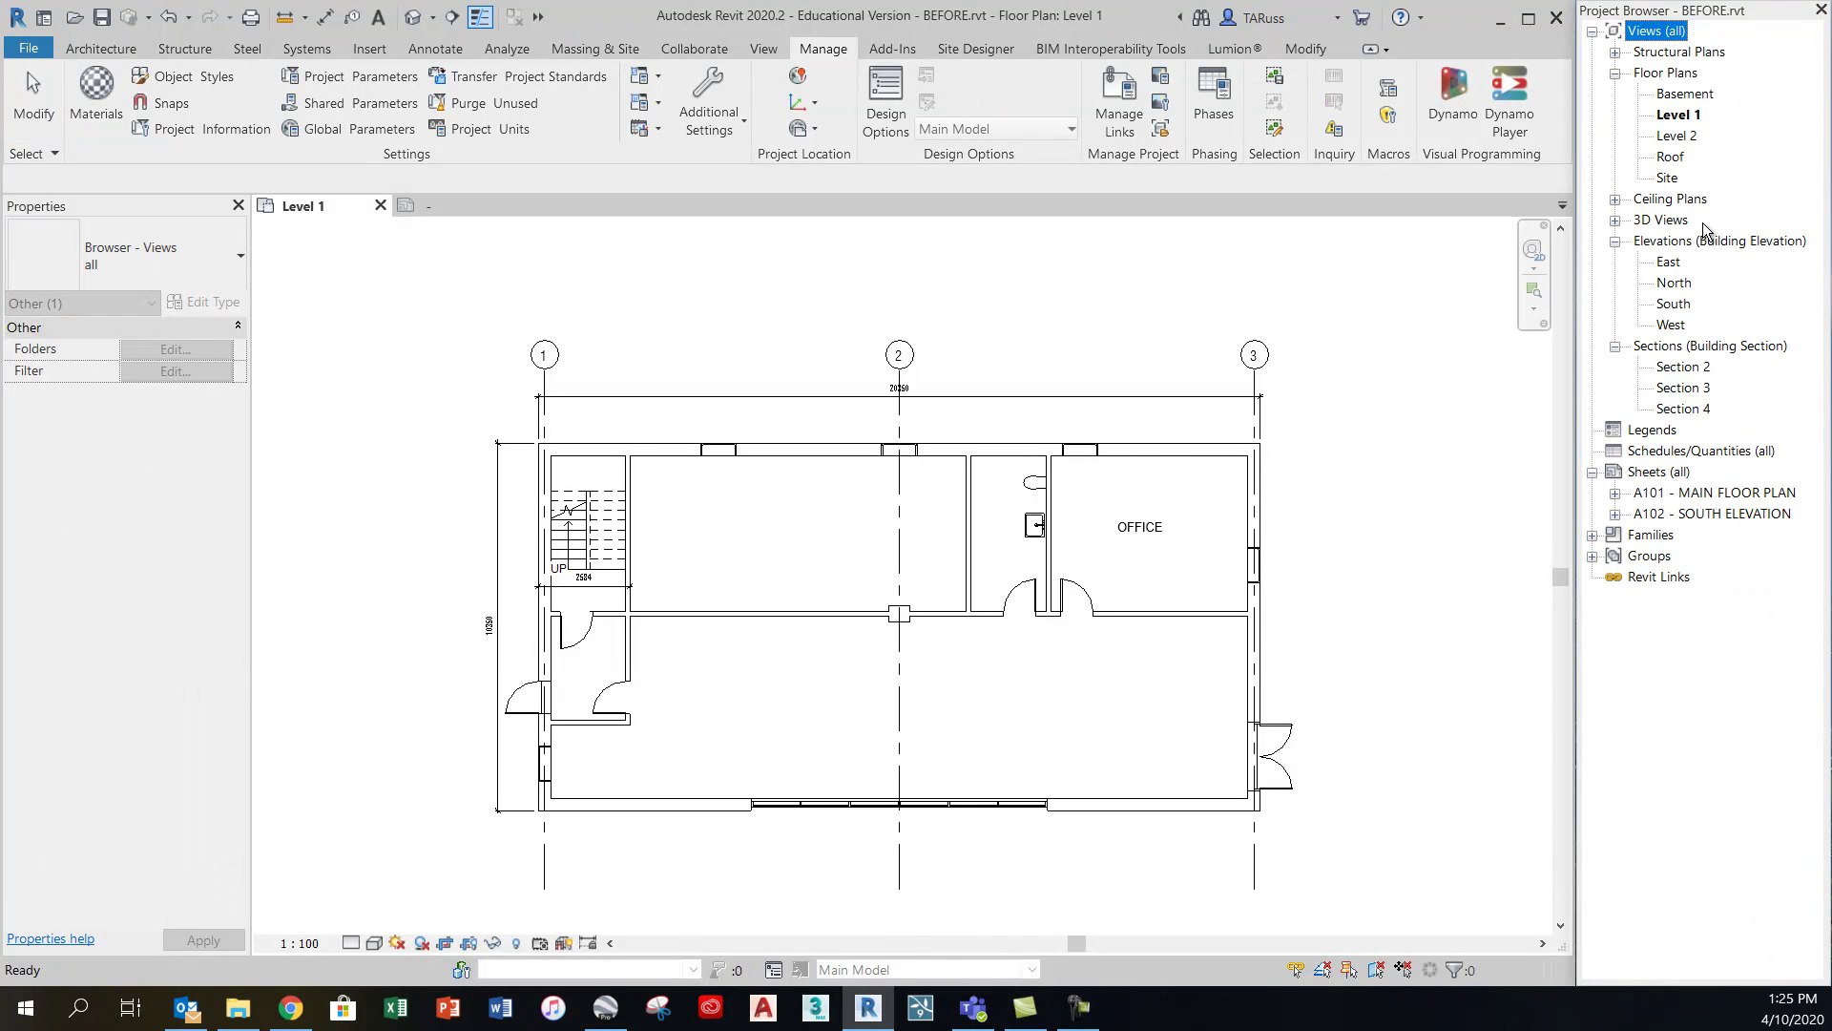
click(1672, 304)
double_click(1672, 304)
scroll(1110, 431, down, 2)
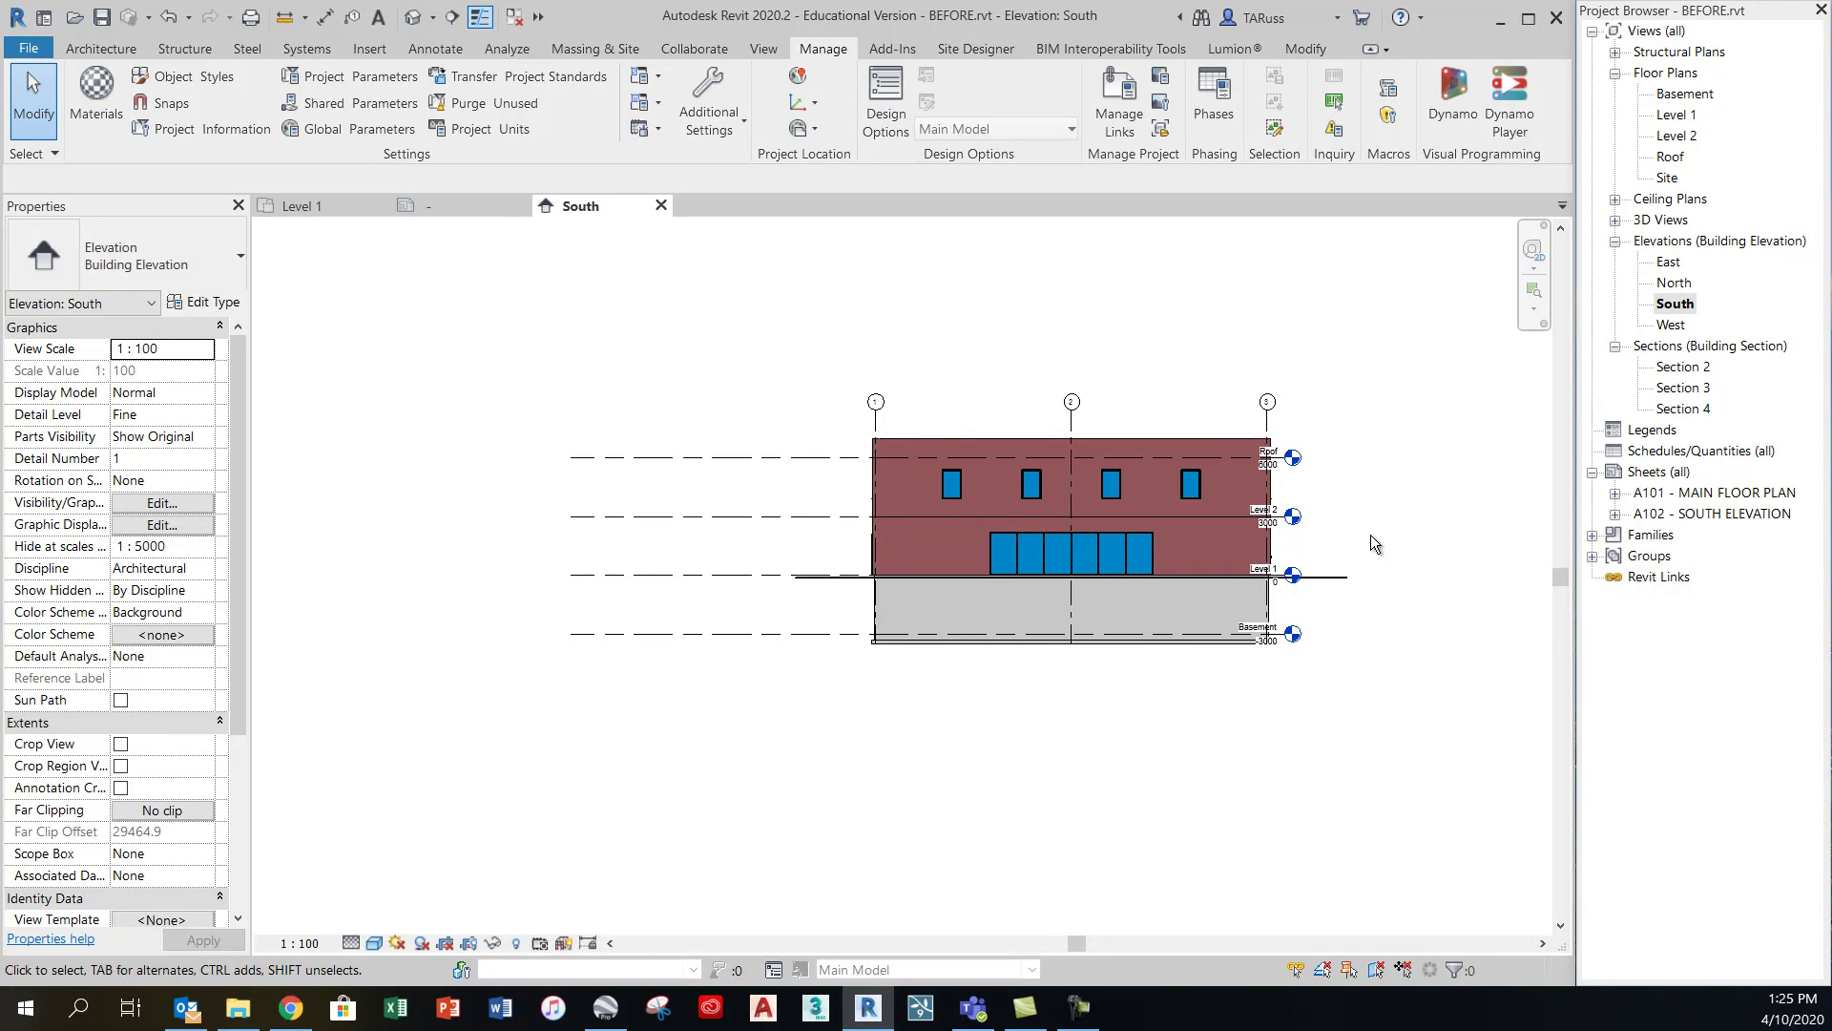
Set the South elevation's detail level to Coarse and its visual style to Hidden Line
click(350, 945)
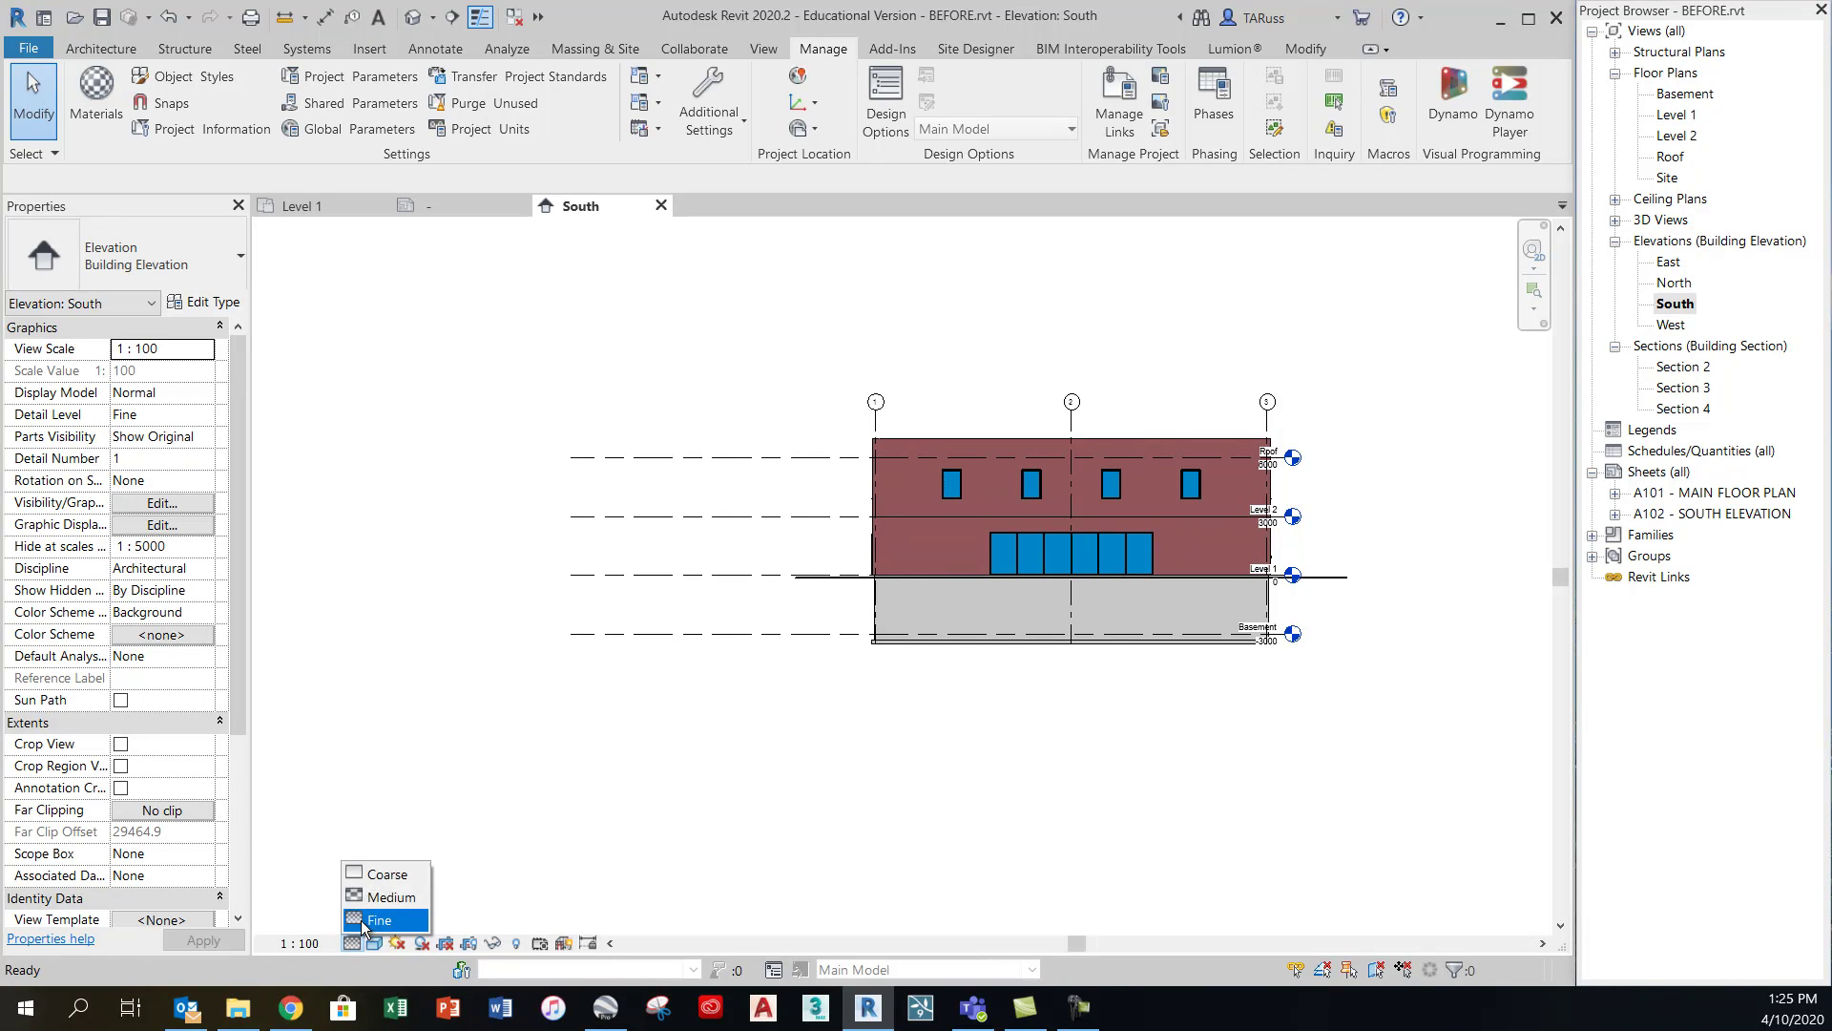
click(387, 876)
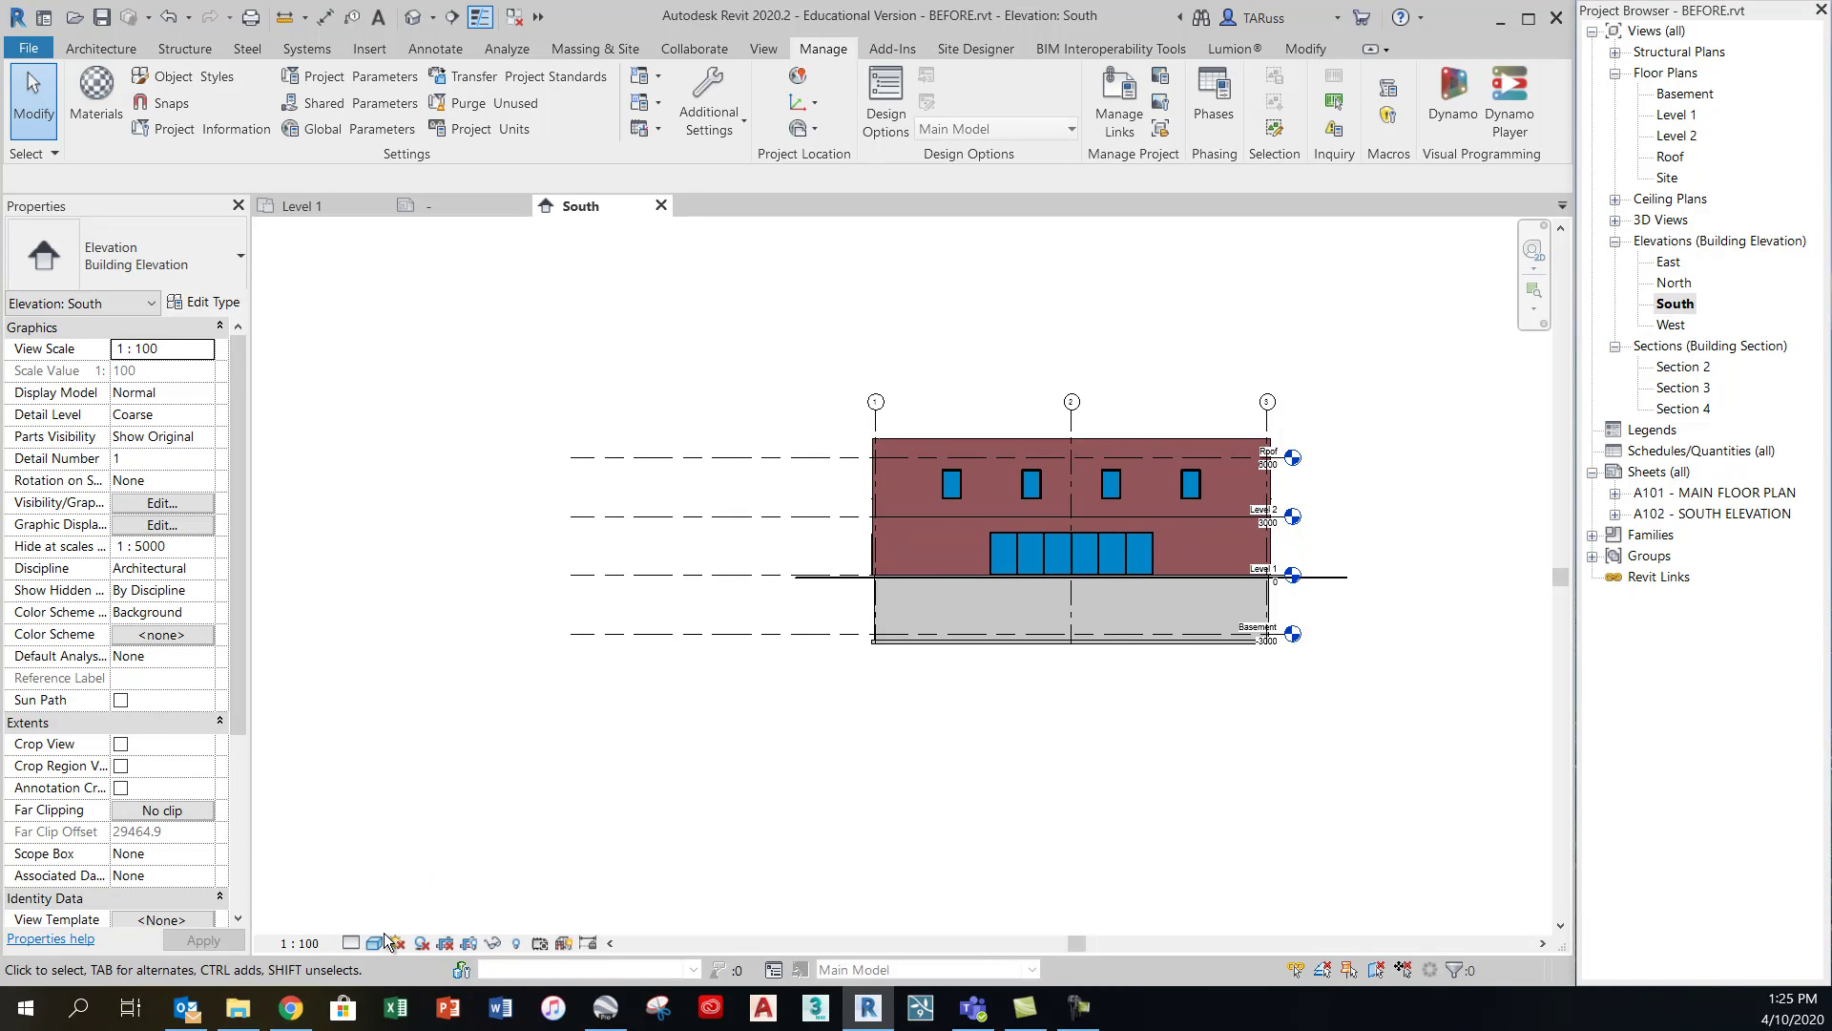
click(377, 942)
click(447, 830)
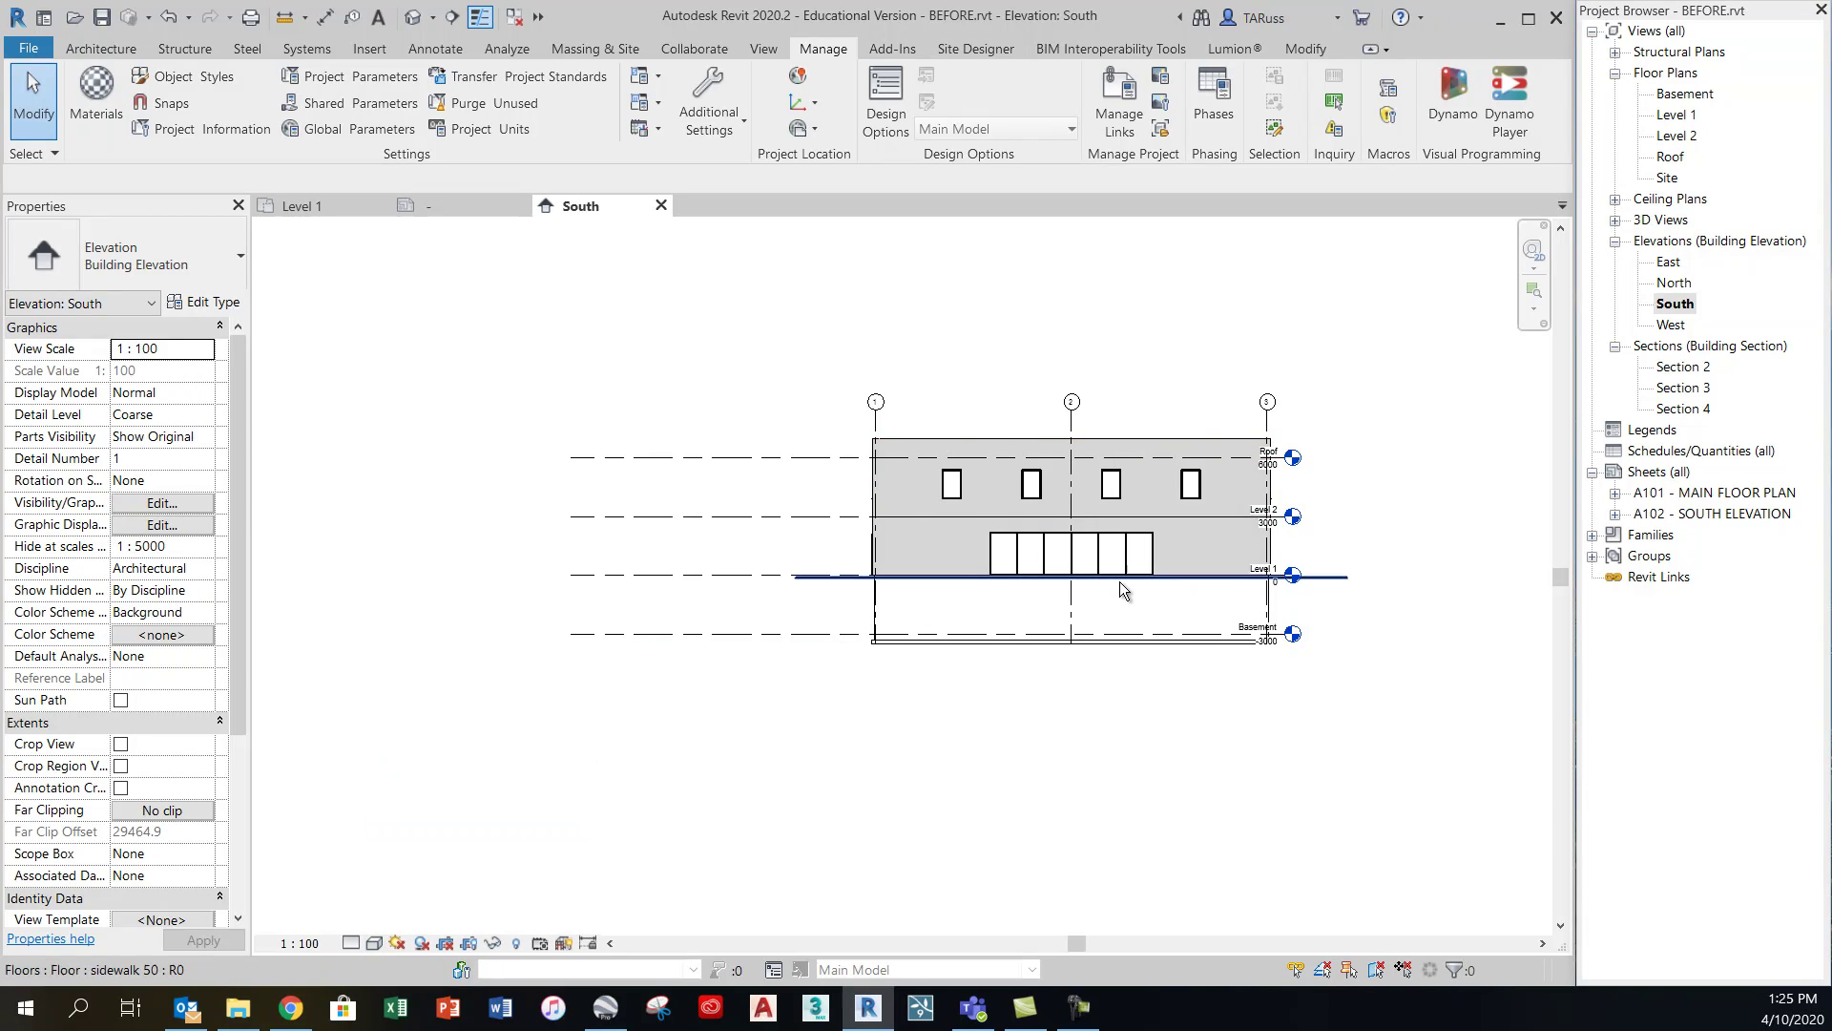
Turn on Crop View for the South elevation and show its crop region
scroll(1321, 466, up, 2)
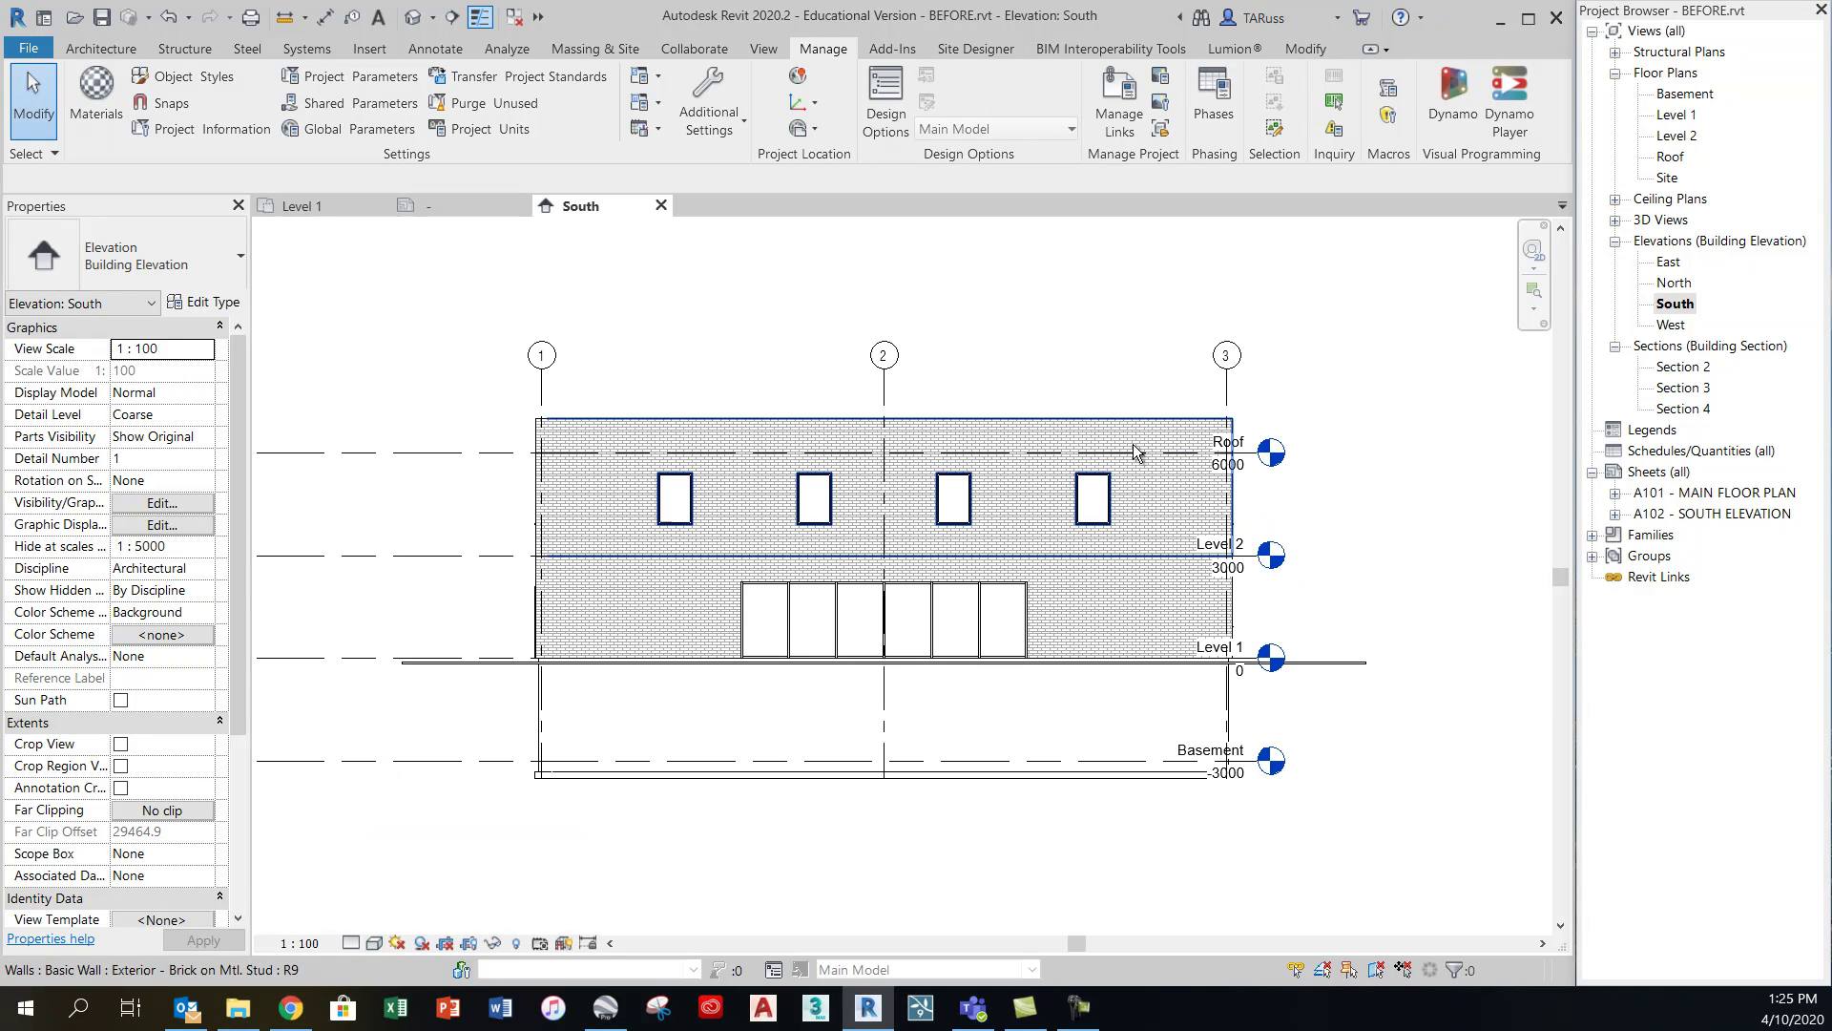
scroll(1135, 451, up, 2)
scroll(1382, 414, up, 2)
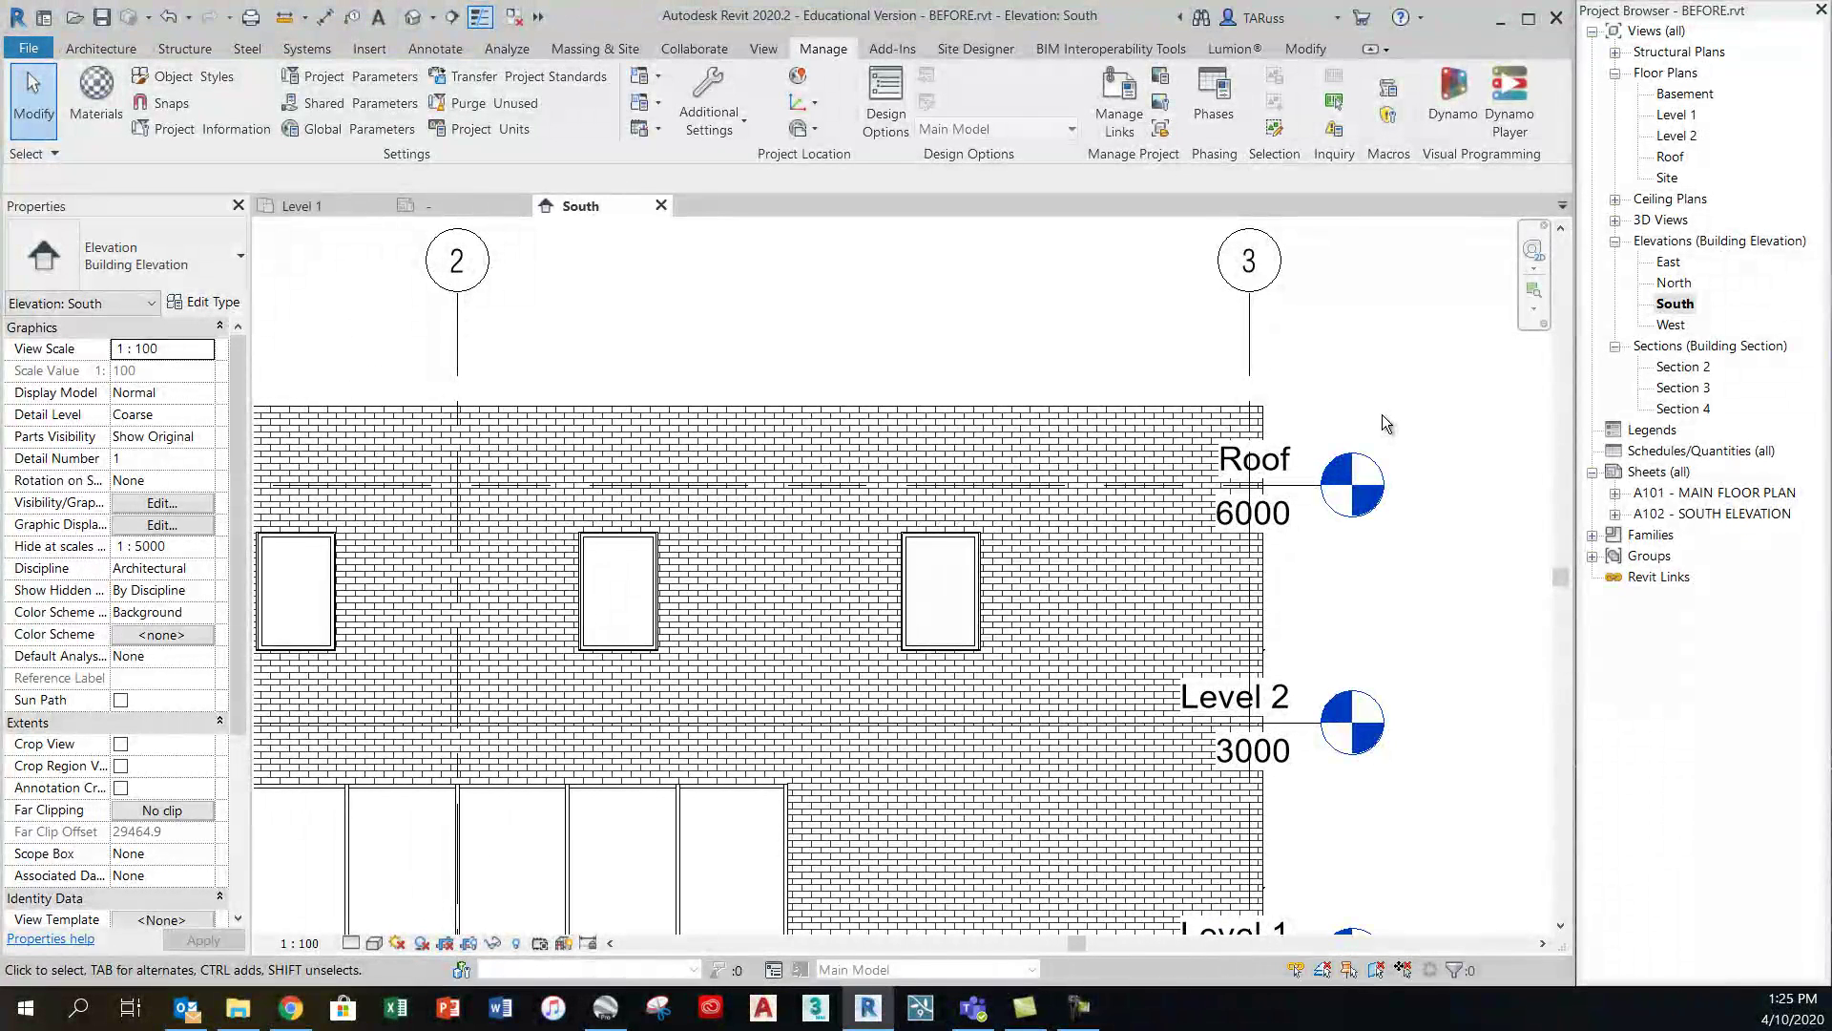
scroll(1231, 351, down, 4)
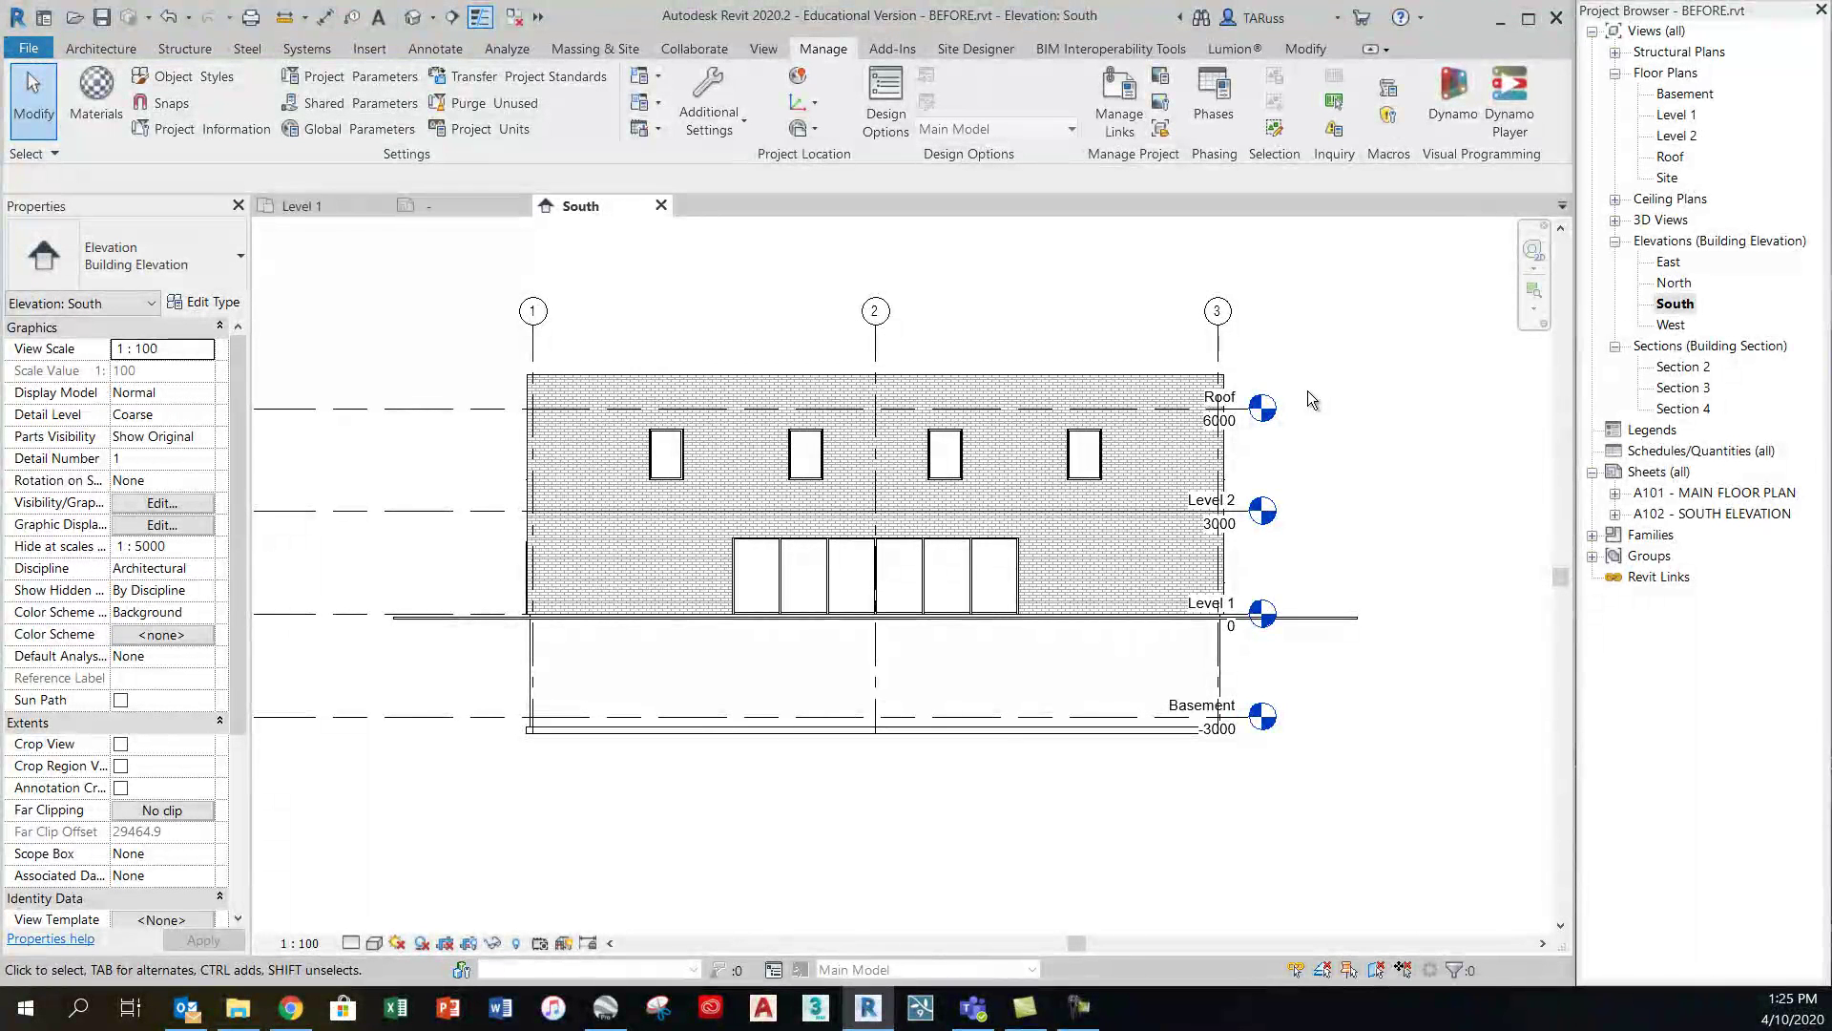
scroll(1302, 355, down, 1)
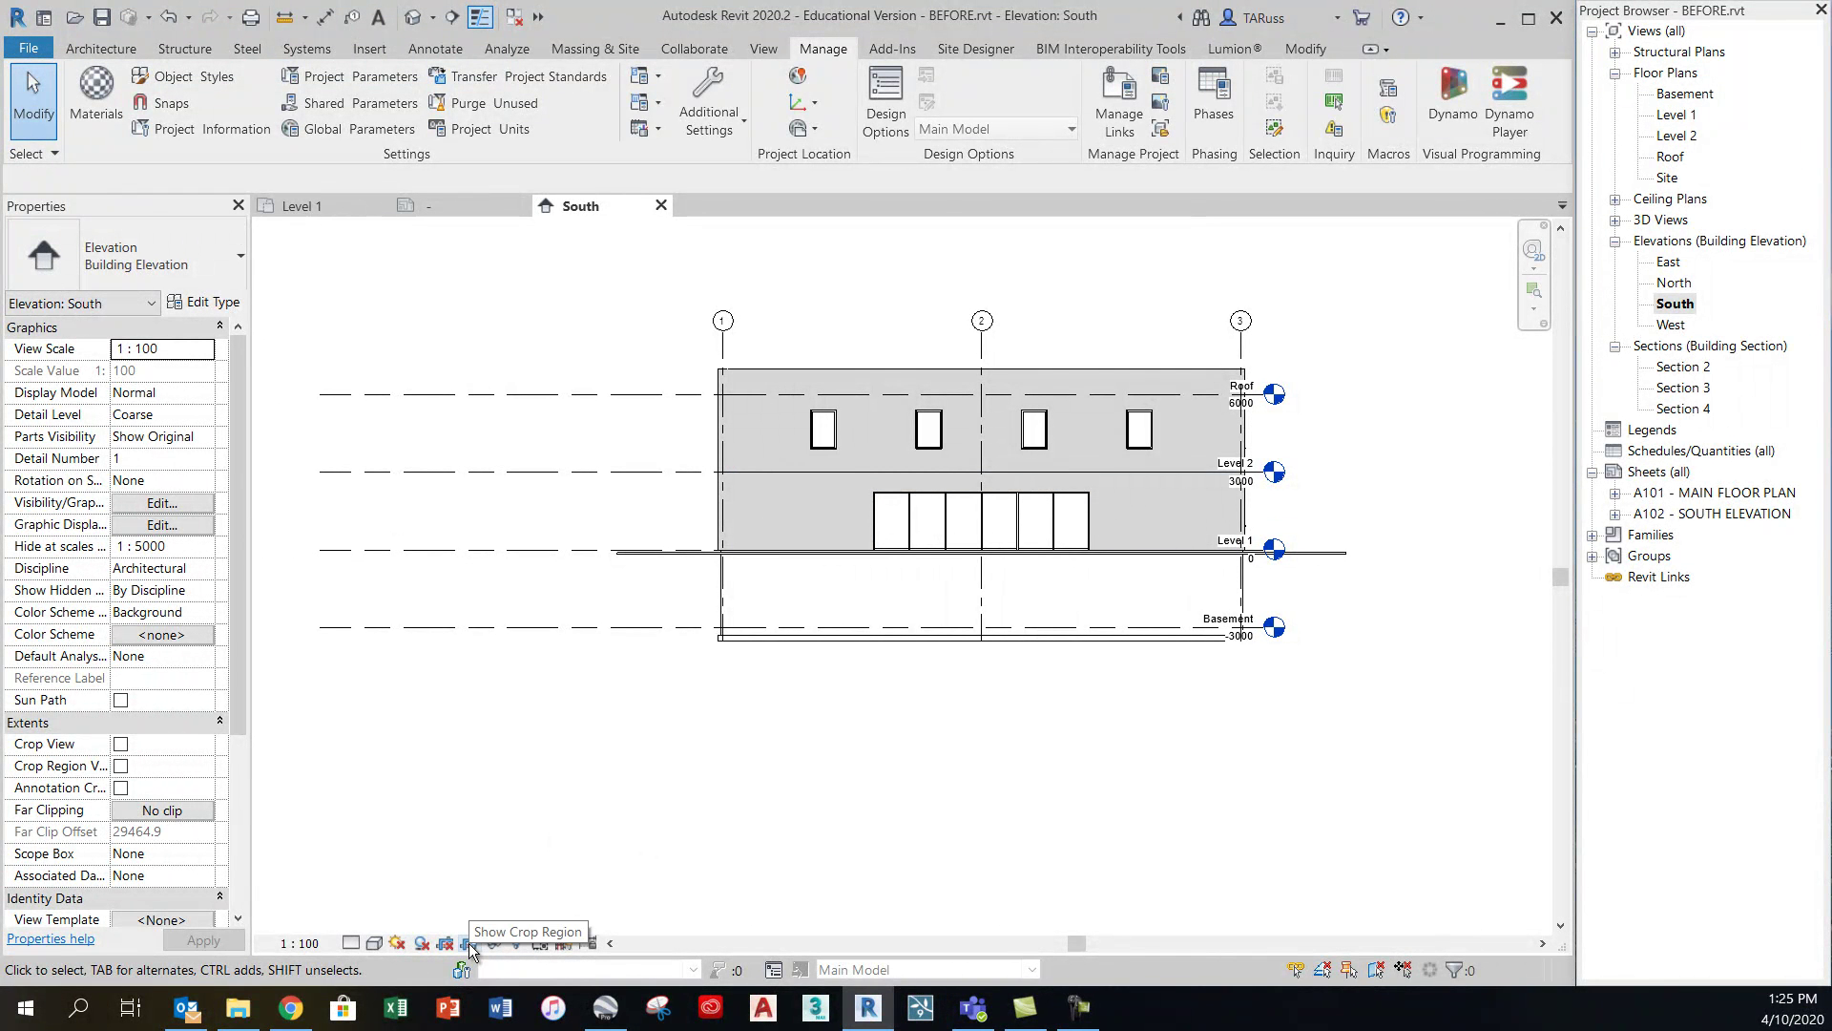
click(468, 943)
key(ctrl)
key(ctrl)
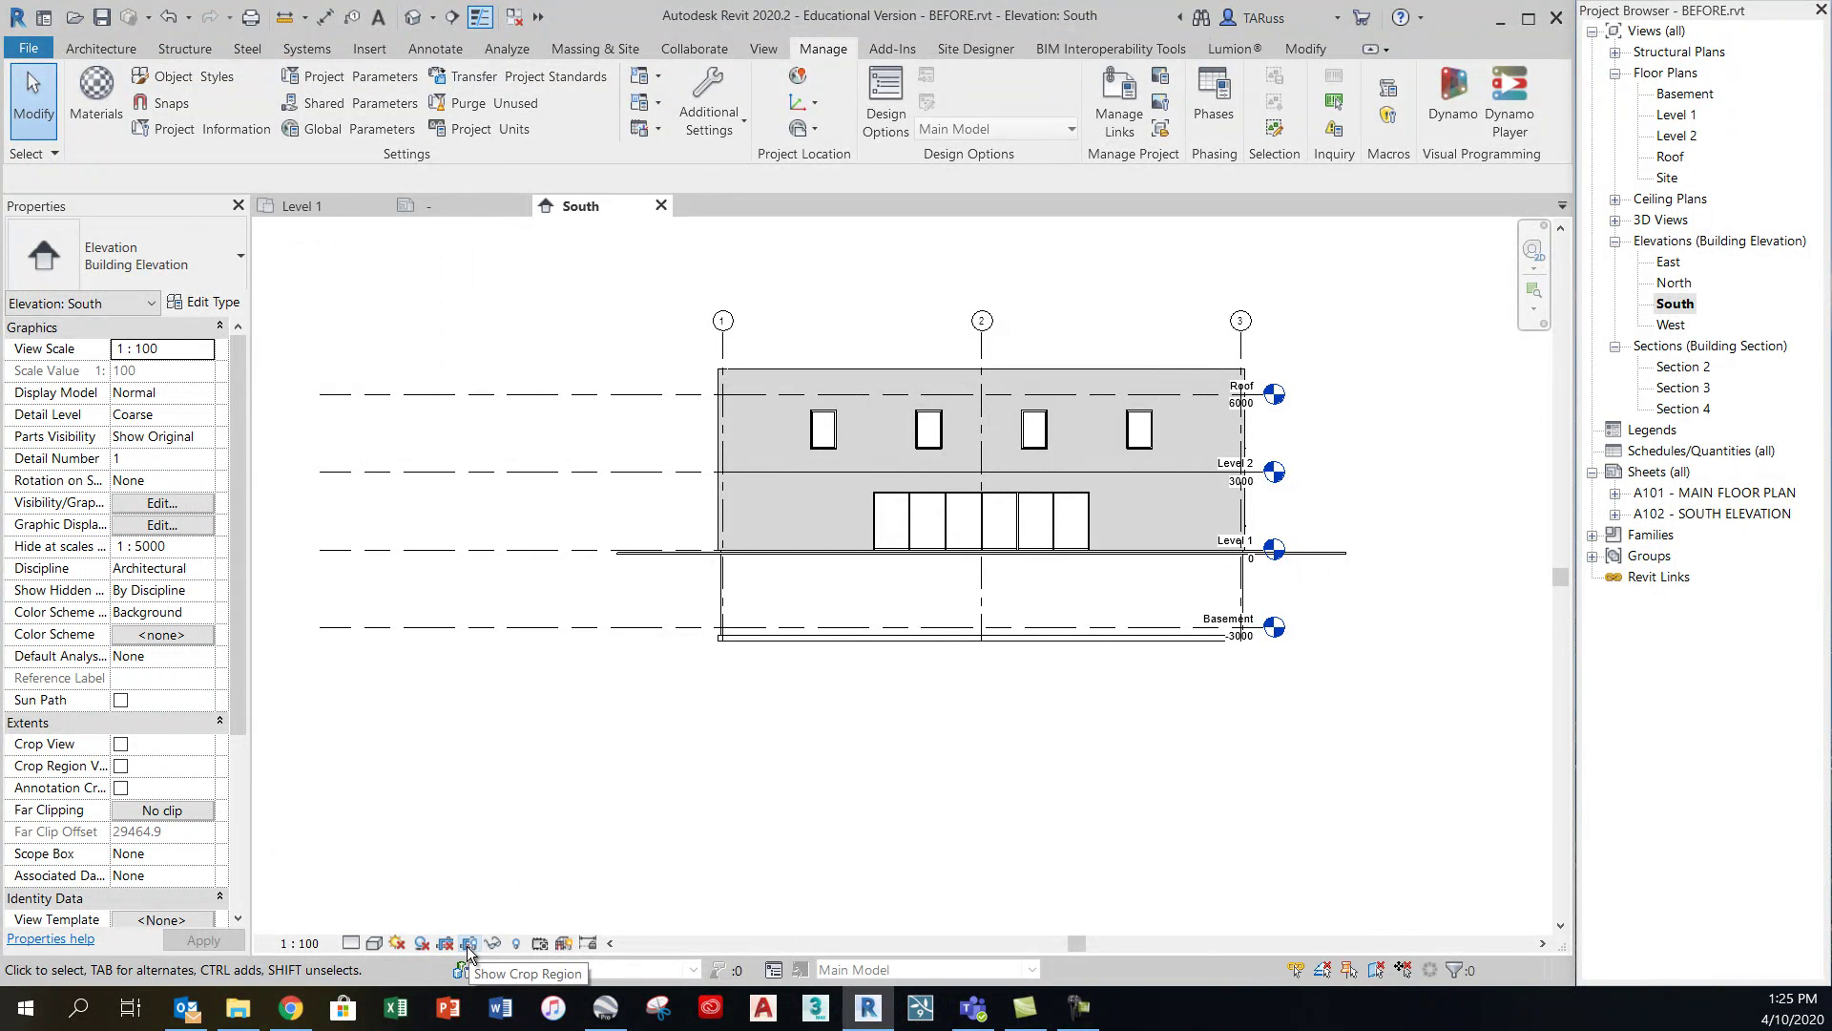
scroll(805, 645, down, 3)
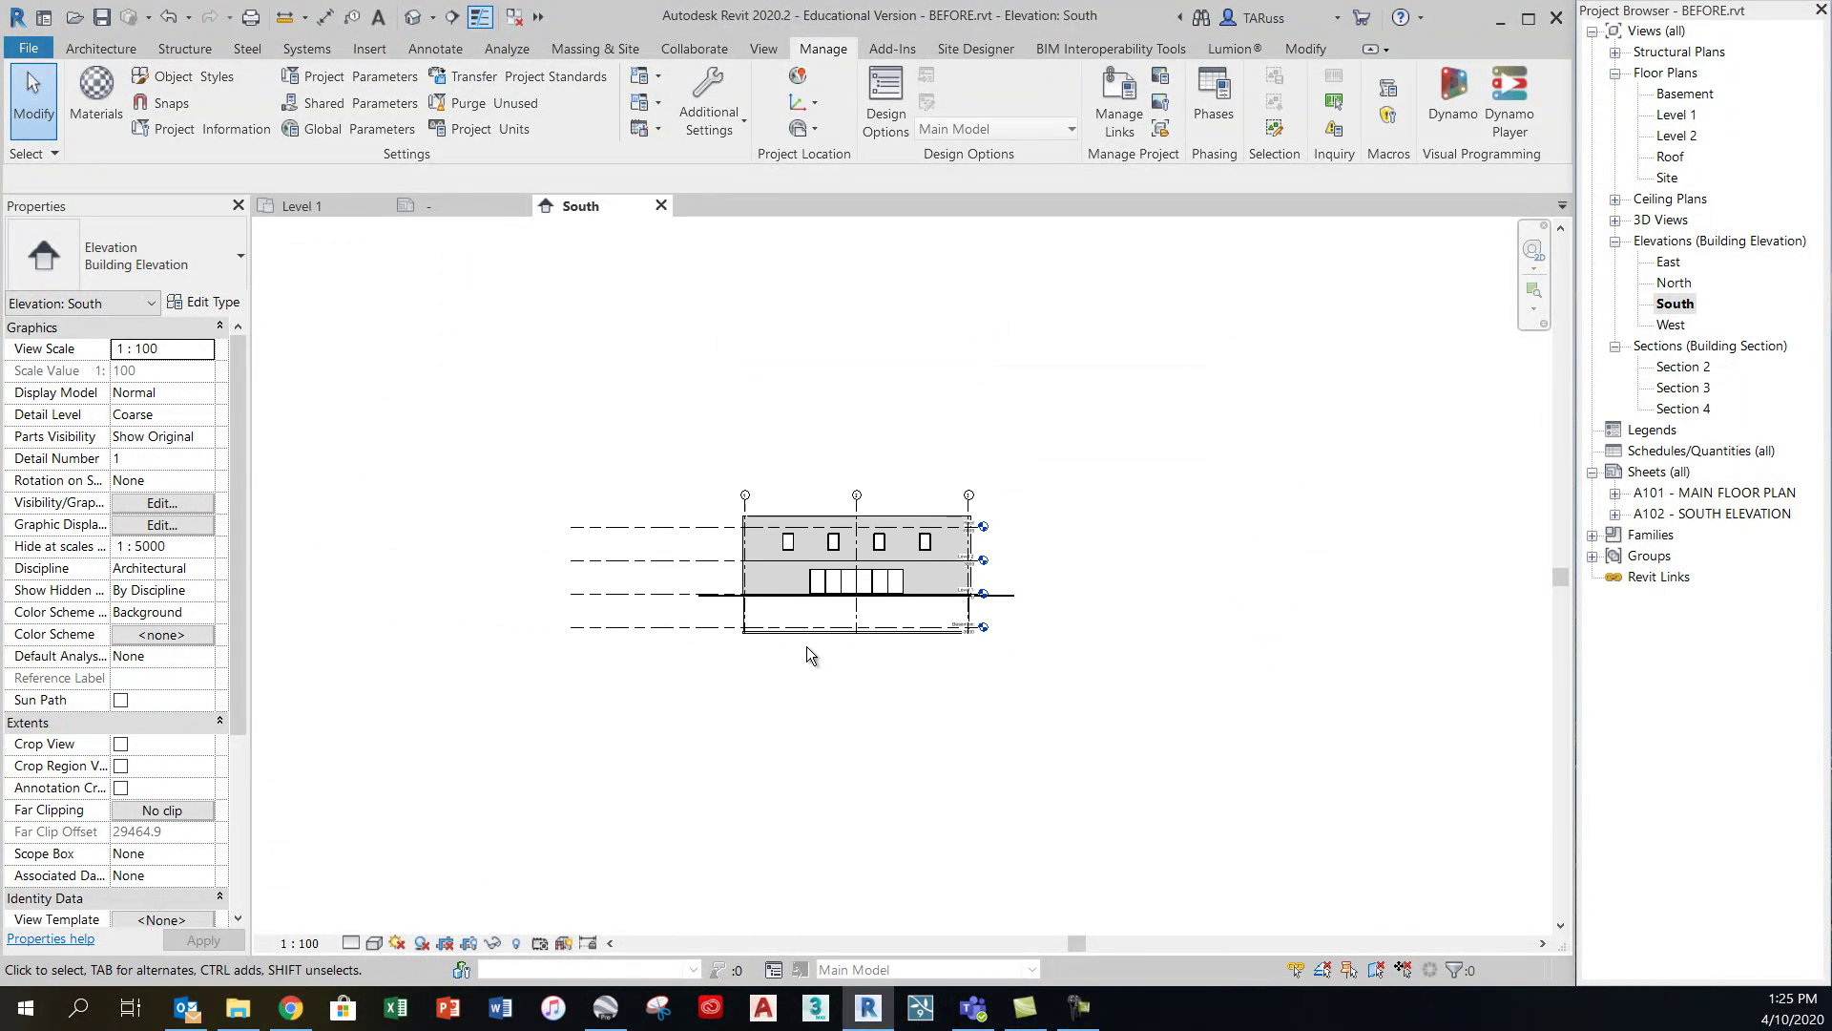
scroll(458, 948, up, 1)
click(444, 945)
click(470, 943)
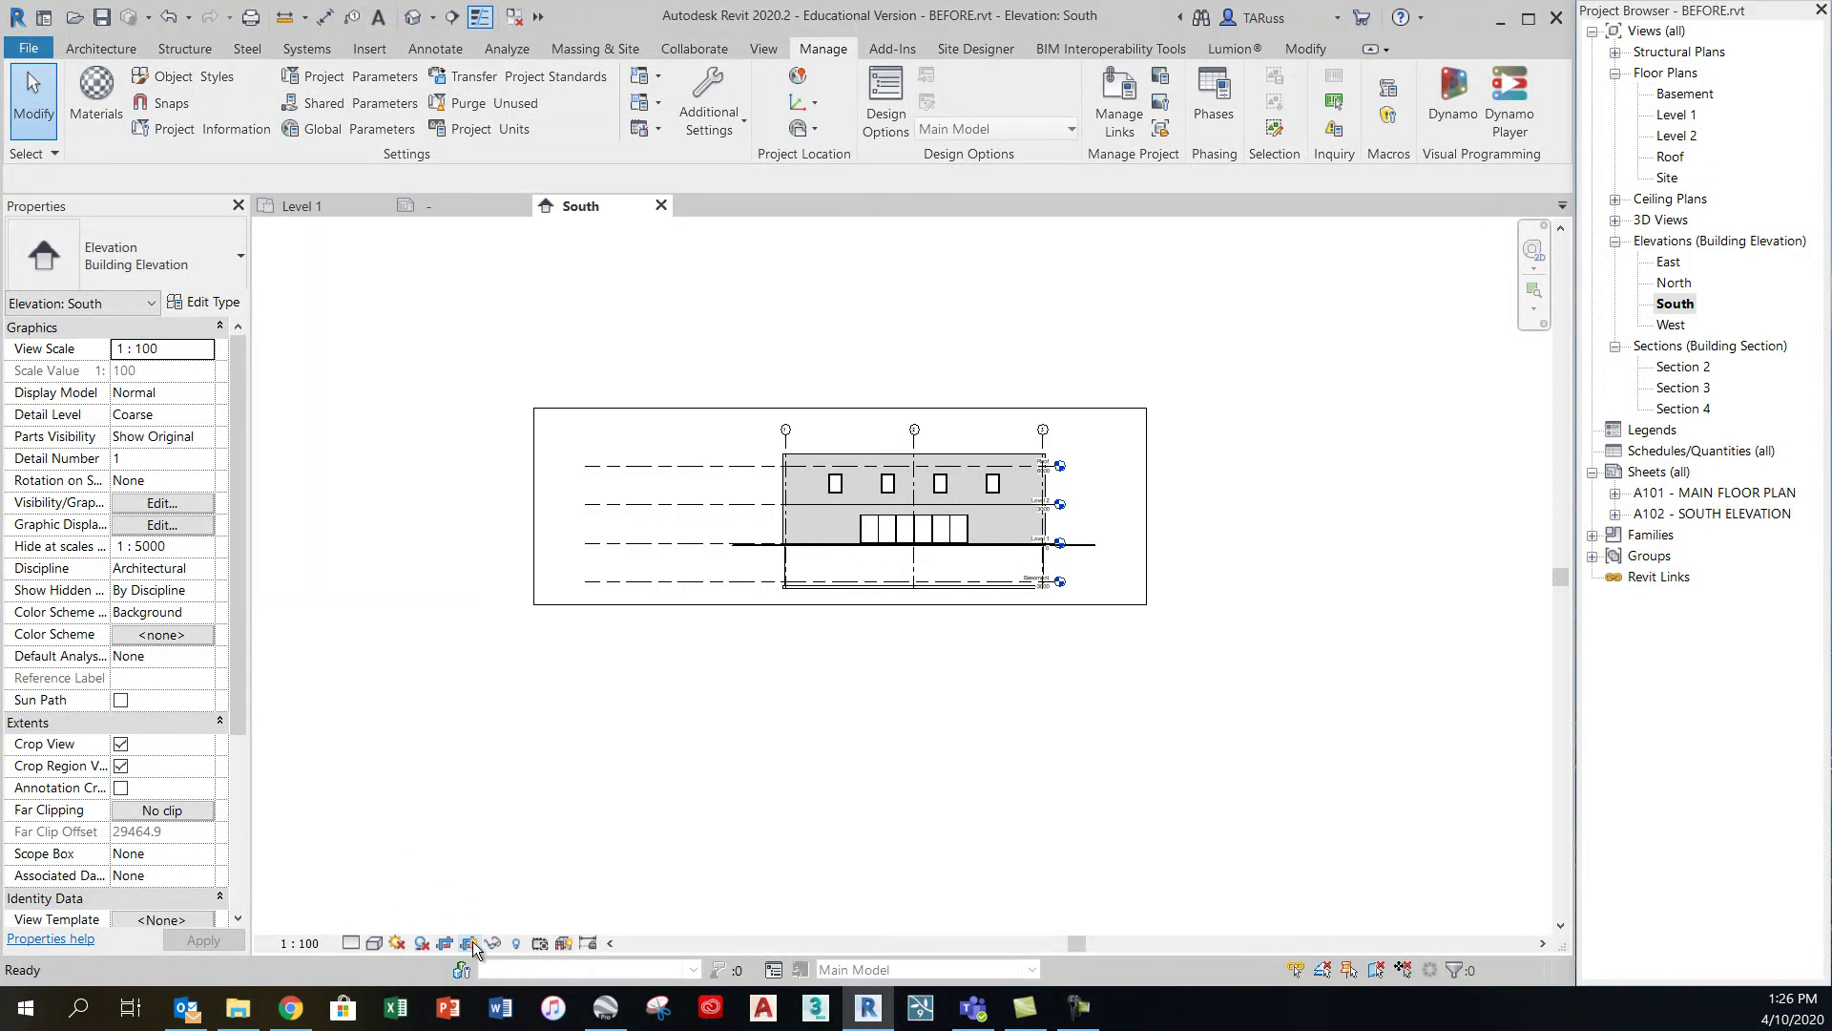
Raise the lower edge of the crop region to just below the ground line, cropping out the basement
scroll(874, 662, up, 2)
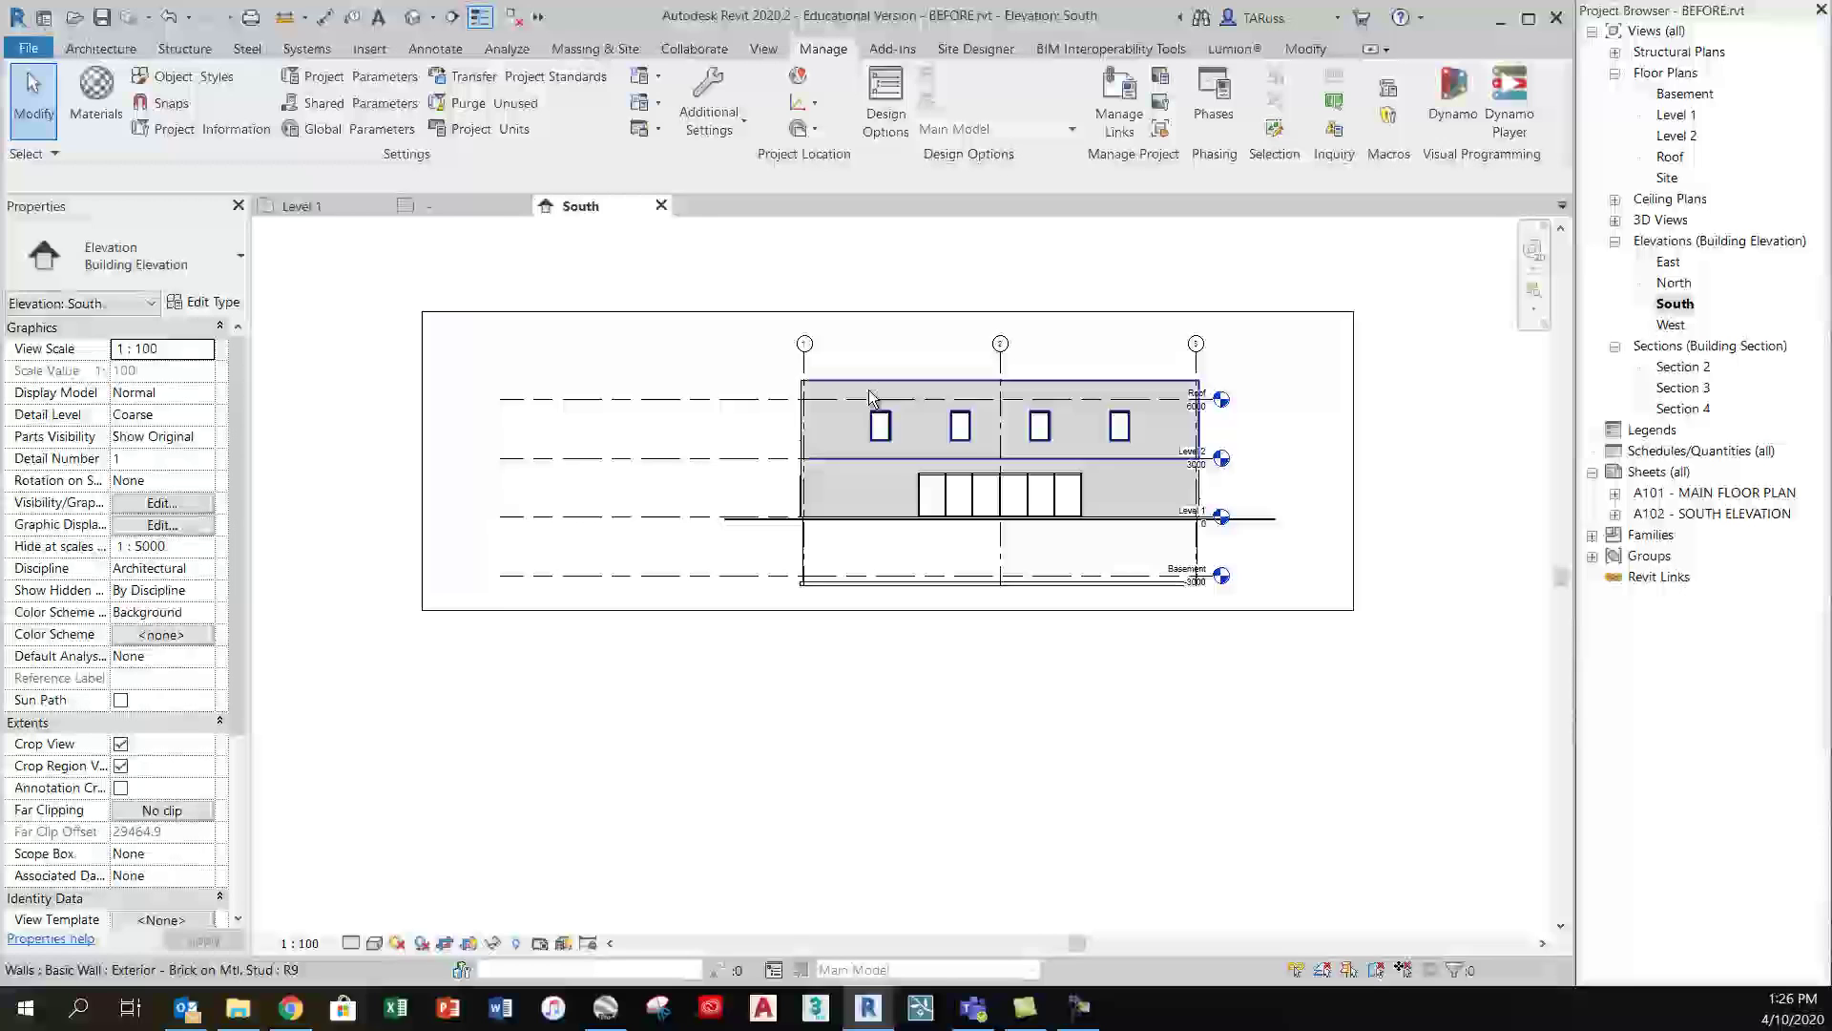
click(895, 313)
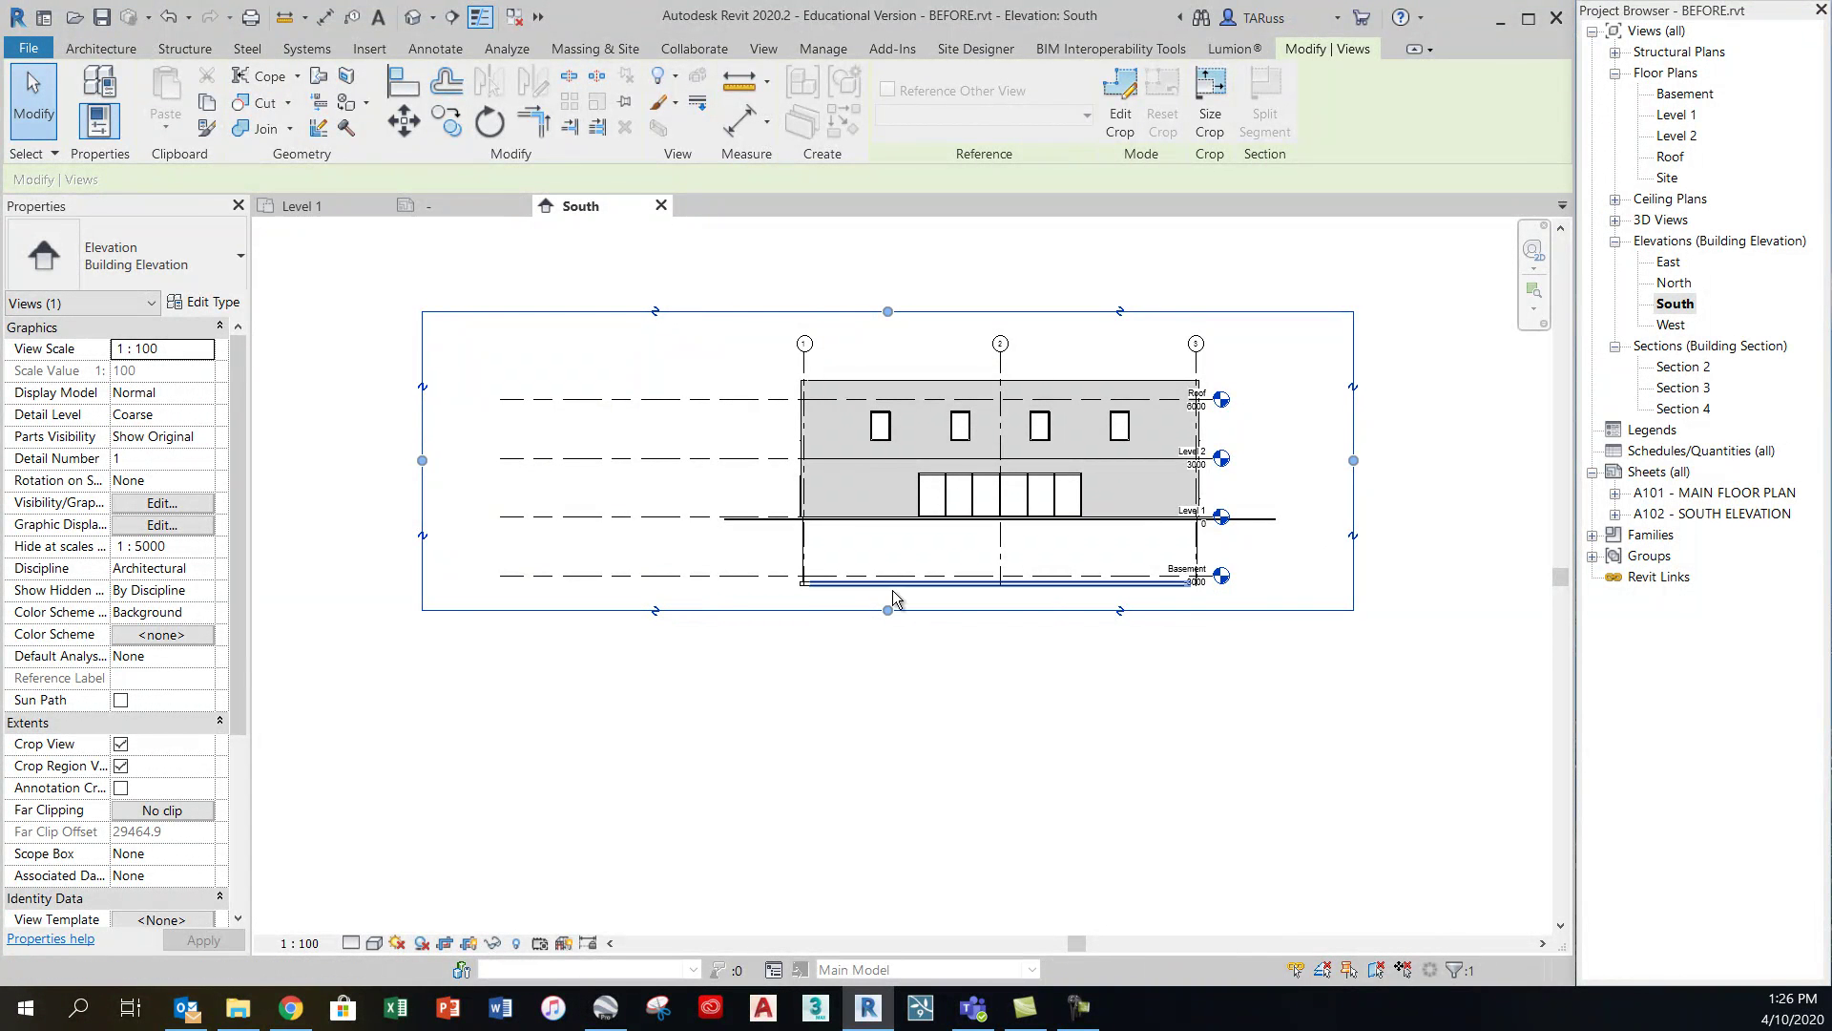
mouse_move(887, 611)
mouse_down()
mouse_move(884, 530)
mouse_move(878, 595)
mouse_up()
Deselect the crop region and turn off Thin Lines to display true line weights at the sidewalk's ground line
scroll(892, 534, up, 5)
scroll(903, 577, up, 2)
click(918, 662)
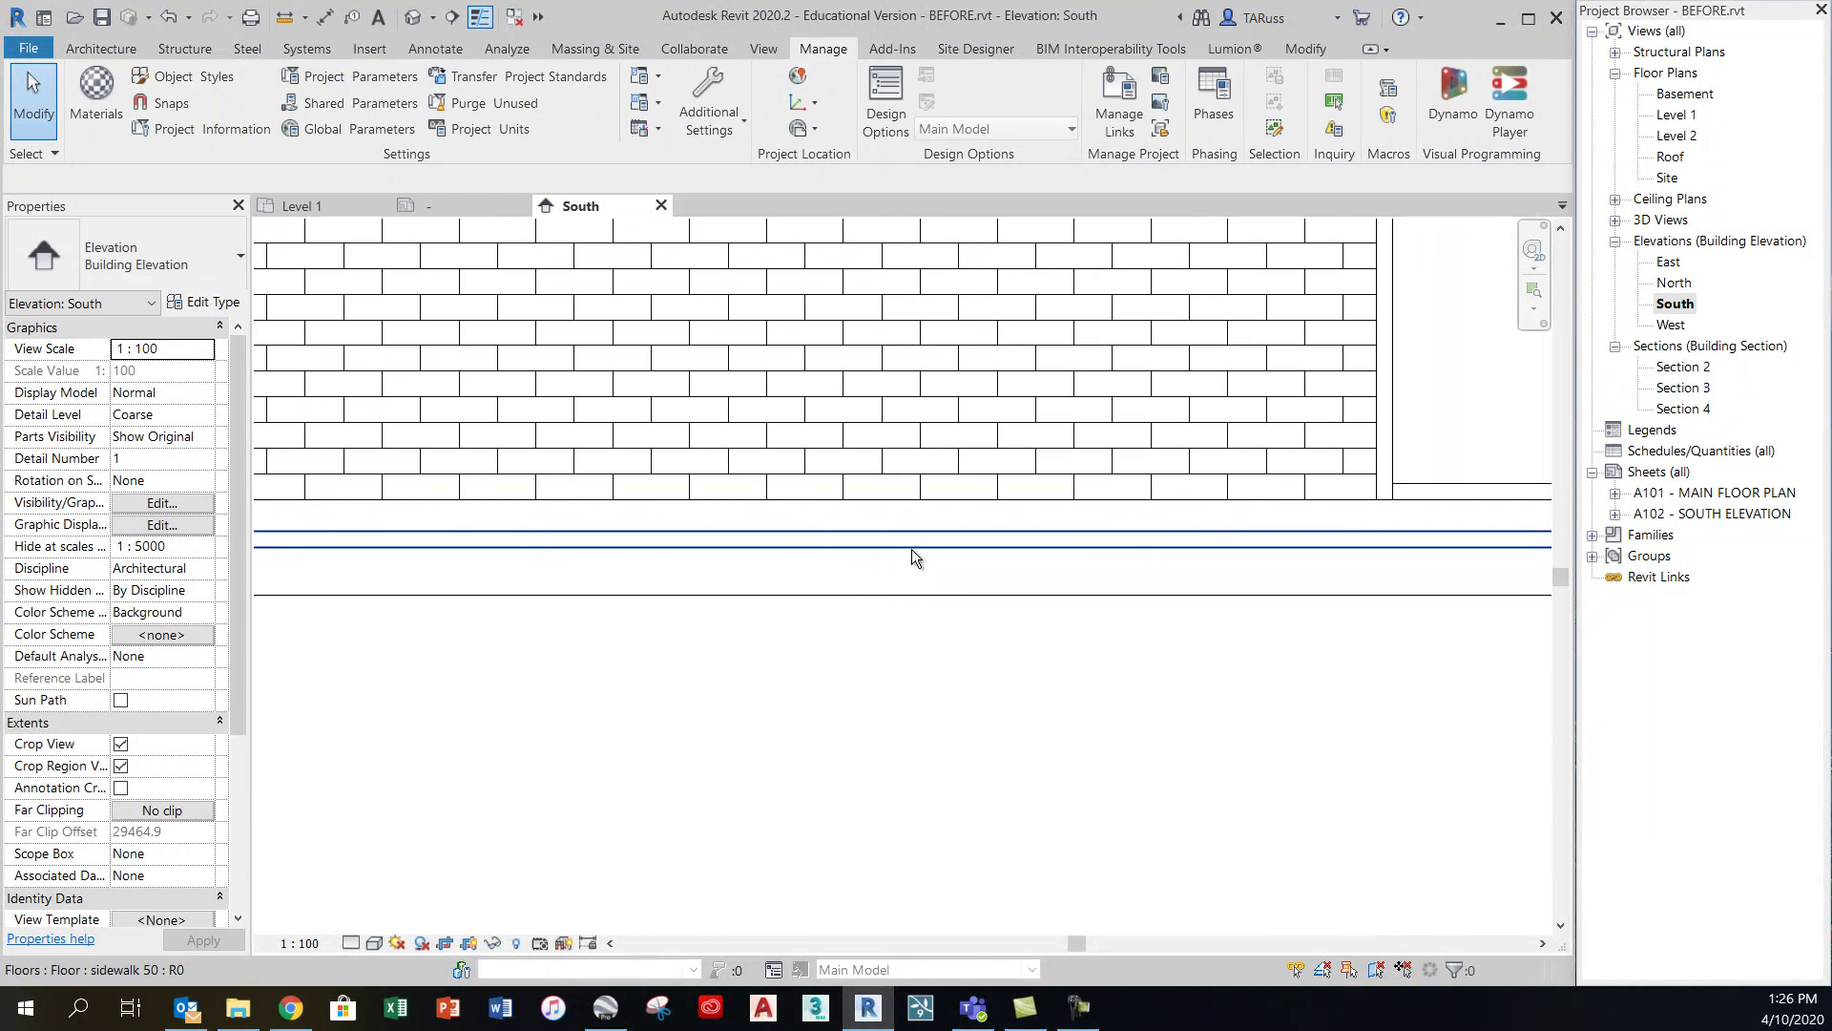
key(t)
key(l)
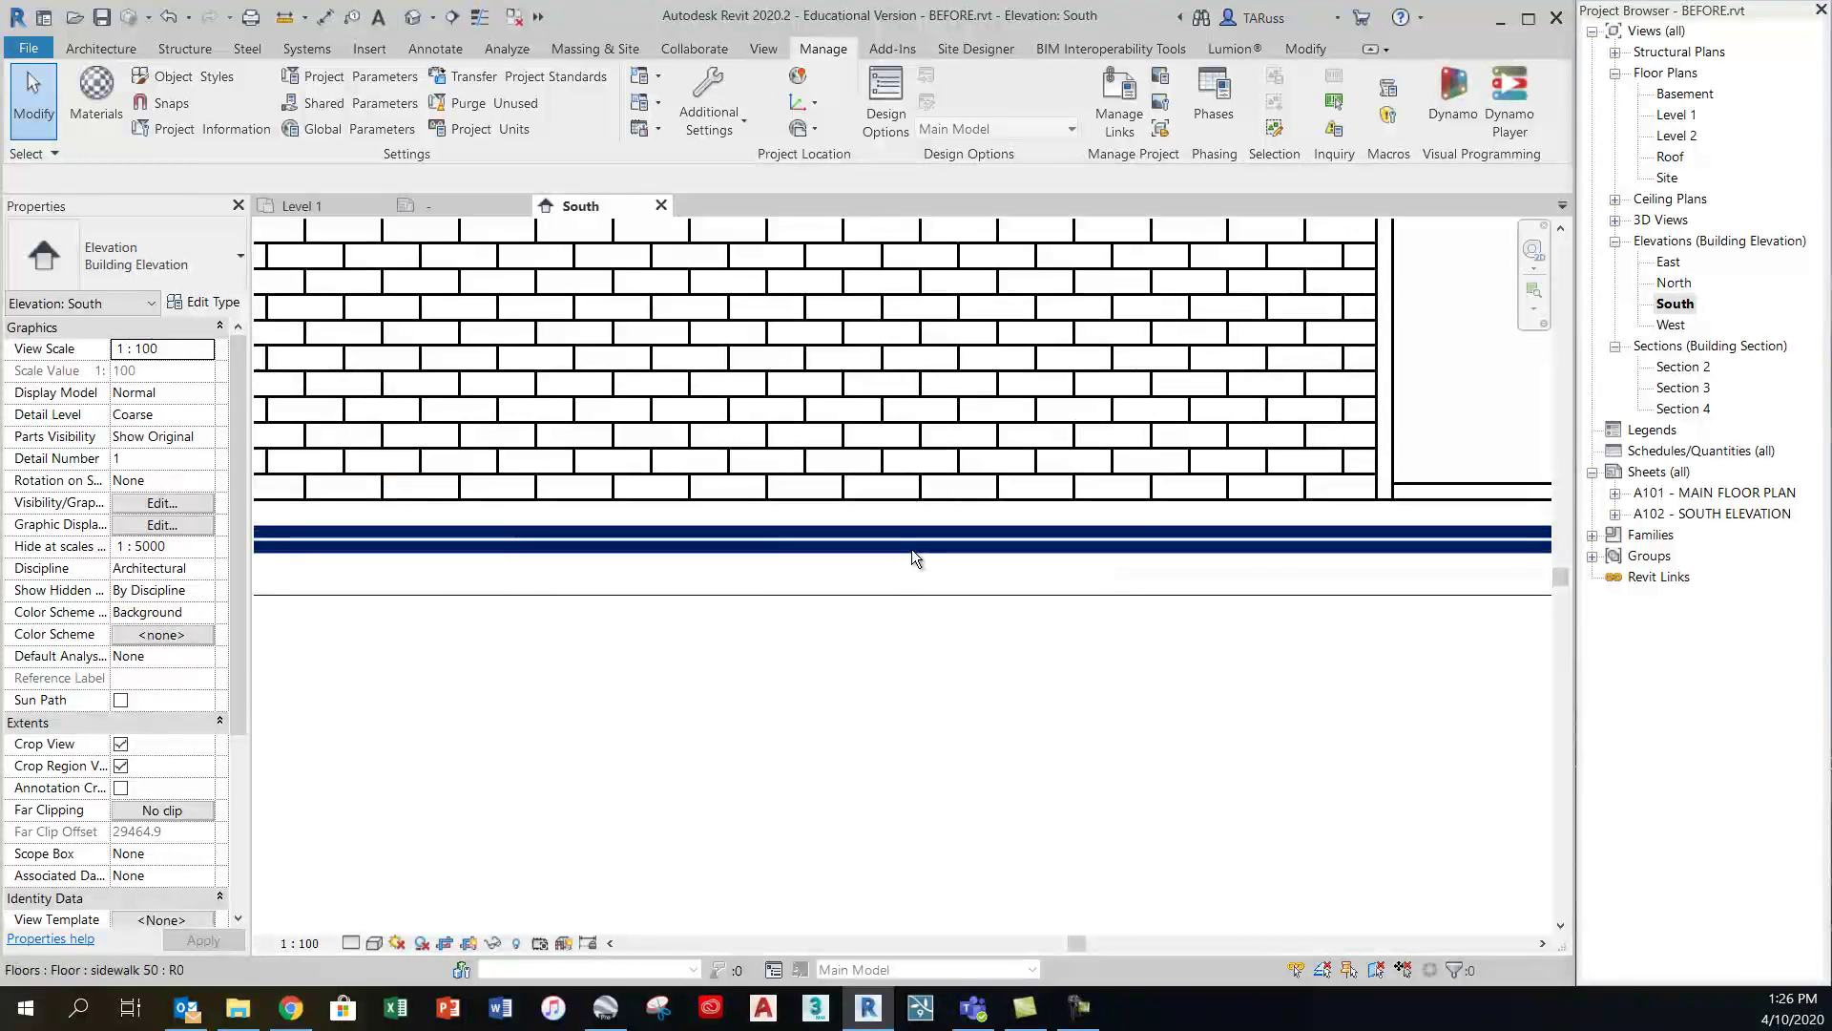
Raise the crop region's lower edge to the underside of the thick ground line, cropping off the sidewalk's second line
click(925, 596)
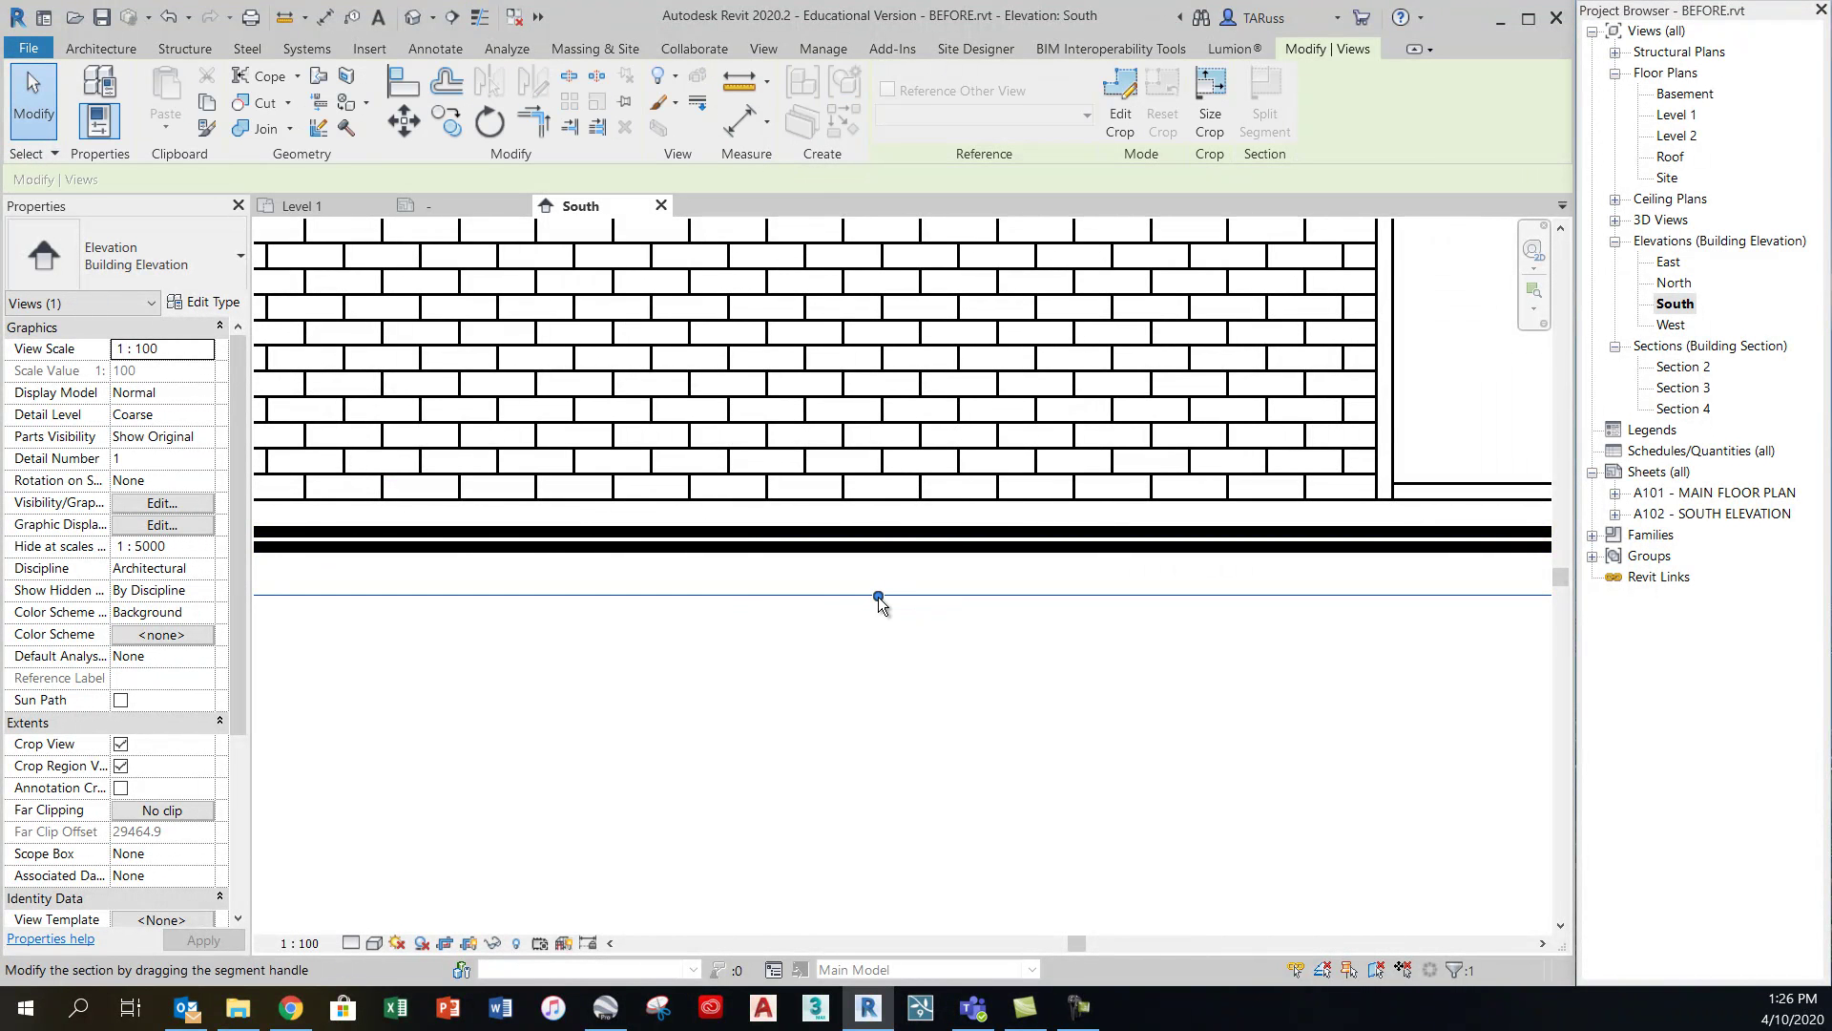
scroll(878, 595, up, 2)
drag(880, 594, 878, 524)
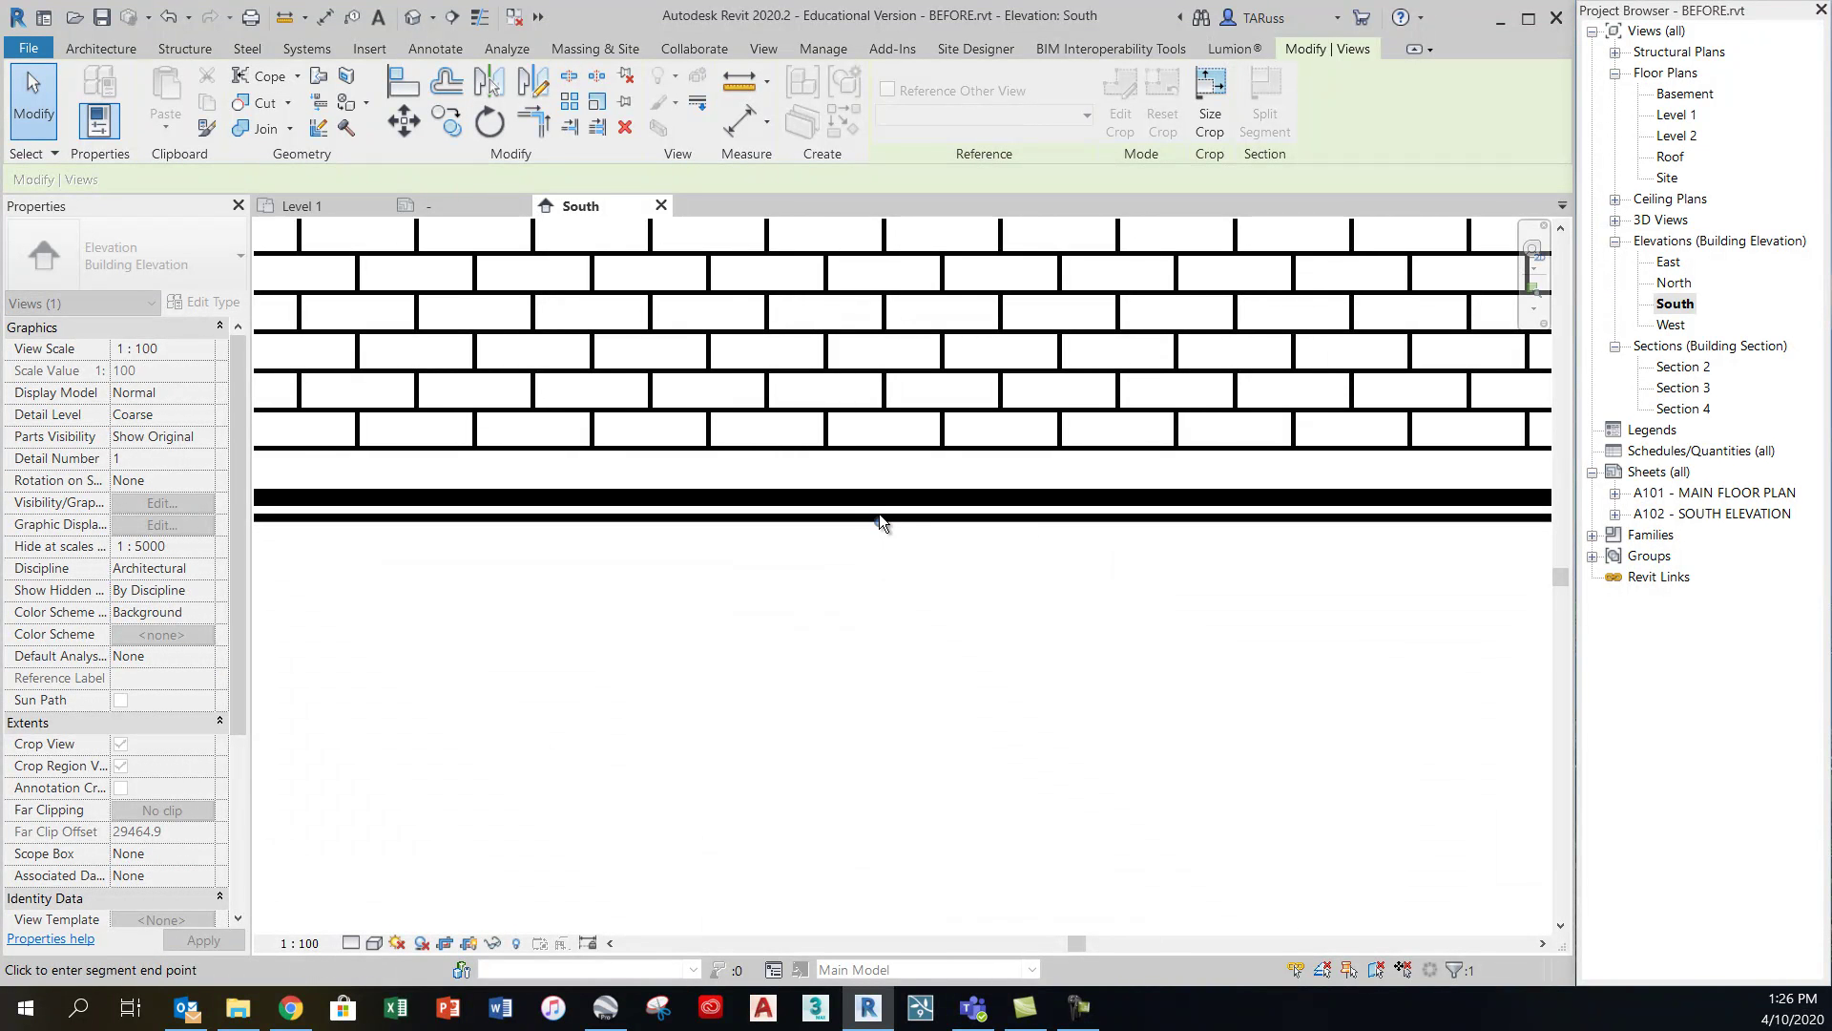
drag(878, 513, 890, 516)
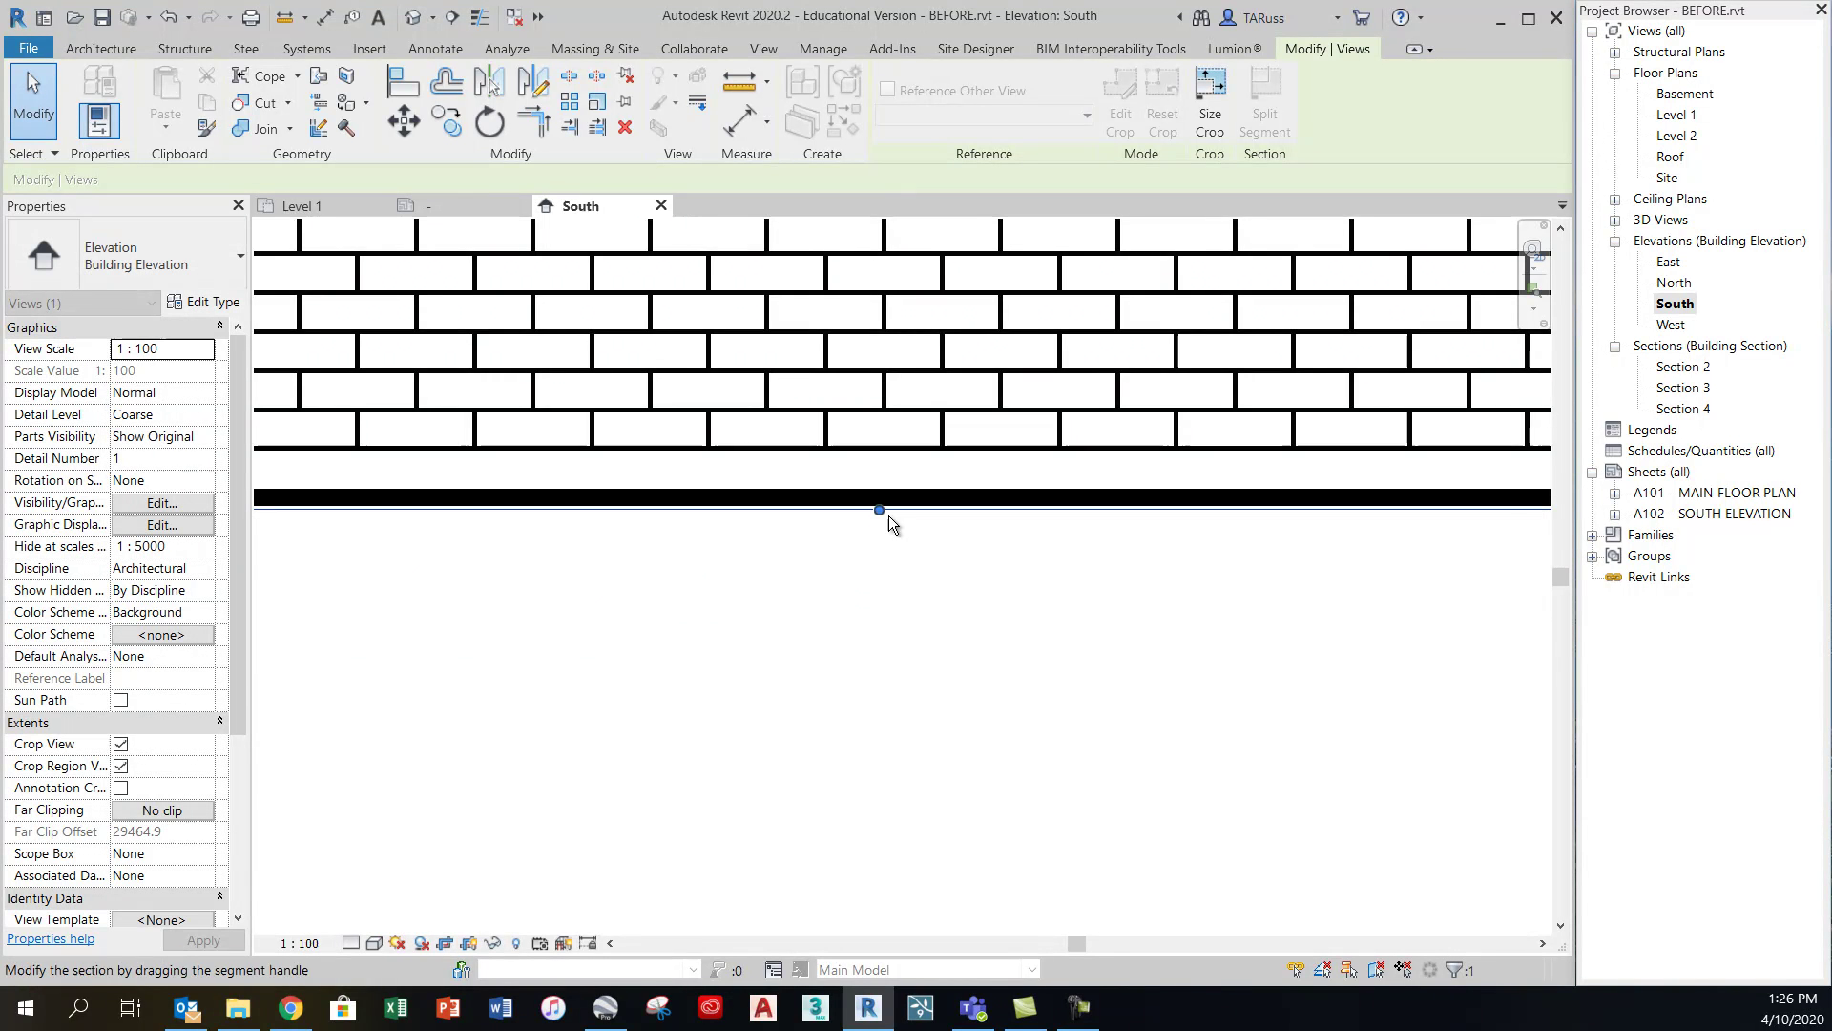
Tighten the crop region's side and upper edges around the building and its grid heads, and hide the crop region
scroll(816, 539, down, 6)
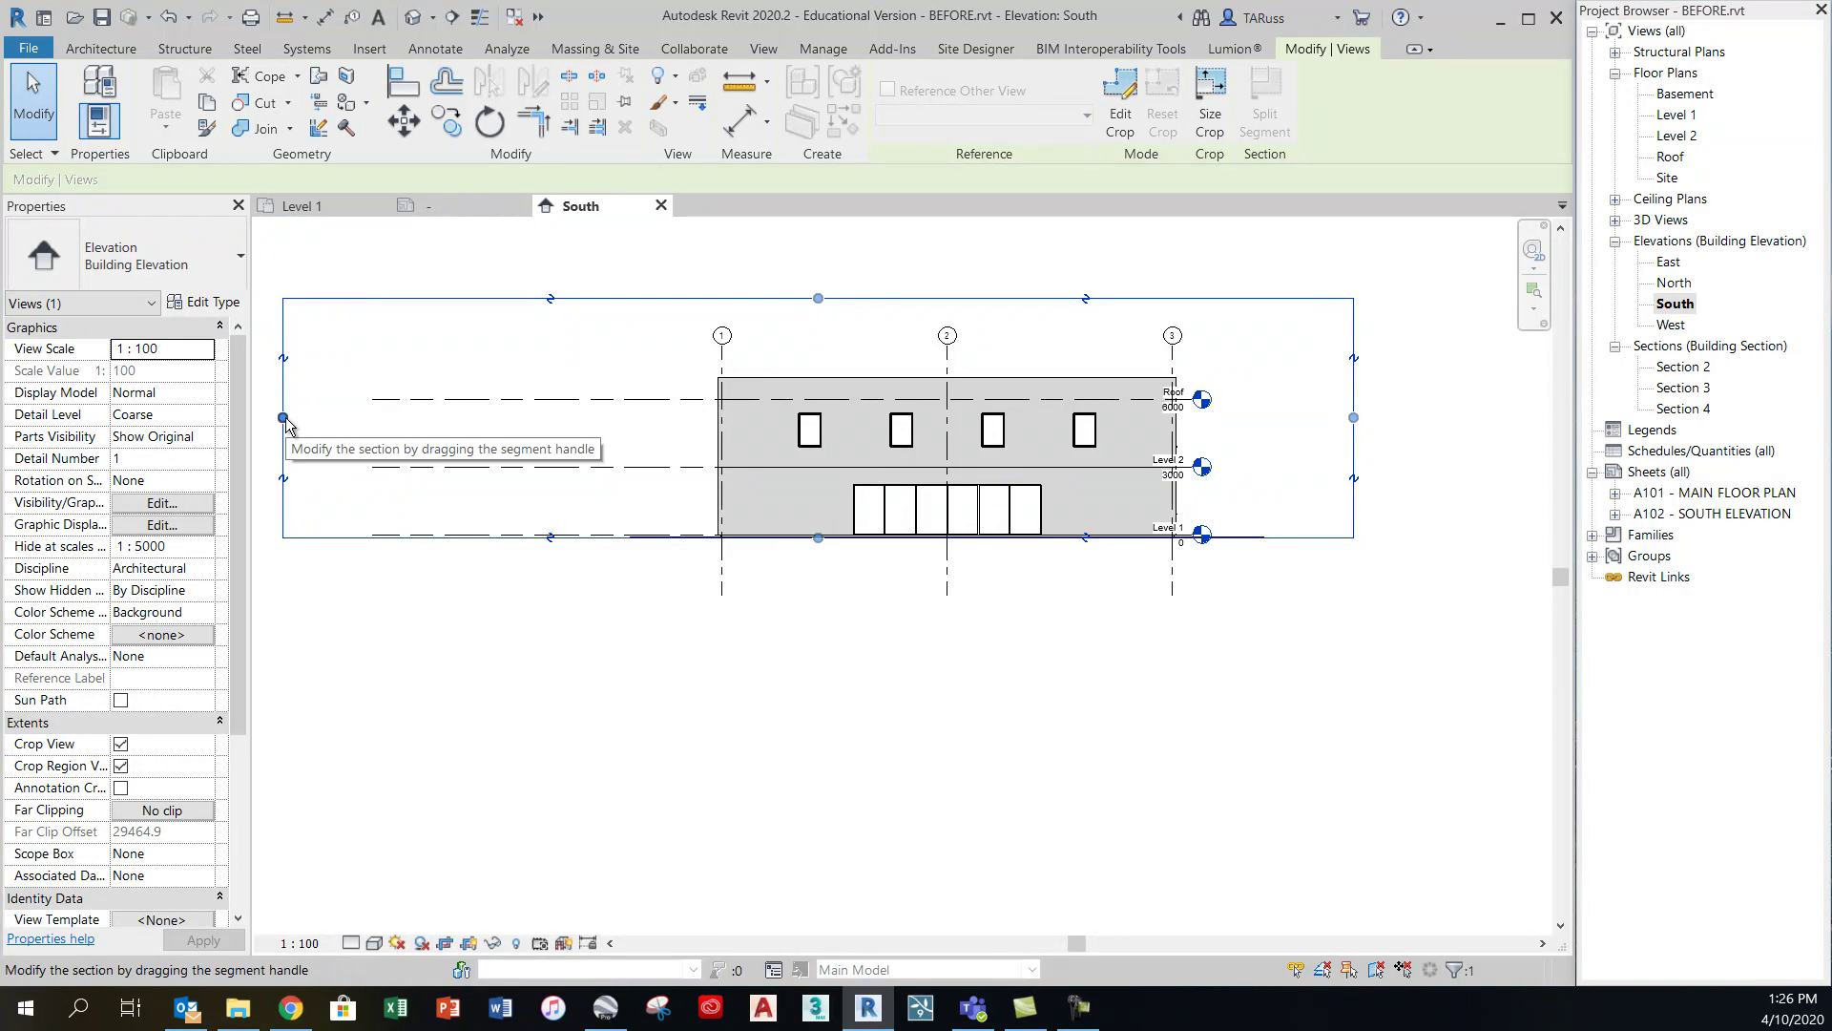
drag(283, 418, 618, 420)
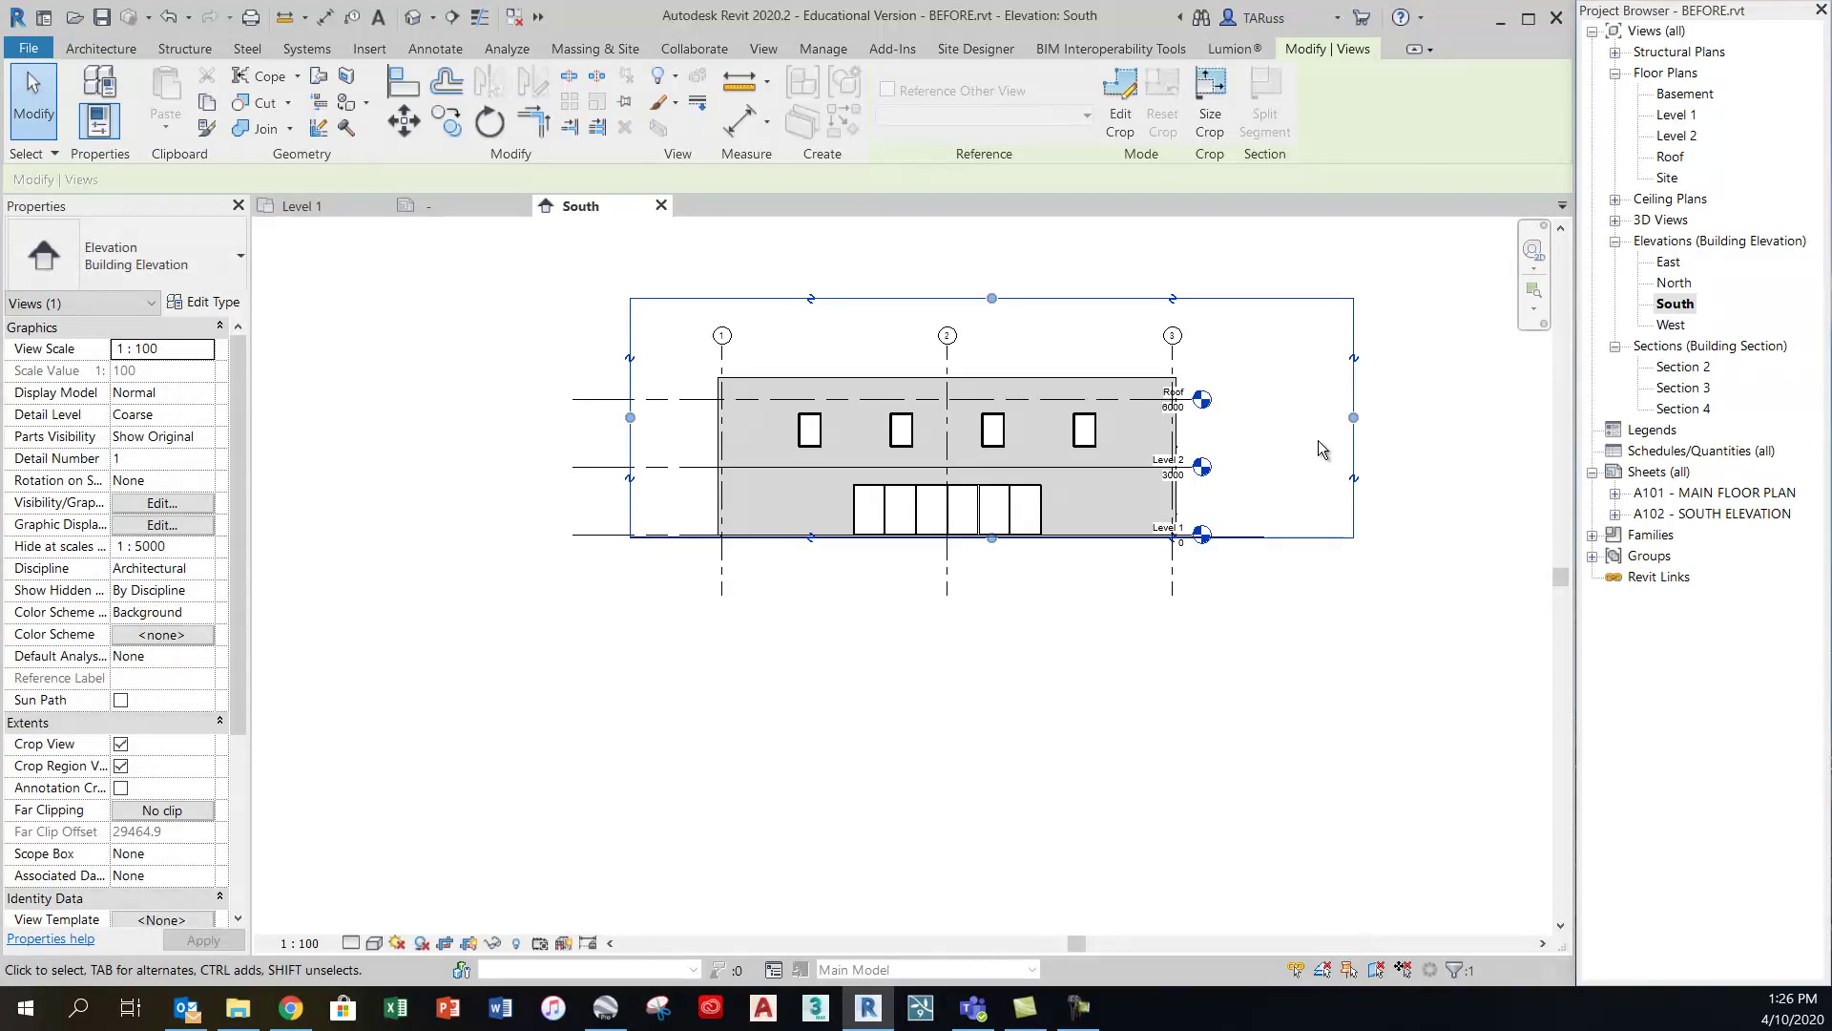
drag(1354, 418, 1304, 424)
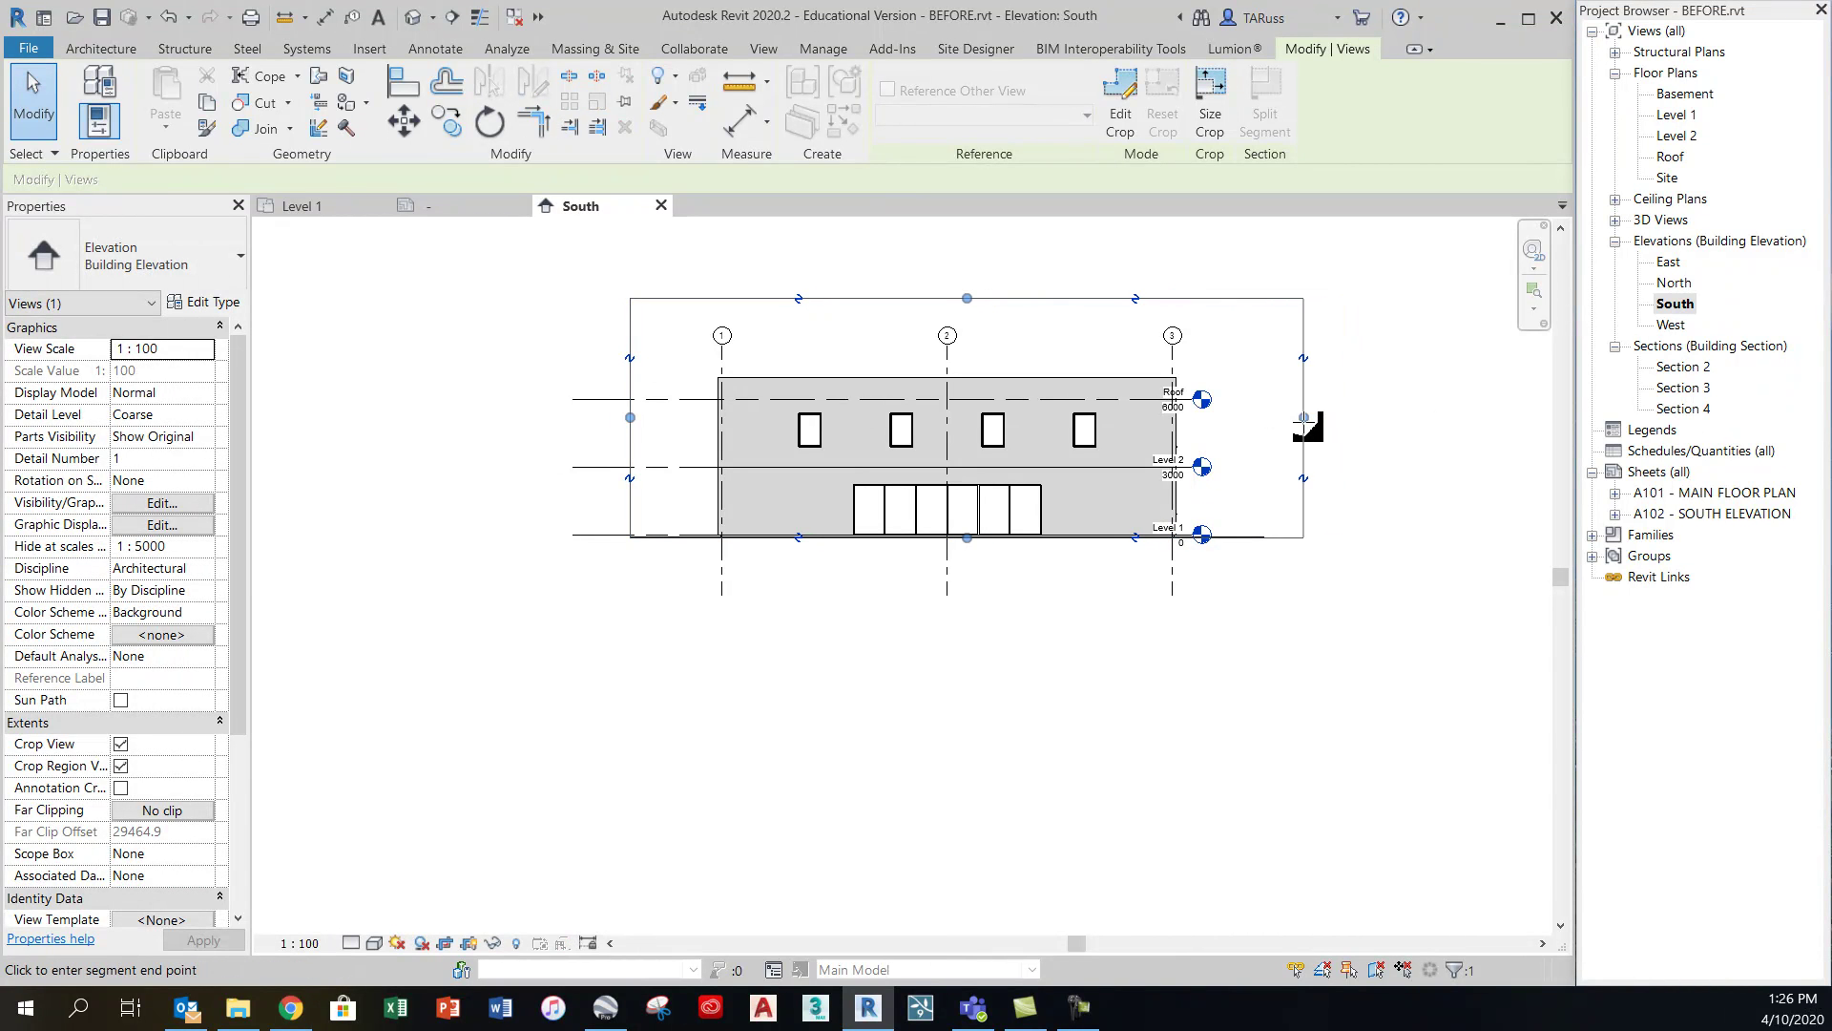
drag(972, 298, 967, 318)
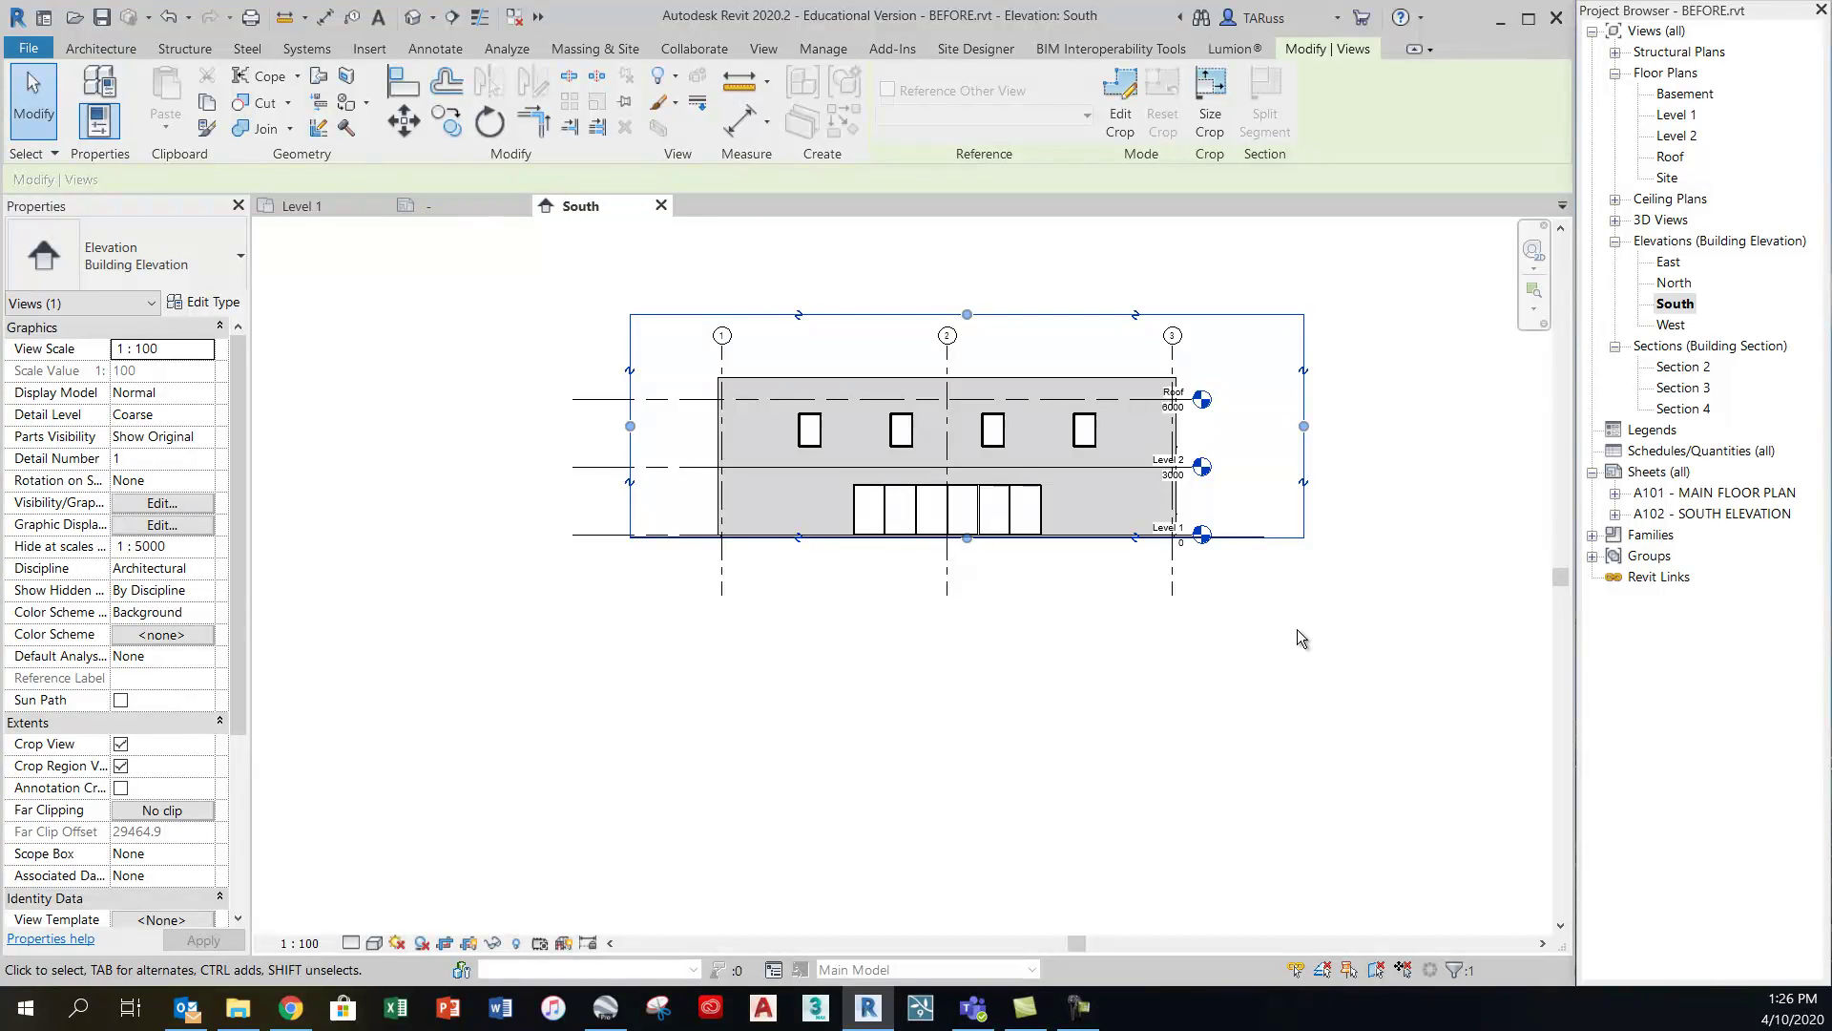
click(1308, 651)
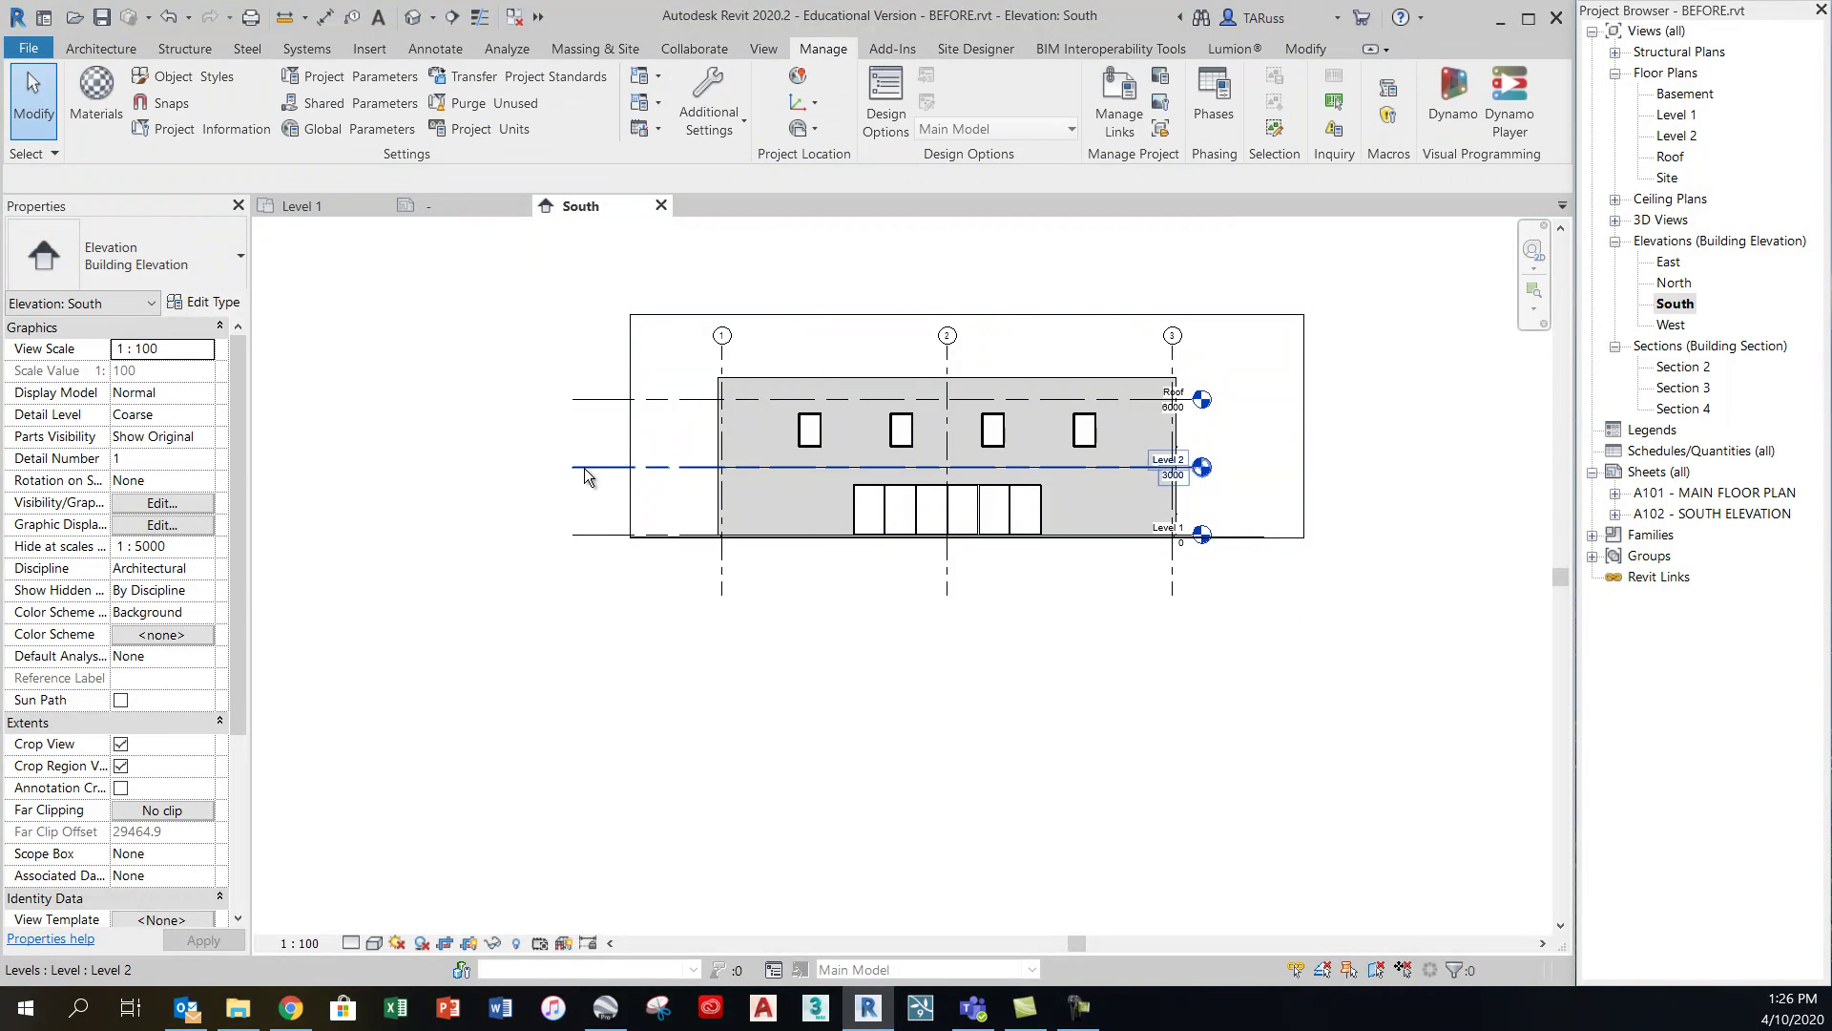
click(472, 947)
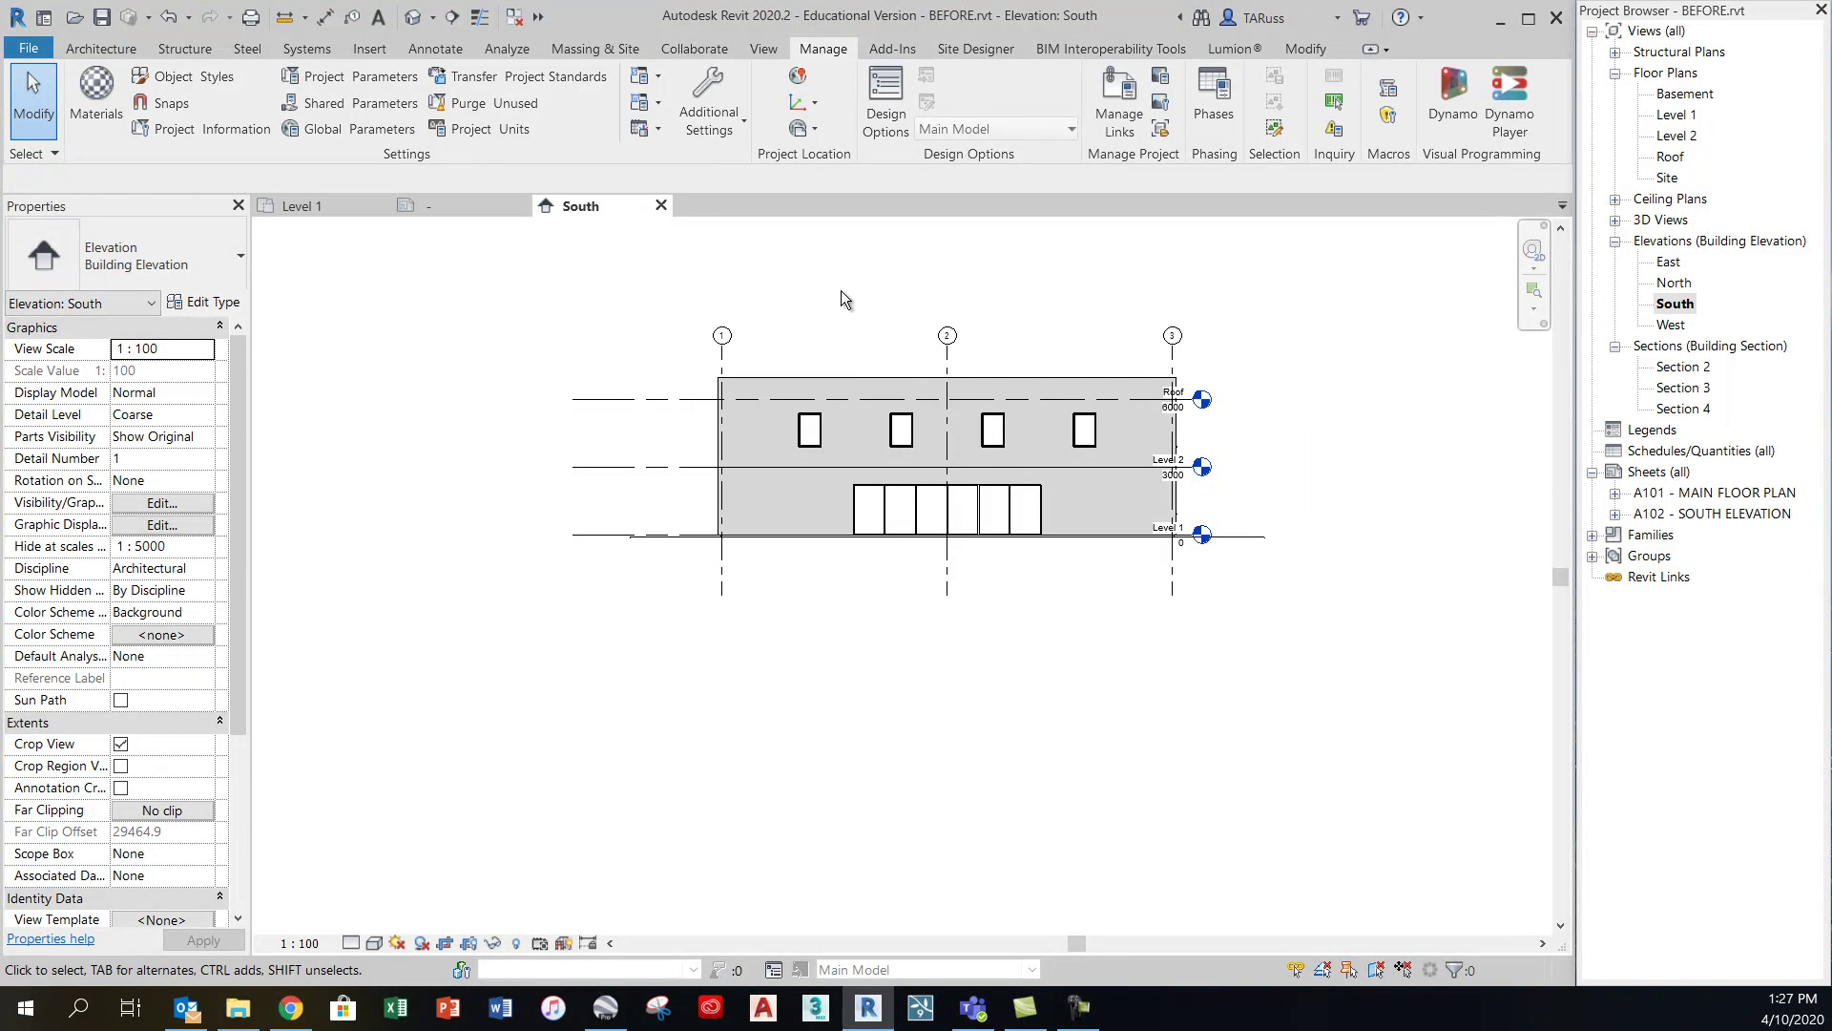
Extend the head ends of the aligned Roof, Level 2 and Level 1 lines outward, clear of the building past grid 3
scroll(910, 408, up, 3)
click(404, 393)
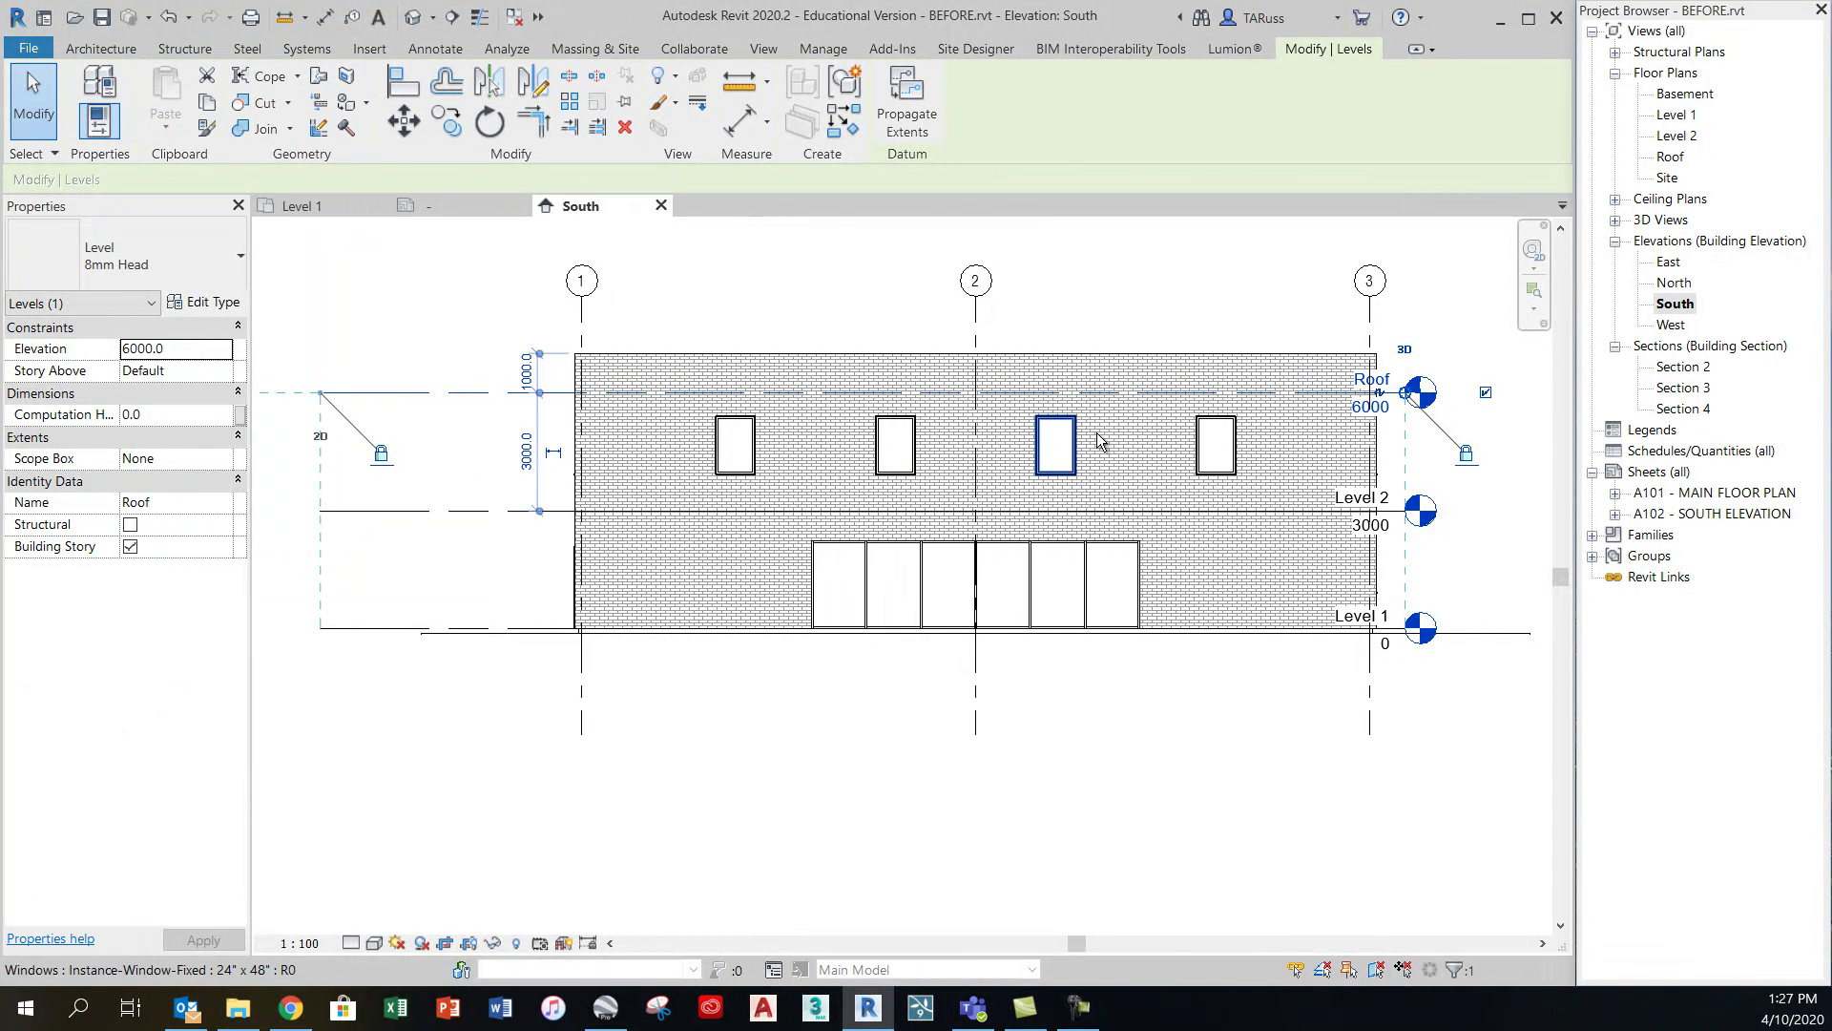
scroll(654, 441, down, 2)
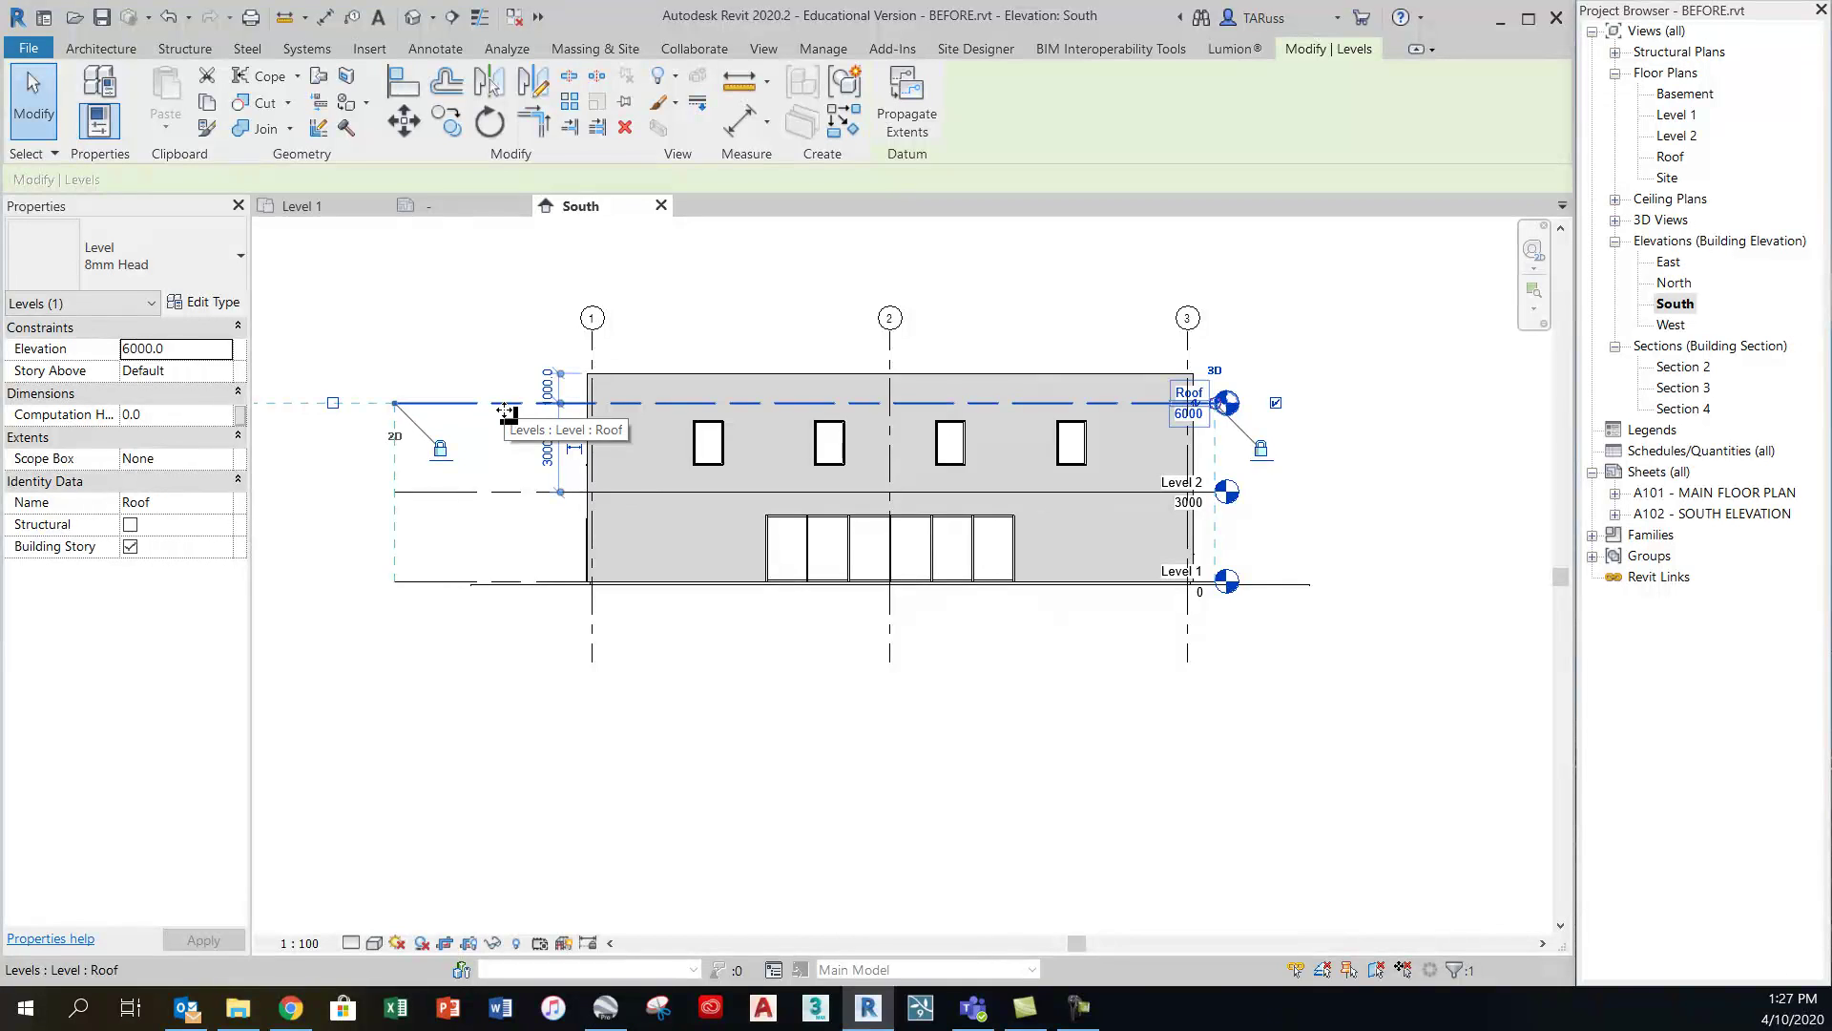
scroll(1386, 439, up, 2)
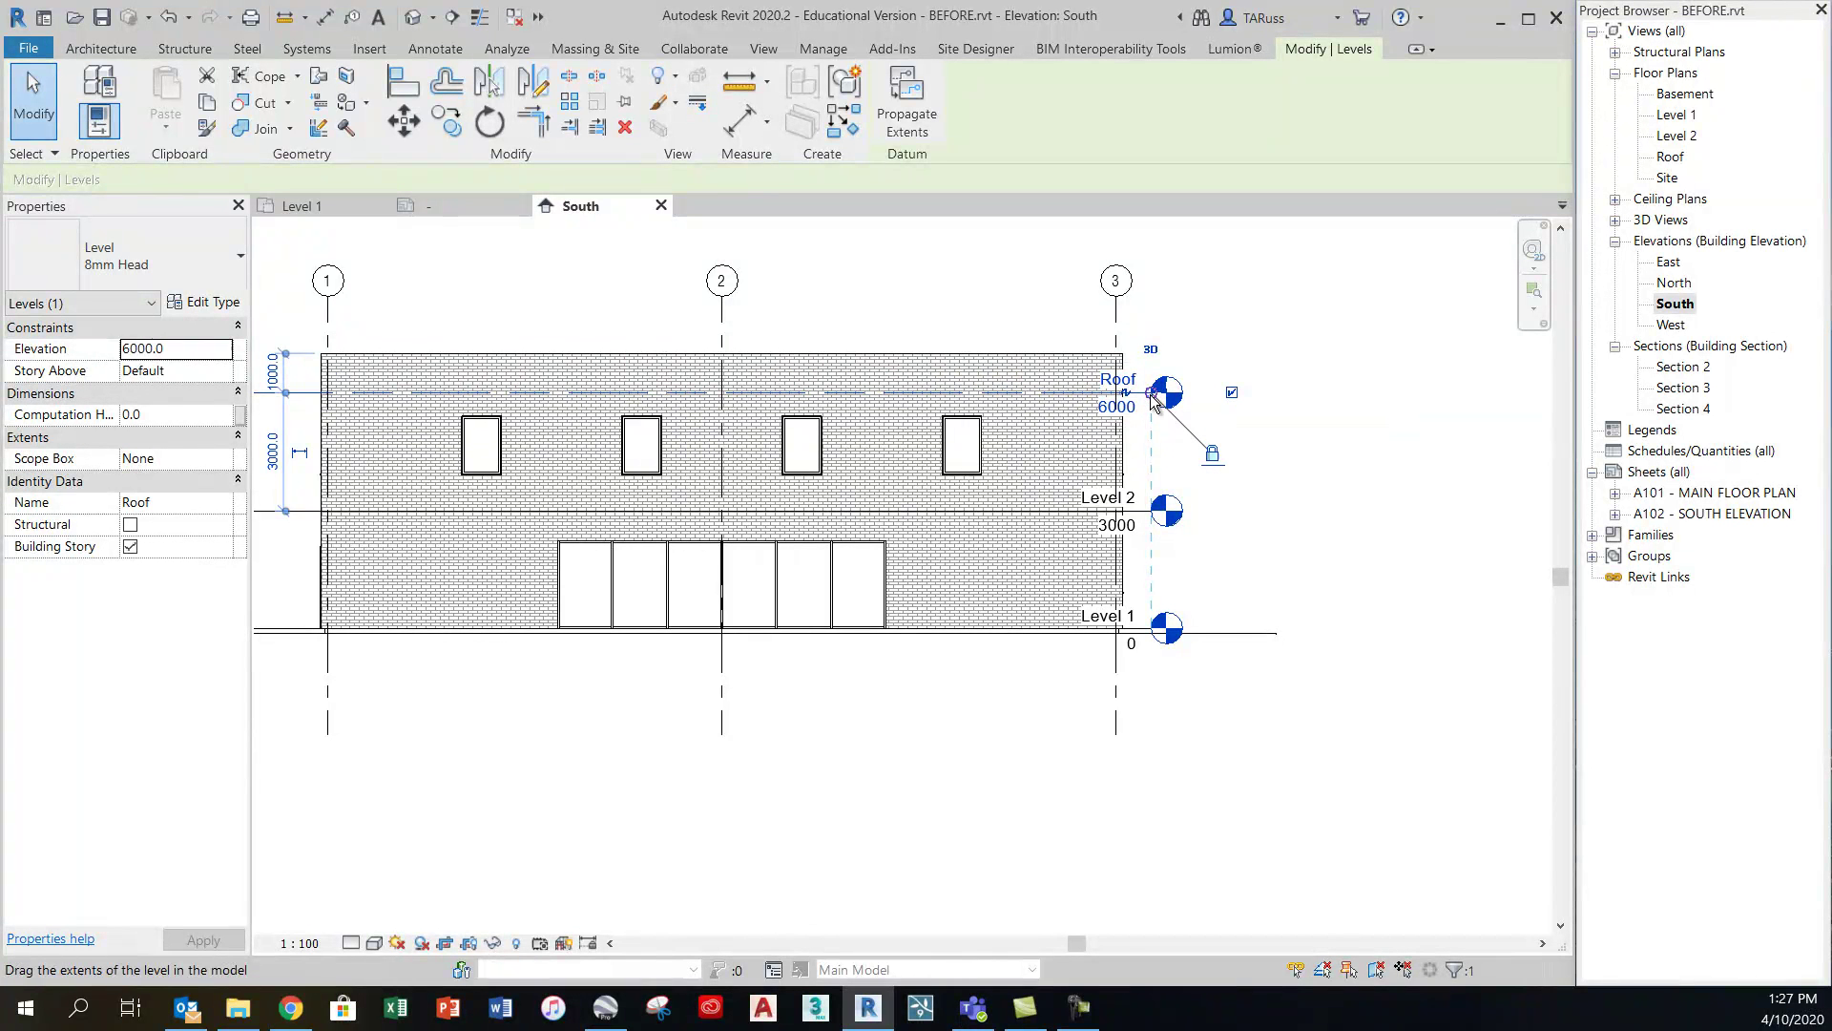
drag(1151, 392, 1295, 391)
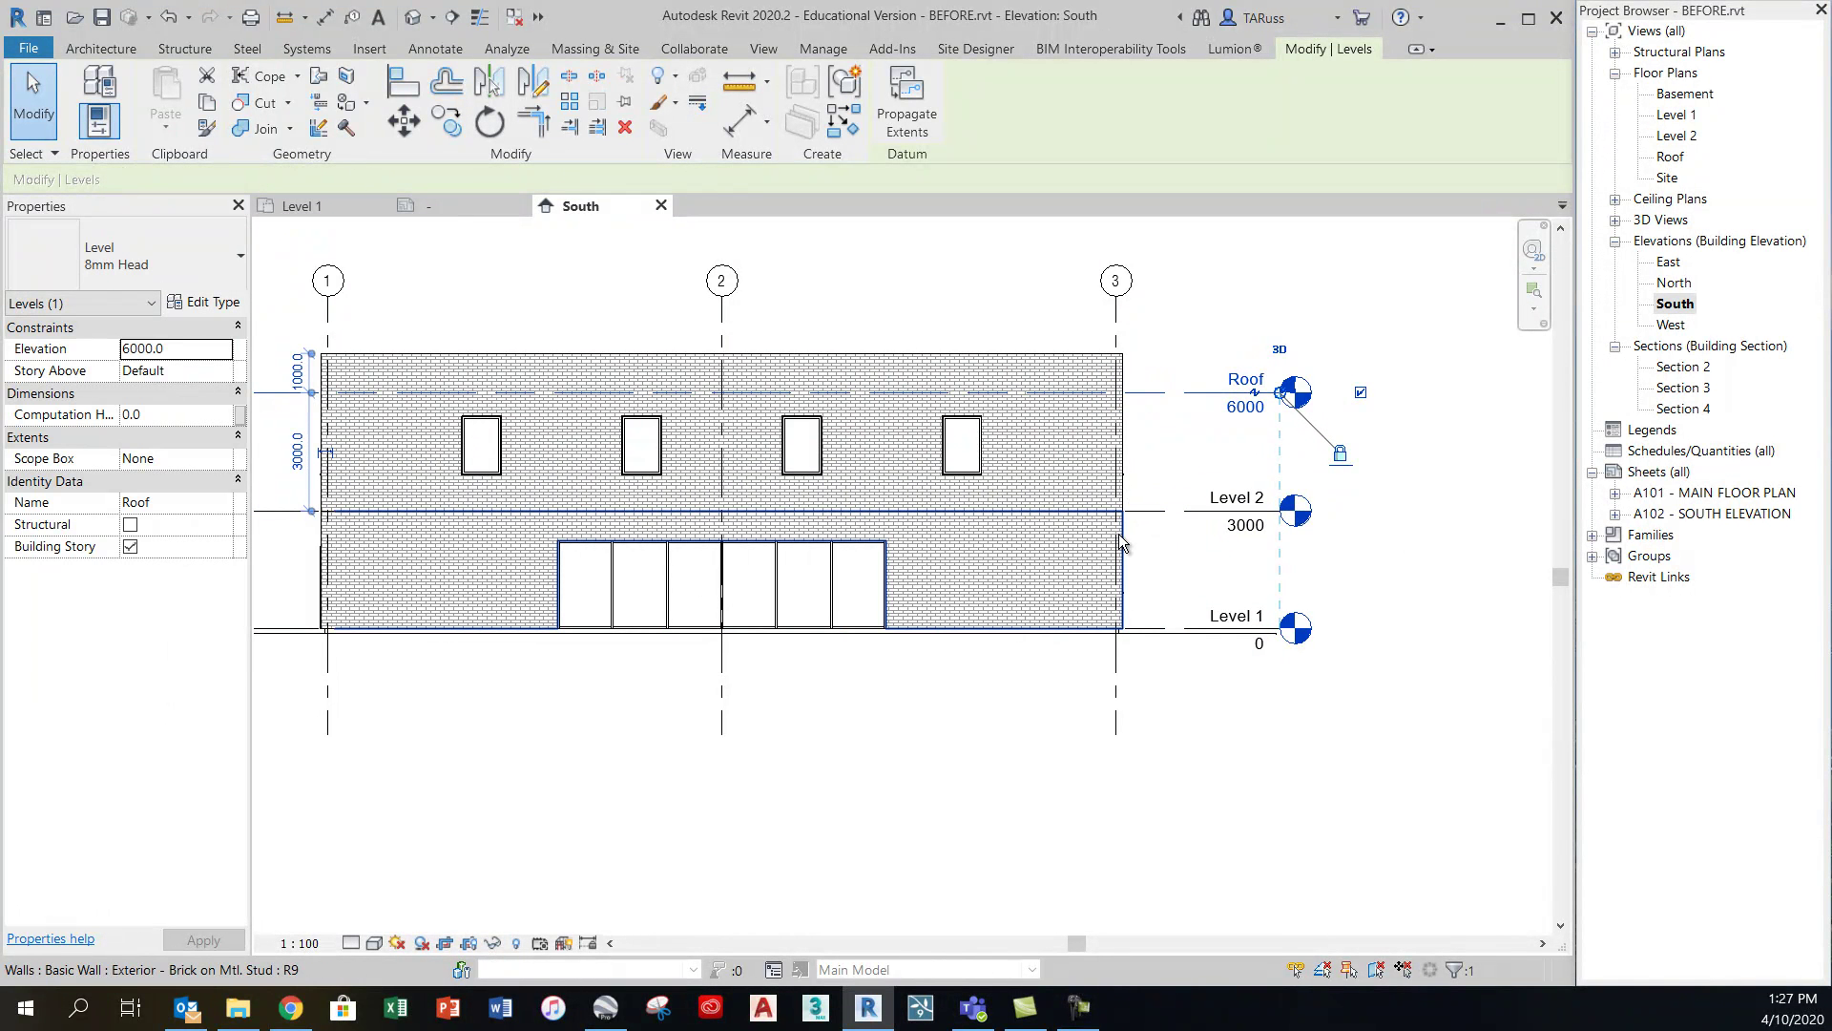
Shorten the headless ends of the three level lines to just outside the building near grid 1
scroll(1222, 381, down, 2)
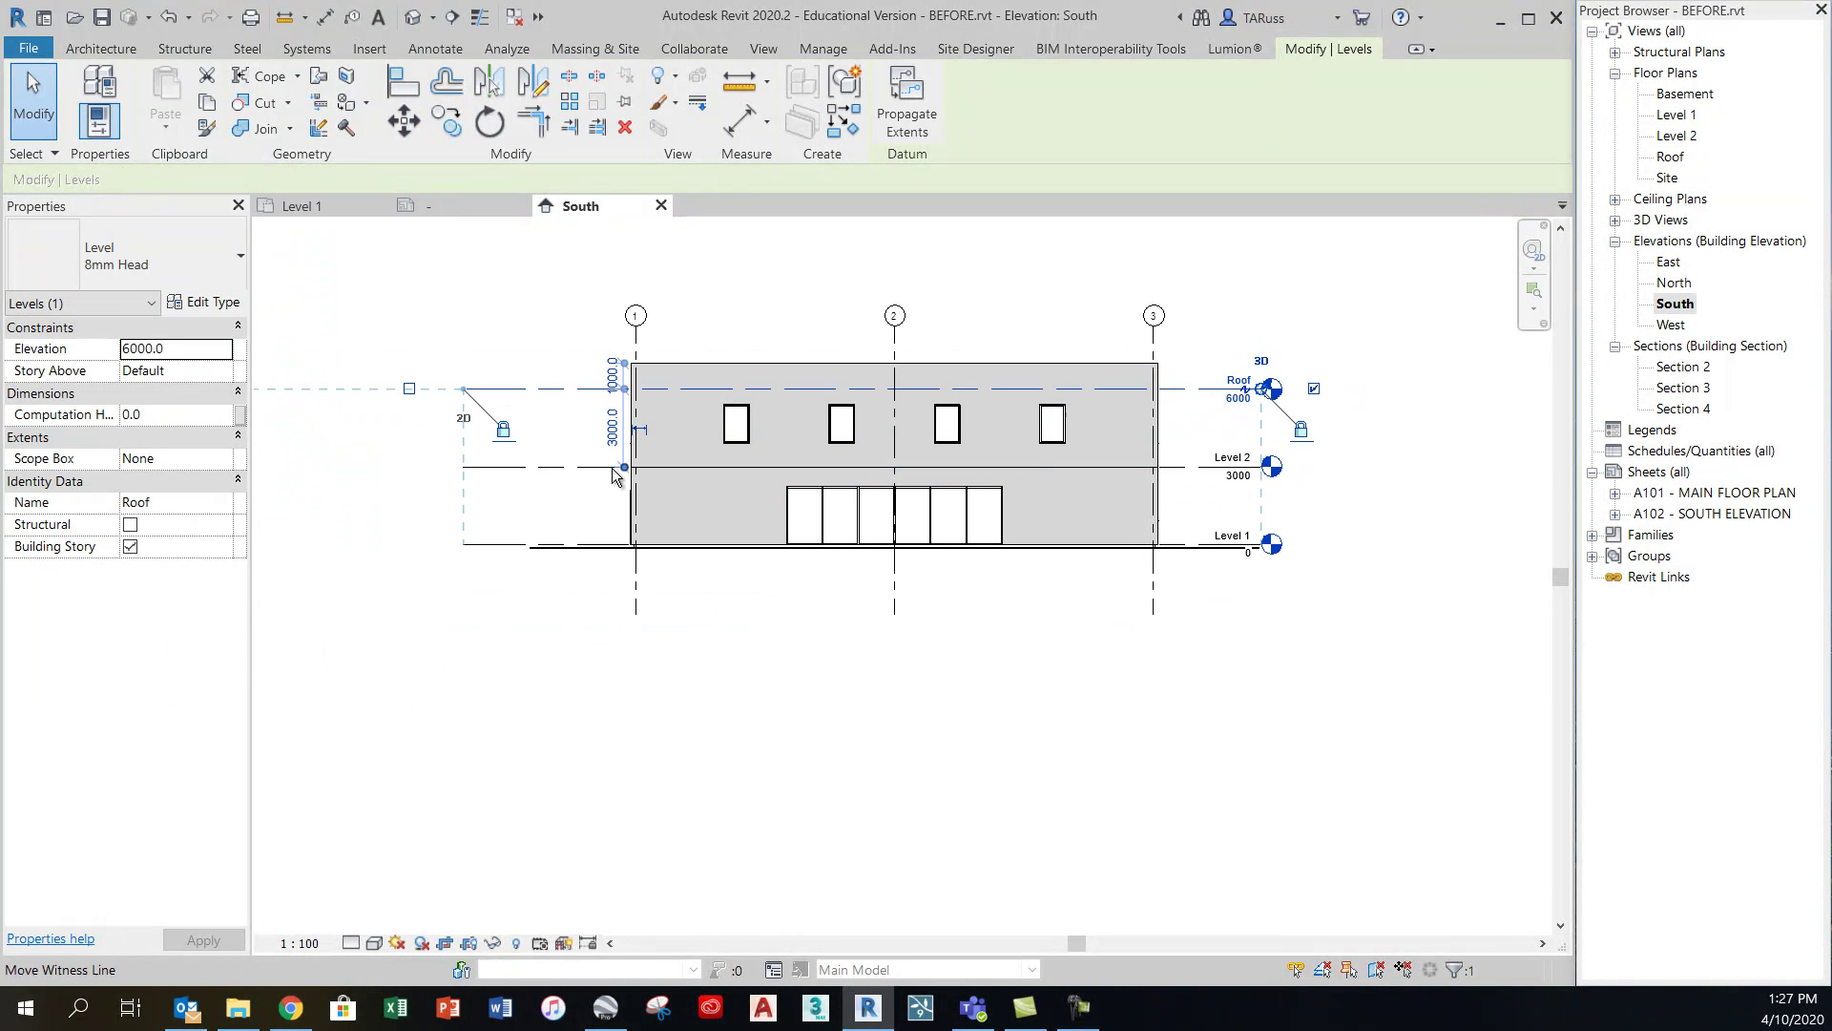
mouse_move(464, 391)
mouse_down()
mouse_move(565, 391)
mouse_move(706, 434)
mouse_up()
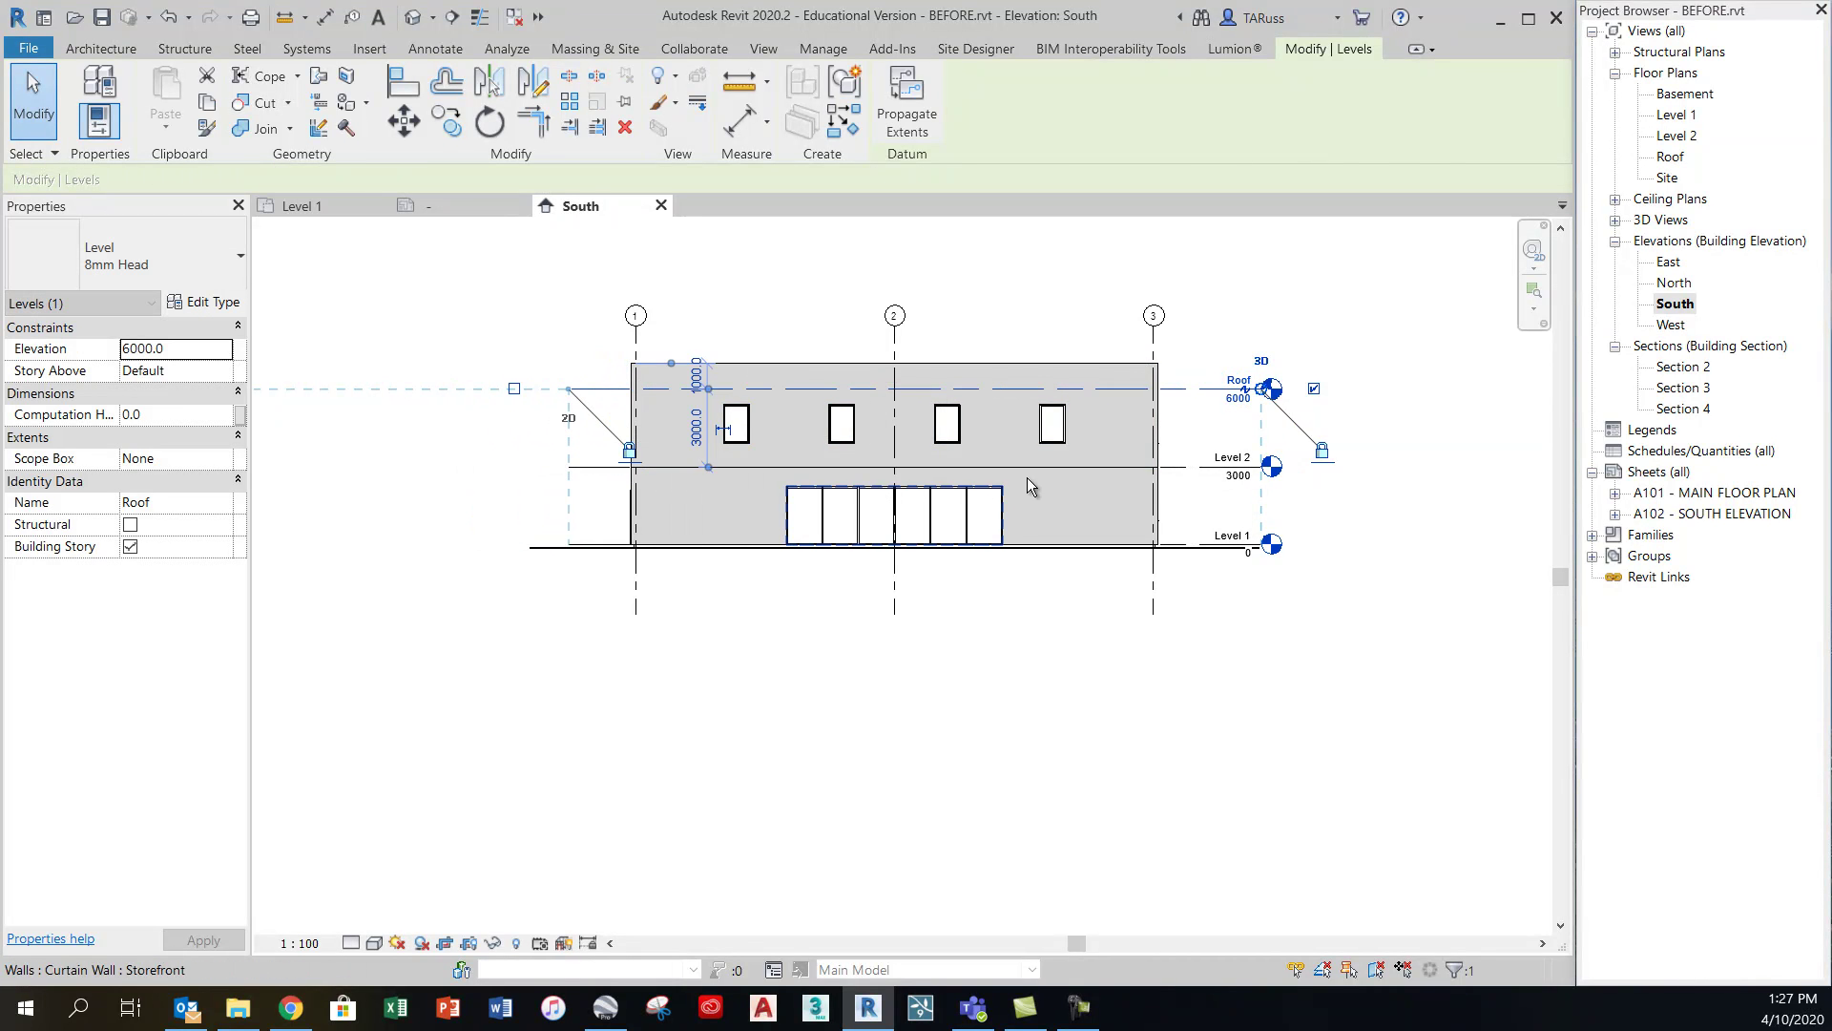
click(1223, 642)
Inspect the Roof level's type properties to identify which level head symbol family it uses
scroll(1086, 426, up, 3)
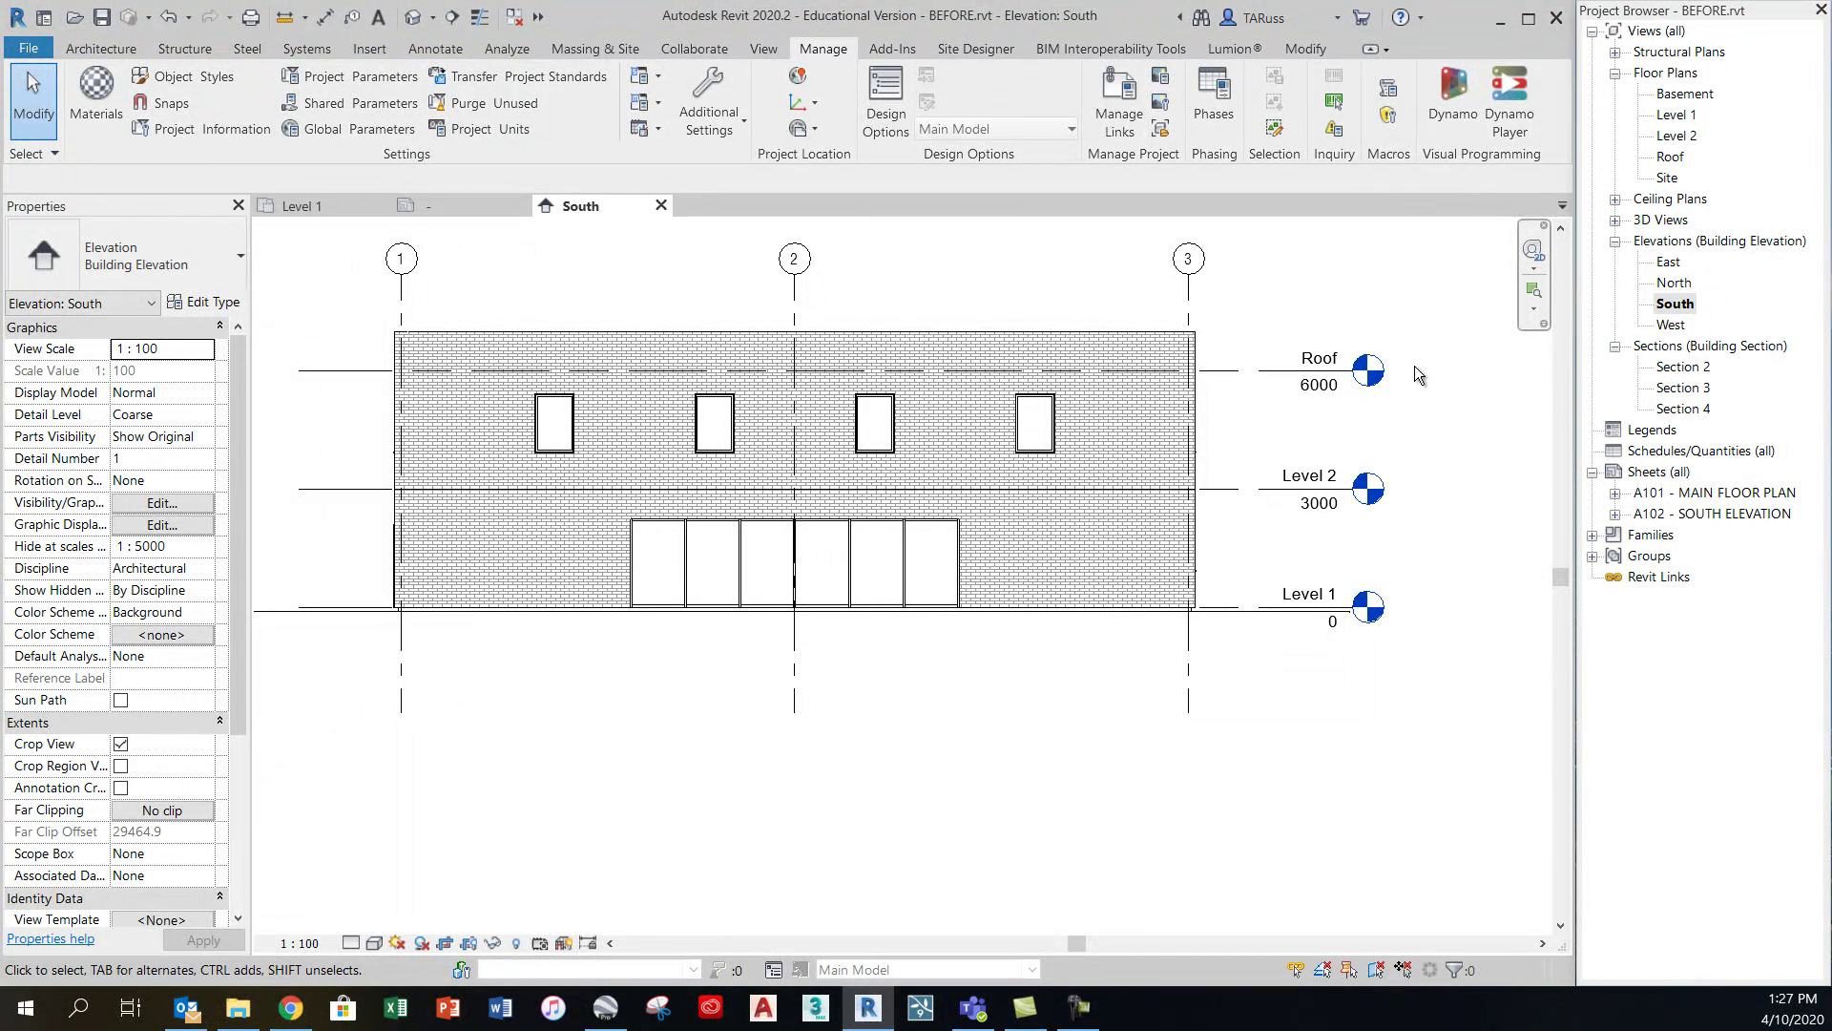
scroll(1420, 367, up, 3)
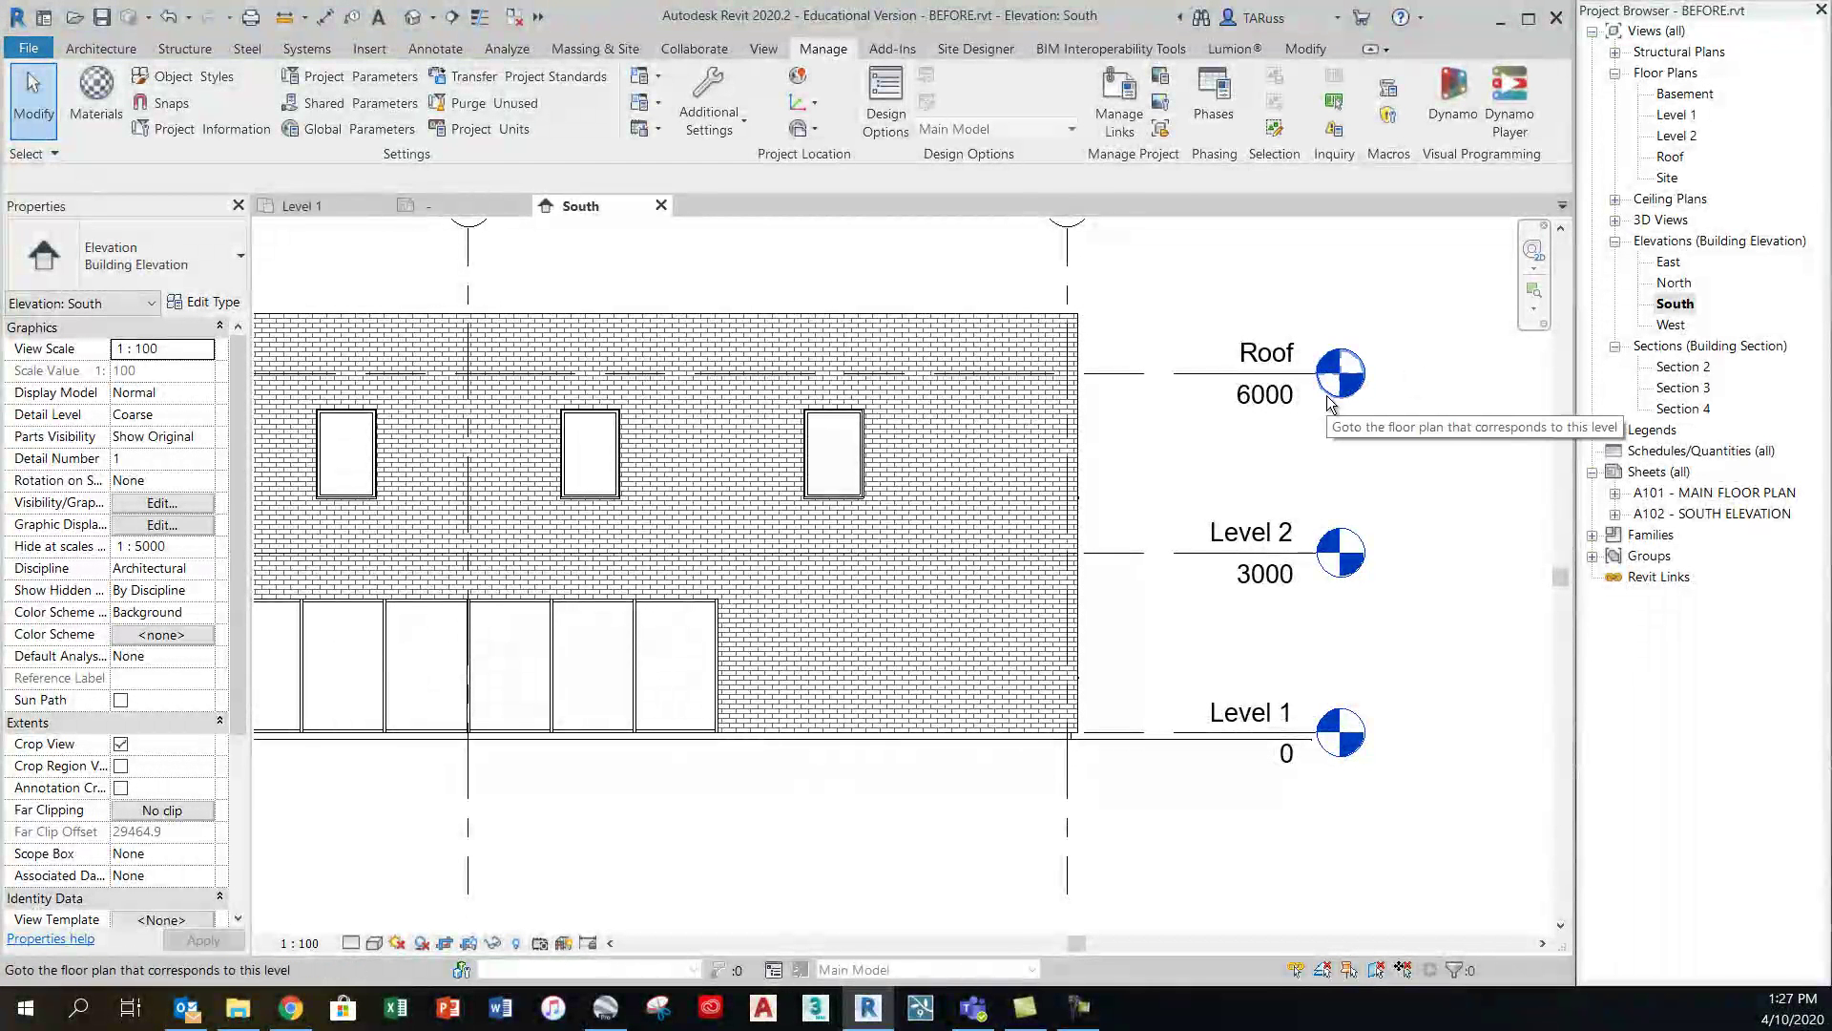
middle_drag(1407, 512, 753, 421)
middle_drag(900, 483, 831, 466)
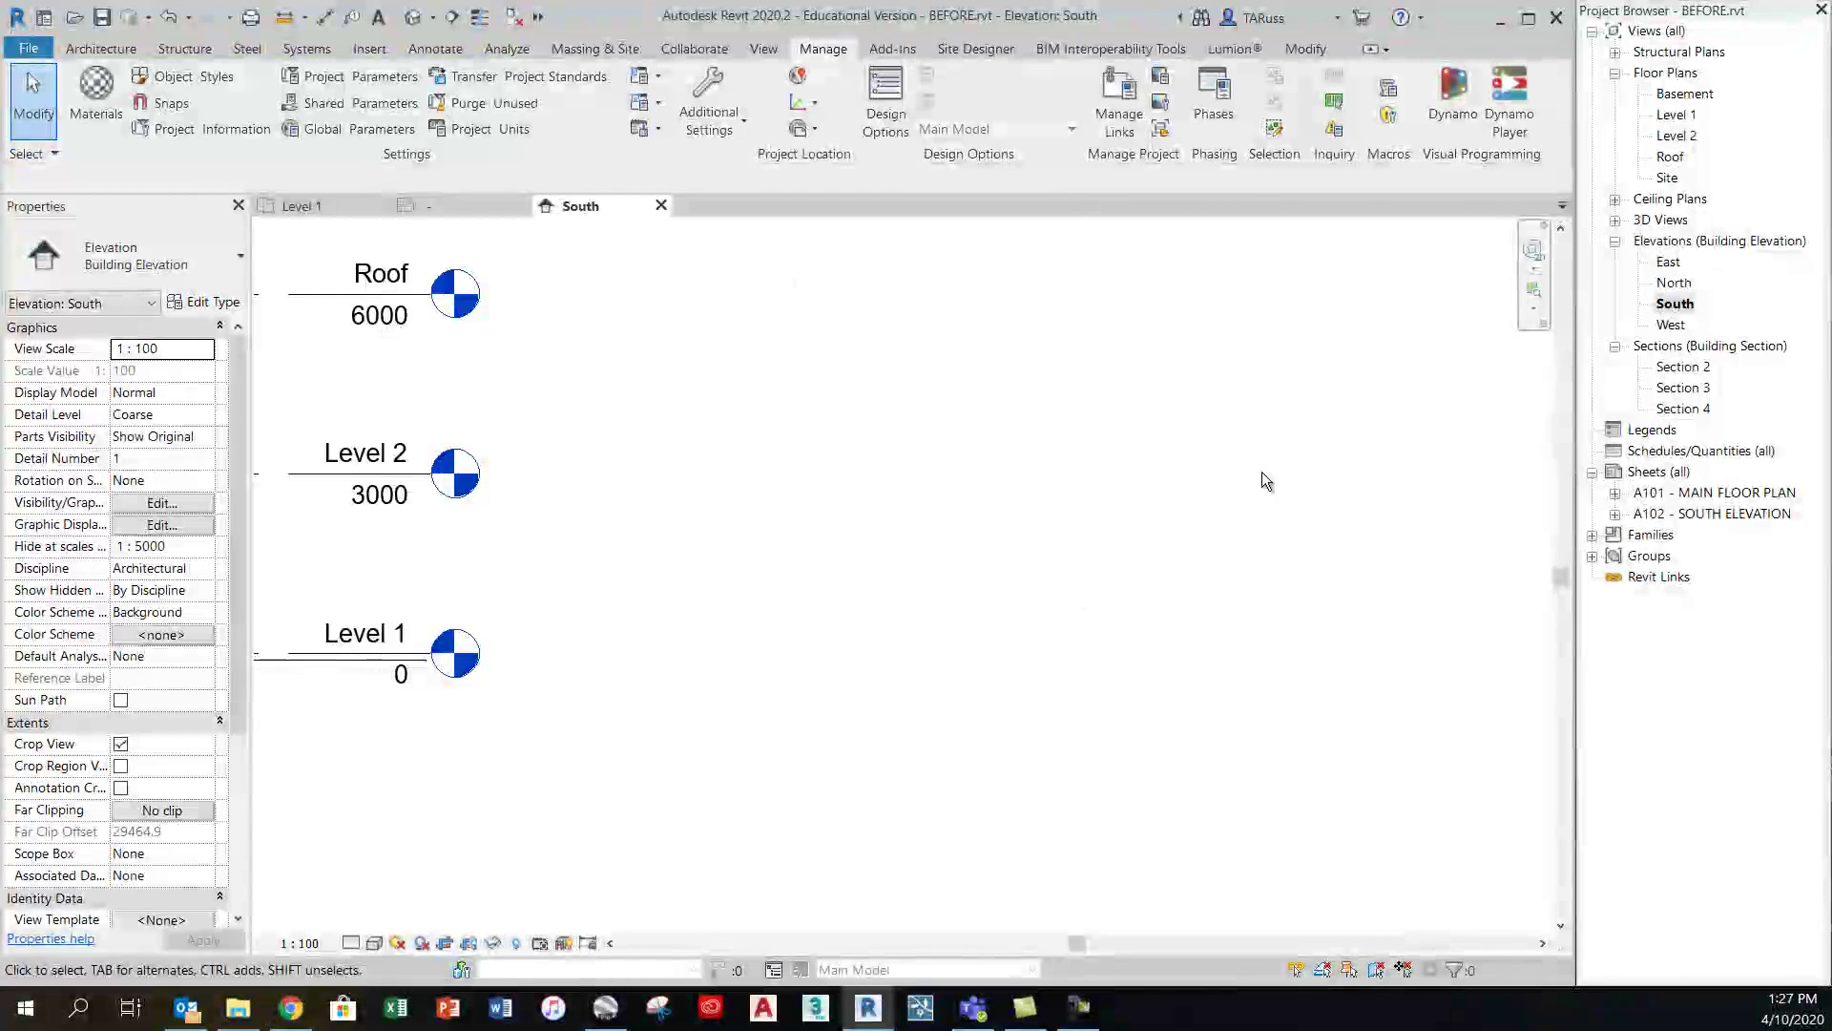
click(303, 301)
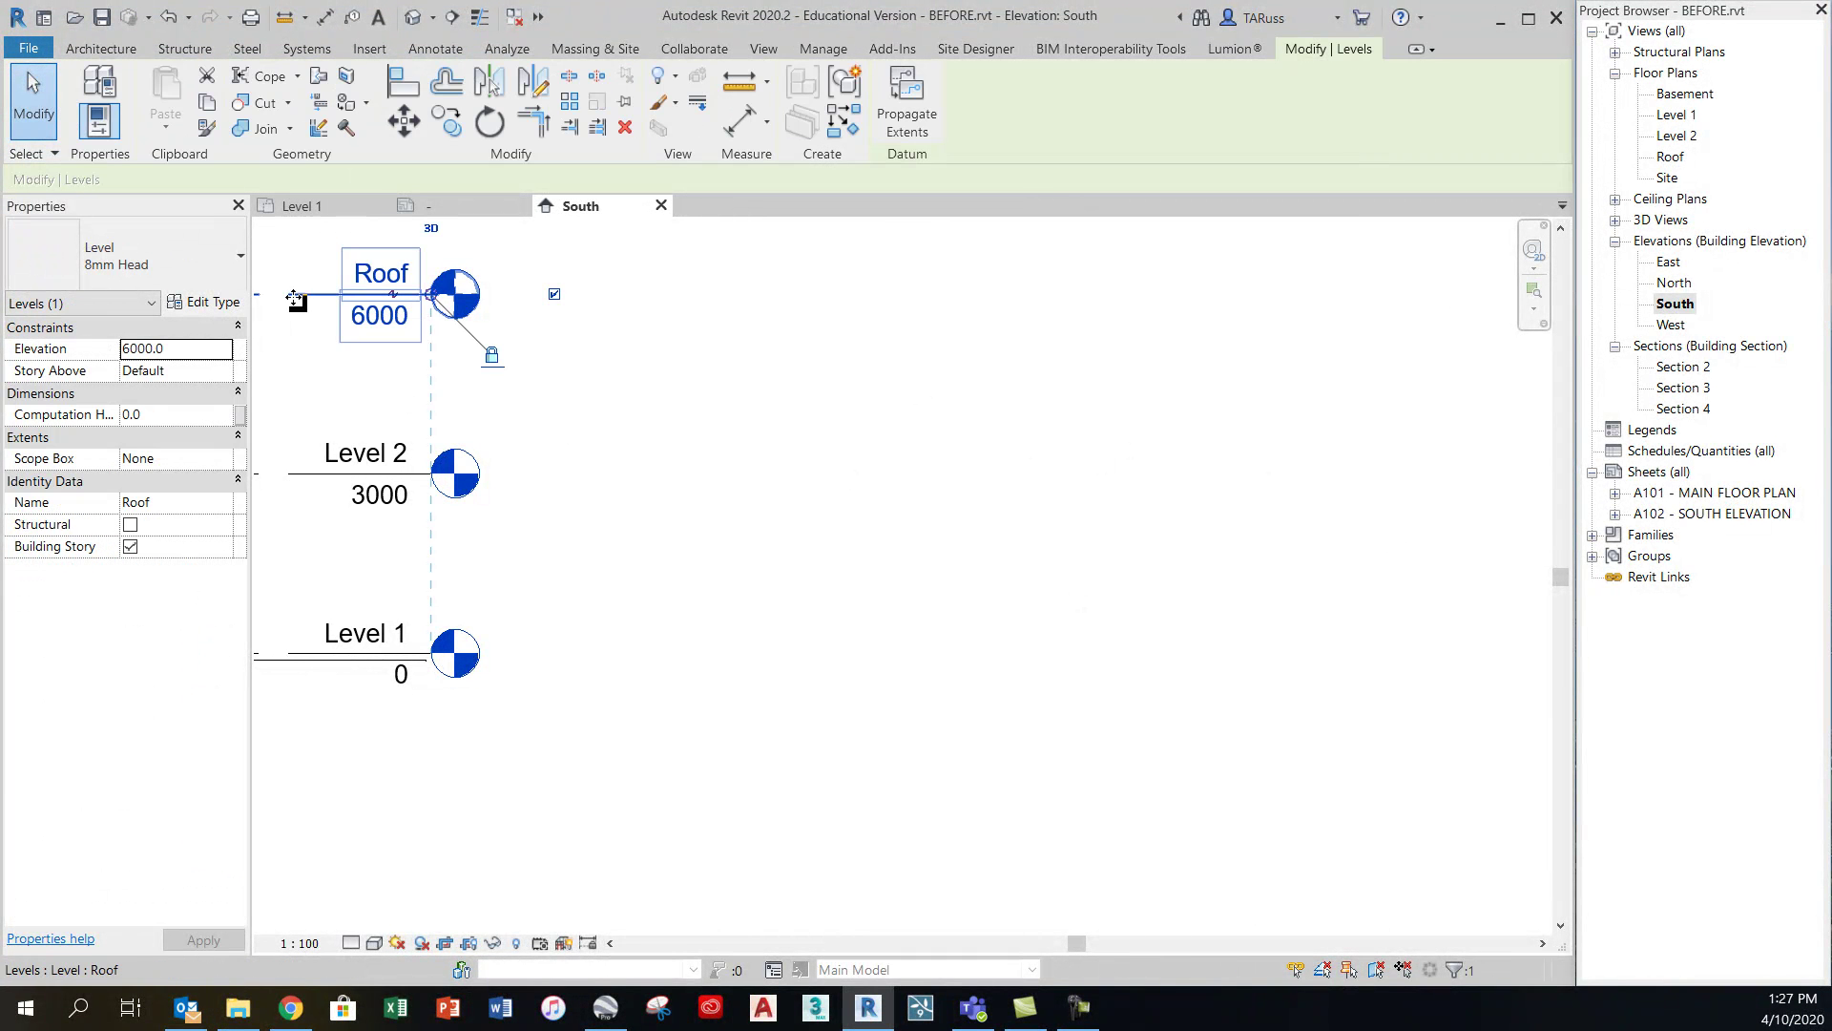
click(225, 303)
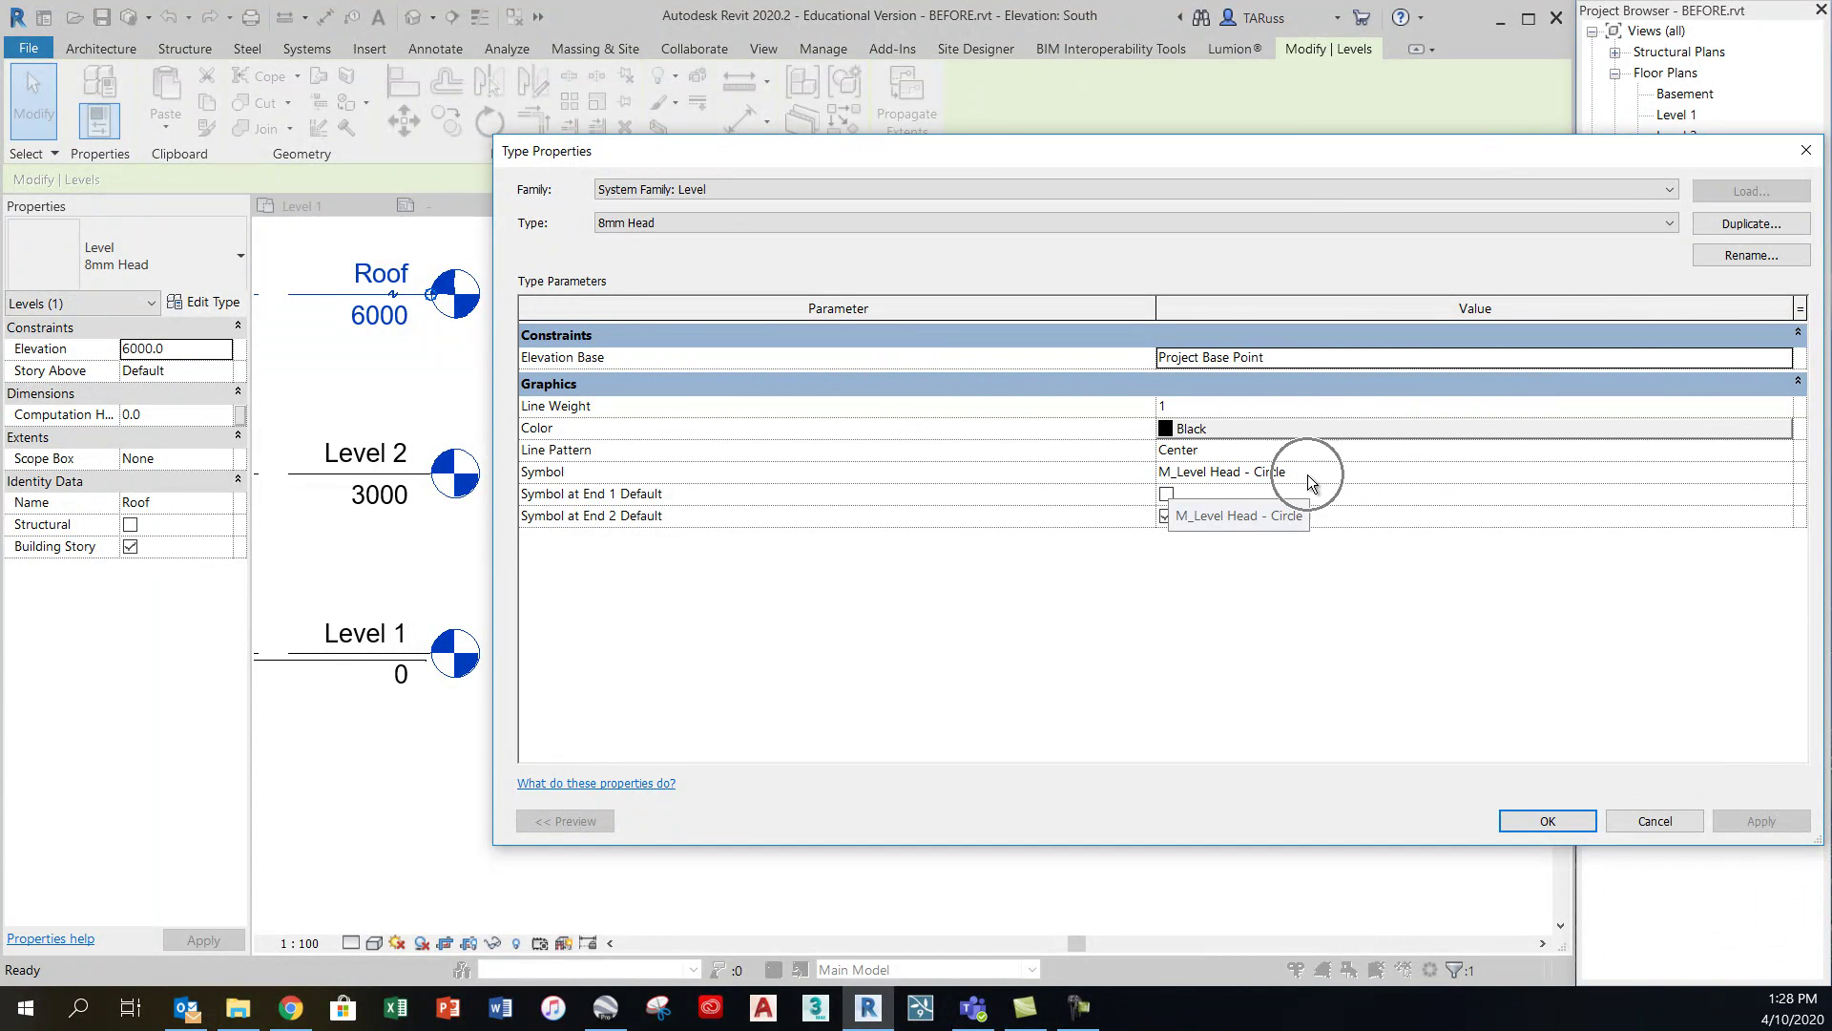
click(1547, 822)
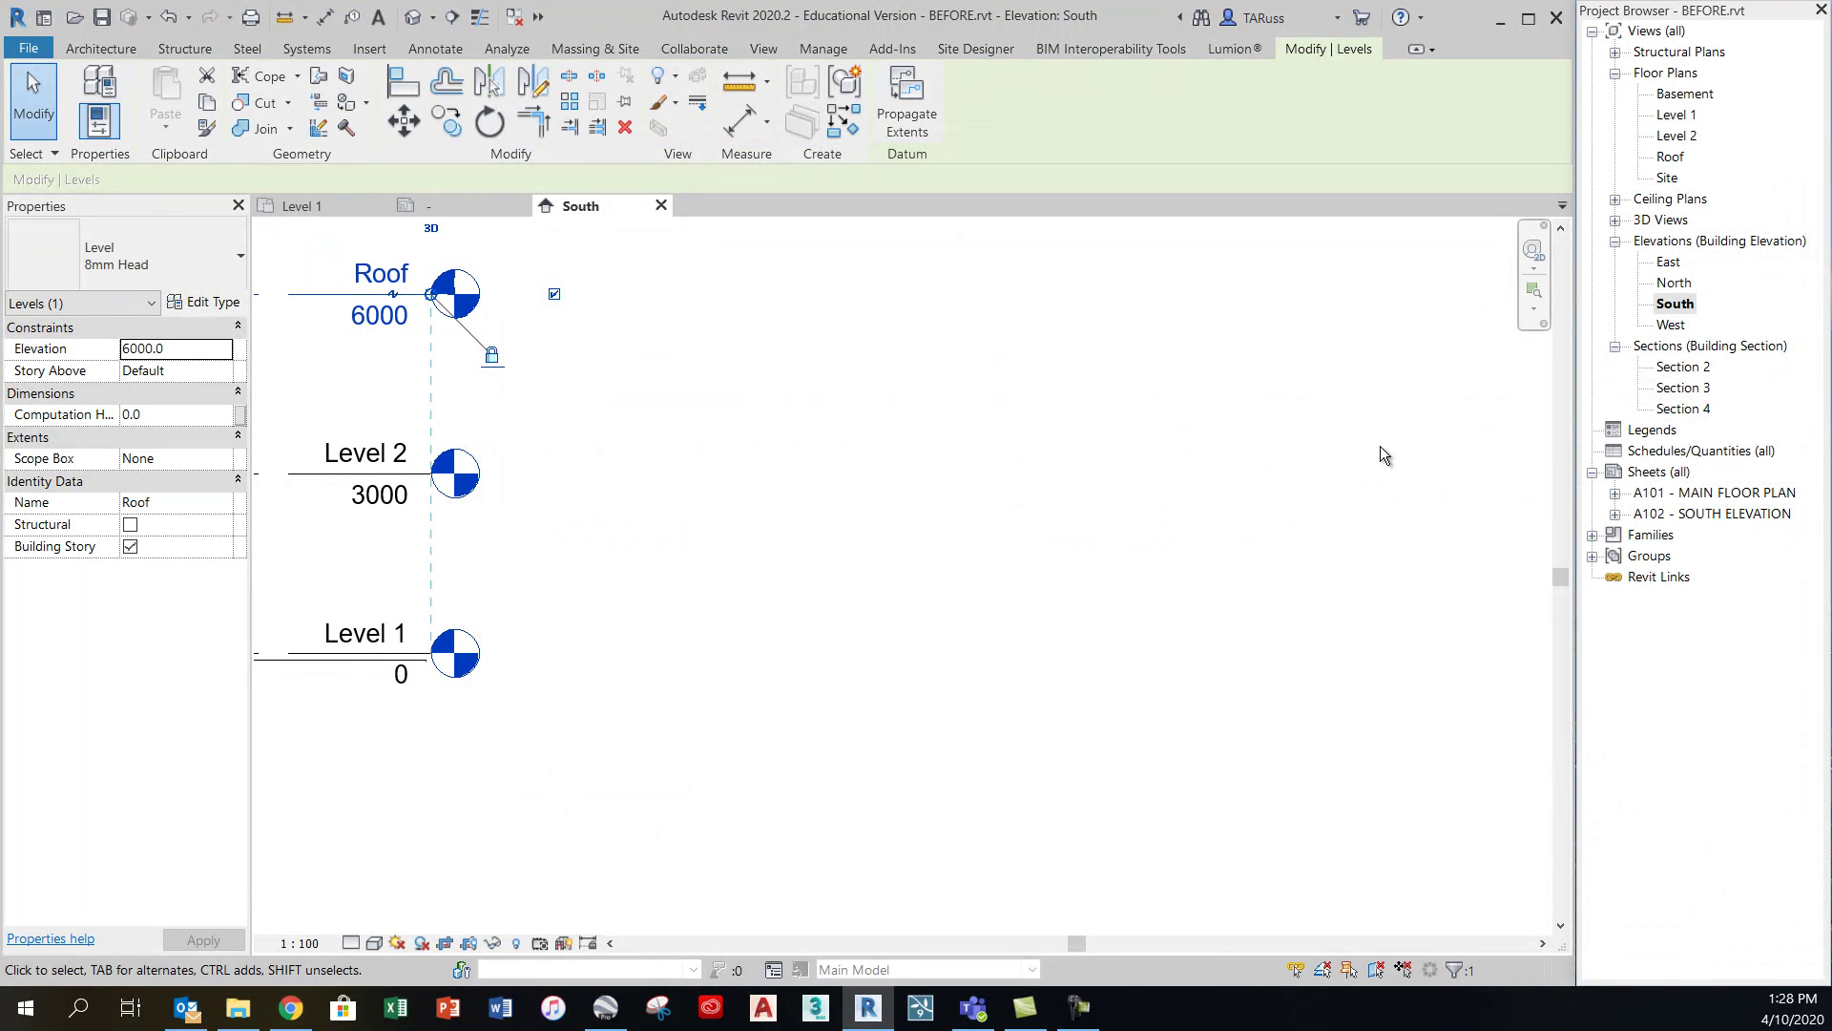
Open the M_Level Head - Circle annotation symbol family for editing
click(1592, 535)
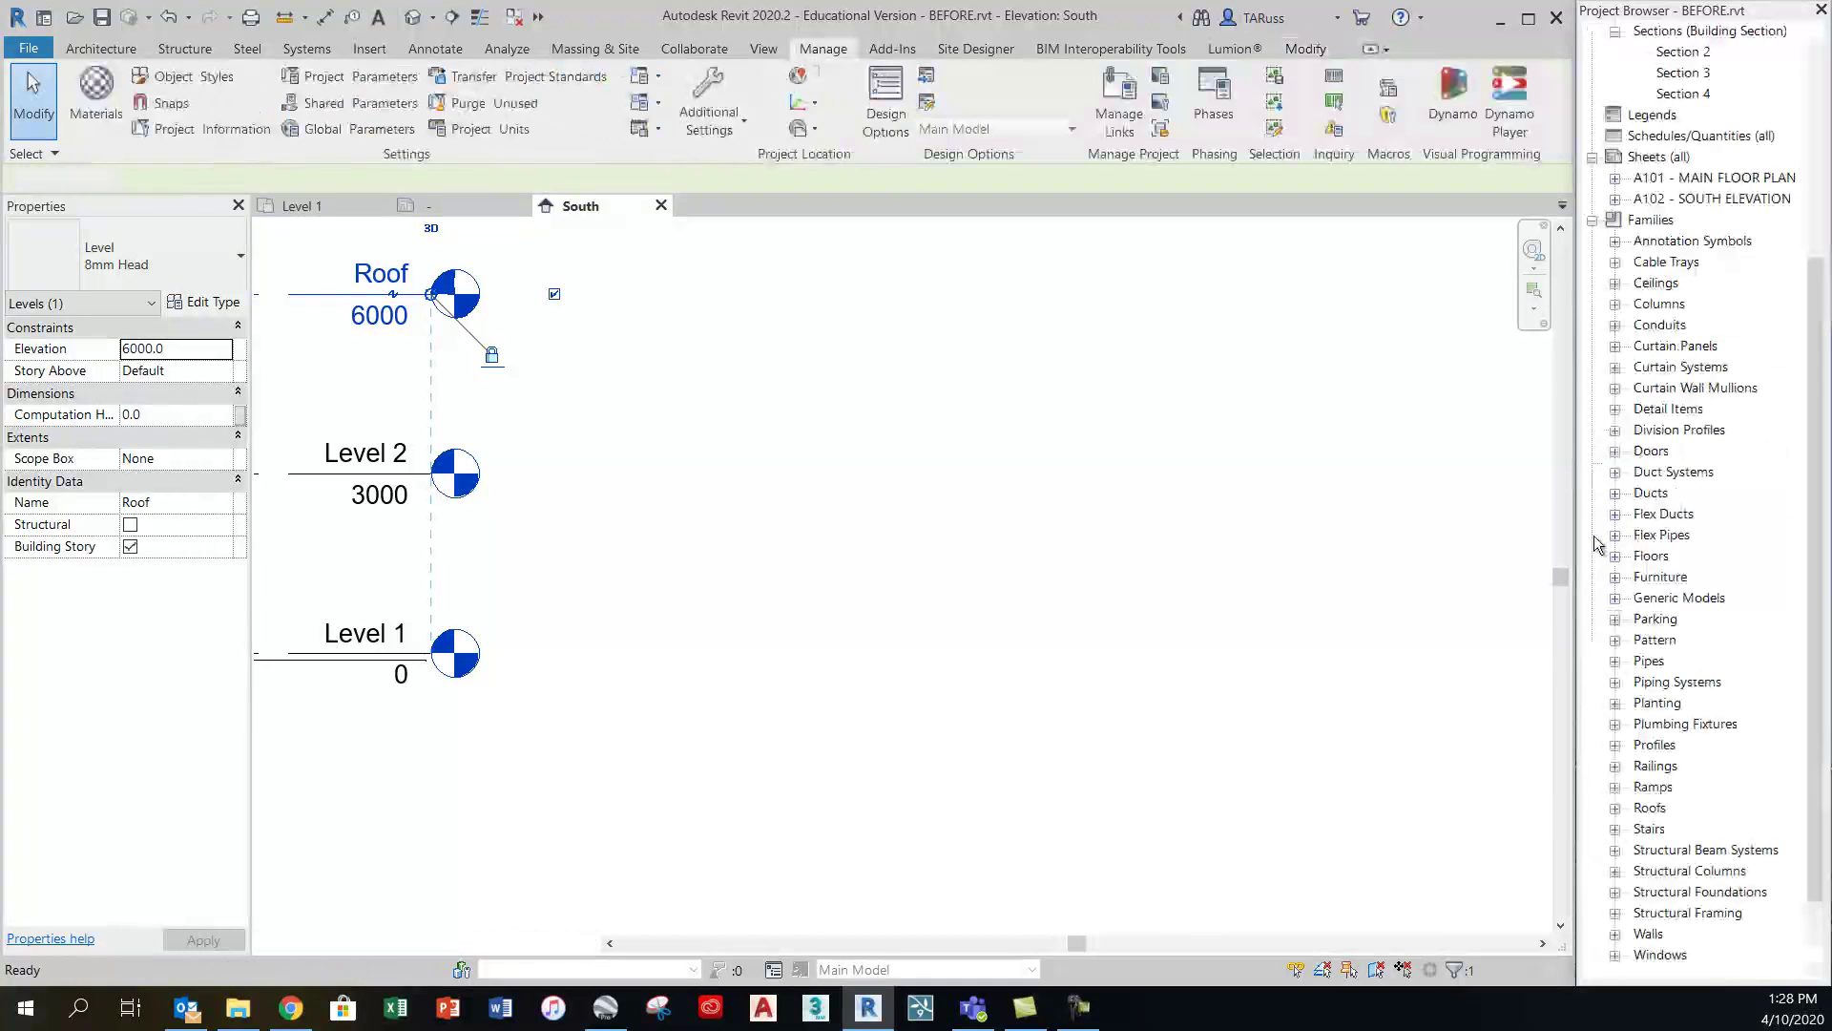
click(1614, 242)
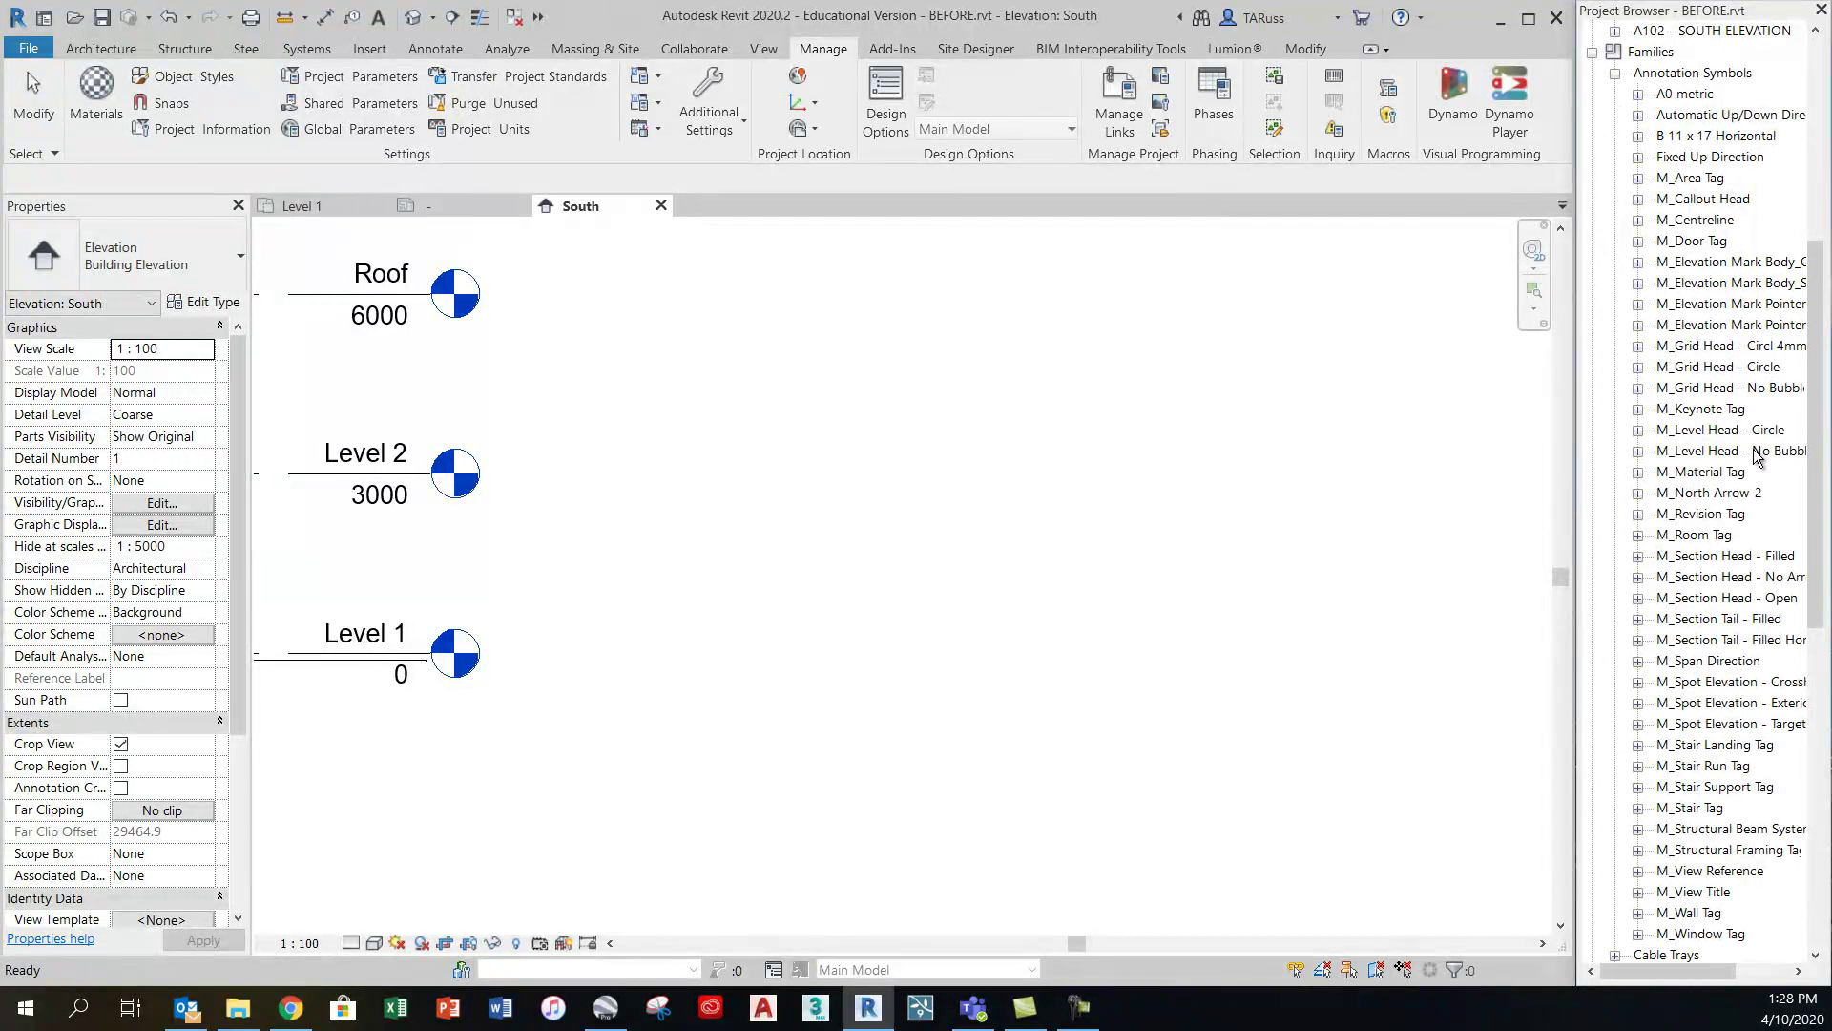
click(1708, 434)
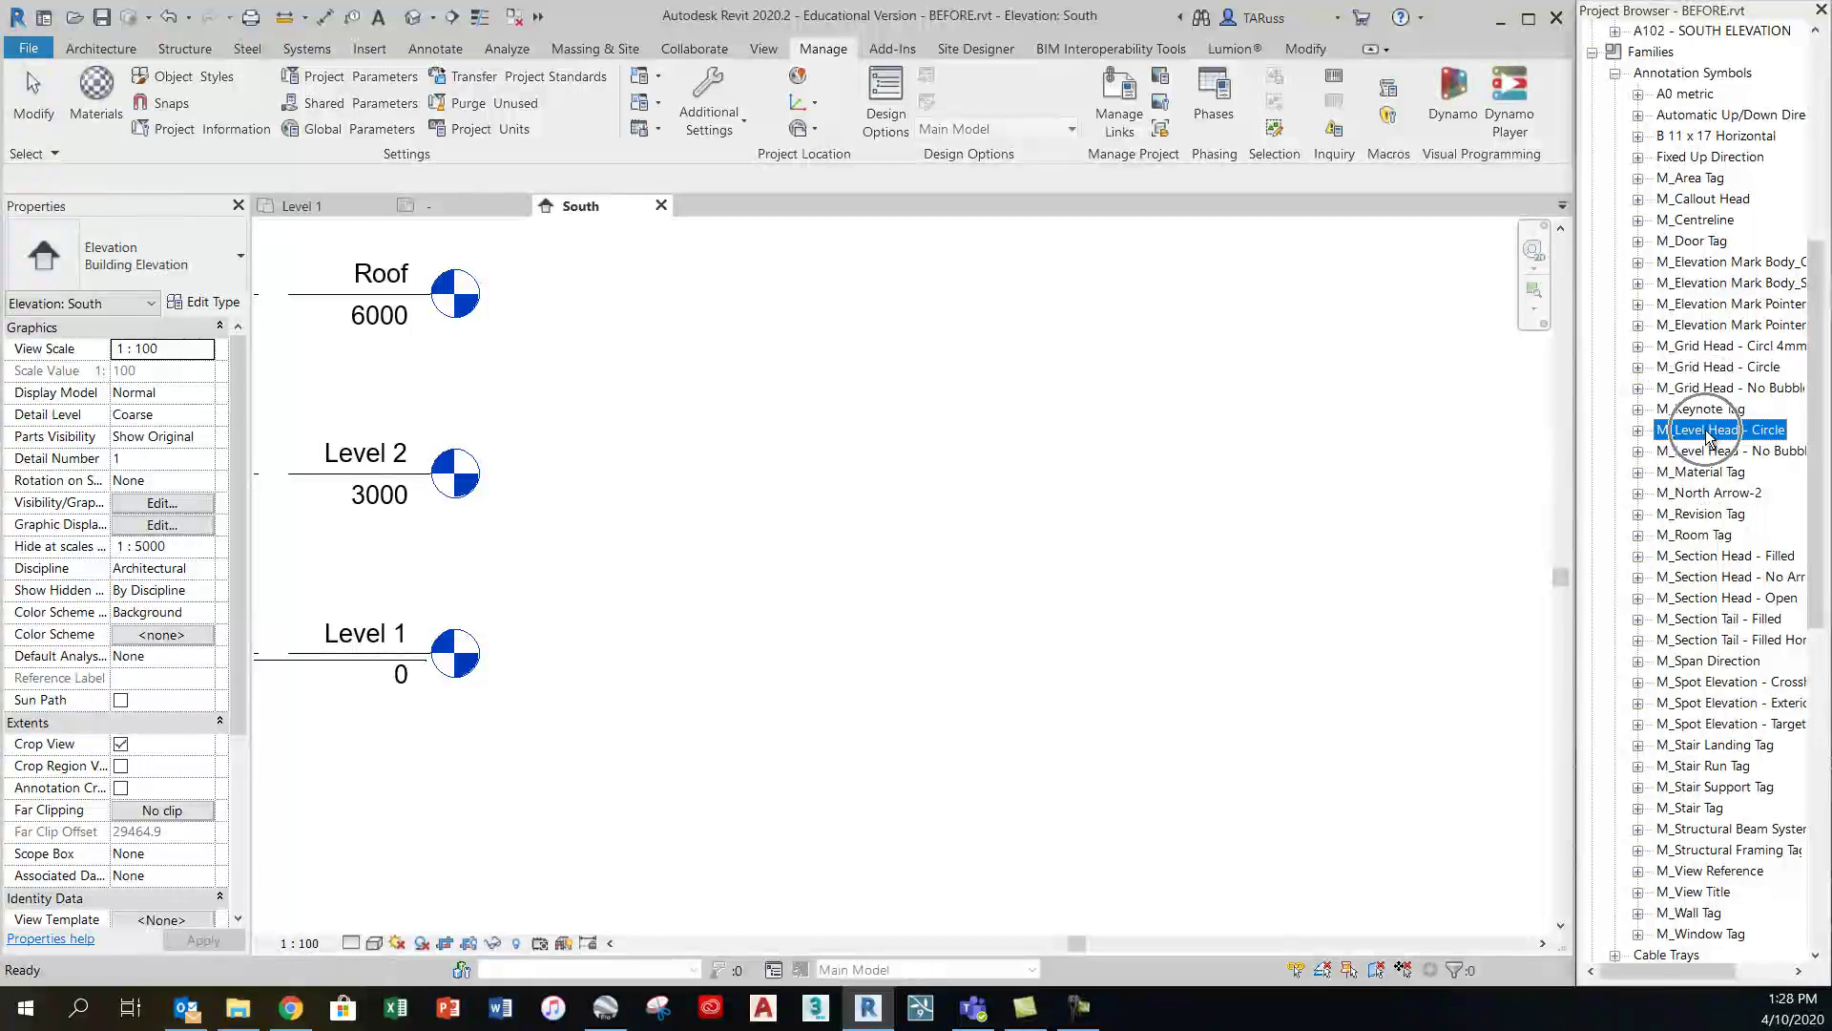
right_click(1708, 437)
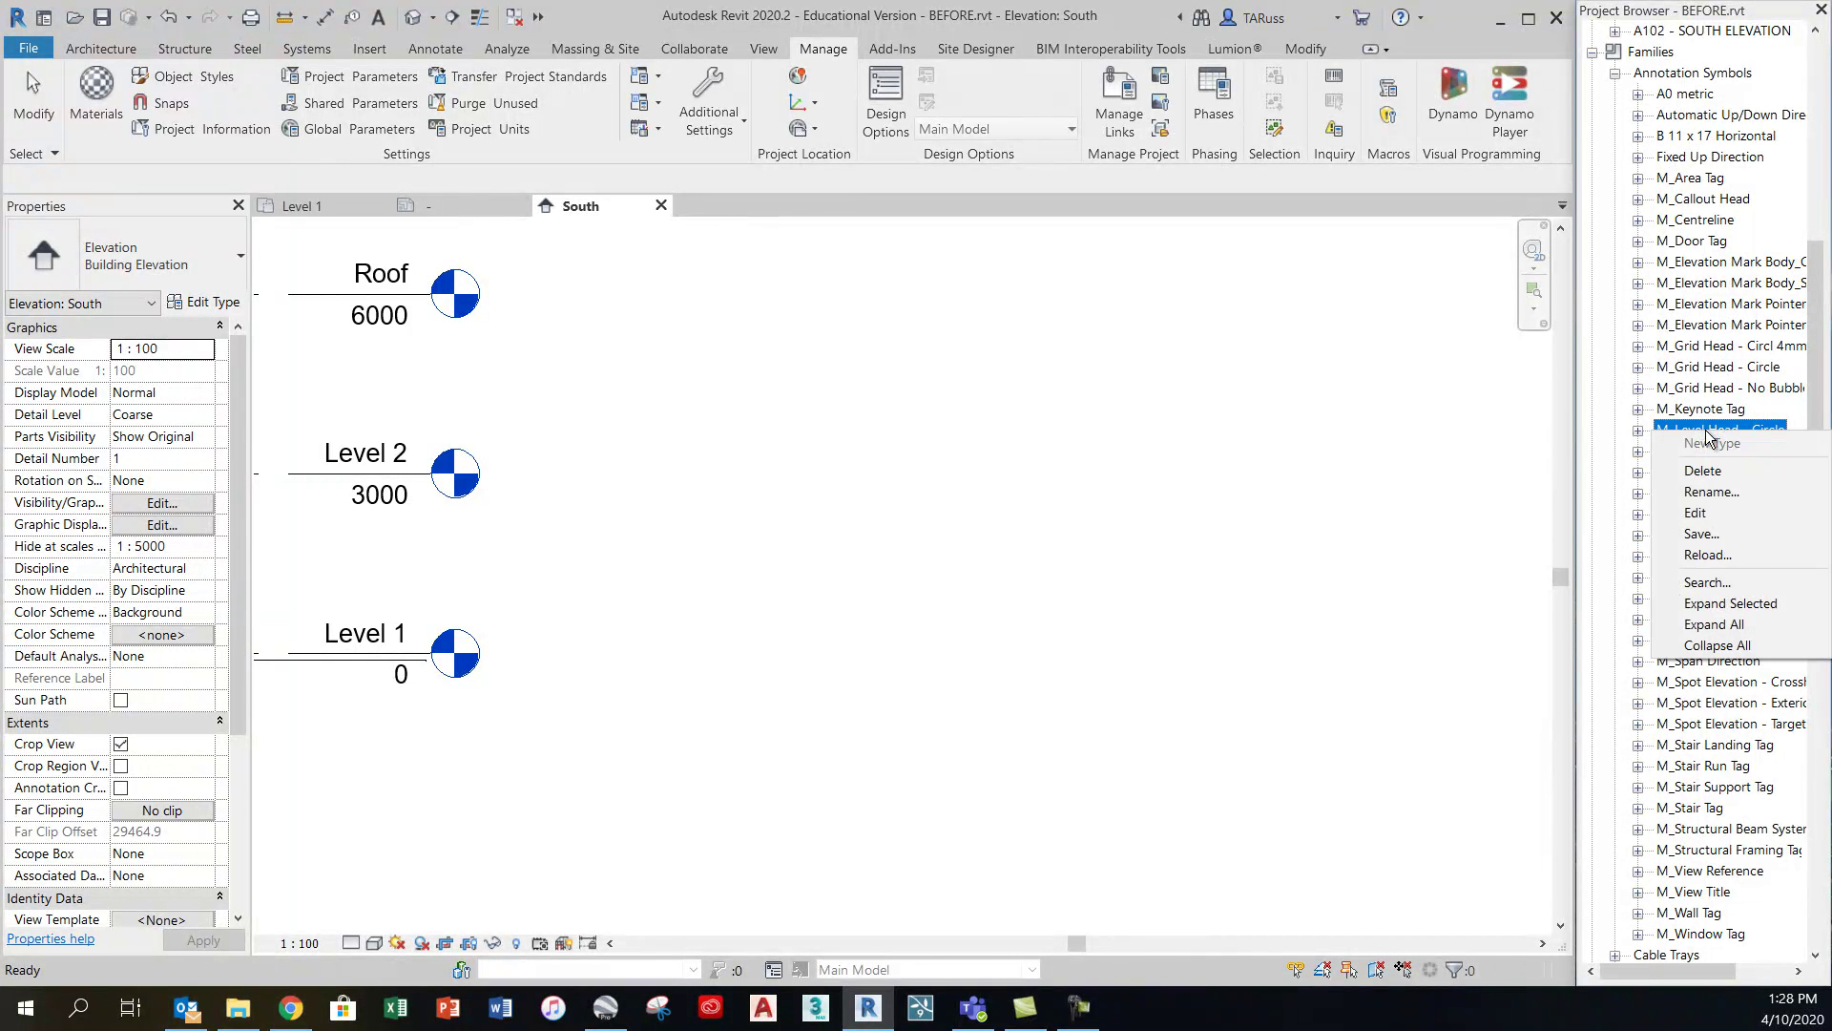
click(1722, 513)
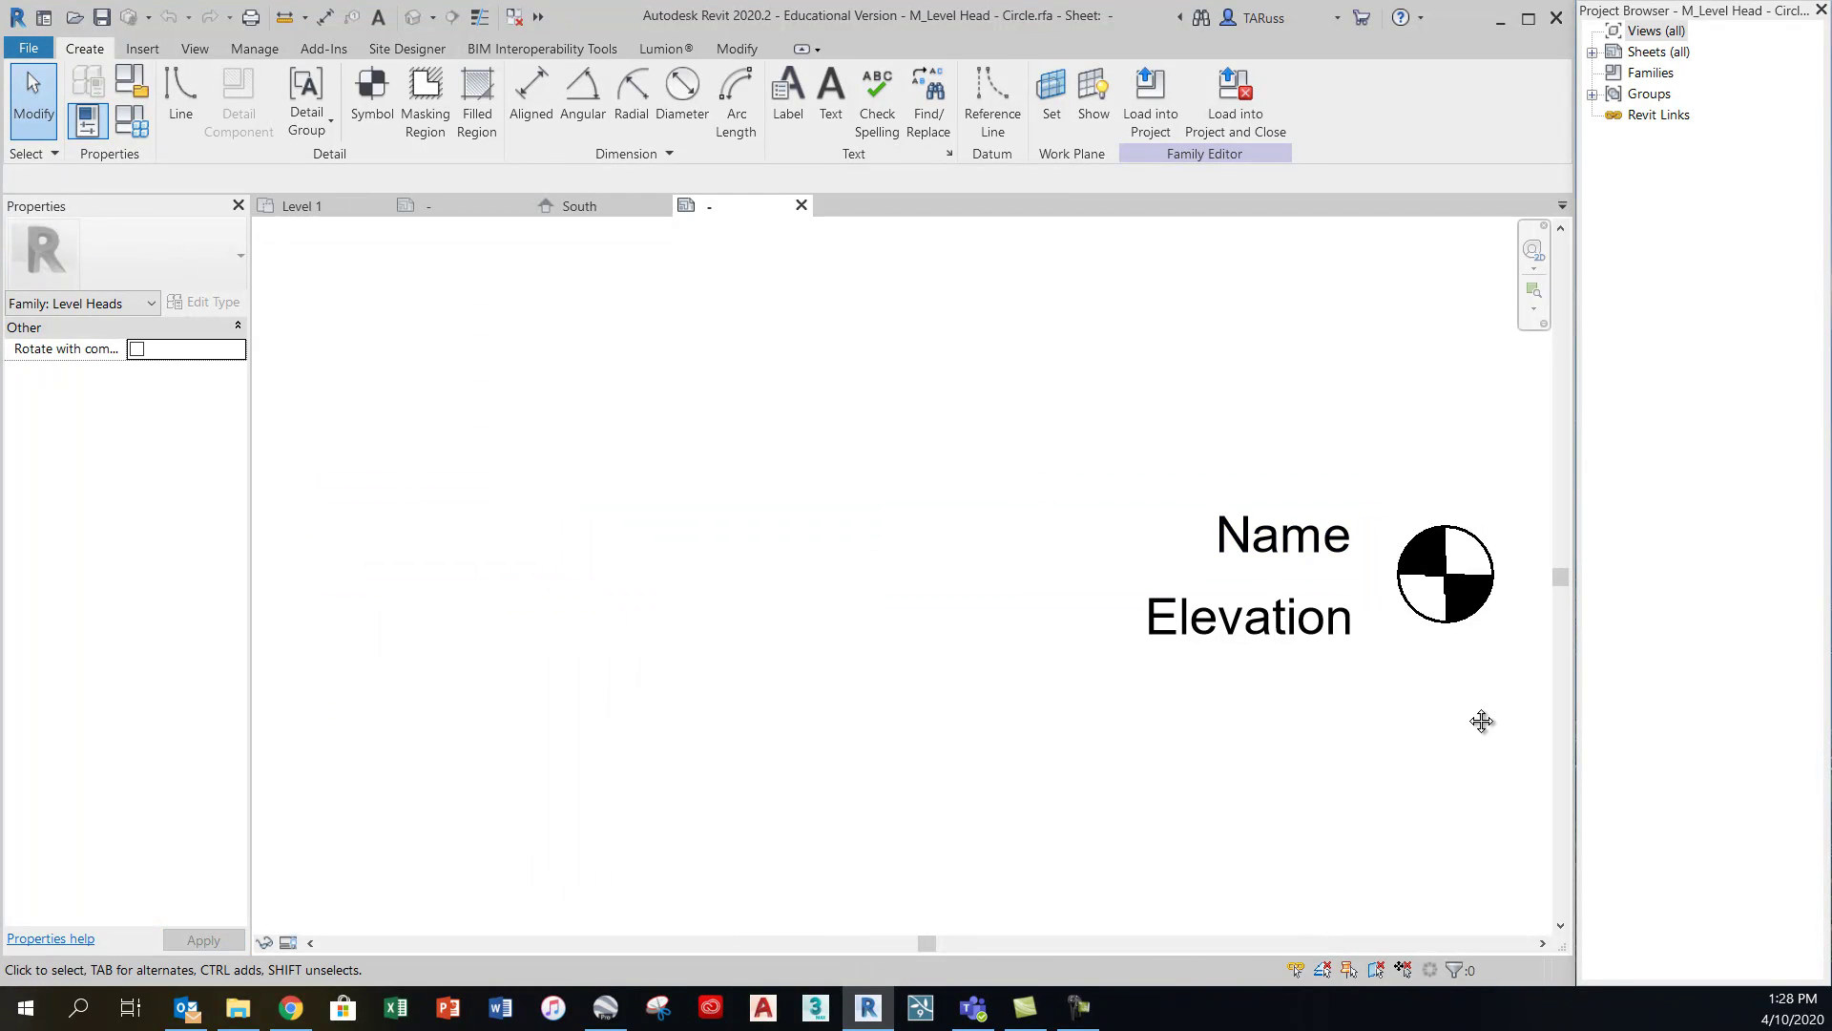
Turn on Thin Lines to display the level head symbol's circle and filled quadrants with fine outlines
scroll(1336, 573, up, 4)
scroll(1341, 574, up, 1)
middle_drag(1340, 573, 1156, 541)
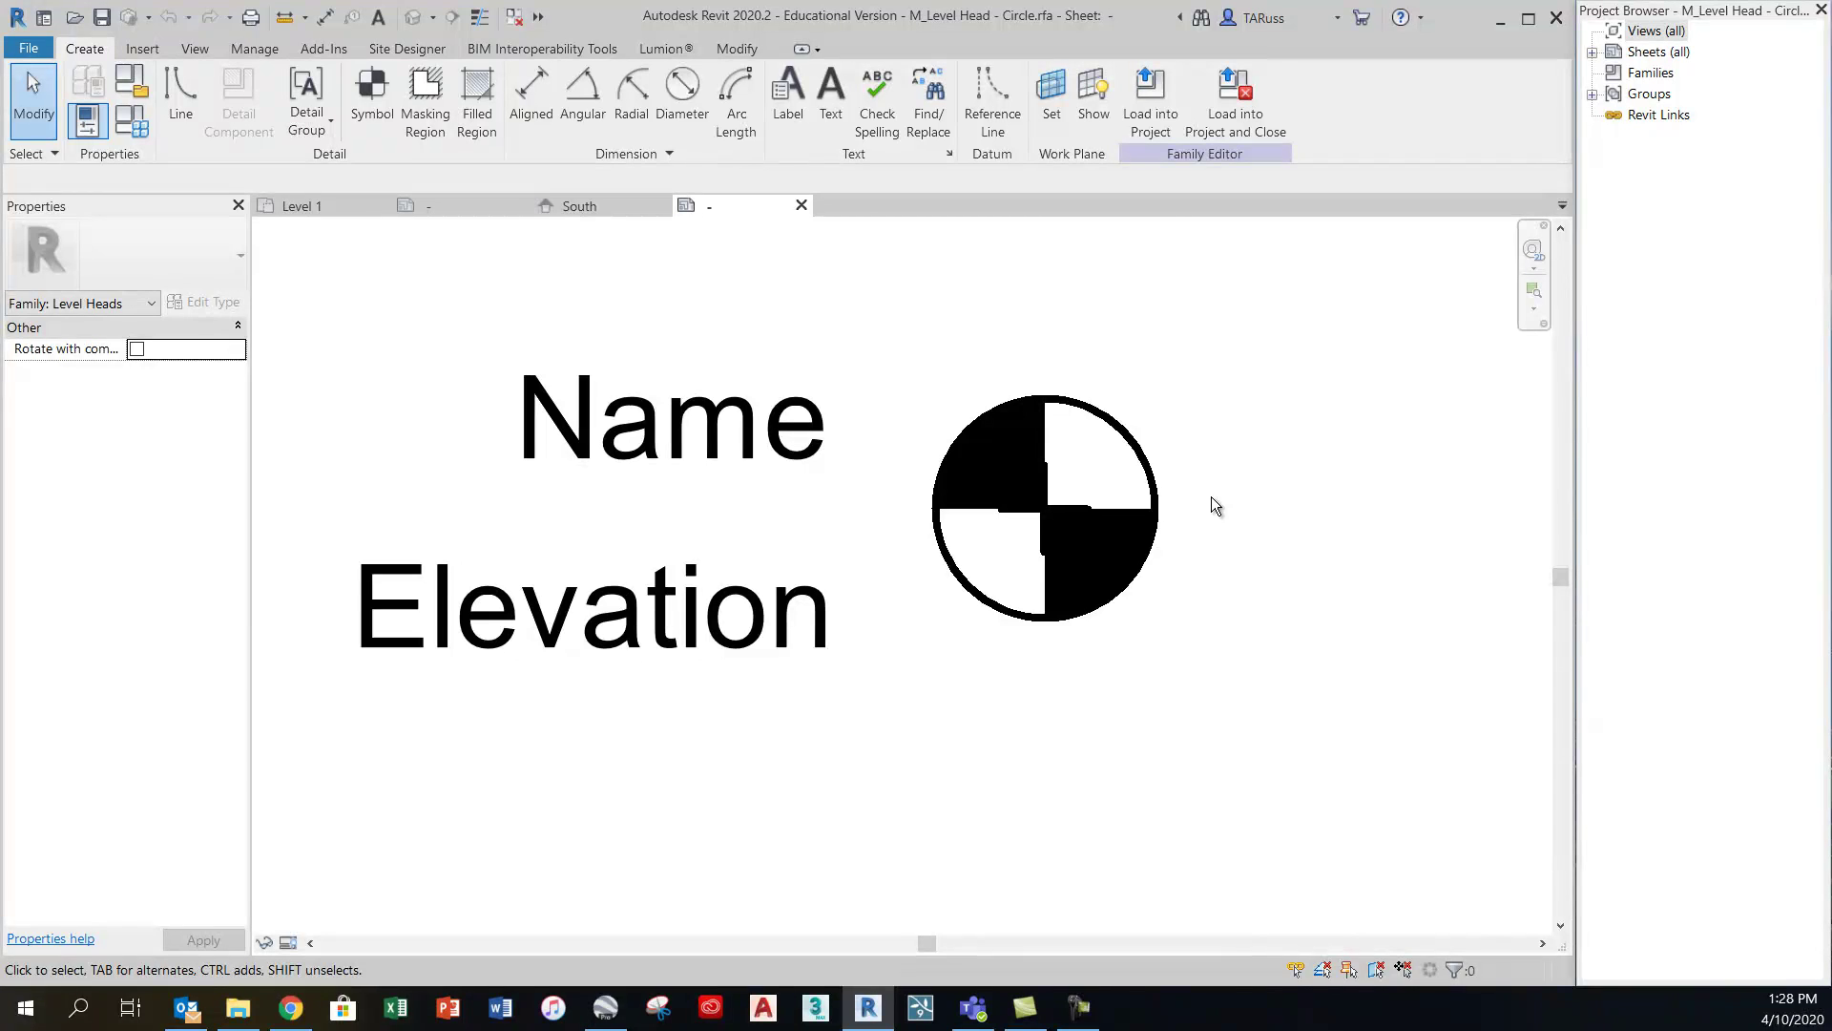
key(t)
key(l)
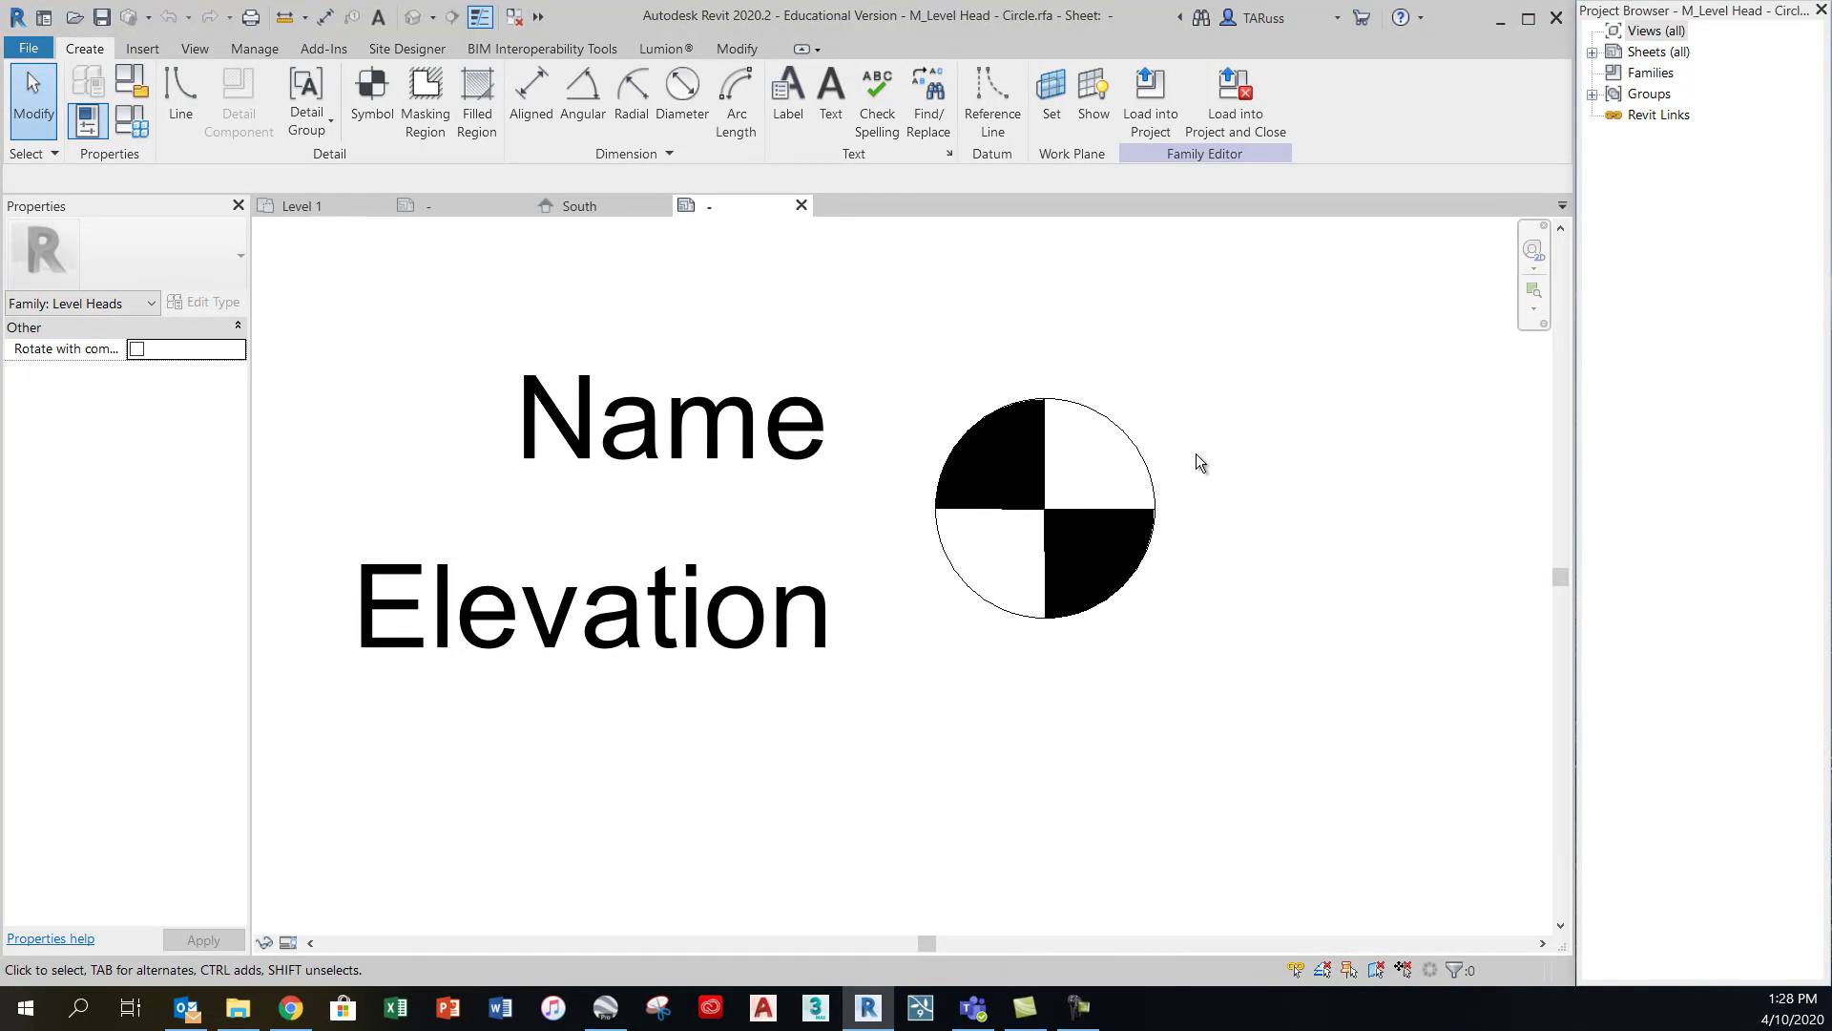
Set the level head circle's radius to 2.5 mm, removing the constraints that conflict with the new size
click(1149, 467)
middle_drag(1344, 562, 1274, 566)
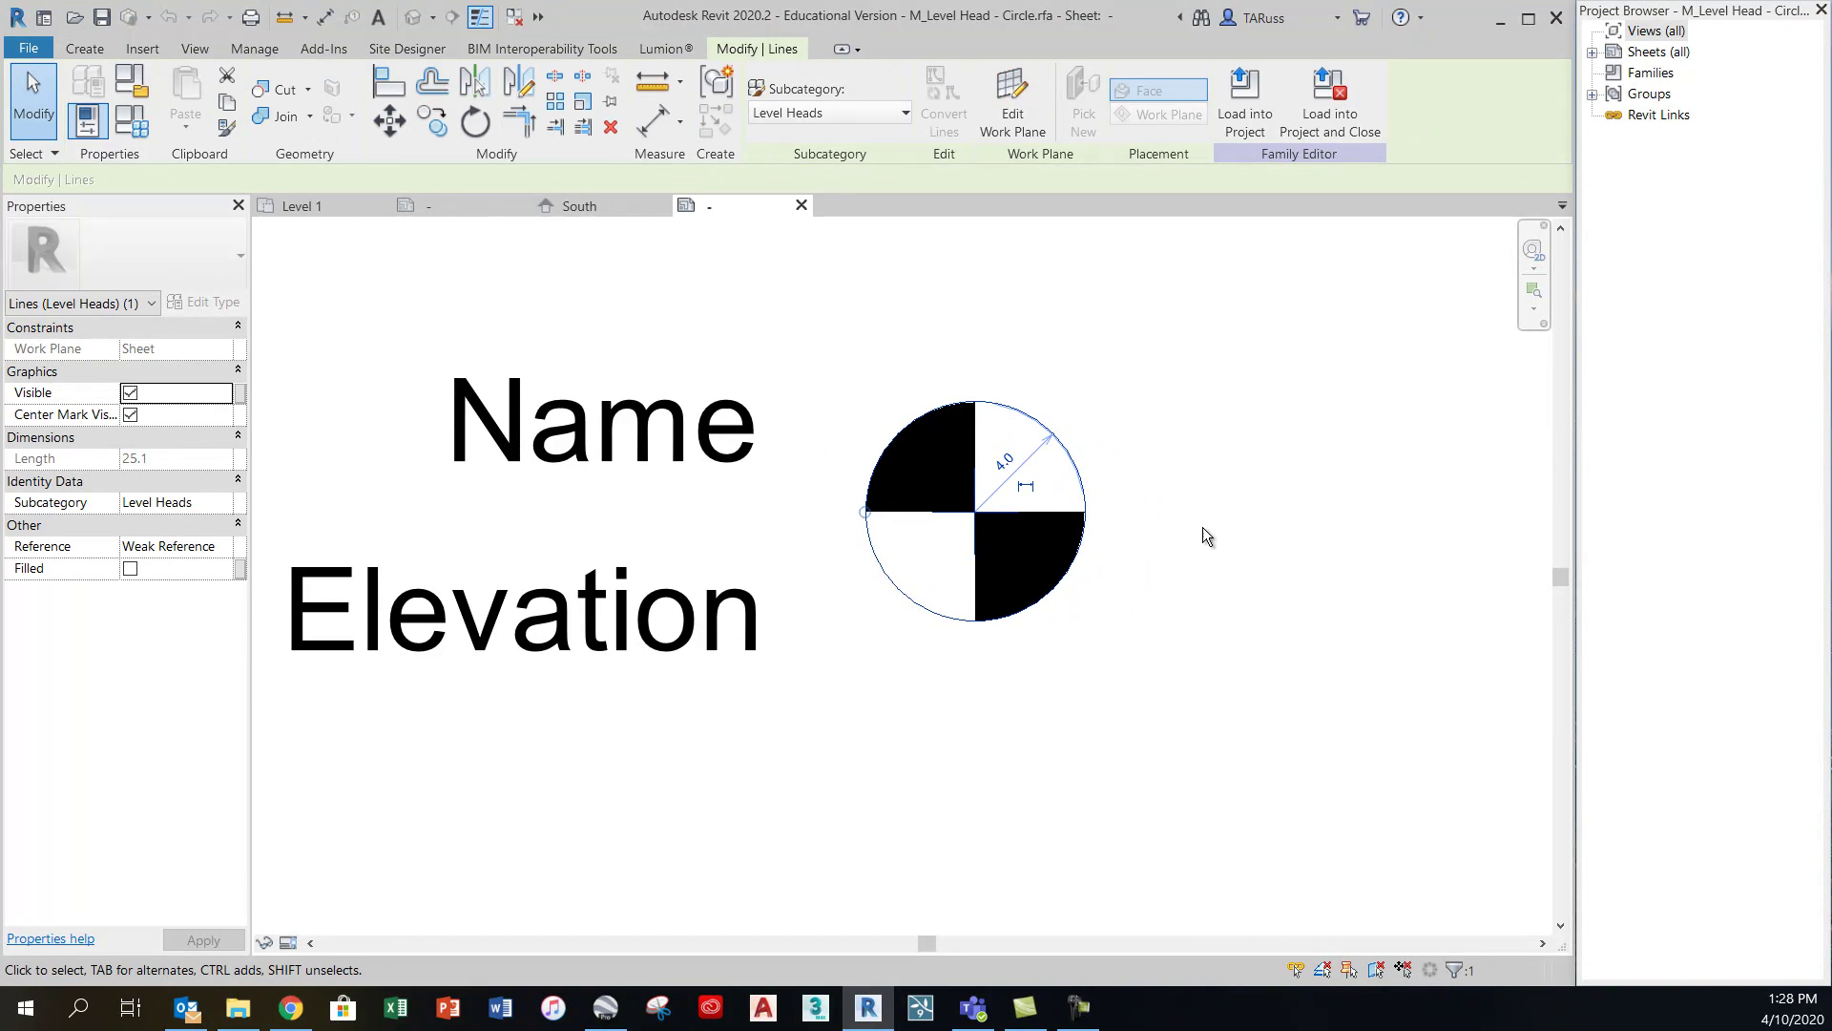
scroll(1182, 484, up, 2)
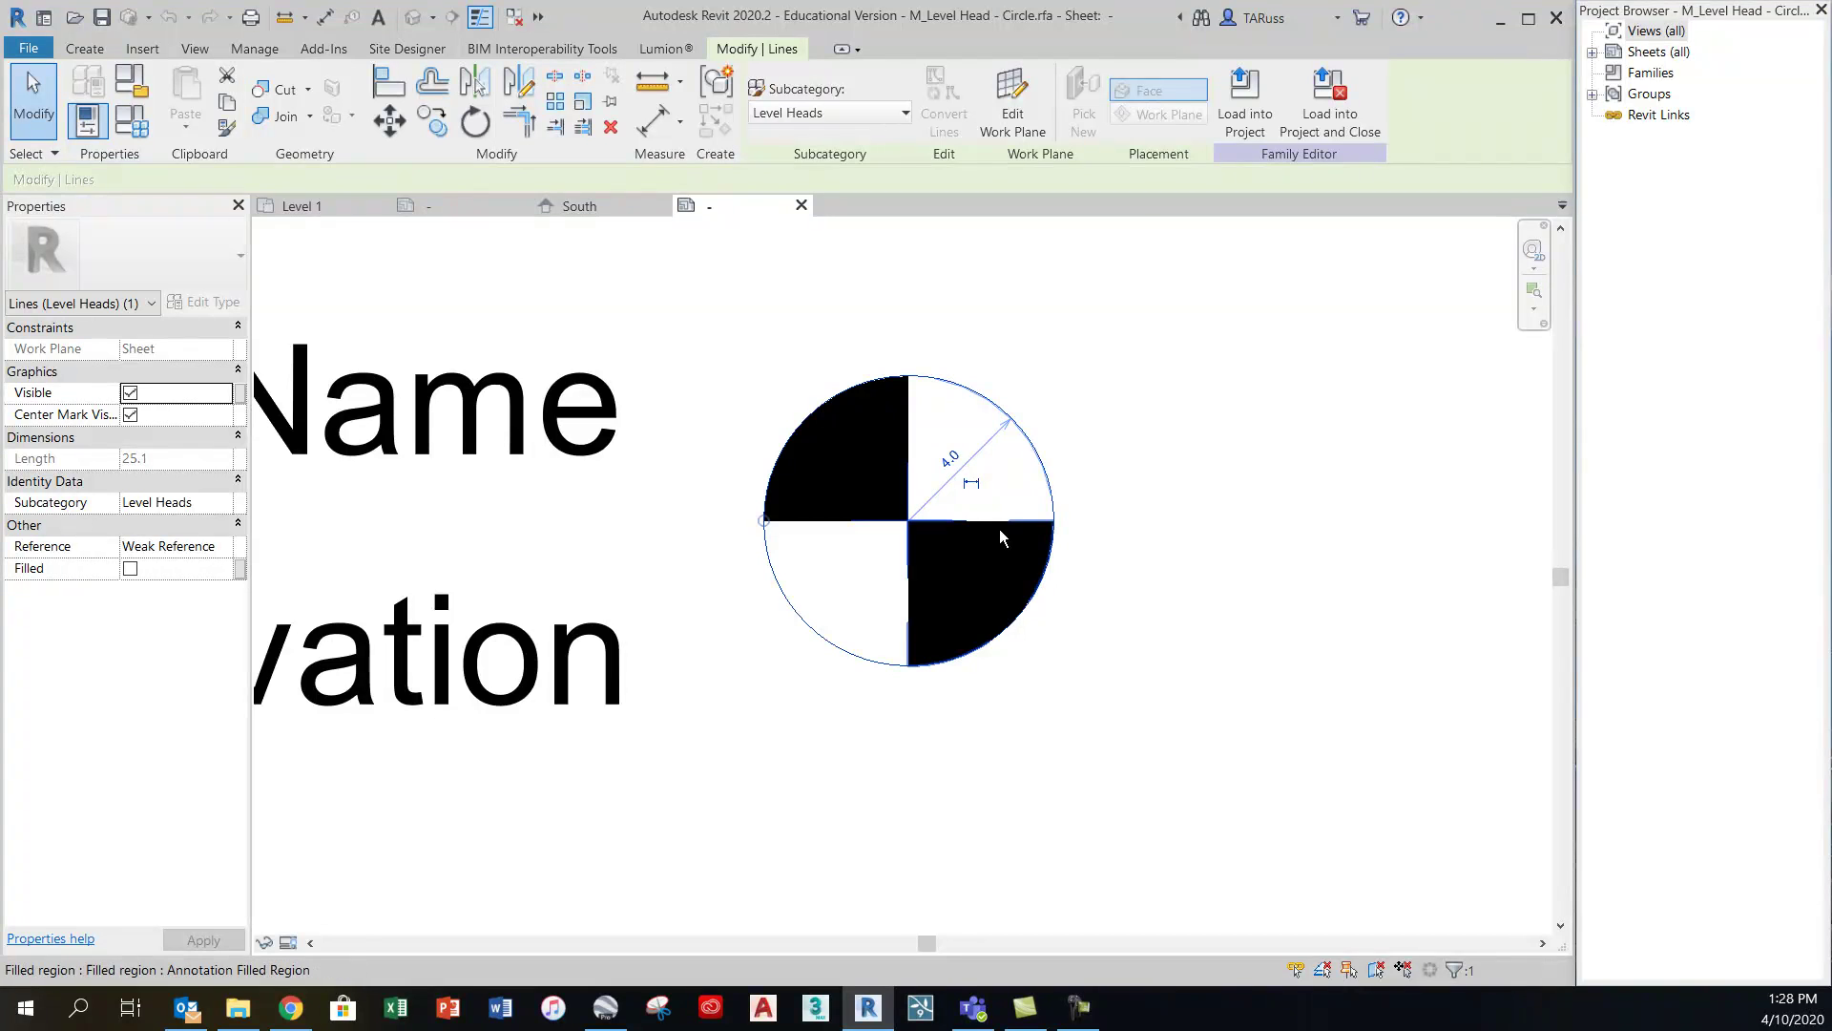
click(947, 464)
text(2.5)
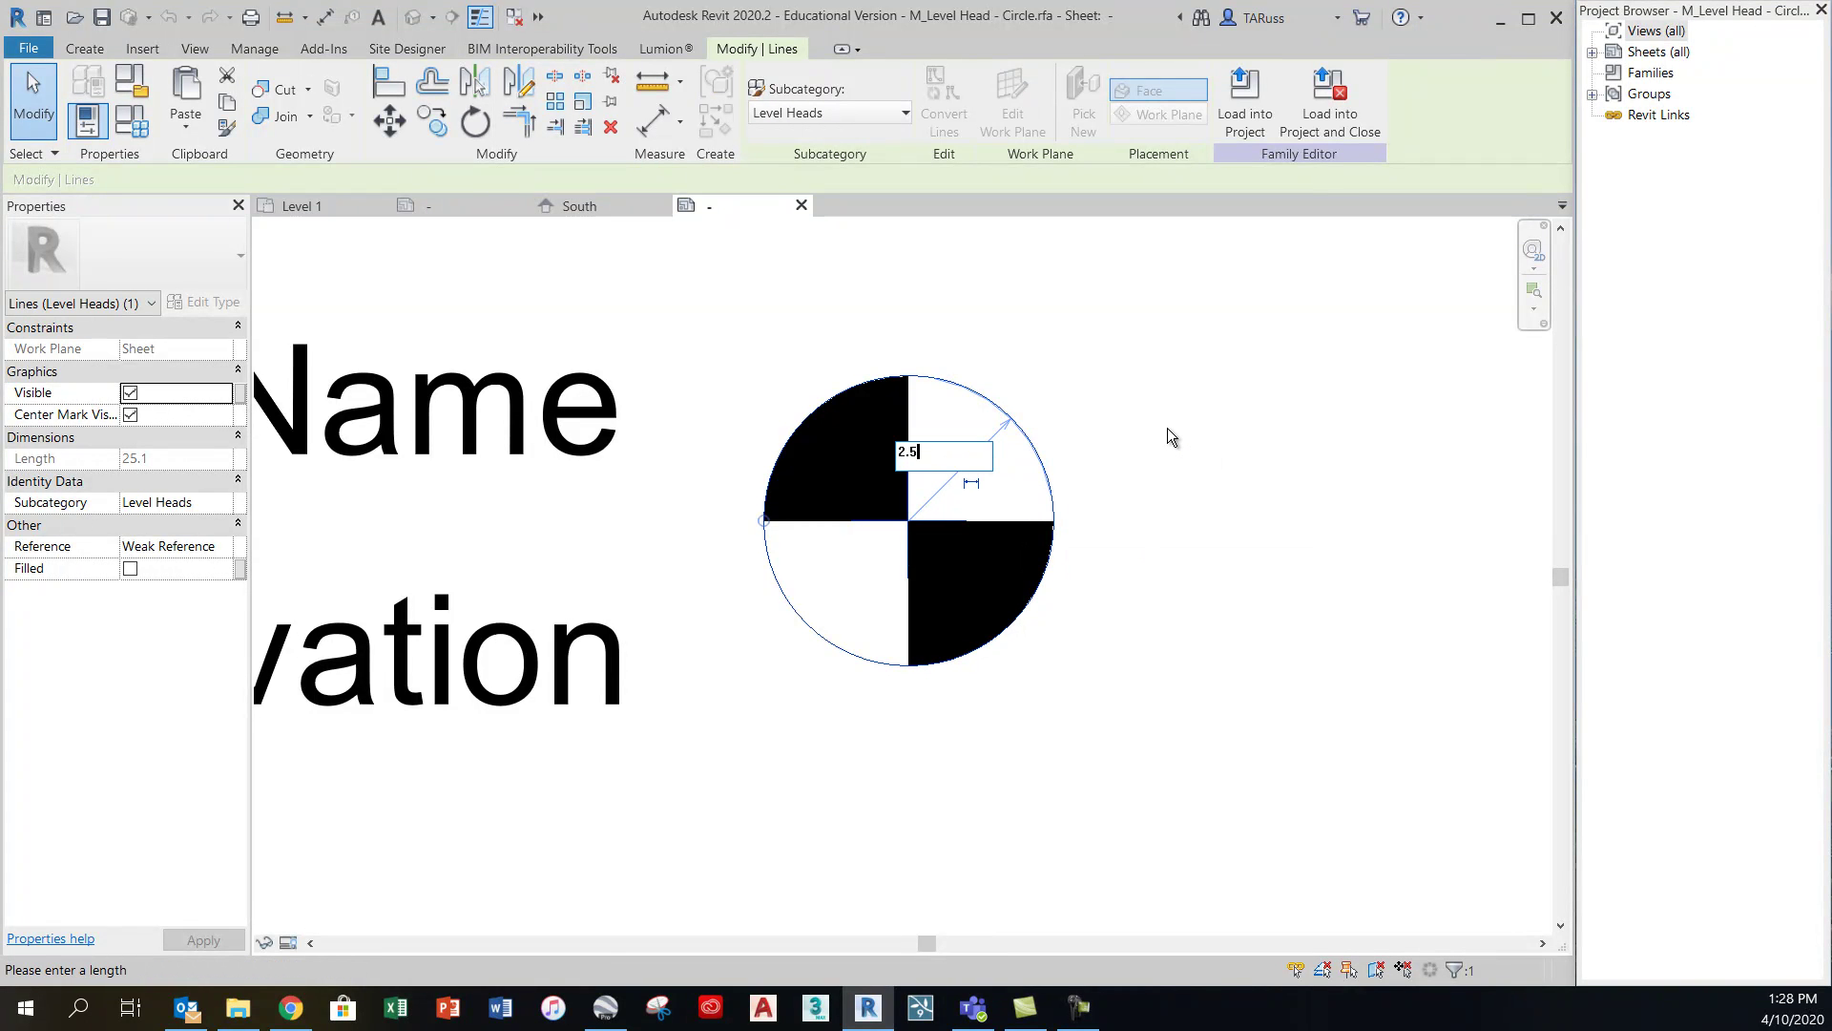
key(Return)
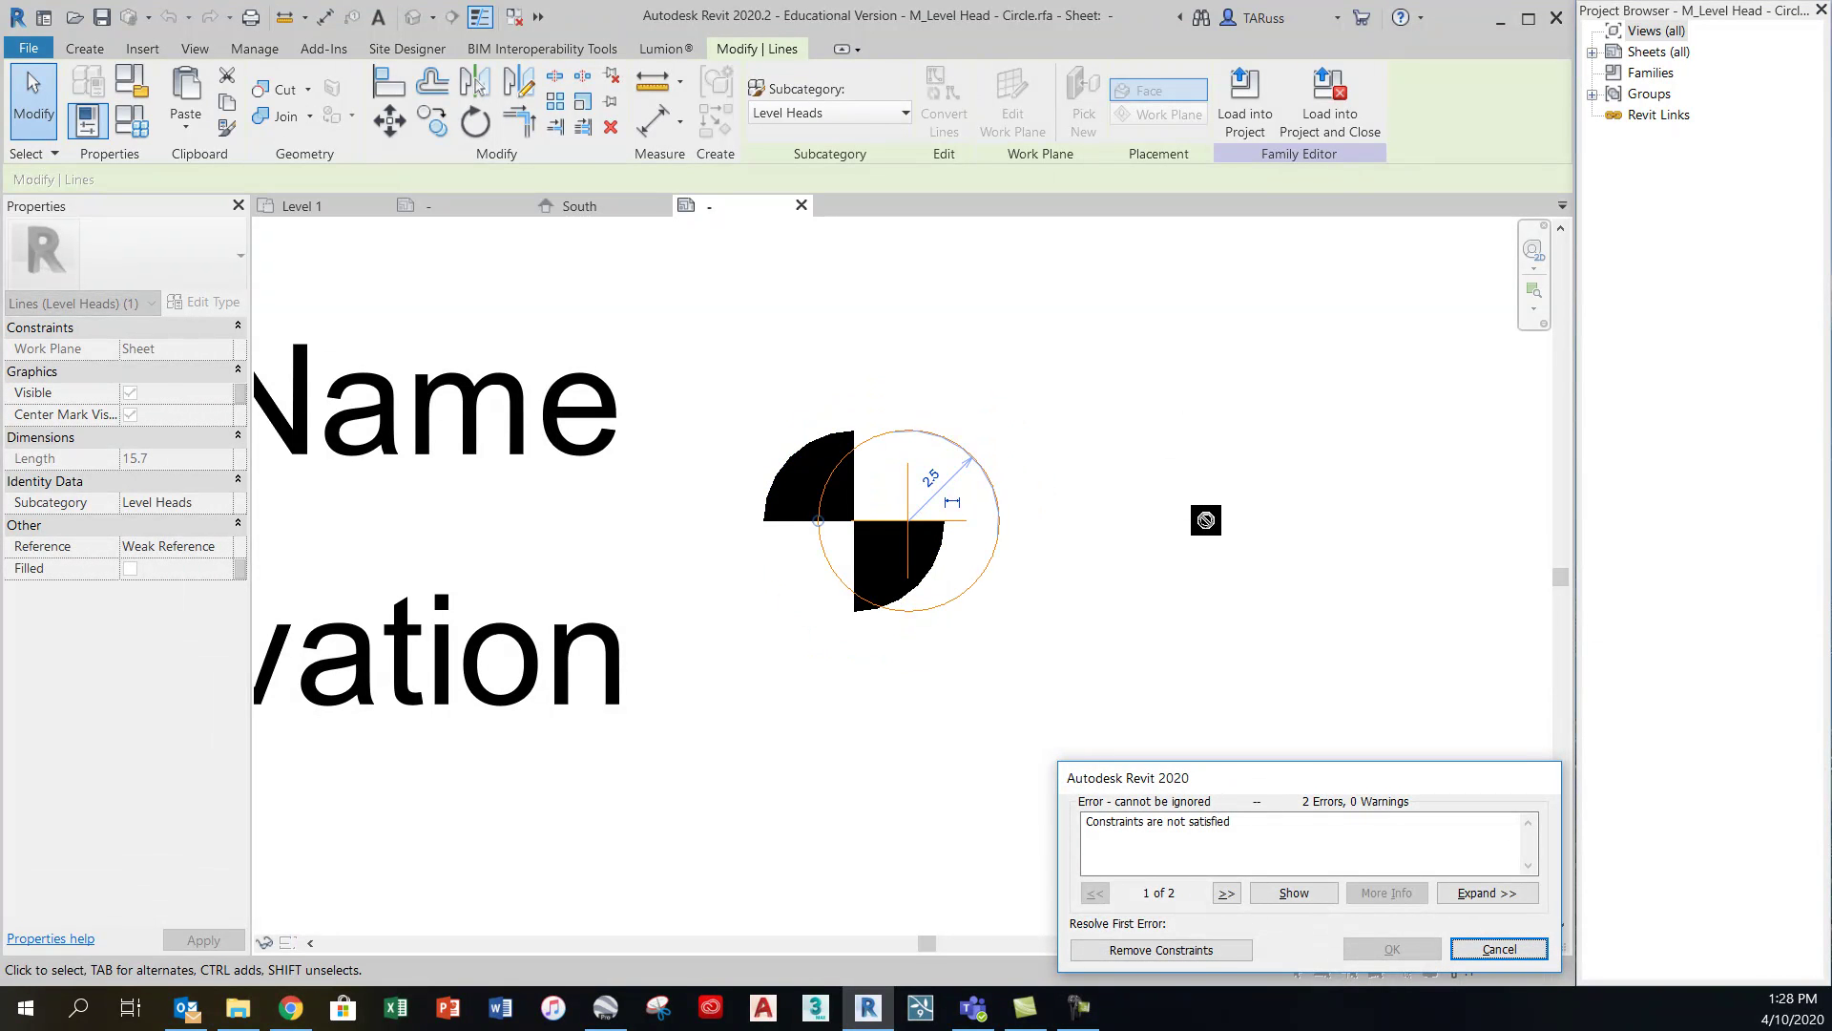
drag(1320, 784, 1305, 434)
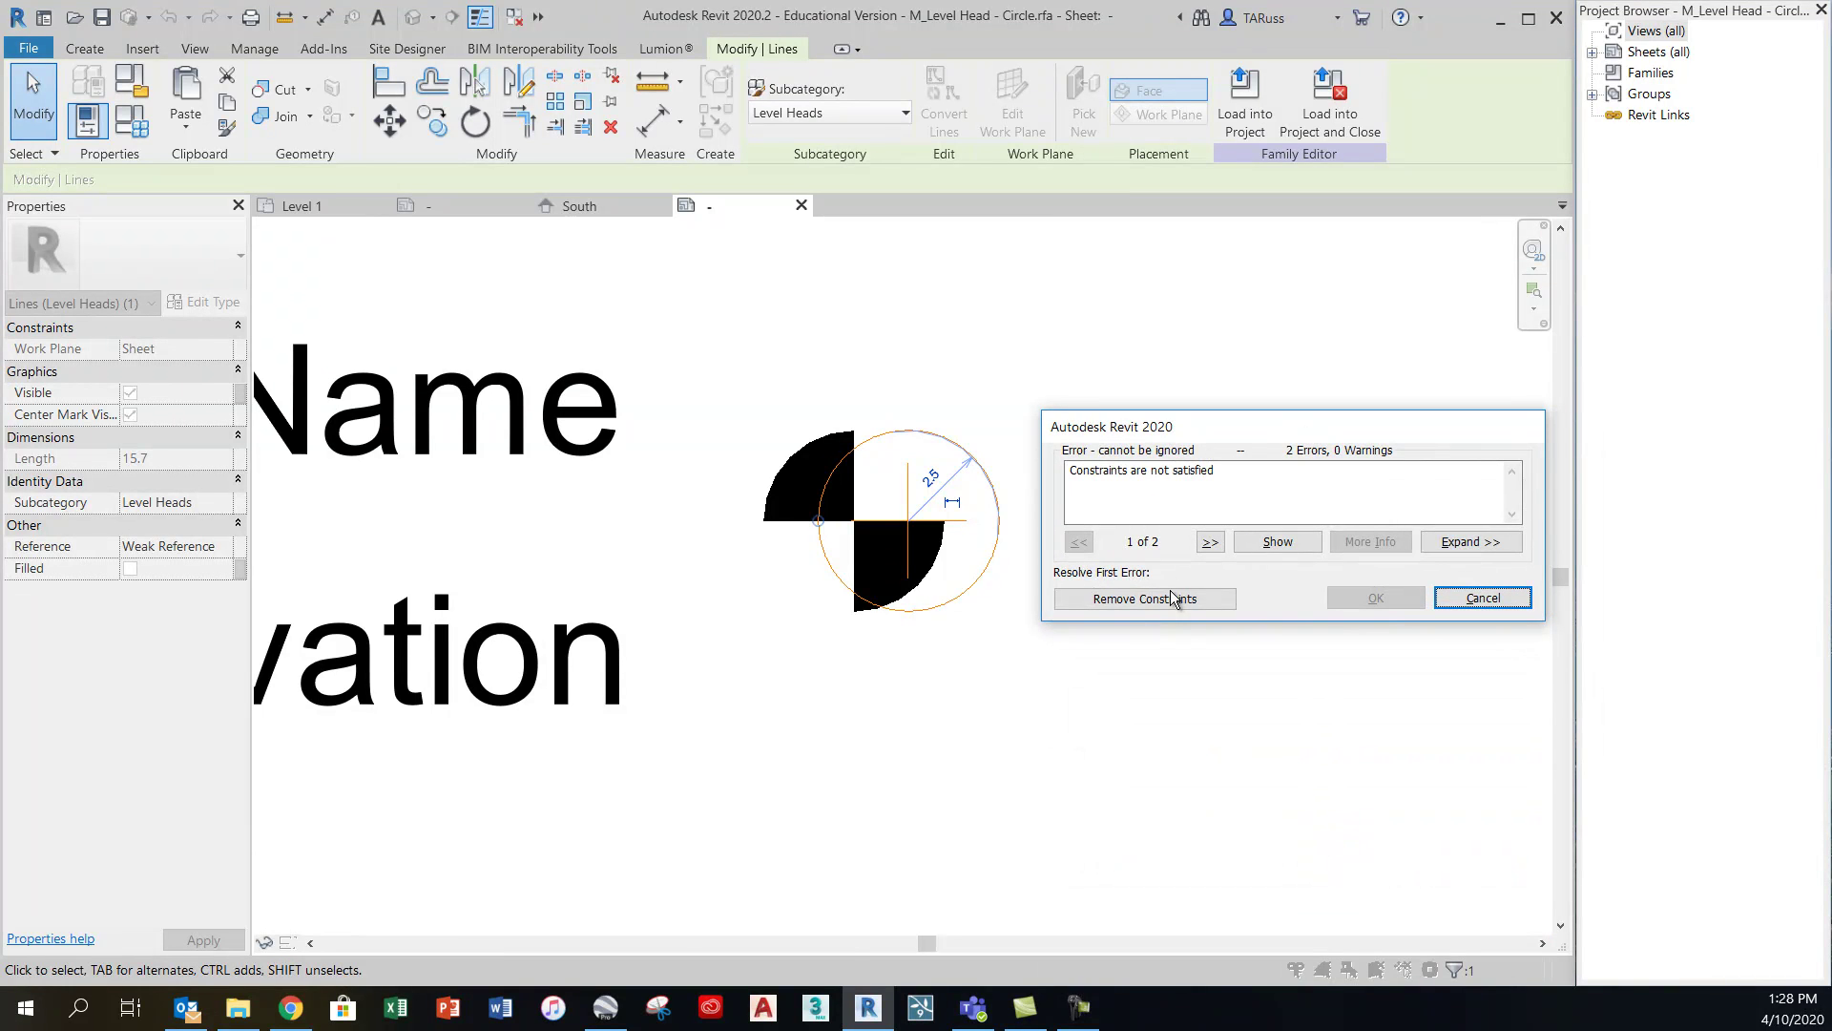
click(1129, 600)
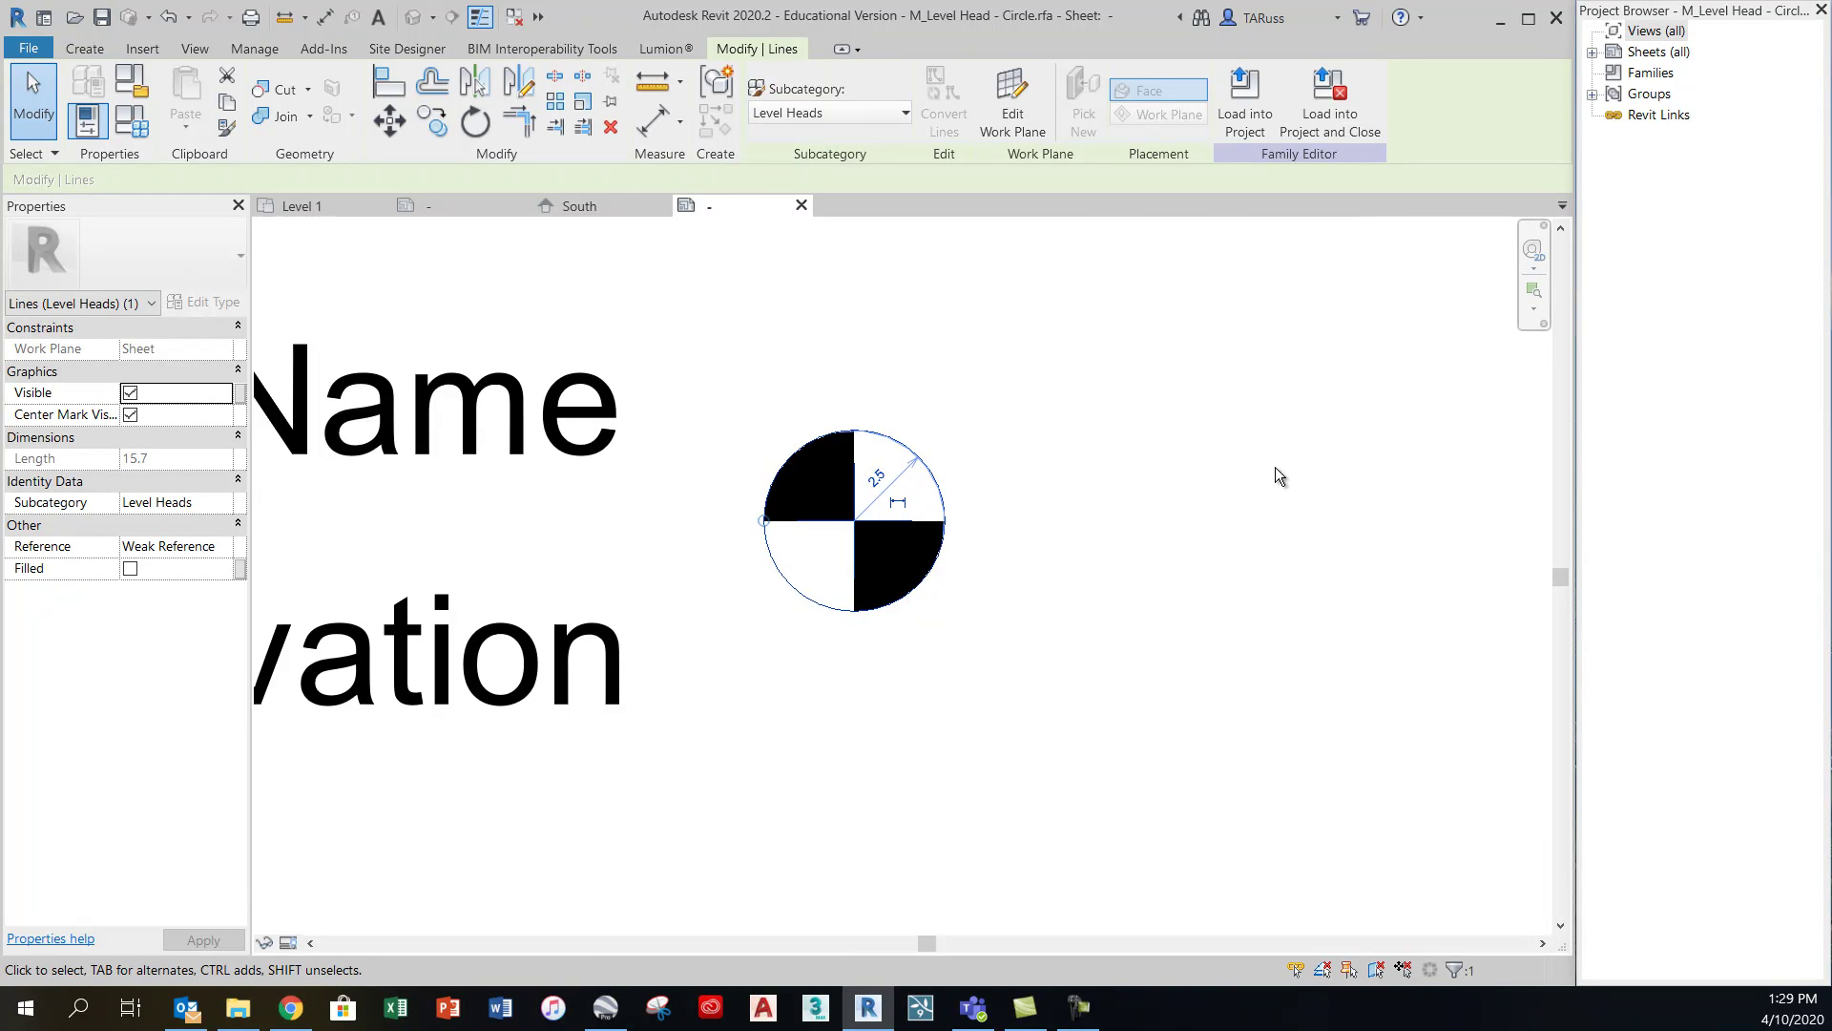
scroll(1258, 448, down, 3)
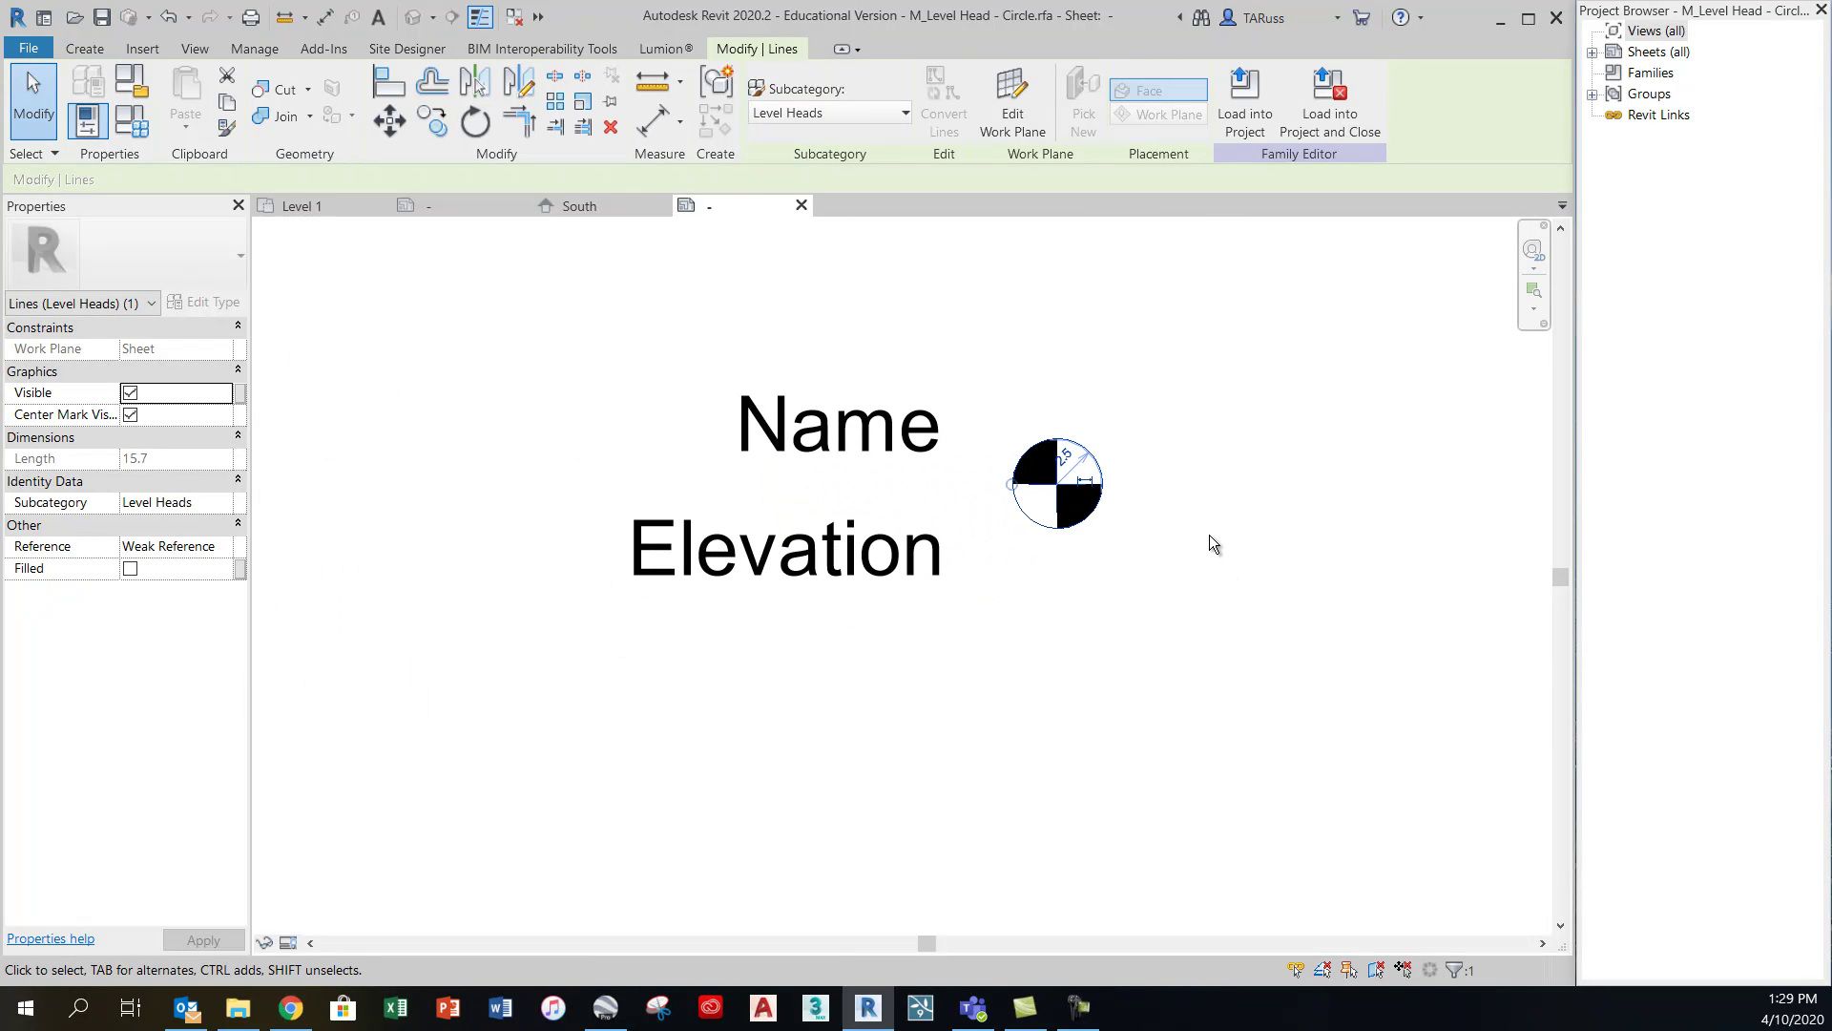
Duplicate the Name label's type in the level head family and name the new type 2mm
click(1317, 438)
scroll(1066, 478, up, 2)
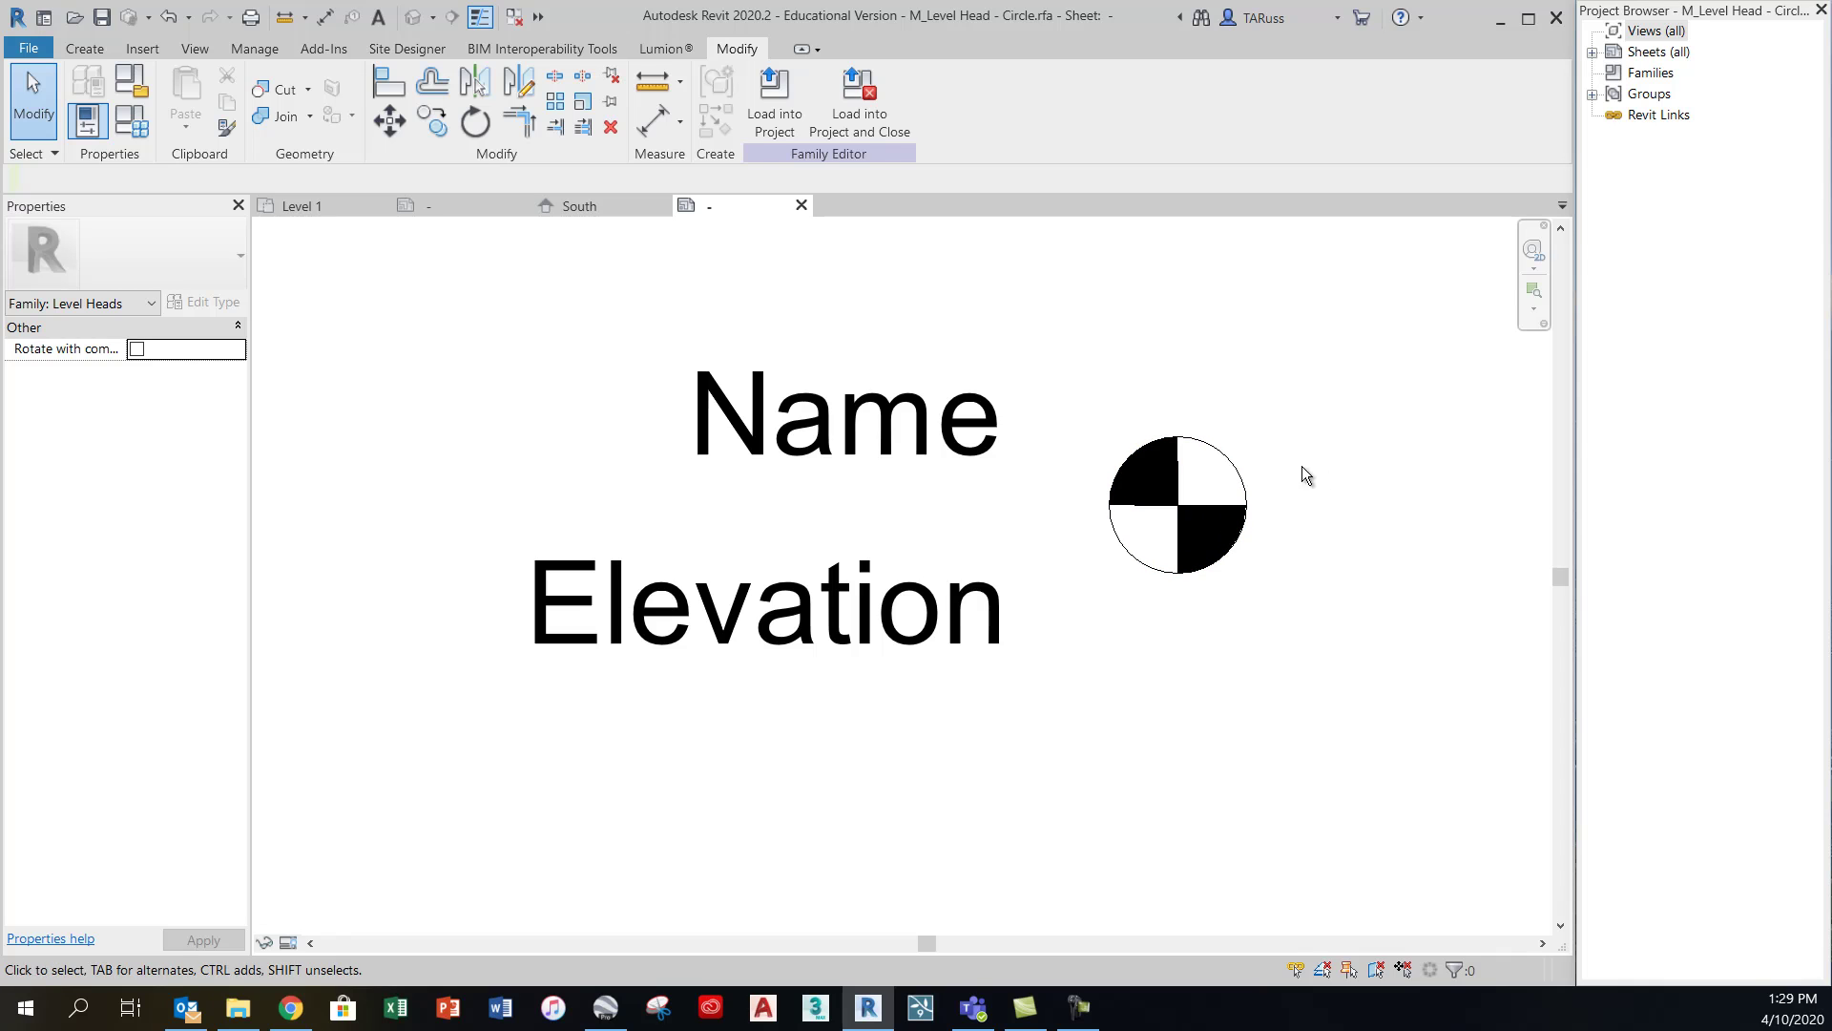
click(925, 437)
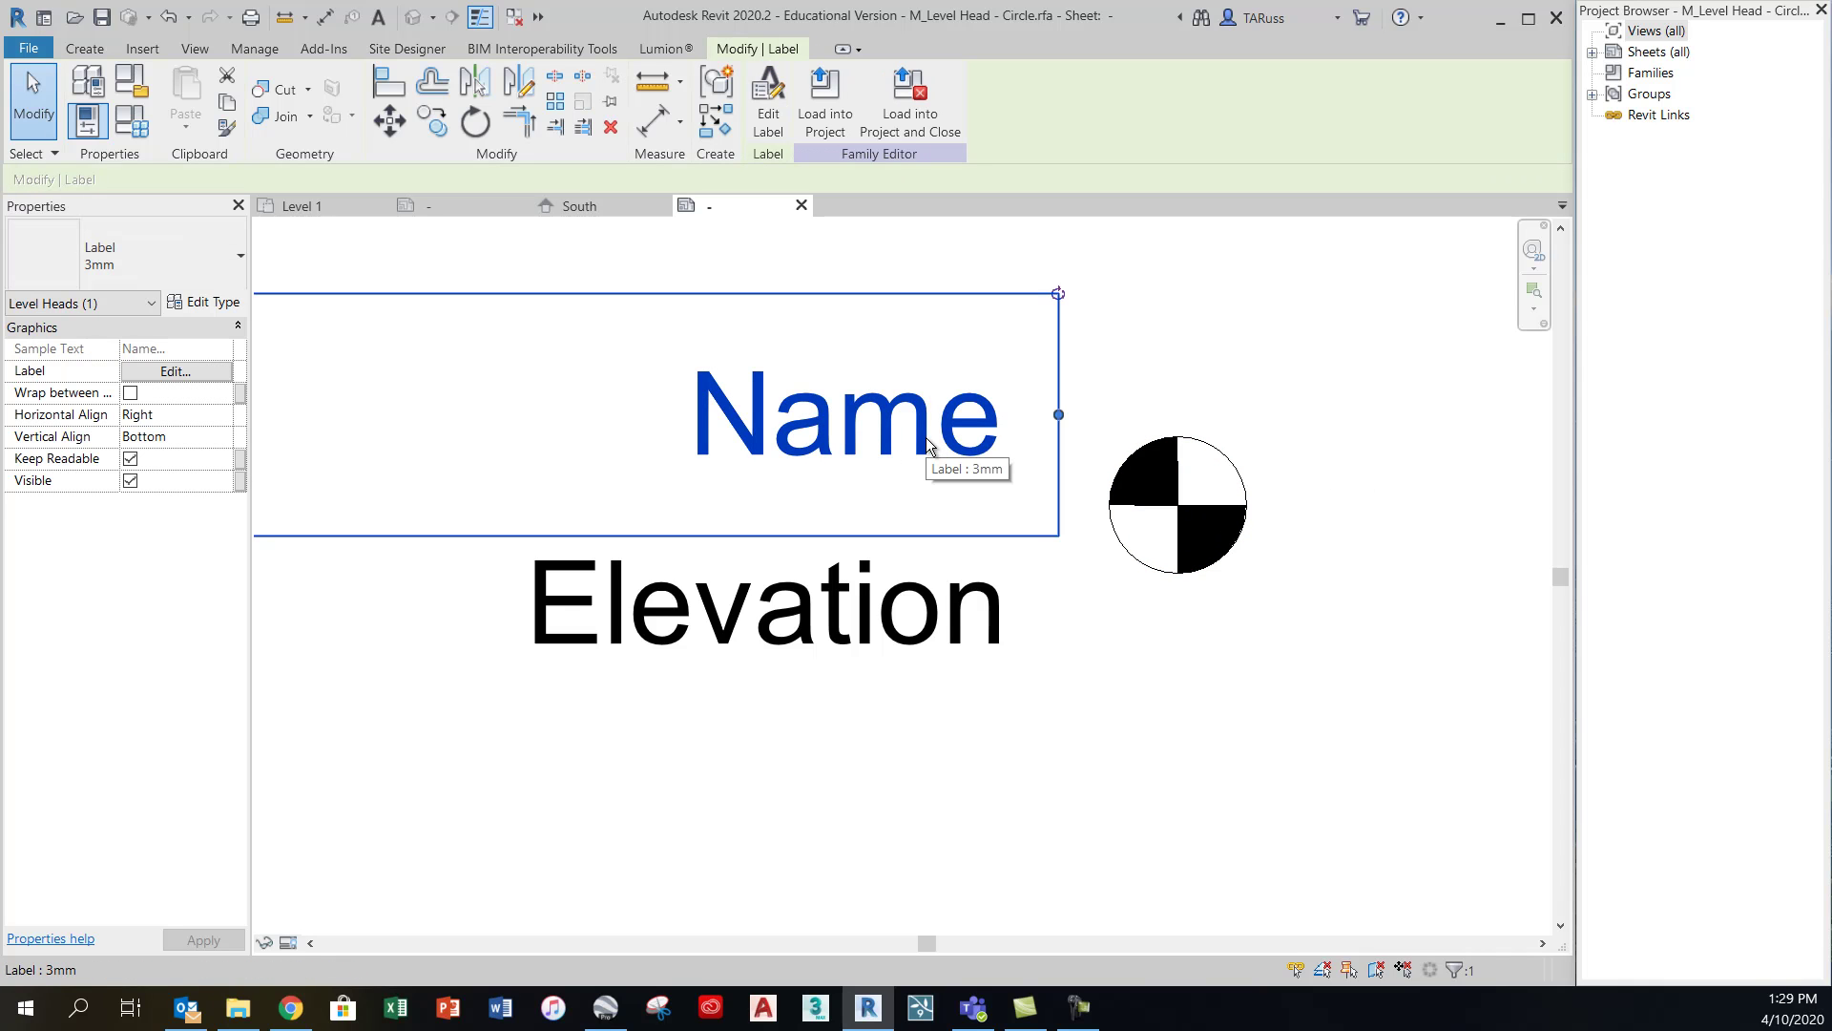
click(167, 271)
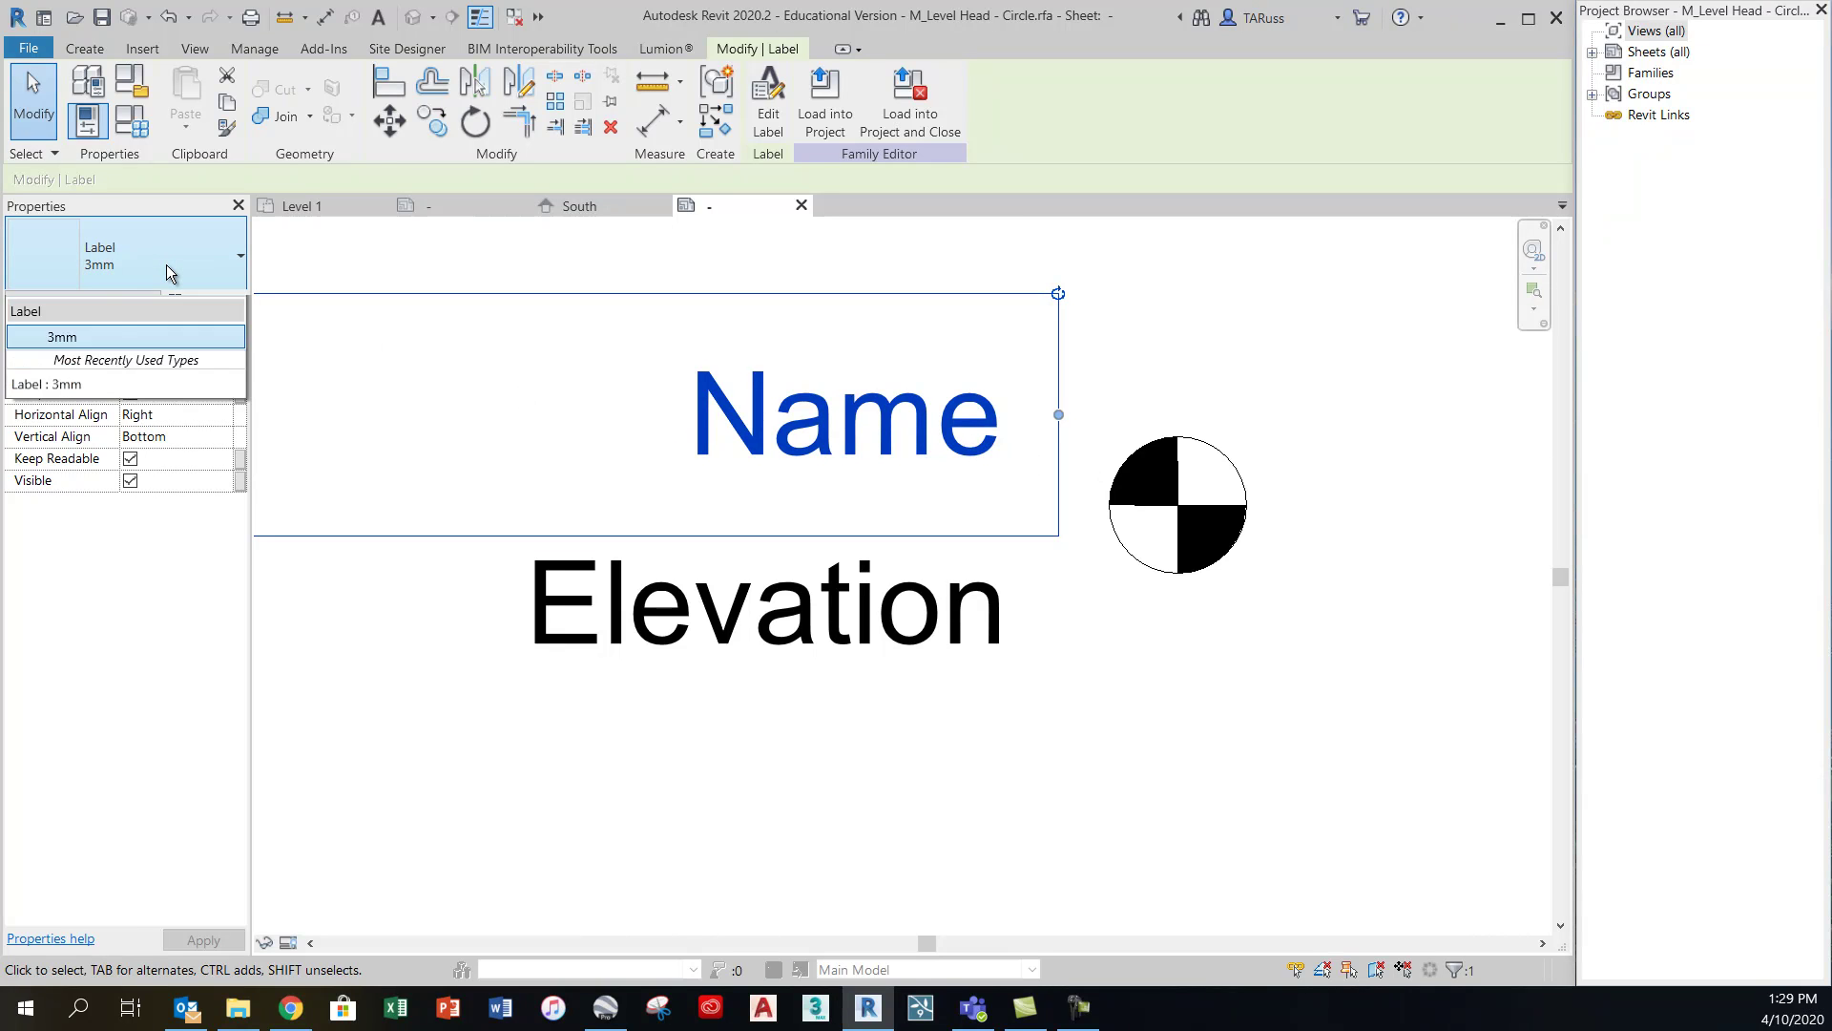
click(168, 269)
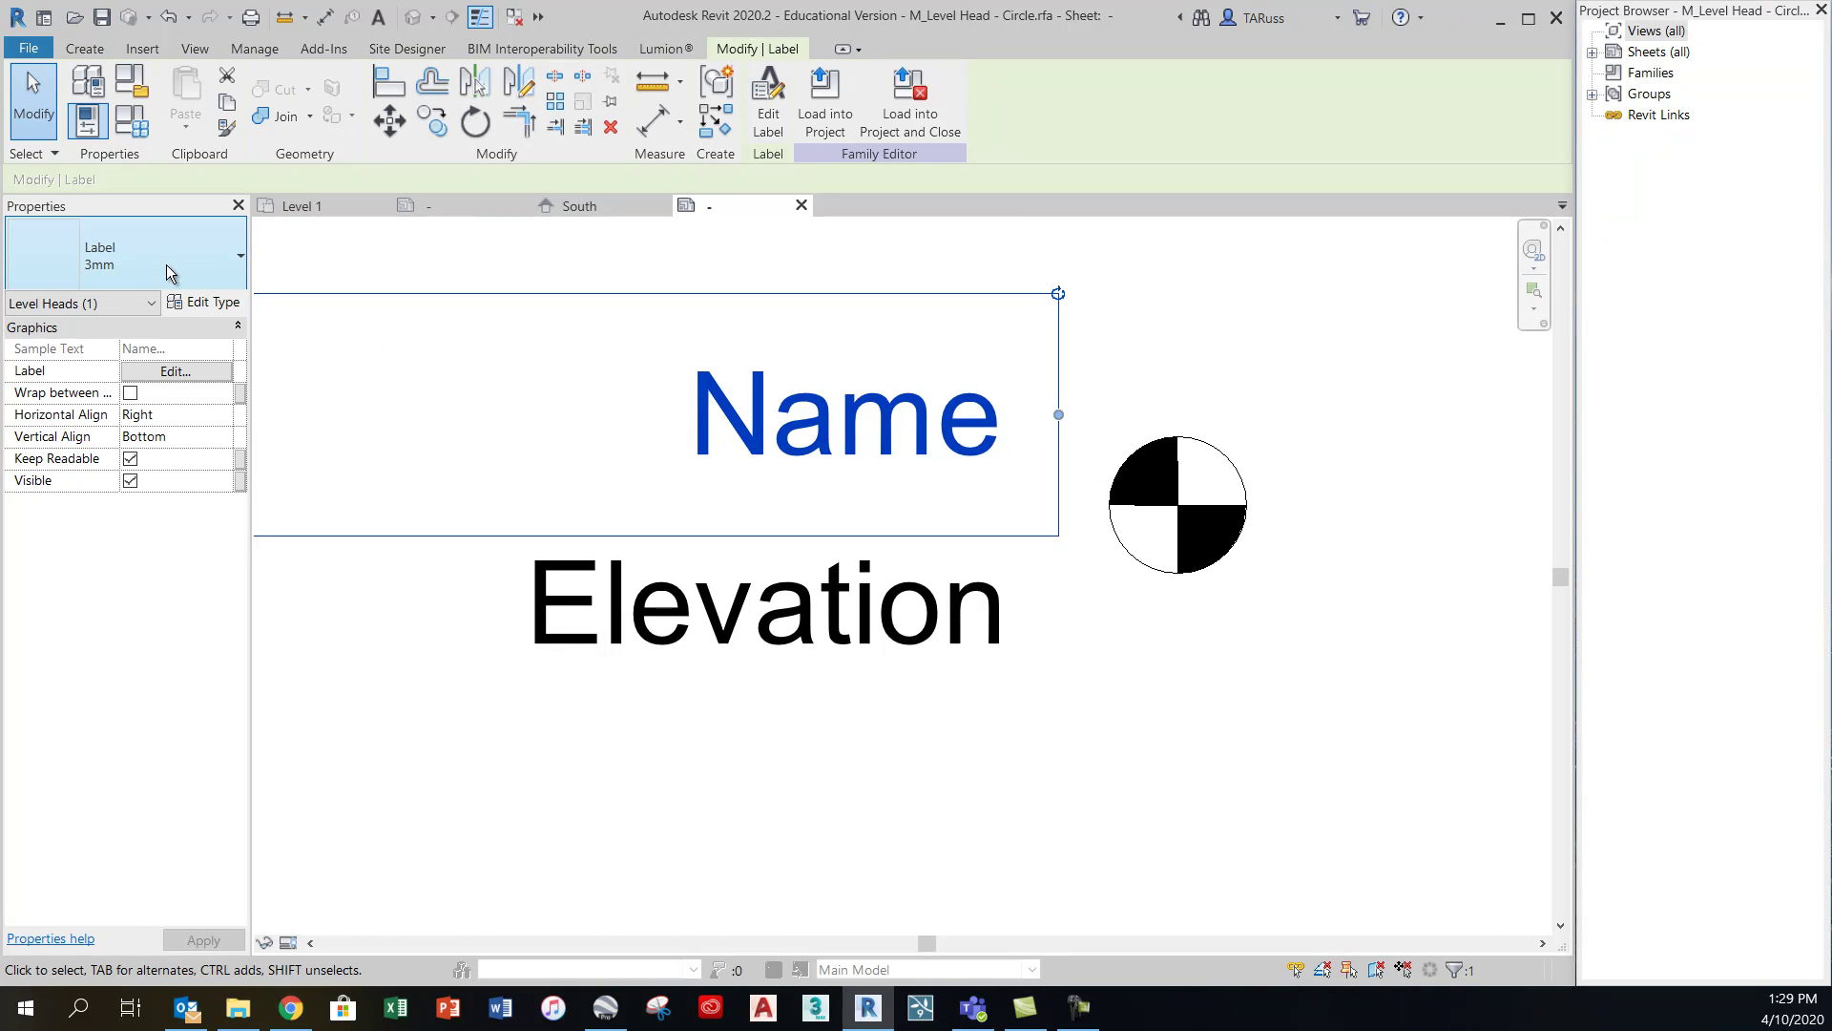
click(203, 304)
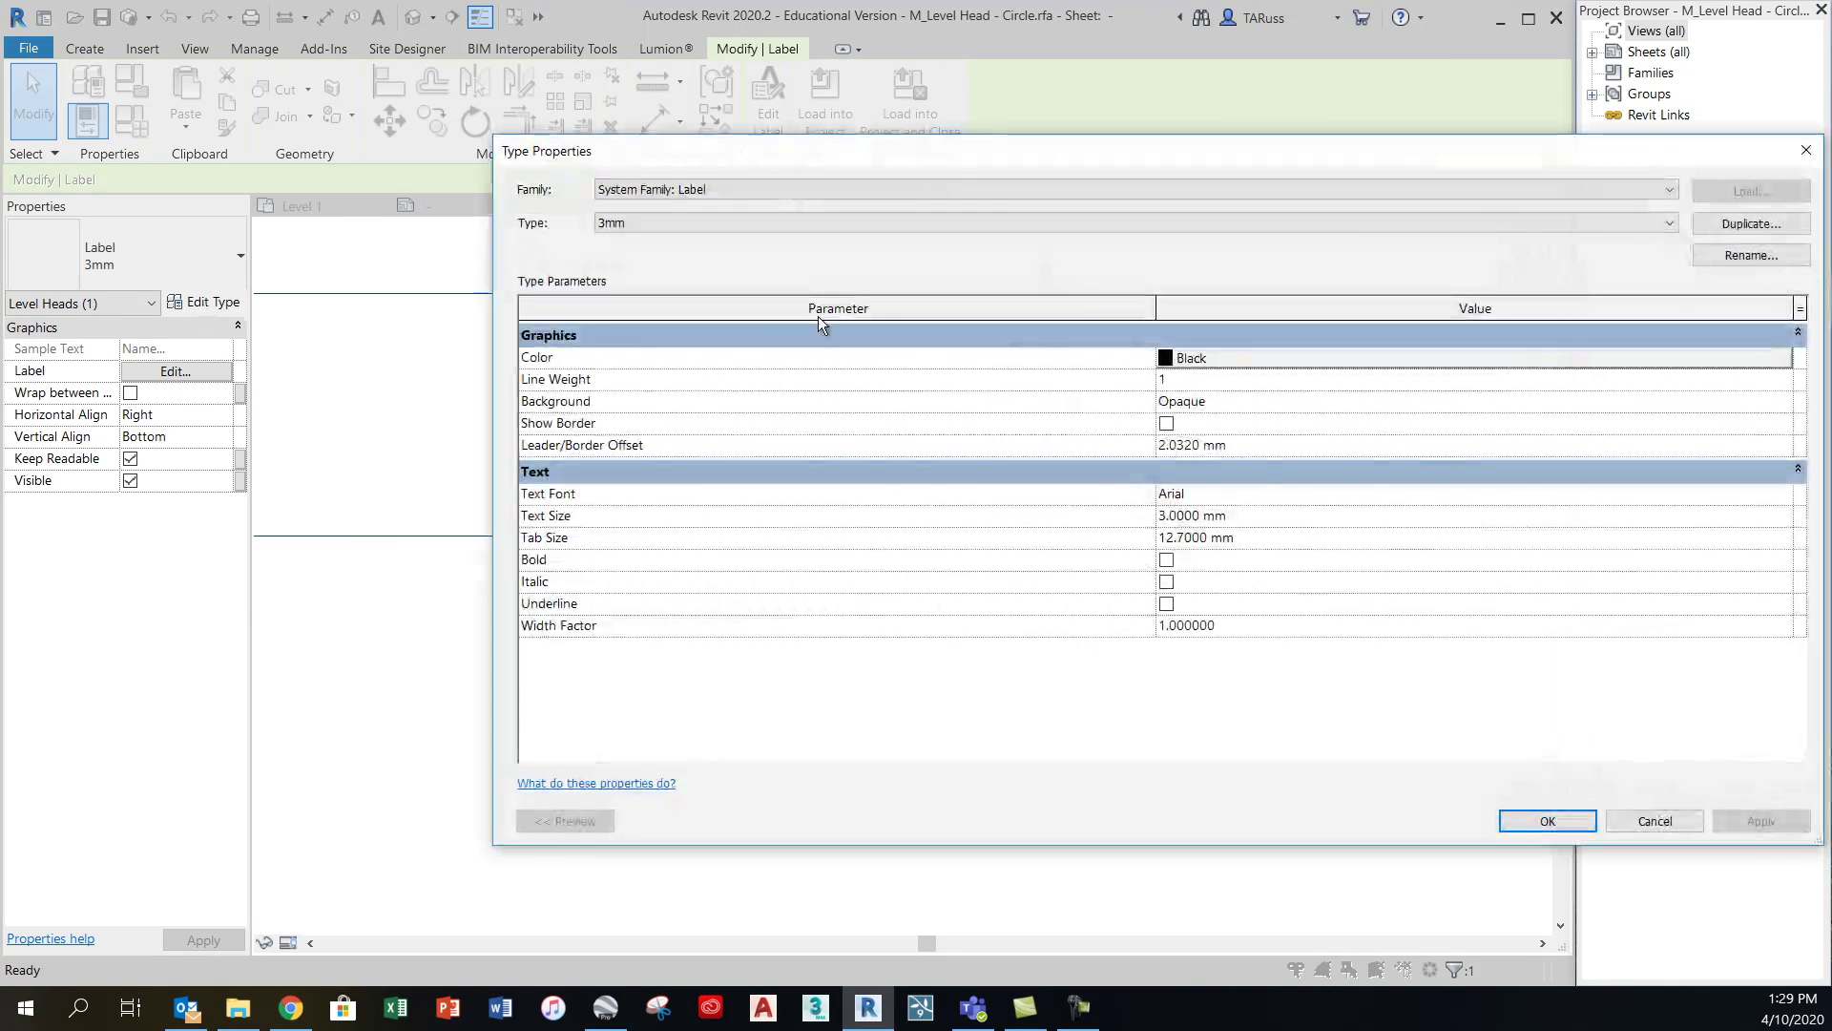
click(1726, 233)
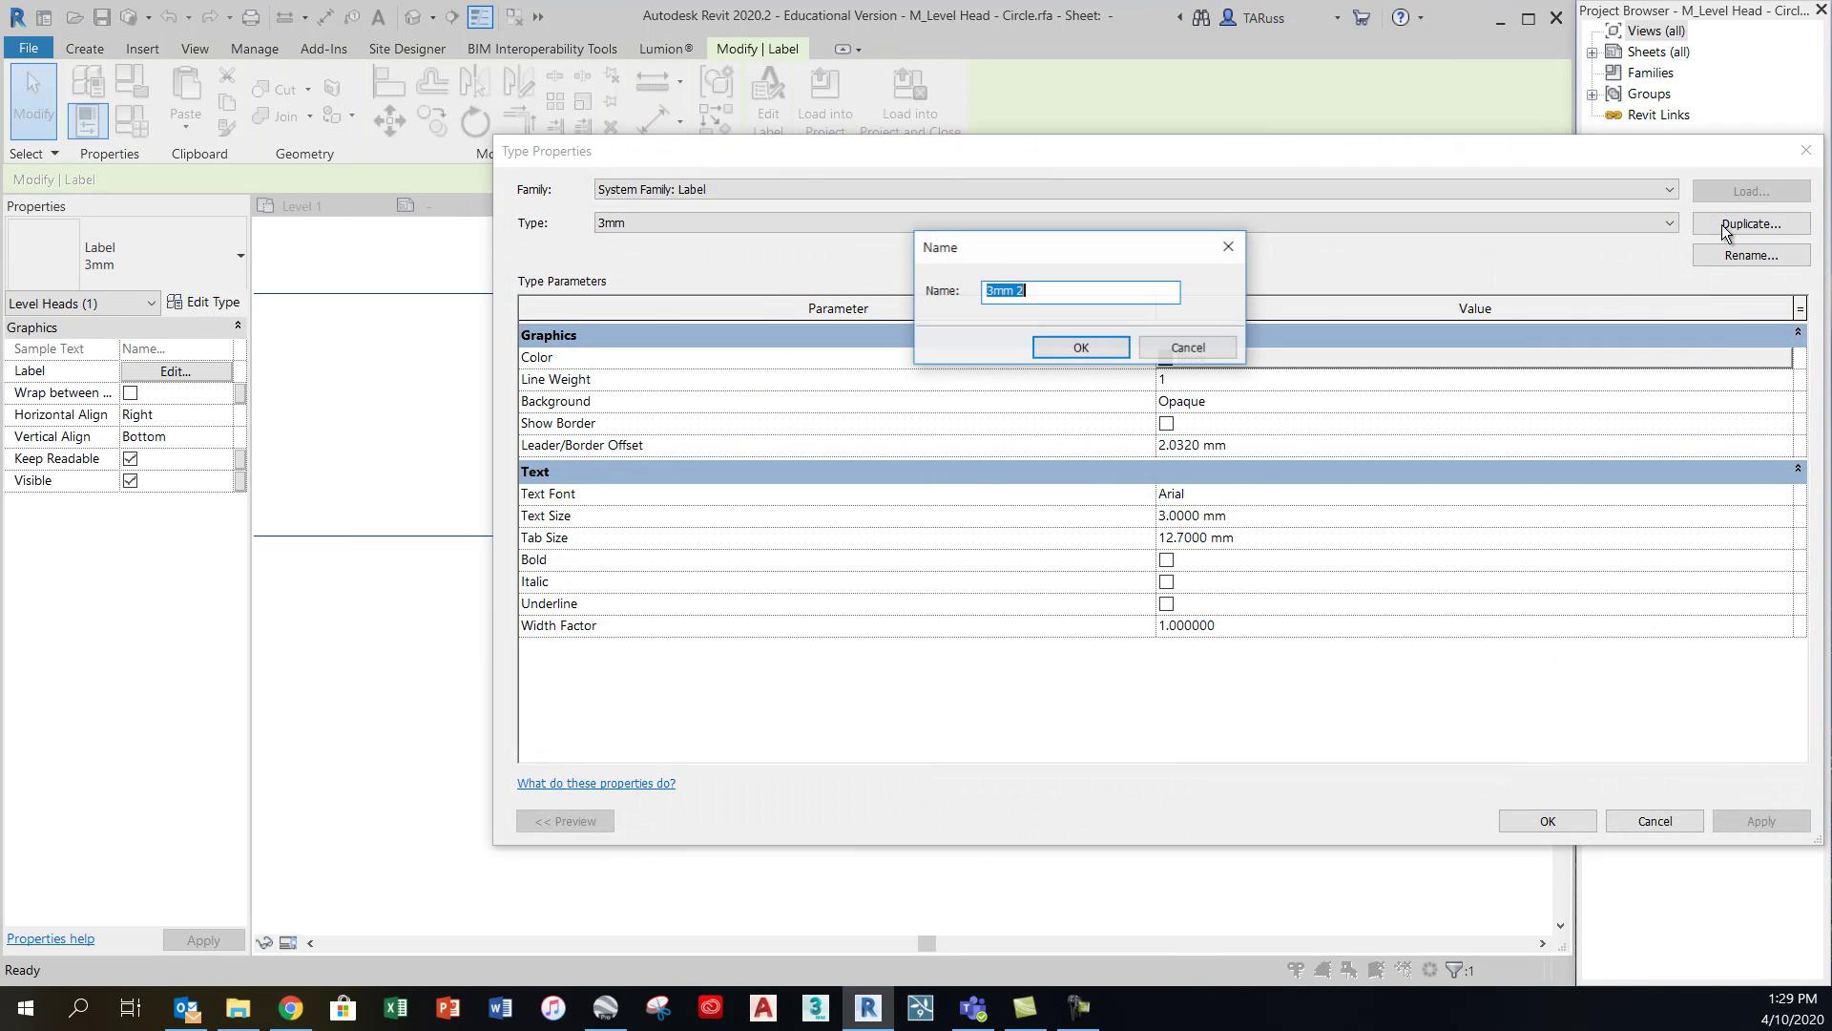
text(2mm)
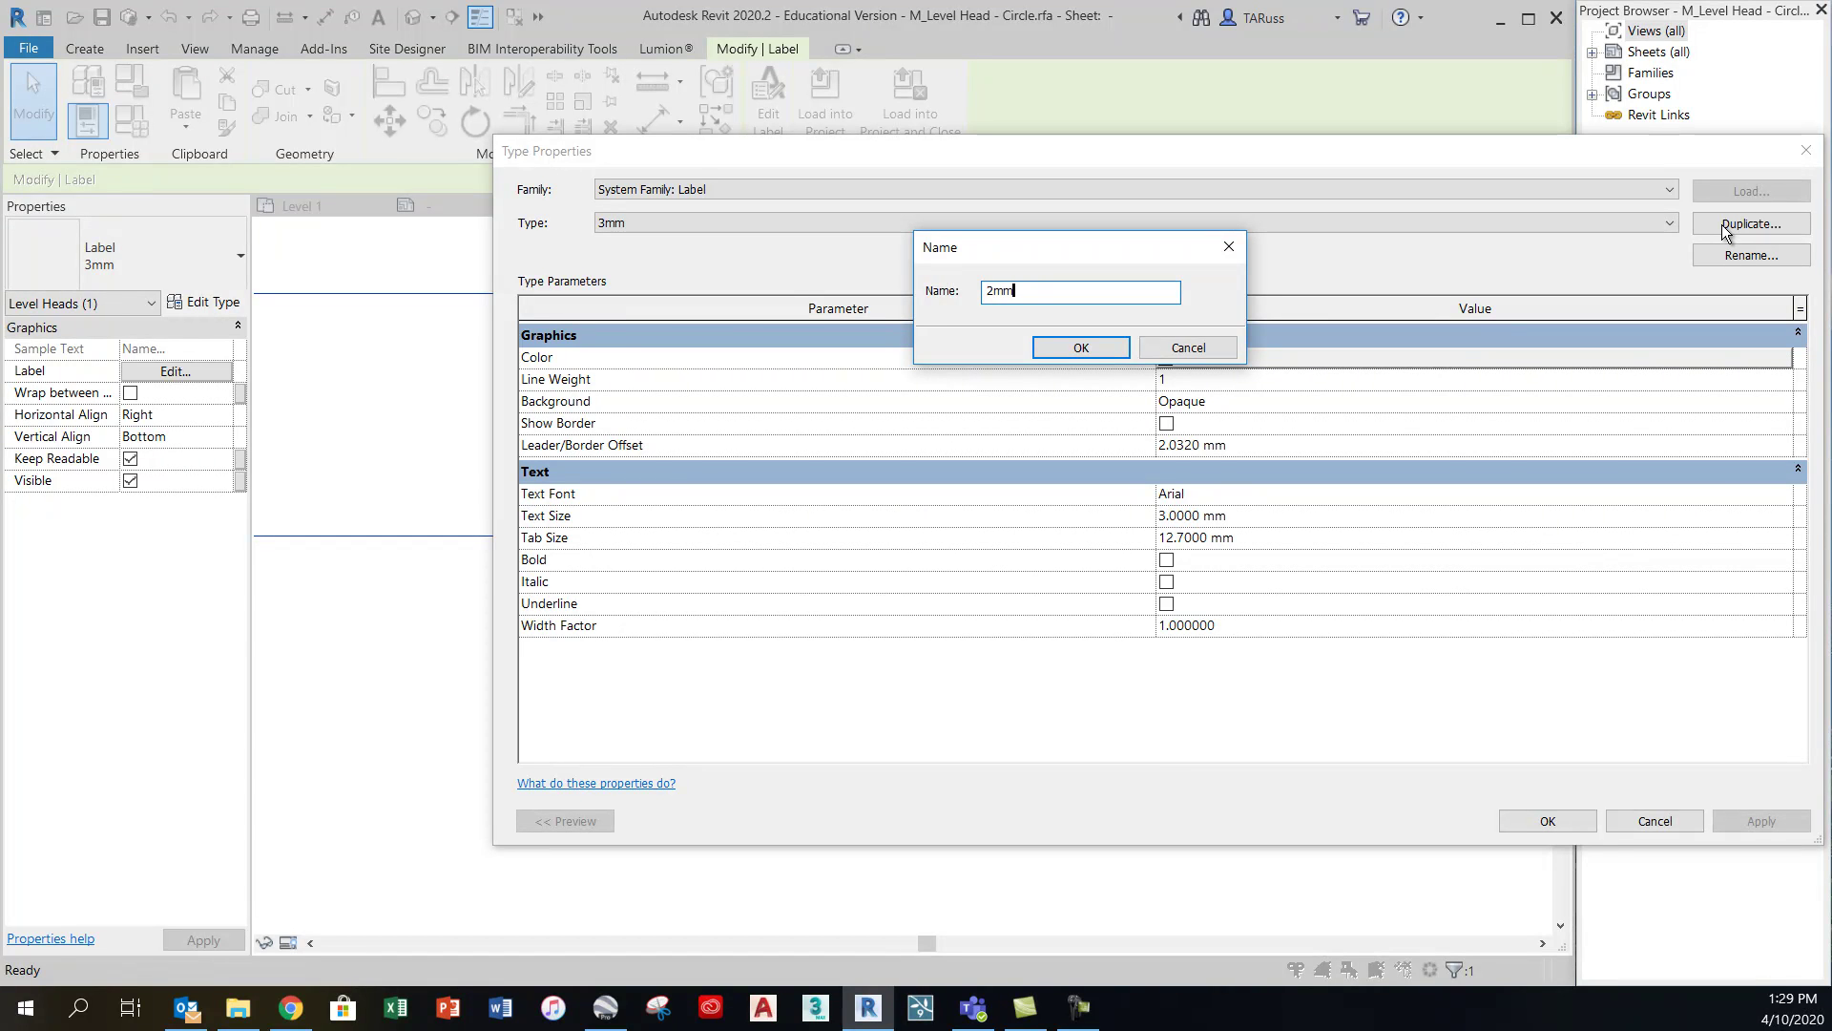
key(Return)
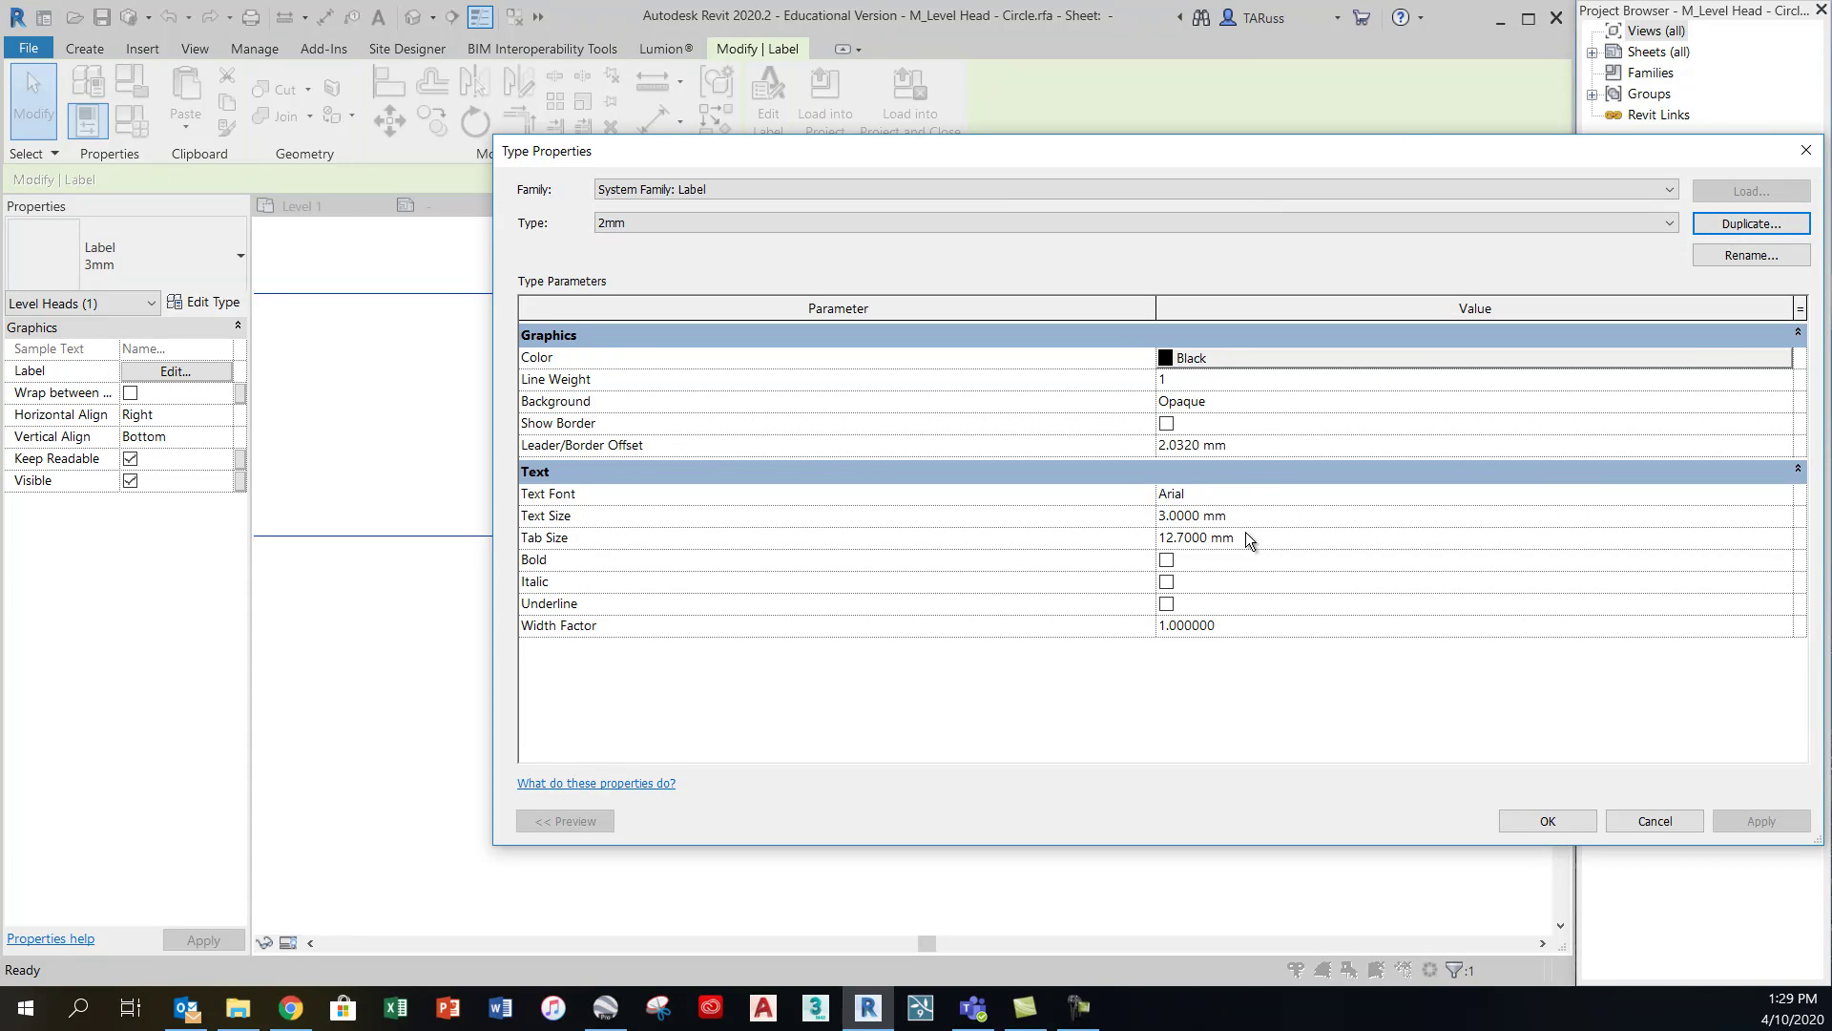
Give the 2mm label type a Transparent background, the Swis721 LtCn BT font and a text size of 2 mm
click(1232, 402)
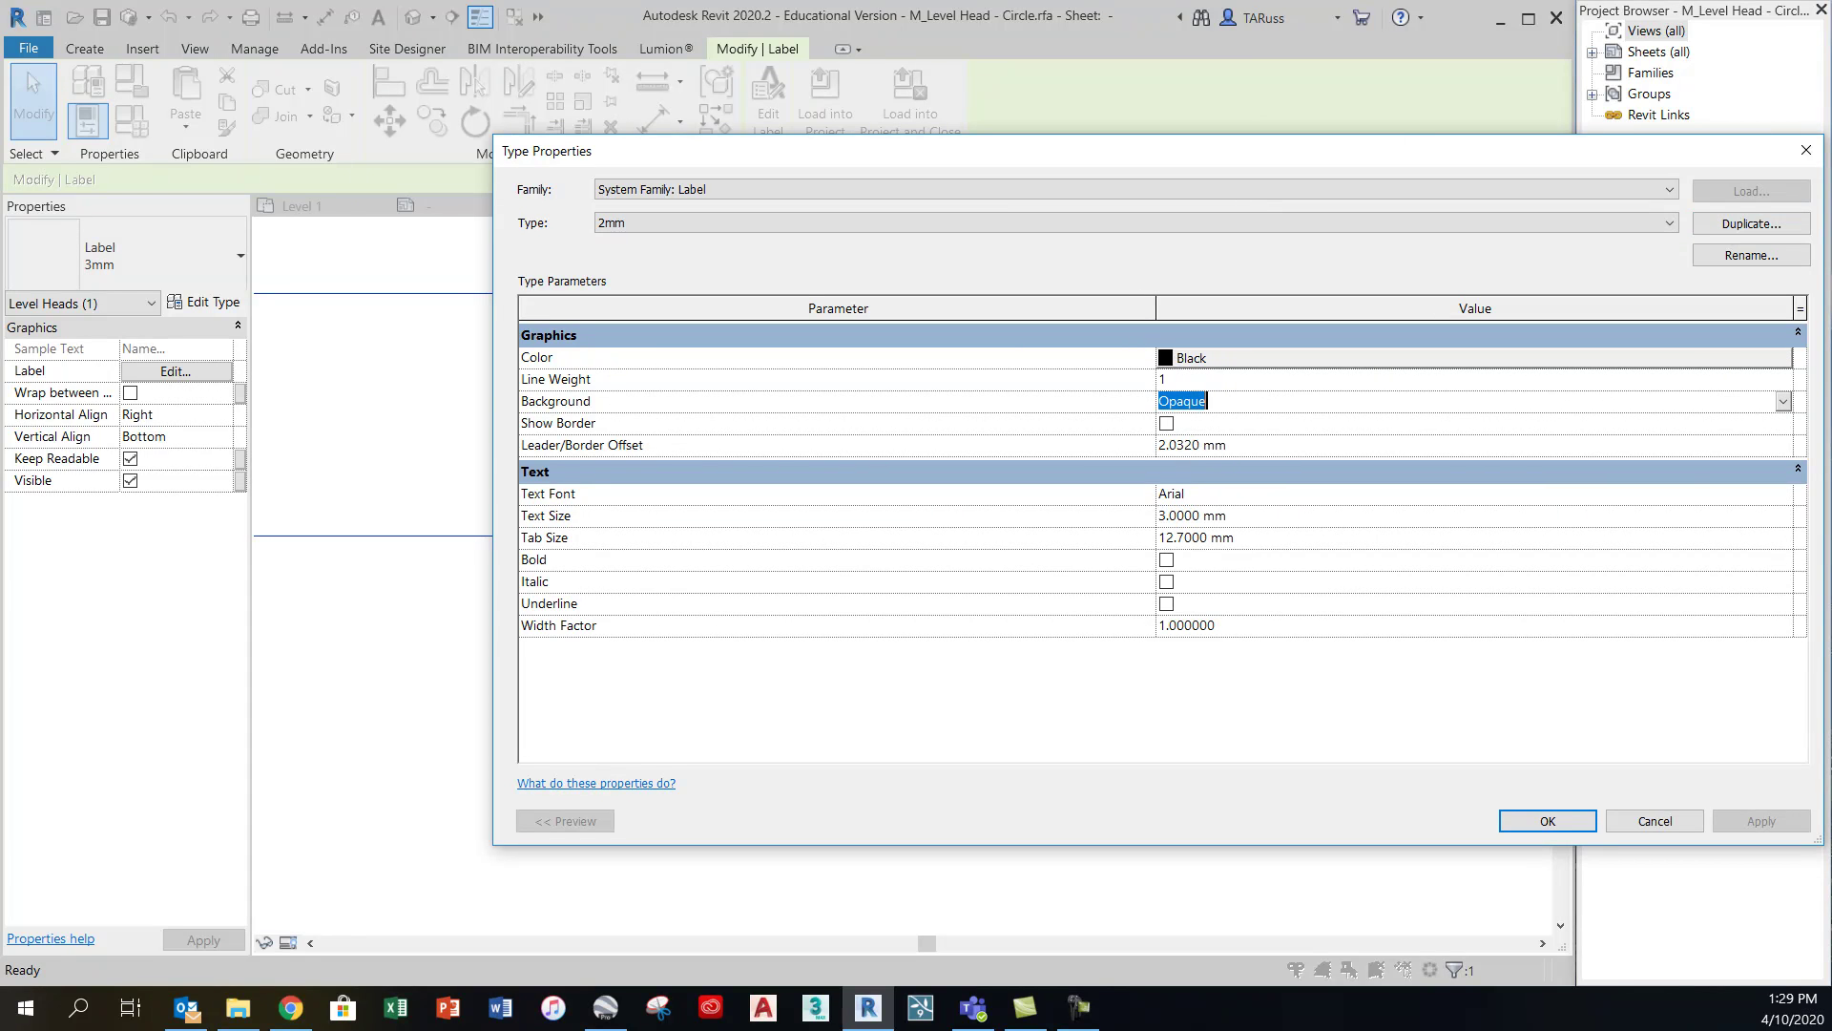
click(1783, 400)
click(1188, 444)
click(1212, 495)
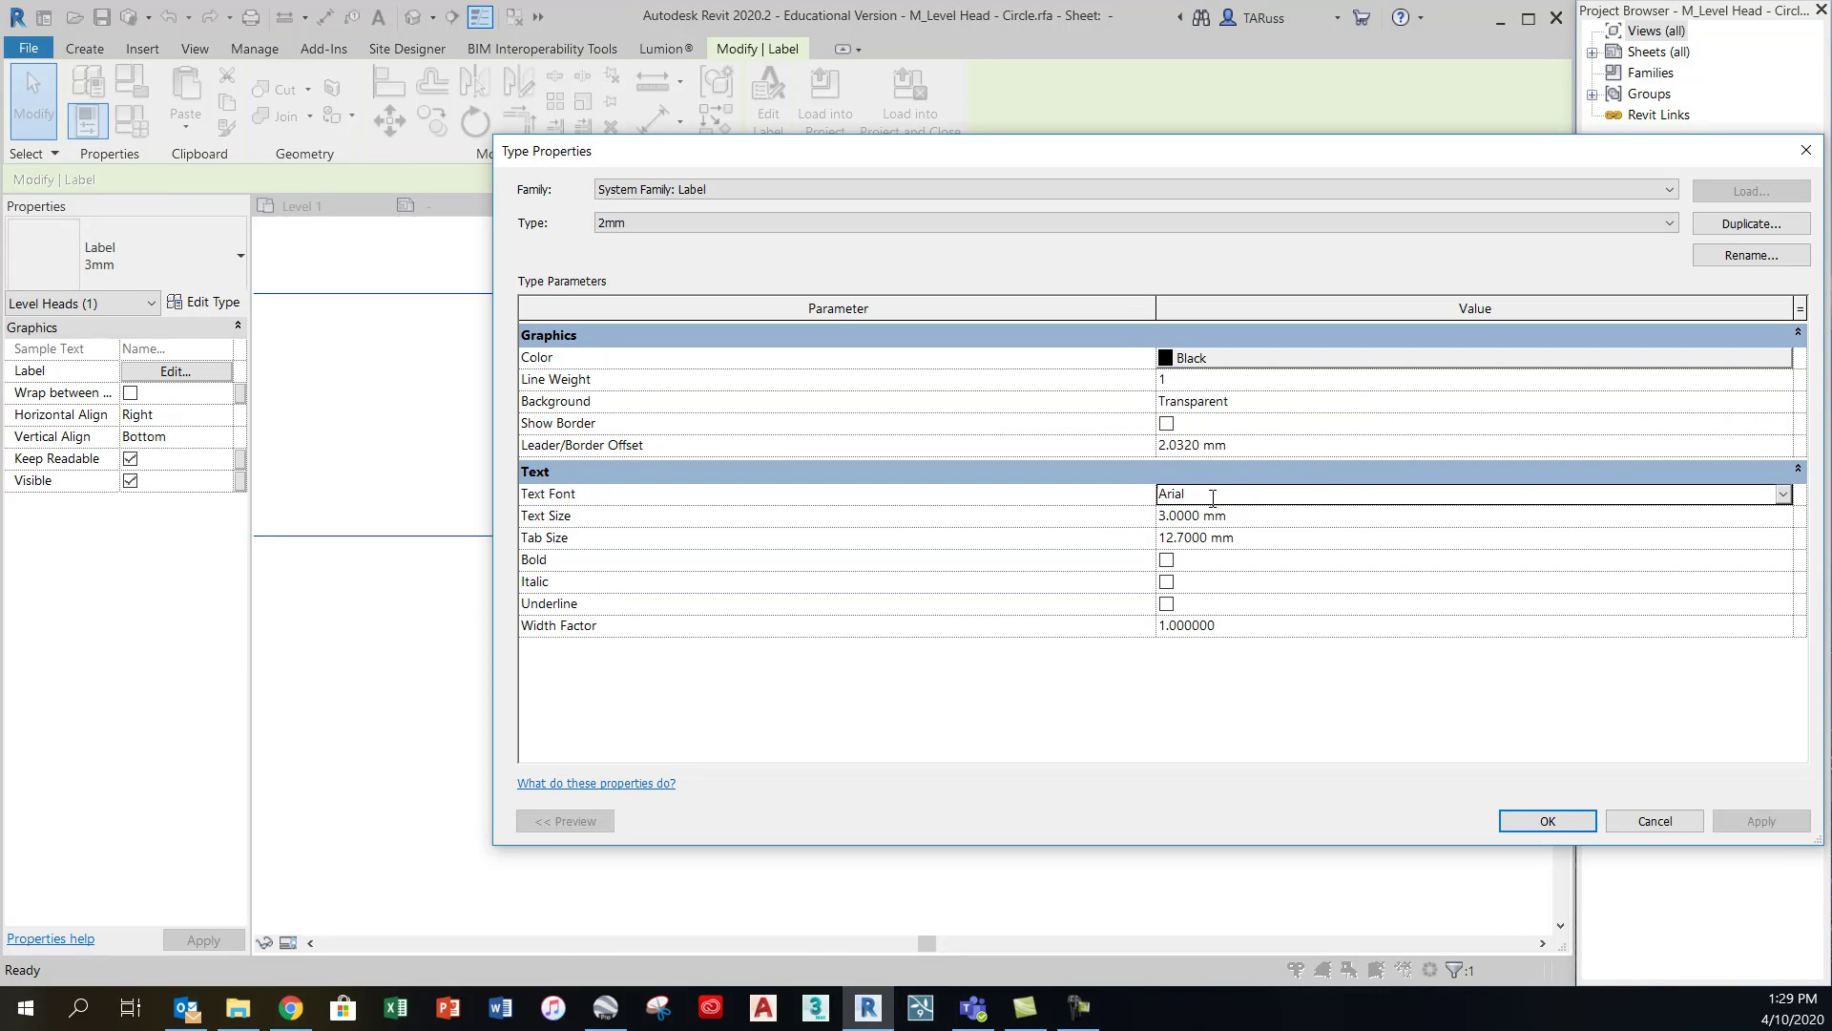
text(Swis721 BdCnOul BT)
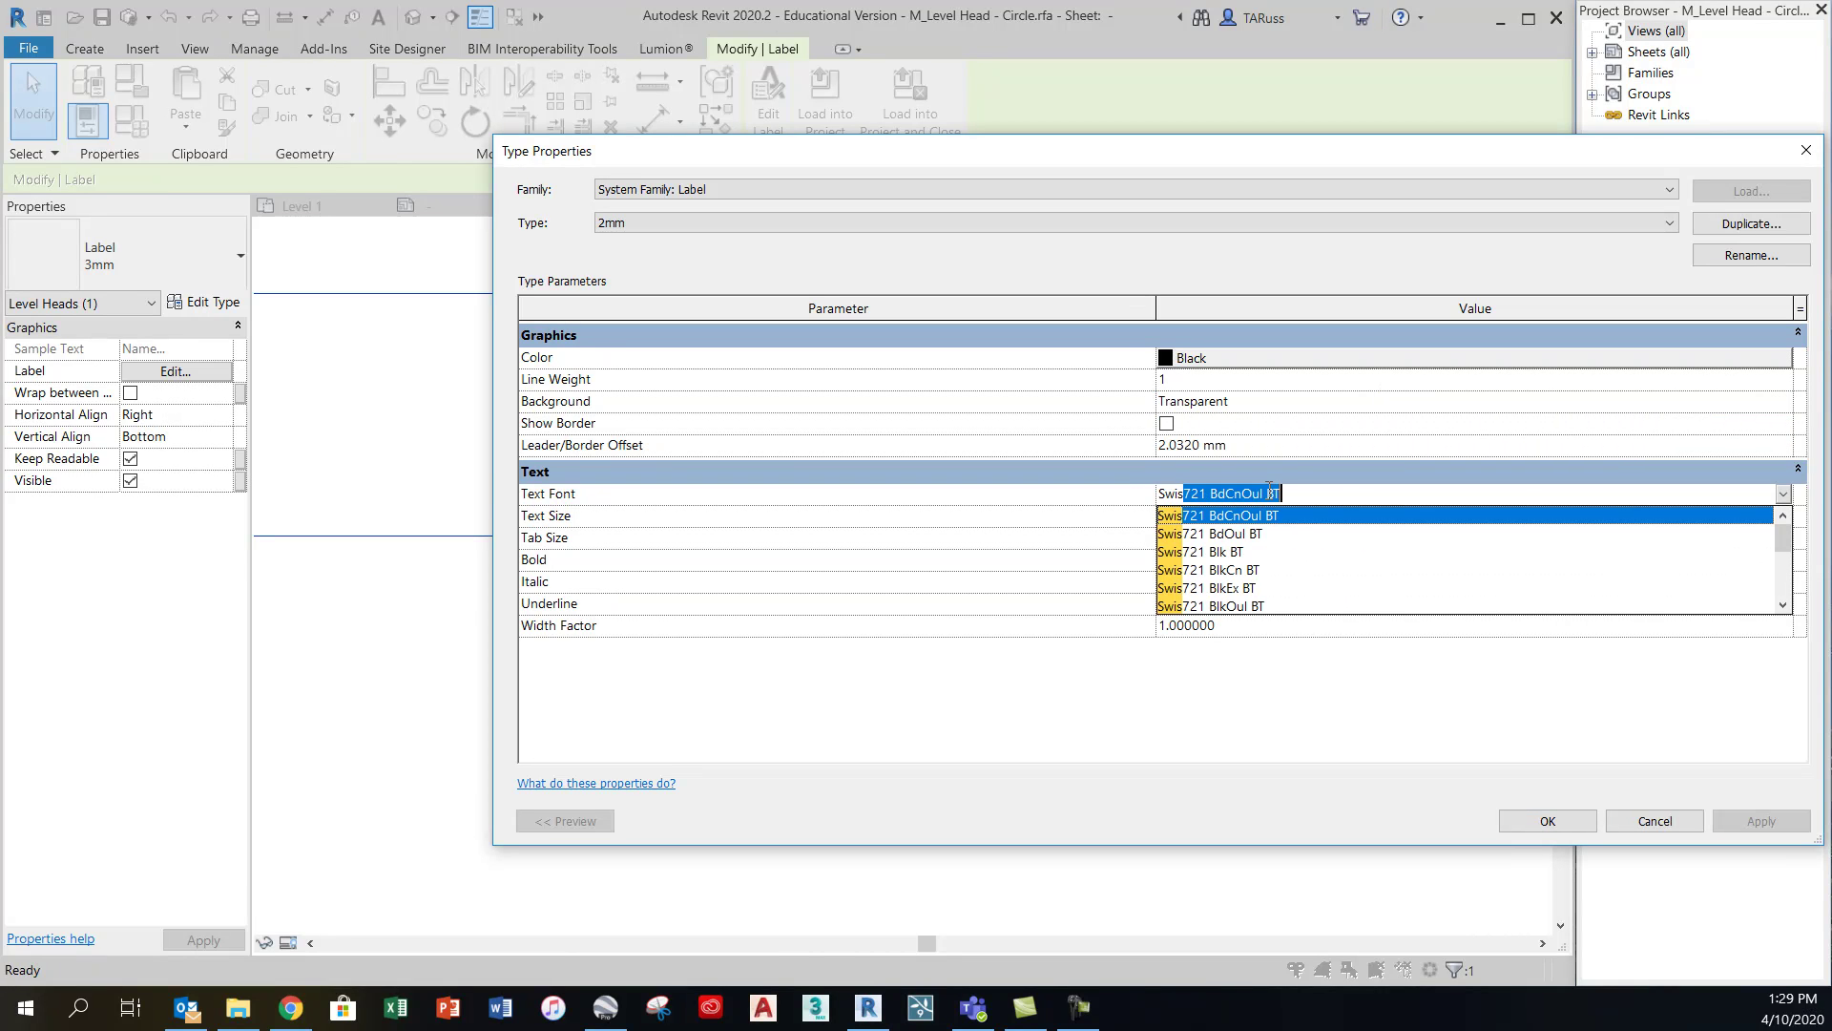
scroll(1308, 568, down, 2)
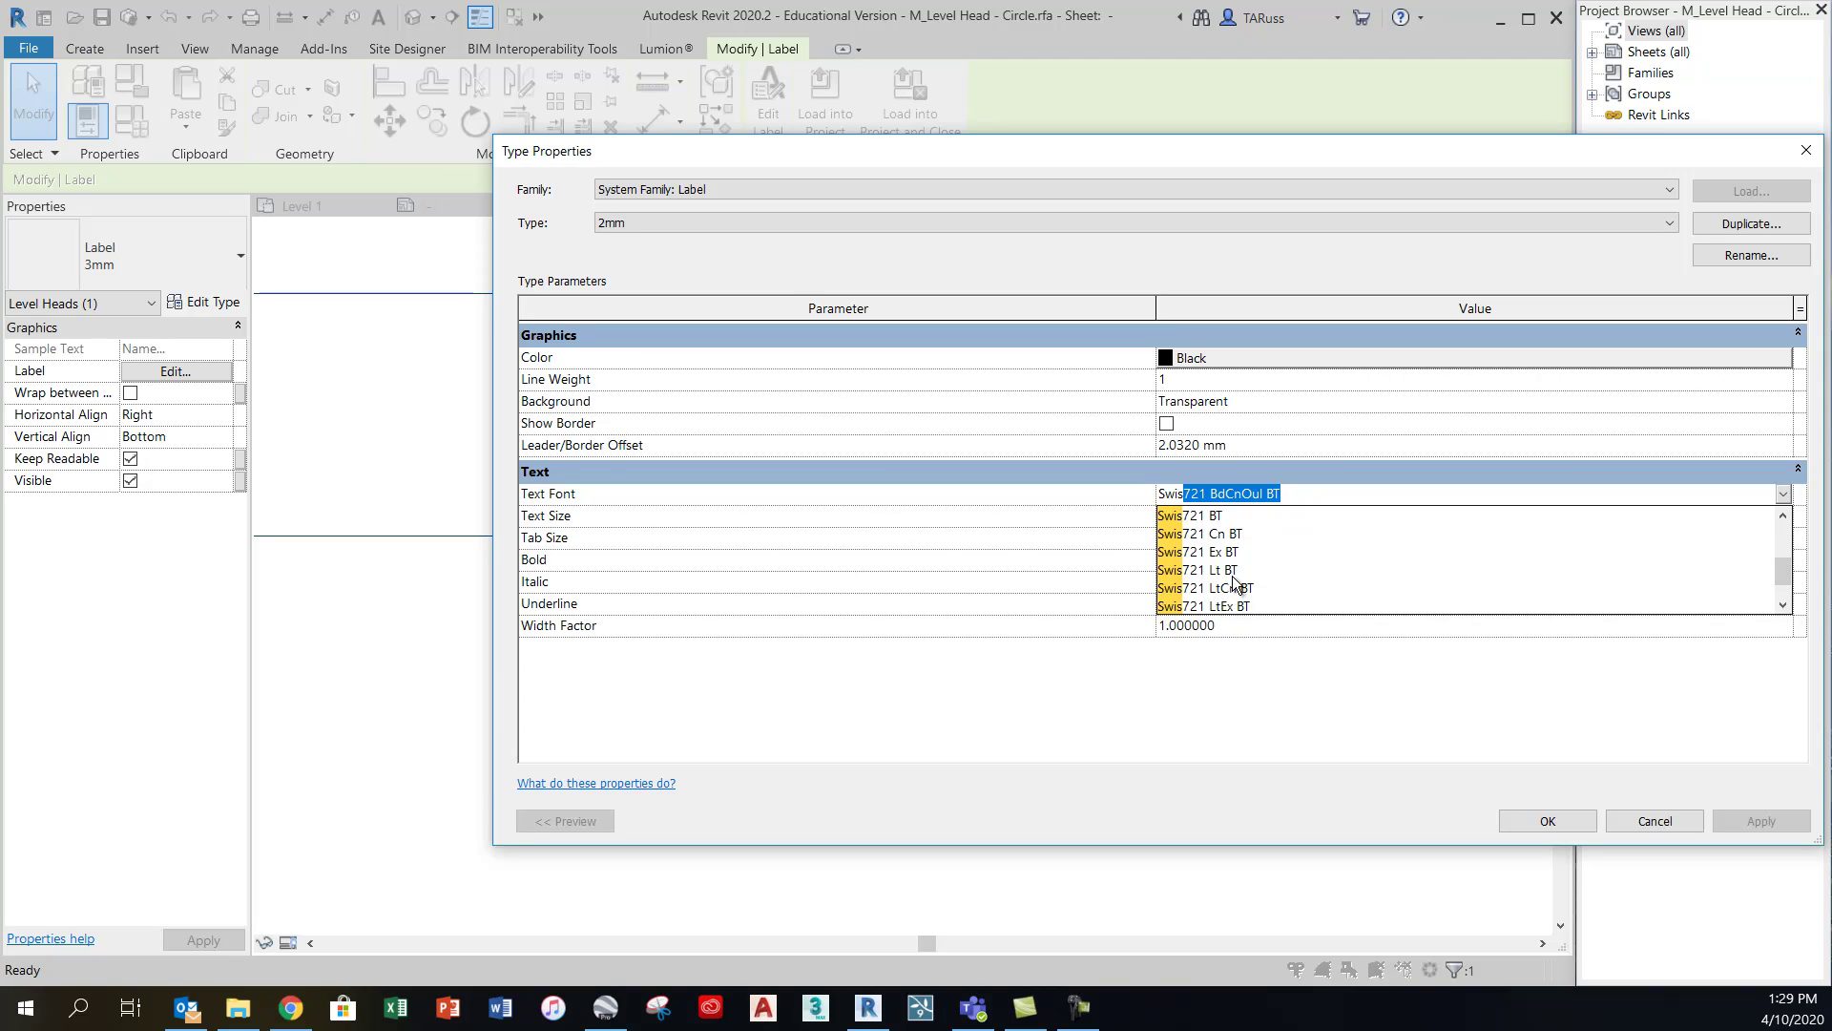
click(1224, 591)
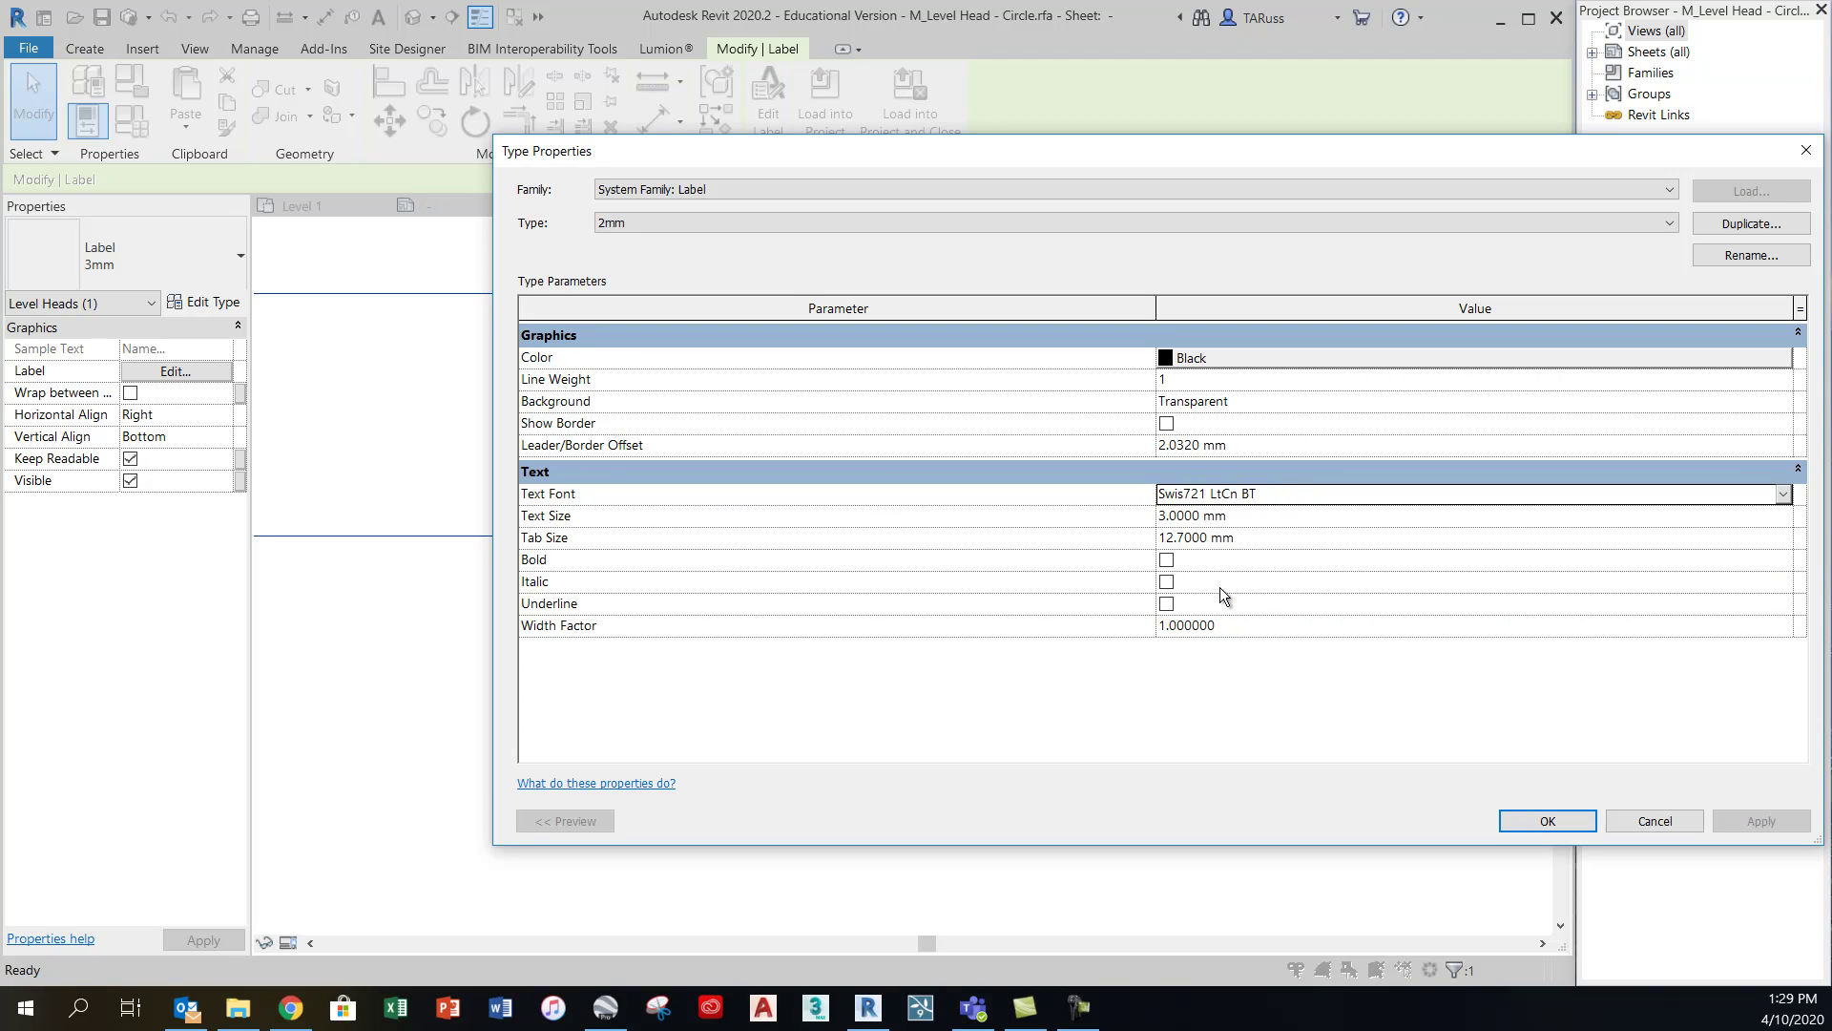
click(1270, 519)
text(2)
click(1524, 818)
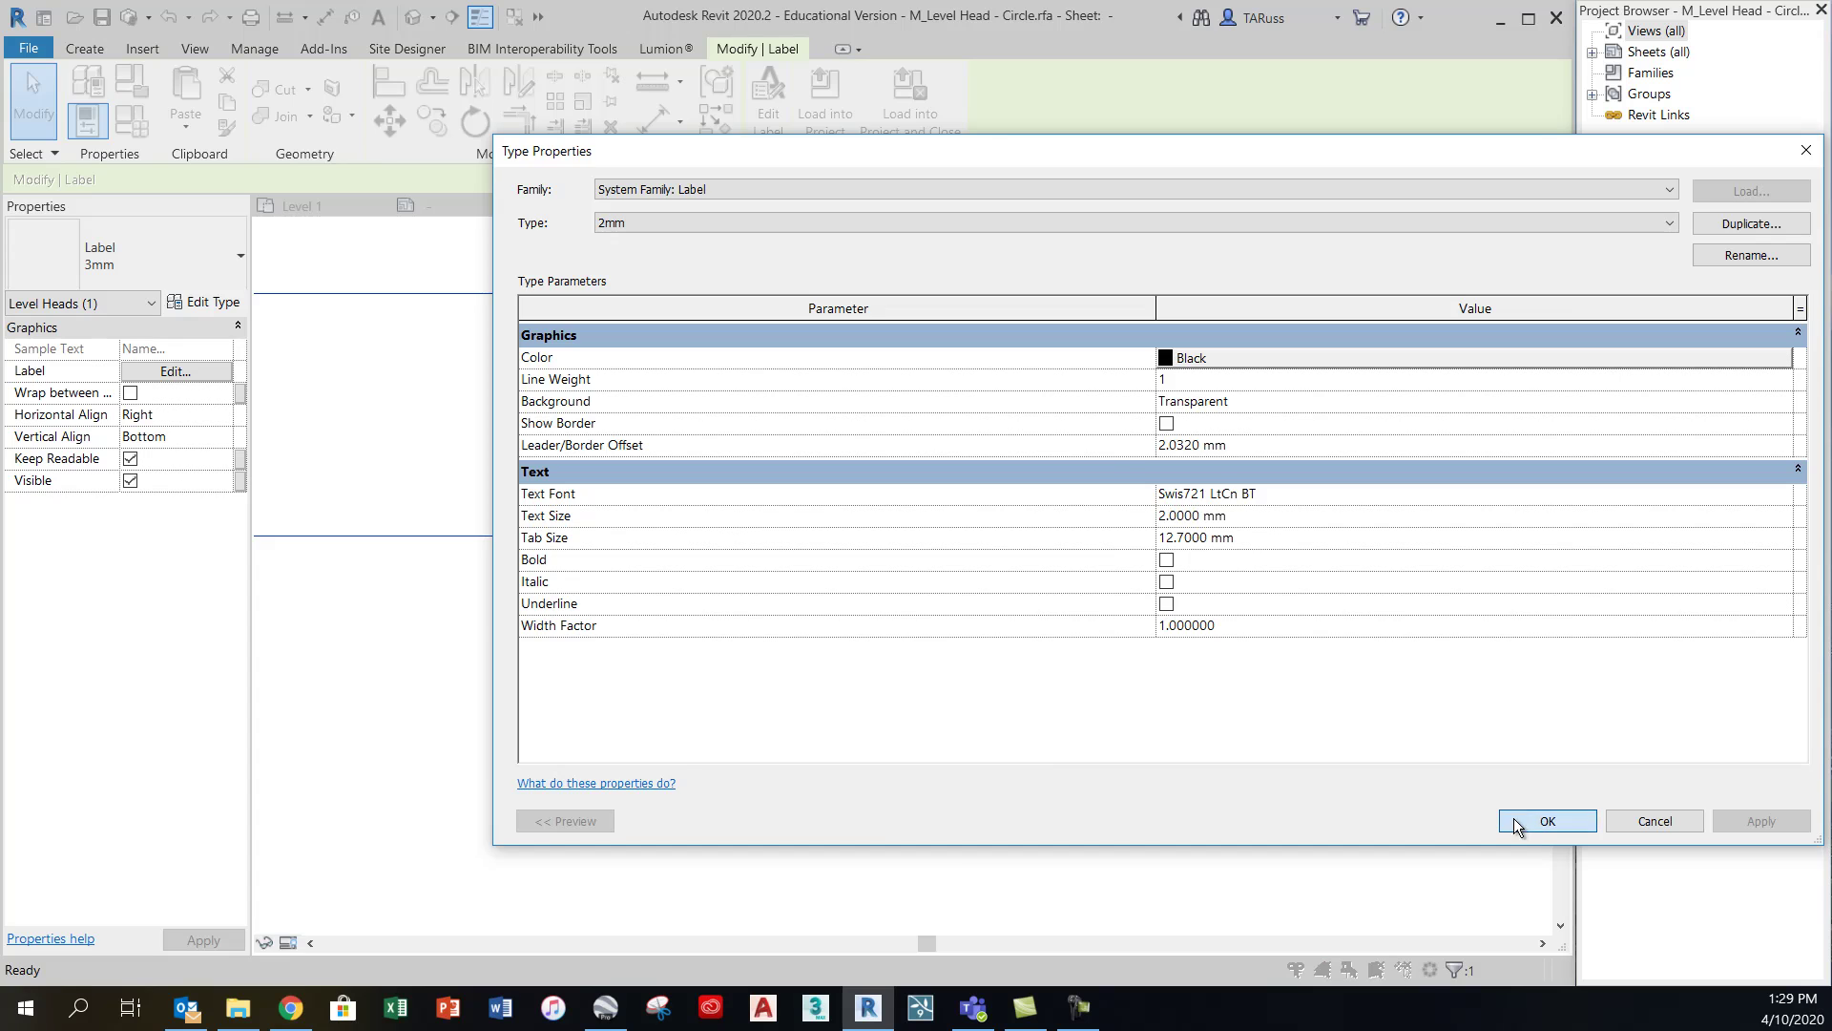
Change the Elevation label of the level head to the 2mm label type
scroll(933, 292, down, 1)
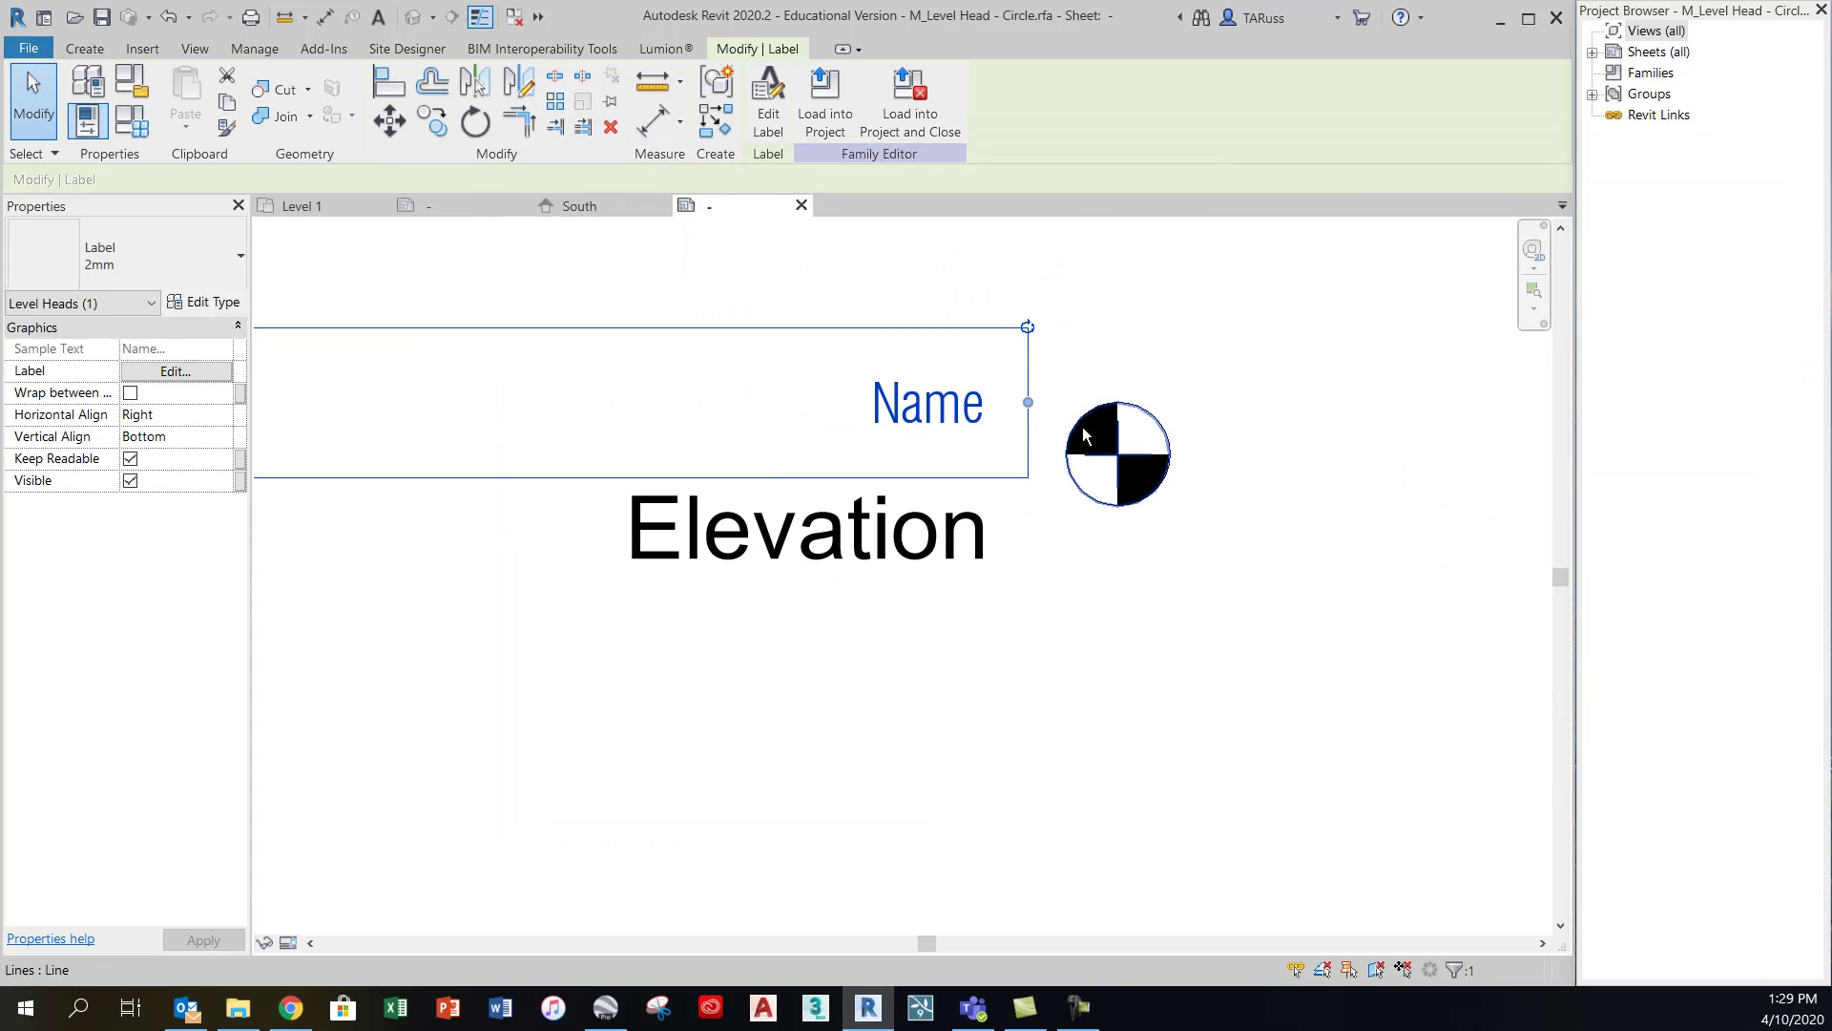
click(890, 546)
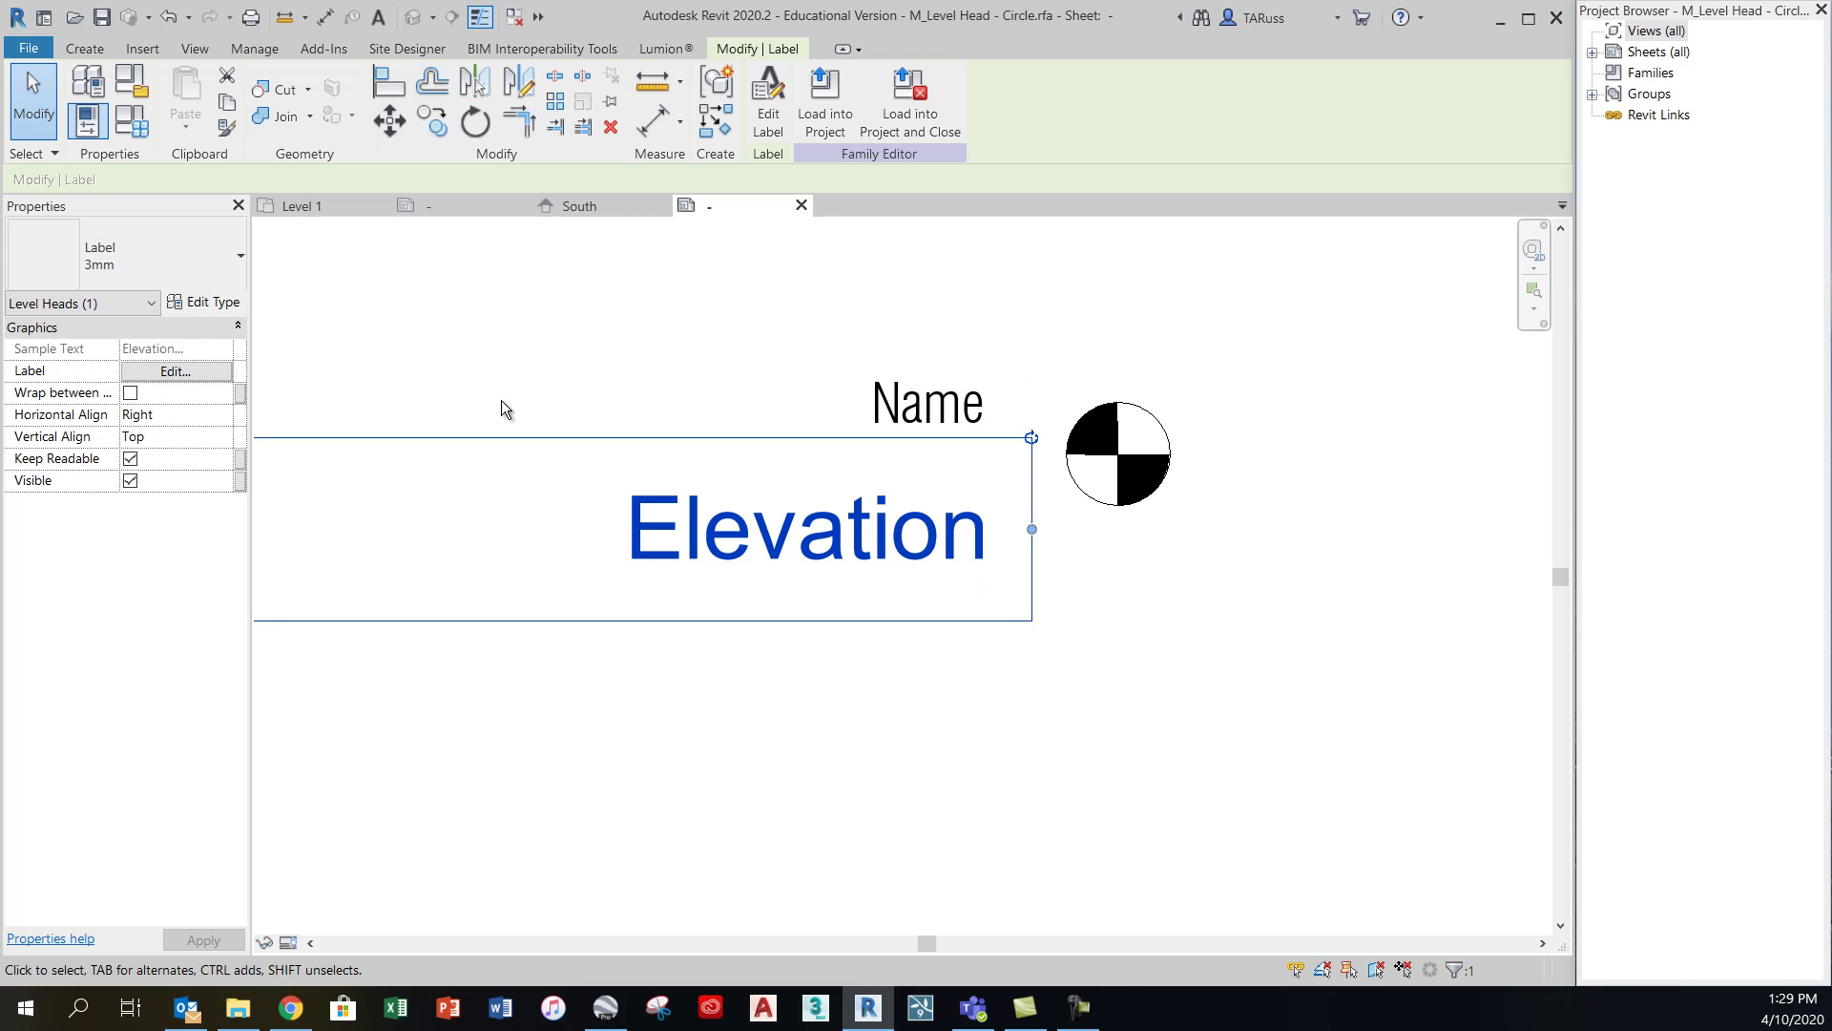
click(177, 254)
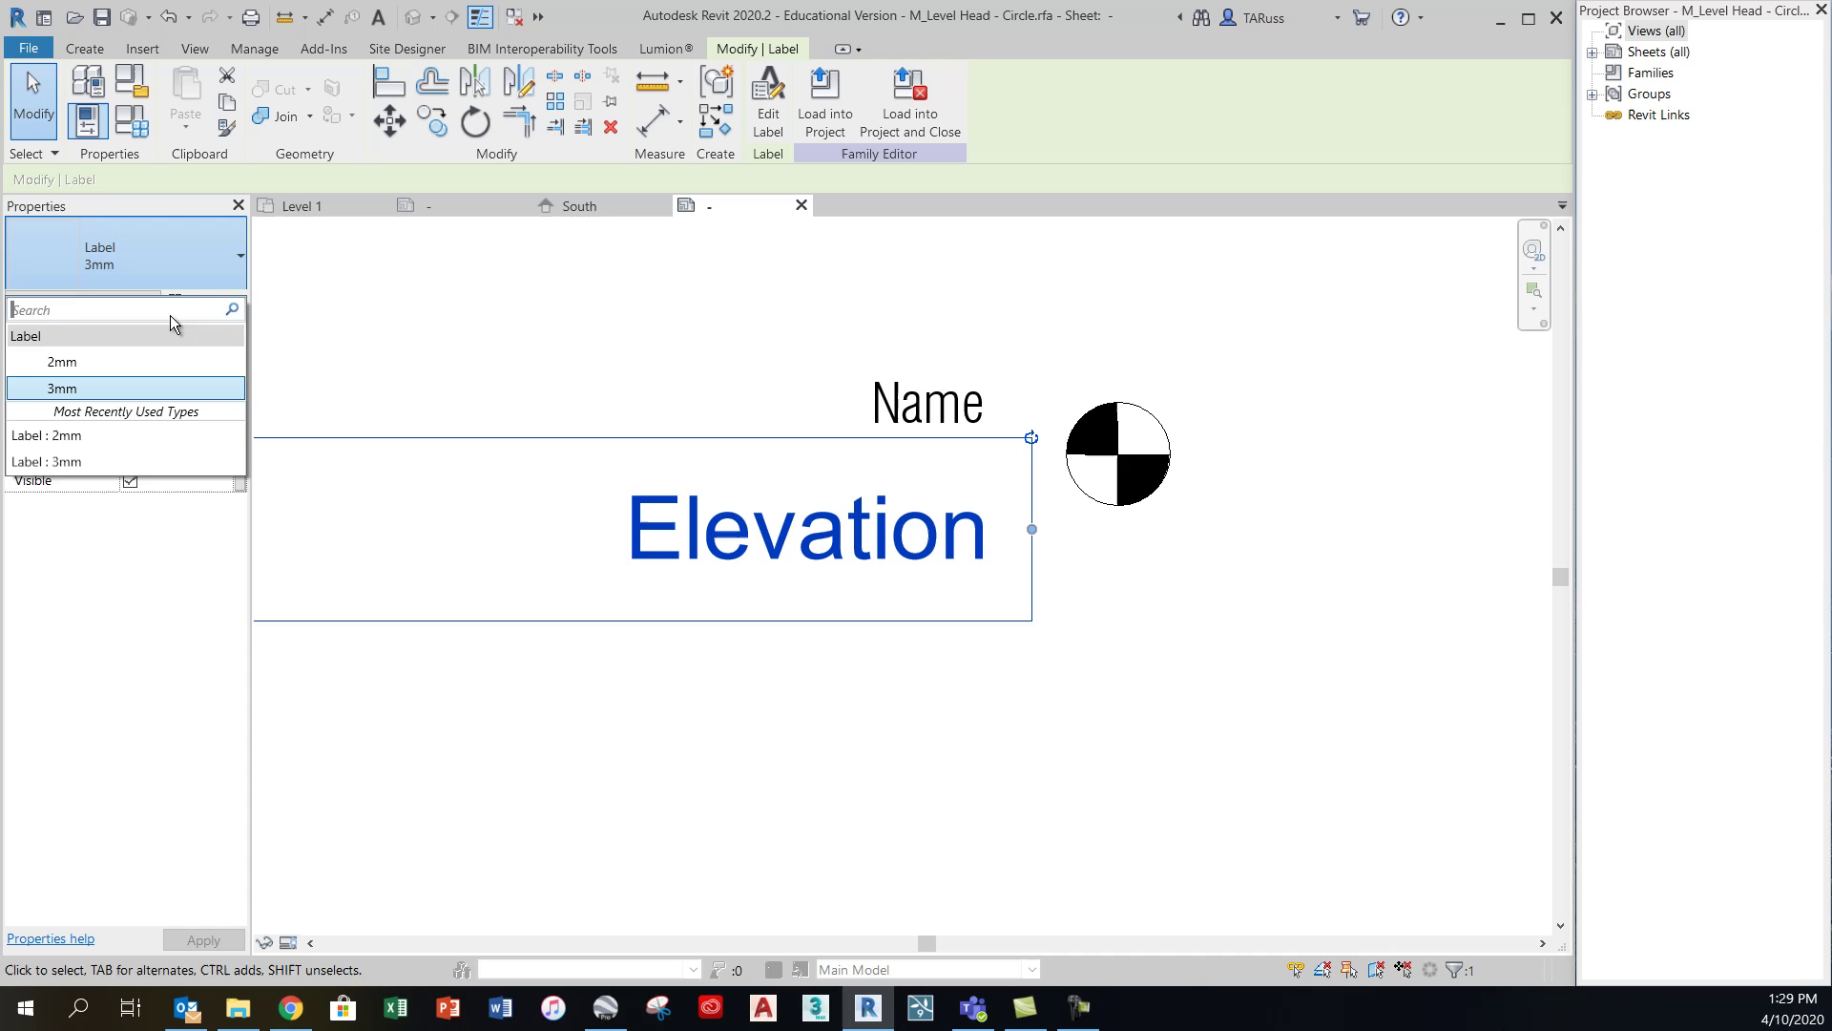
click(61, 362)
Nudge the Name label down and the Elevation label up so both sit closer to the level head's centre line
scroll(1038, 460, up, 2)
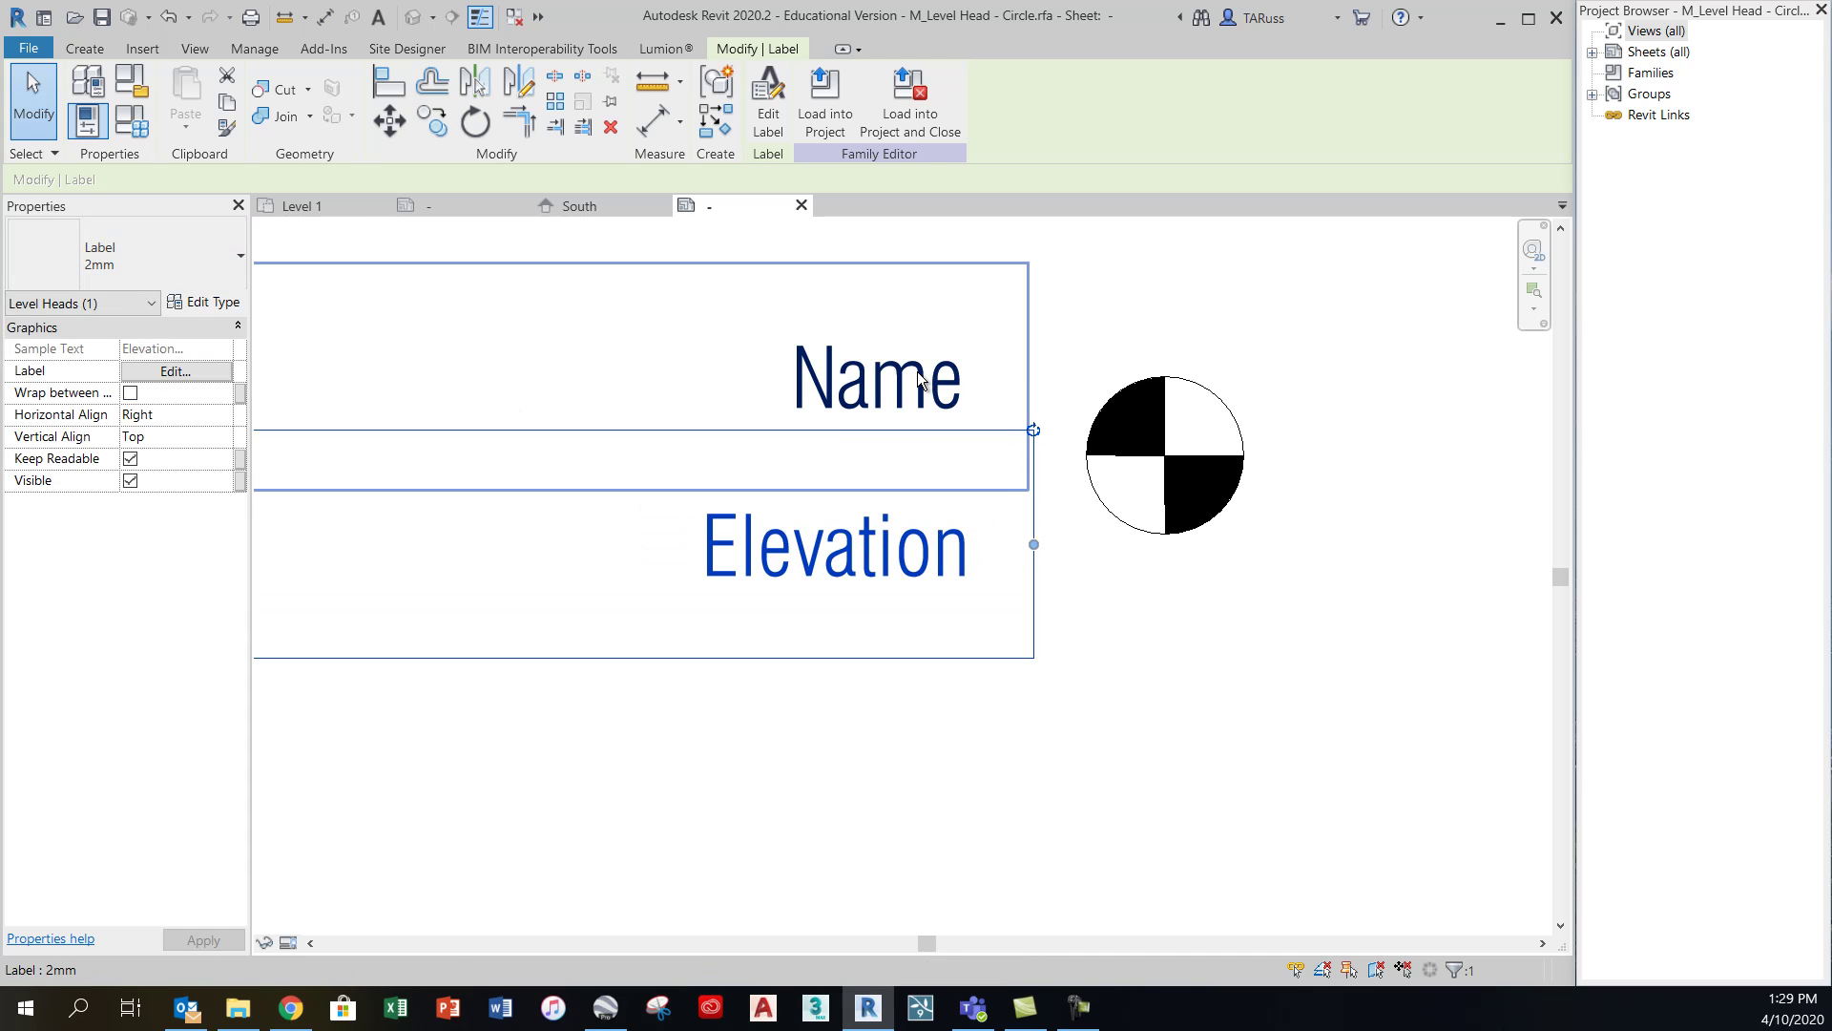
click(919, 379)
key(Down)
key(Down)
key(Down)
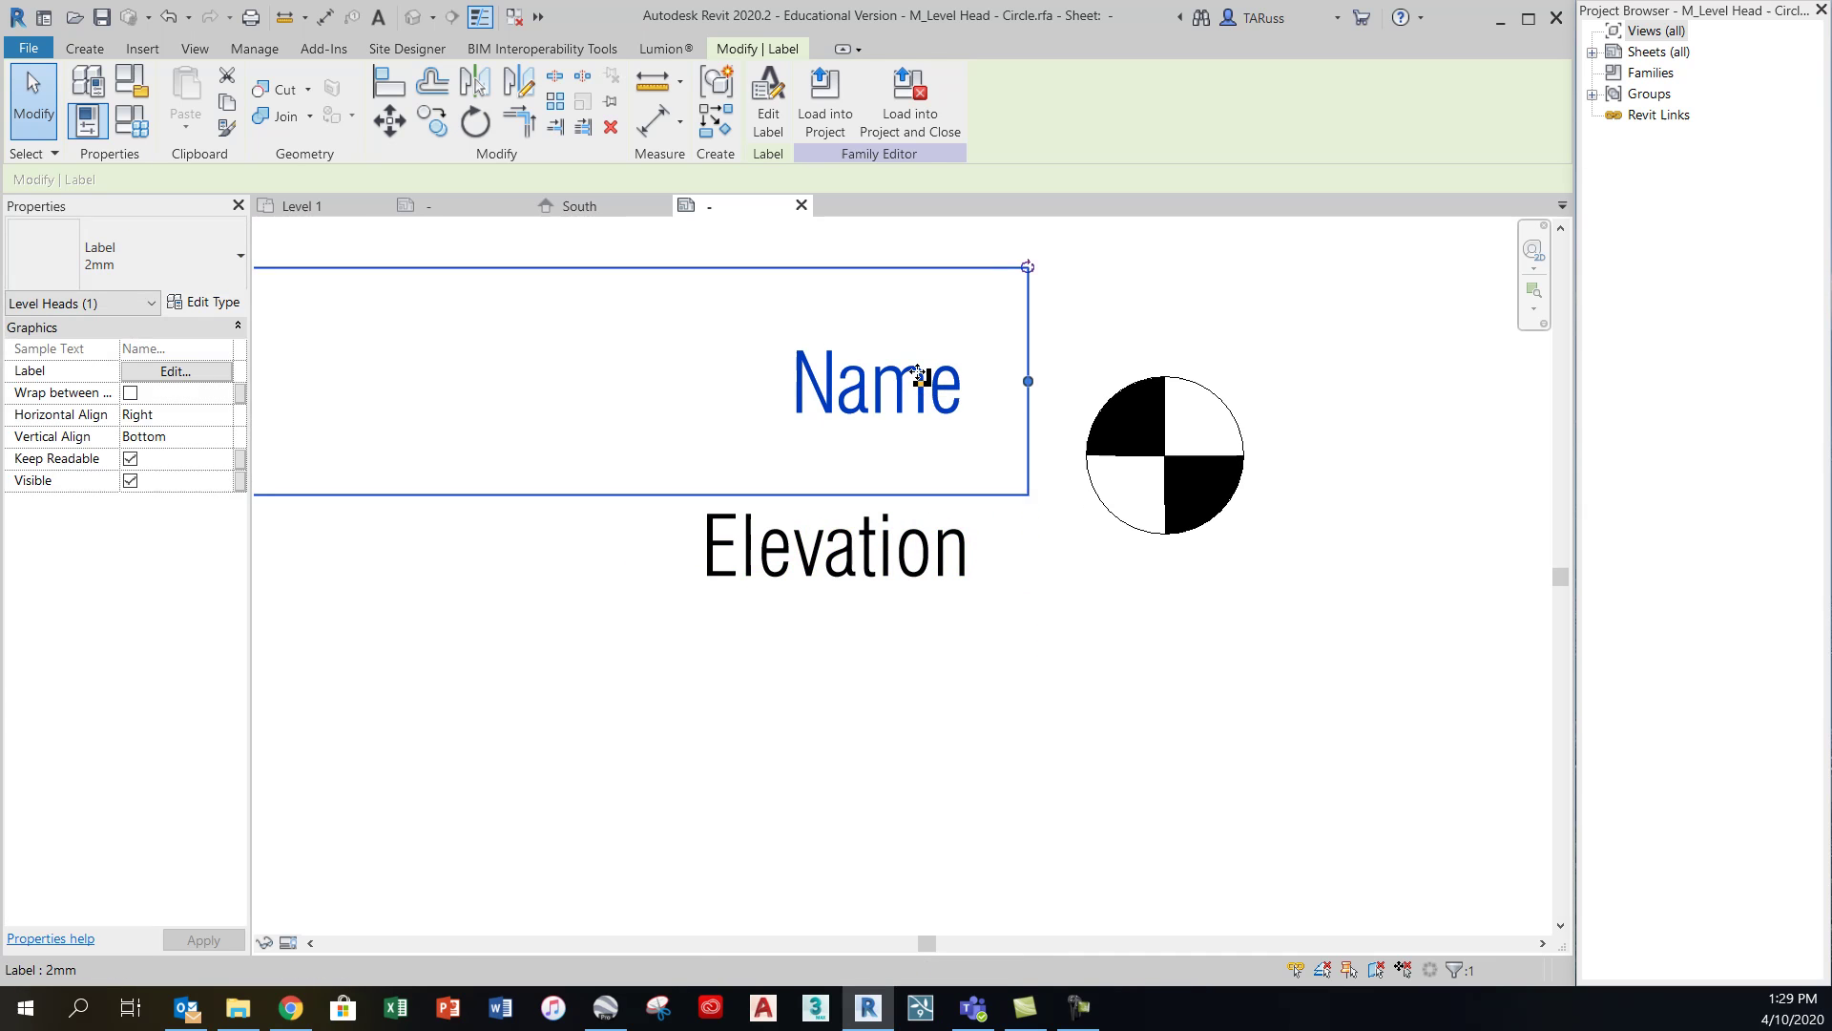
click(951, 558)
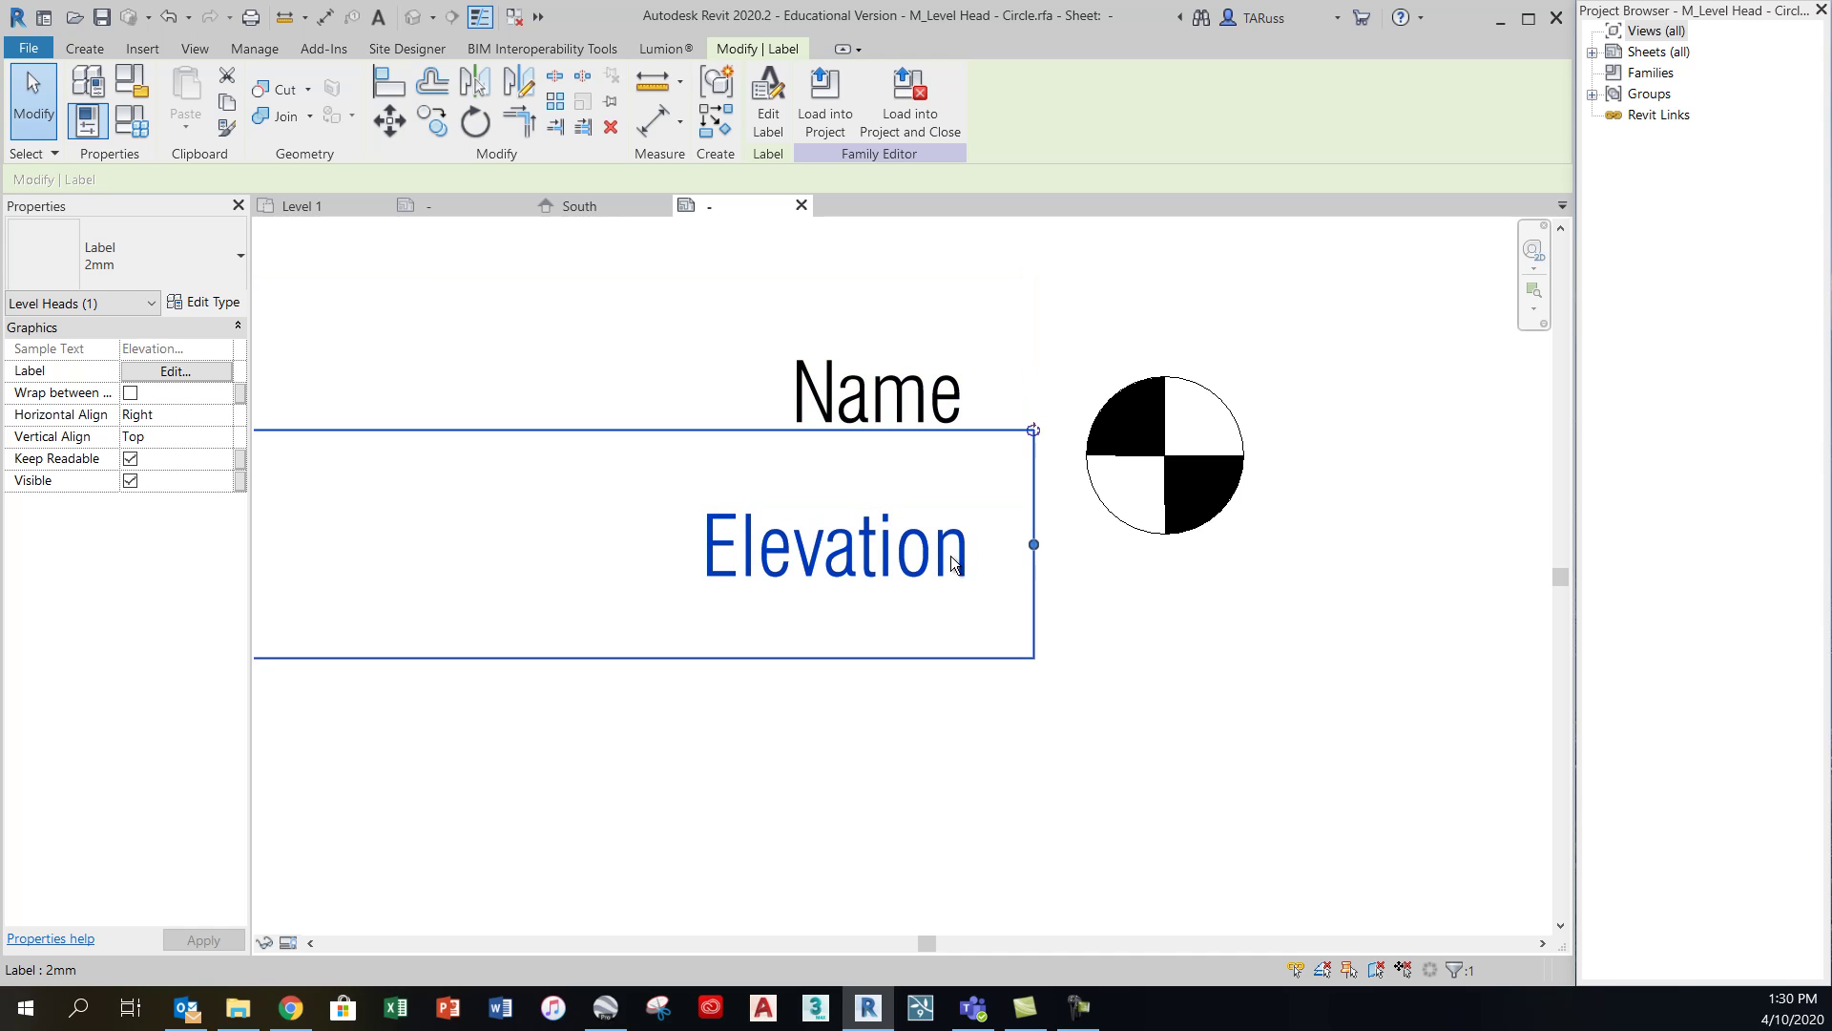
key(Up)
key(Up)
key(Up)
key(Up)
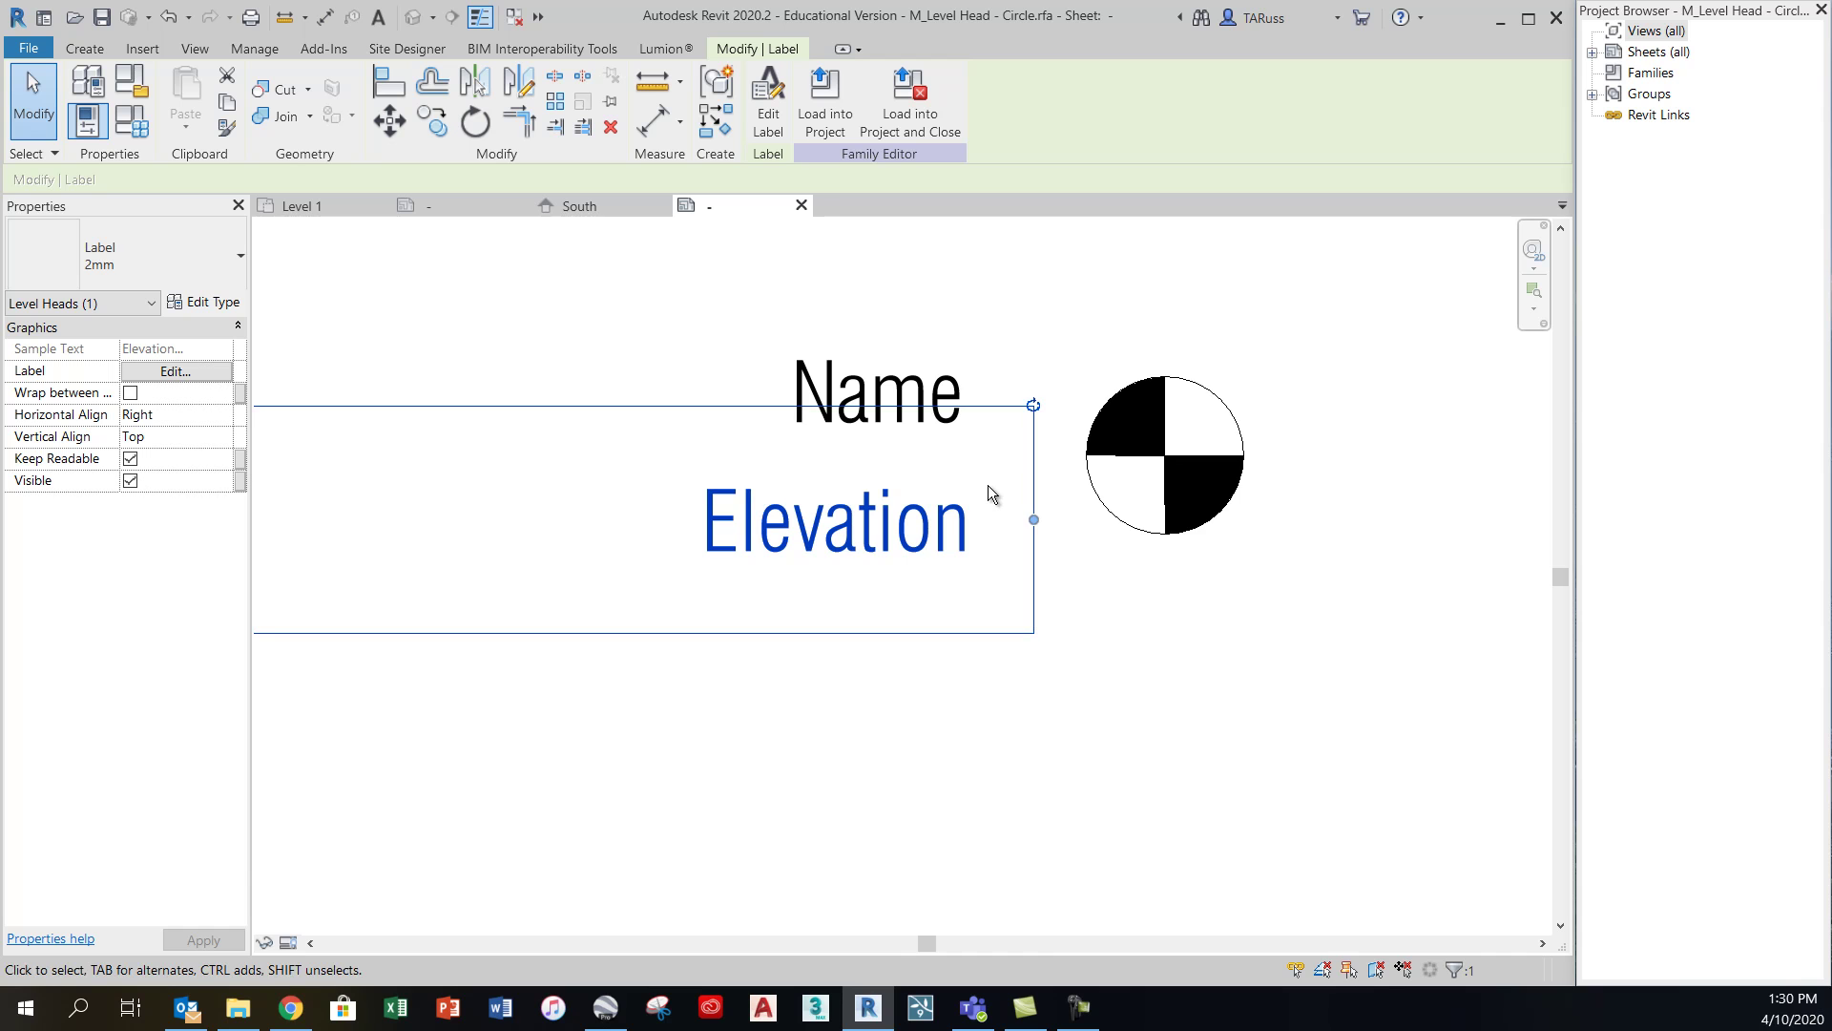
scroll(1097, 393, down, 3)
click(1182, 619)
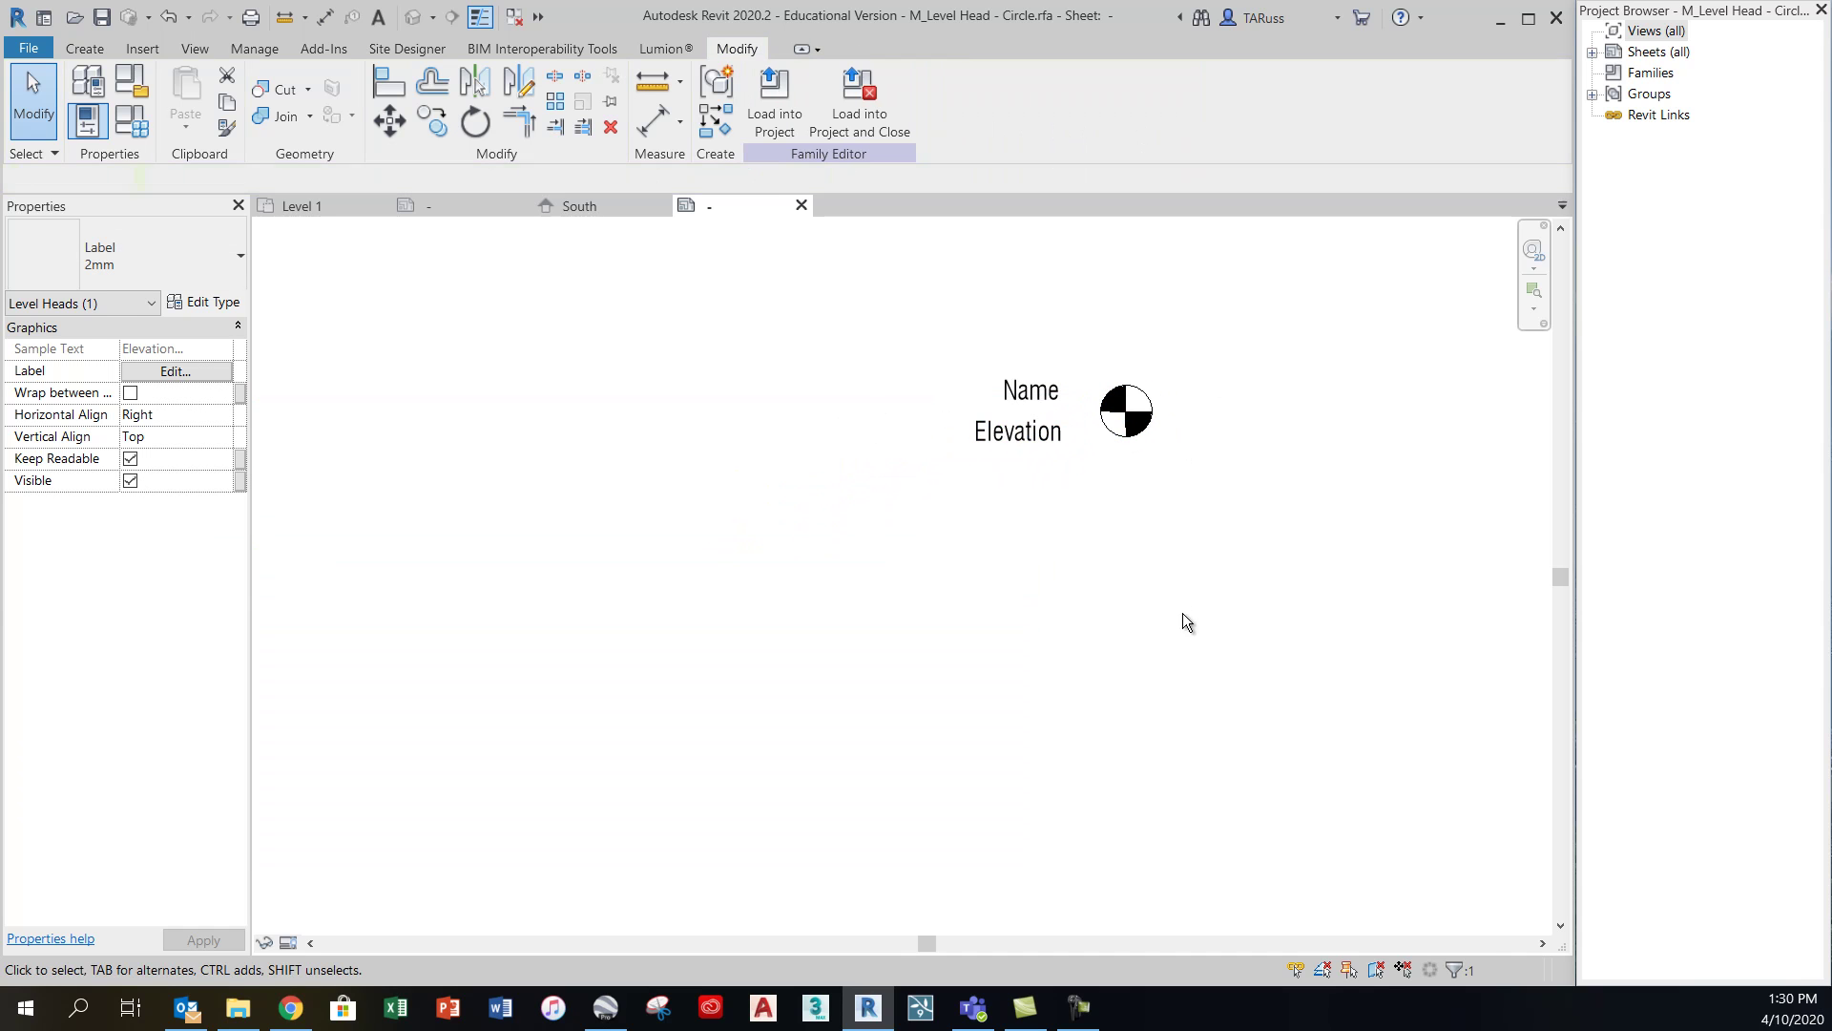
Save the family as M_Level Head - Circle 4mm.rfa in the Presentation Drawings folder and load it into BEFORE.rvt
click(29, 49)
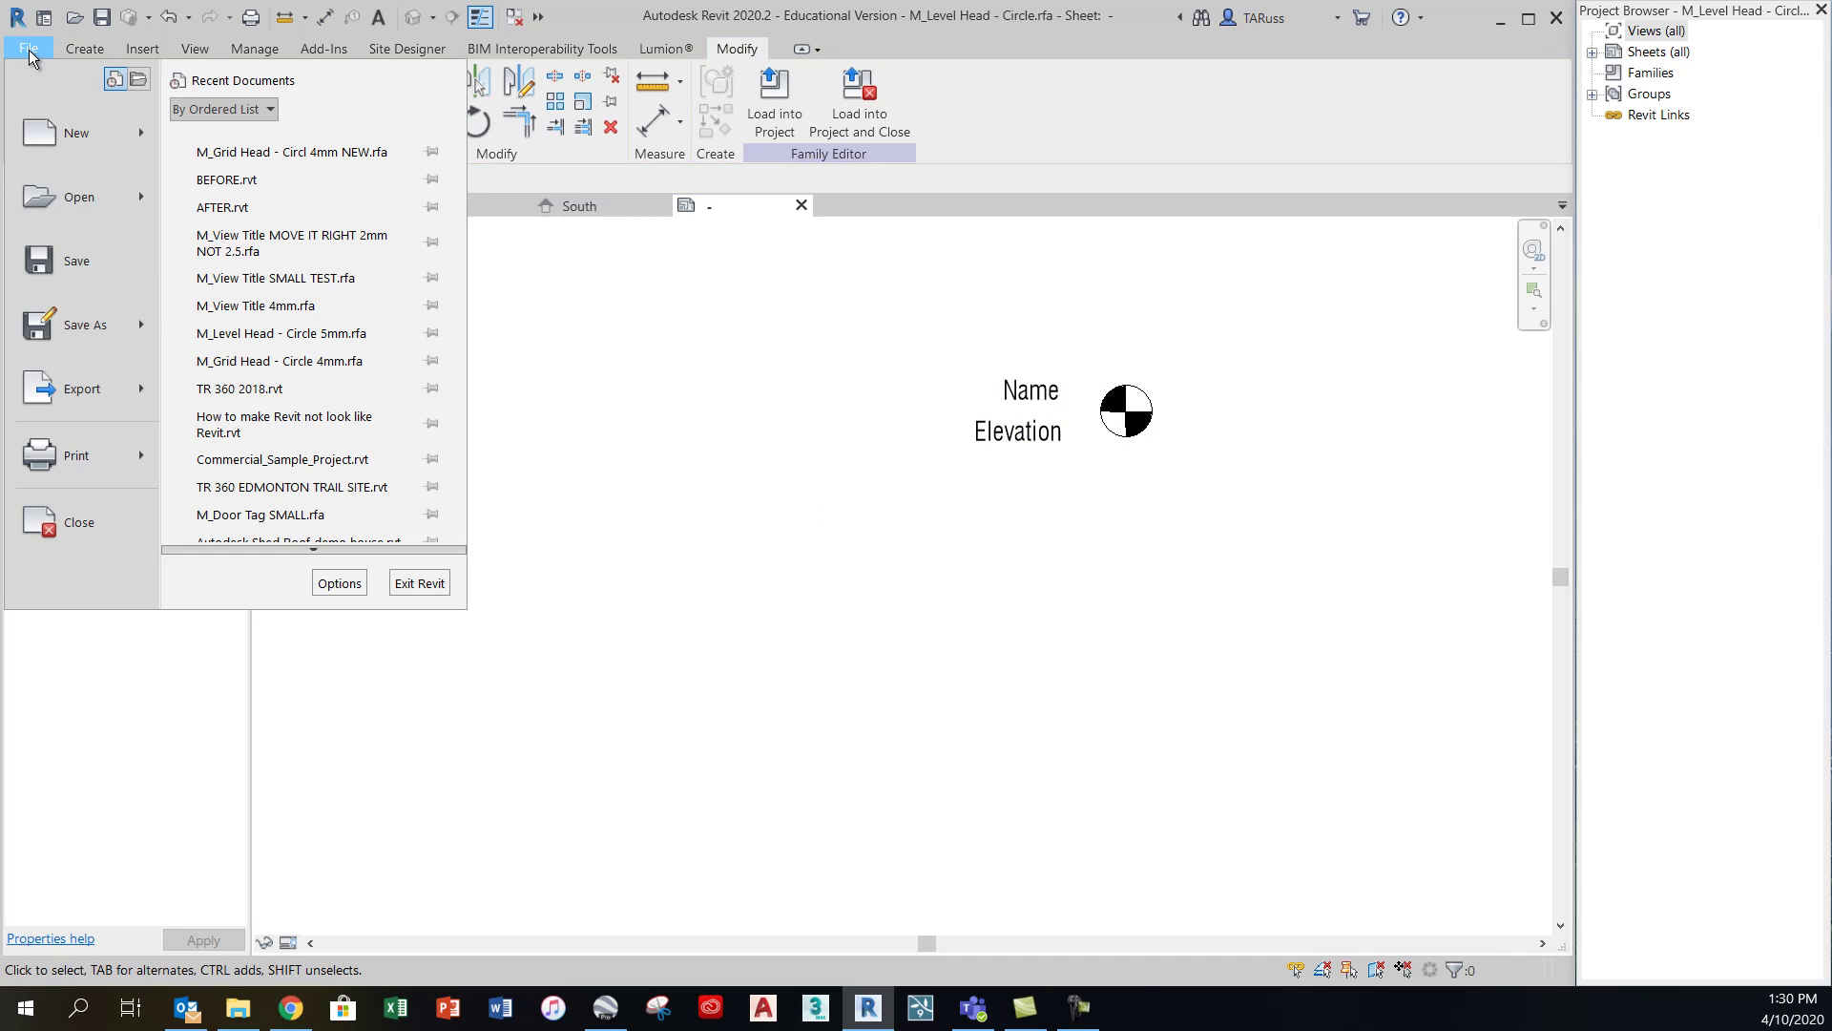
mouse_move(102, 327)
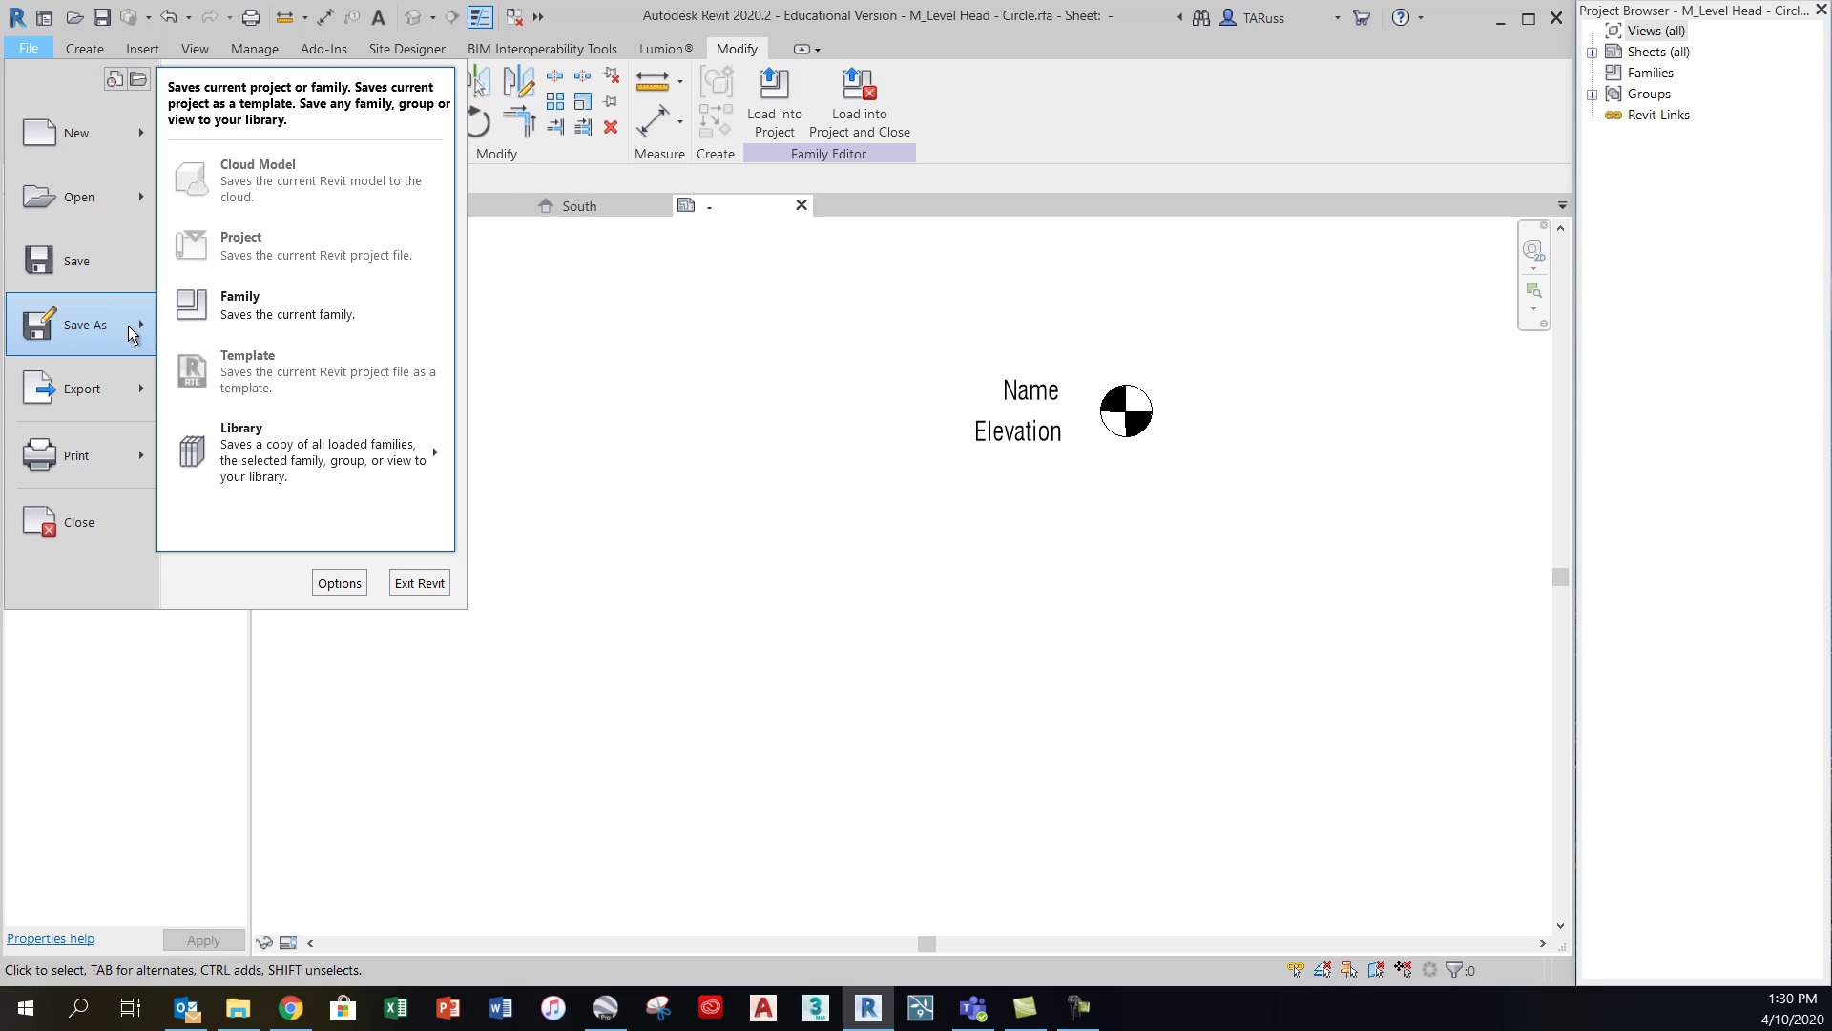
click(244, 294)
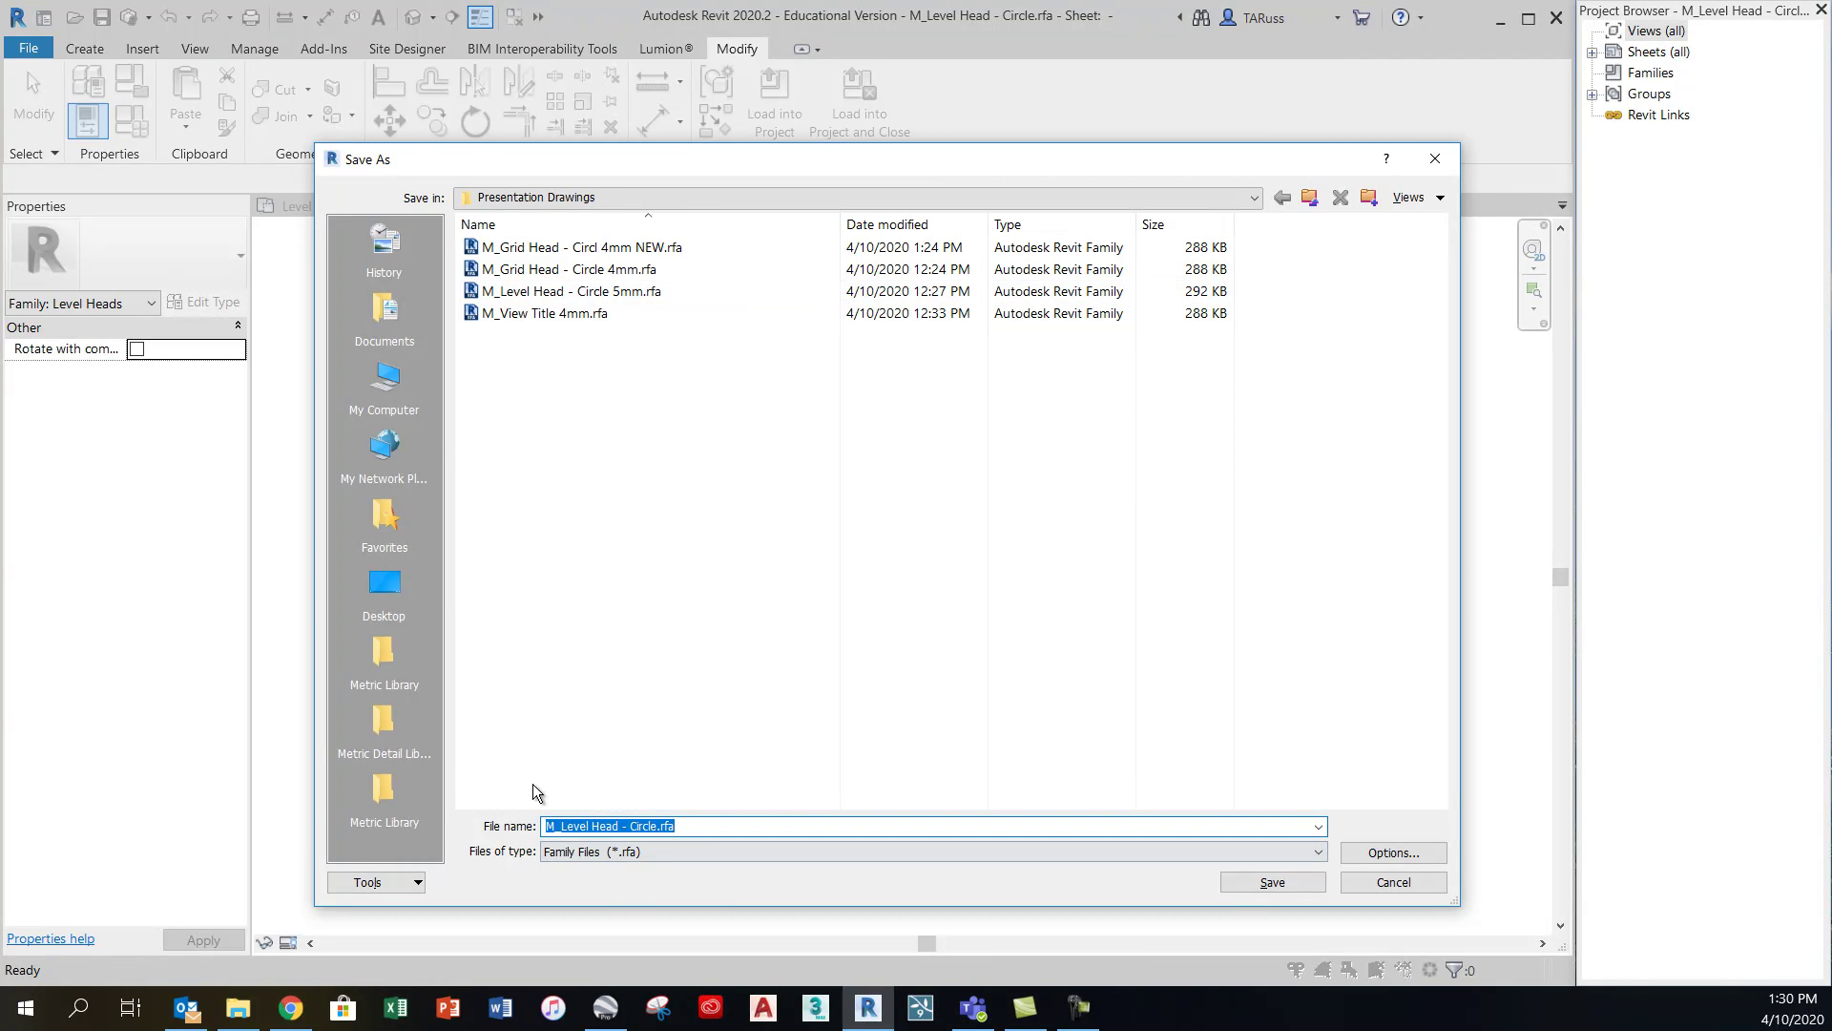
click(532, 293)
click(697, 830)
click(665, 828)
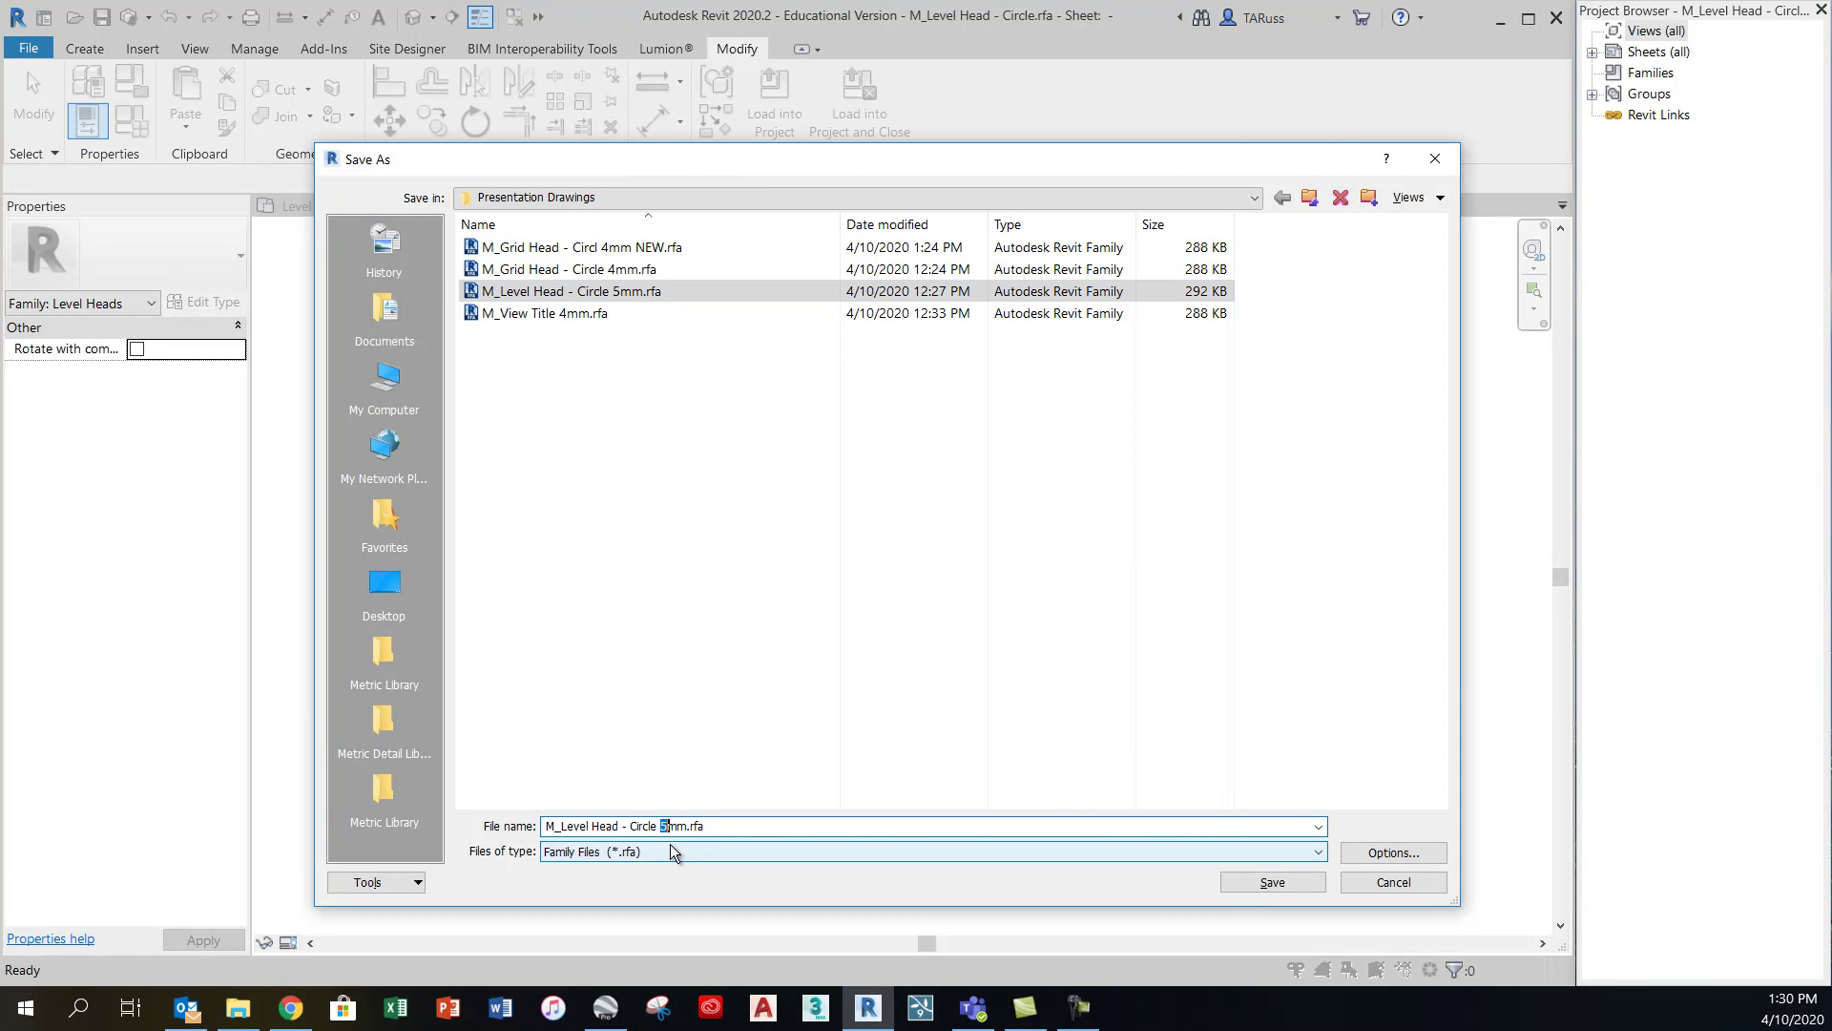
key(Return)
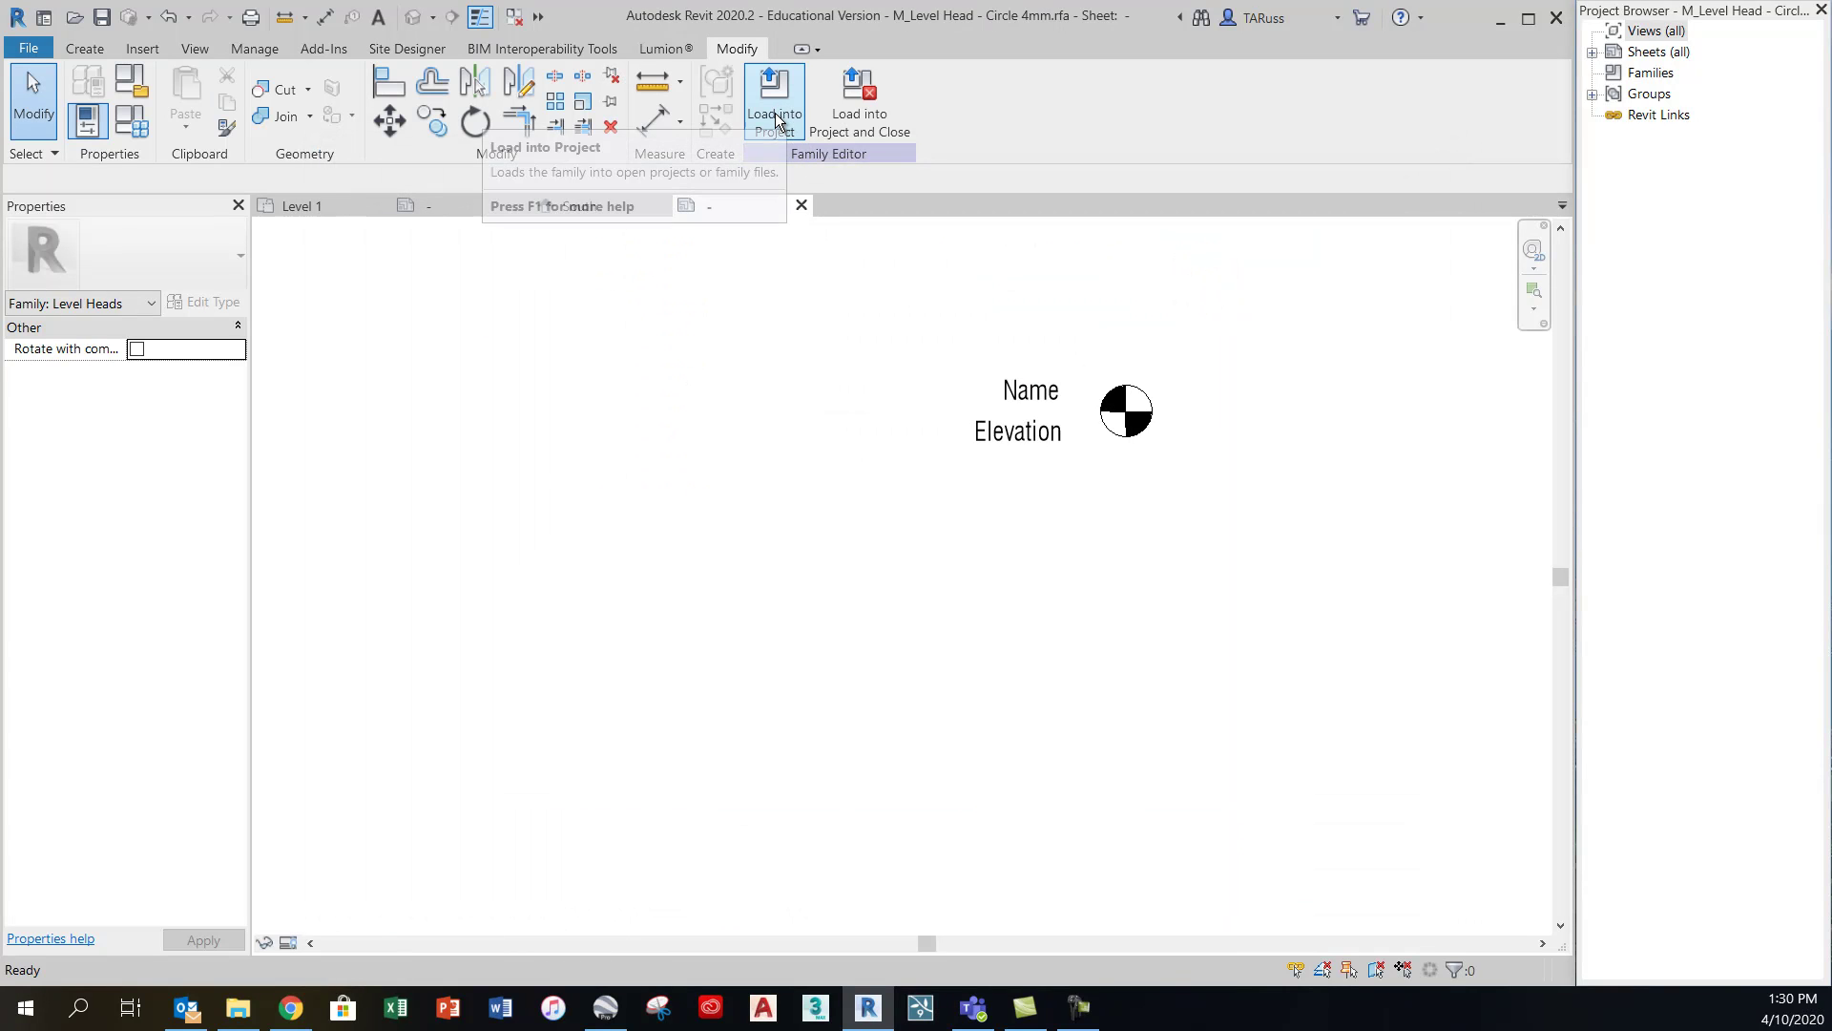
click(776, 109)
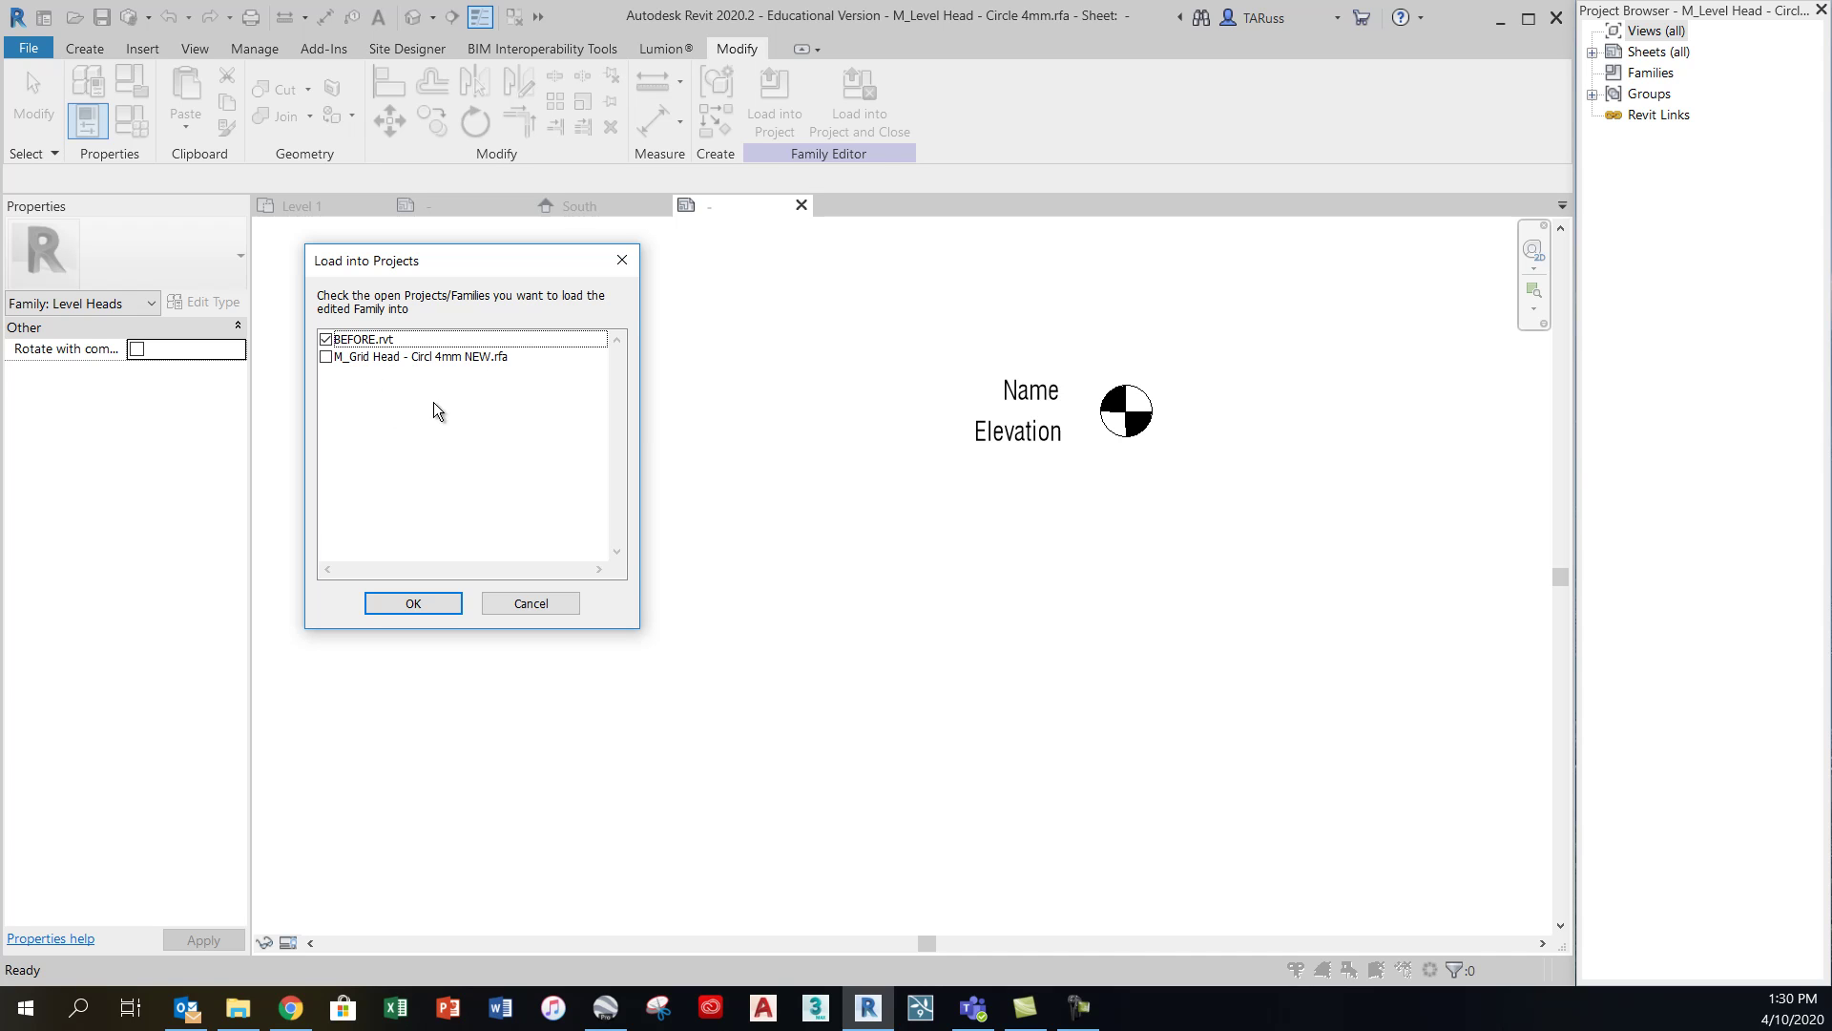
click(403, 603)
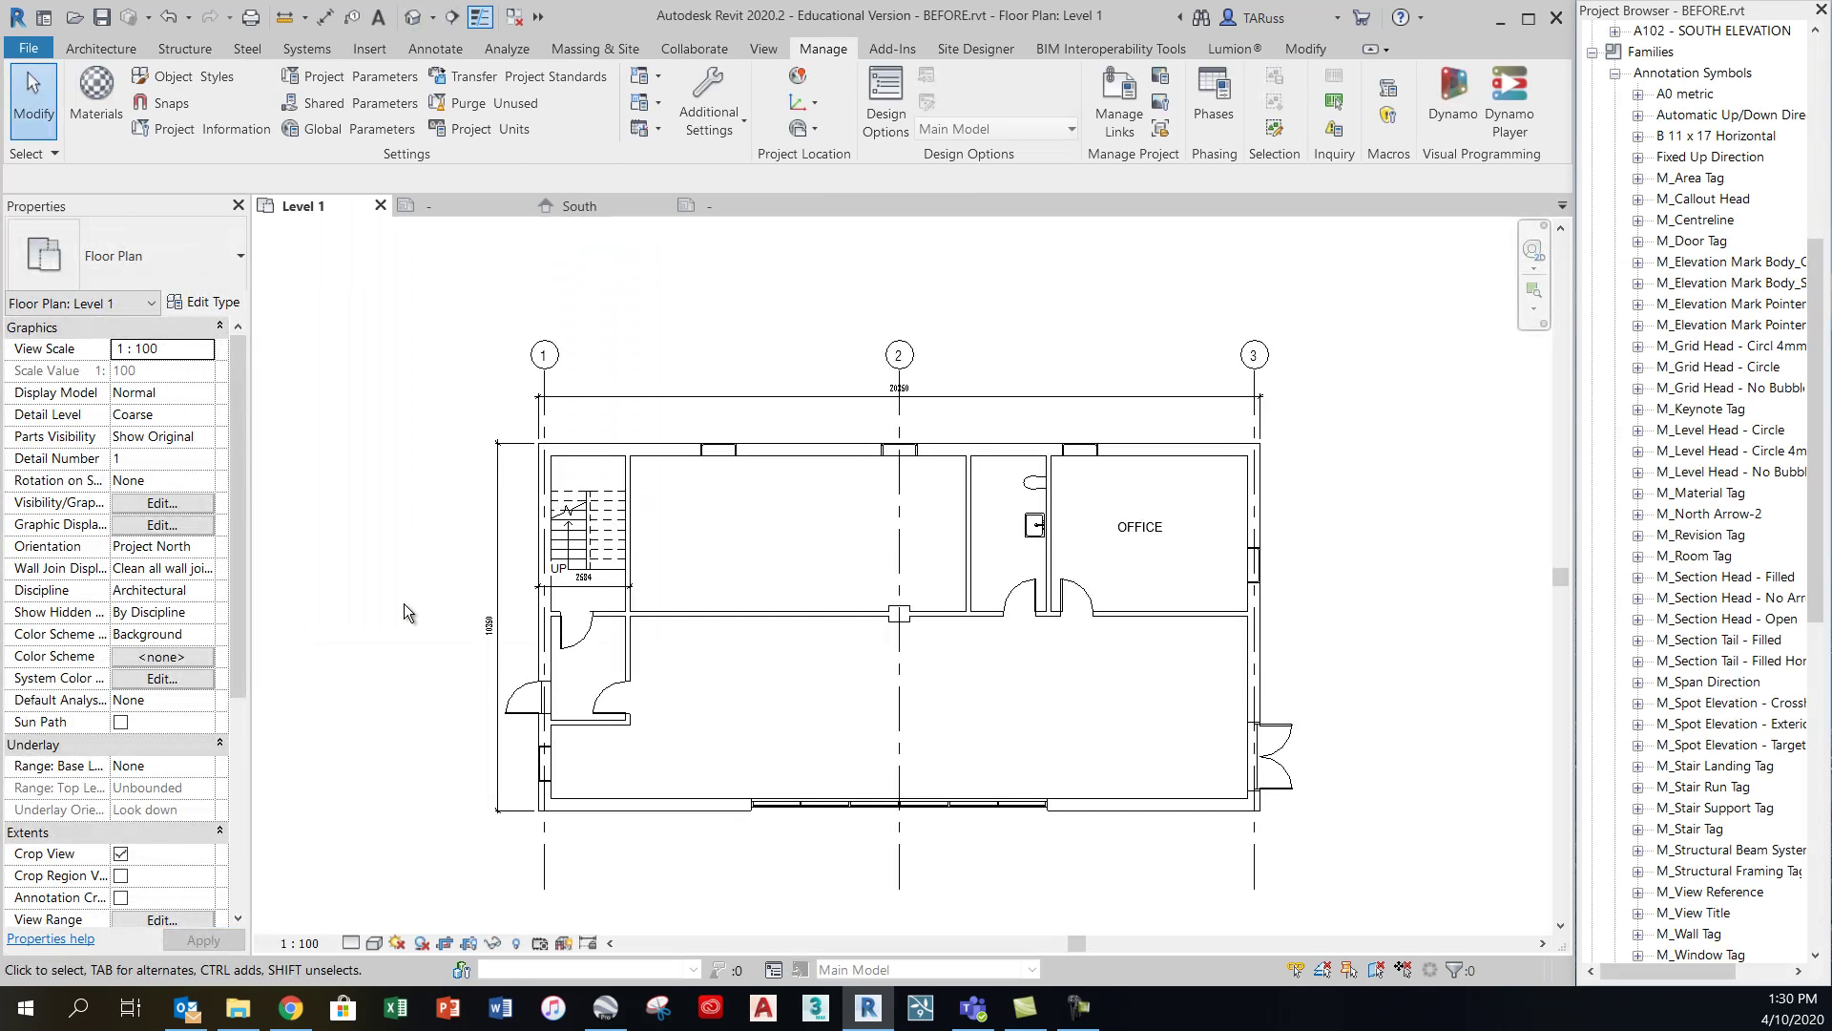
In the South elevation, set the symbol of the Roof level's 8mm Head type to M_Level Head - Circle 4mm
click(594, 209)
scroll(1210, 450, down, 5)
scroll(1239, 515, up, 5)
middle_drag(948, 363, 490, 323)
click(506, 342)
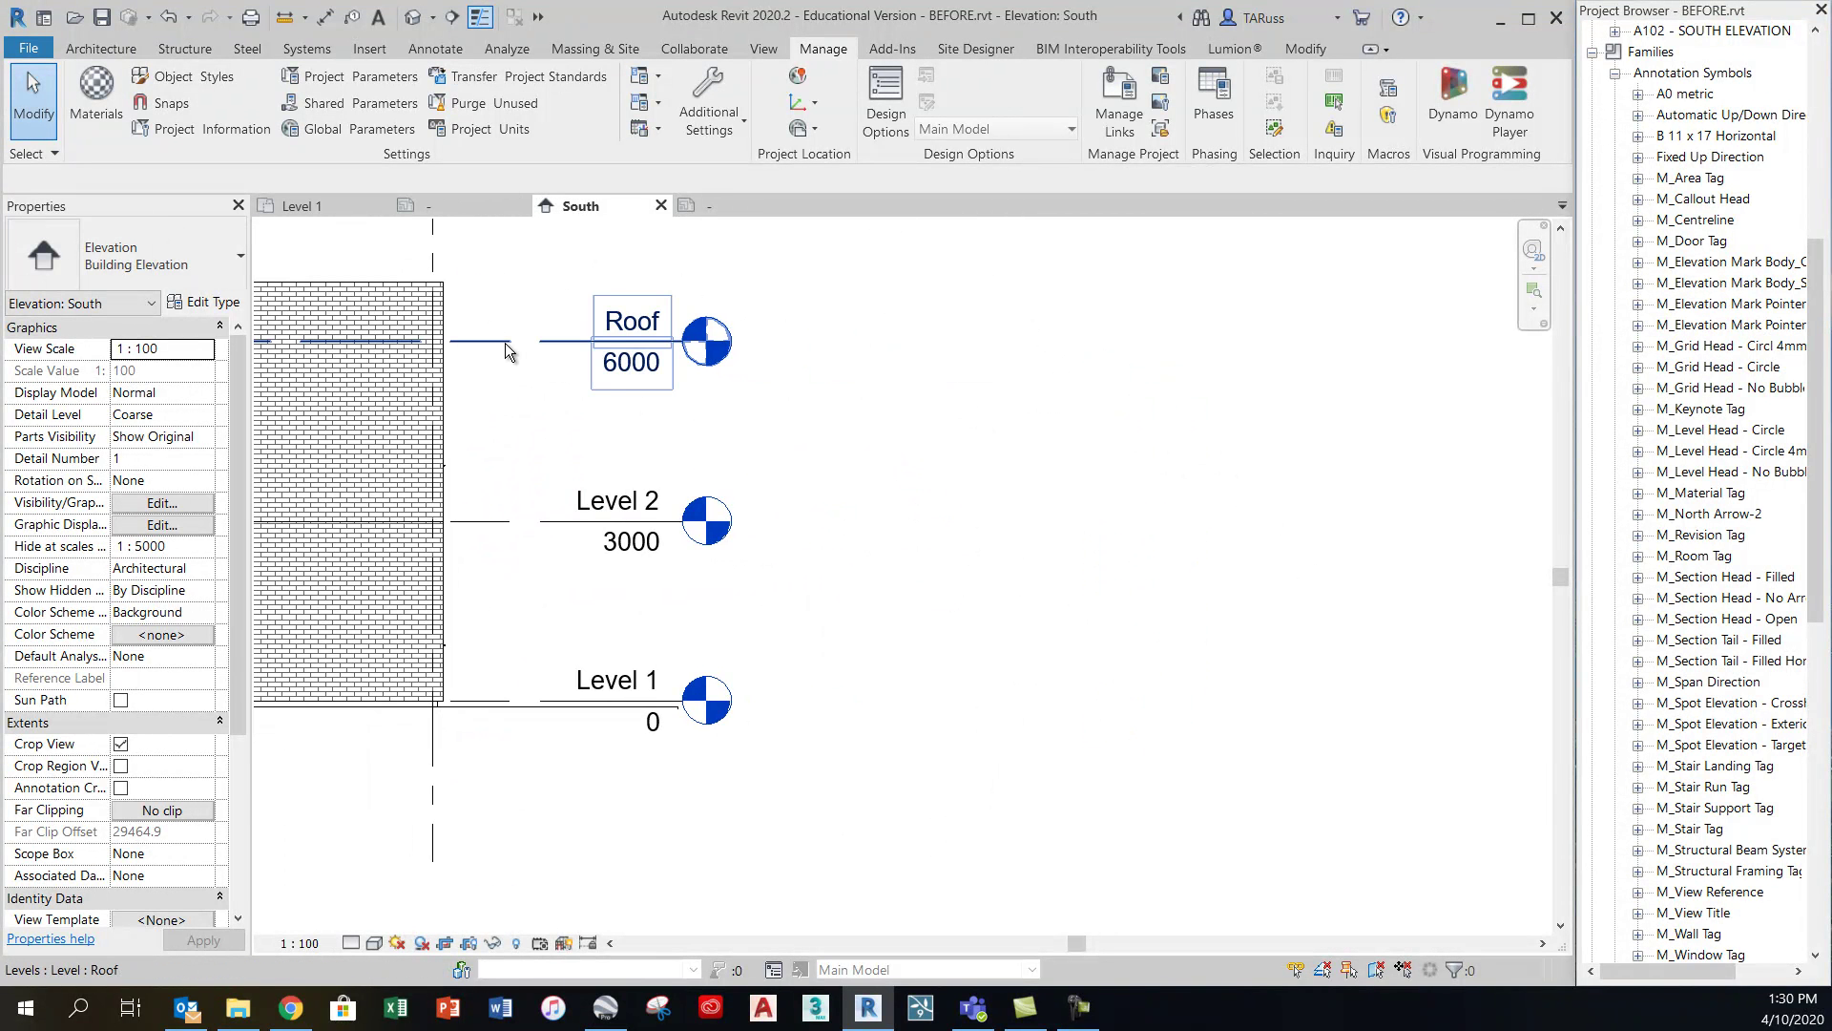
click(506, 344)
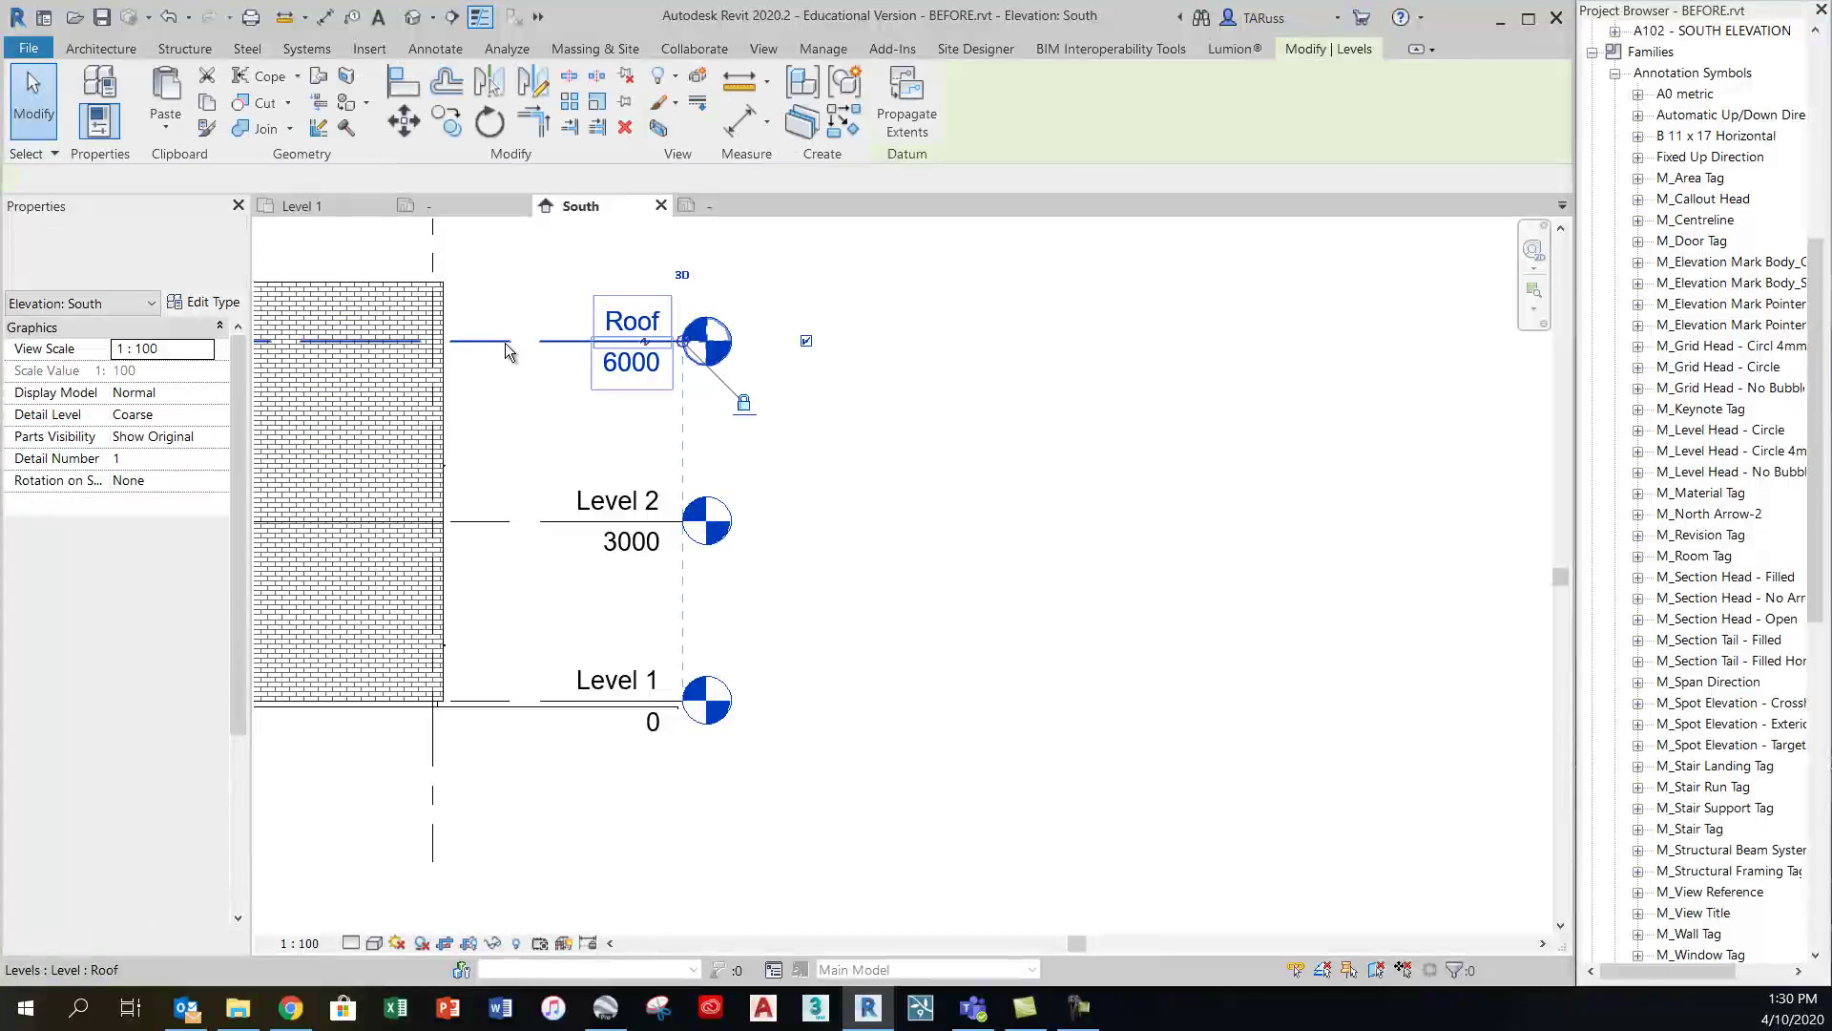
click(222, 311)
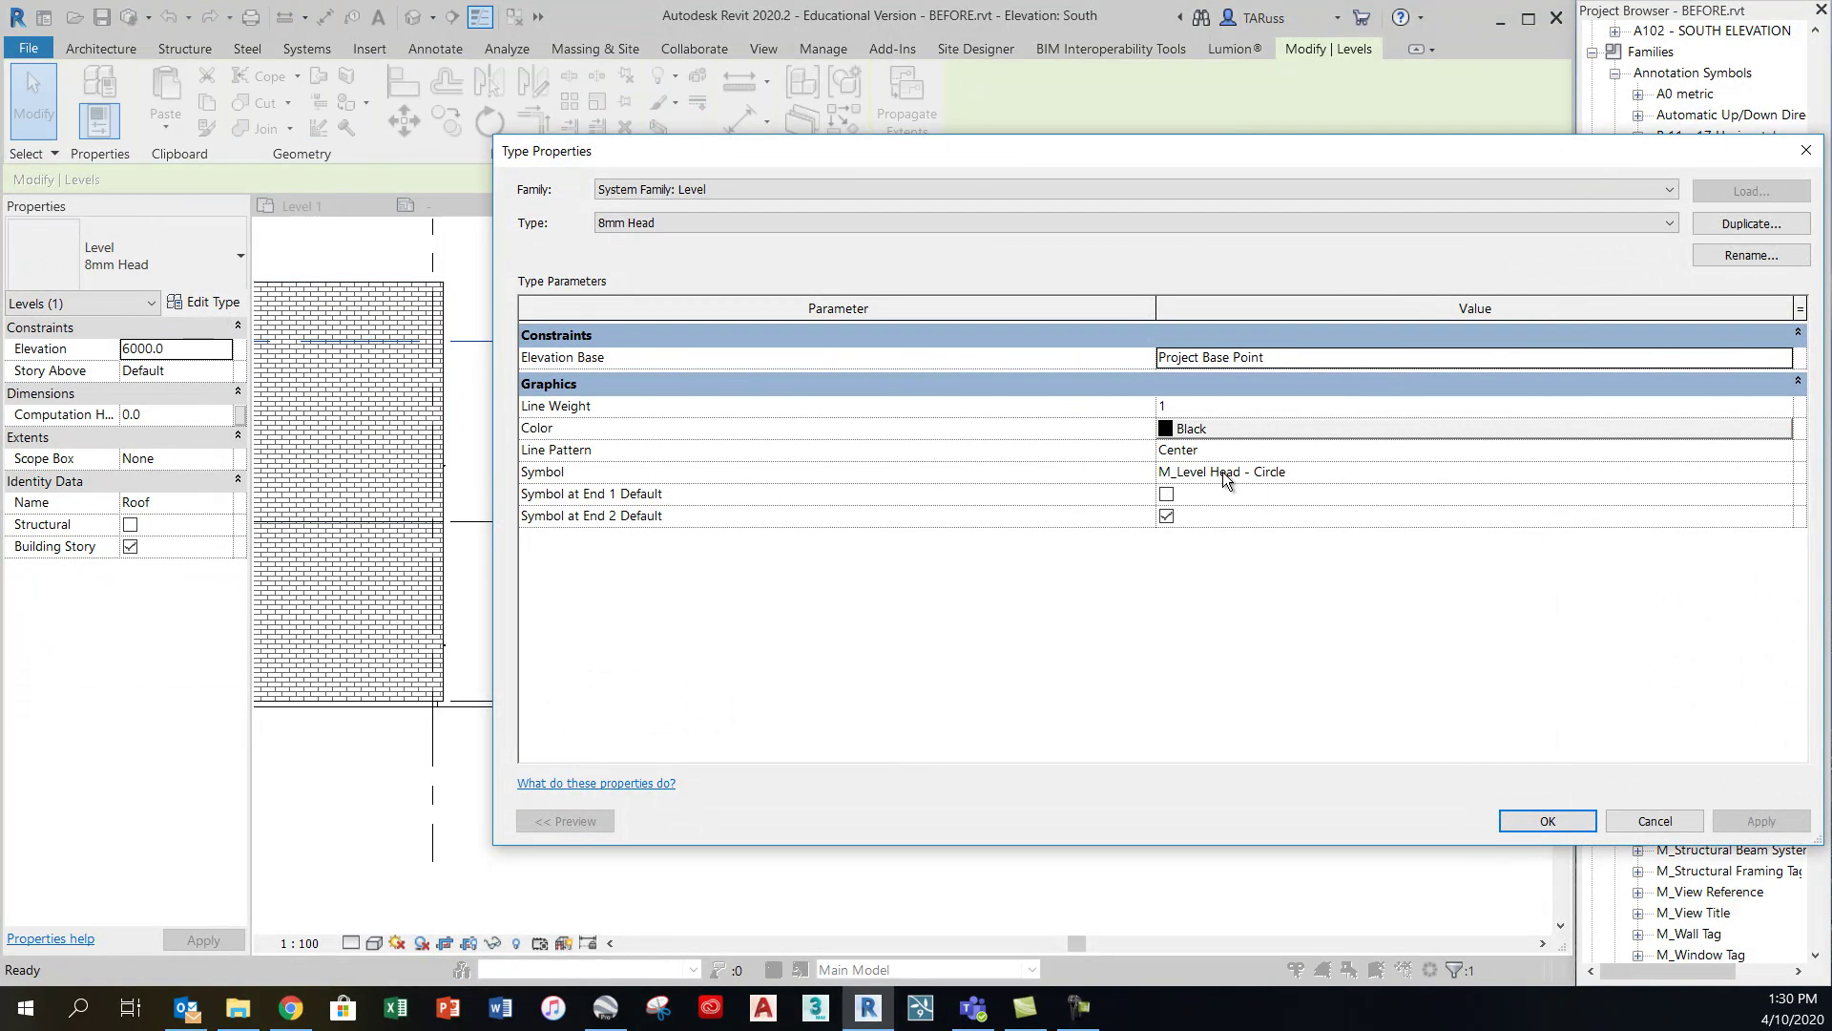
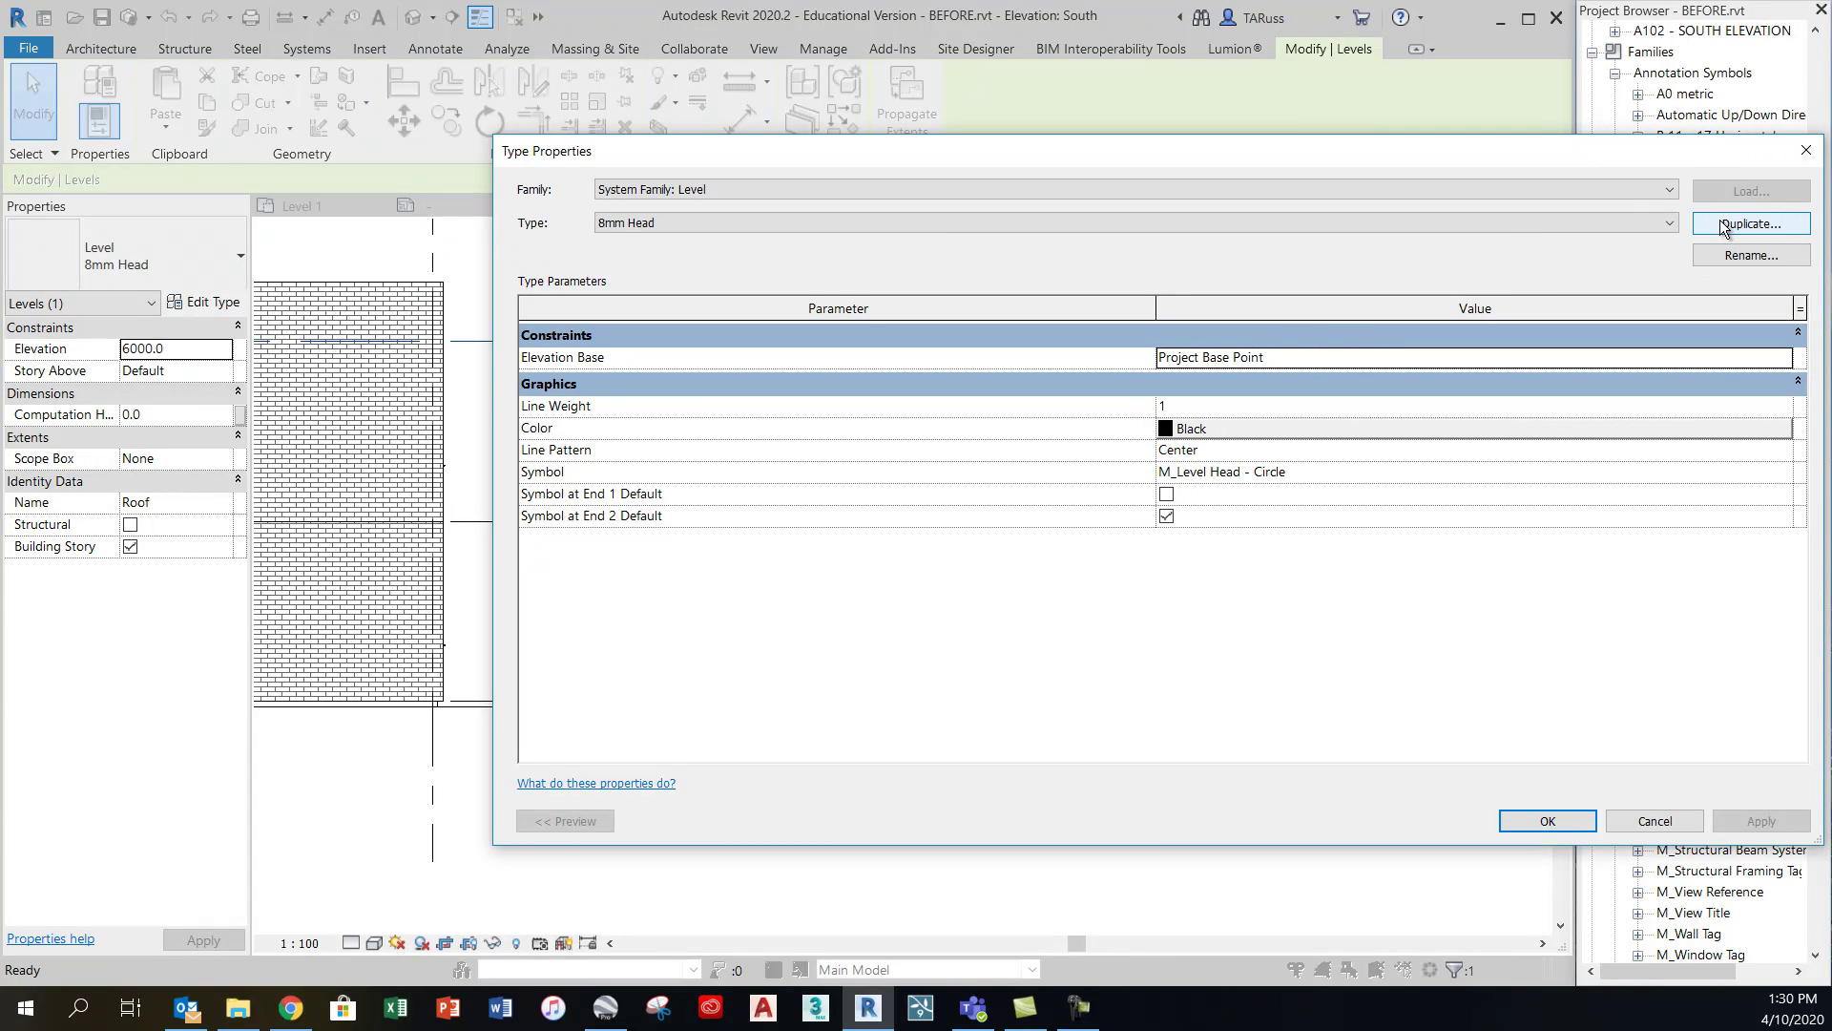
click(1332, 478)
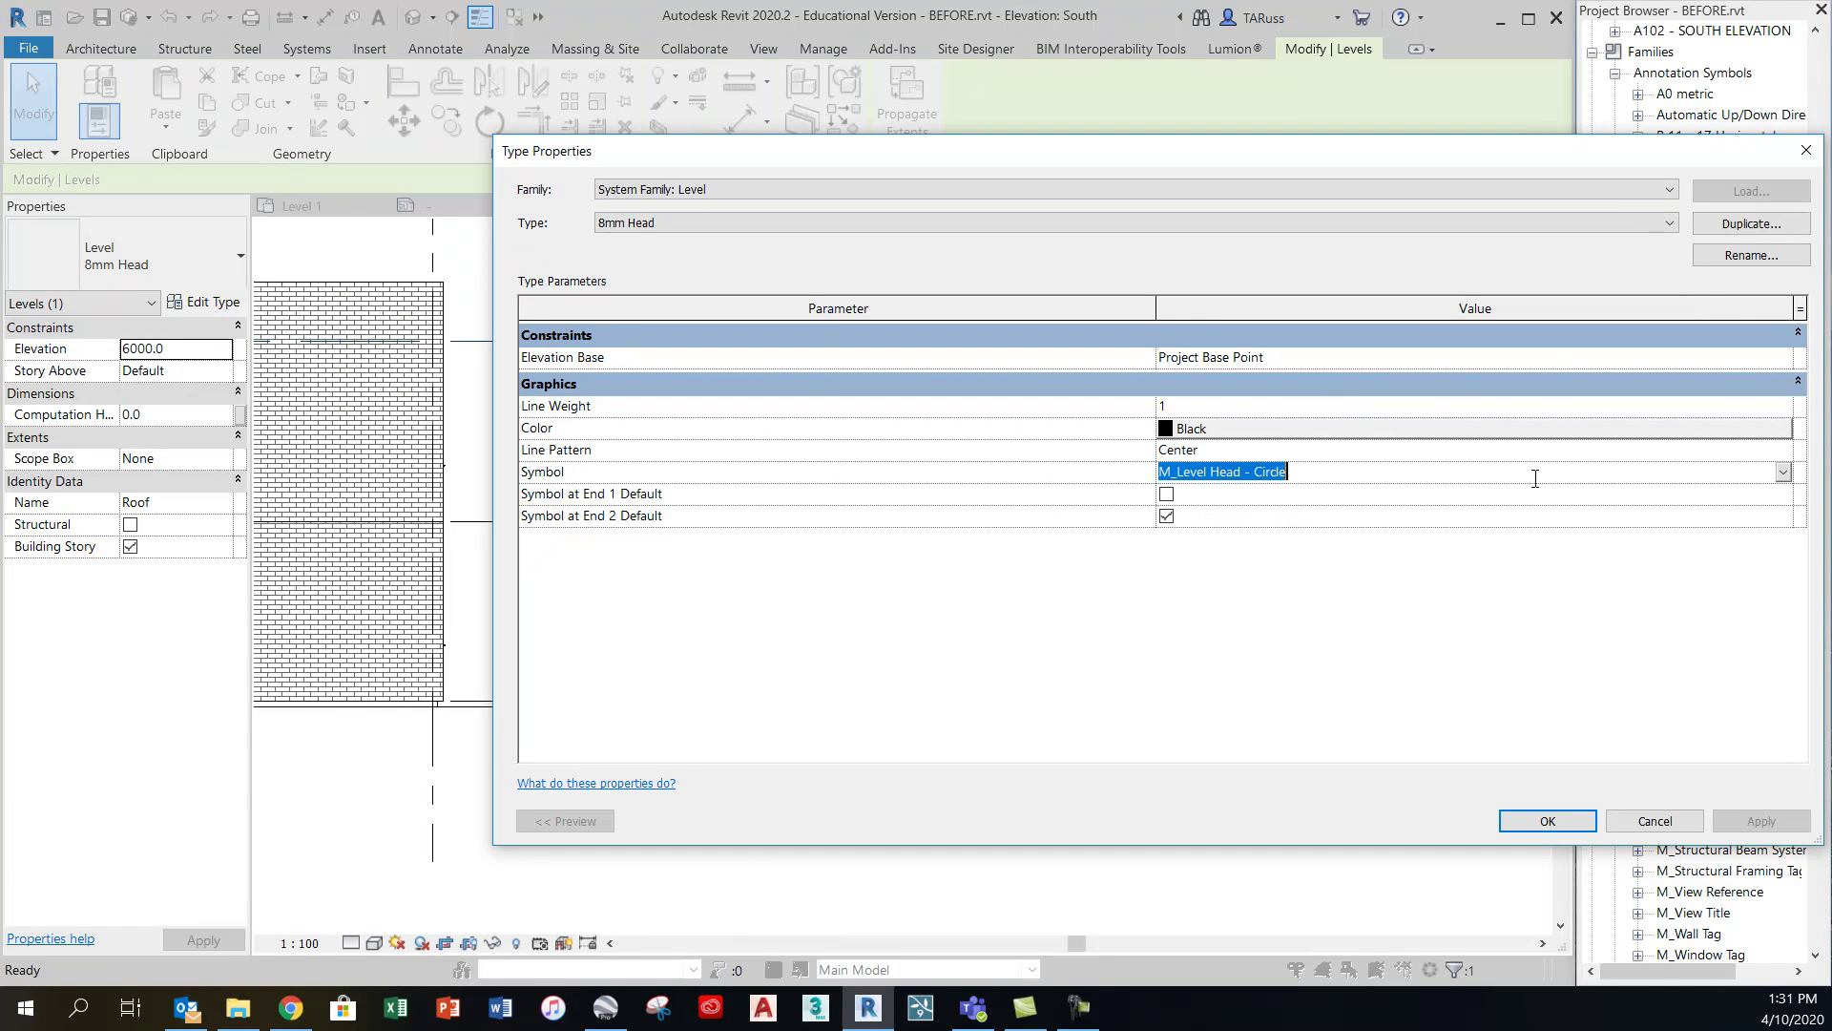
click(1782, 472)
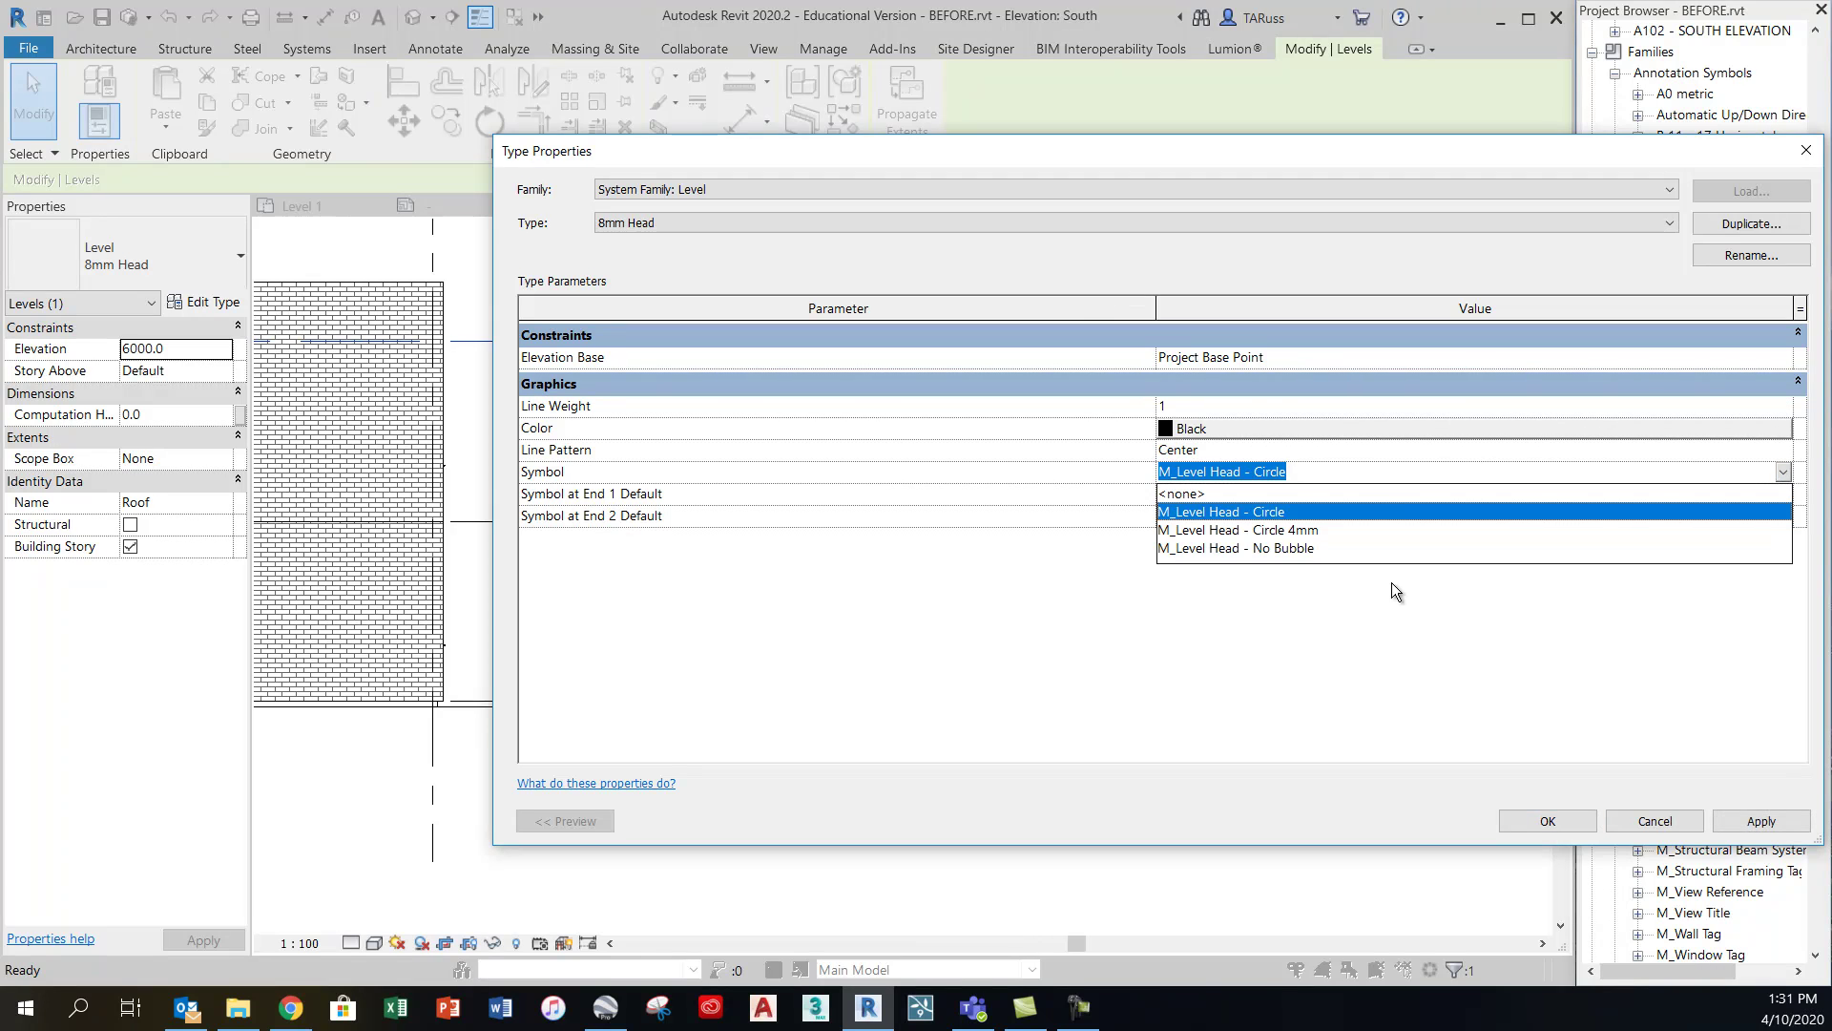
click(1285, 530)
click(1546, 820)
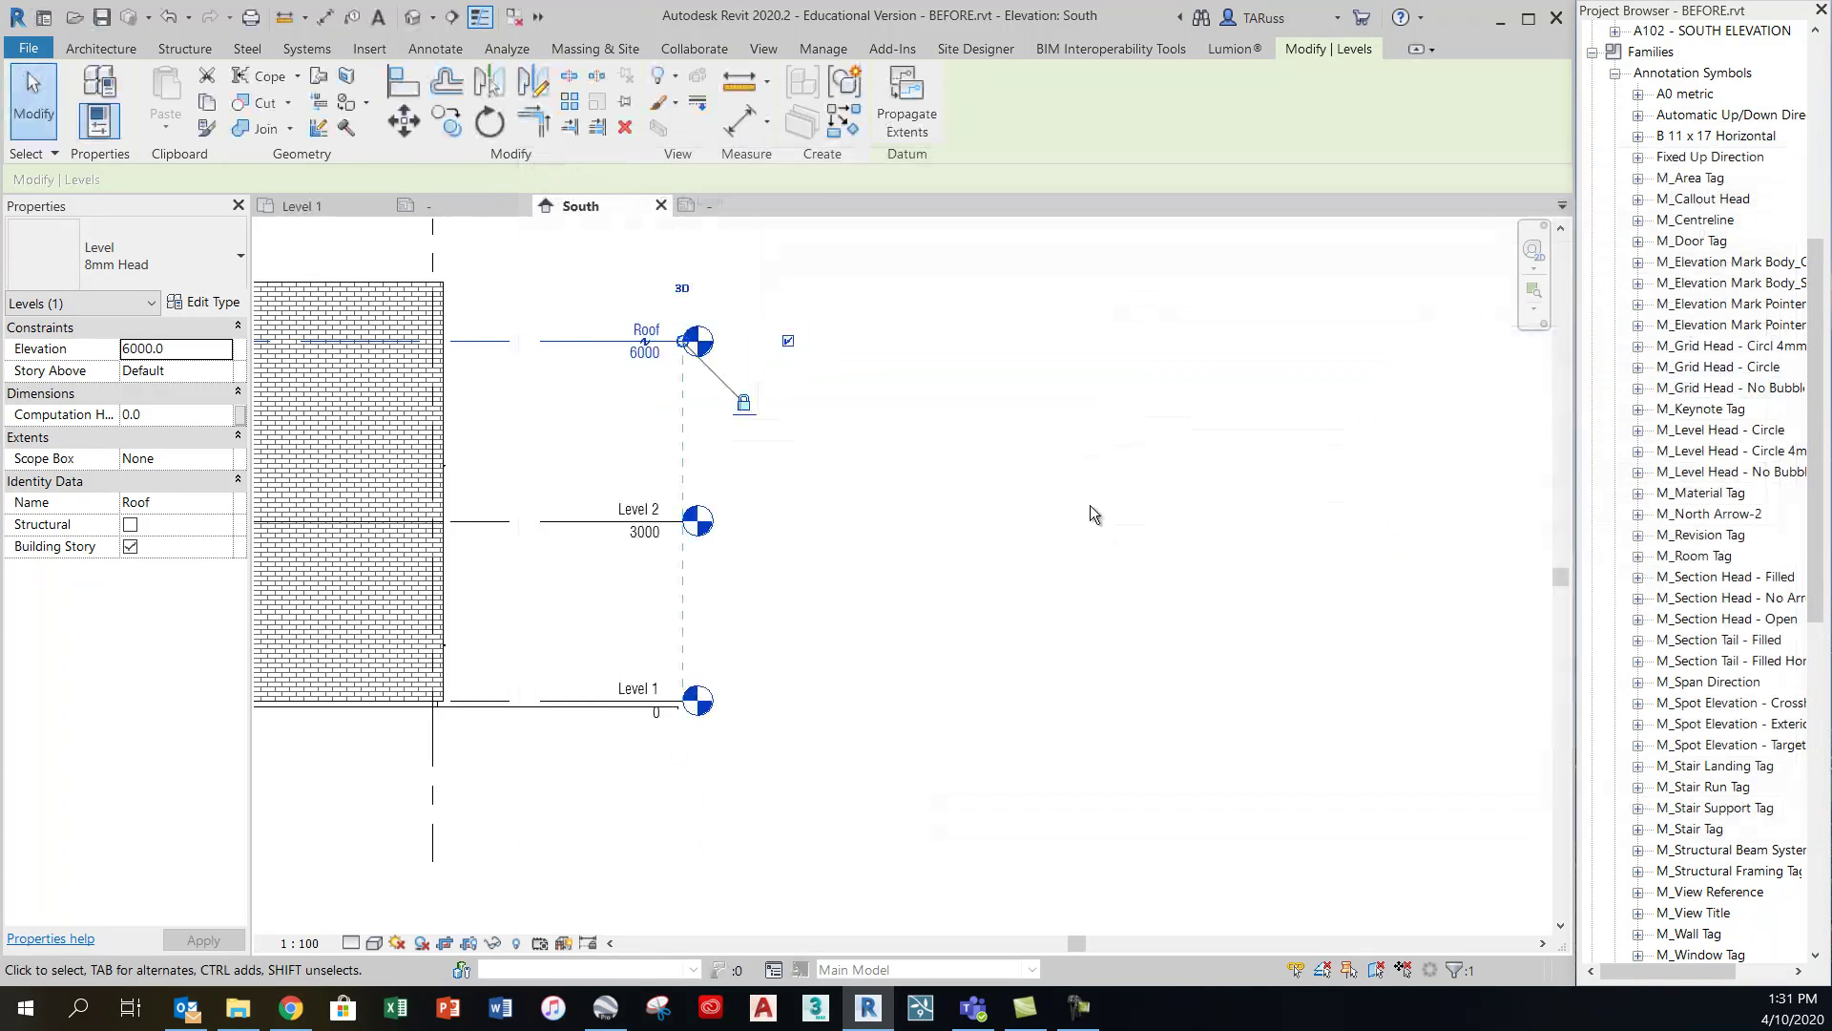
Examine the level heads, labels and level line ends across the South elevation
scroll(1189, 389, down, 6)
click(1154, 482)
scroll(934, 374, up, 7)
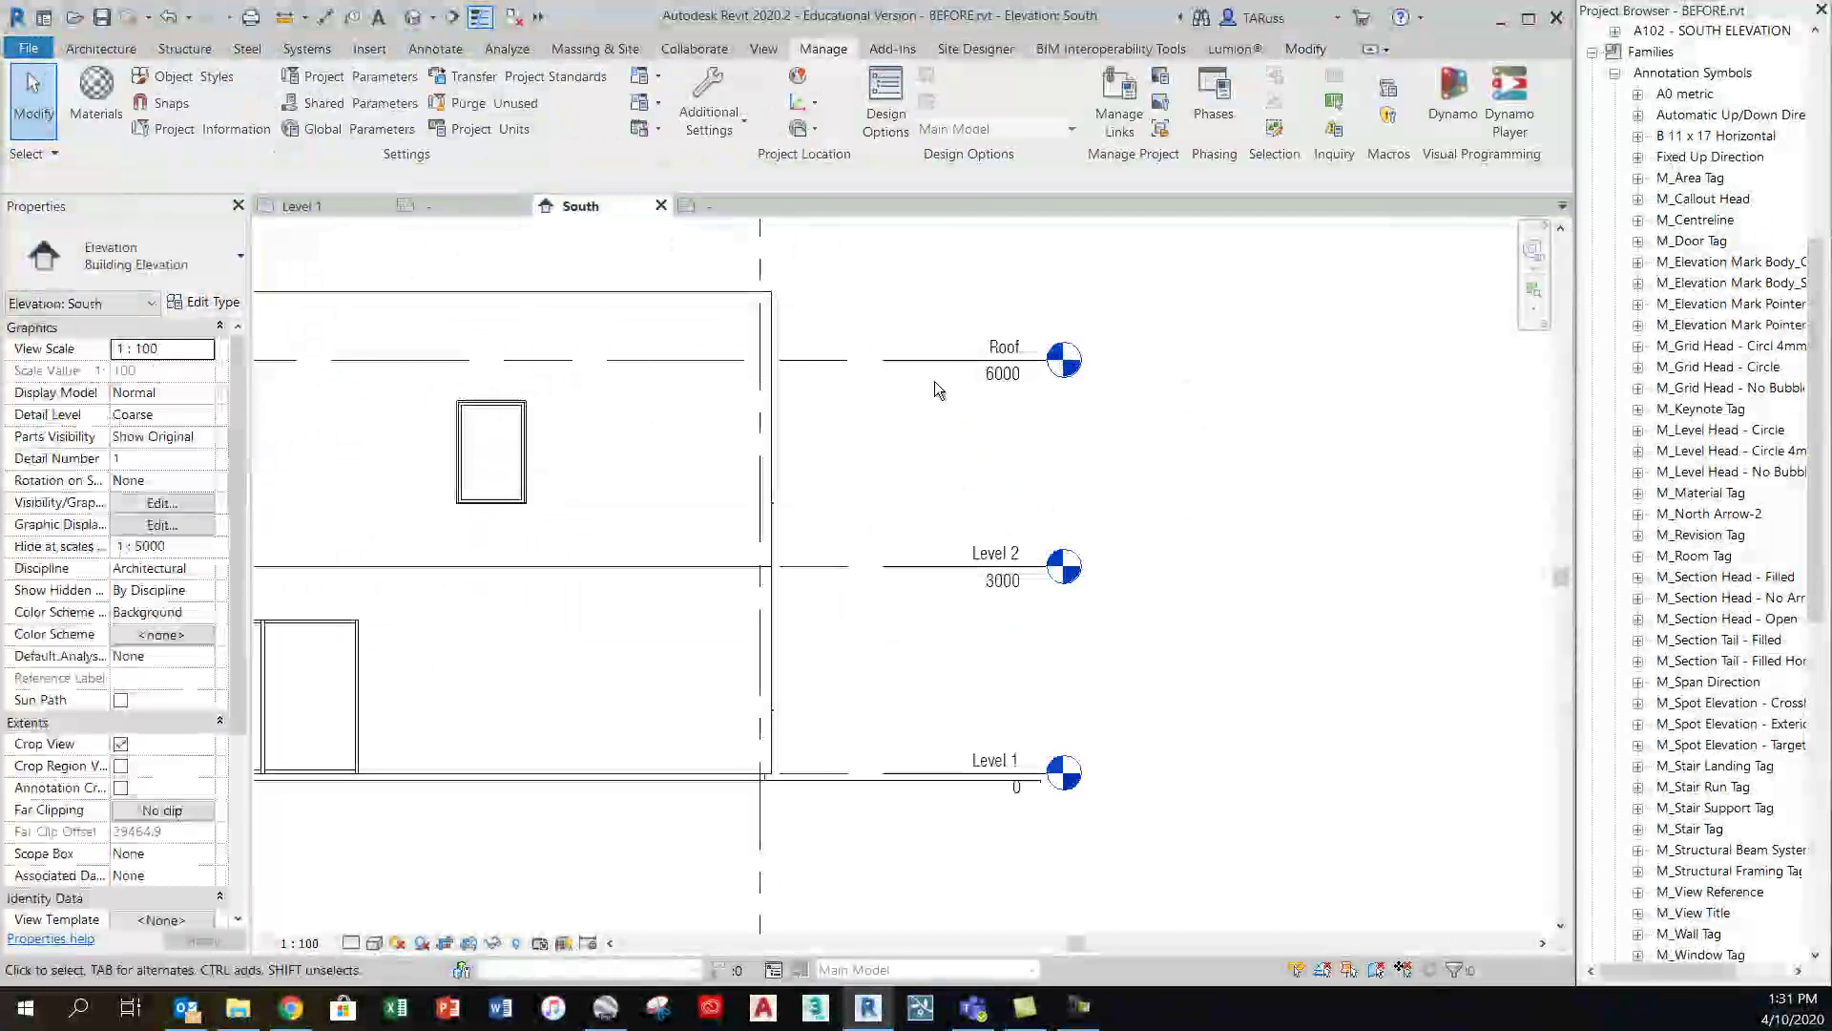
click(1038, 365)
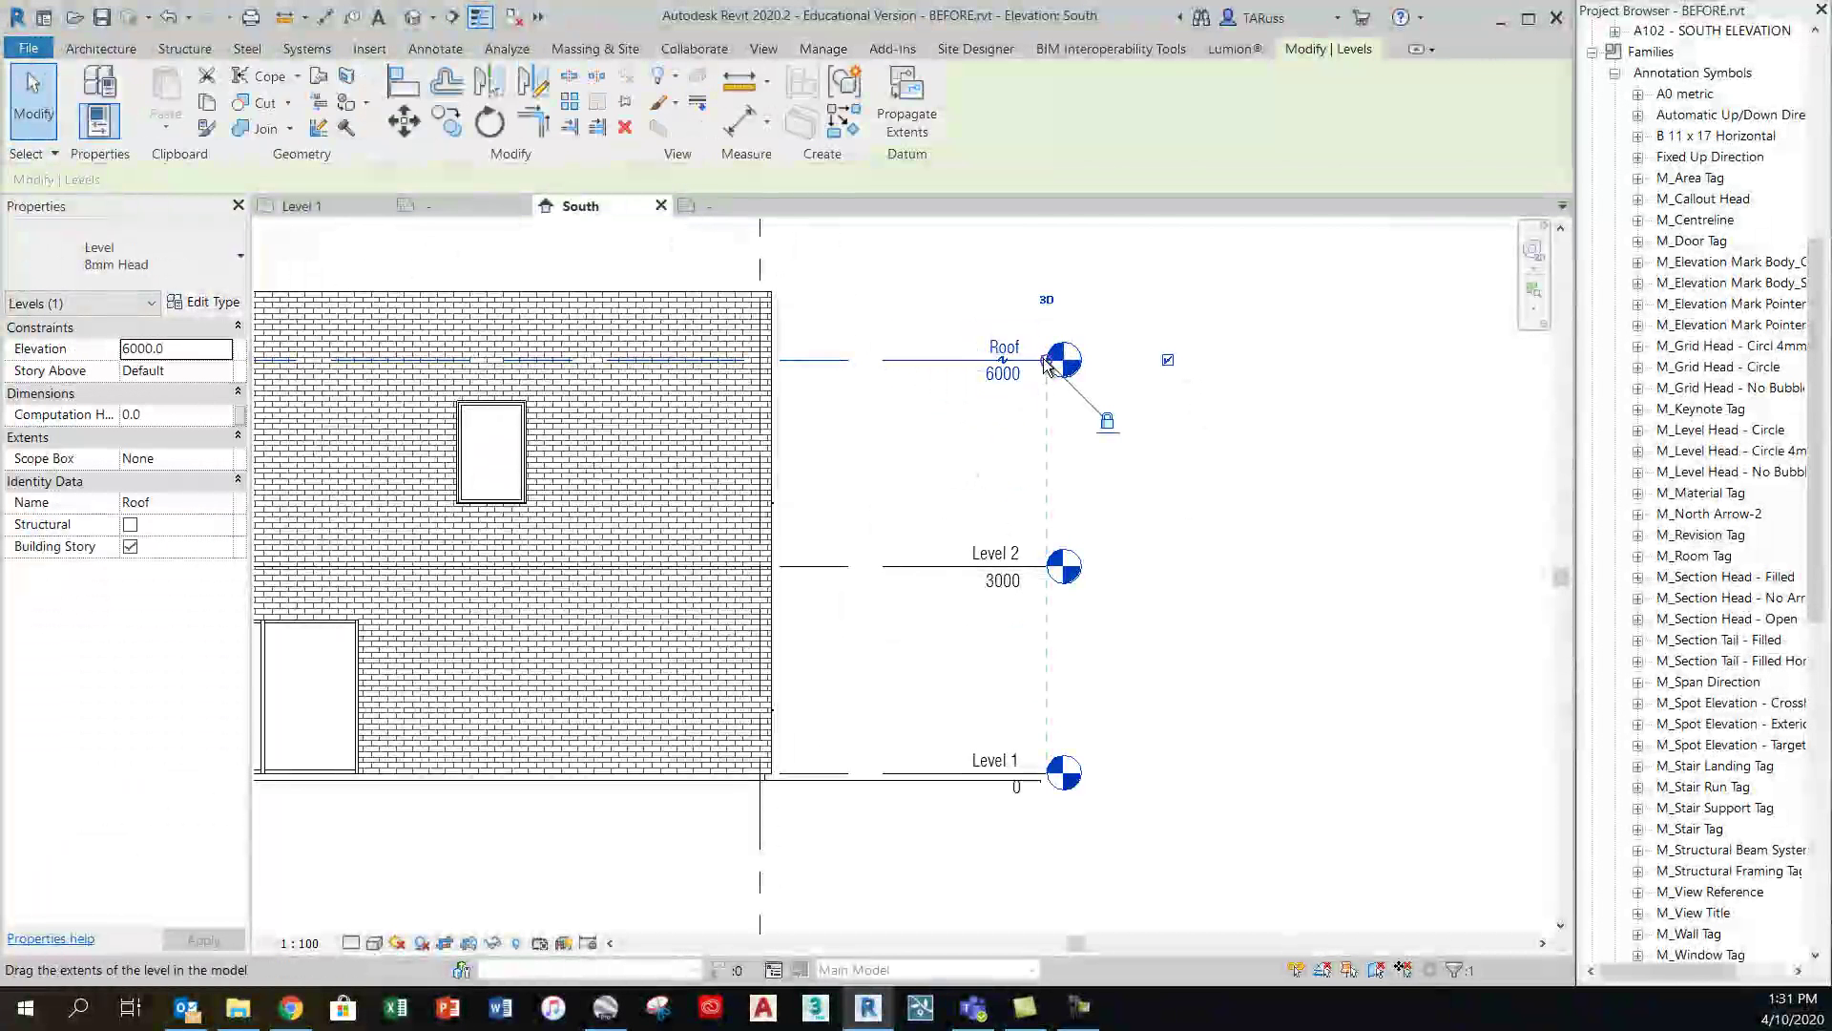
scroll(1155, 374, down, 4)
middle_drag(1154, 374, 1492, 349)
scroll(610, 458, up, 2)
scroll(532, 525, down, 4)
click(1464, 485)
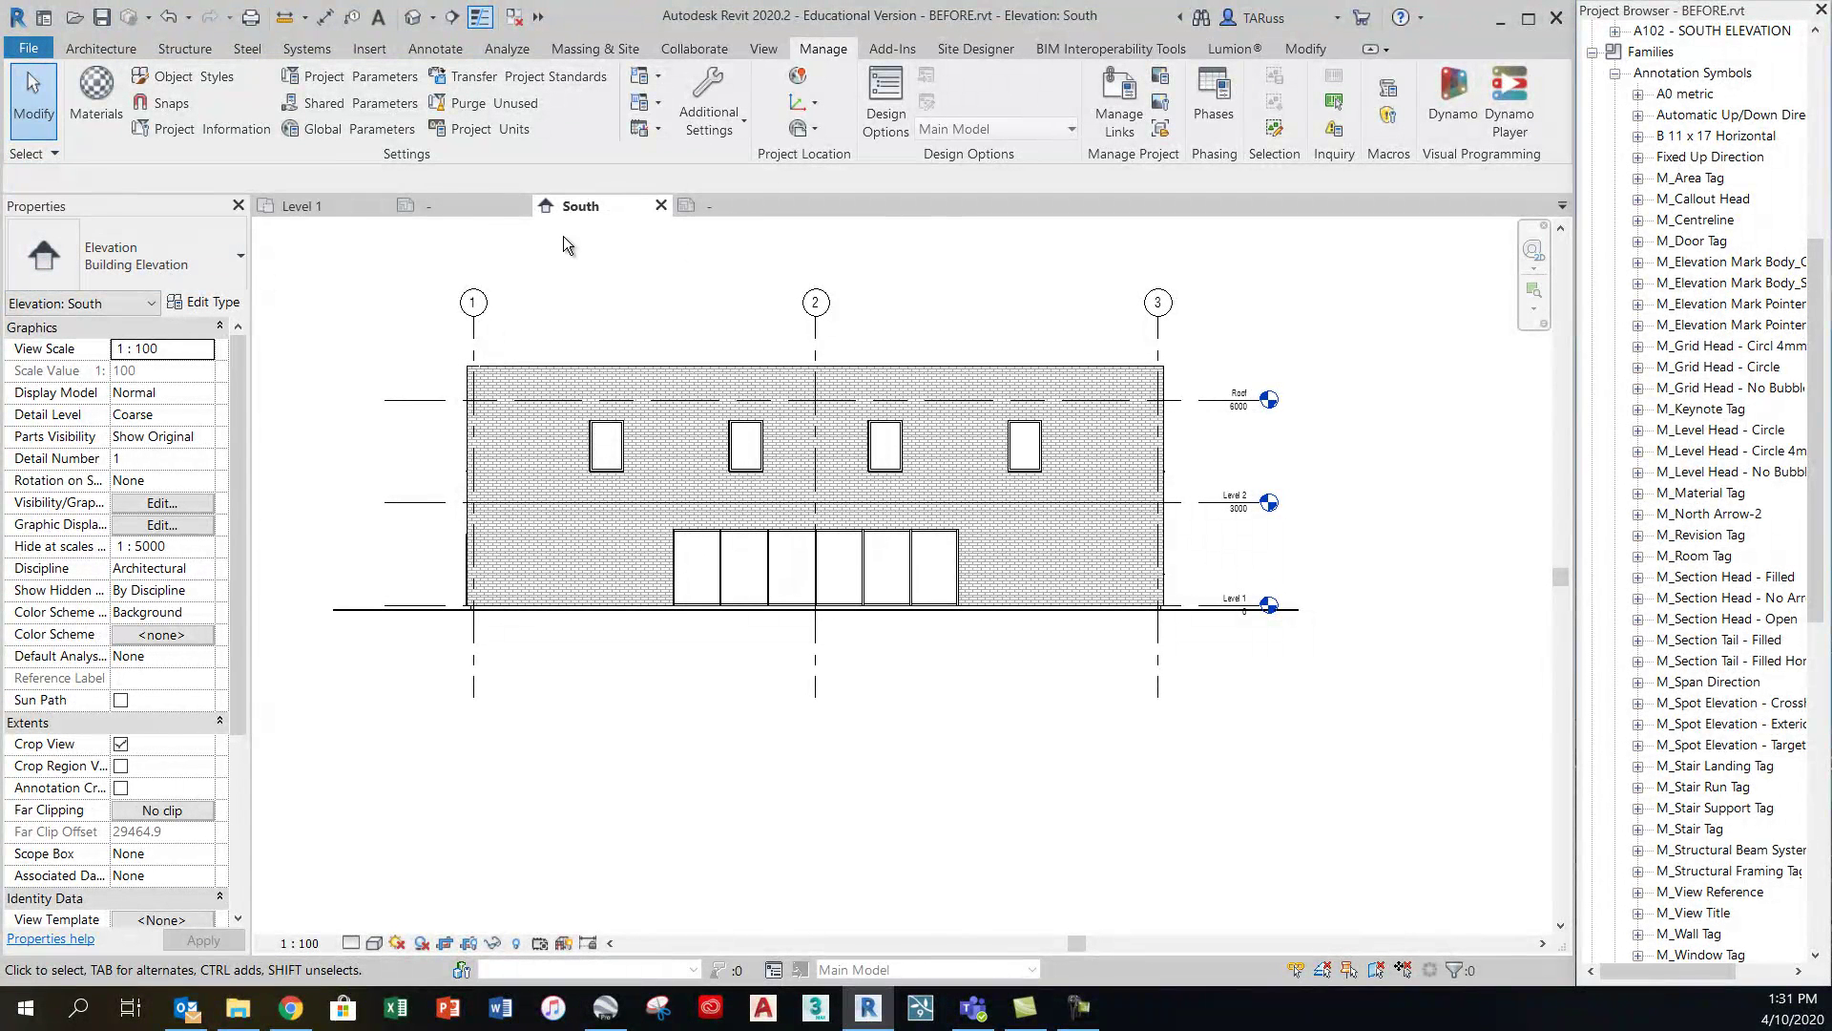
Close the inactive views and reopen the Level 1 floor plan
click(512, 20)
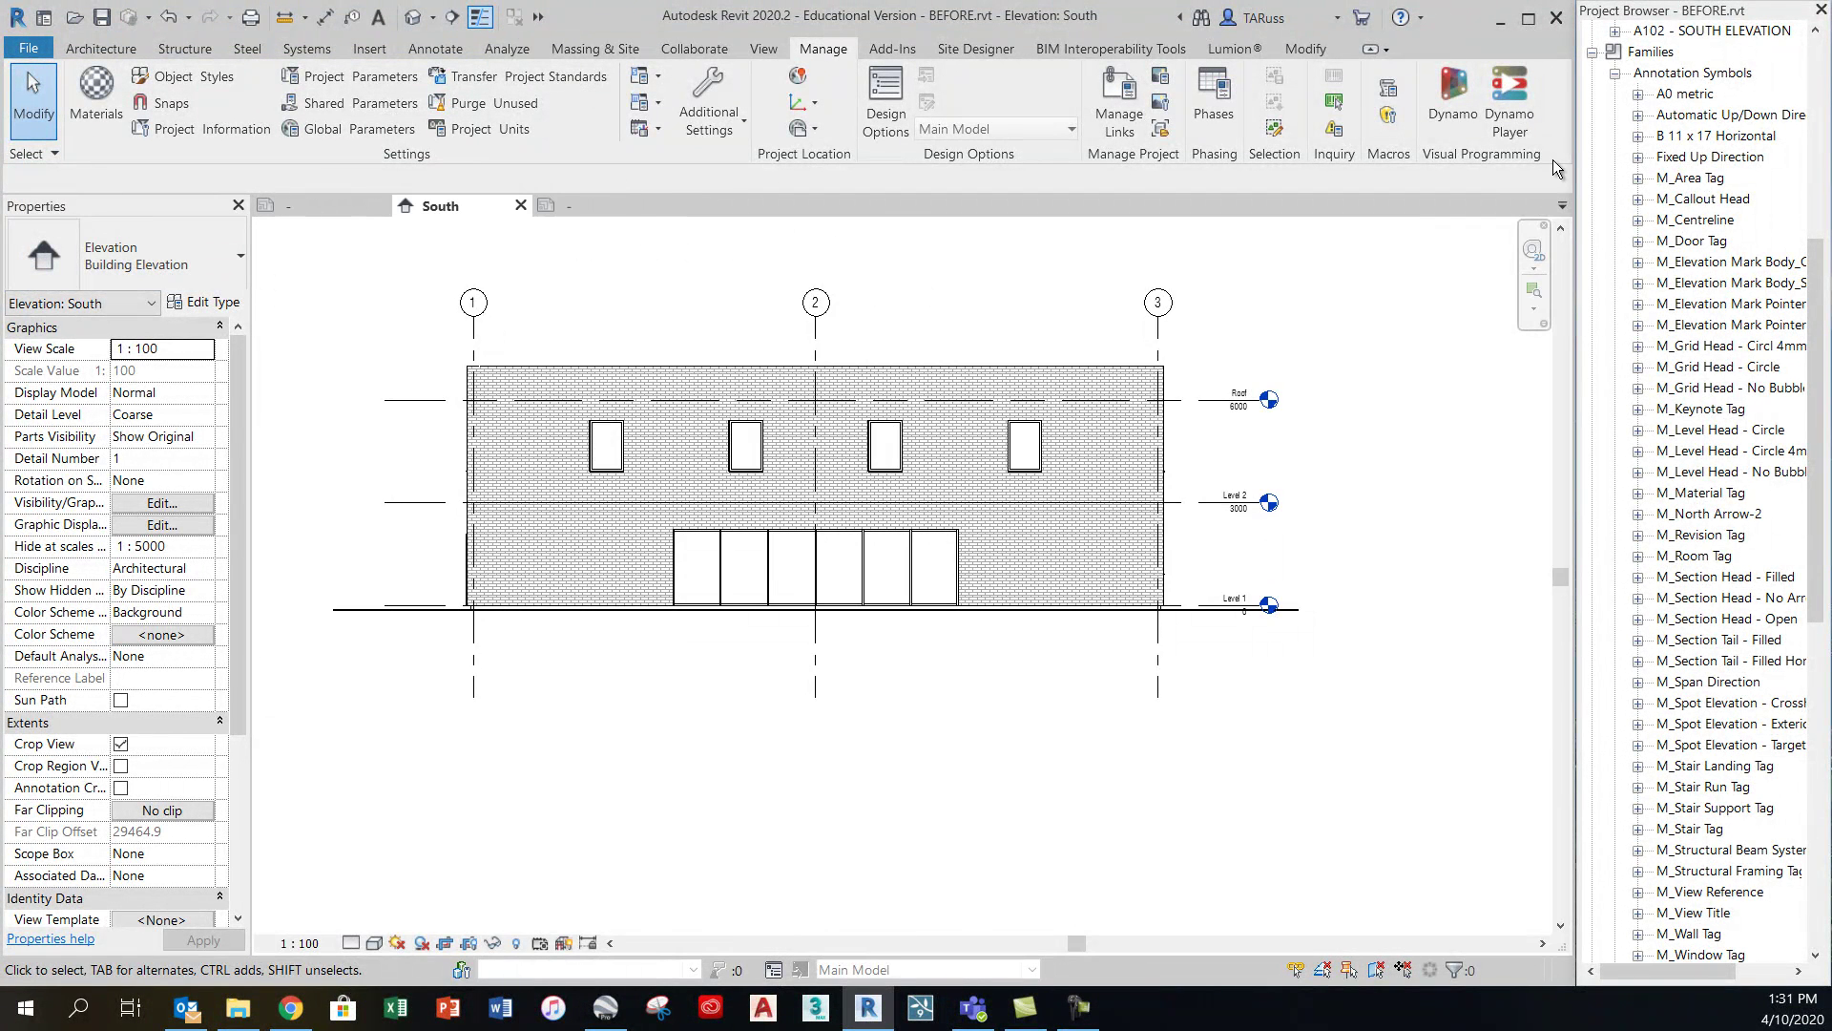
click(1615, 73)
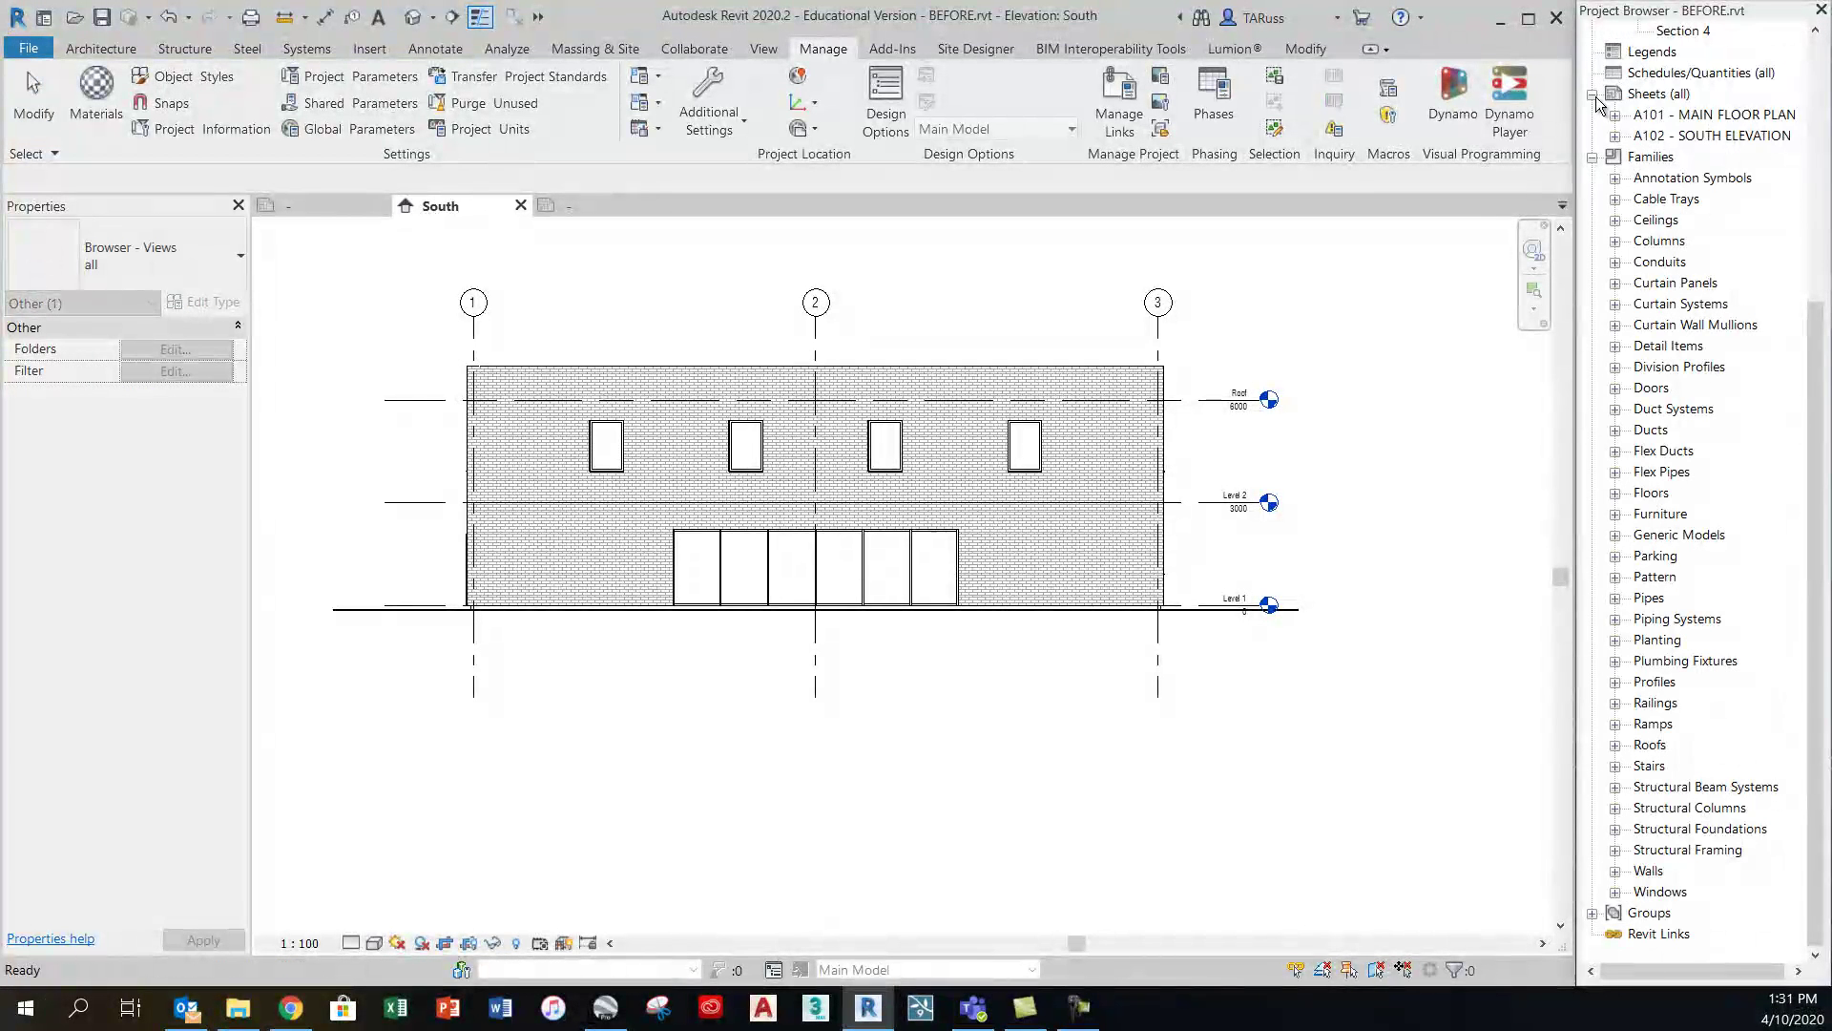
click(1591, 157)
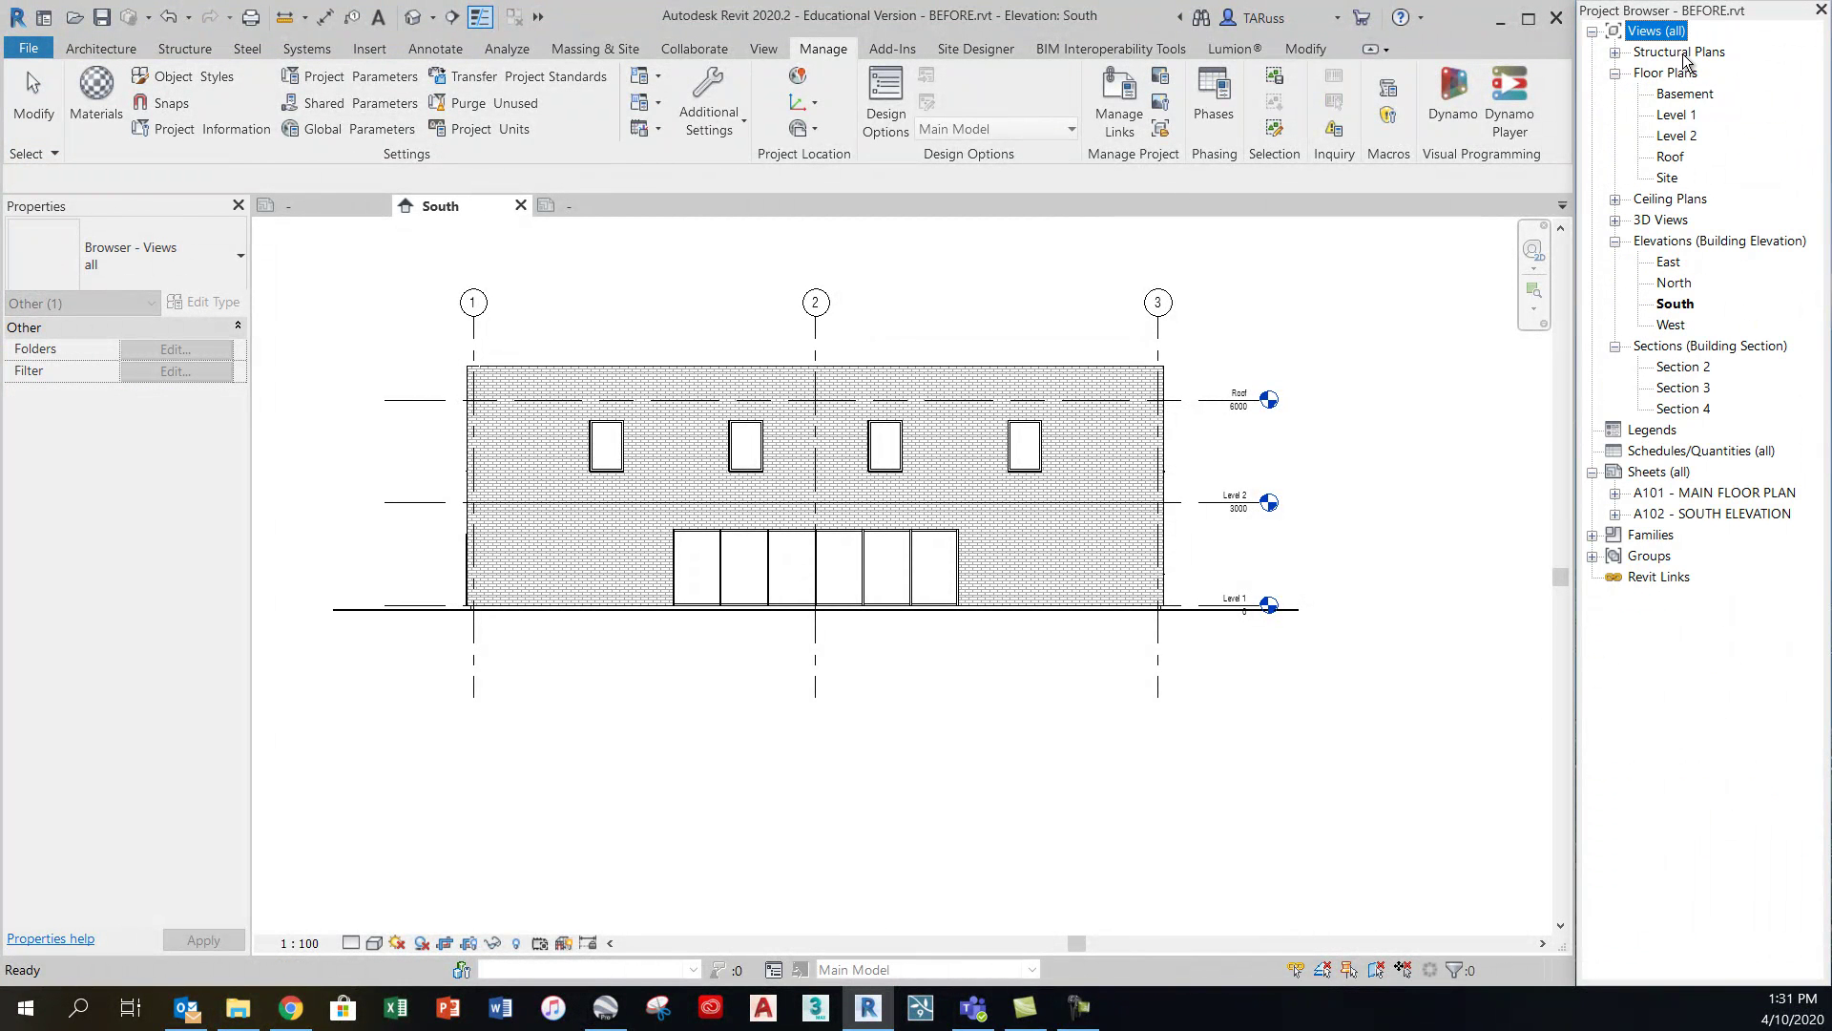
double_click(1682, 114)
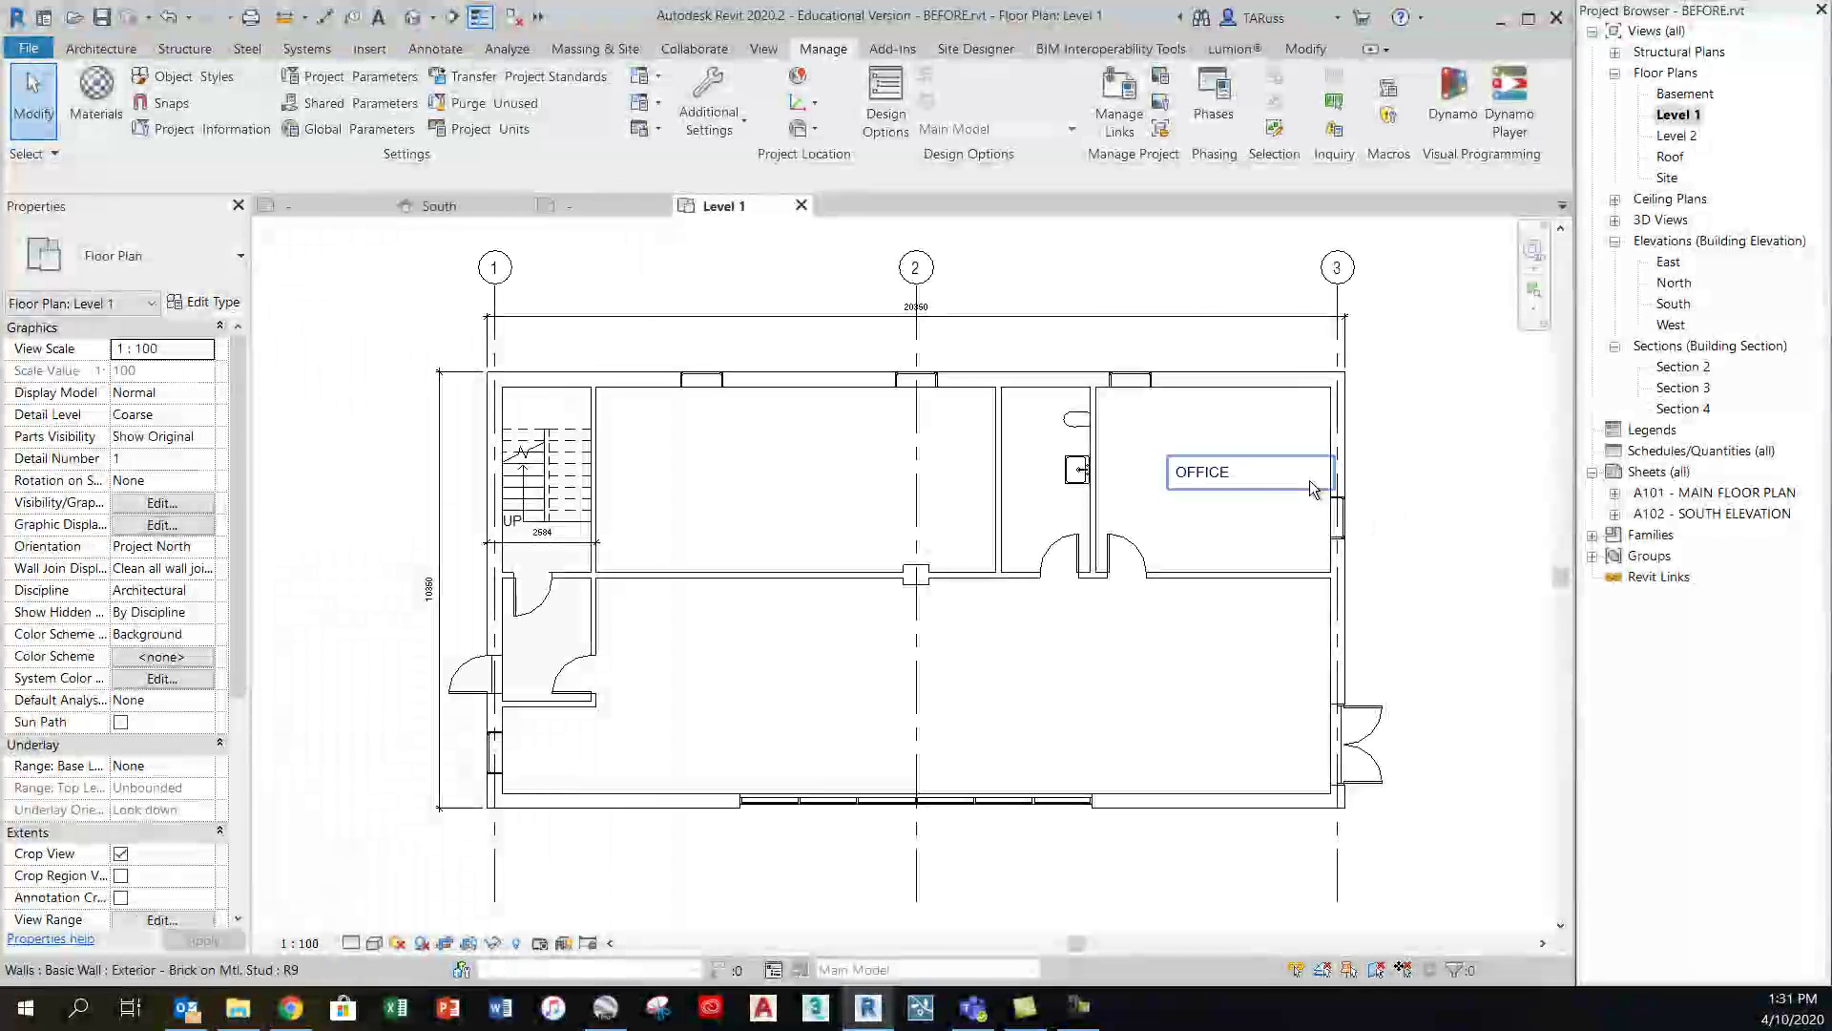
Open sheet A101 - MAIN FLOOR PLAN and check which title family the Level 1 viewport's type uses
double_click(1705, 494)
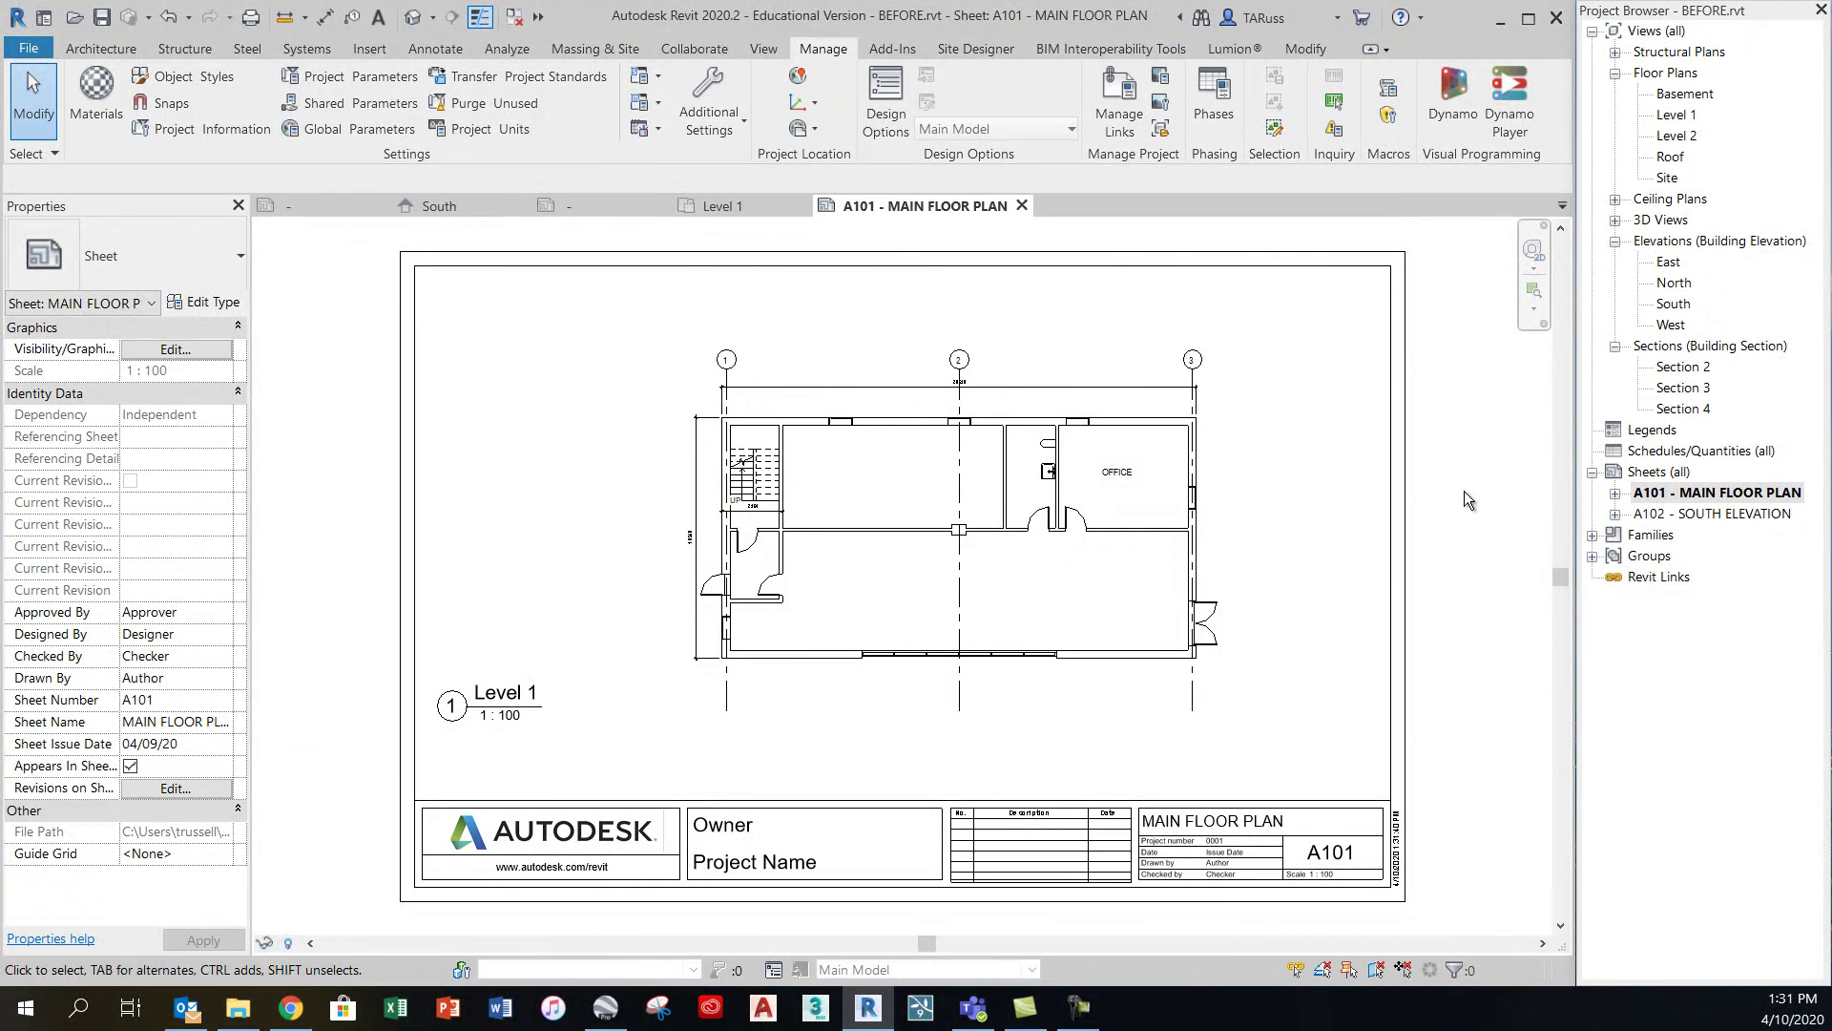
middle_drag(918, 770, 907, 723)
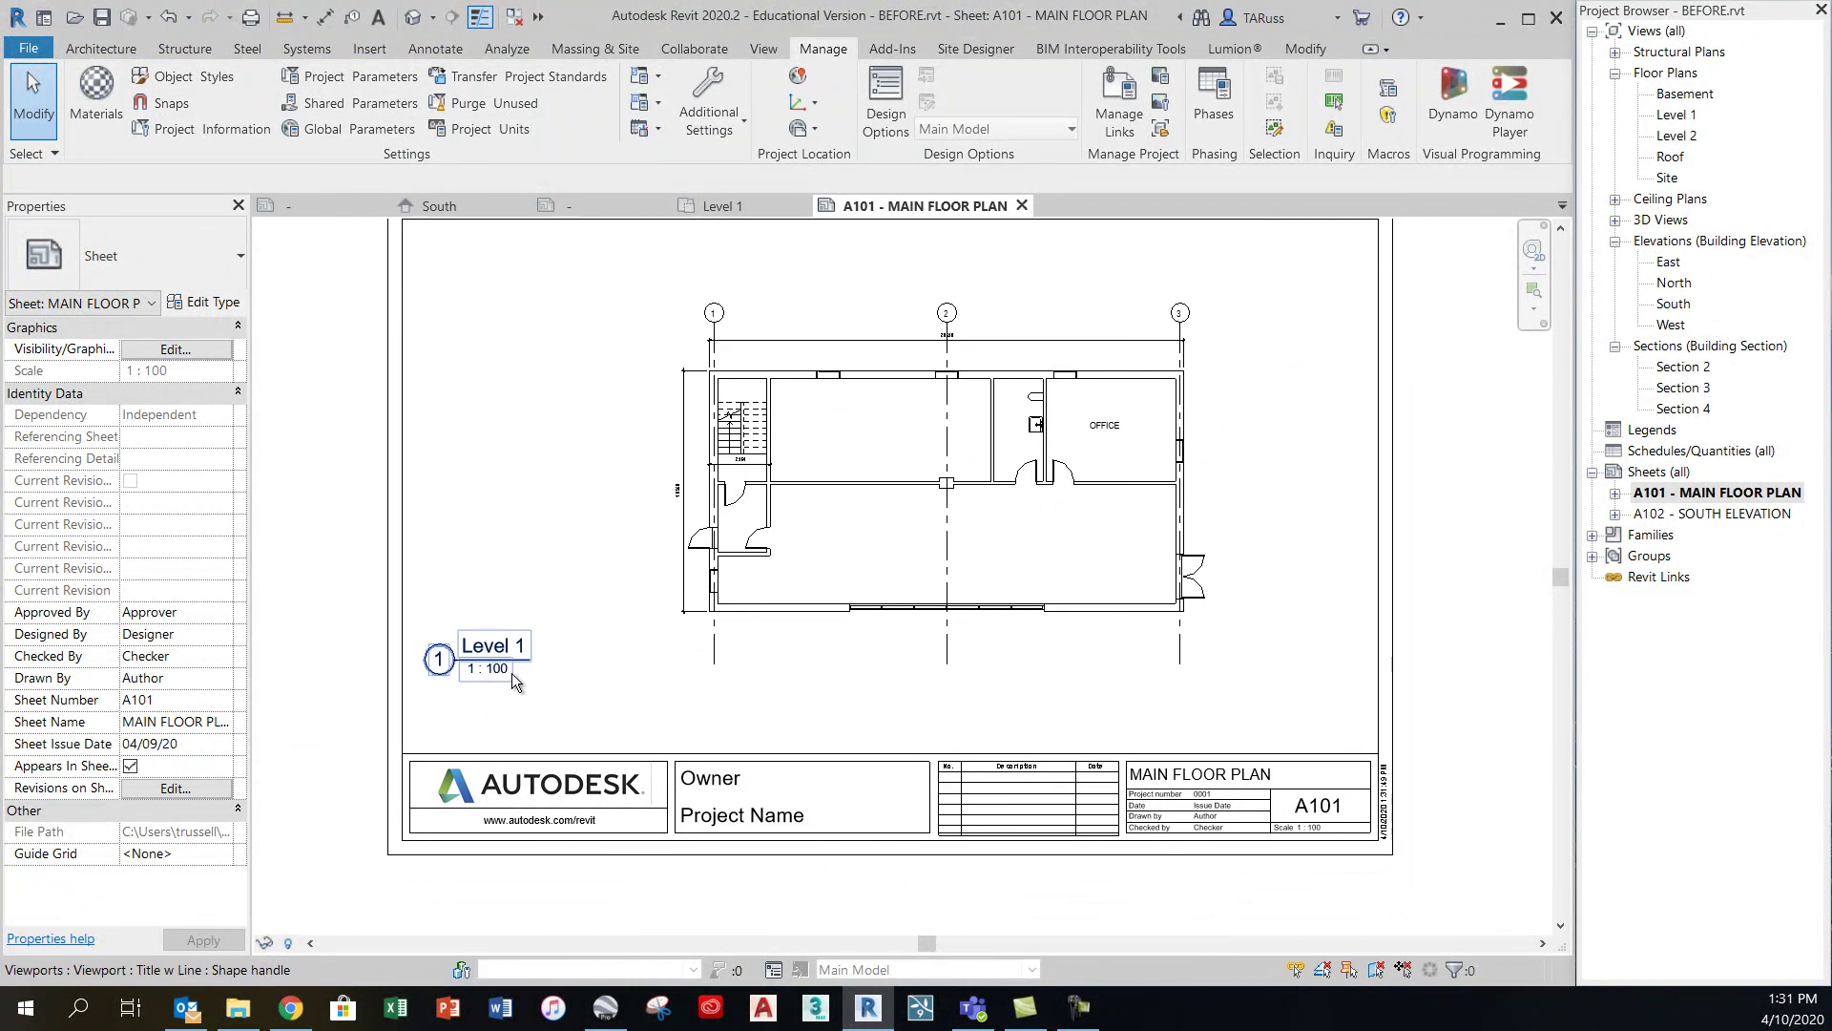
scroll(461, 643, up, 3)
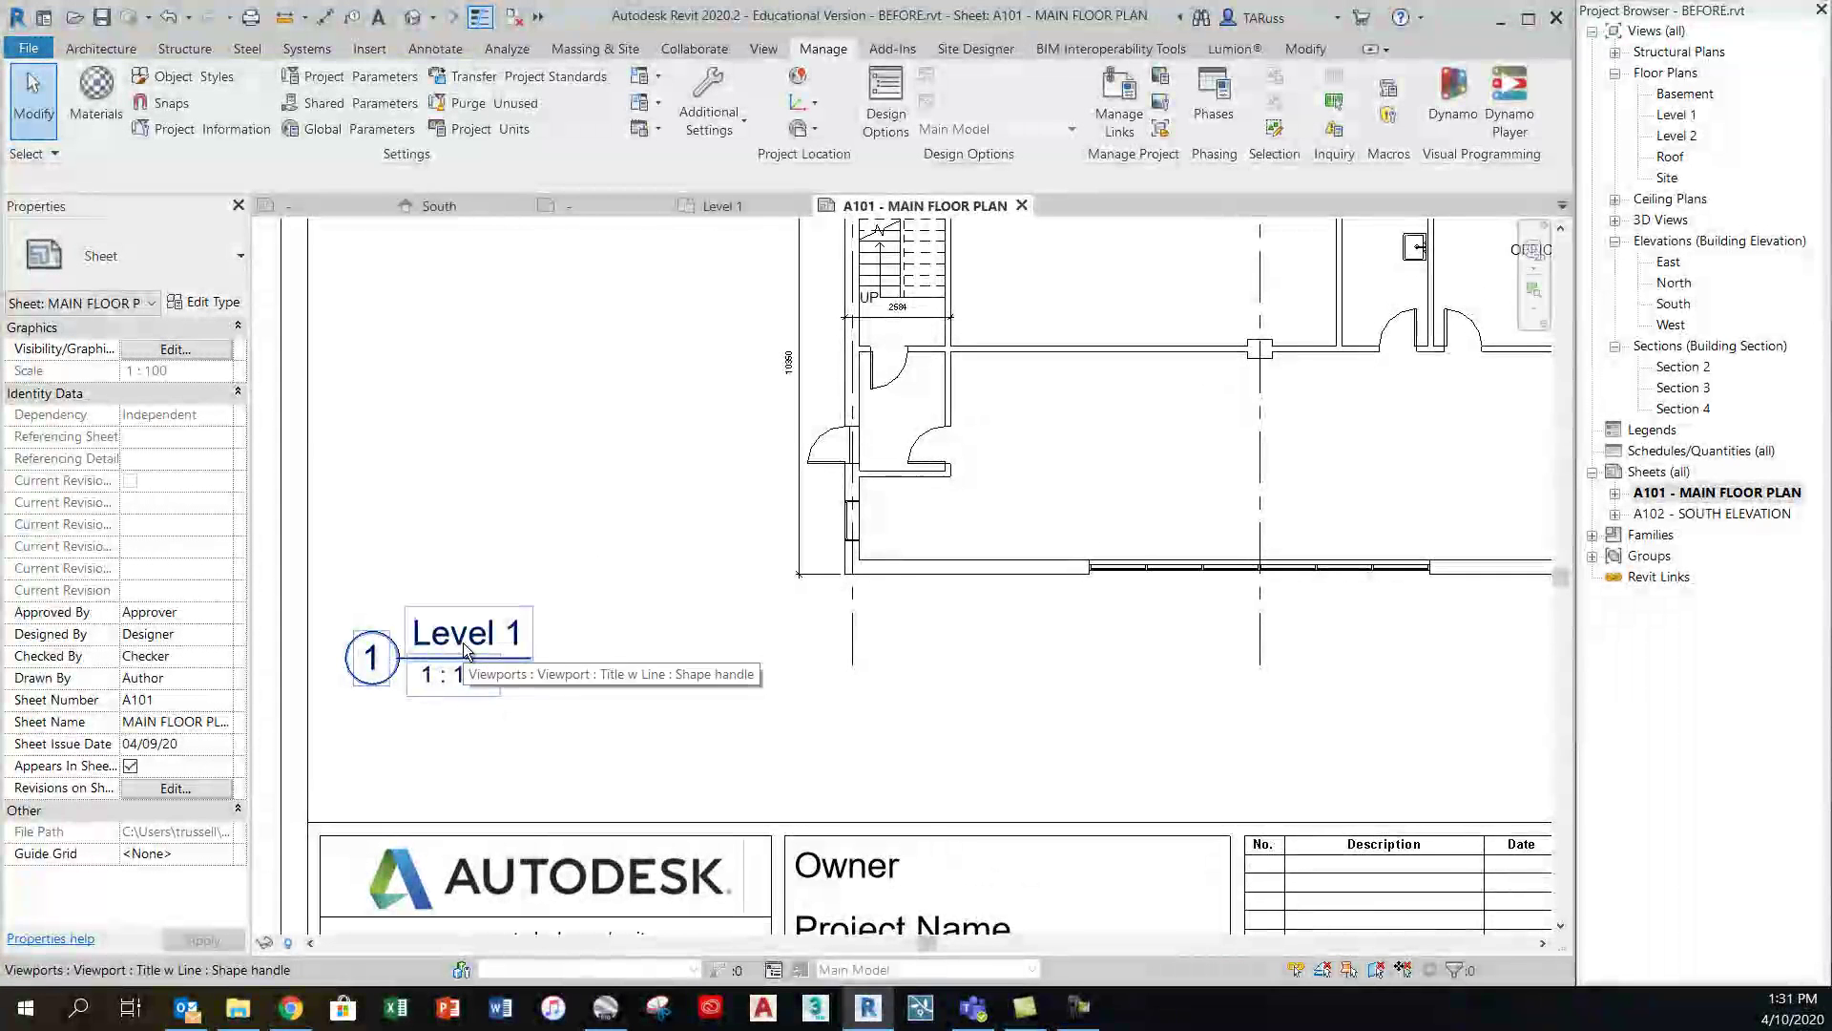
scroll(633, 565, down, 2)
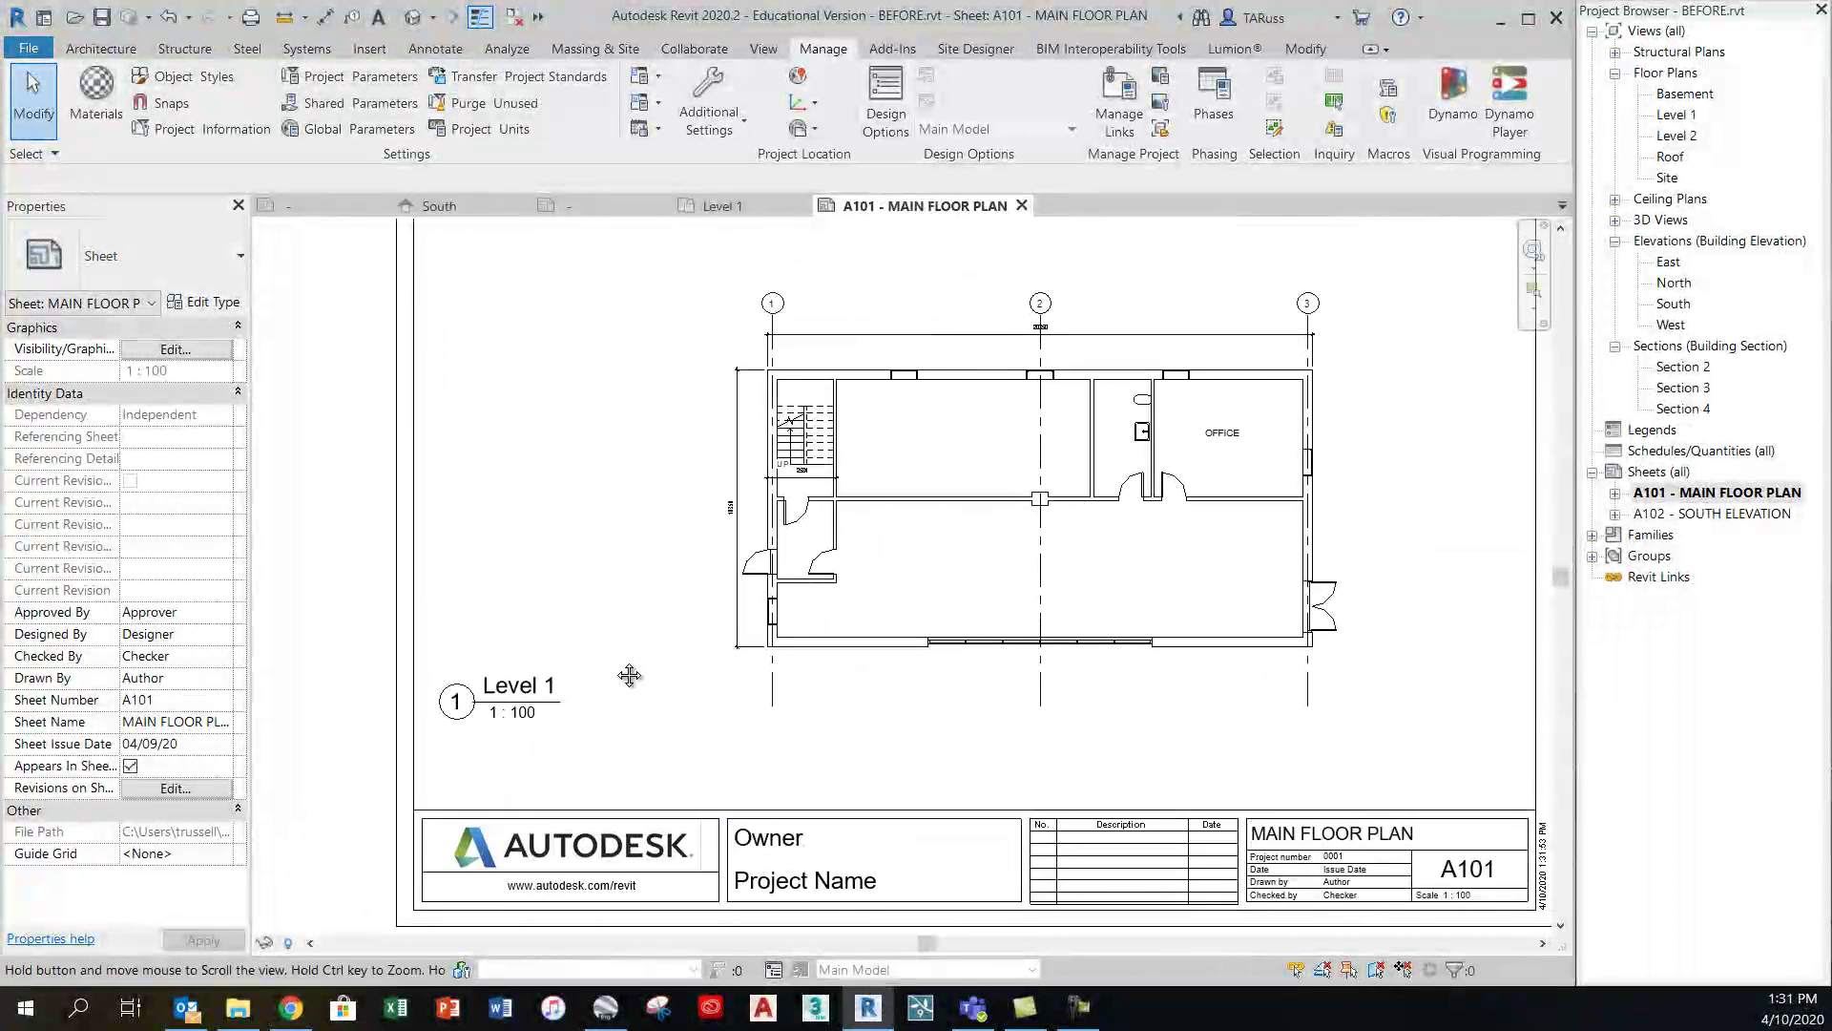
scroll(611, 697, up, 3)
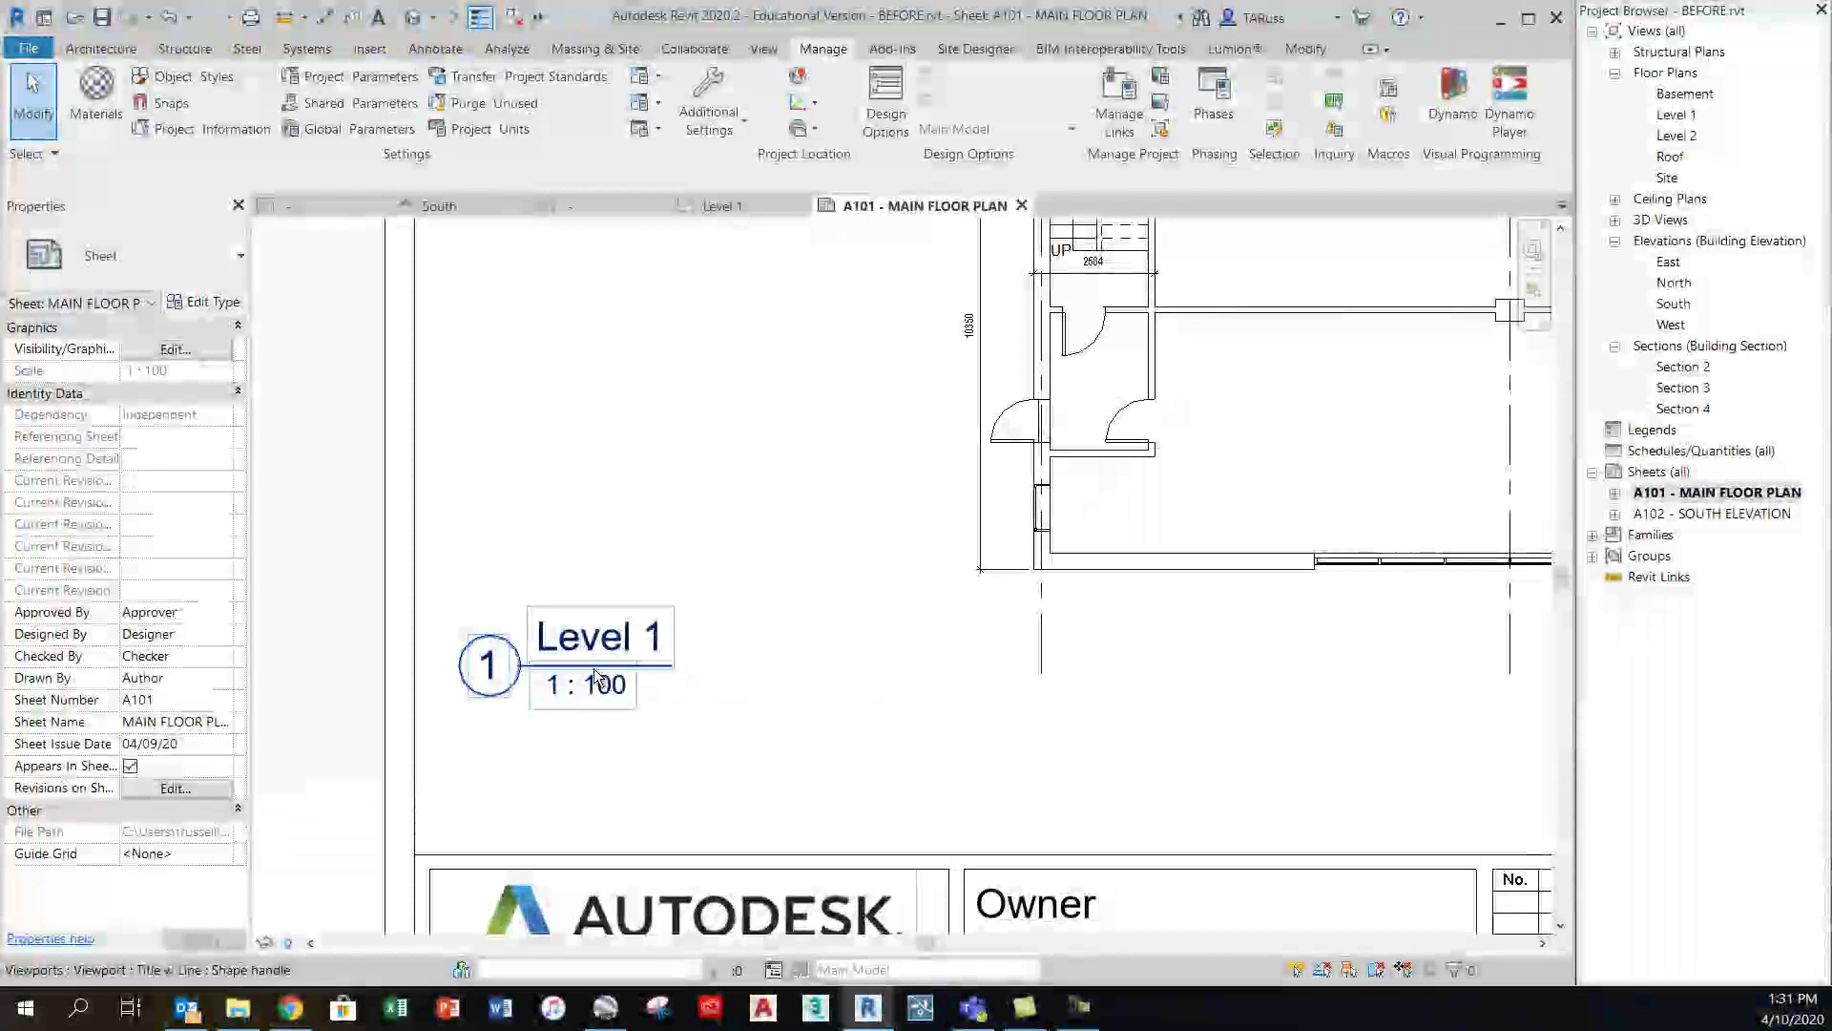
click(600, 682)
click(203, 302)
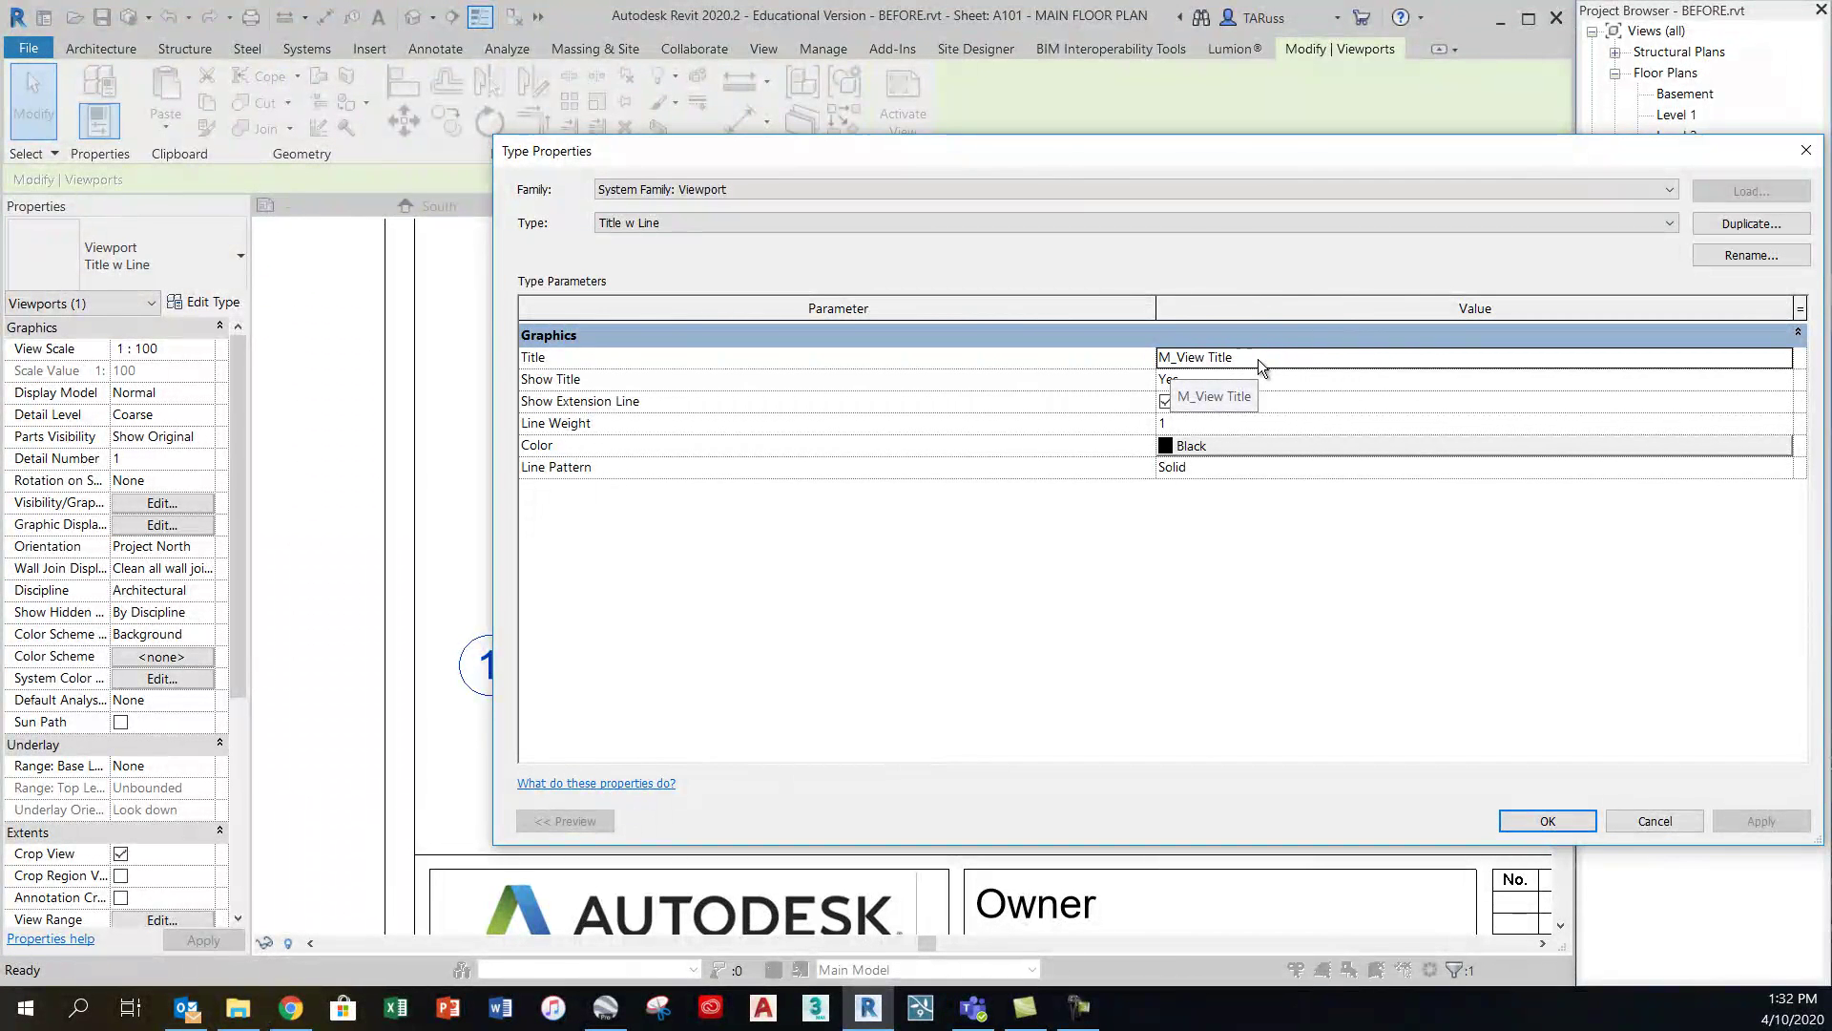
click(1655, 821)
Open the M_View Title annotation family for editing
mouse_move(756, 603)
middle_down()
mouse_move(727, 482)
mouse_move(650, 369)
middle_up()
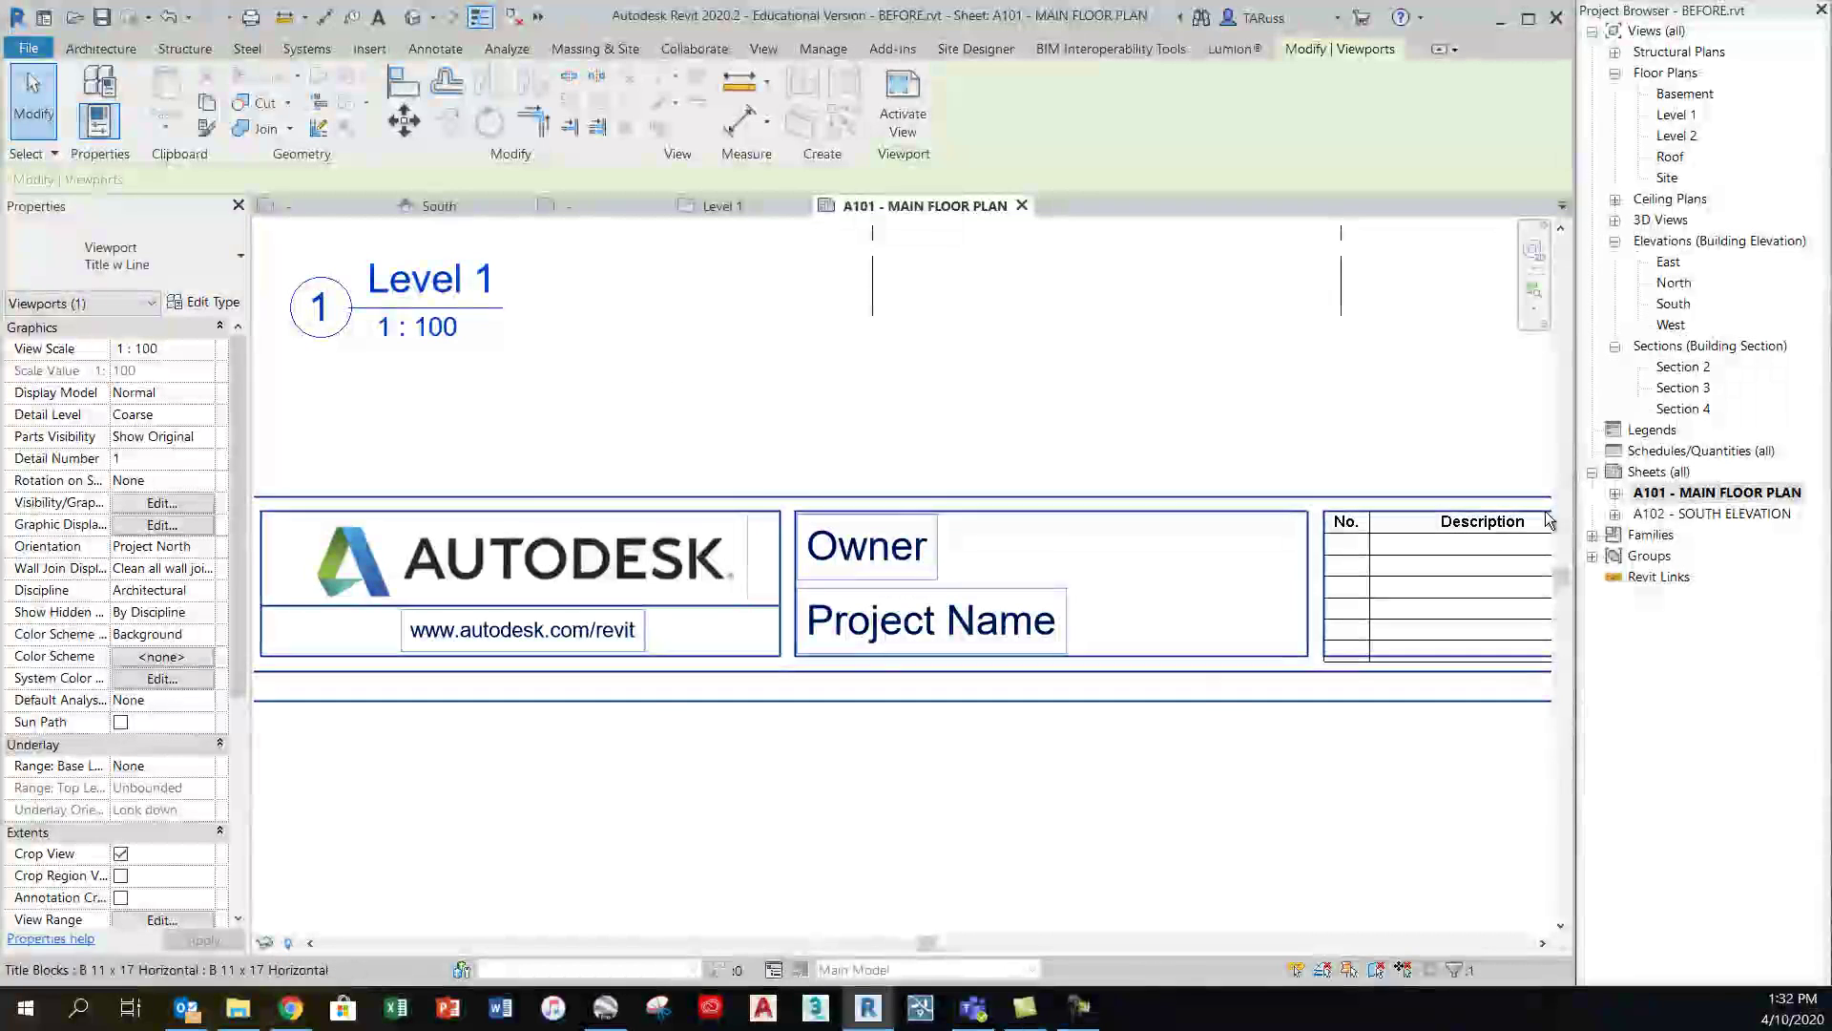
click(1592, 536)
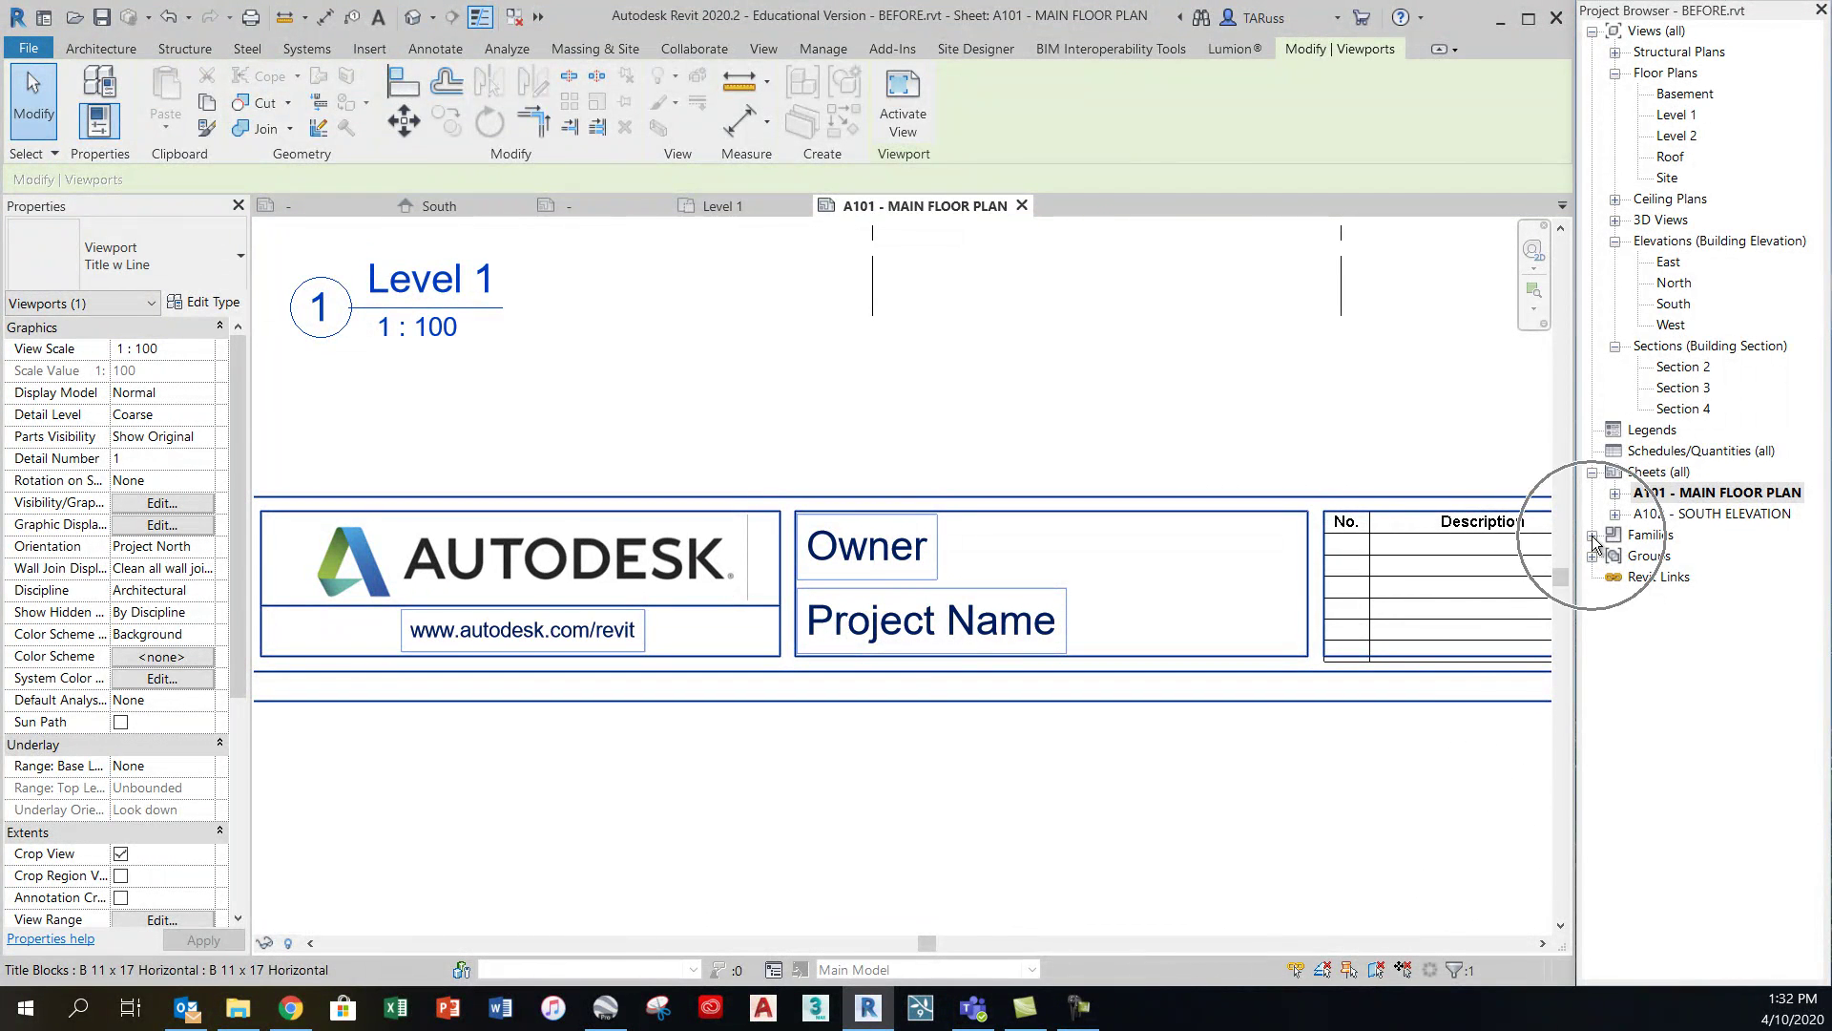
click(1615, 241)
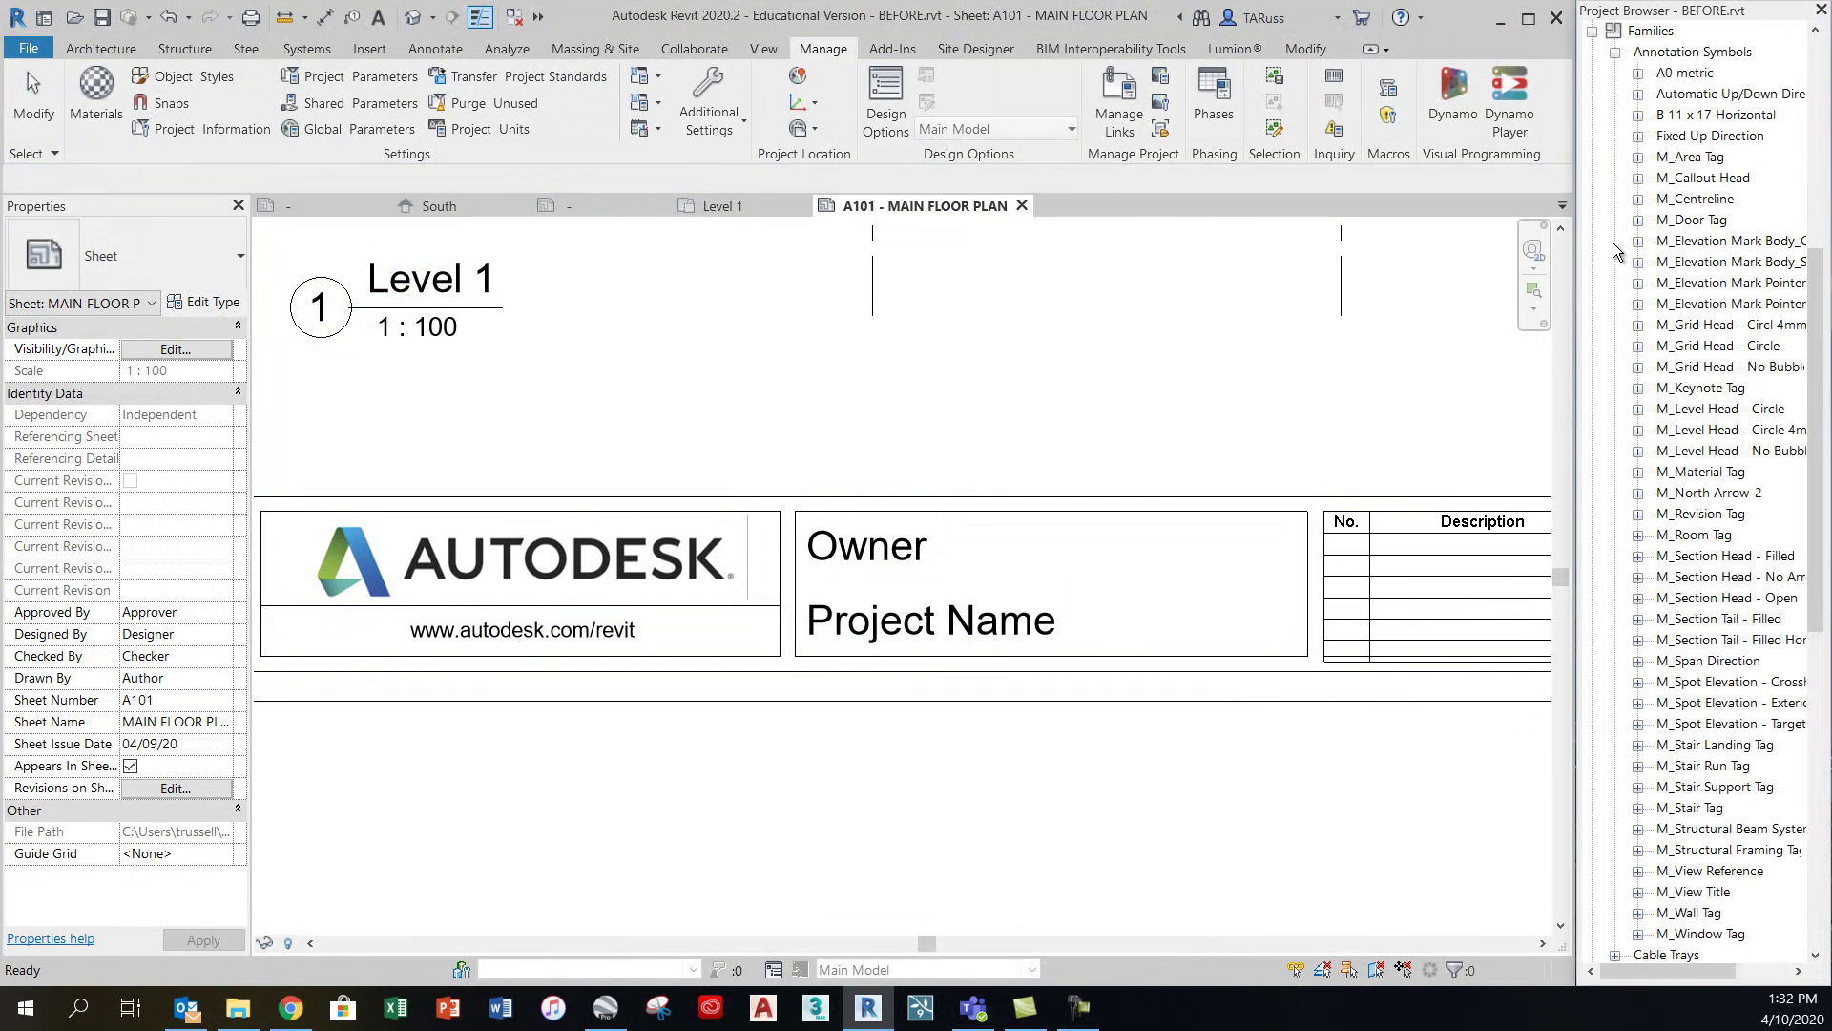
drag(1813, 449, 1825, 556)
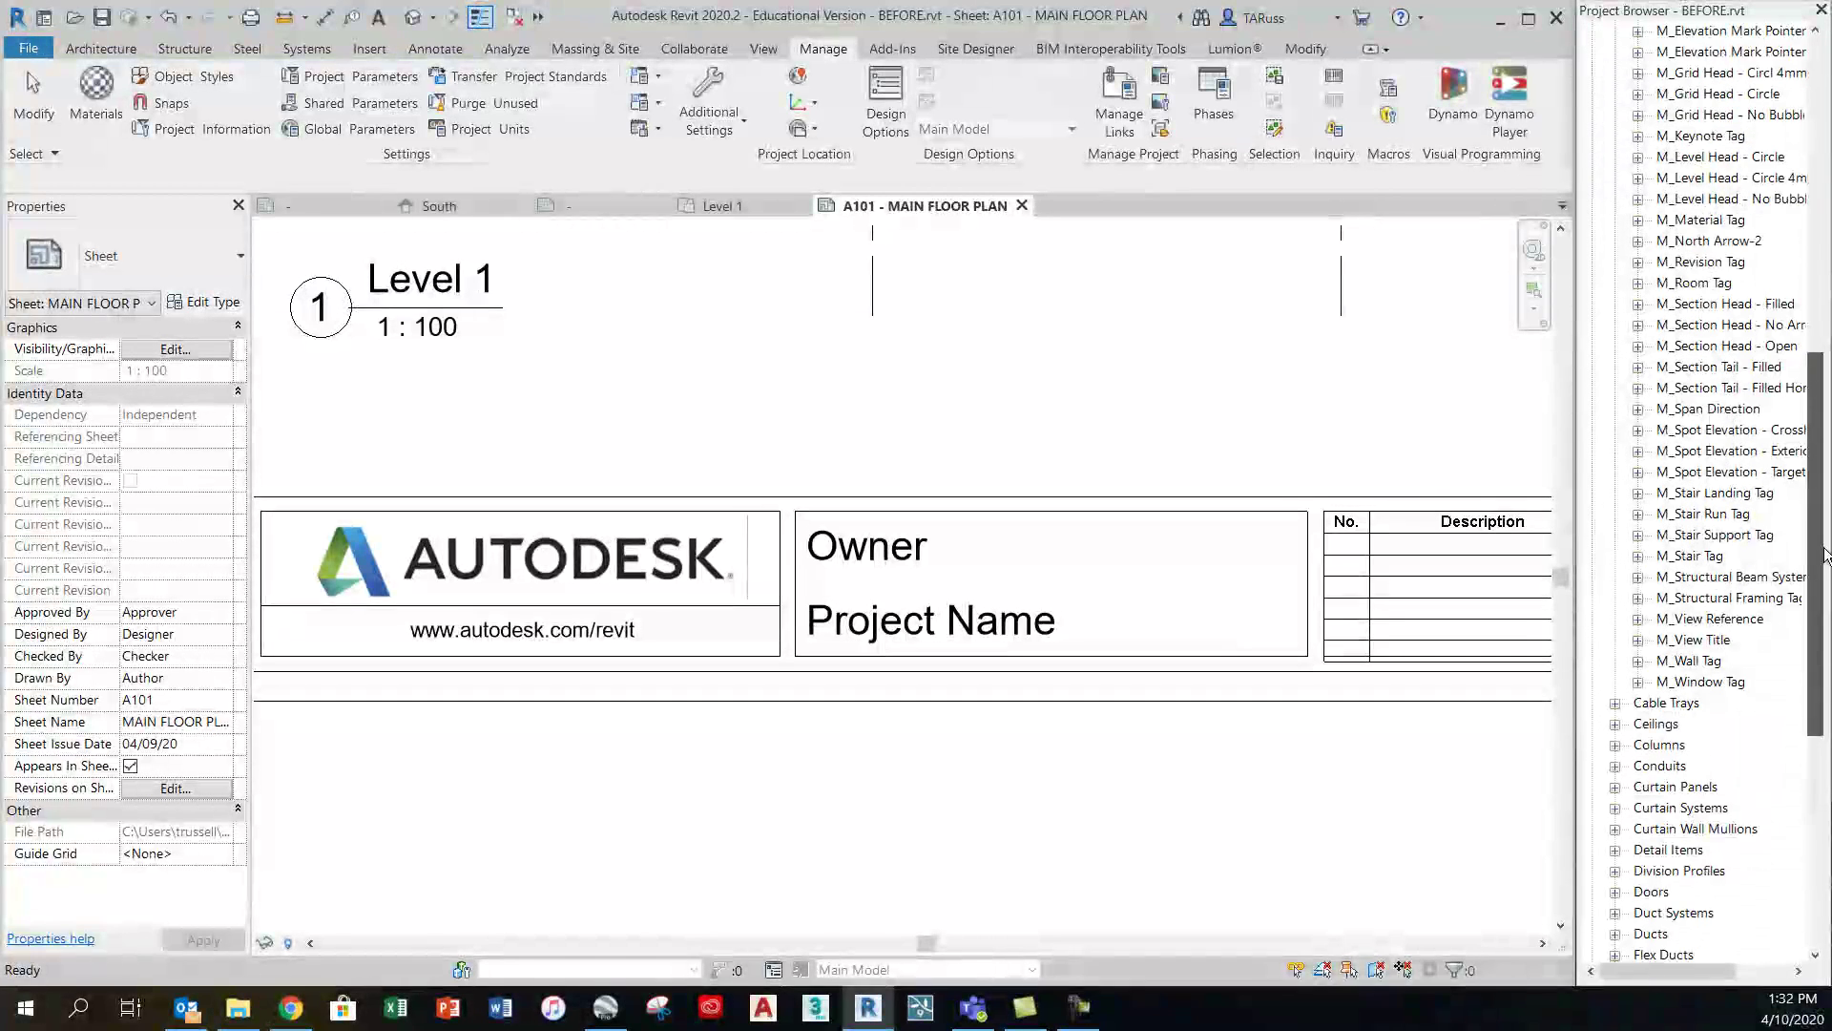
click(1696, 641)
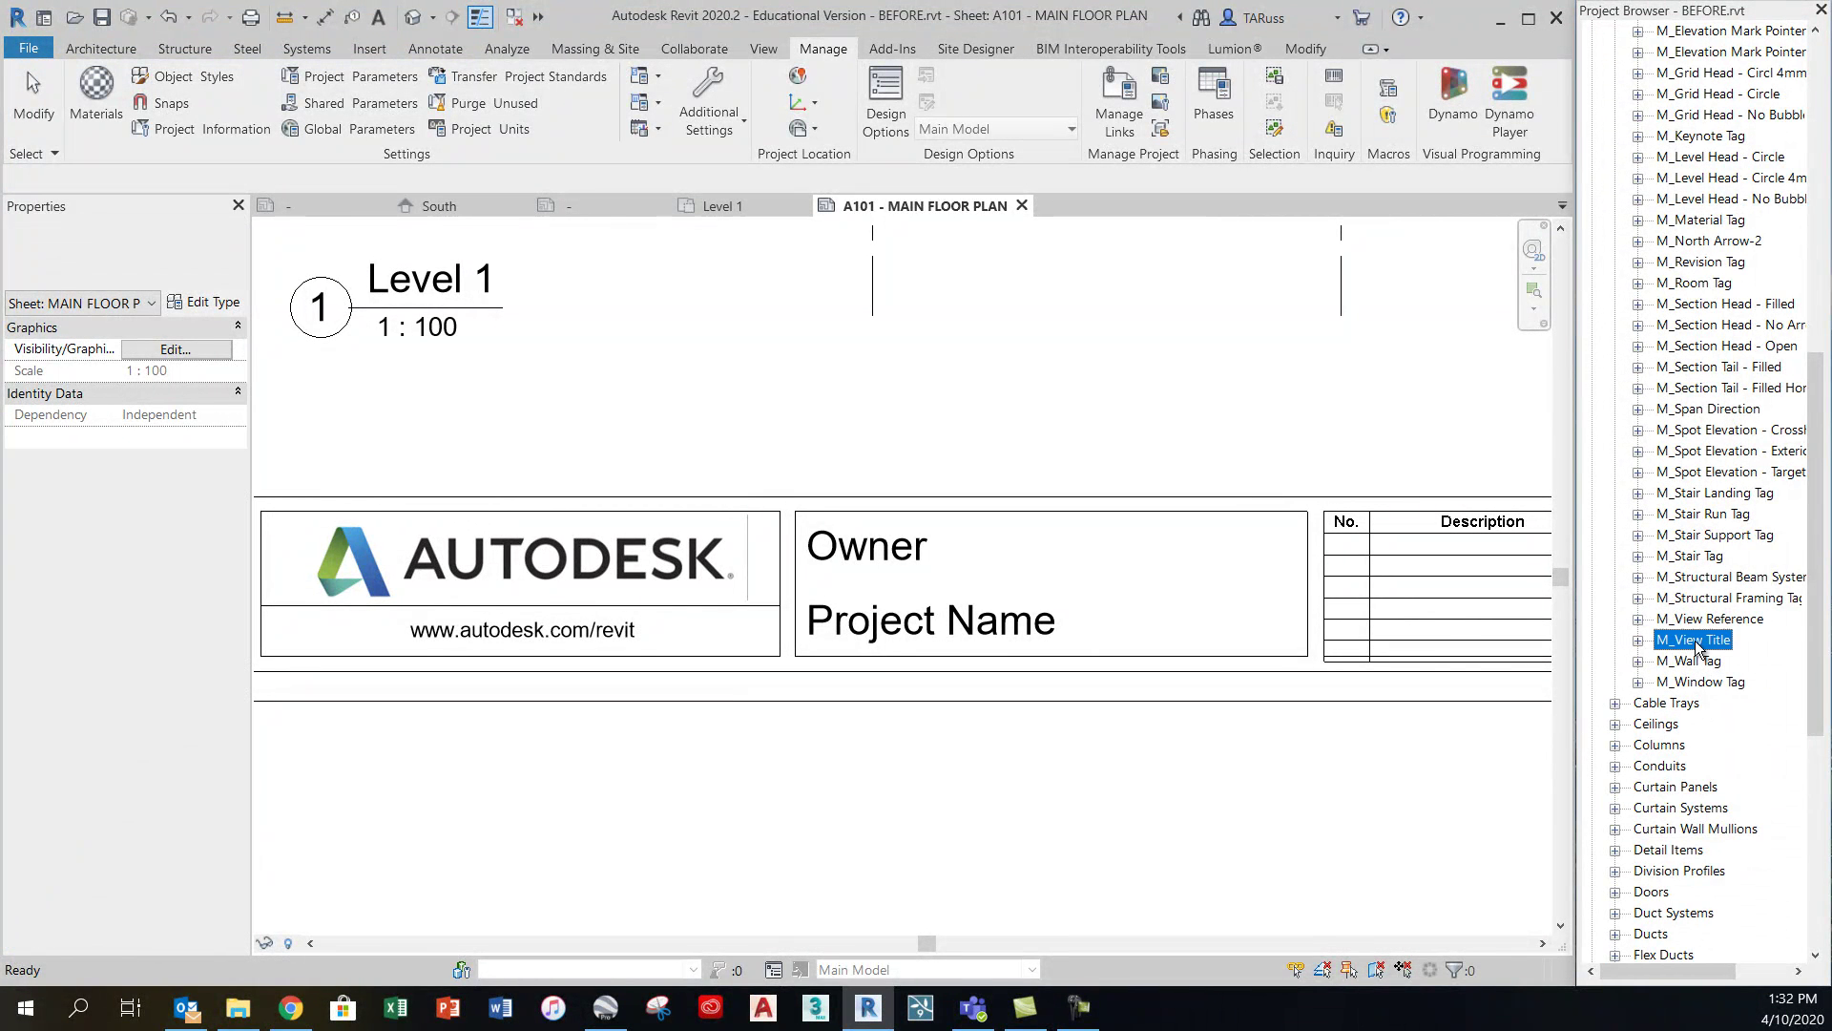
right_click(1696, 645)
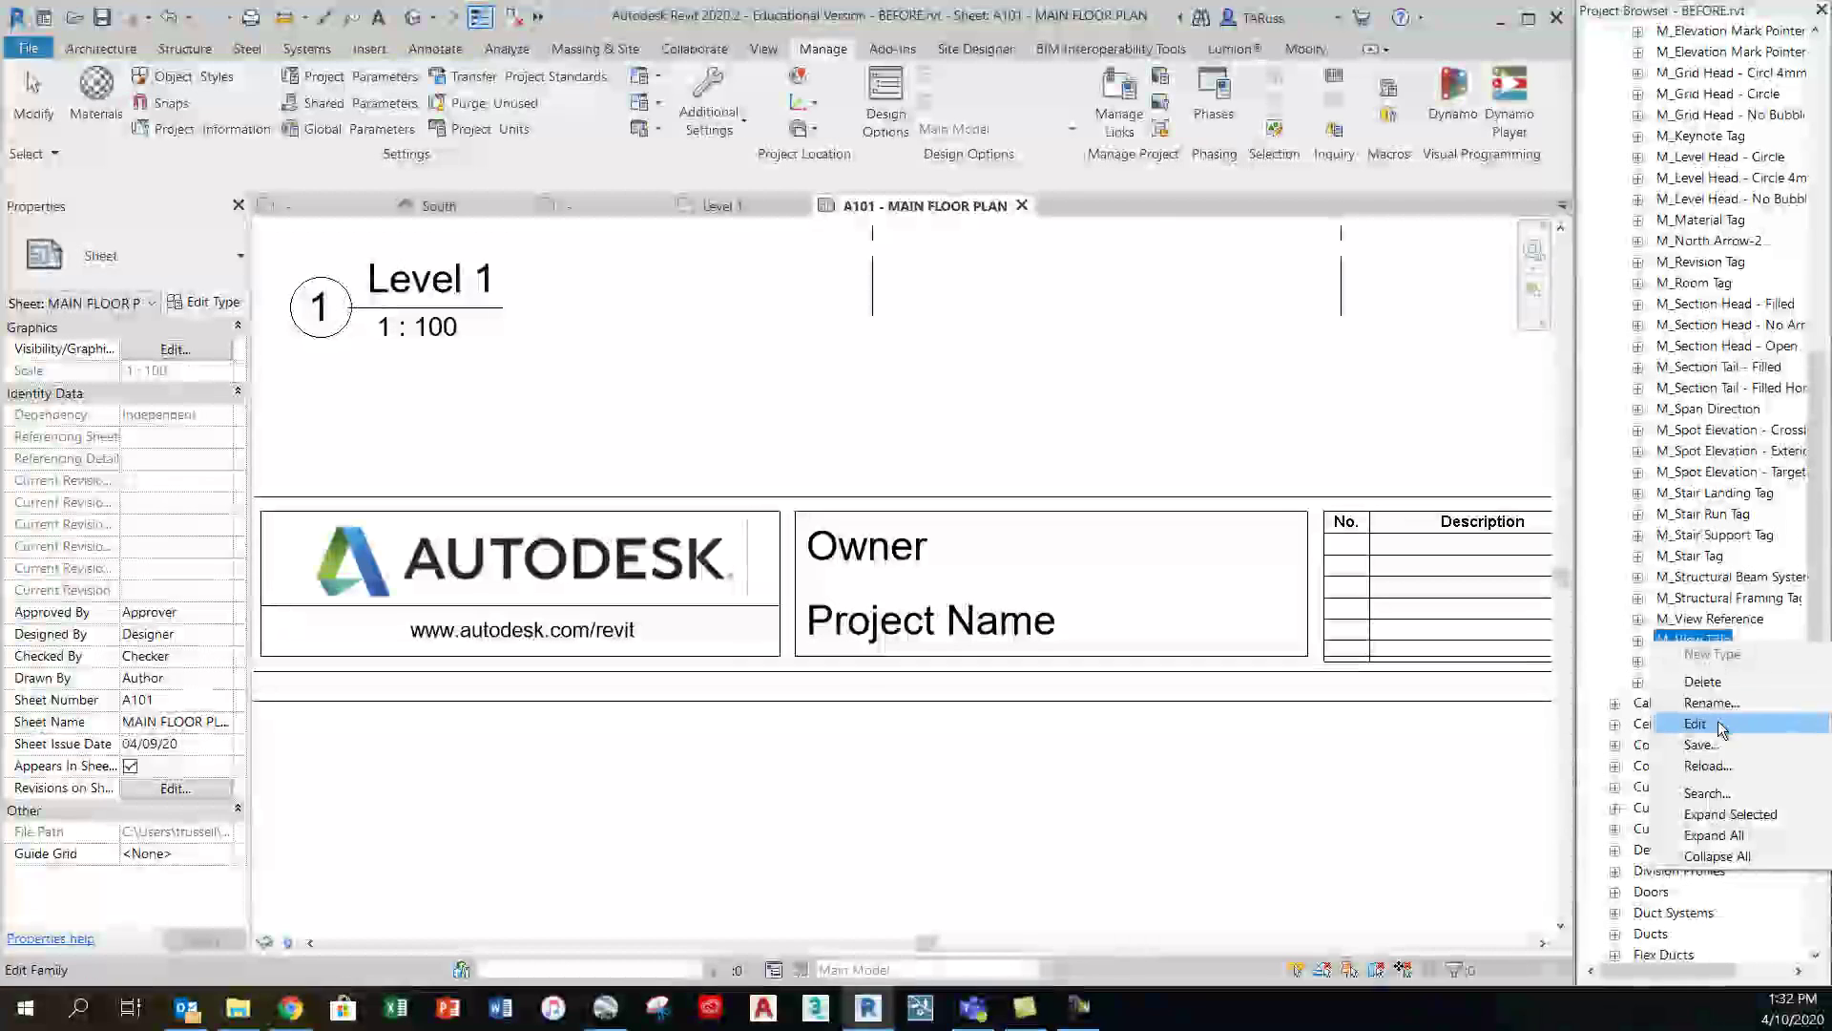
click(1714, 731)
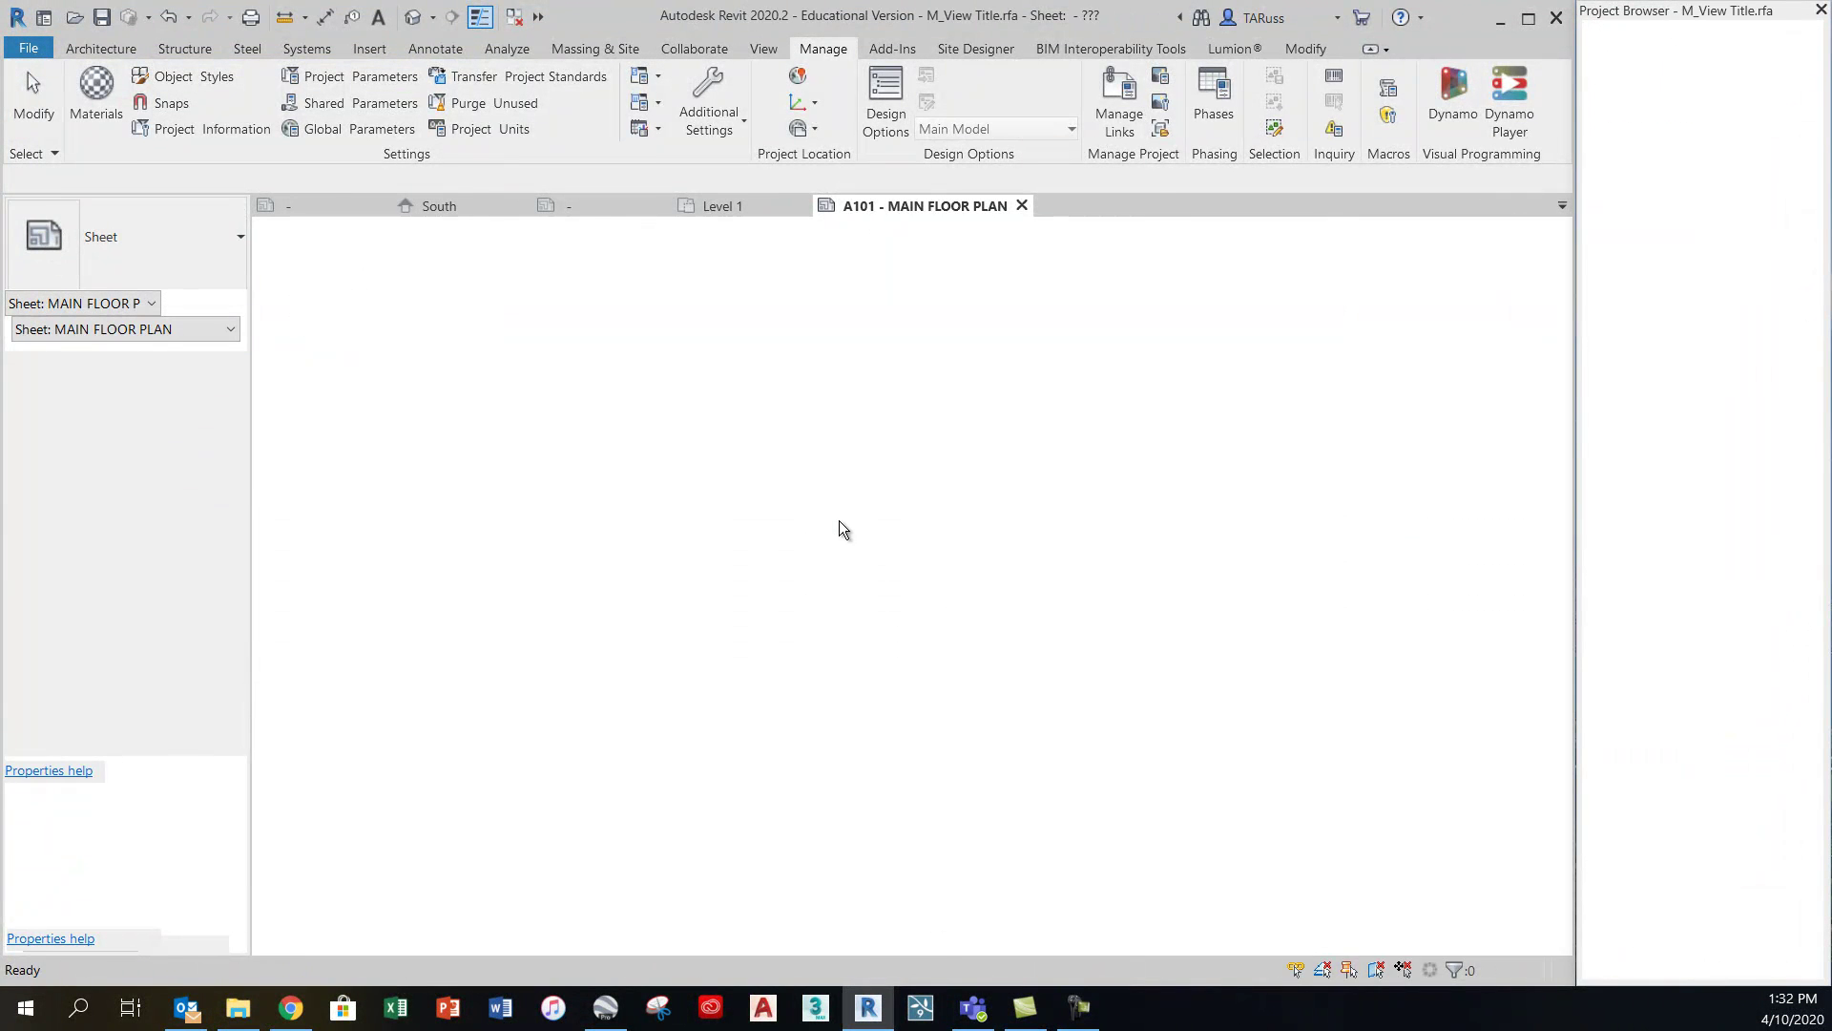
Set the radius of the circle around the view title's detail number to 4 mm
middle_drag(718, 521, 798, 472)
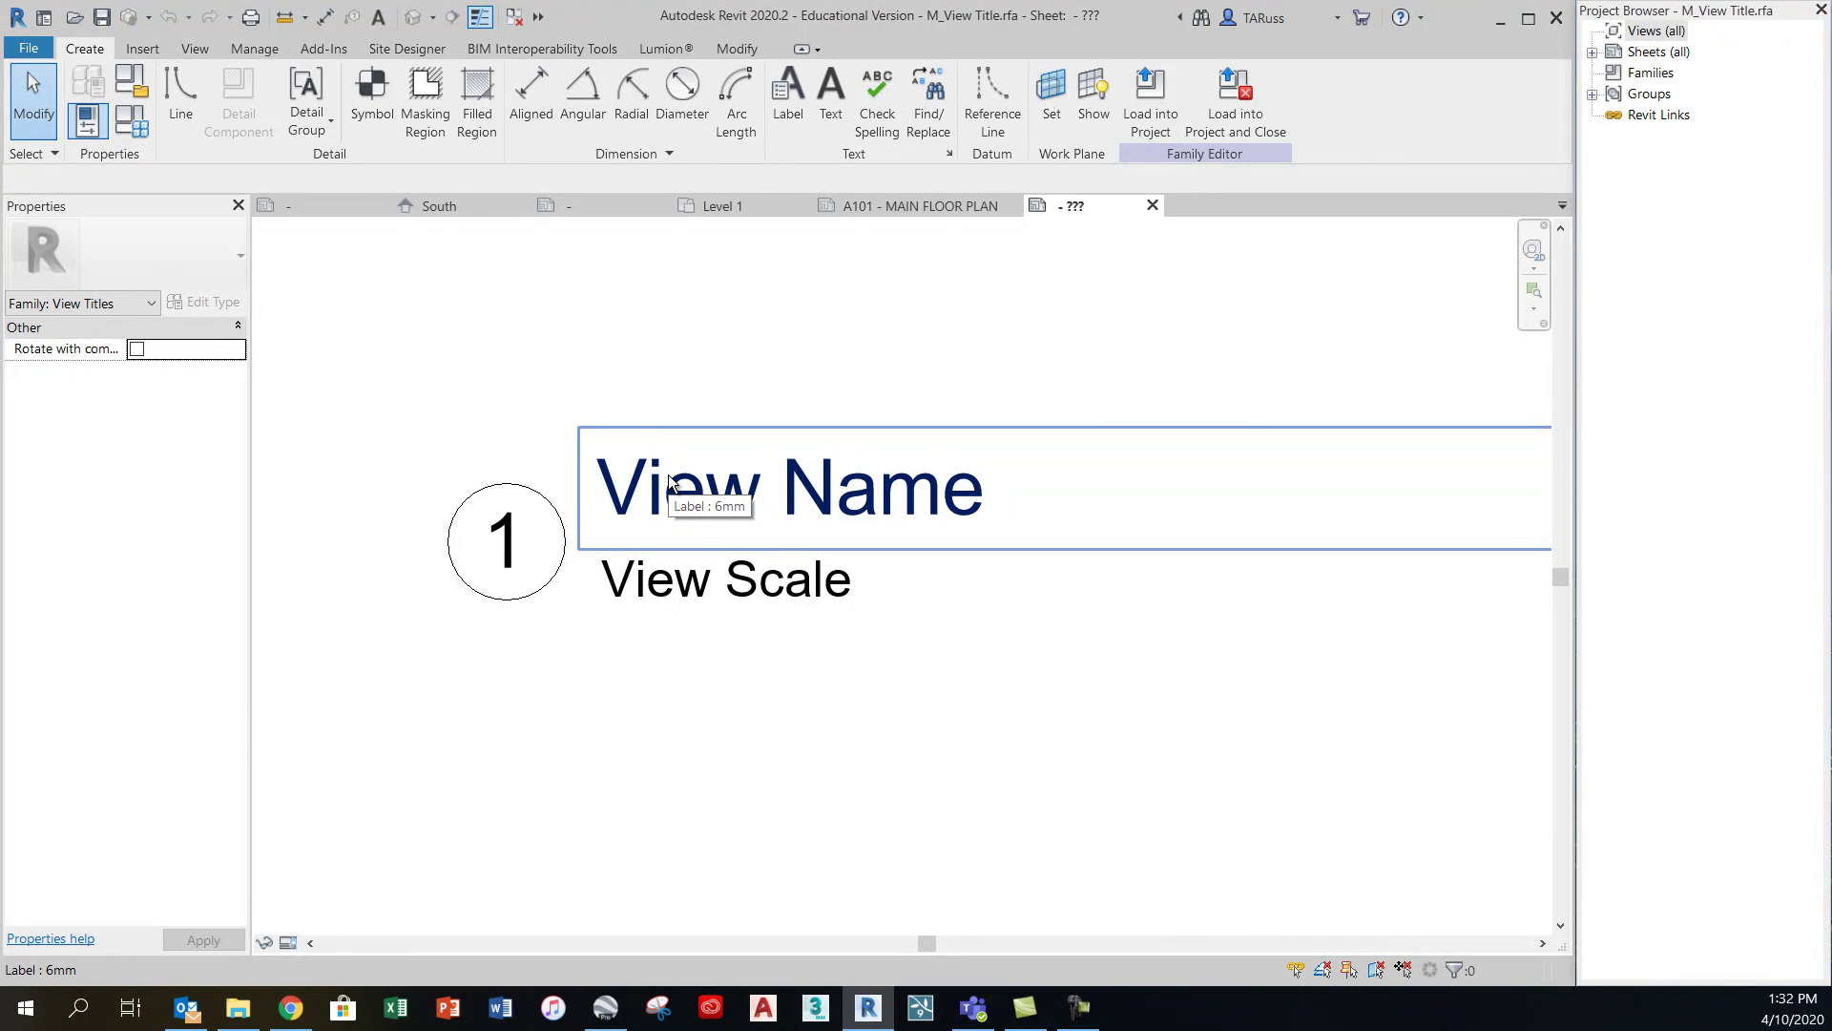
scroll(585, 524, up, 1)
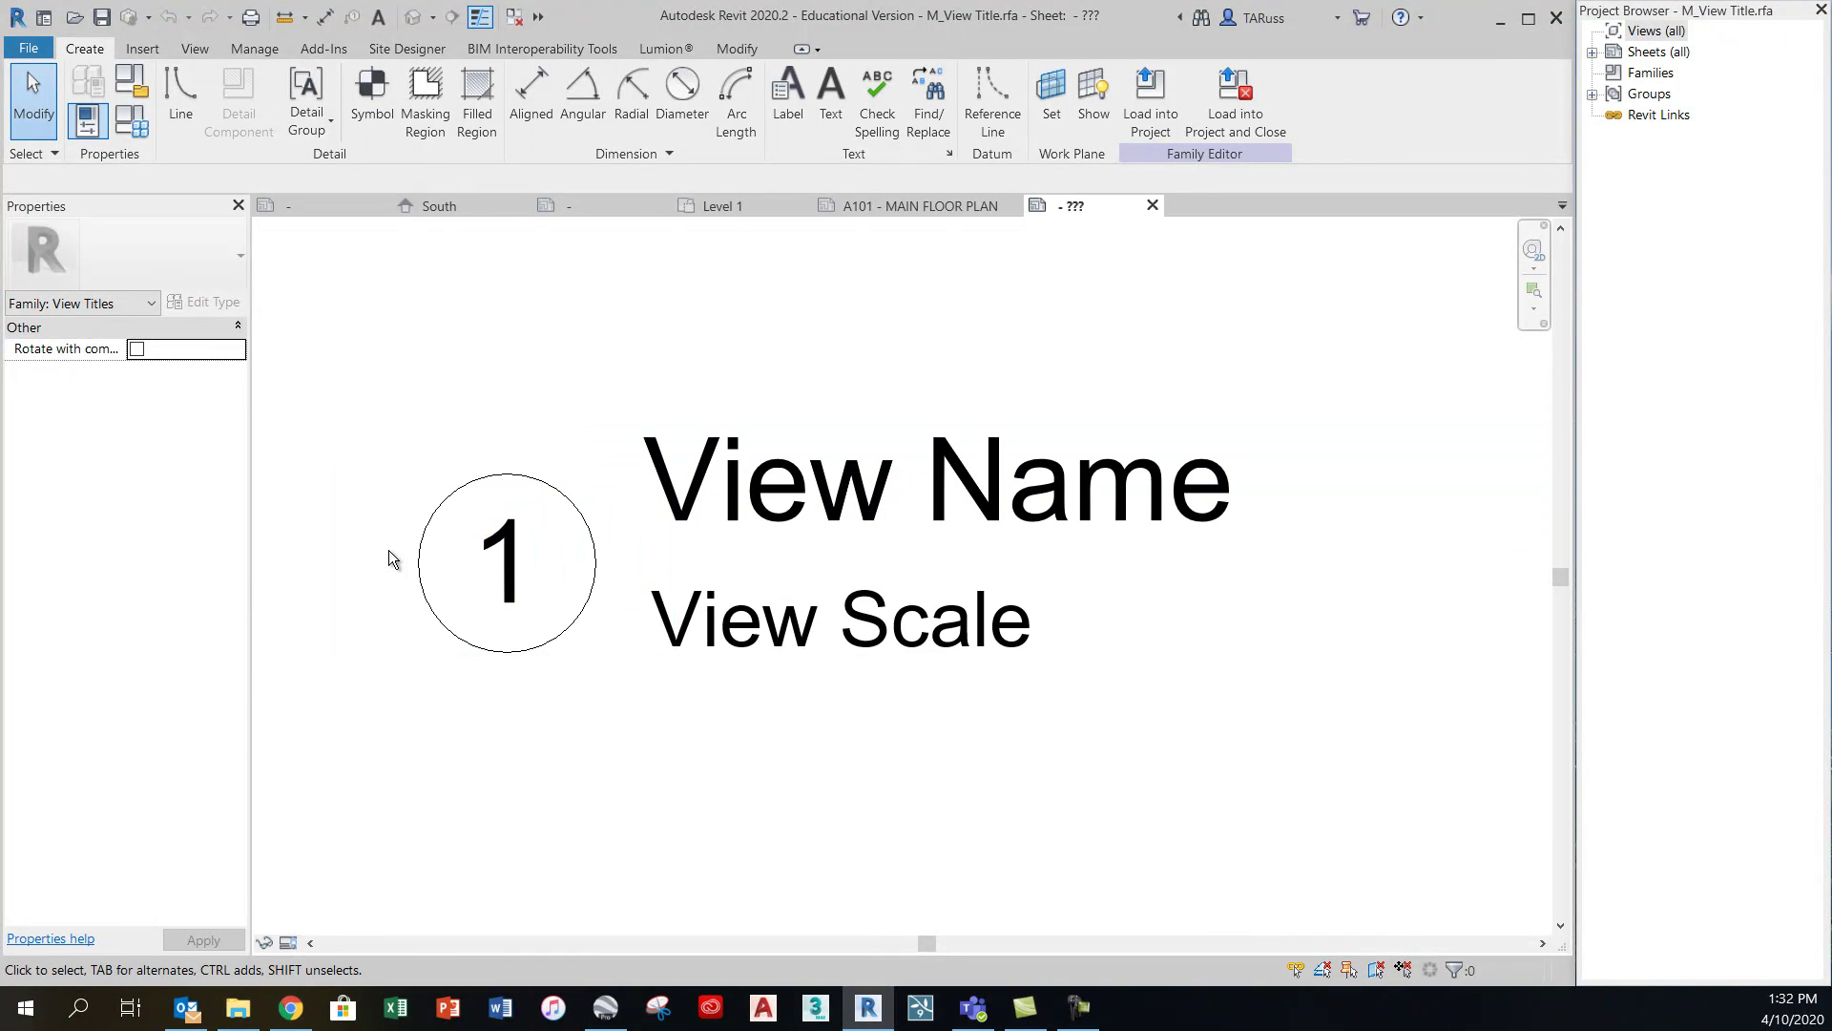
scroll(581, 529, up, 3)
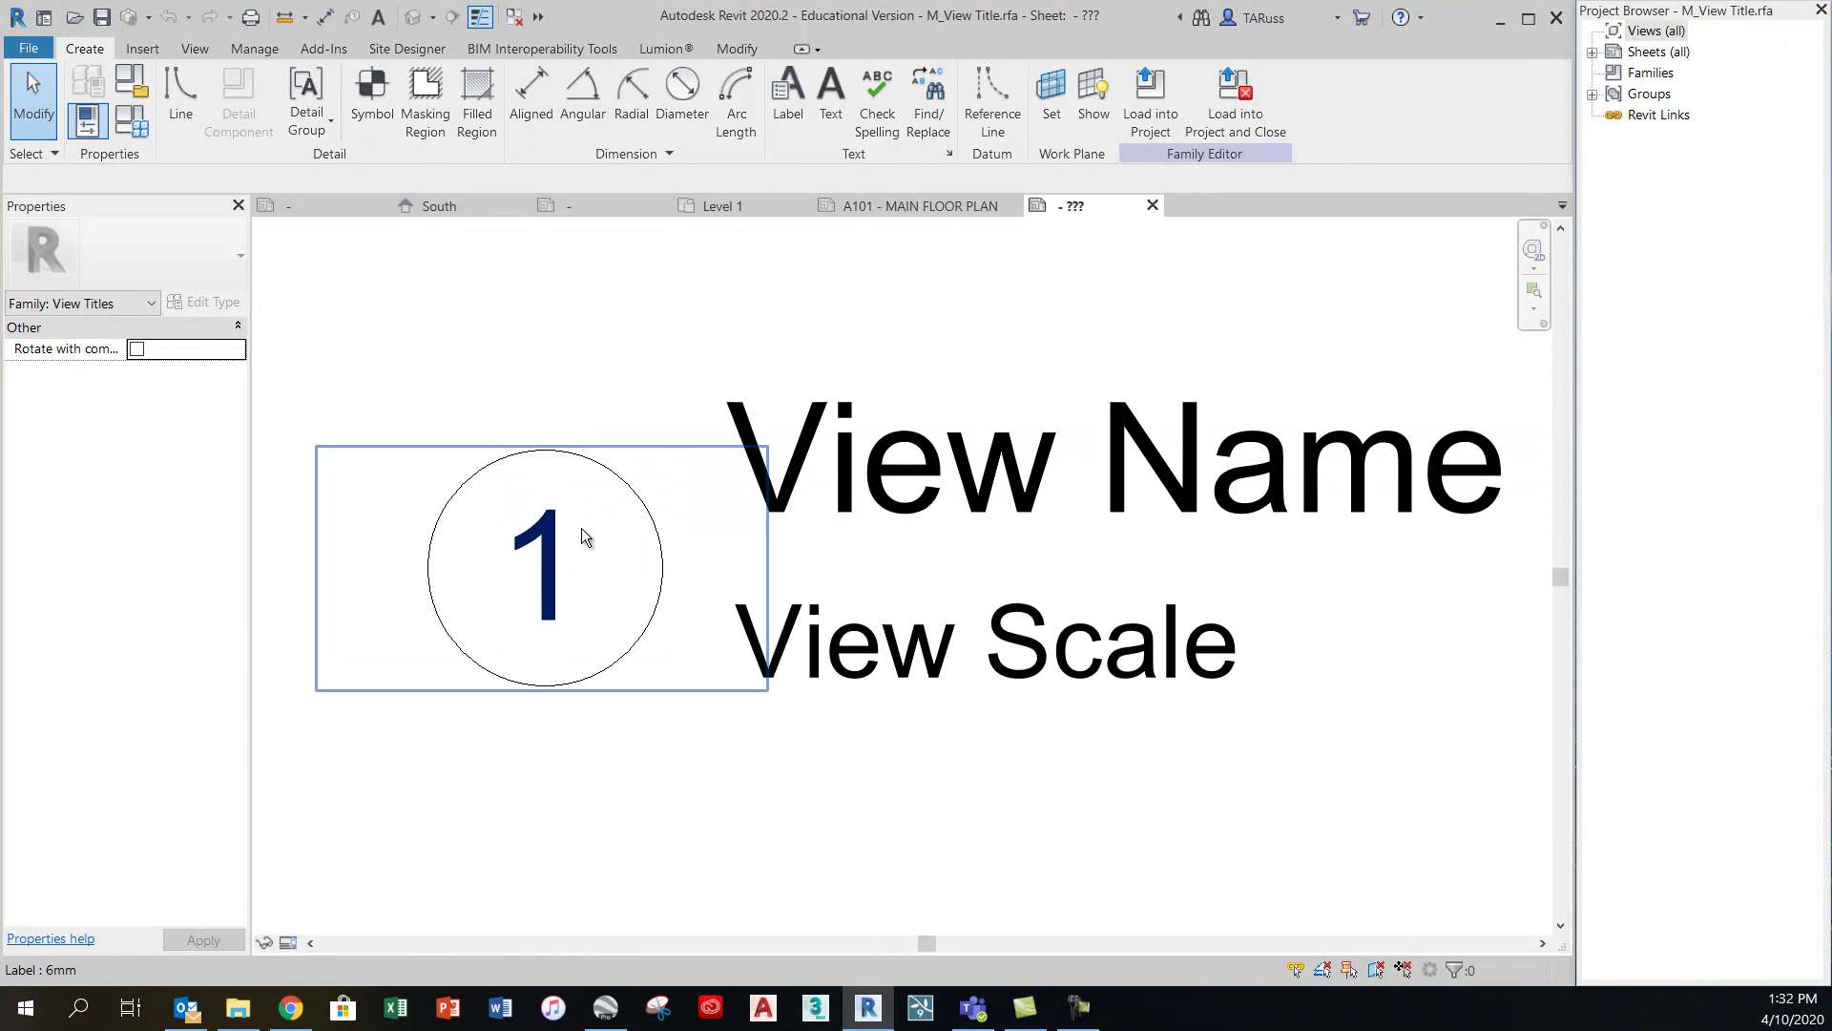
click(629, 506)
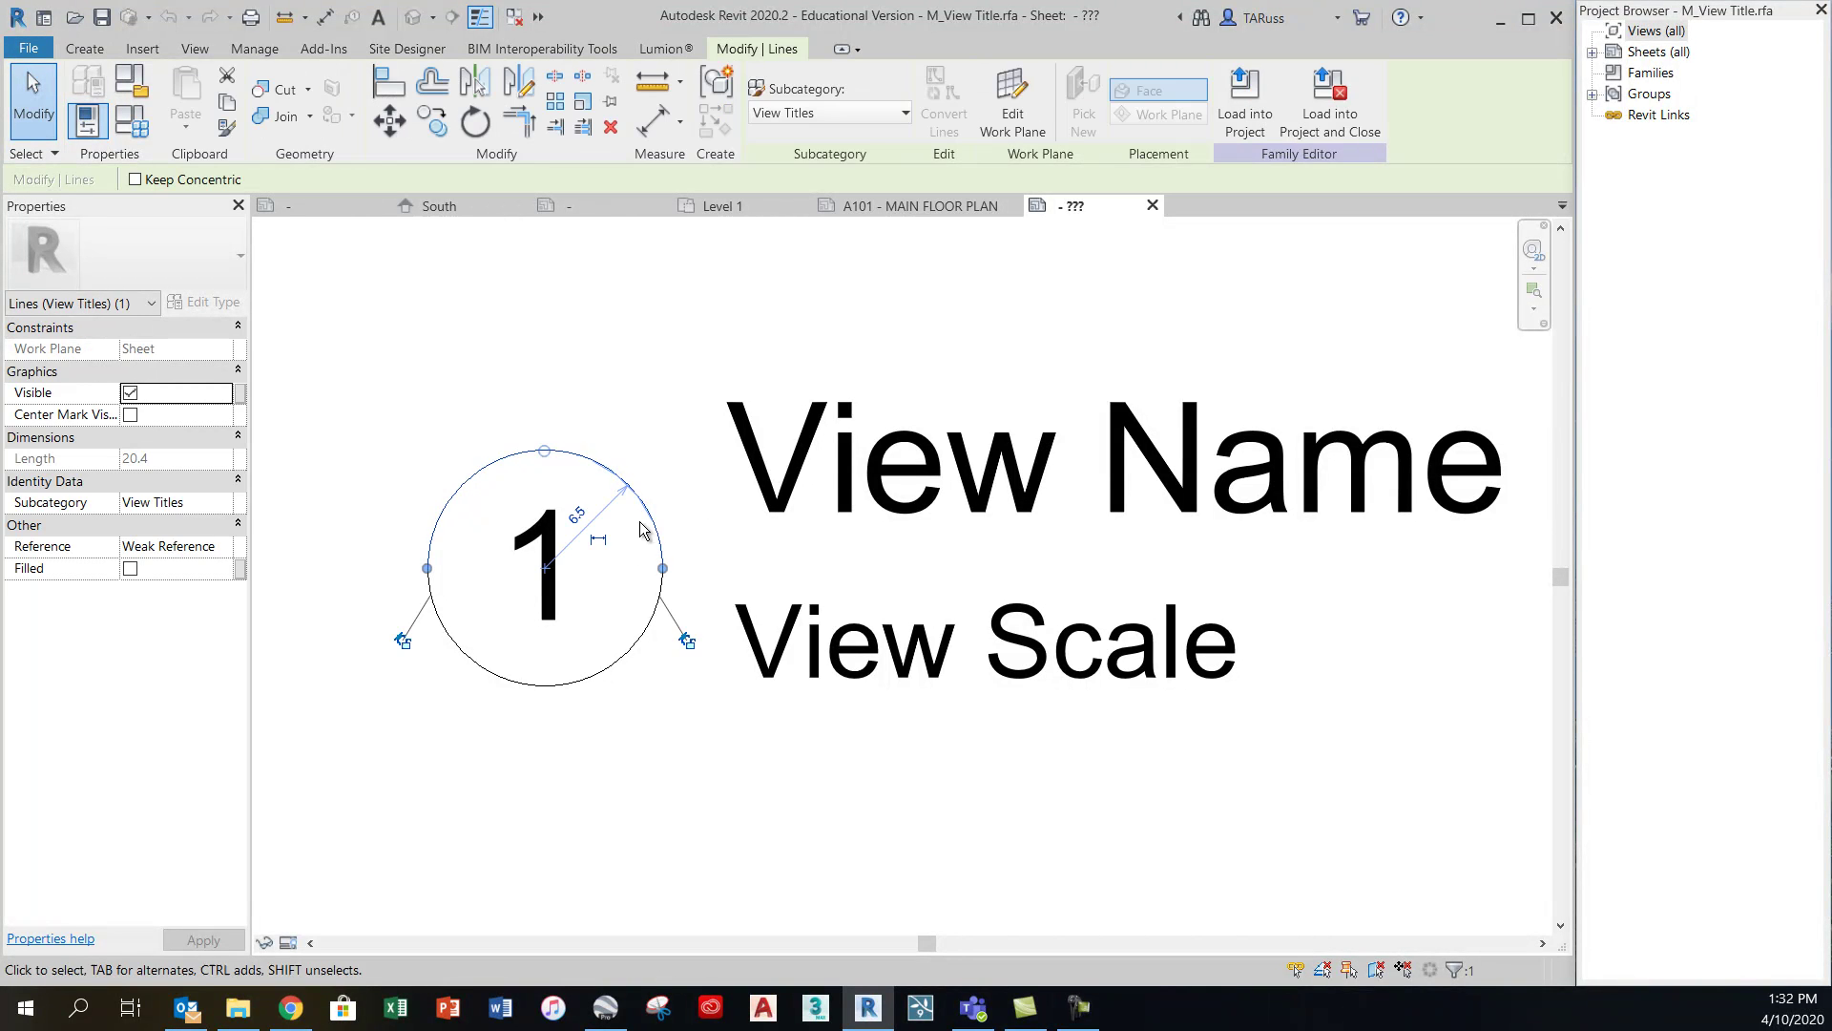
scroll(506, 540, up, 1)
click(596, 513)
text(4)
key(Return)
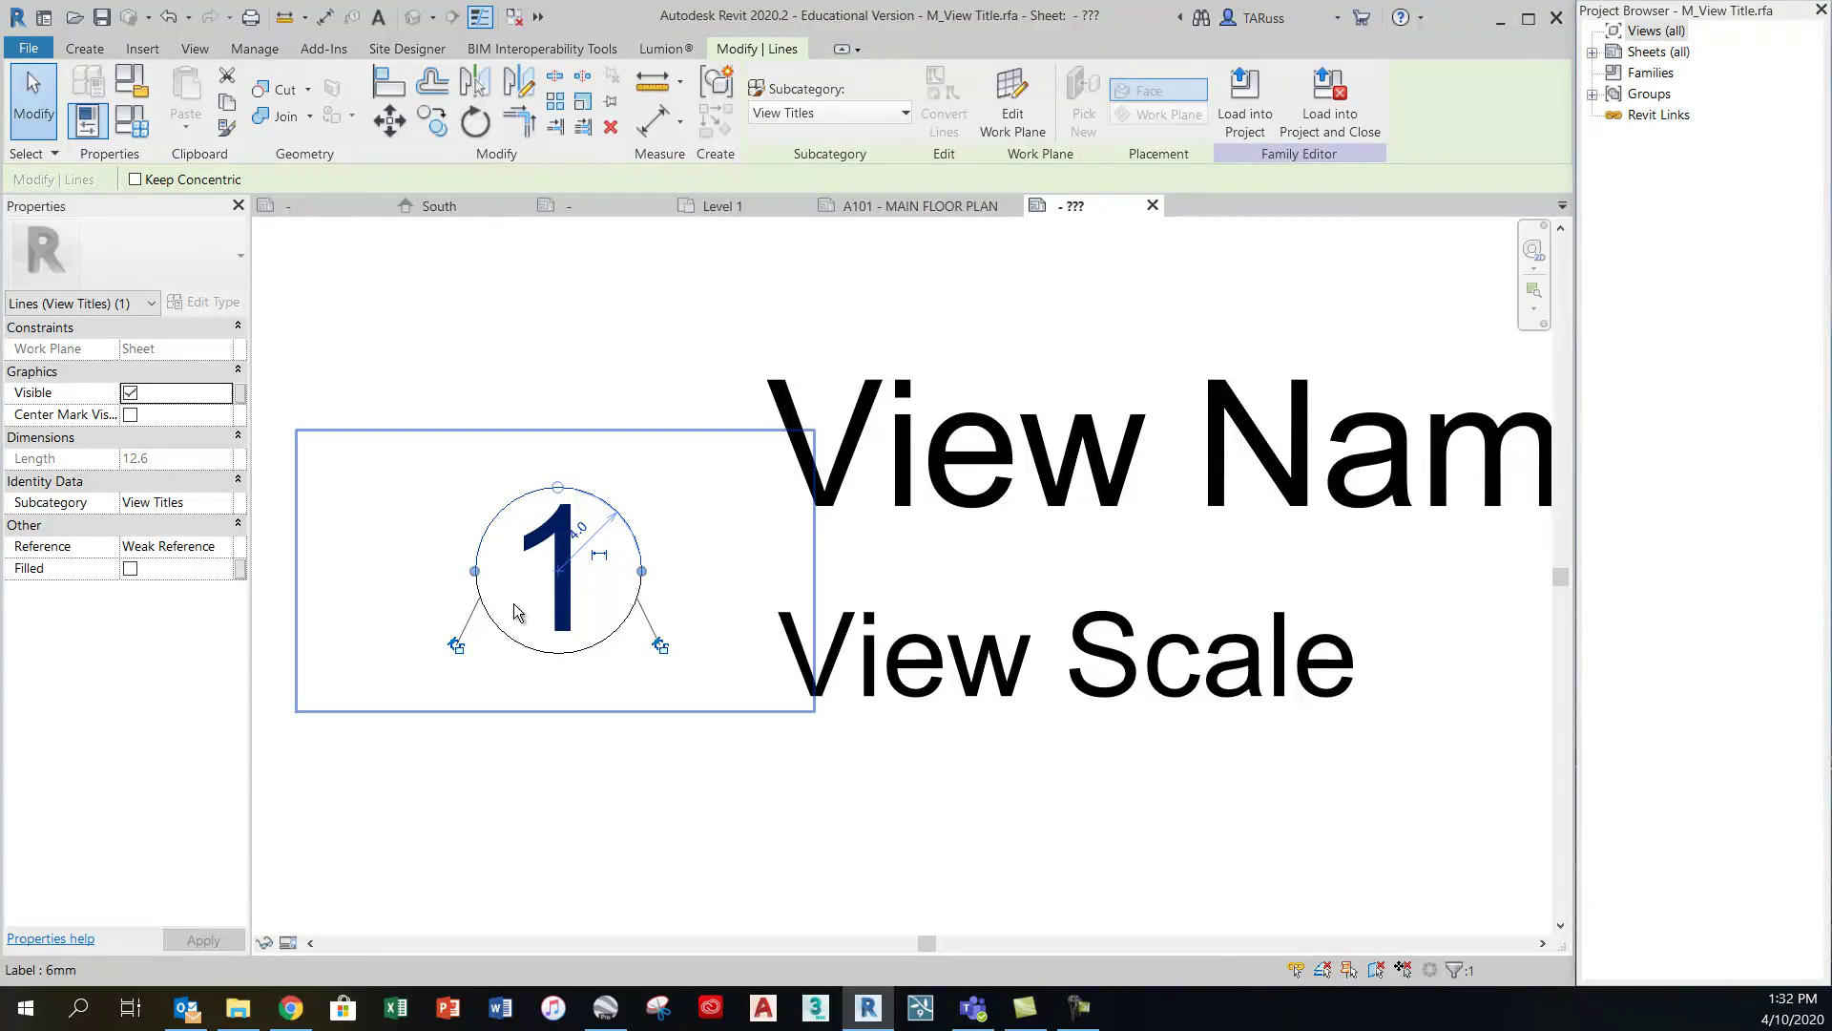
click(633, 758)
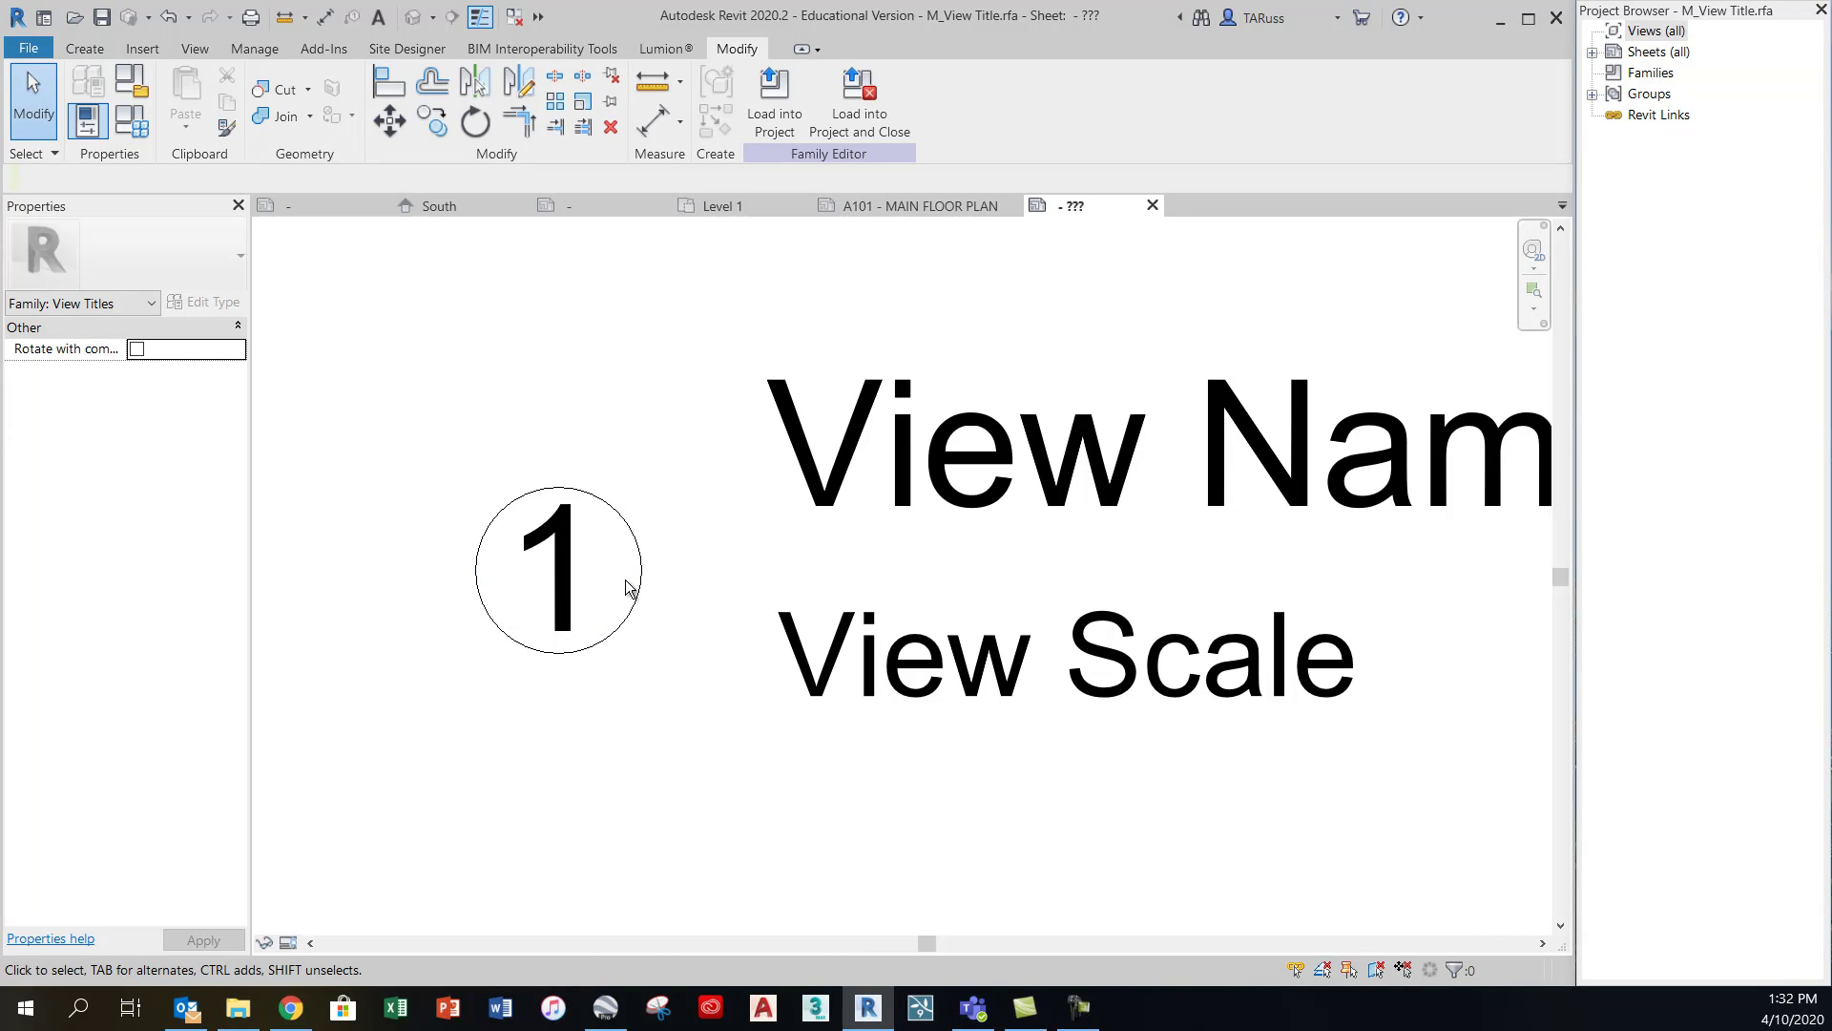
Move the detail number label together with its circle 2 mm horizontally toward the View Name text
click(564, 538)
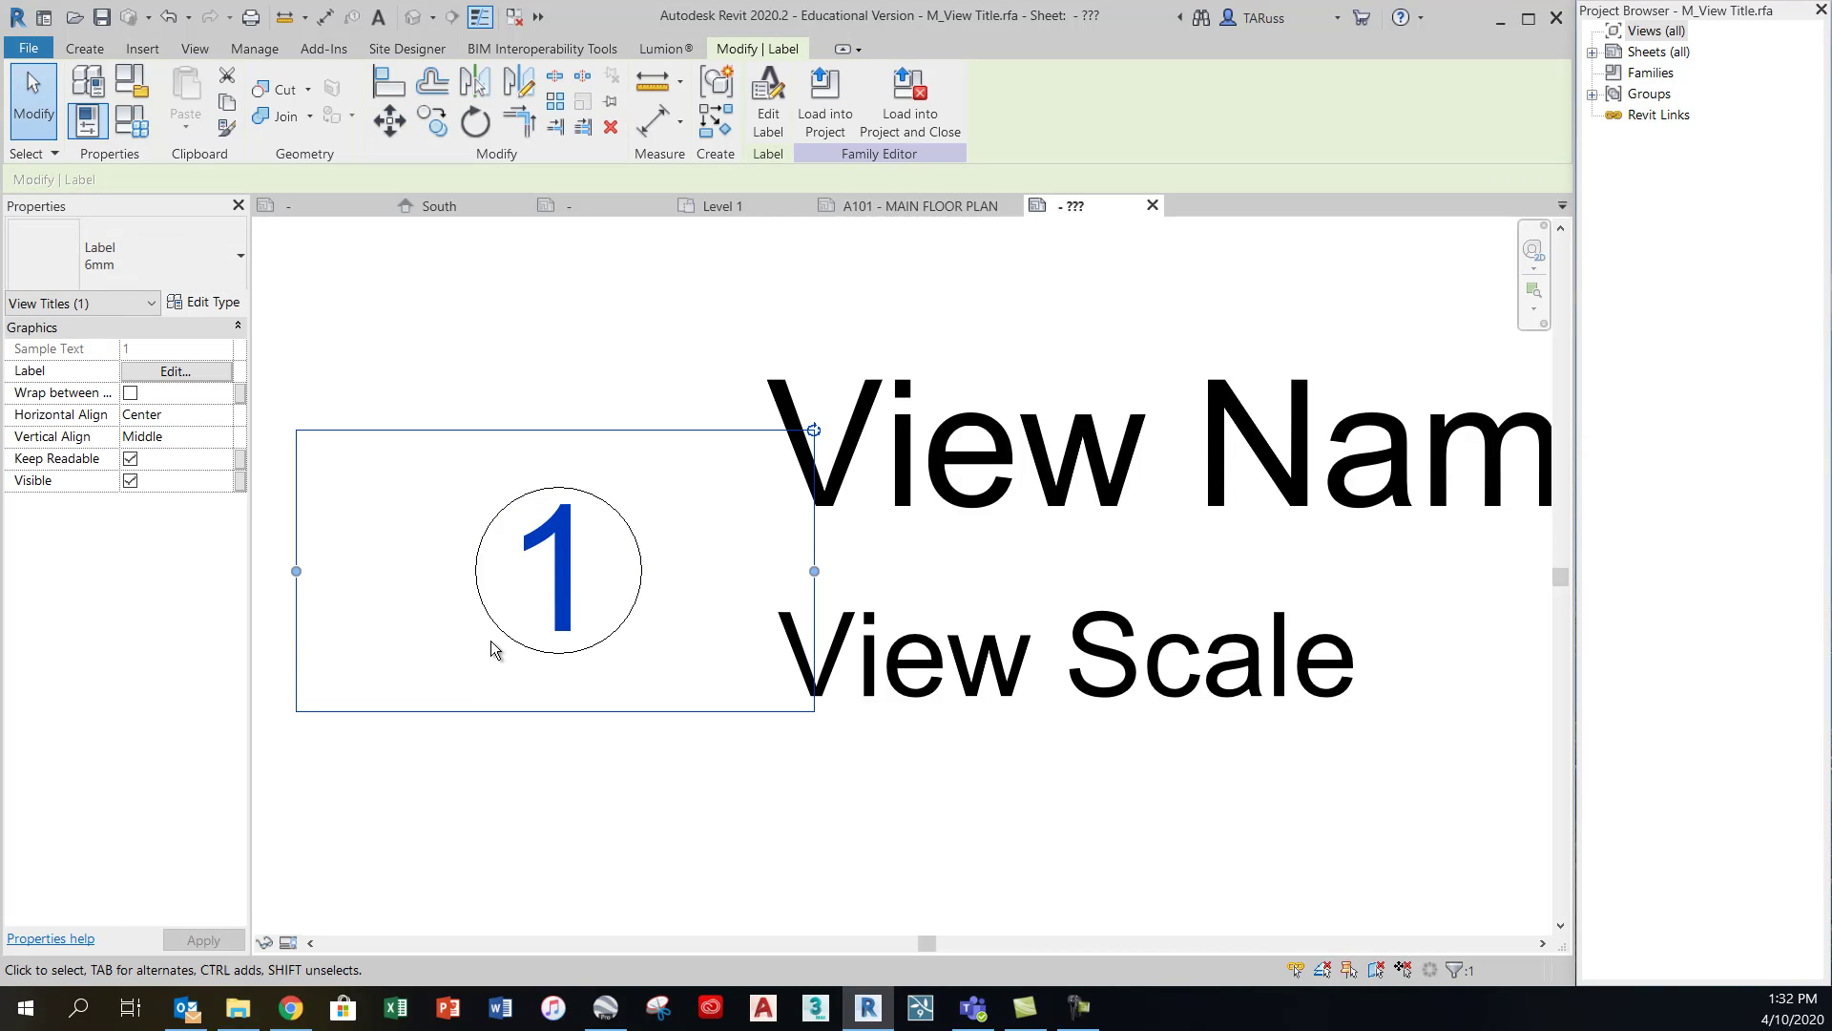
ctrl+click(491, 531)
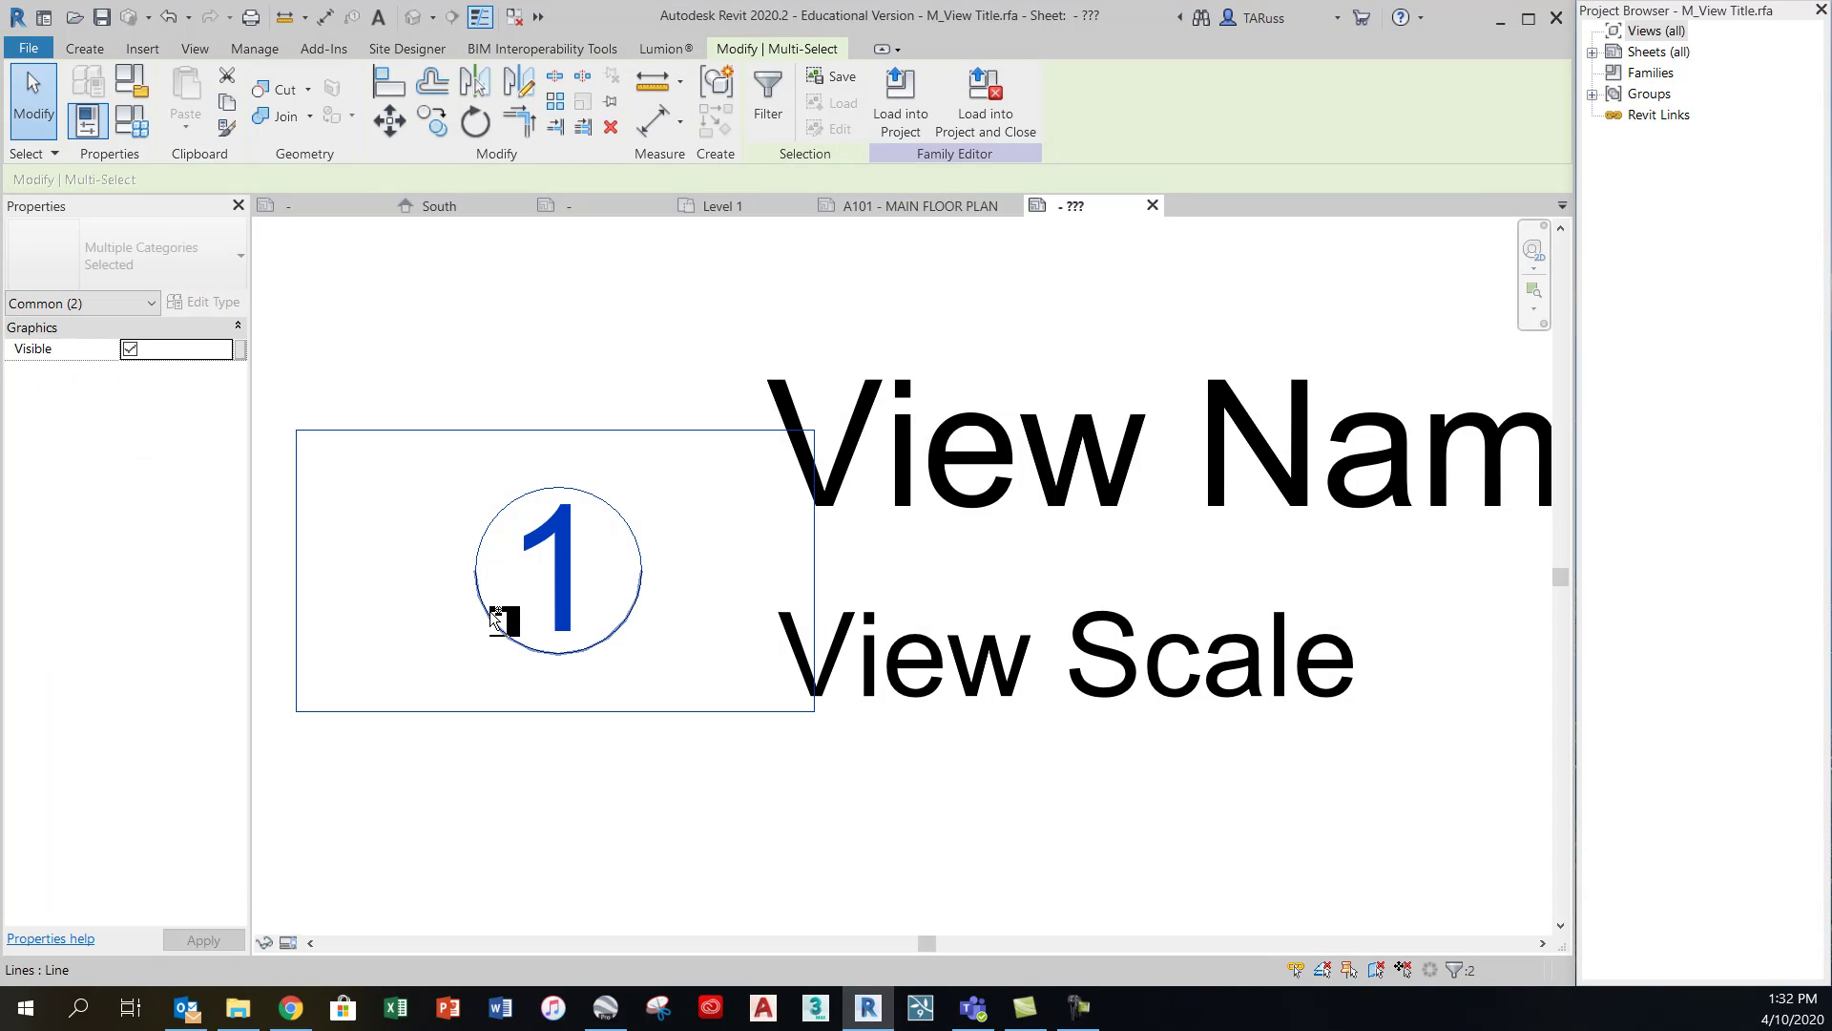
key(m)
key(v)
click(562, 786)
text(2)
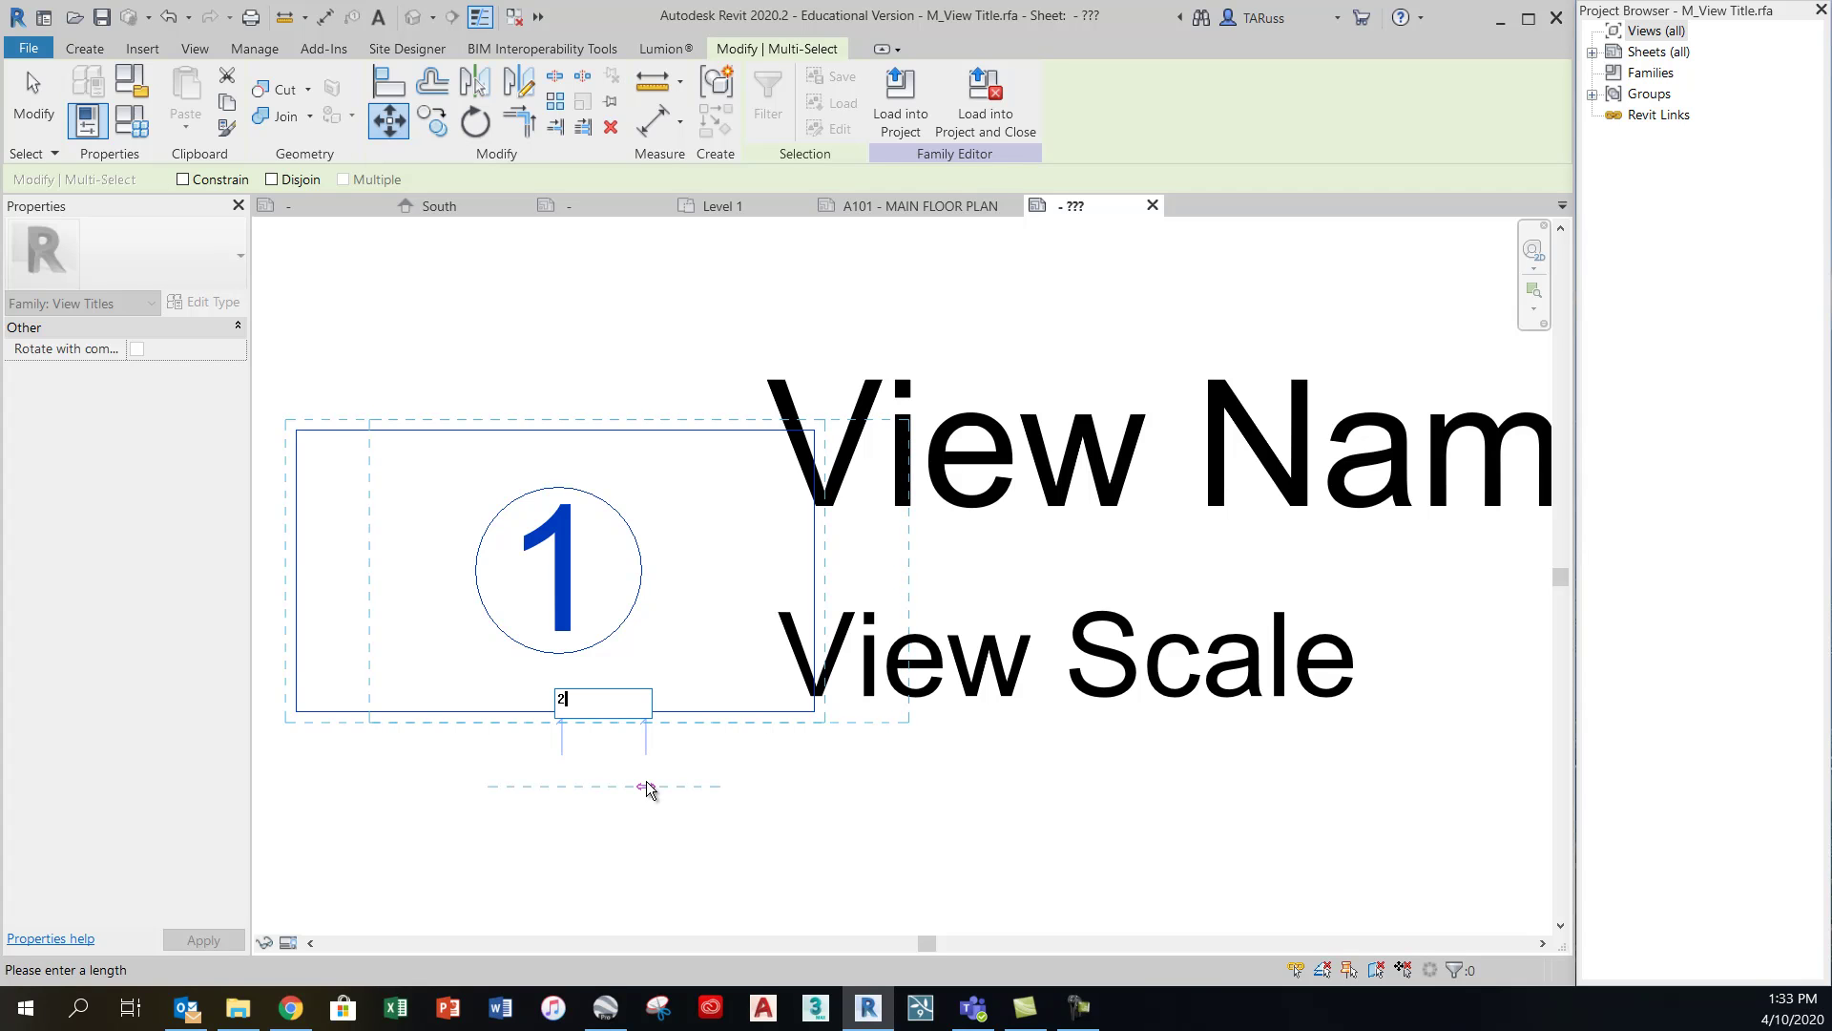
key(Return)
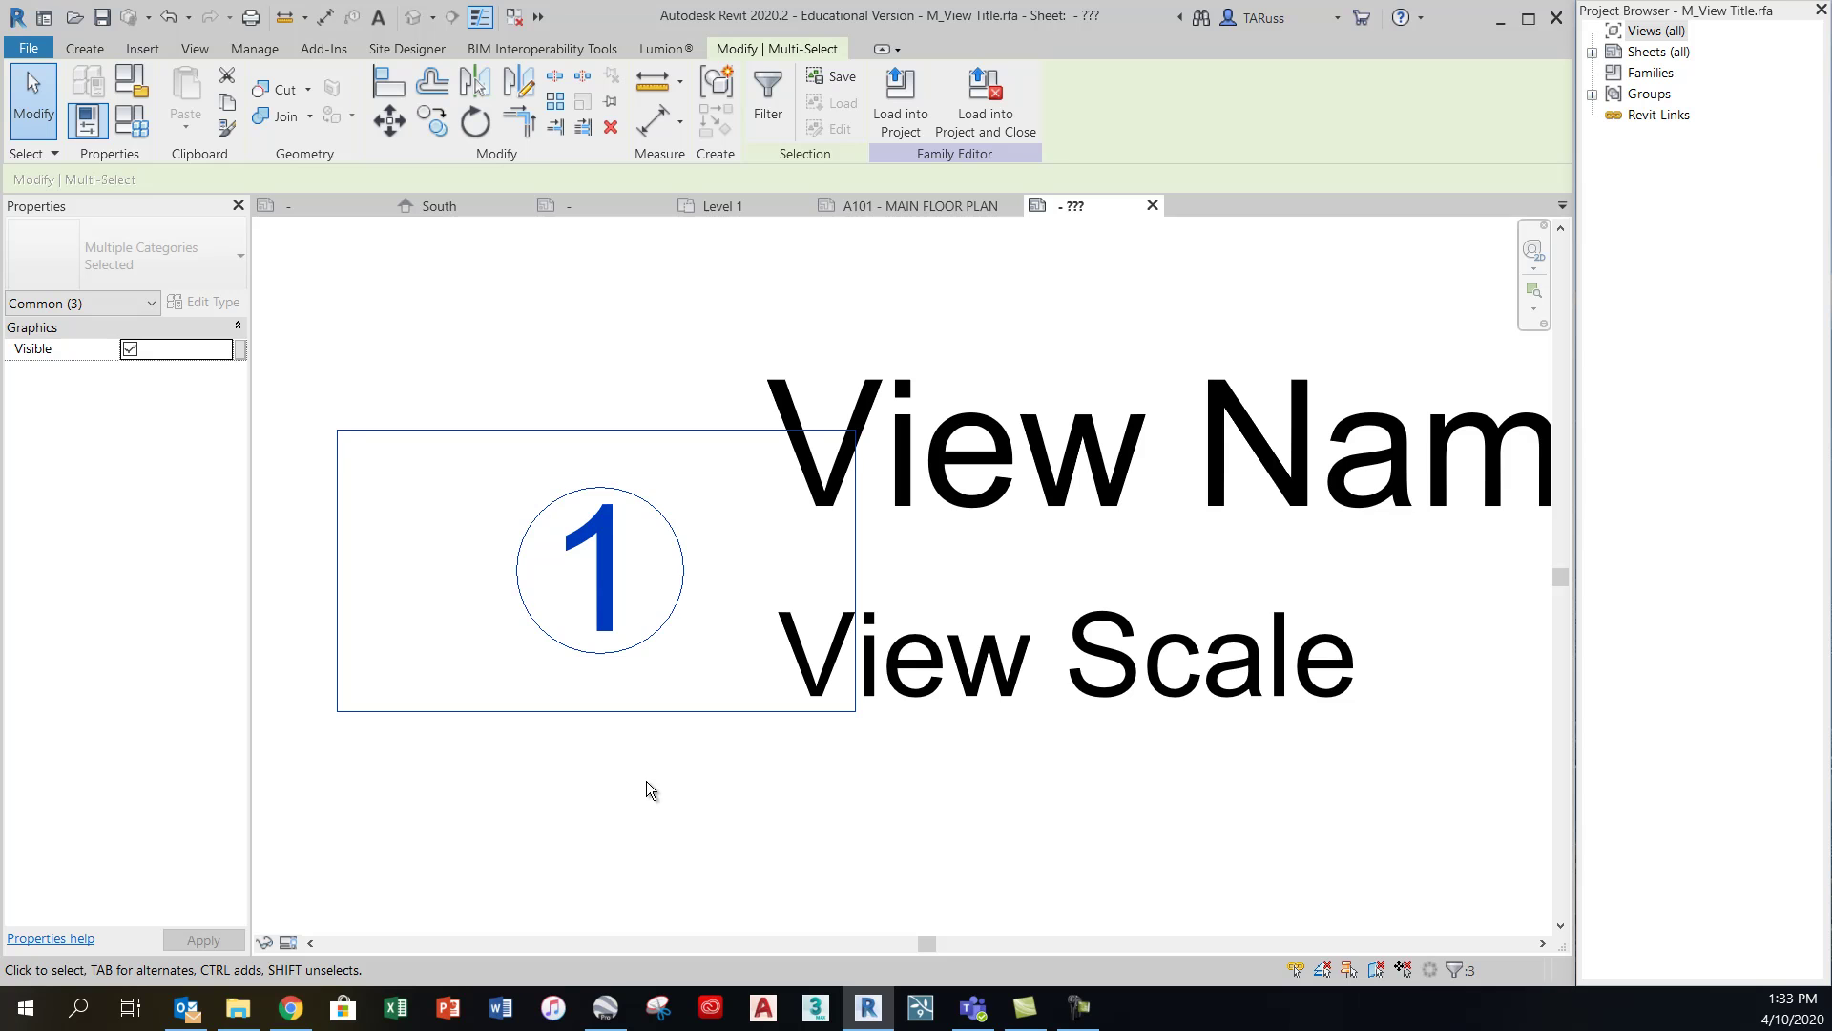
scroll(626, 470, down, 3)
key(Escape)
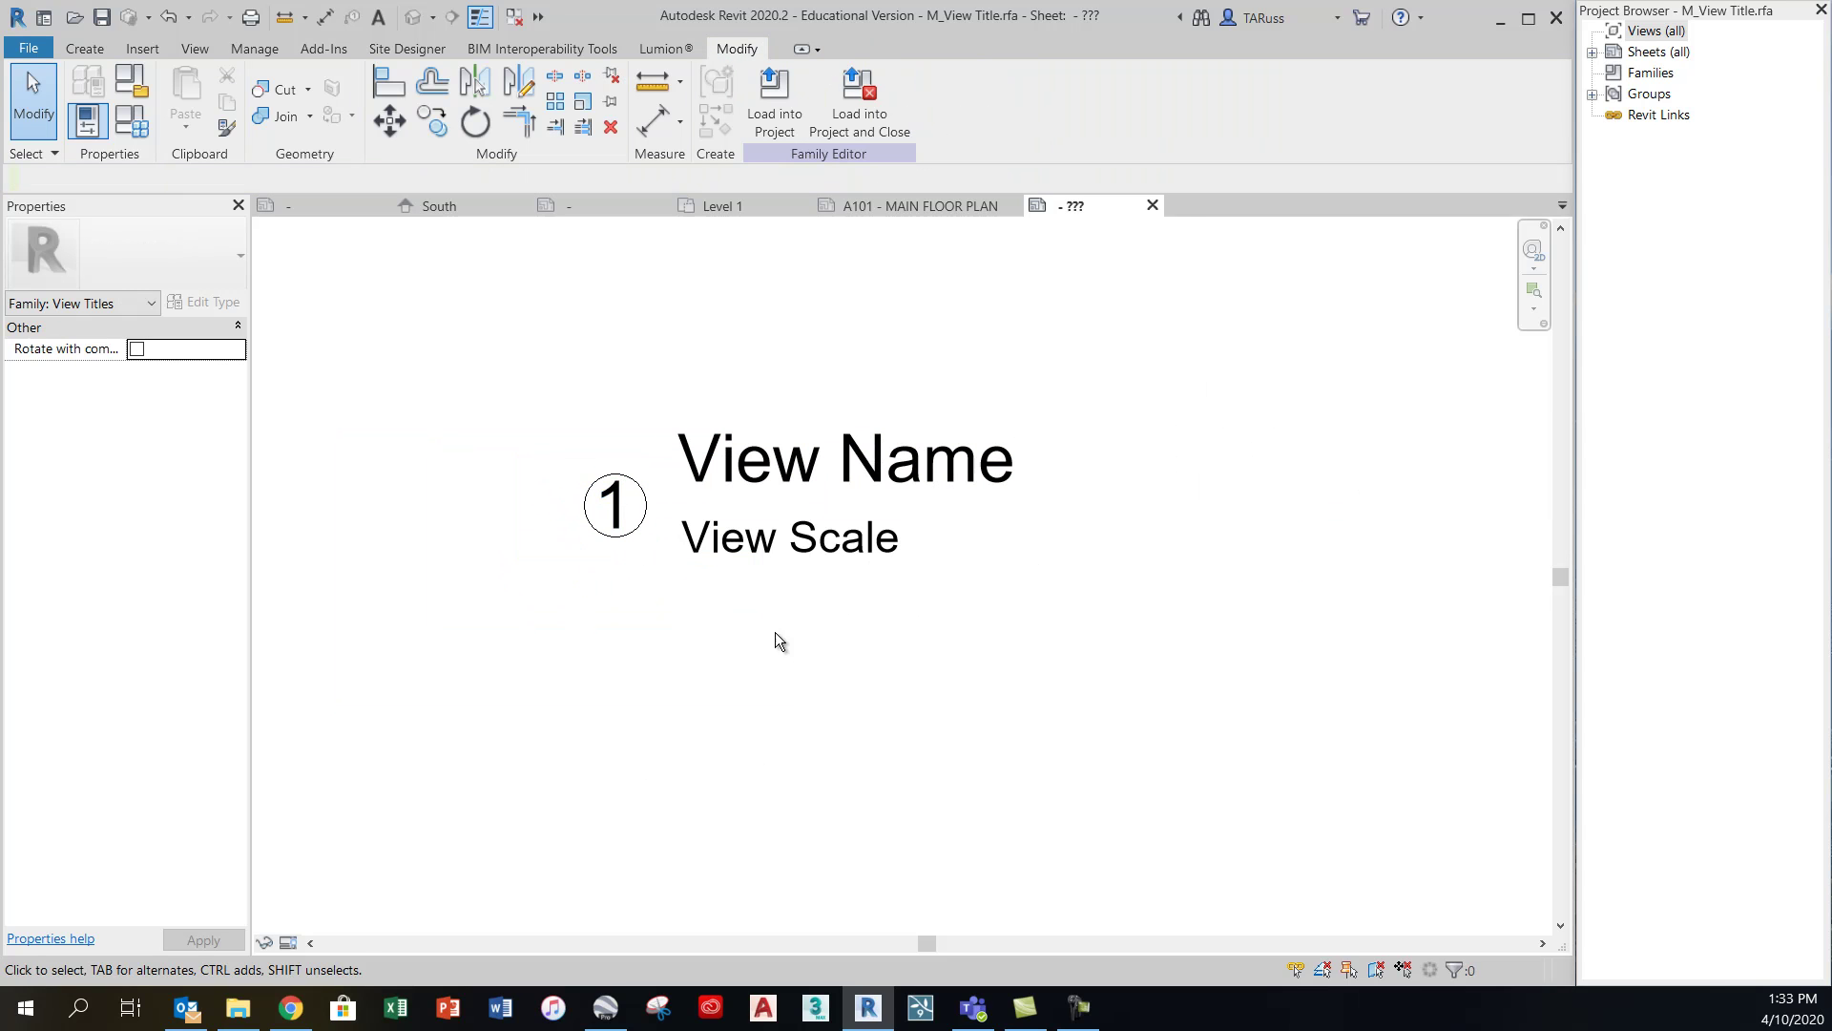
Switch the detail number label to the 4mm type and duplicate that type as 3.5mm
scroll(668, 533, up, 3)
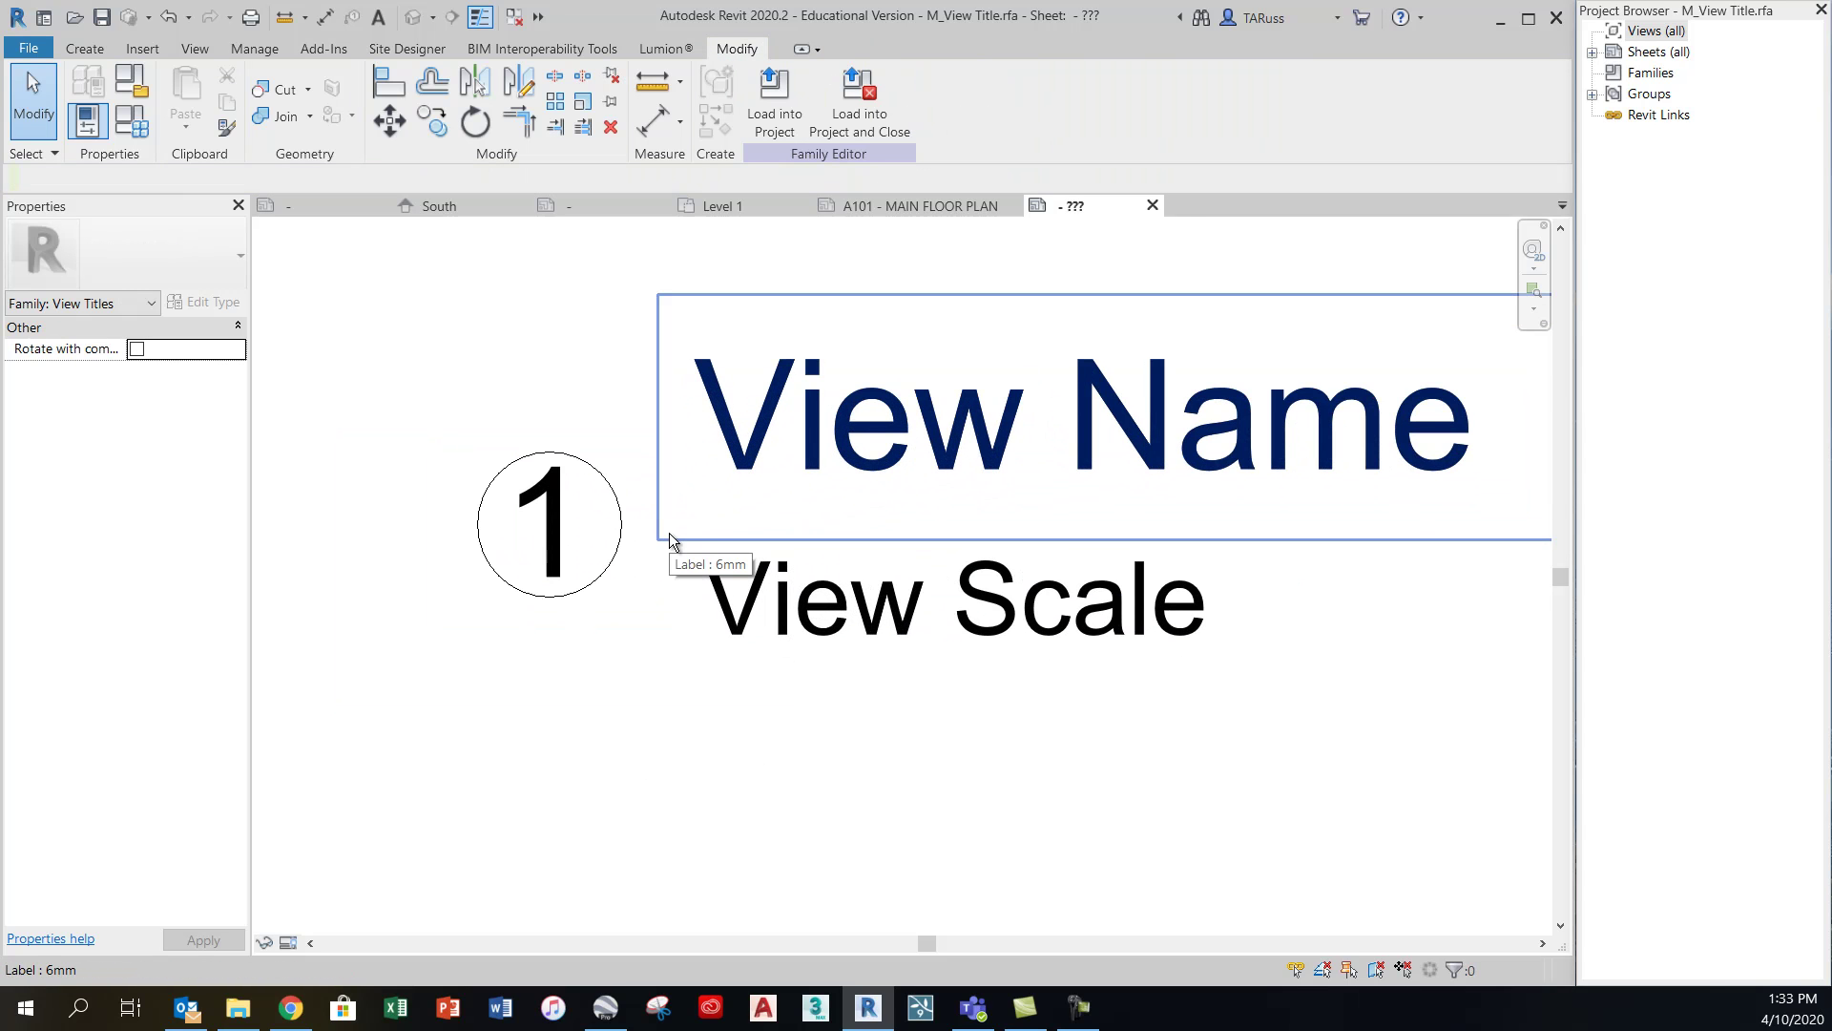
click(549, 553)
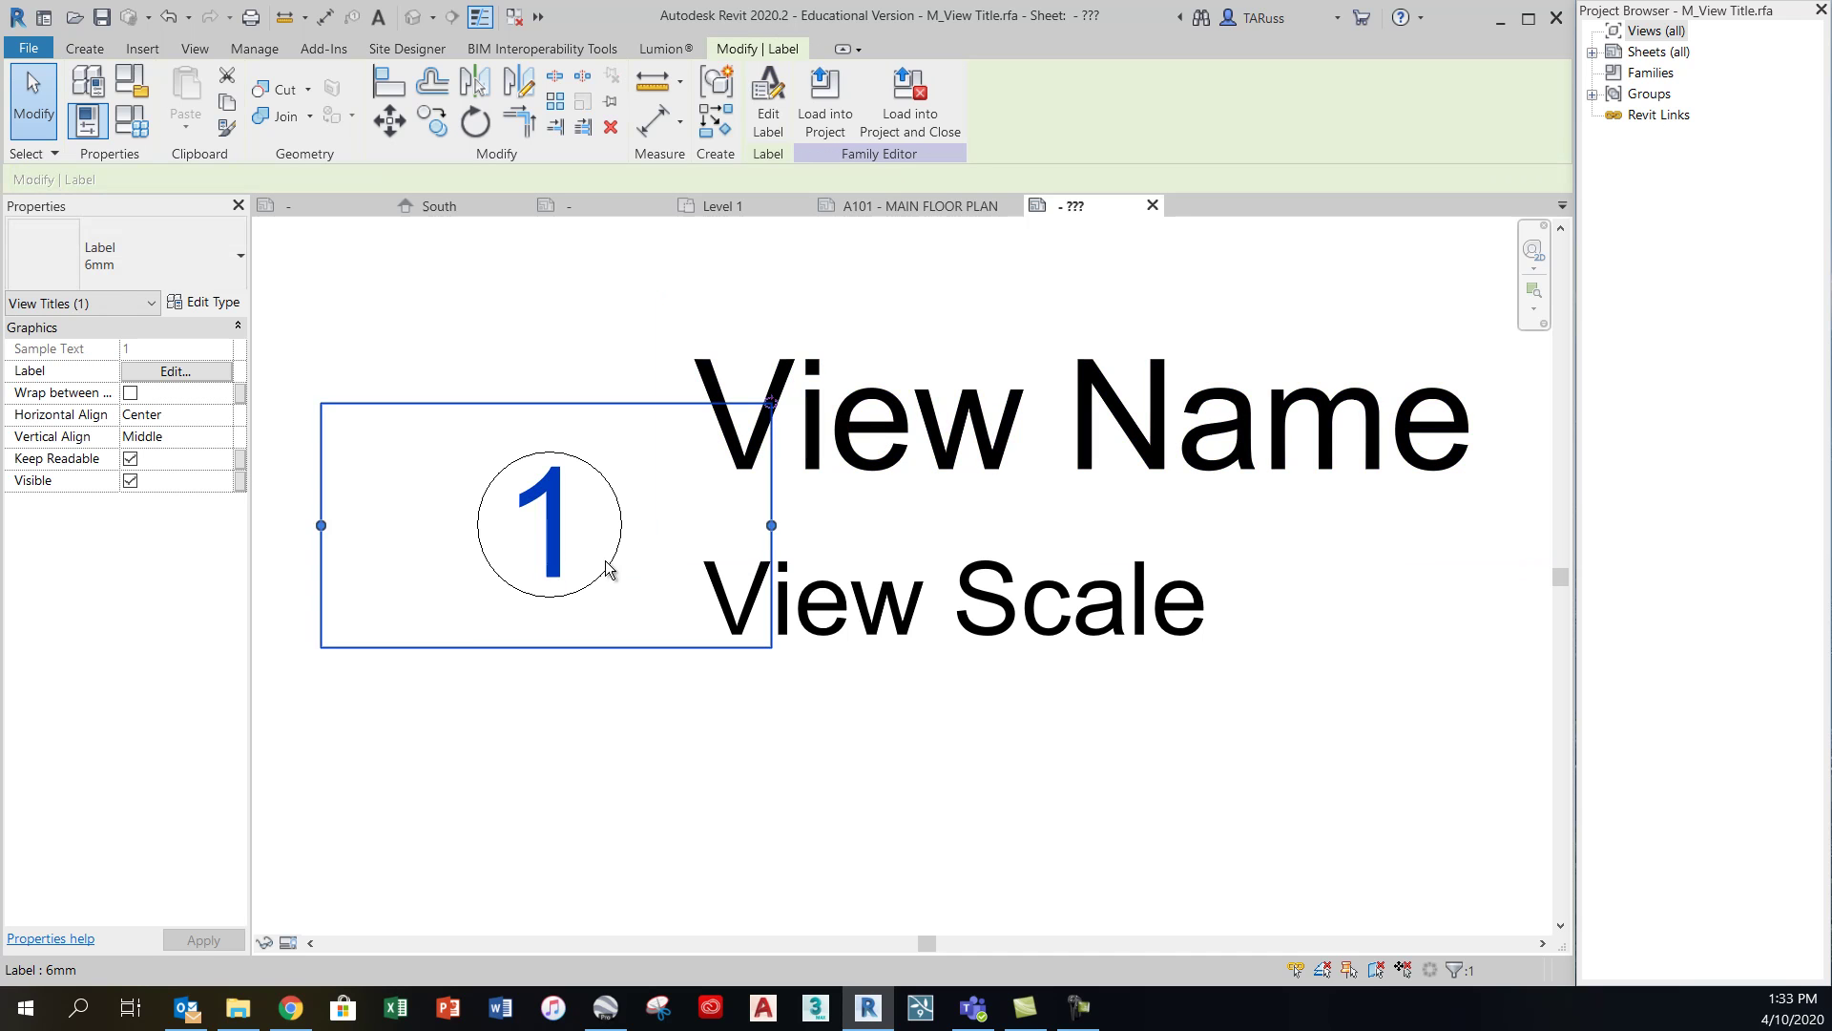
click(166, 269)
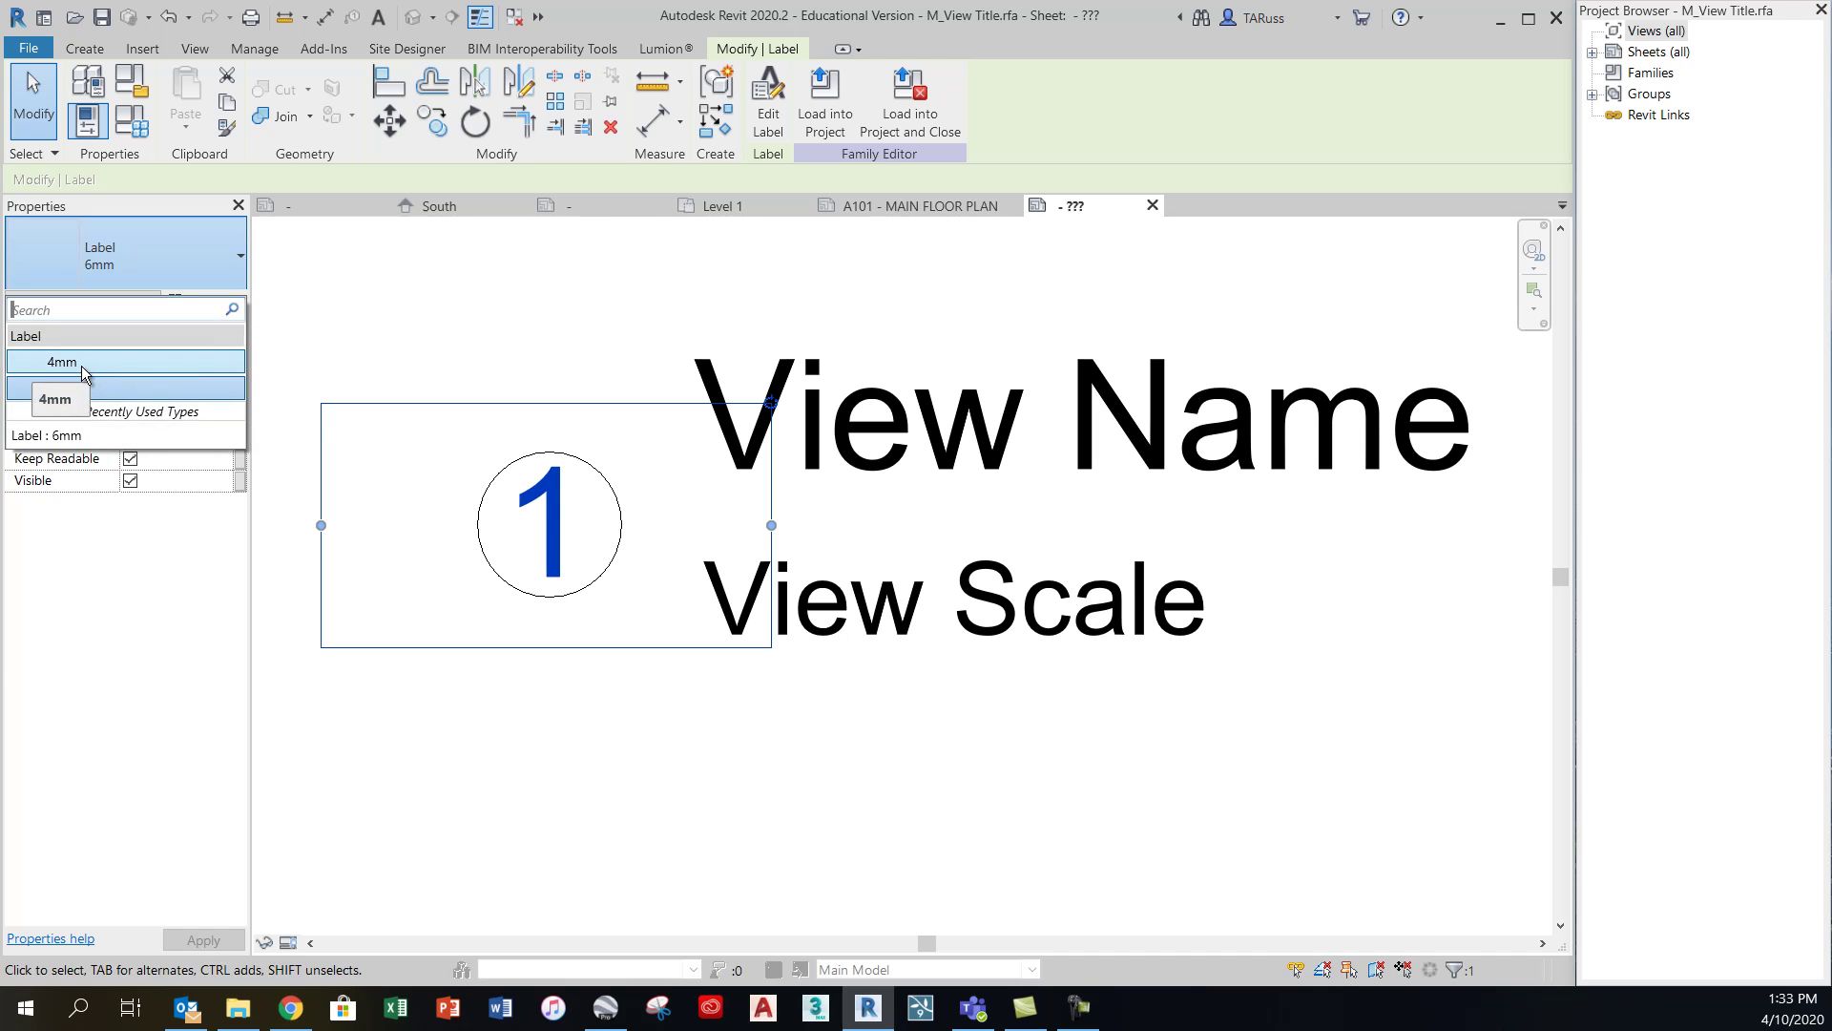
click(119, 365)
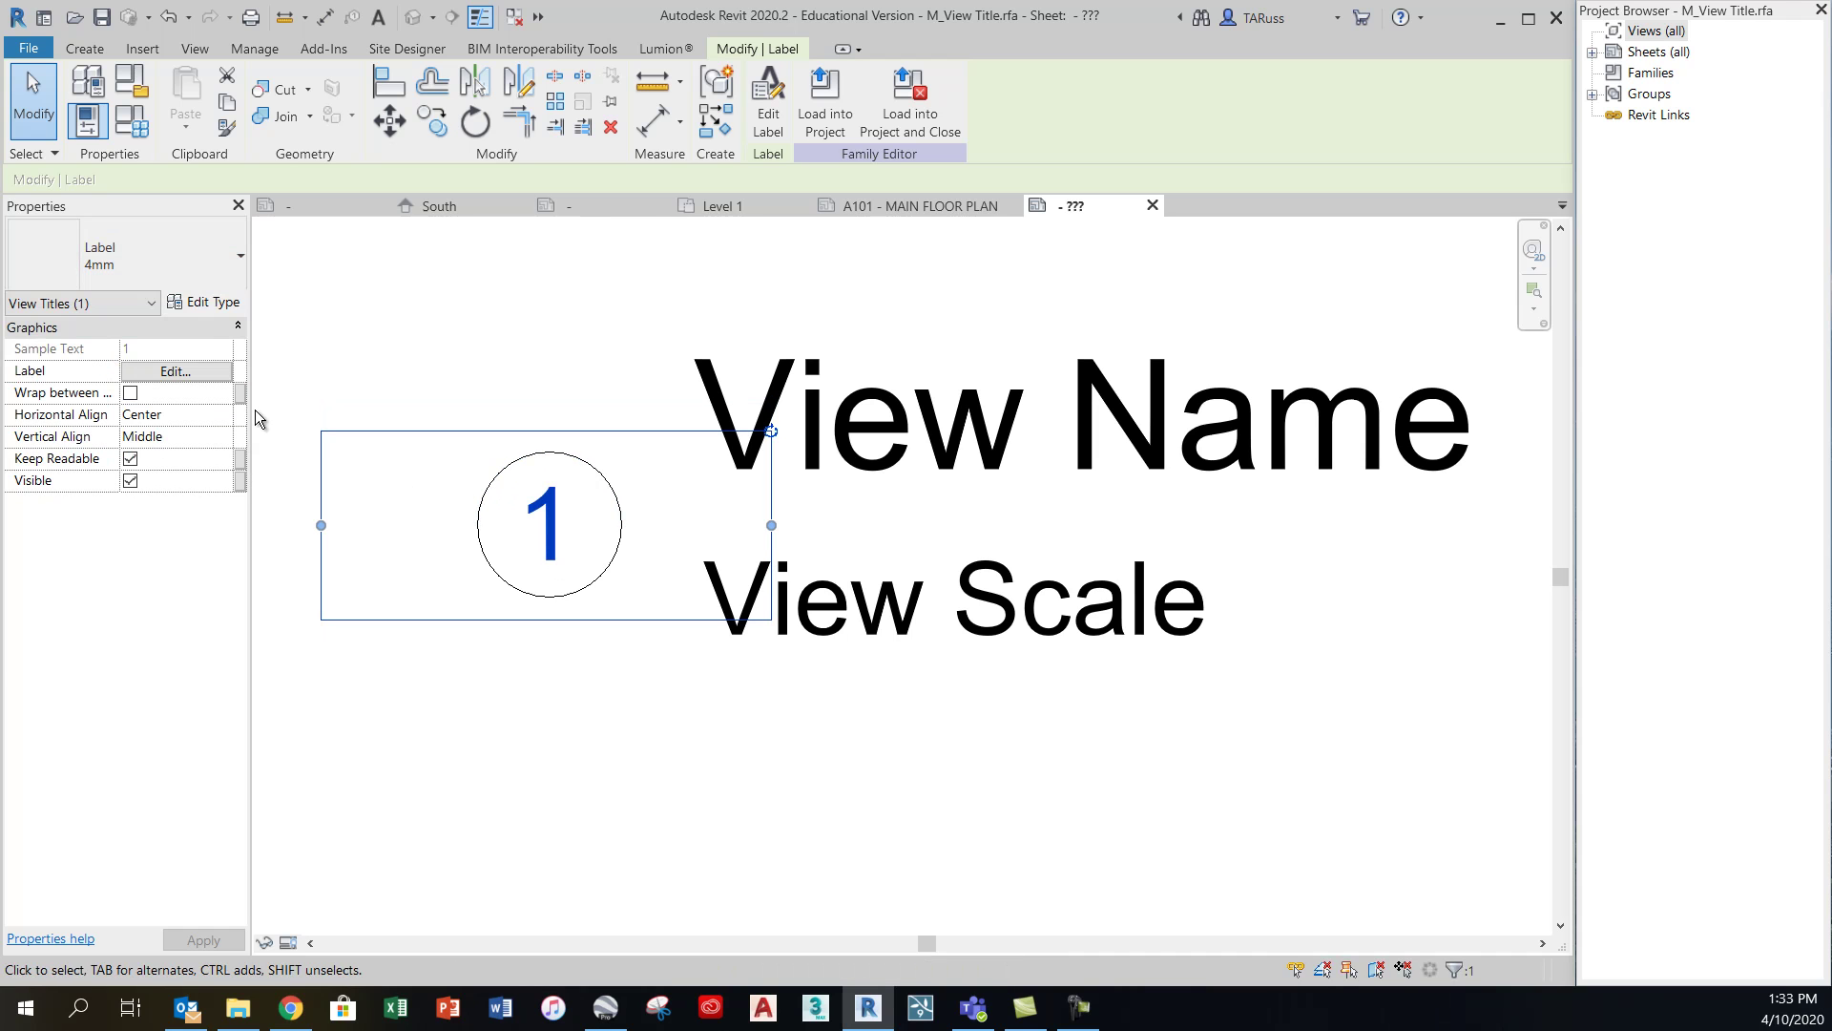
click(216, 304)
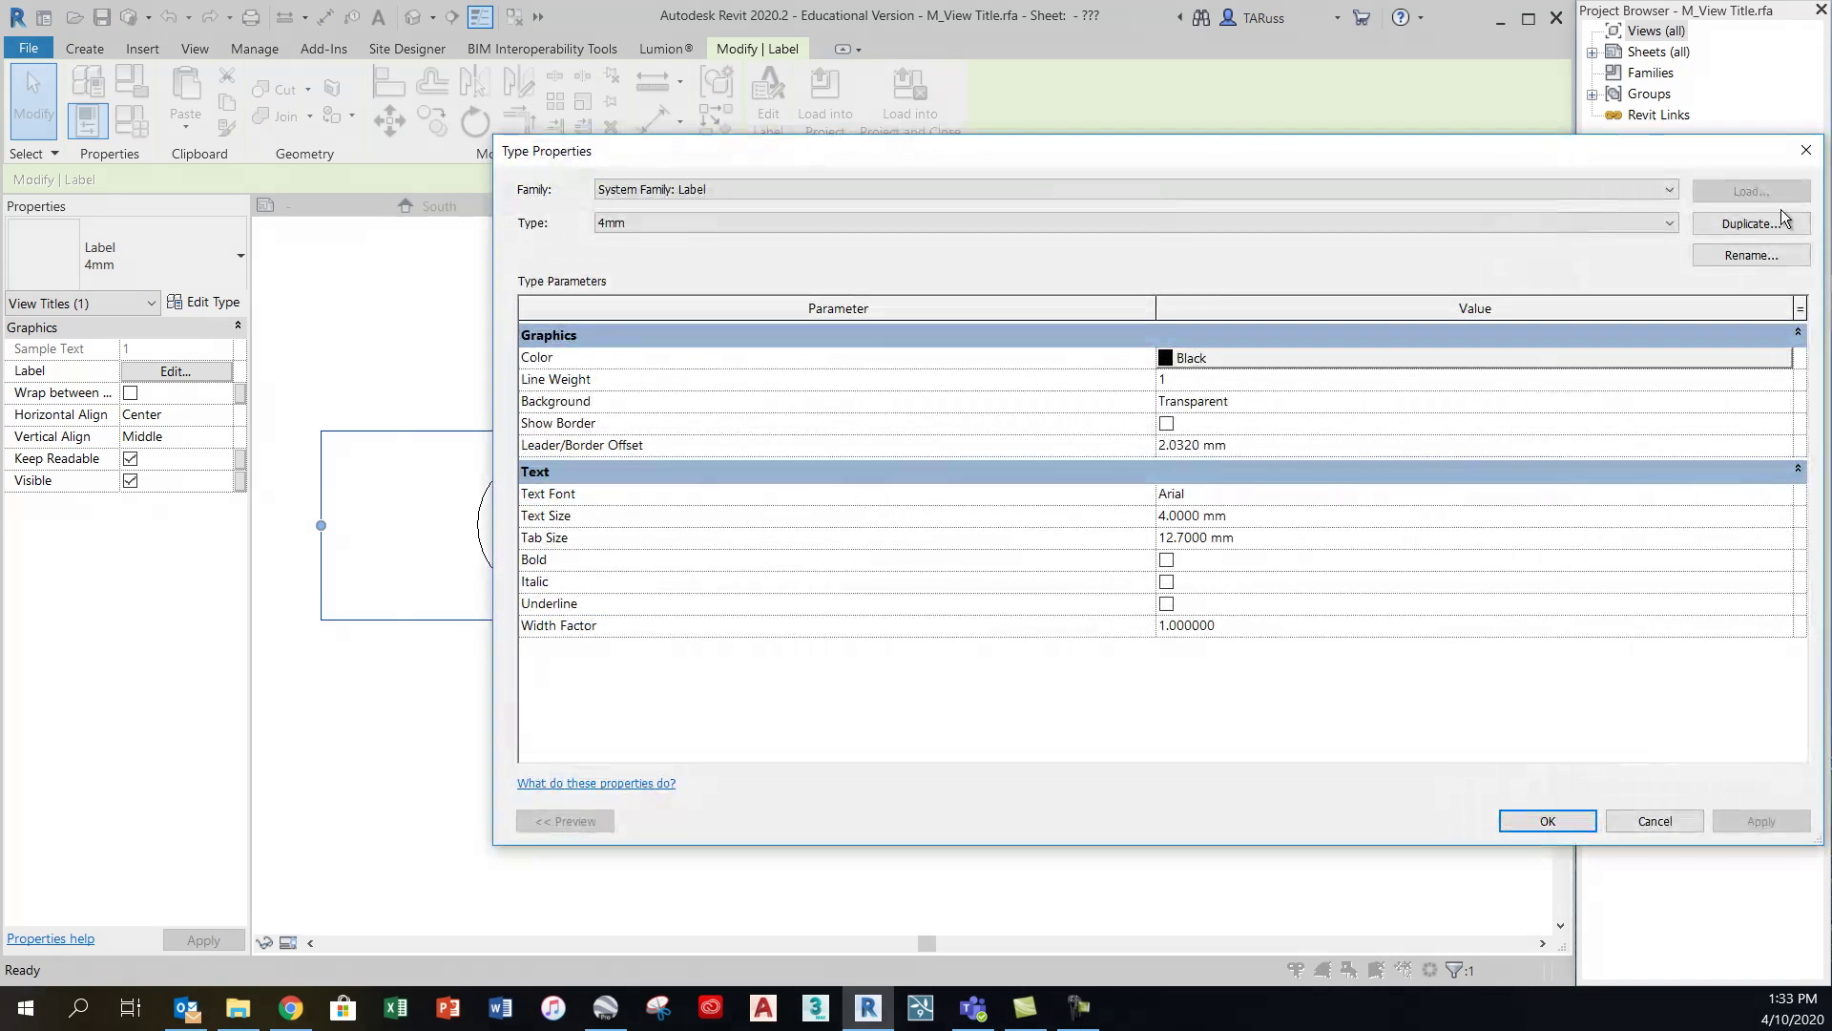
click(1750, 224)
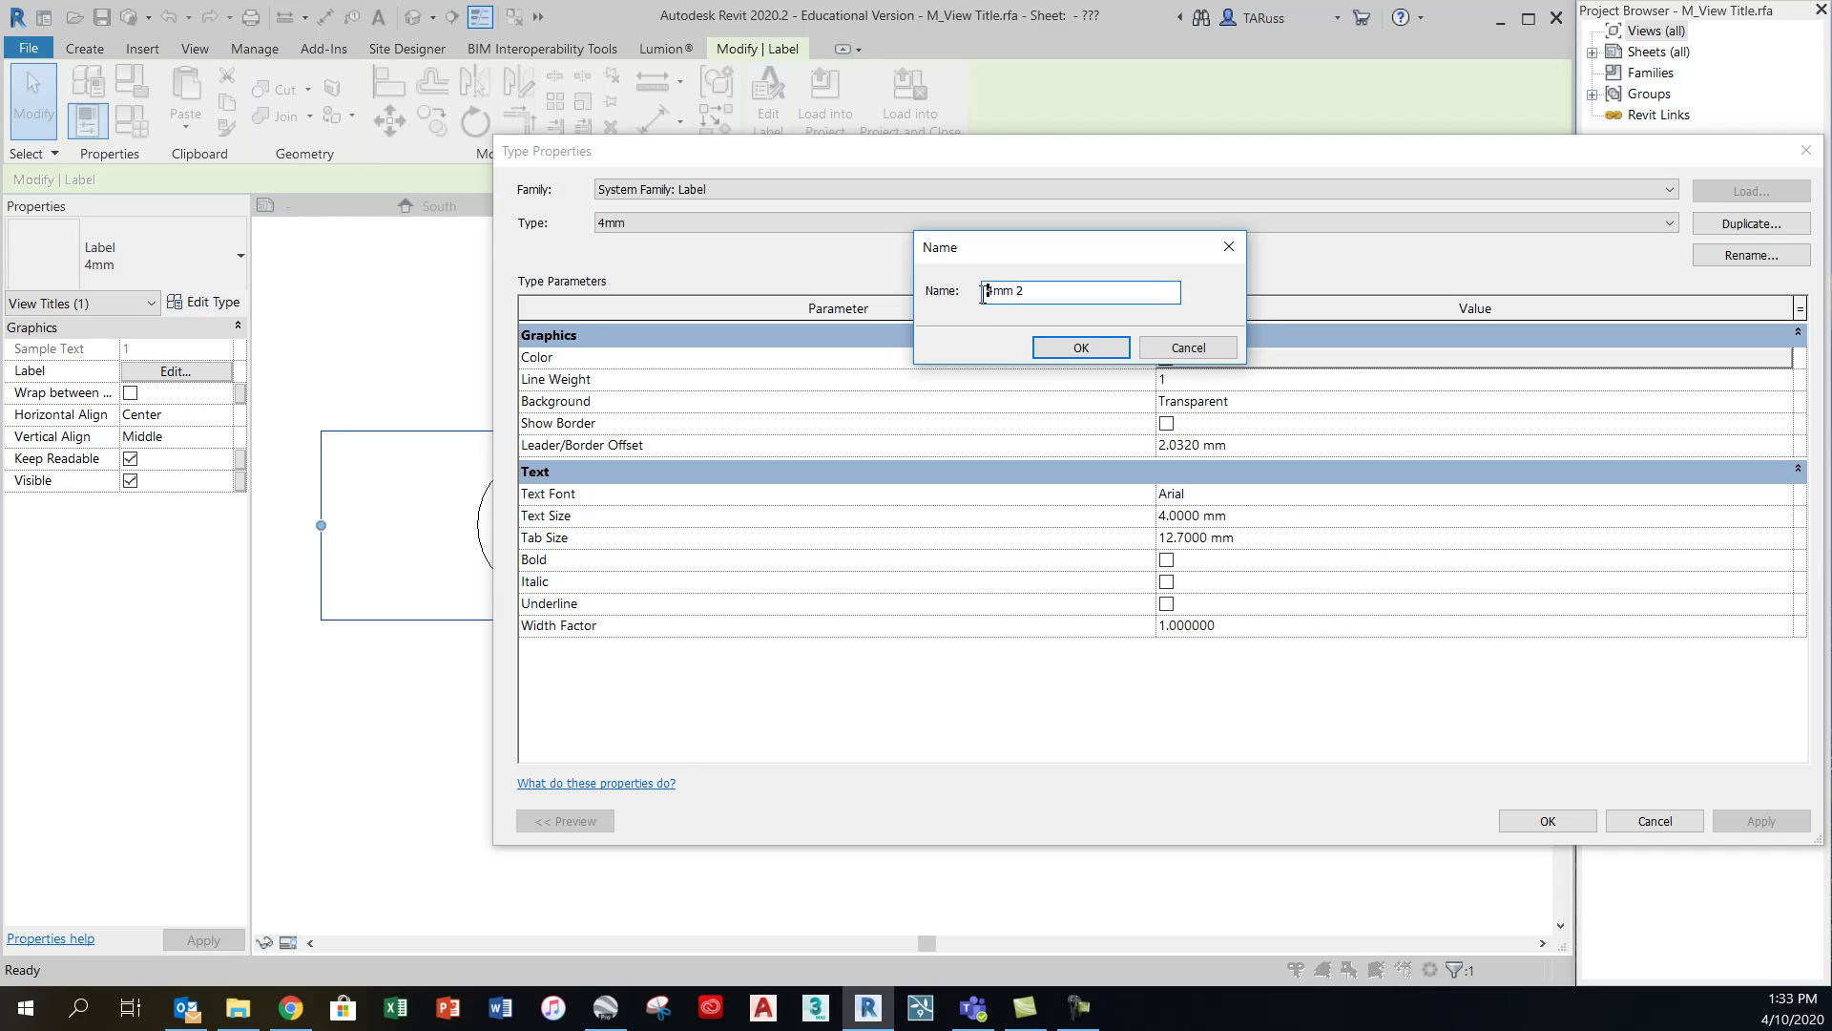
text(3.5mm)
key(Return)
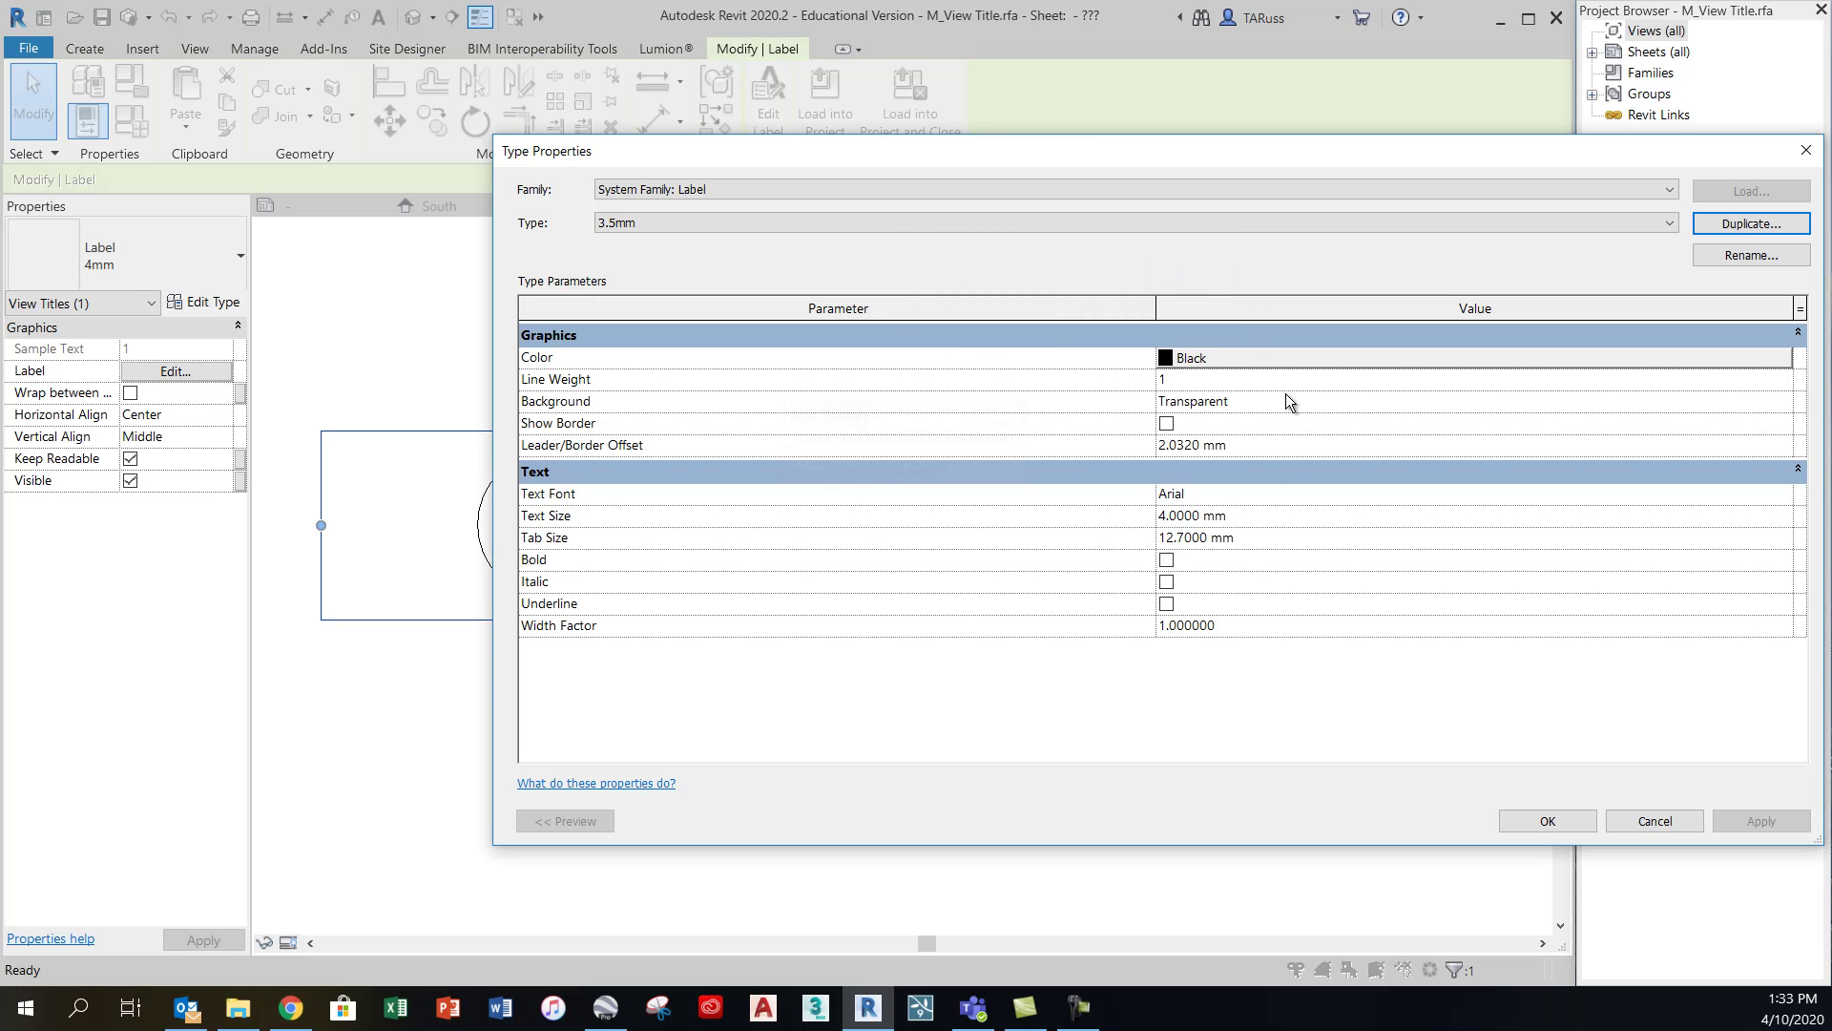
Set the 3.5mm label type's font to Swis721 LtCn BT and its text size to 3.5 mm
click(1344, 496)
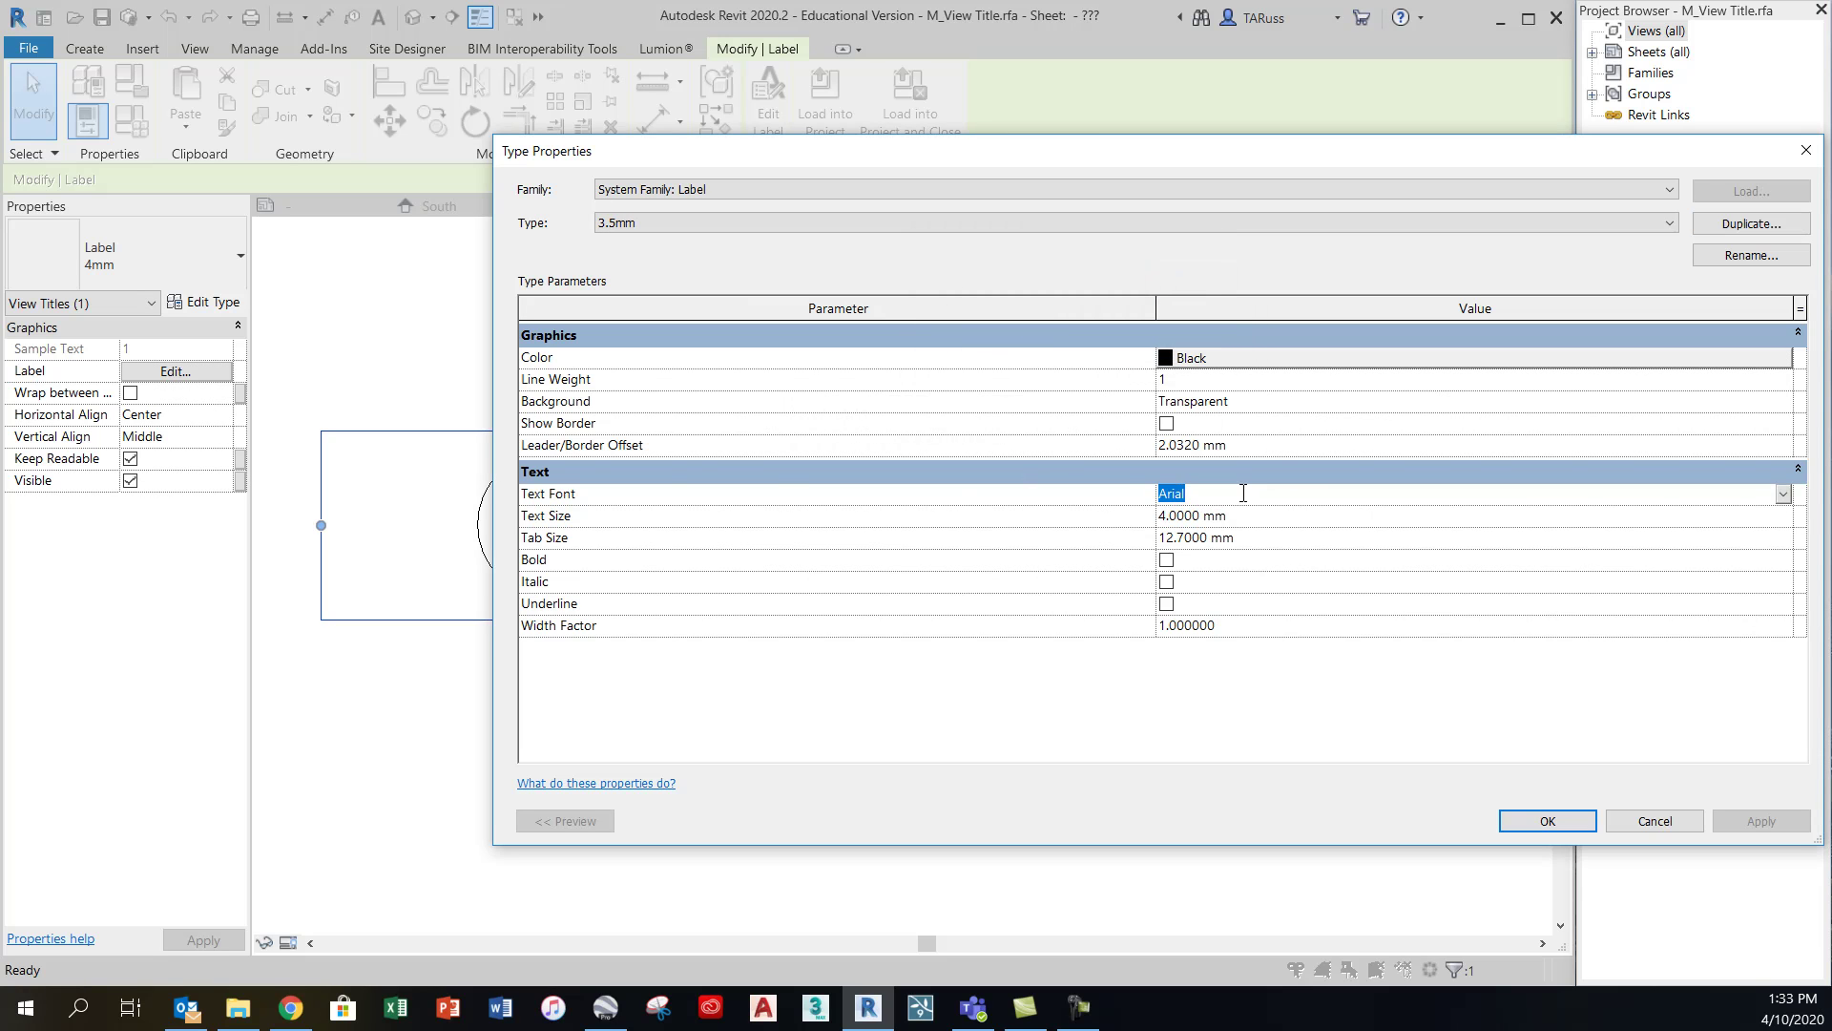
text(Swis721 LtCn BT)
scroll(1265, 577, down, 2)
click(1222, 550)
click(1256, 515)
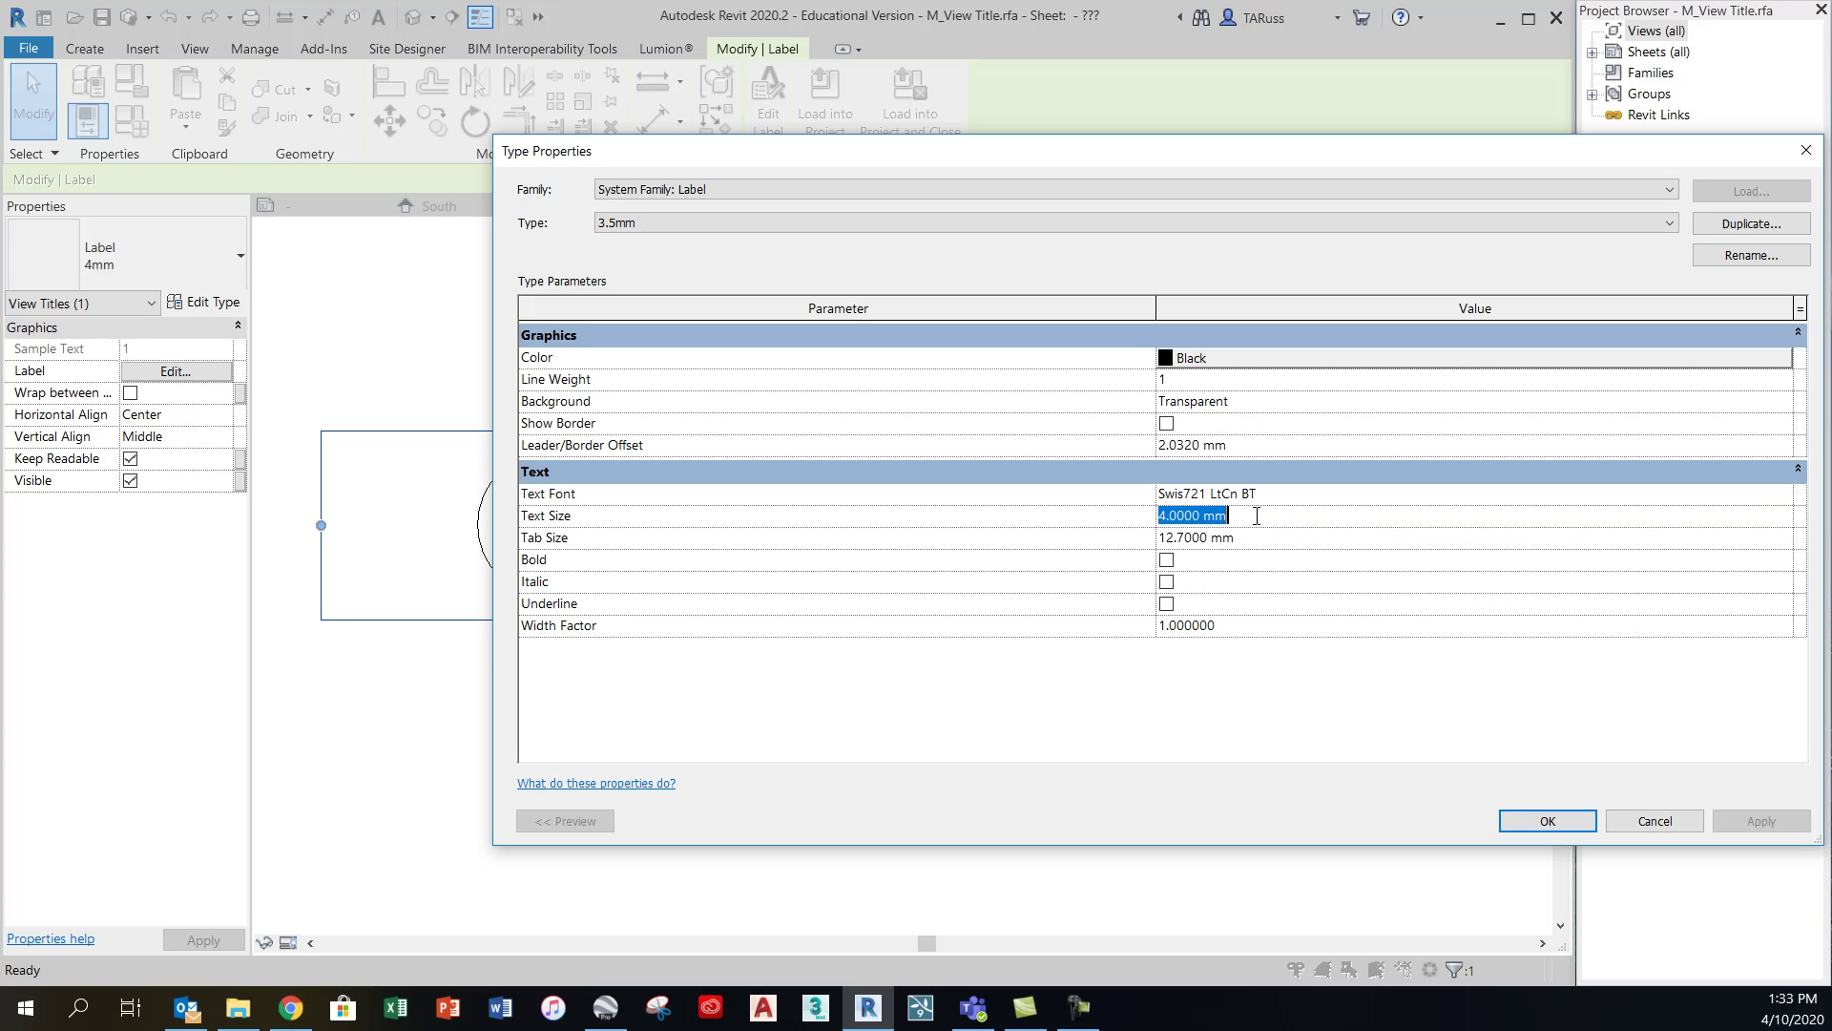
text(3.5)
key(Return)
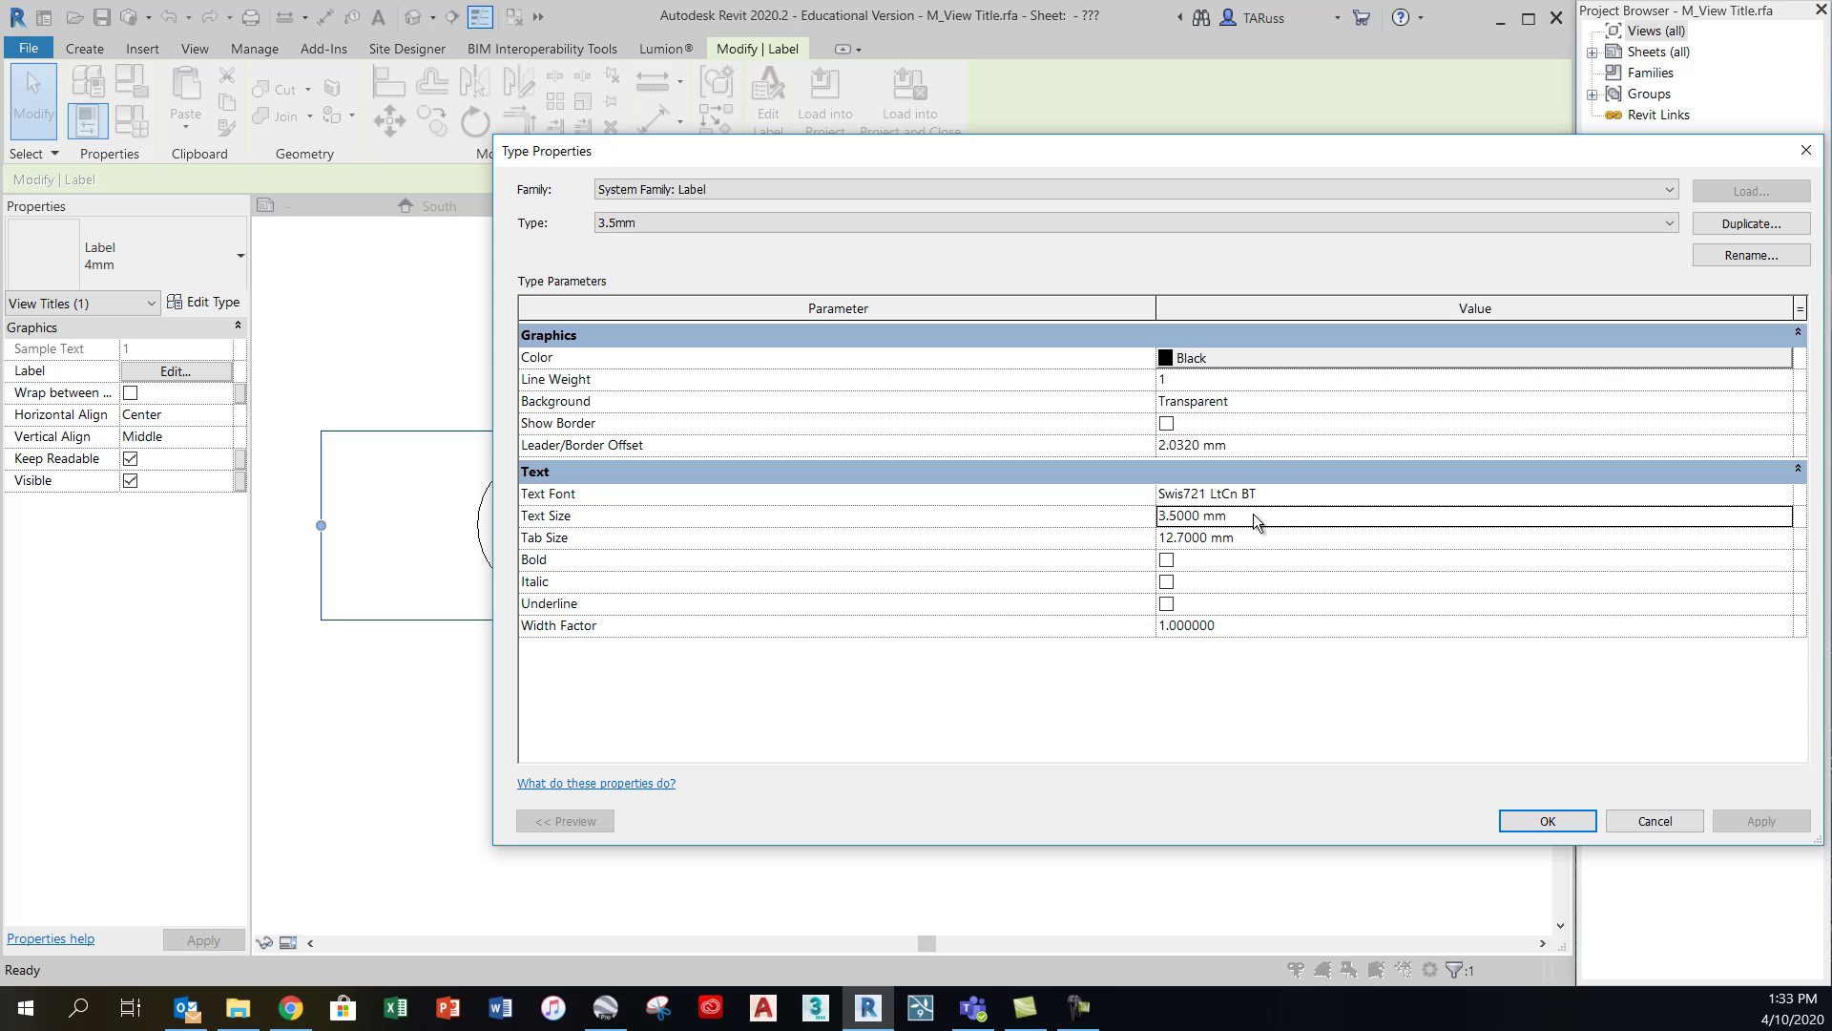
click(1222, 405)
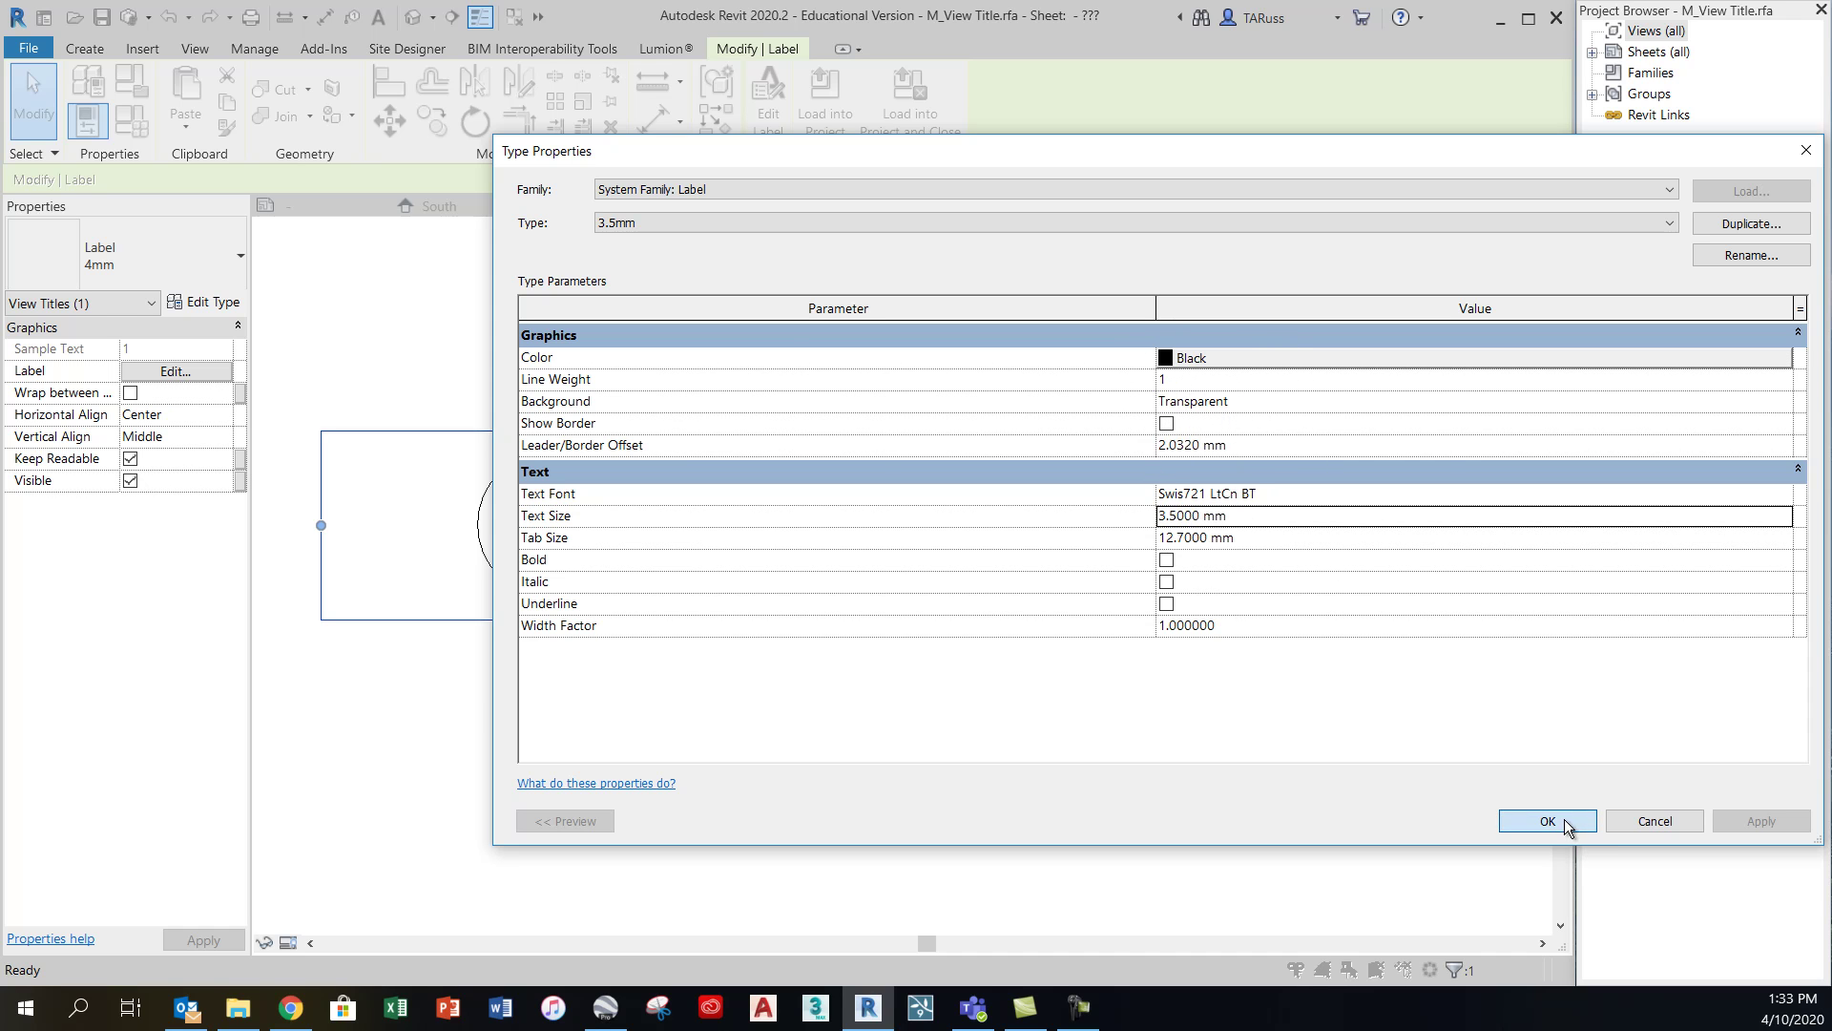
click(1548, 821)
Switch the View Name label to the 4mm type
scroll(763, 430, down, 2)
scroll(830, 420, up, 1)
click(826, 408)
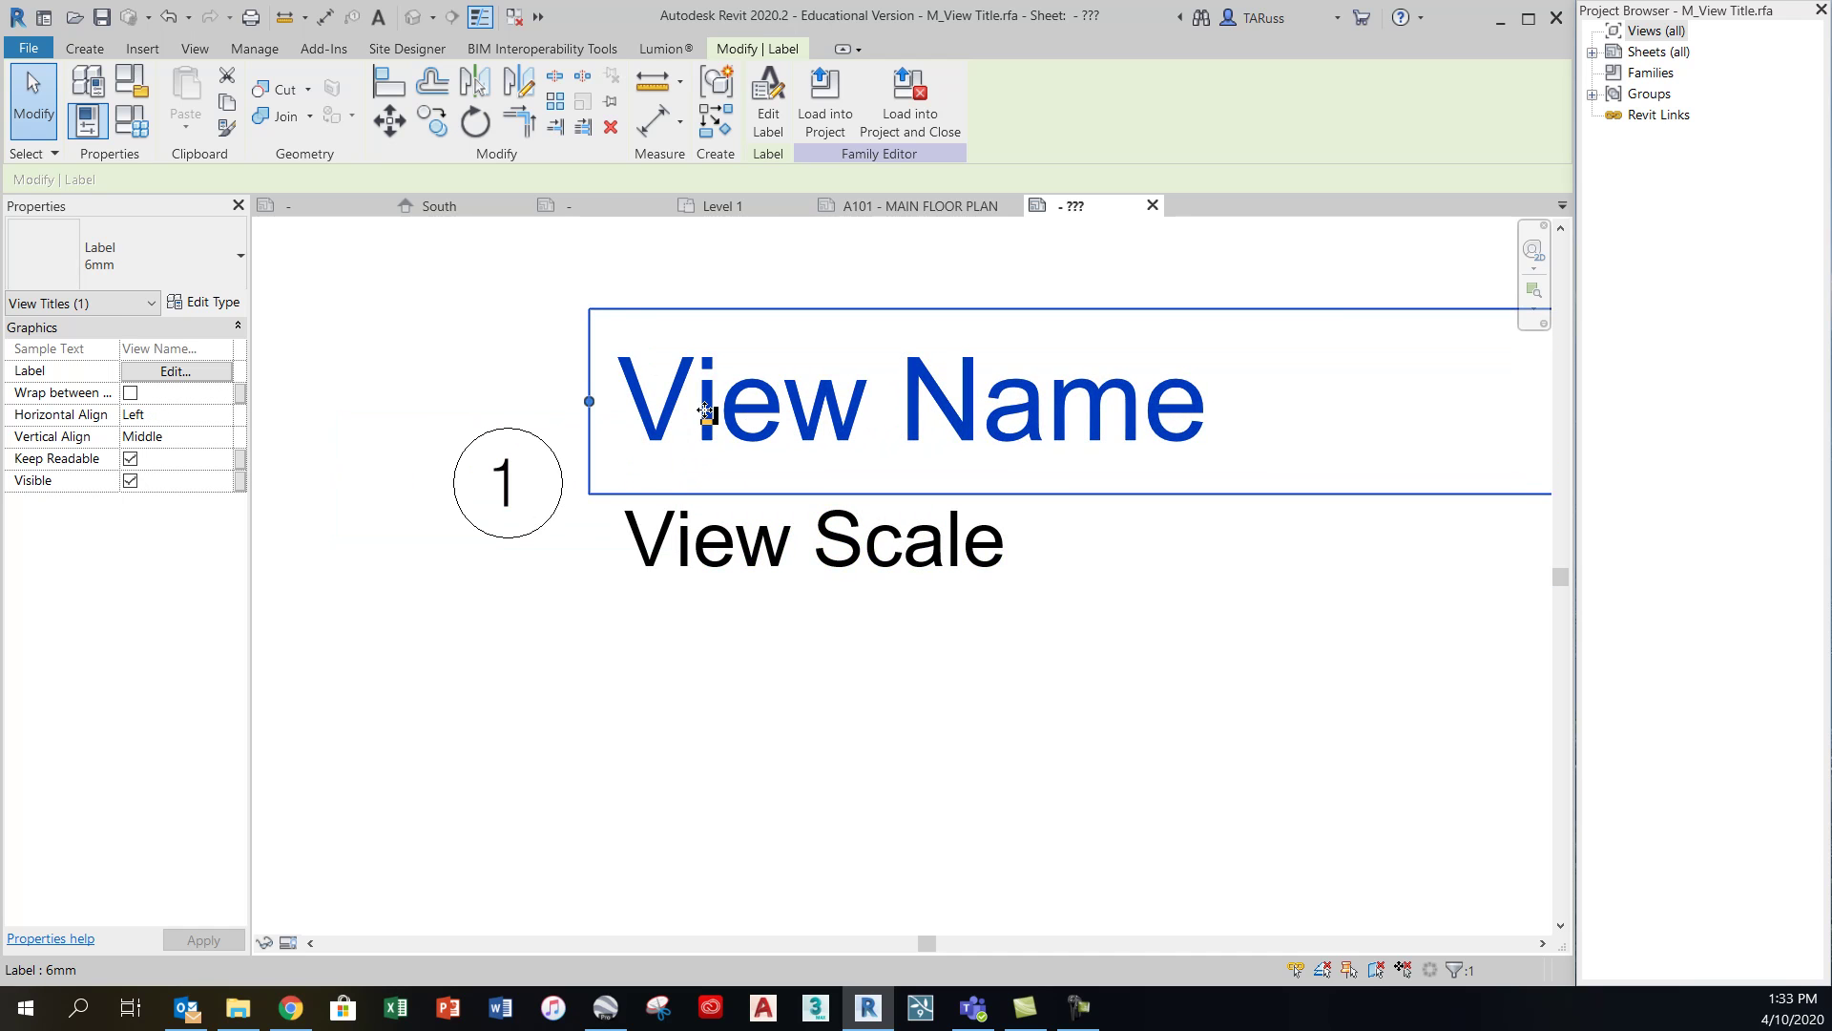
click(204, 265)
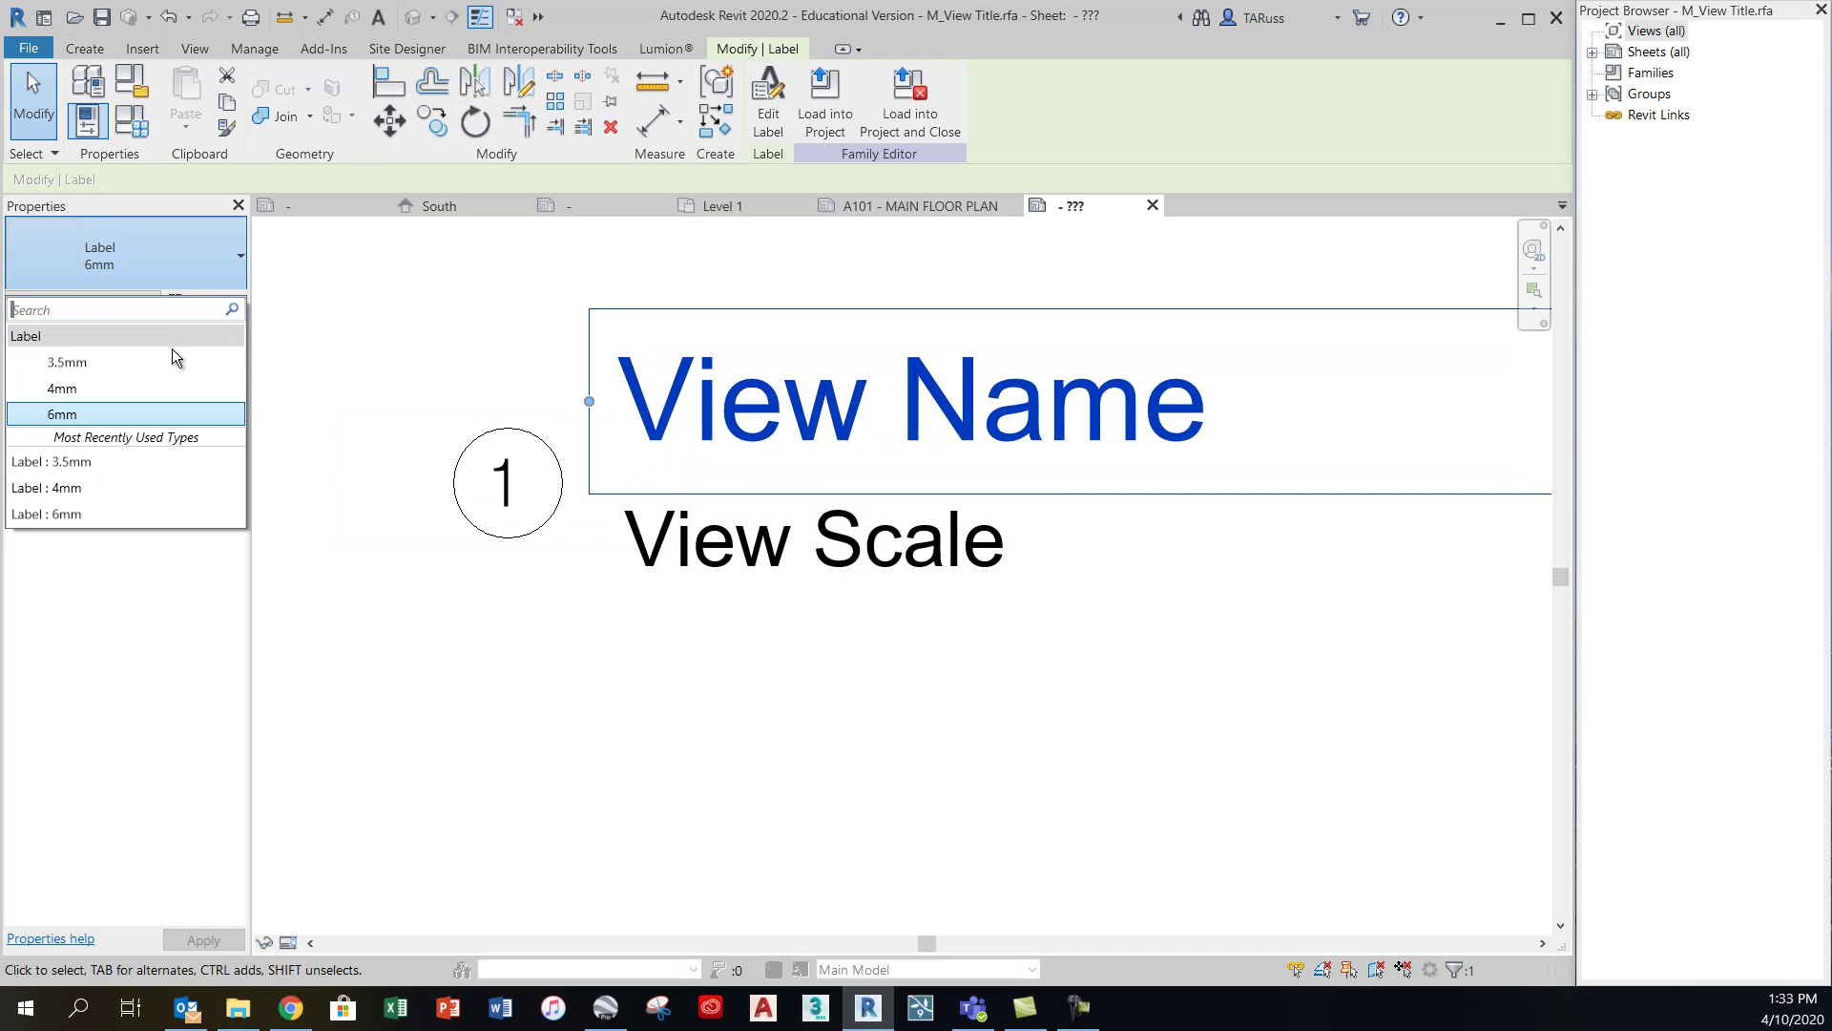
click(96, 389)
click(215, 303)
click(1735, 225)
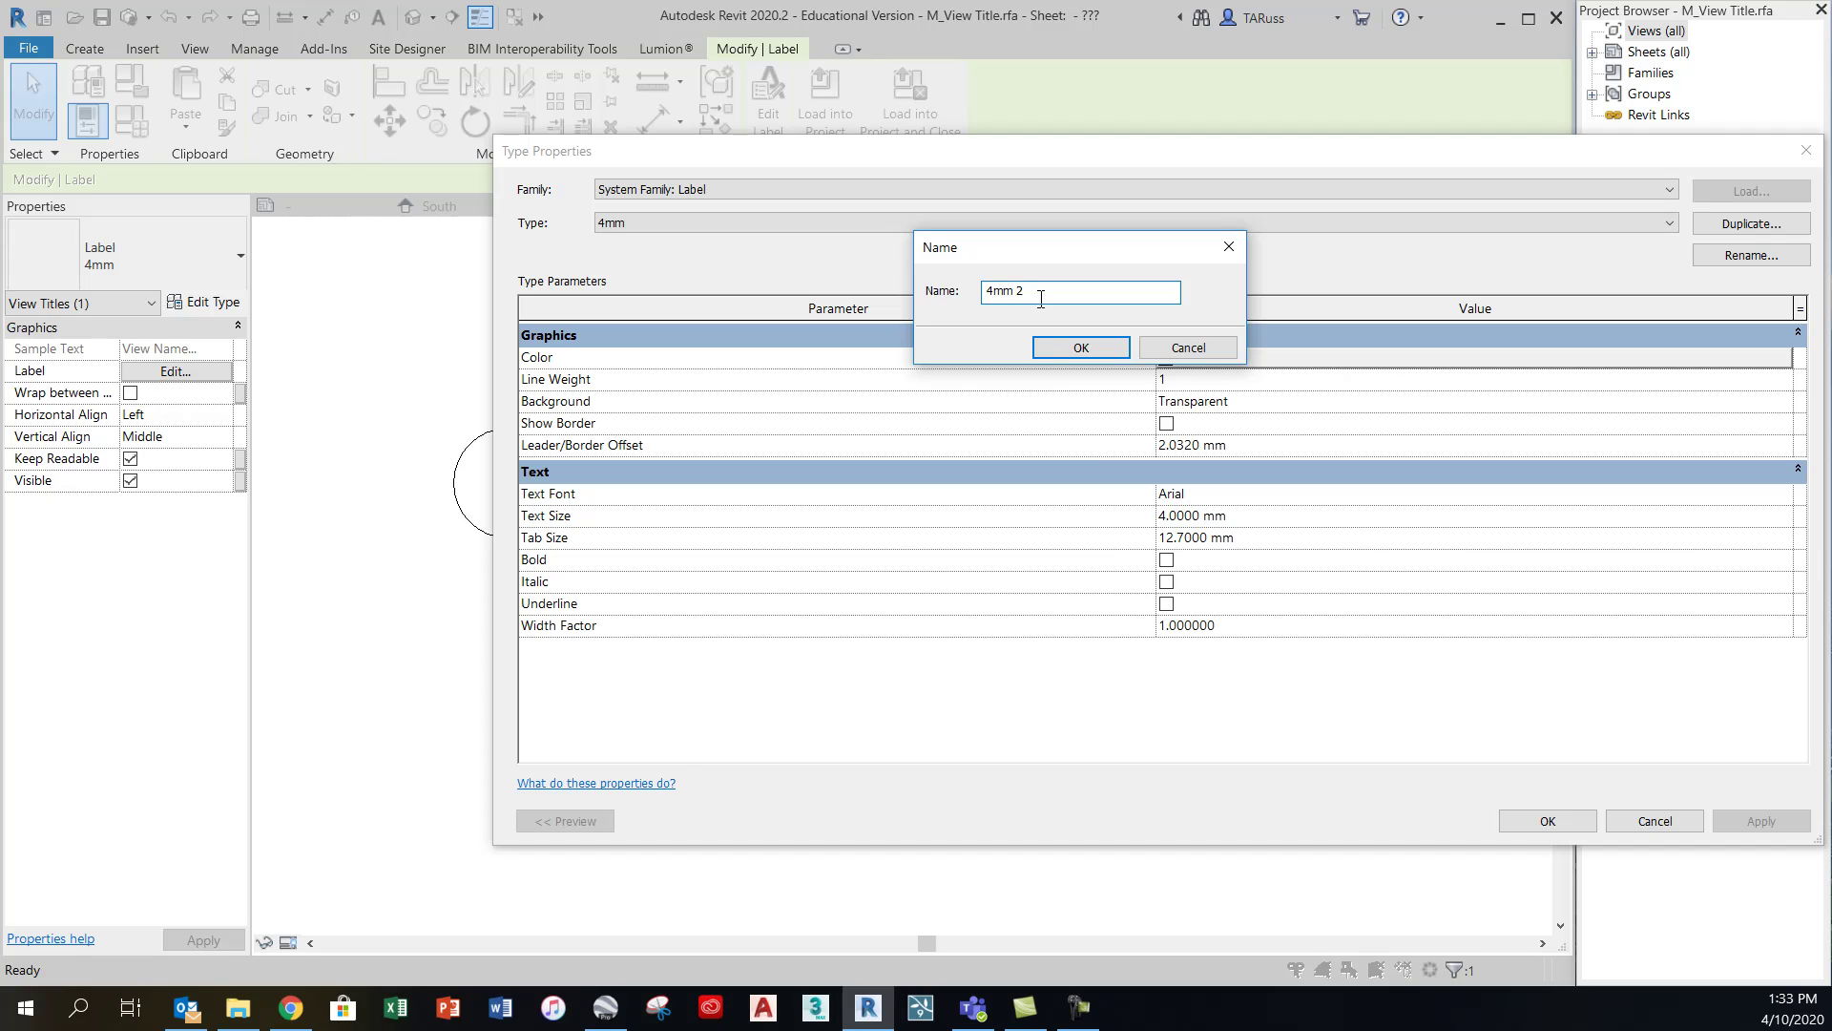
key(Return)
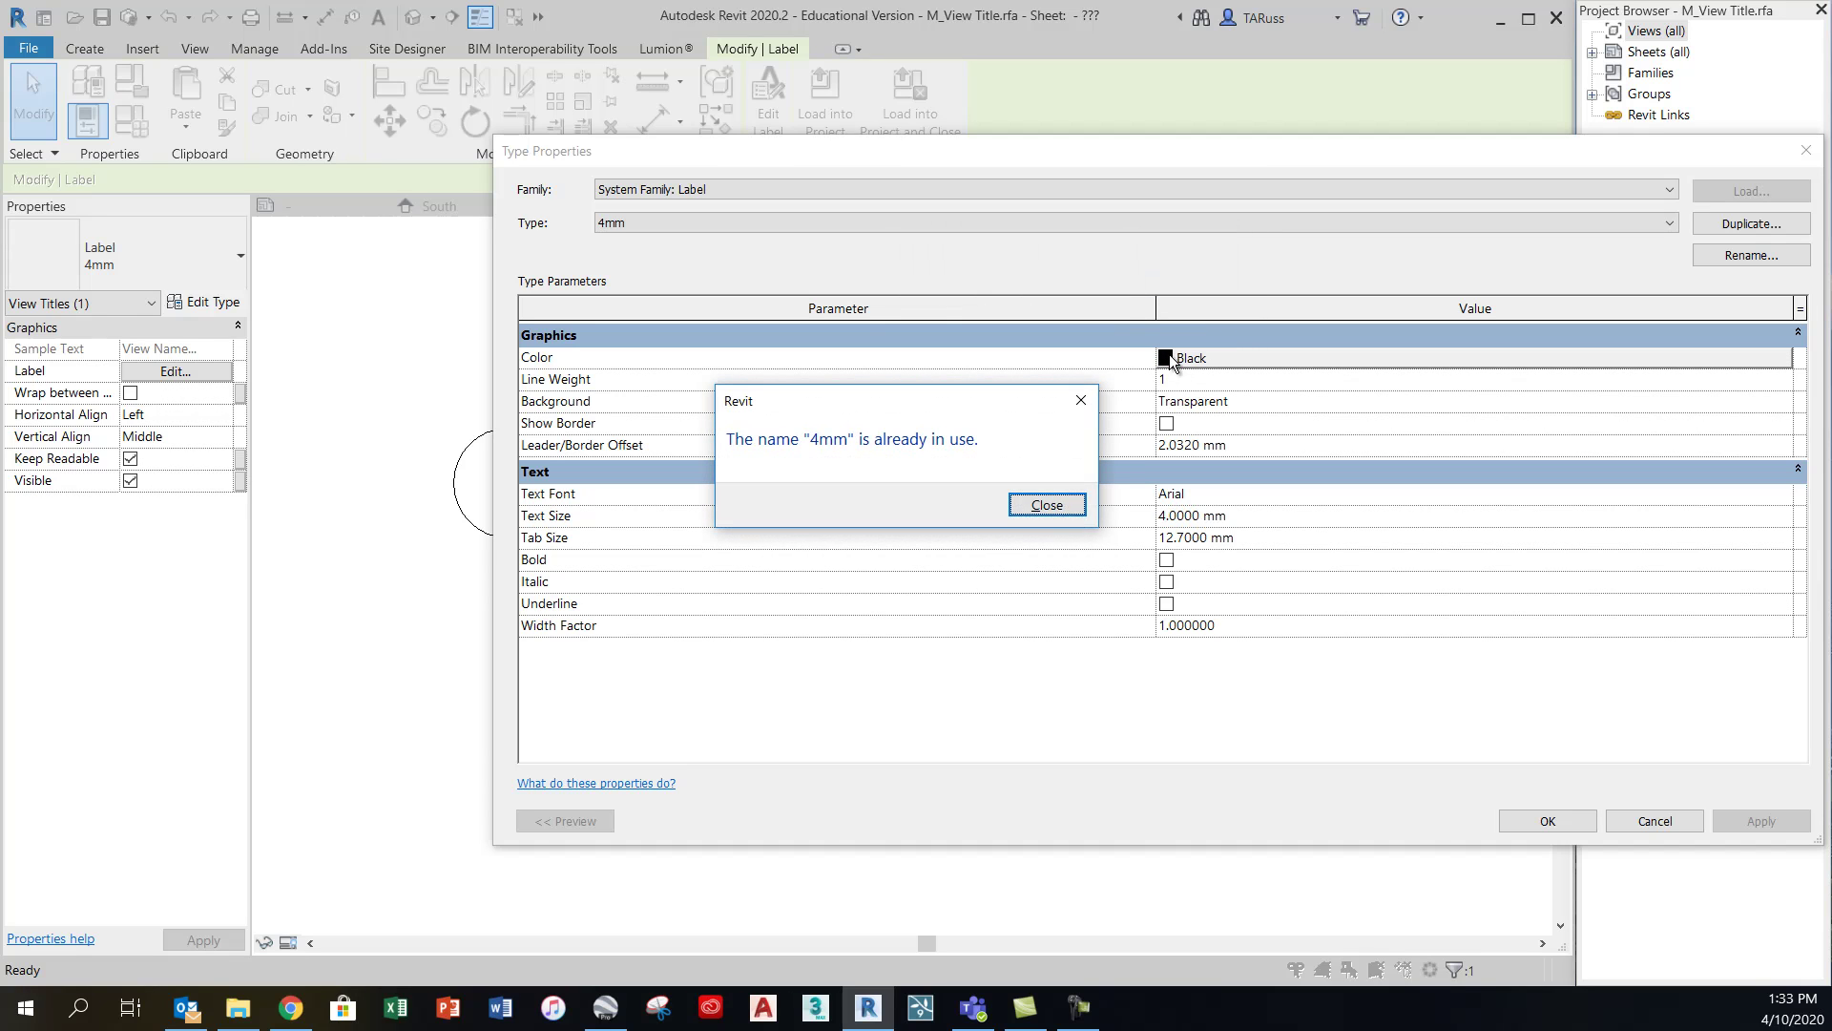
click(1042, 504)
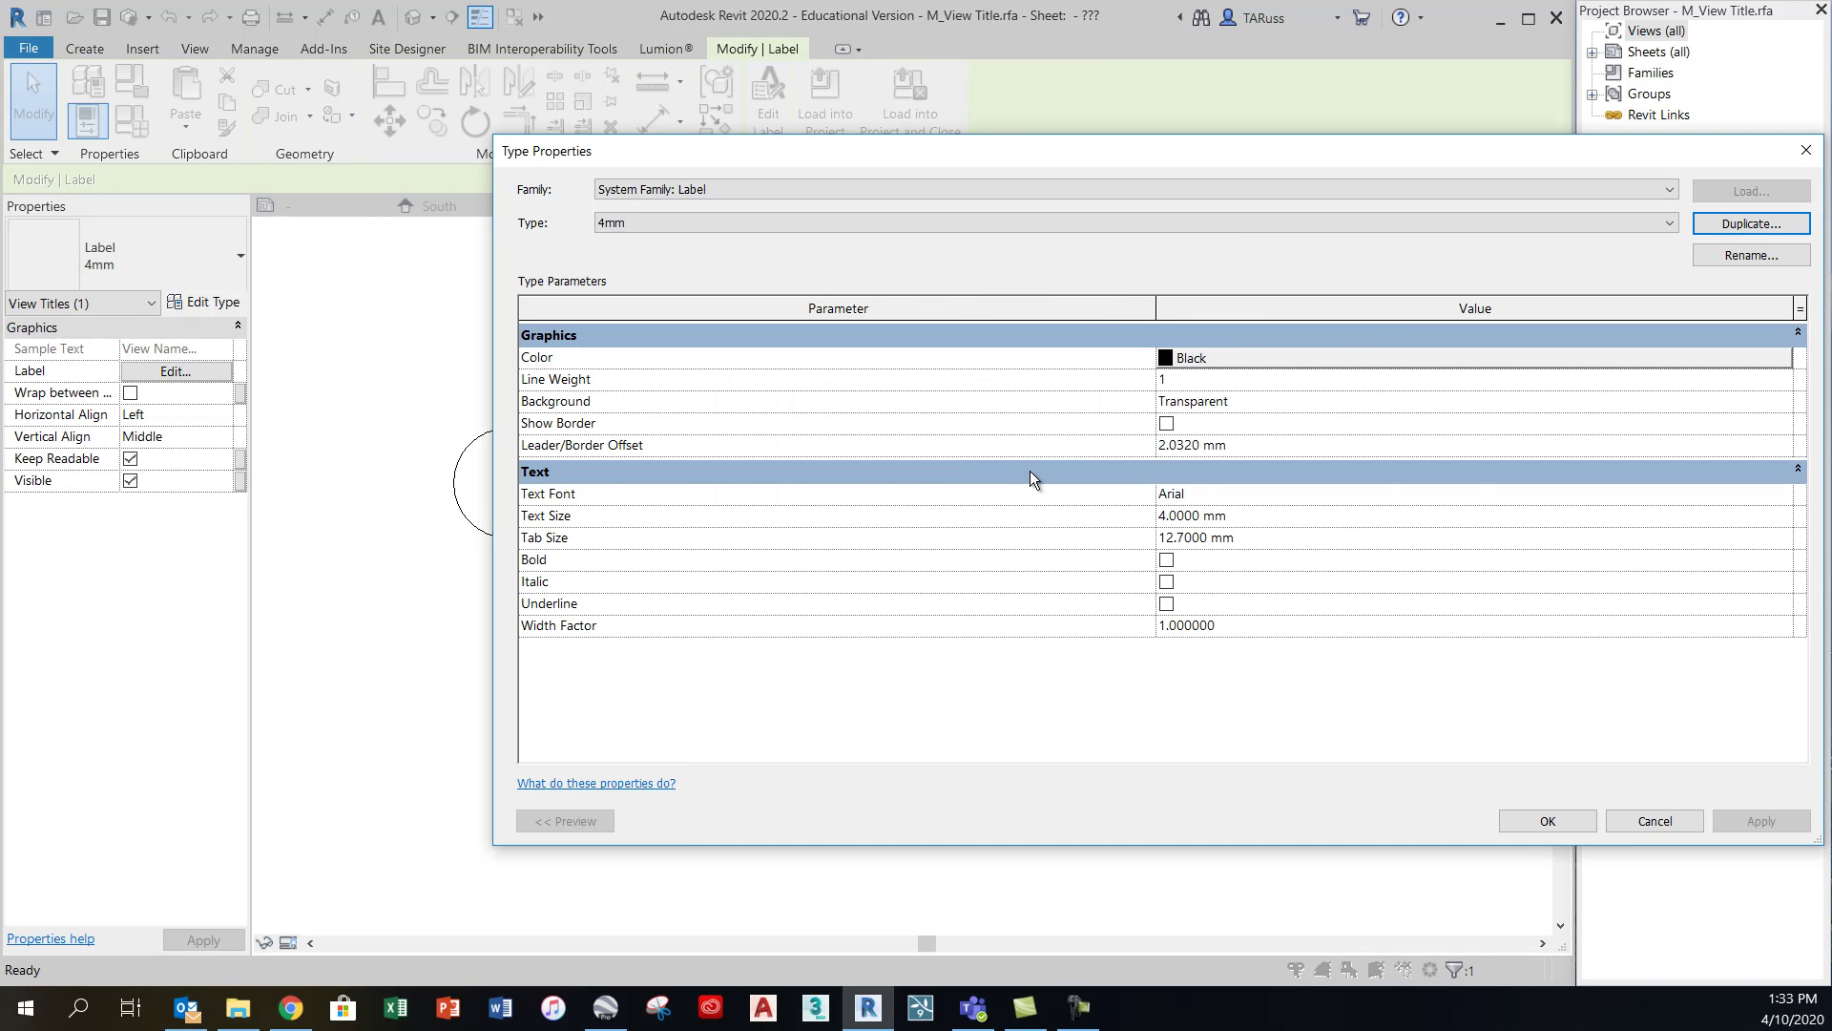
click(1655, 820)
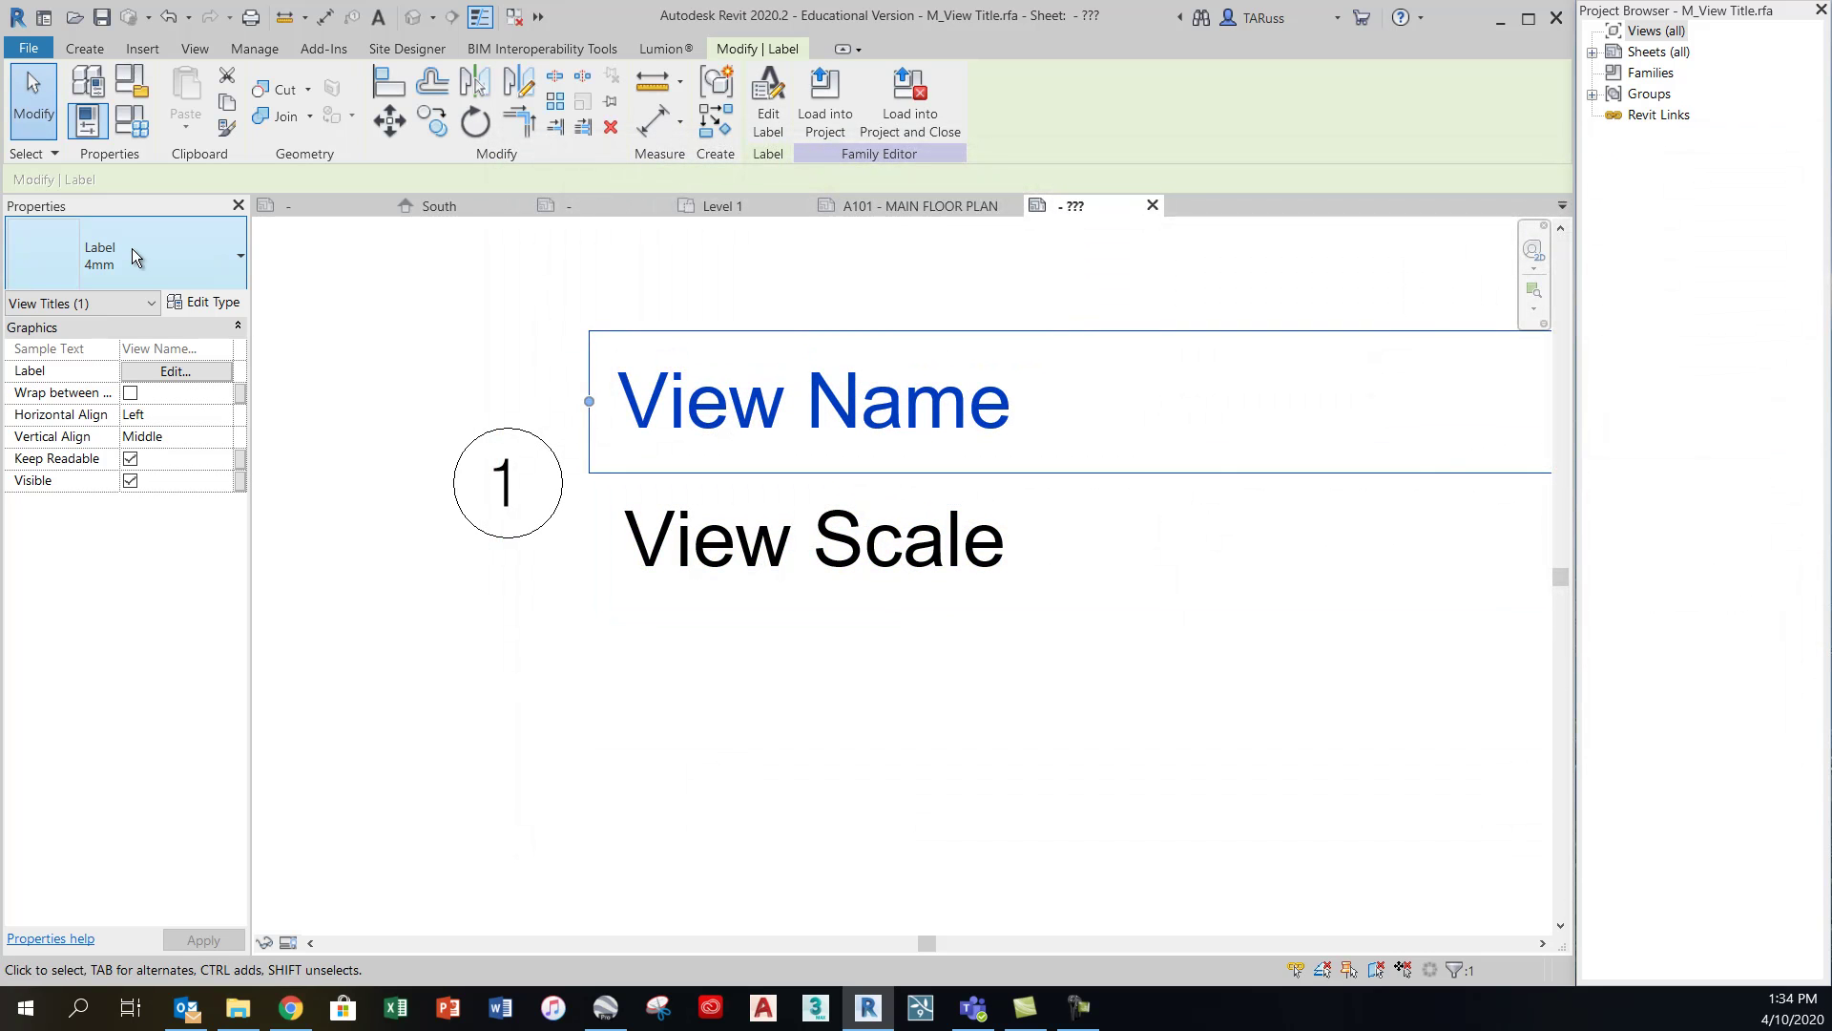
Set the View Name label type's font to Swis721 BdCnOul BT and rename the type to 4mm swis
click(208, 302)
click(1239, 494)
double_click(1239, 494)
text(Swis721 BdCnOul BT)
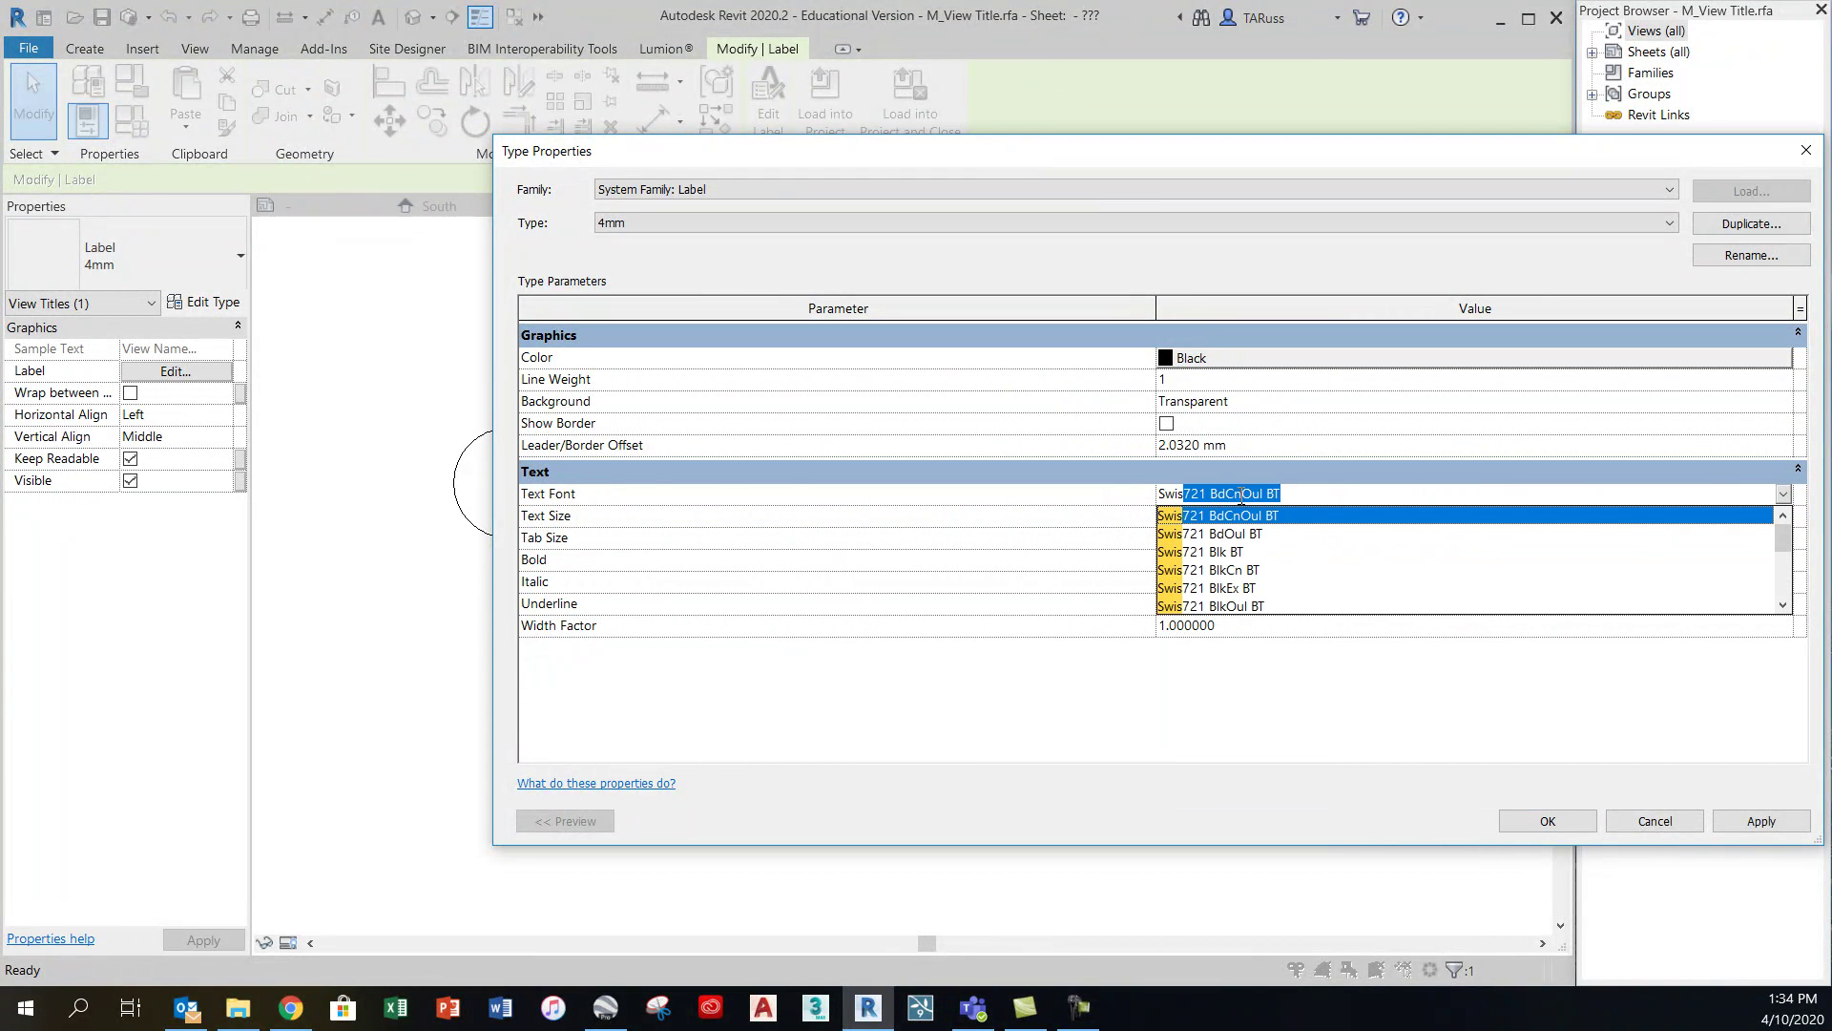
click(1234, 727)
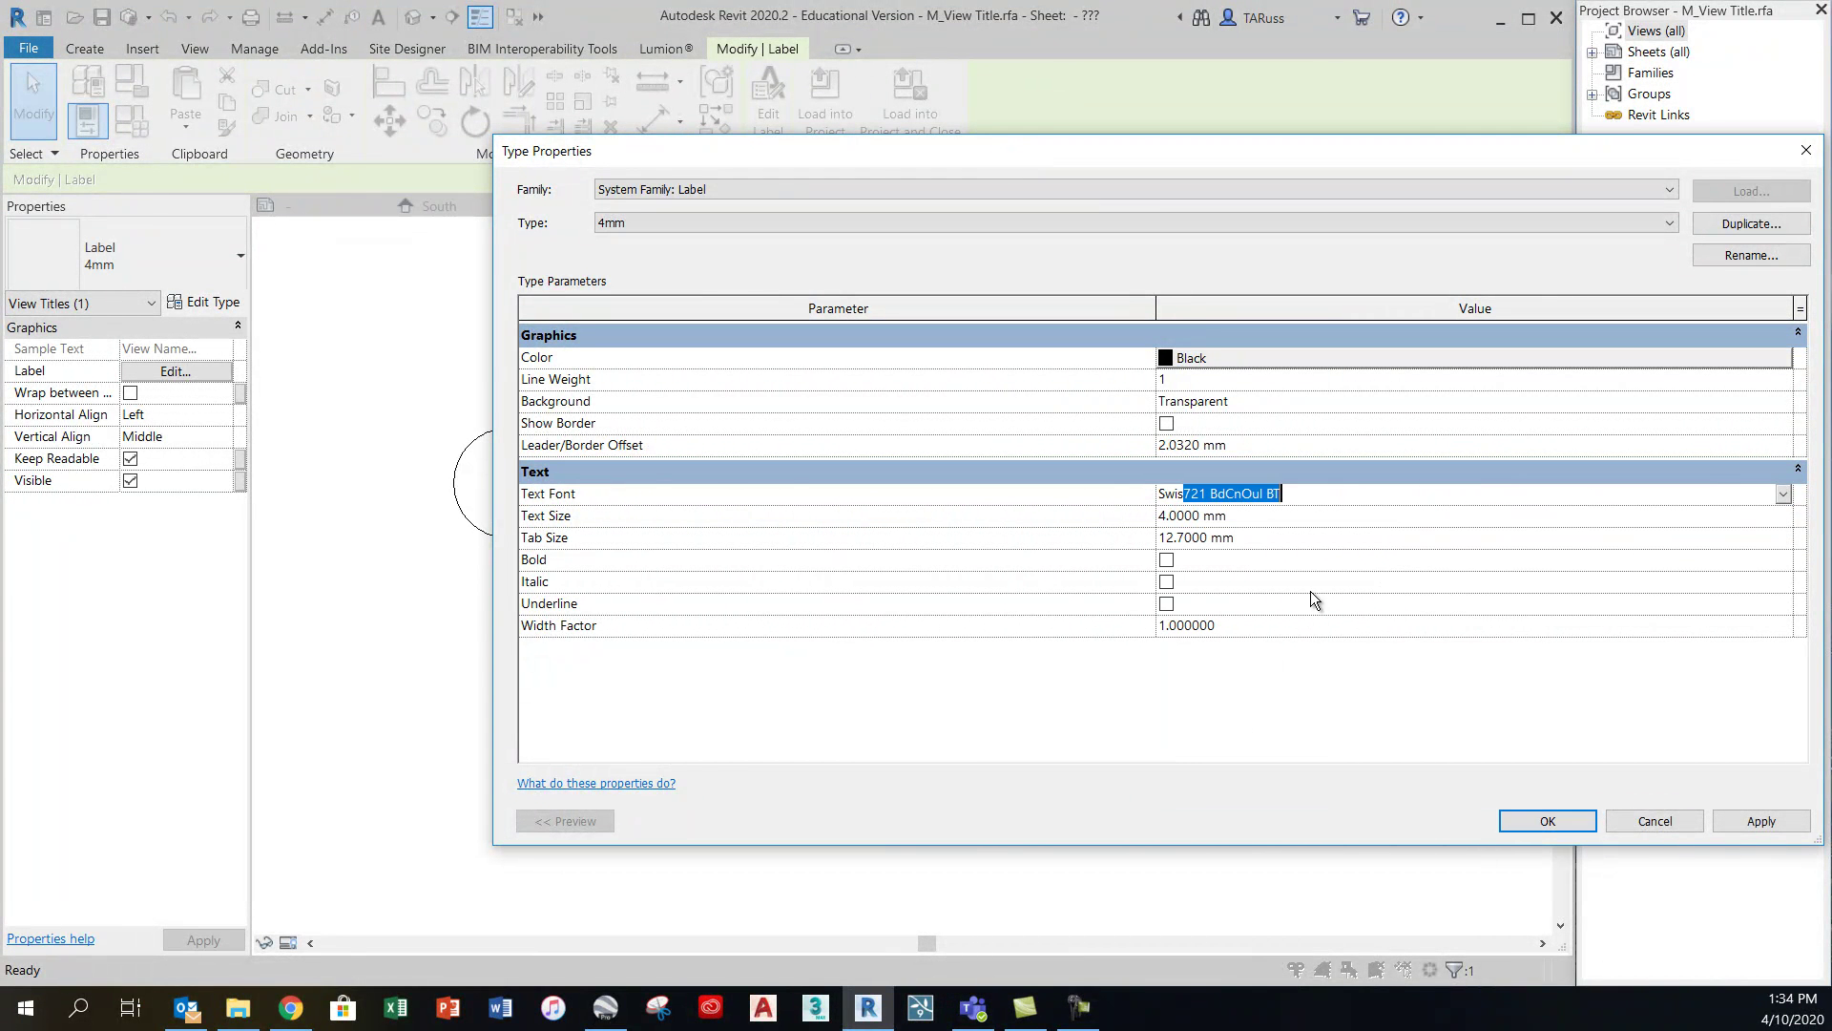
click(1756, 254)
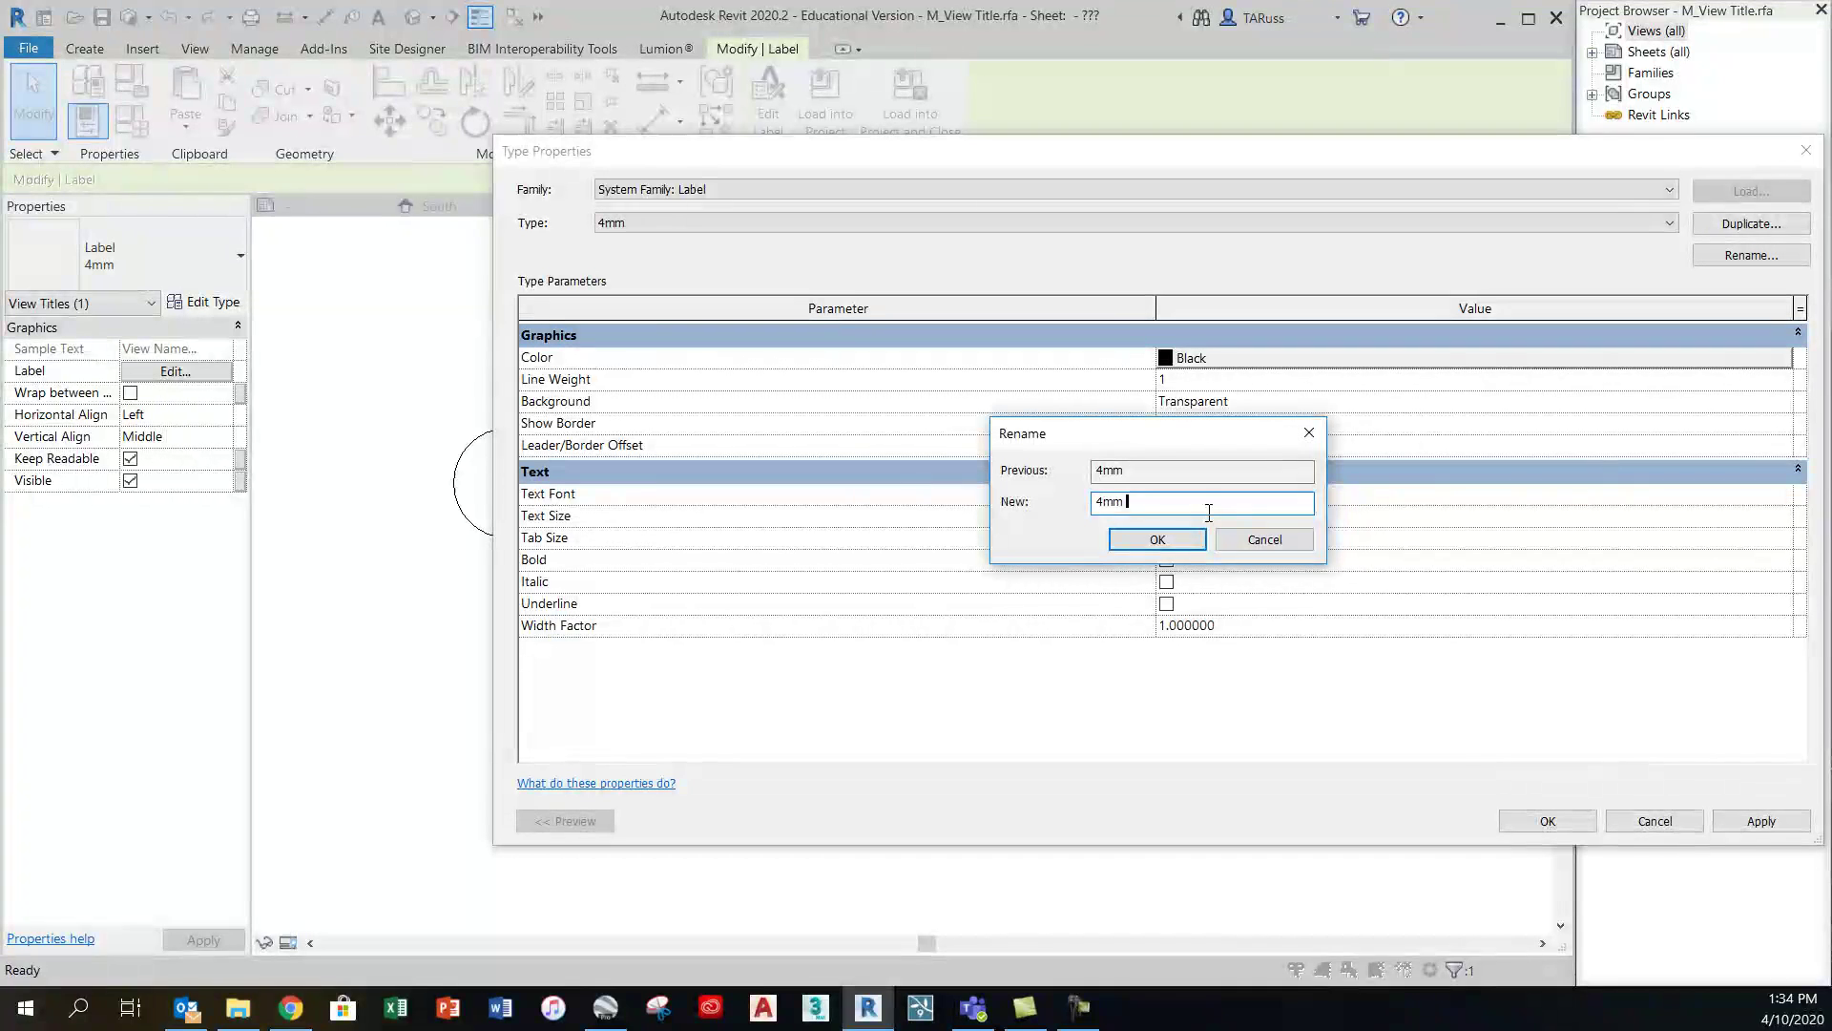
key(Return)
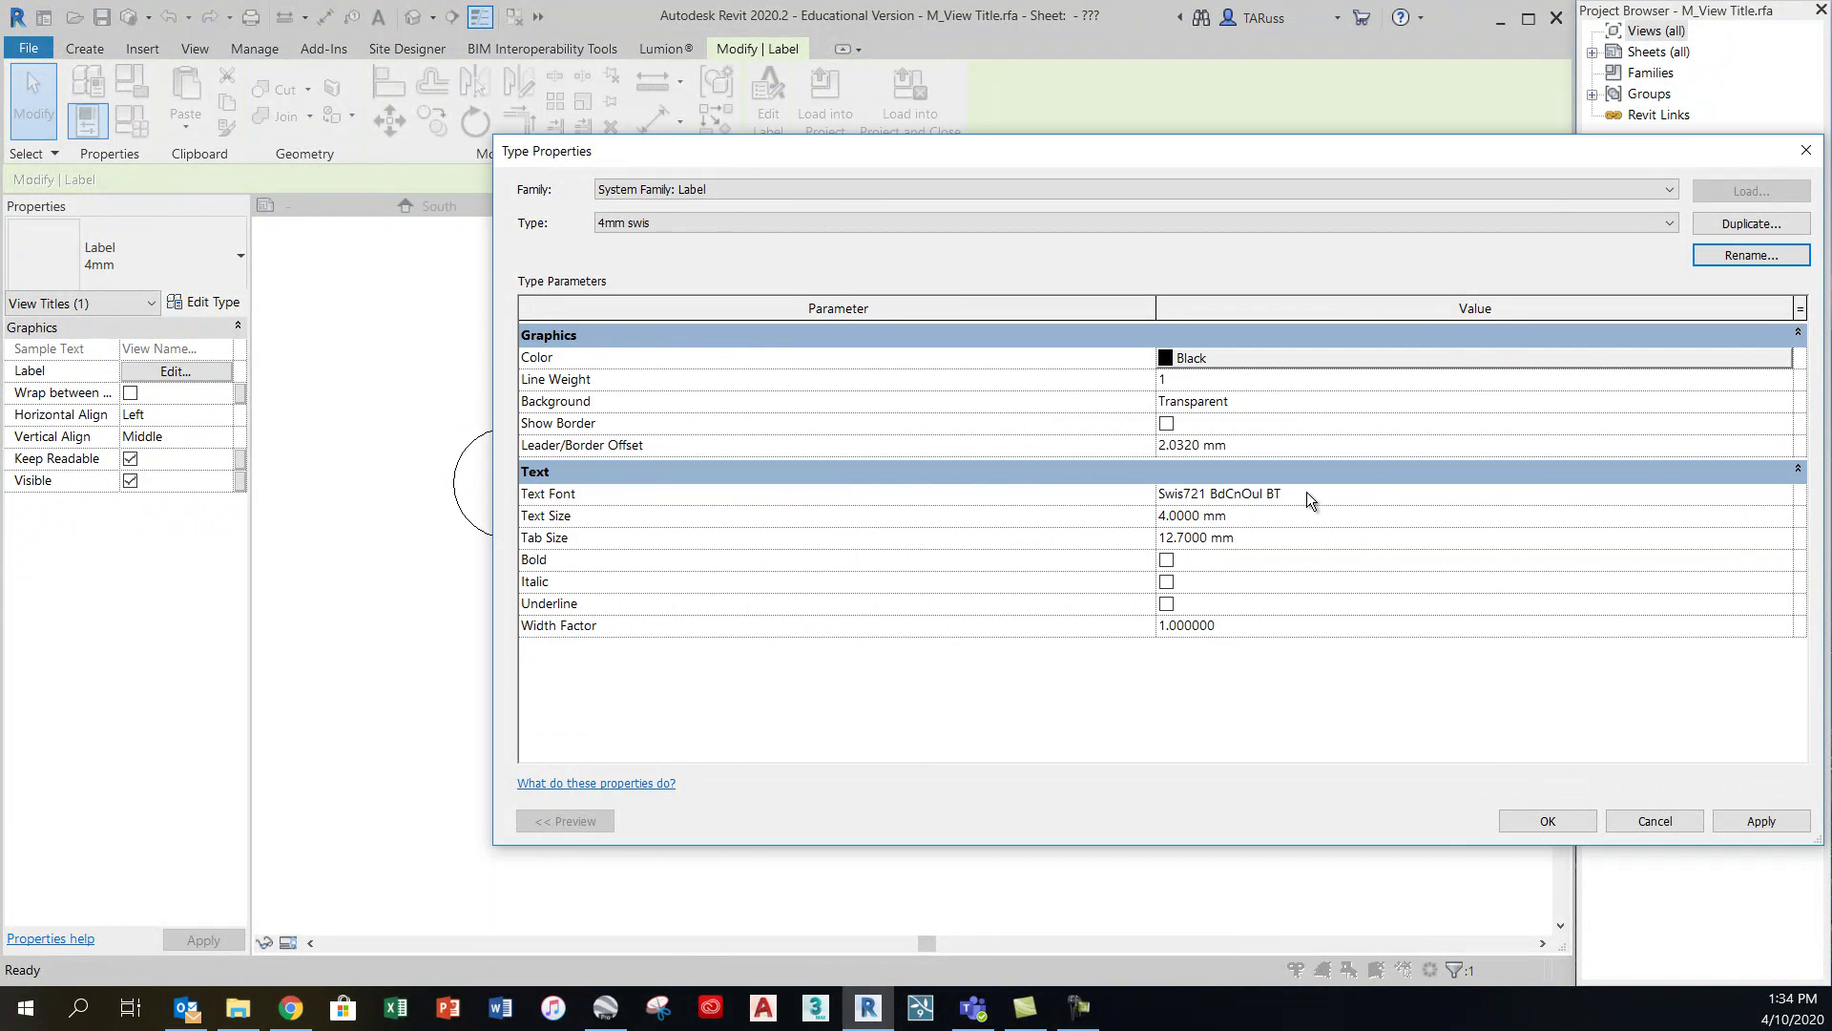
Change the font of the 4mm swis label type to Swis721 LtCn BT
click(1308, 494)
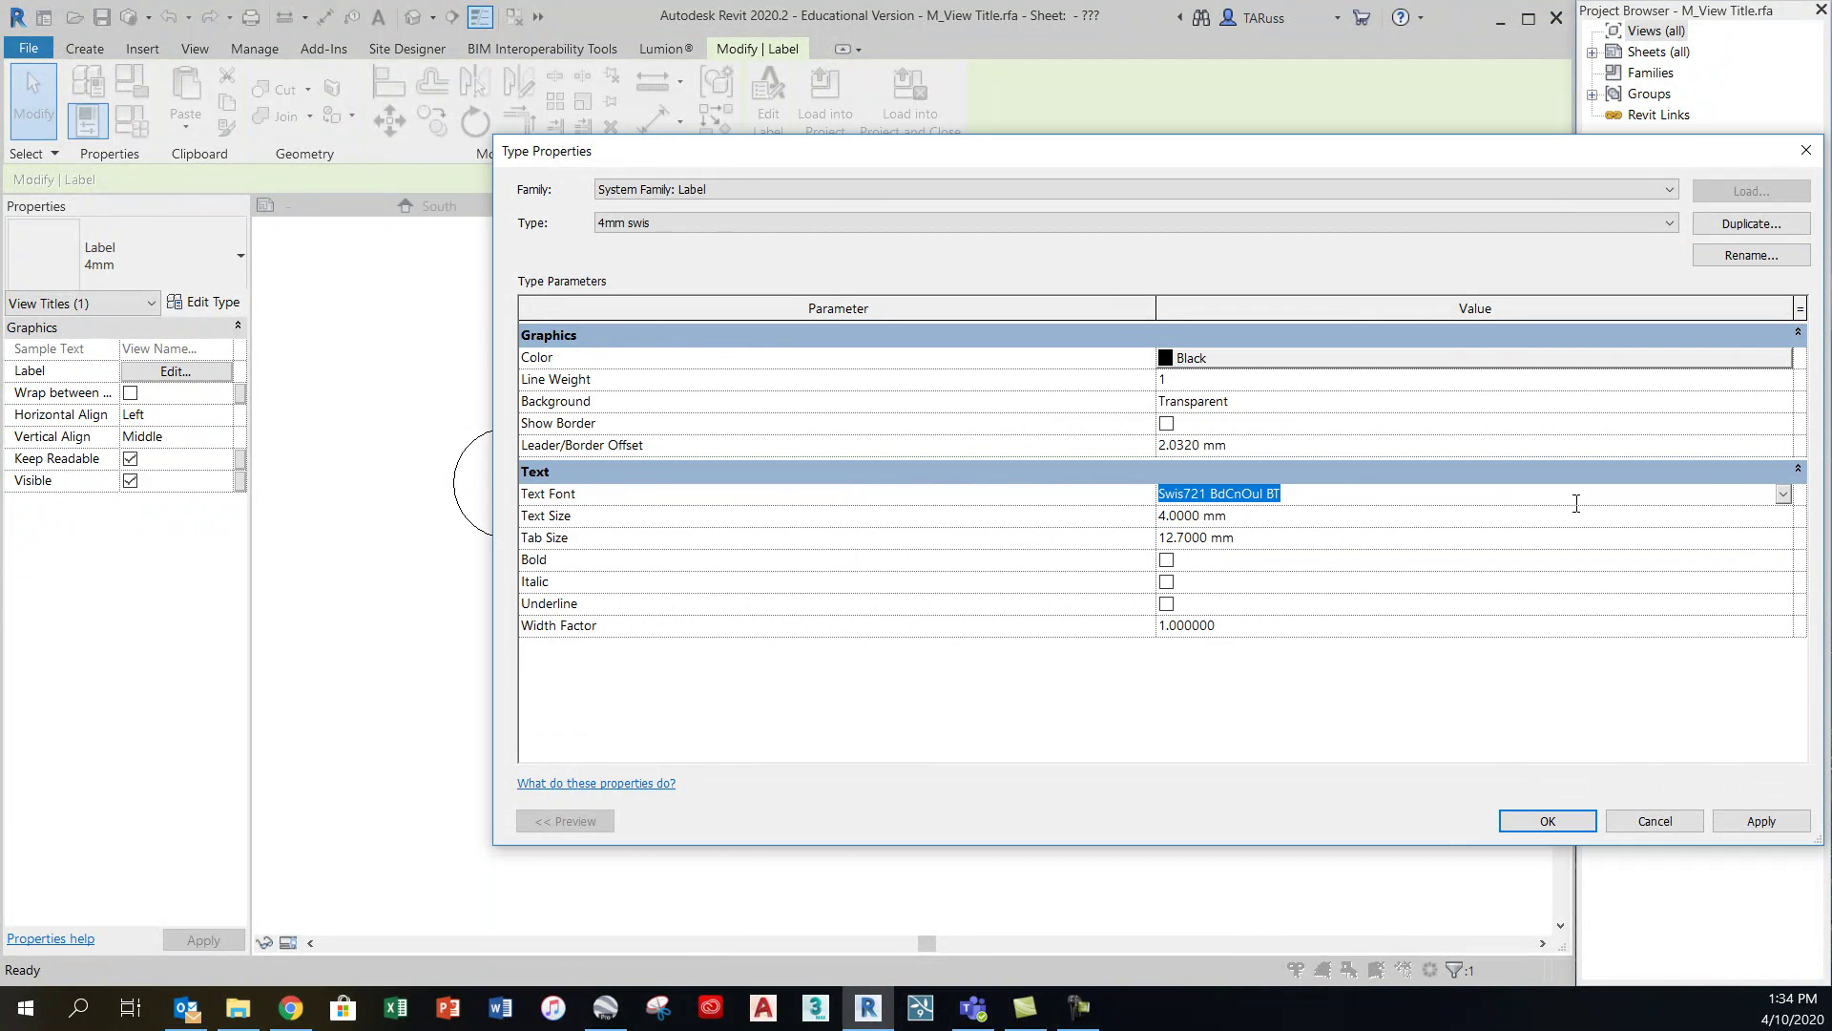
text(Sw)
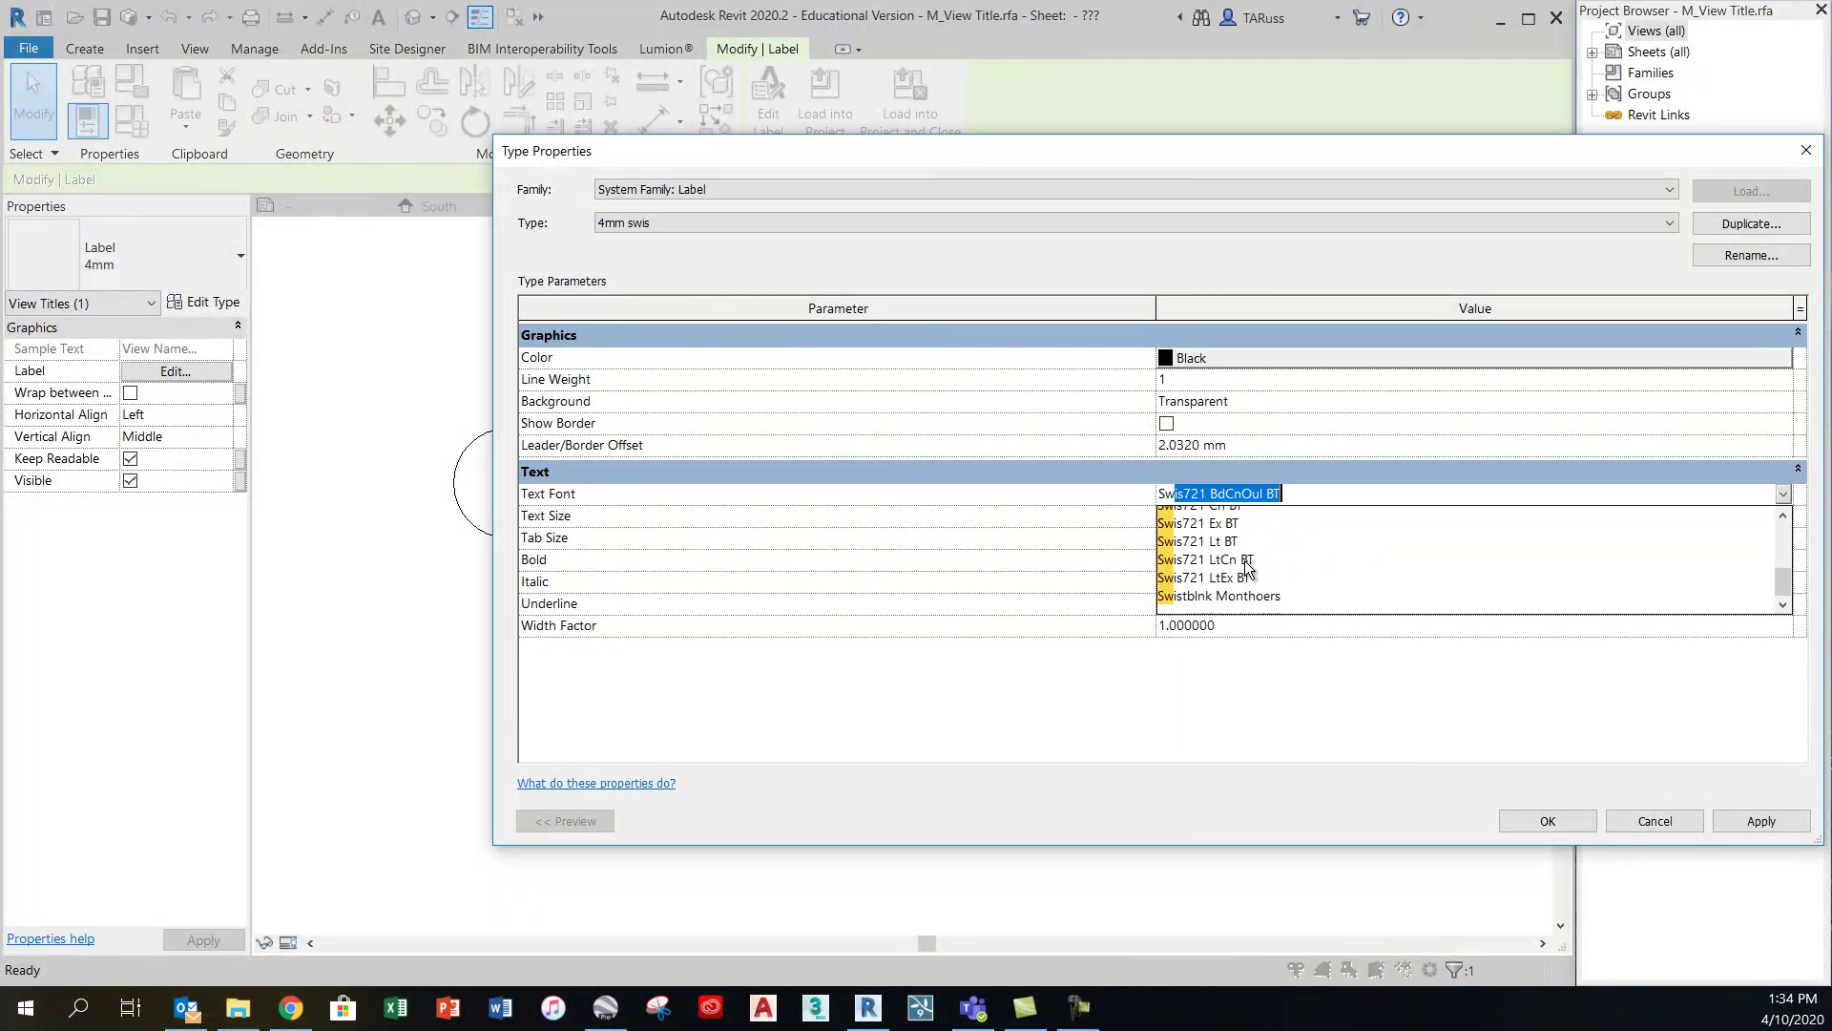
click(1245, 560)
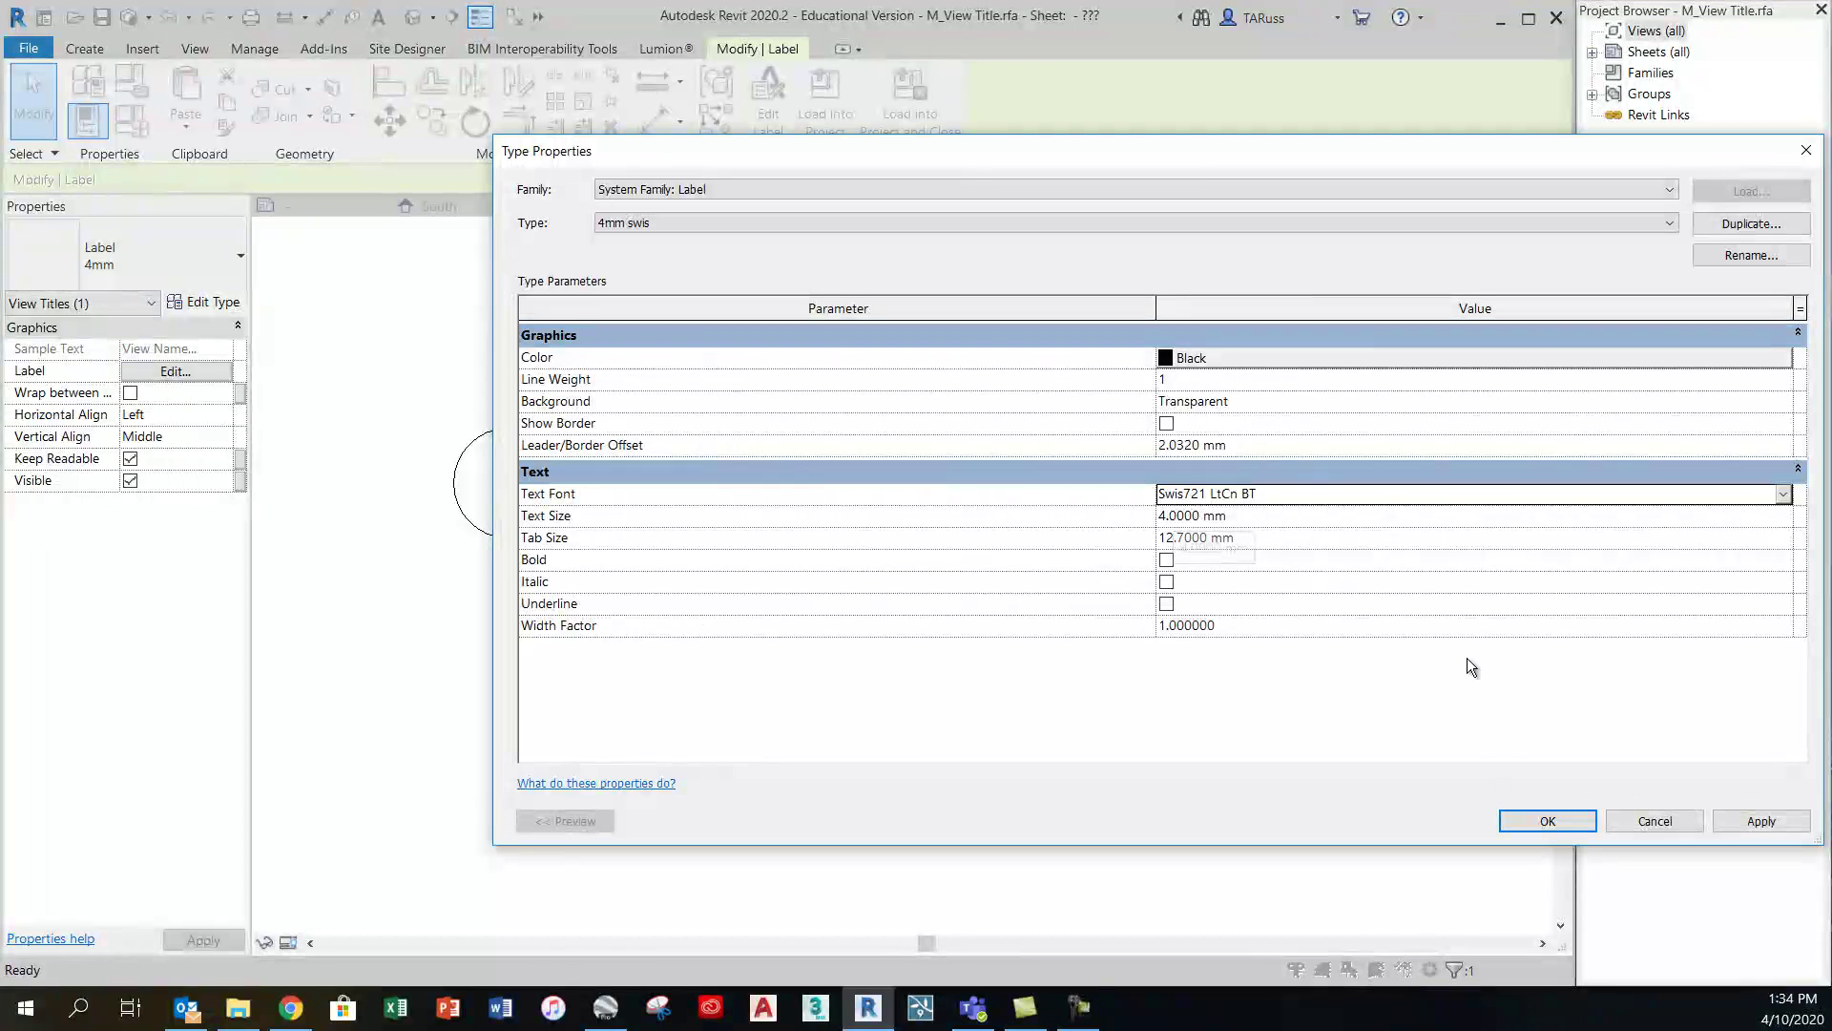
click(1540, 821)
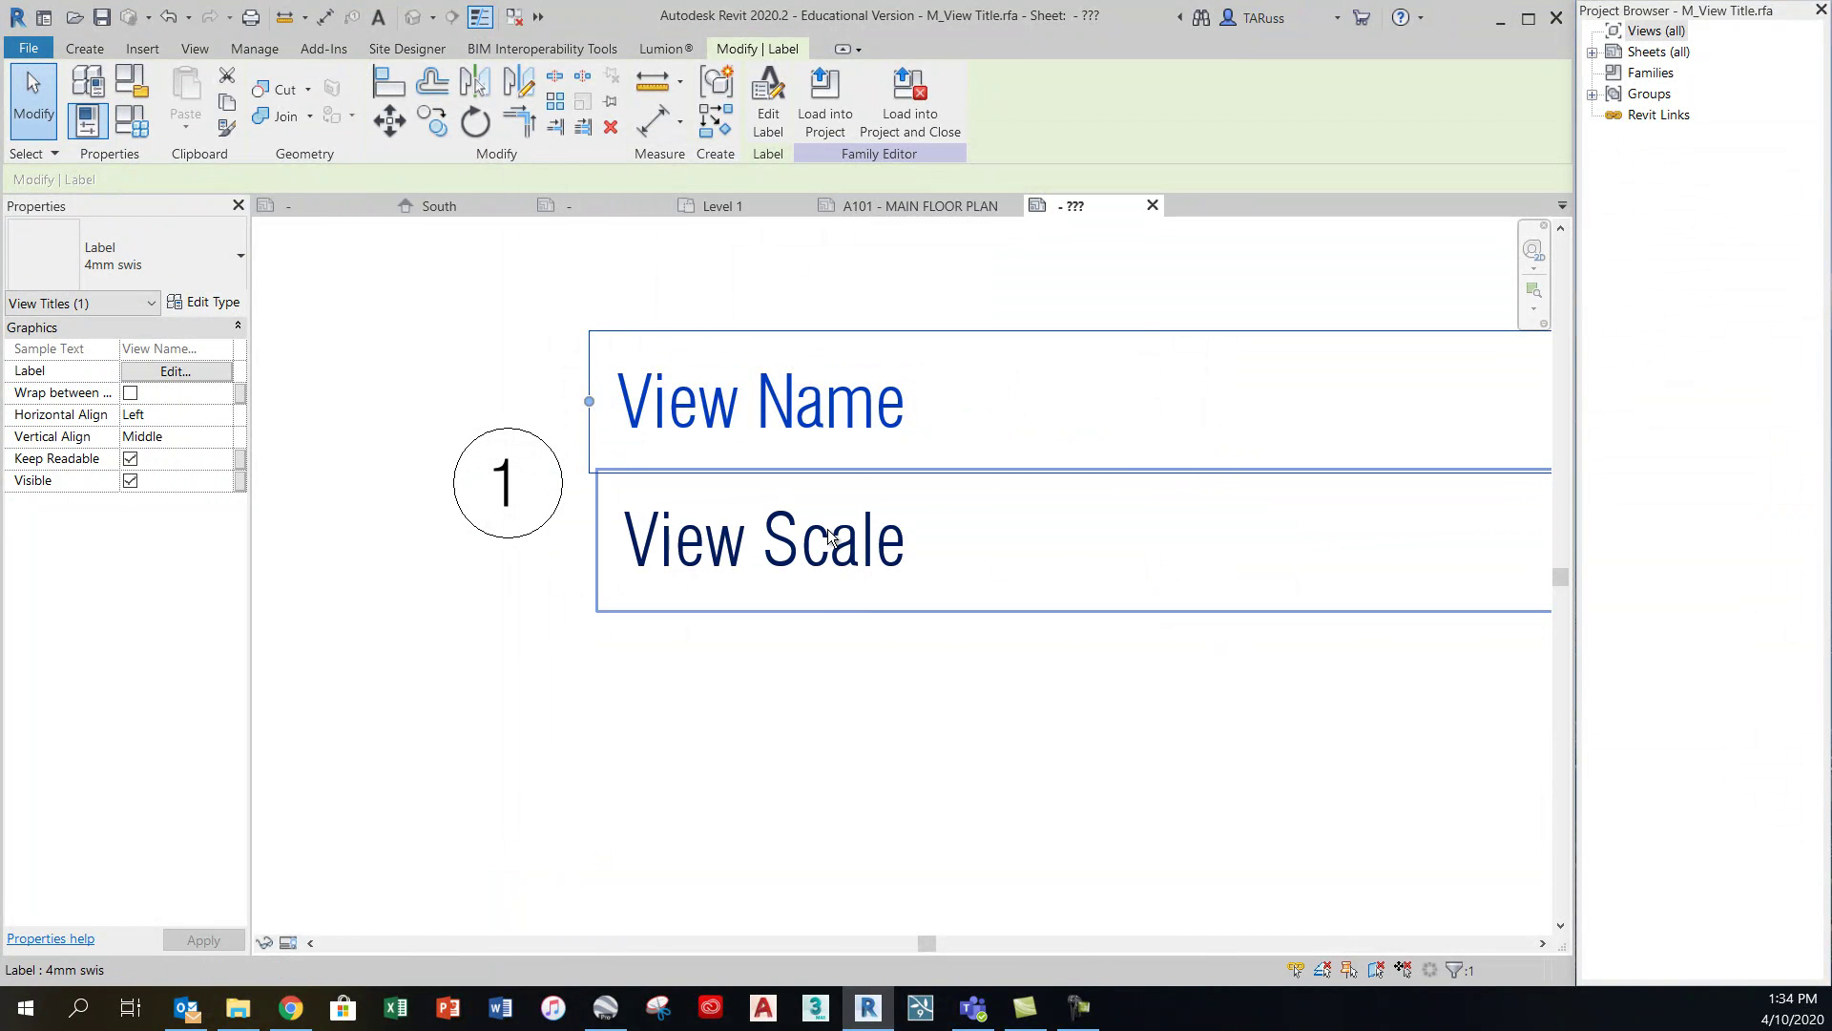
Shorten the View Name label's box from its far end to about 60% of its width
scroll(663, 516, down, 2)
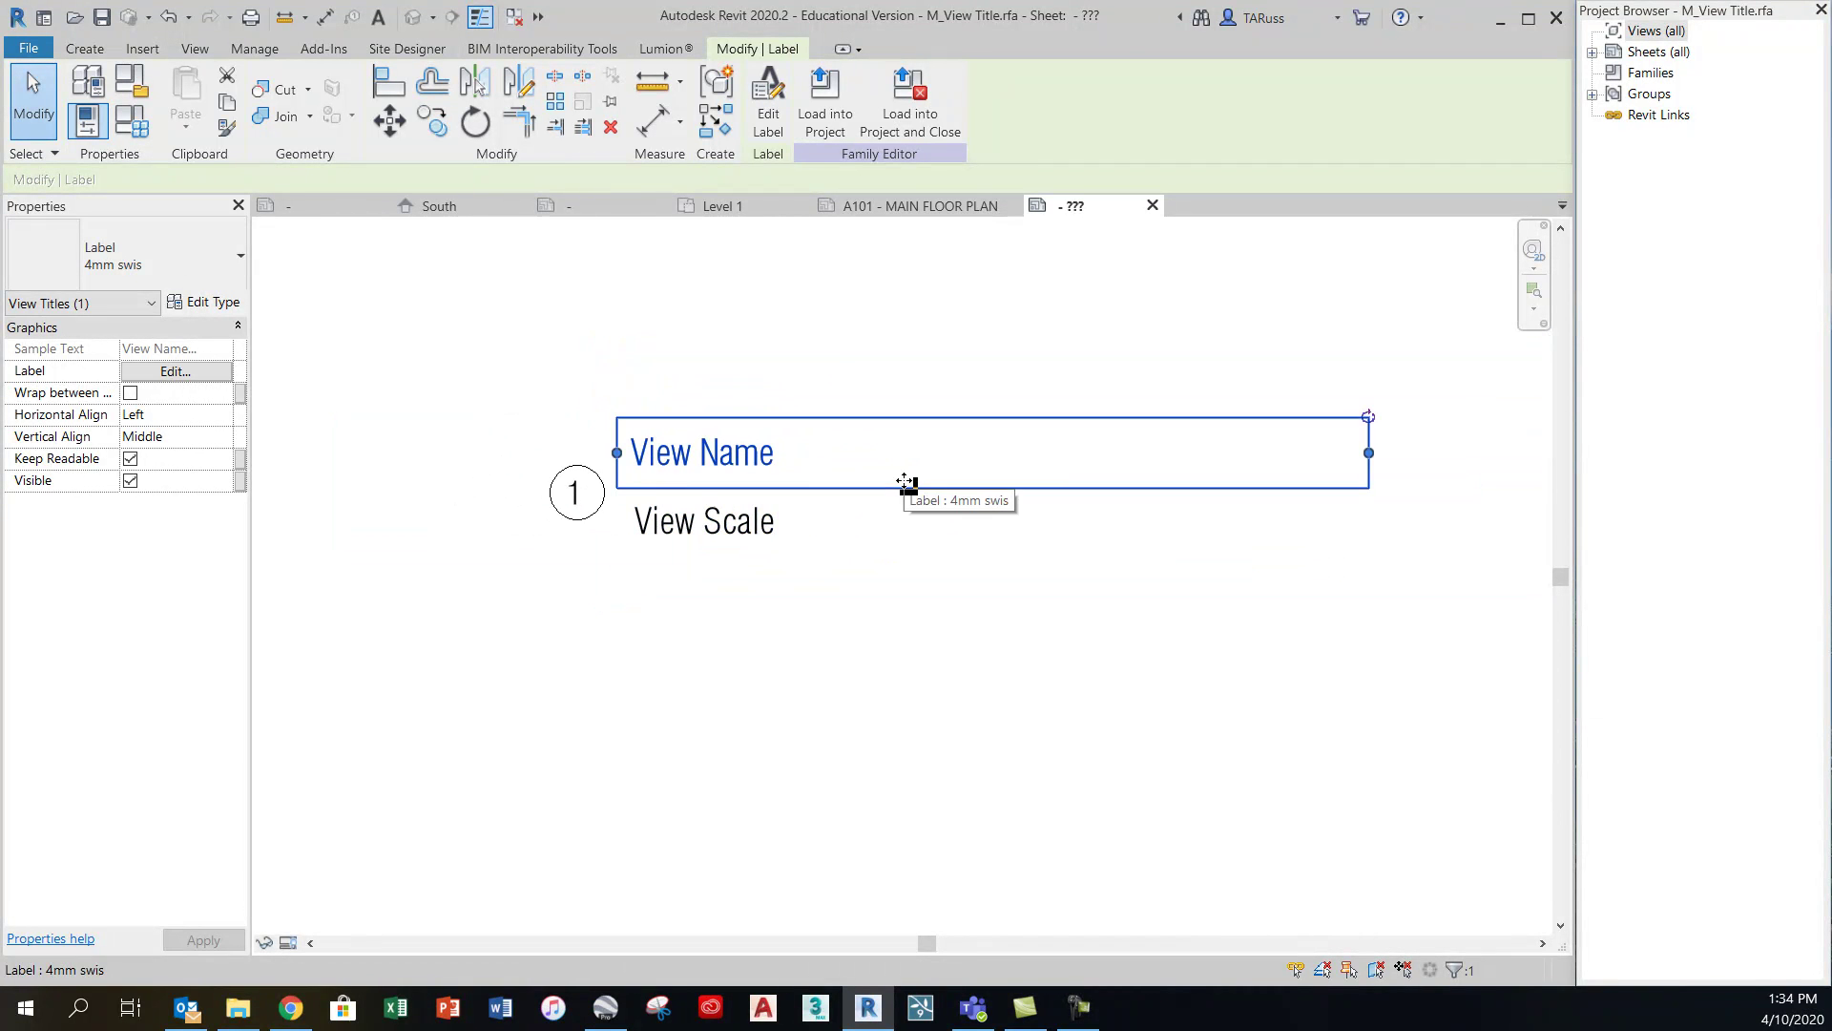
middle_drag(999, 484, 897, 509)
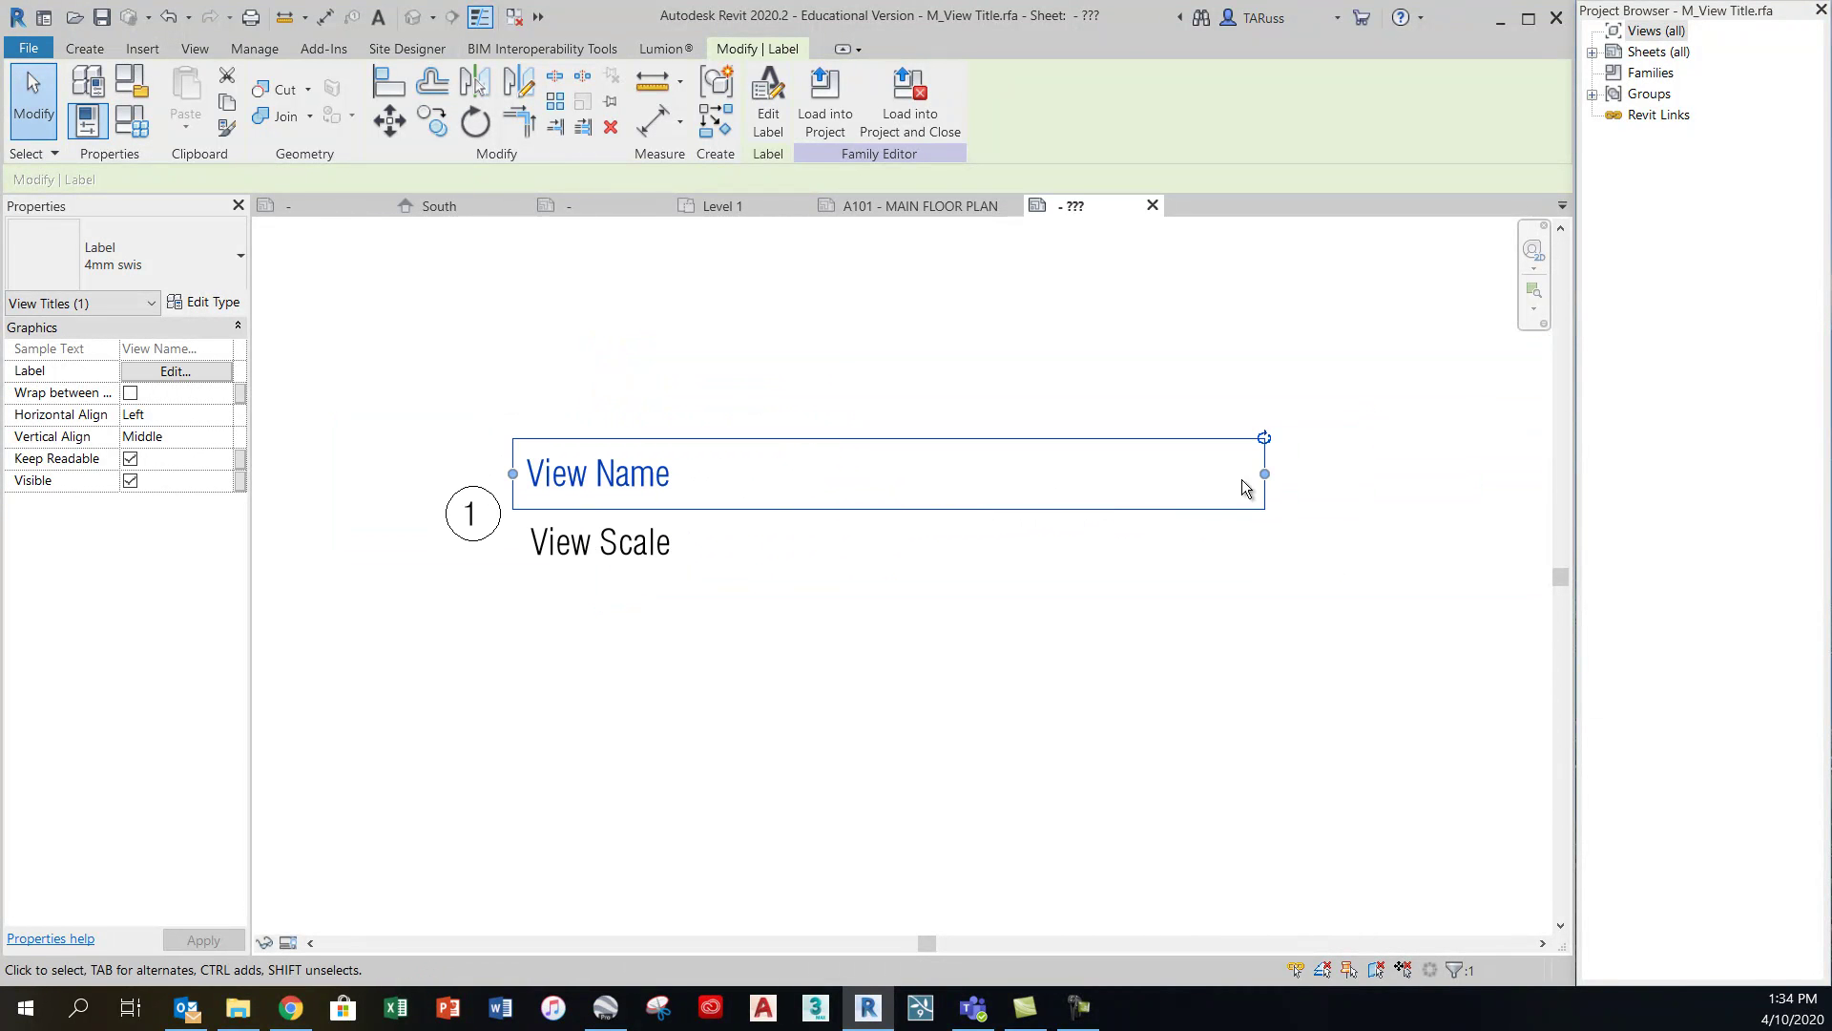
drag(1266, 474, 957, 474)
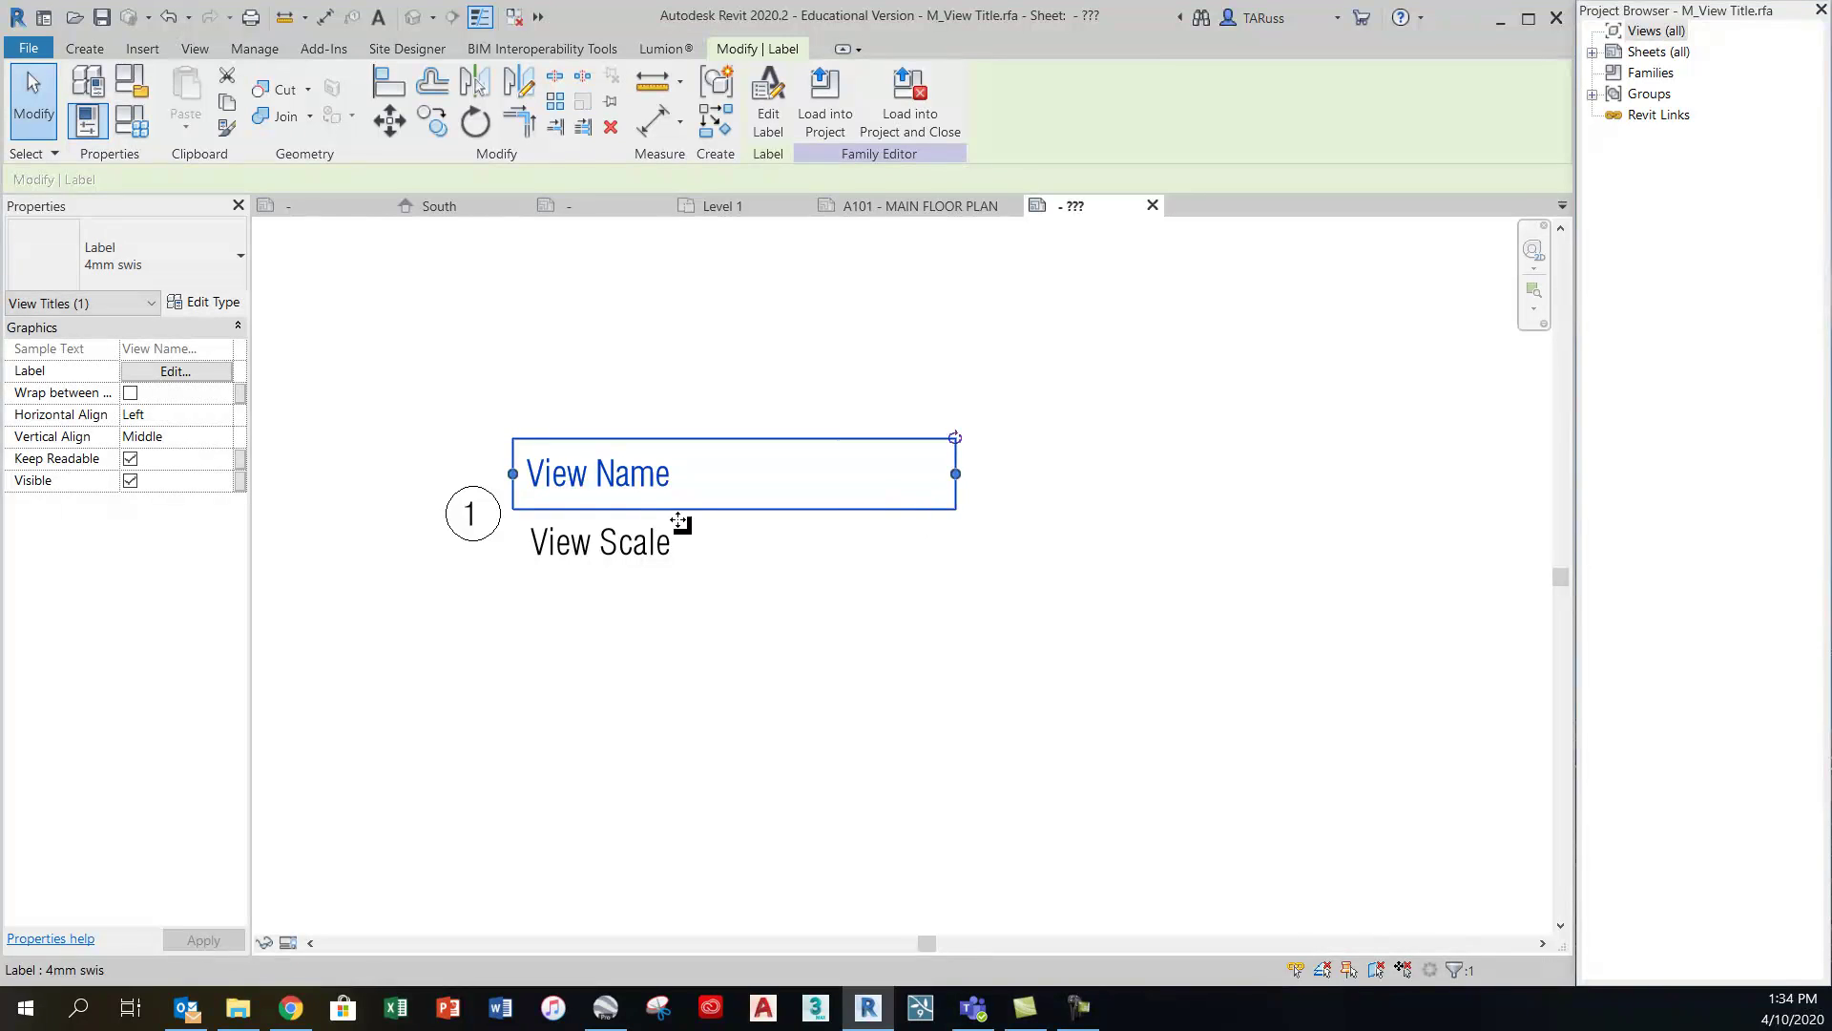
Set the View Name label's horizontal alignment to Right and select the detail number label
scroll(474, 514, up, 1)
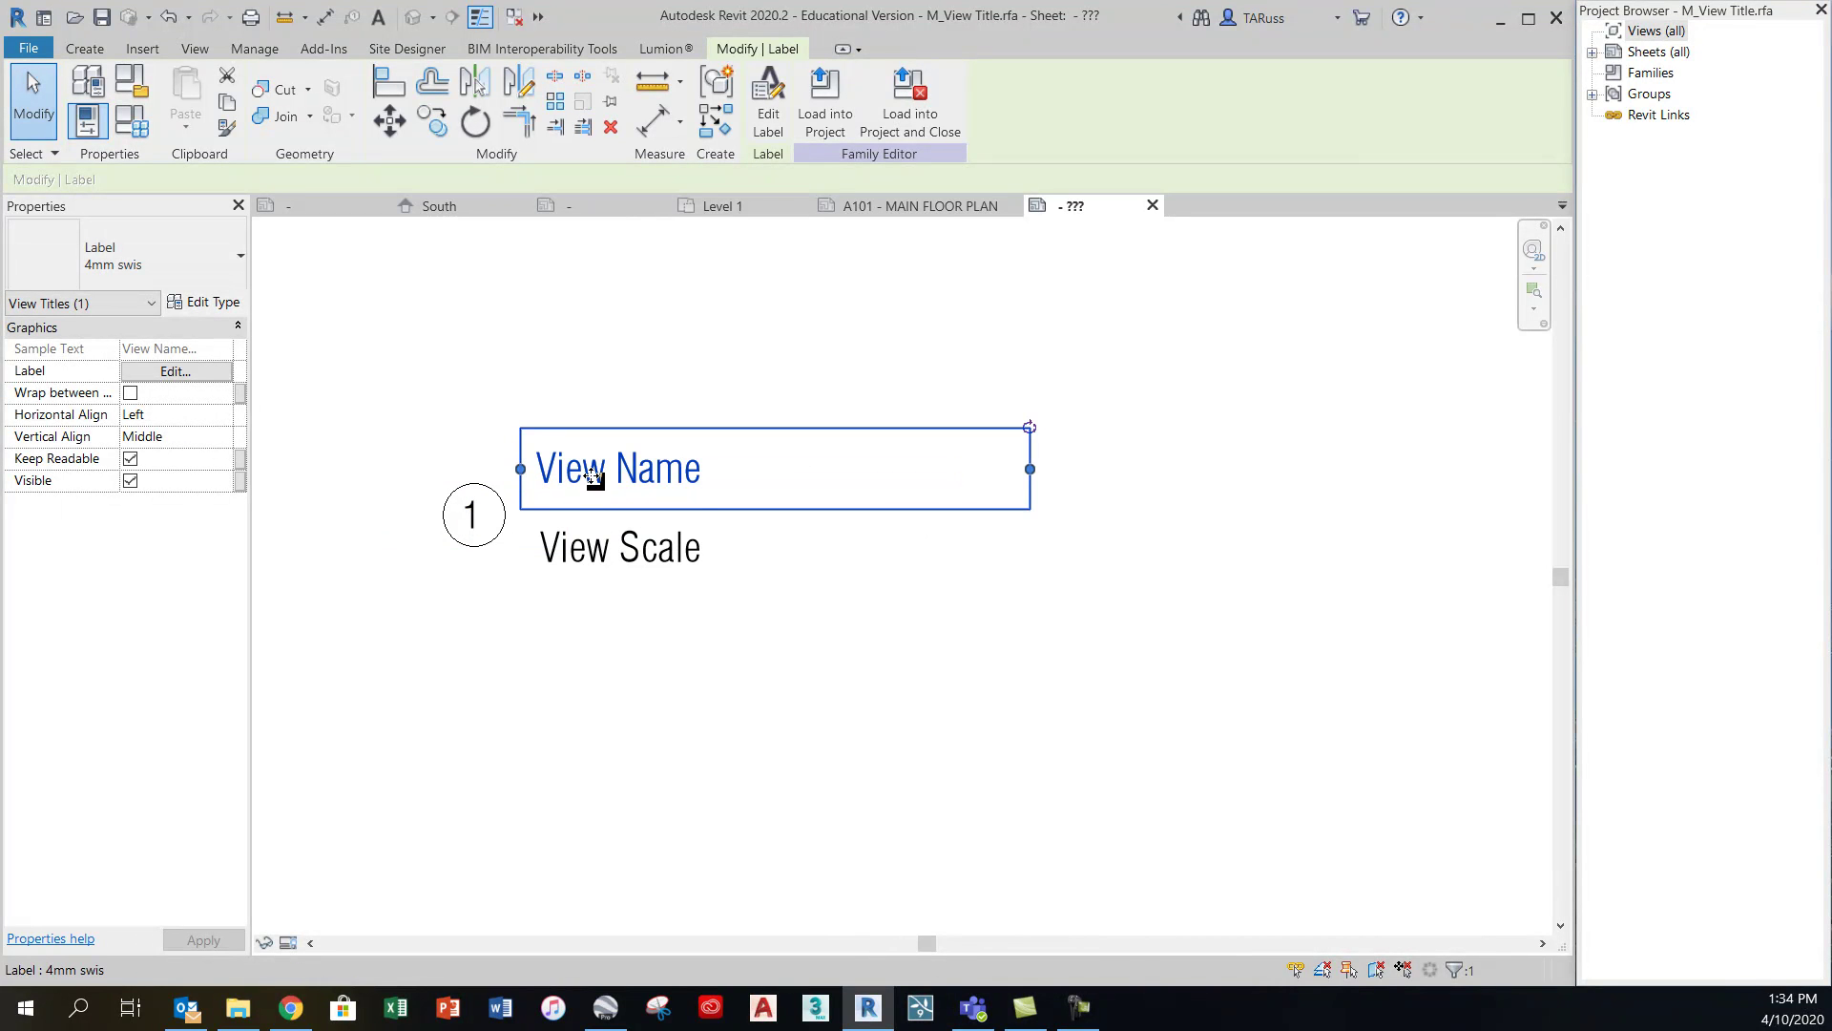
click(227, 415)
click(143, 471)
click(580, 542)
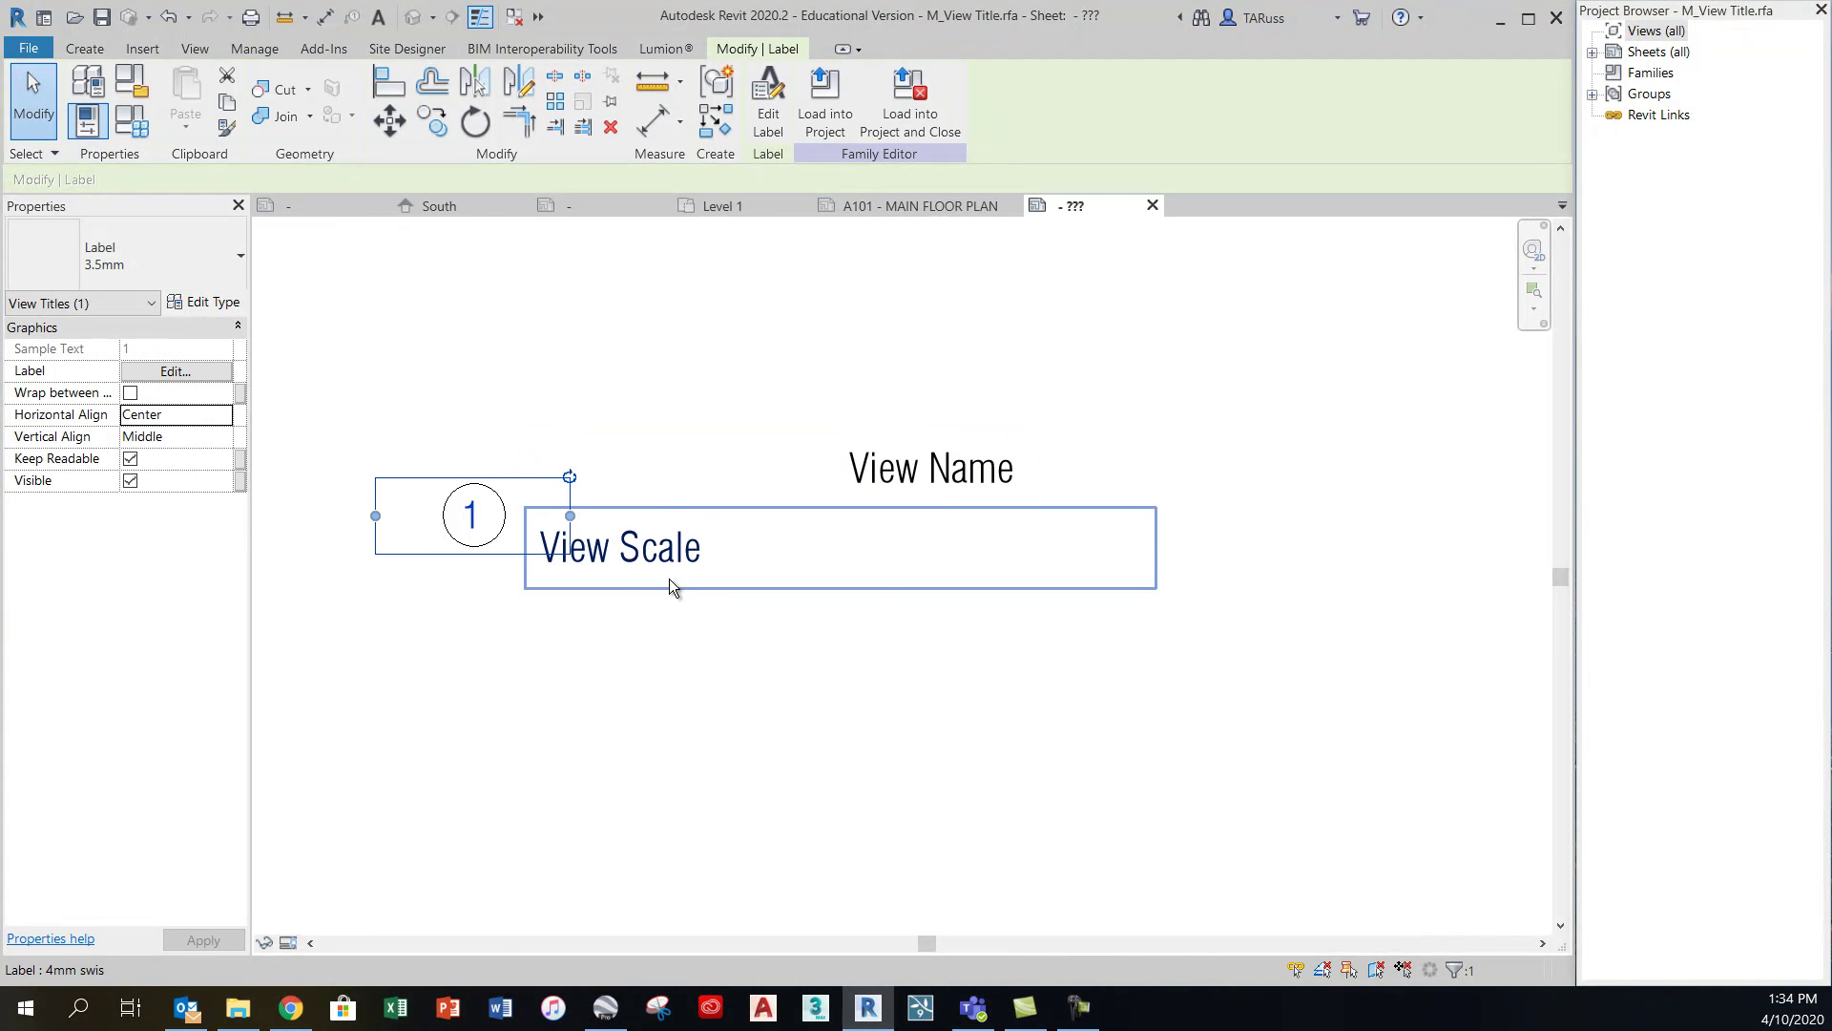
Set the View Scale label's horizontal alignment to Right and shorten its box to end in line with the View Name label
click(223, 418)
click(134, 473)
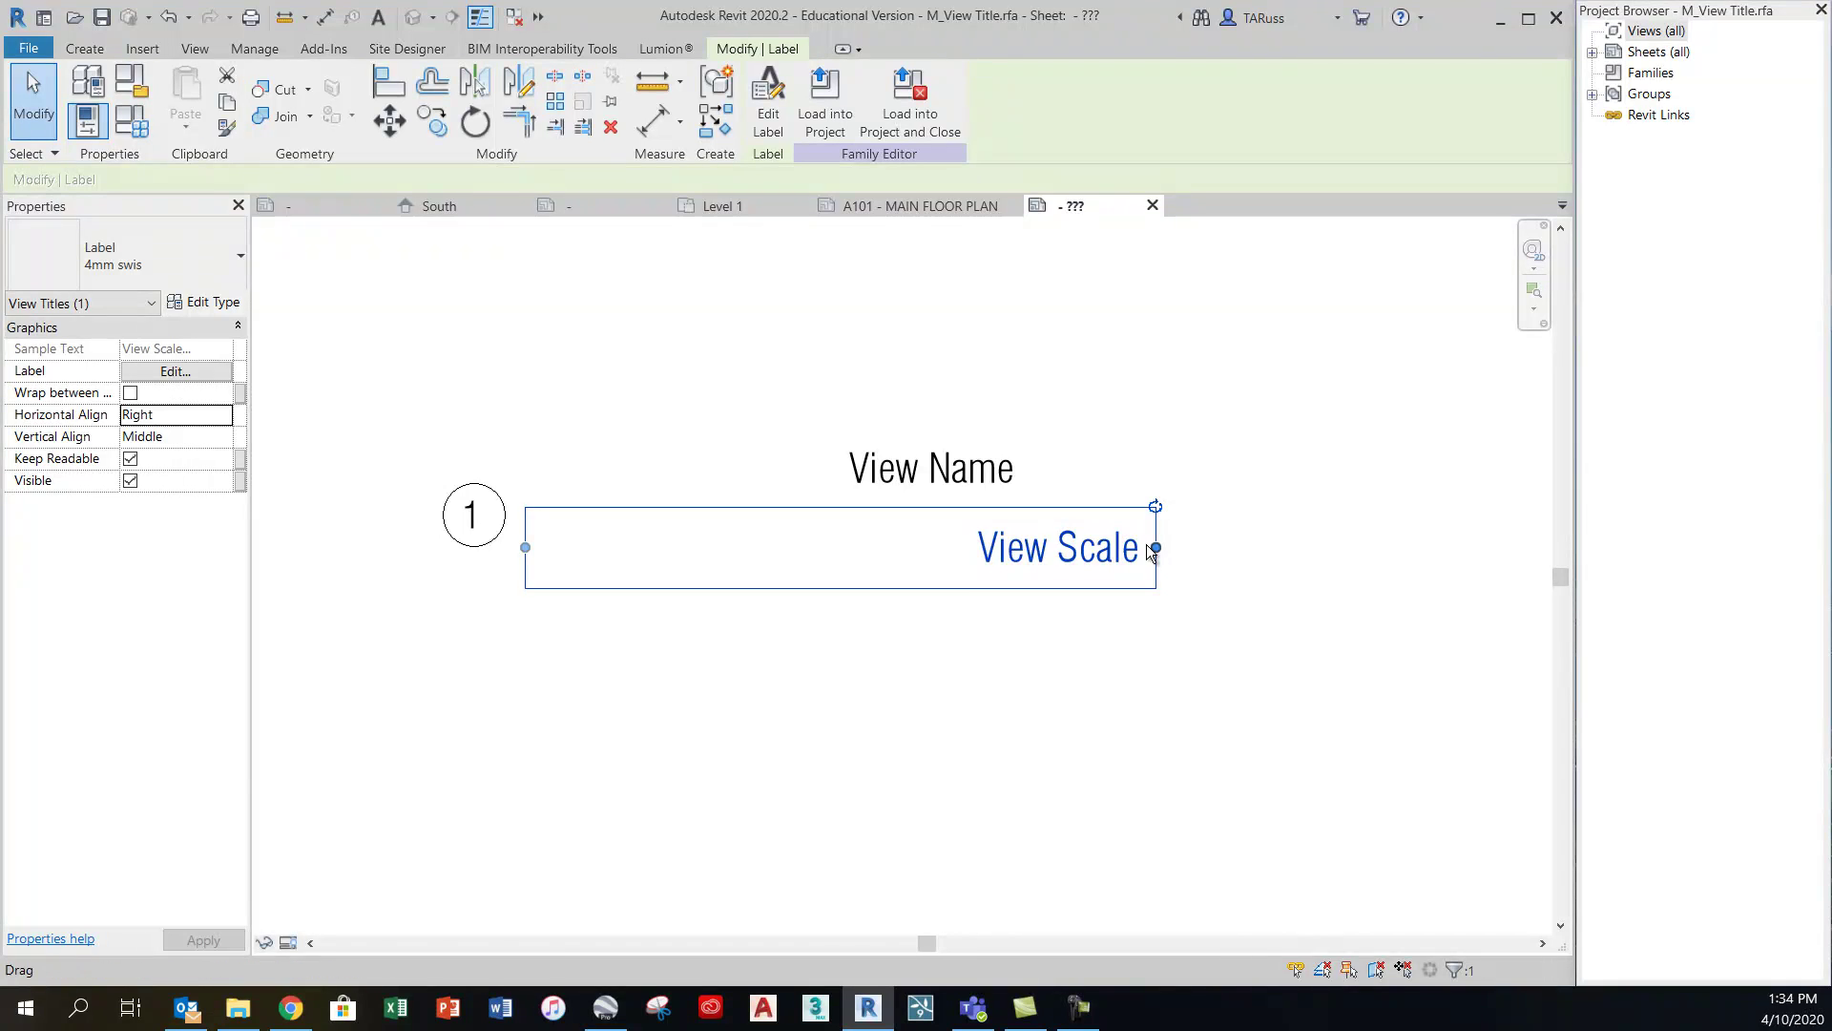
drag(1157, 551, 1033, 548)
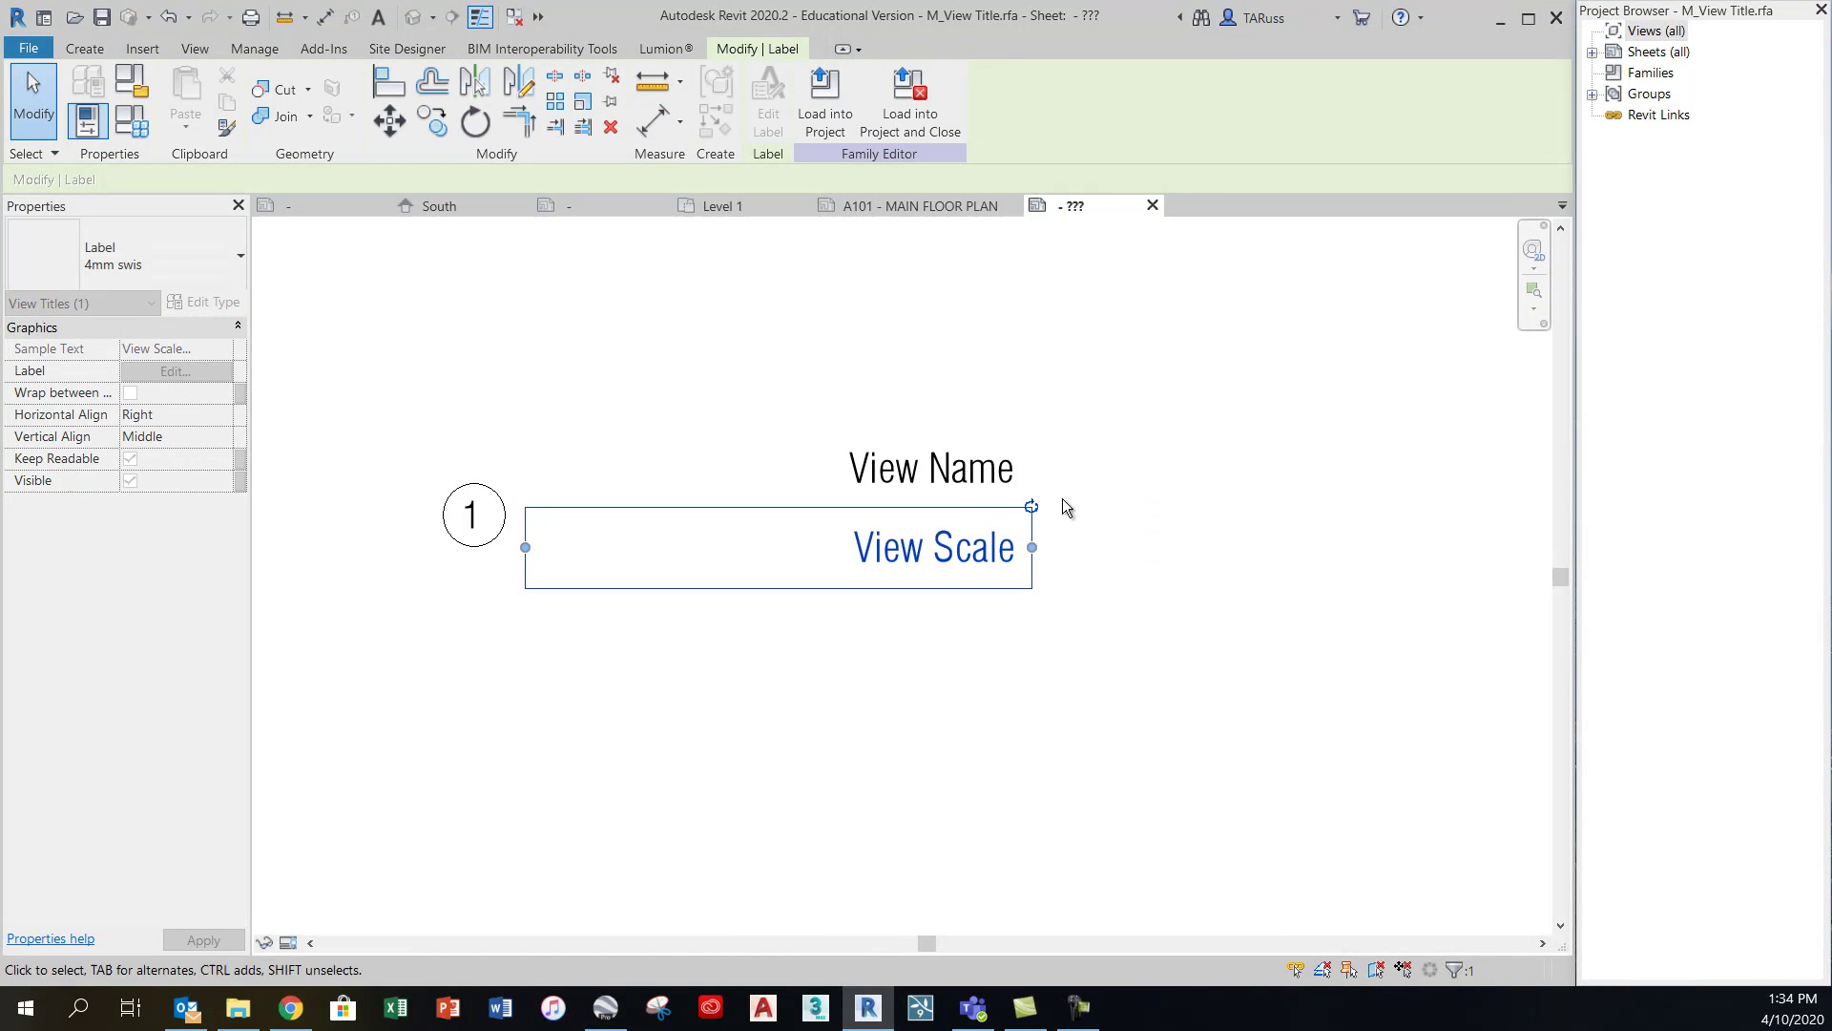
scroll(972, 506, up, 3)
scroll(972, 506, up, 2)
scroll(1130, 595, up, 1)
drag(1130, 595, 1129, 596)
scroll(1231, 491, down, 5)
click(1320, 381)
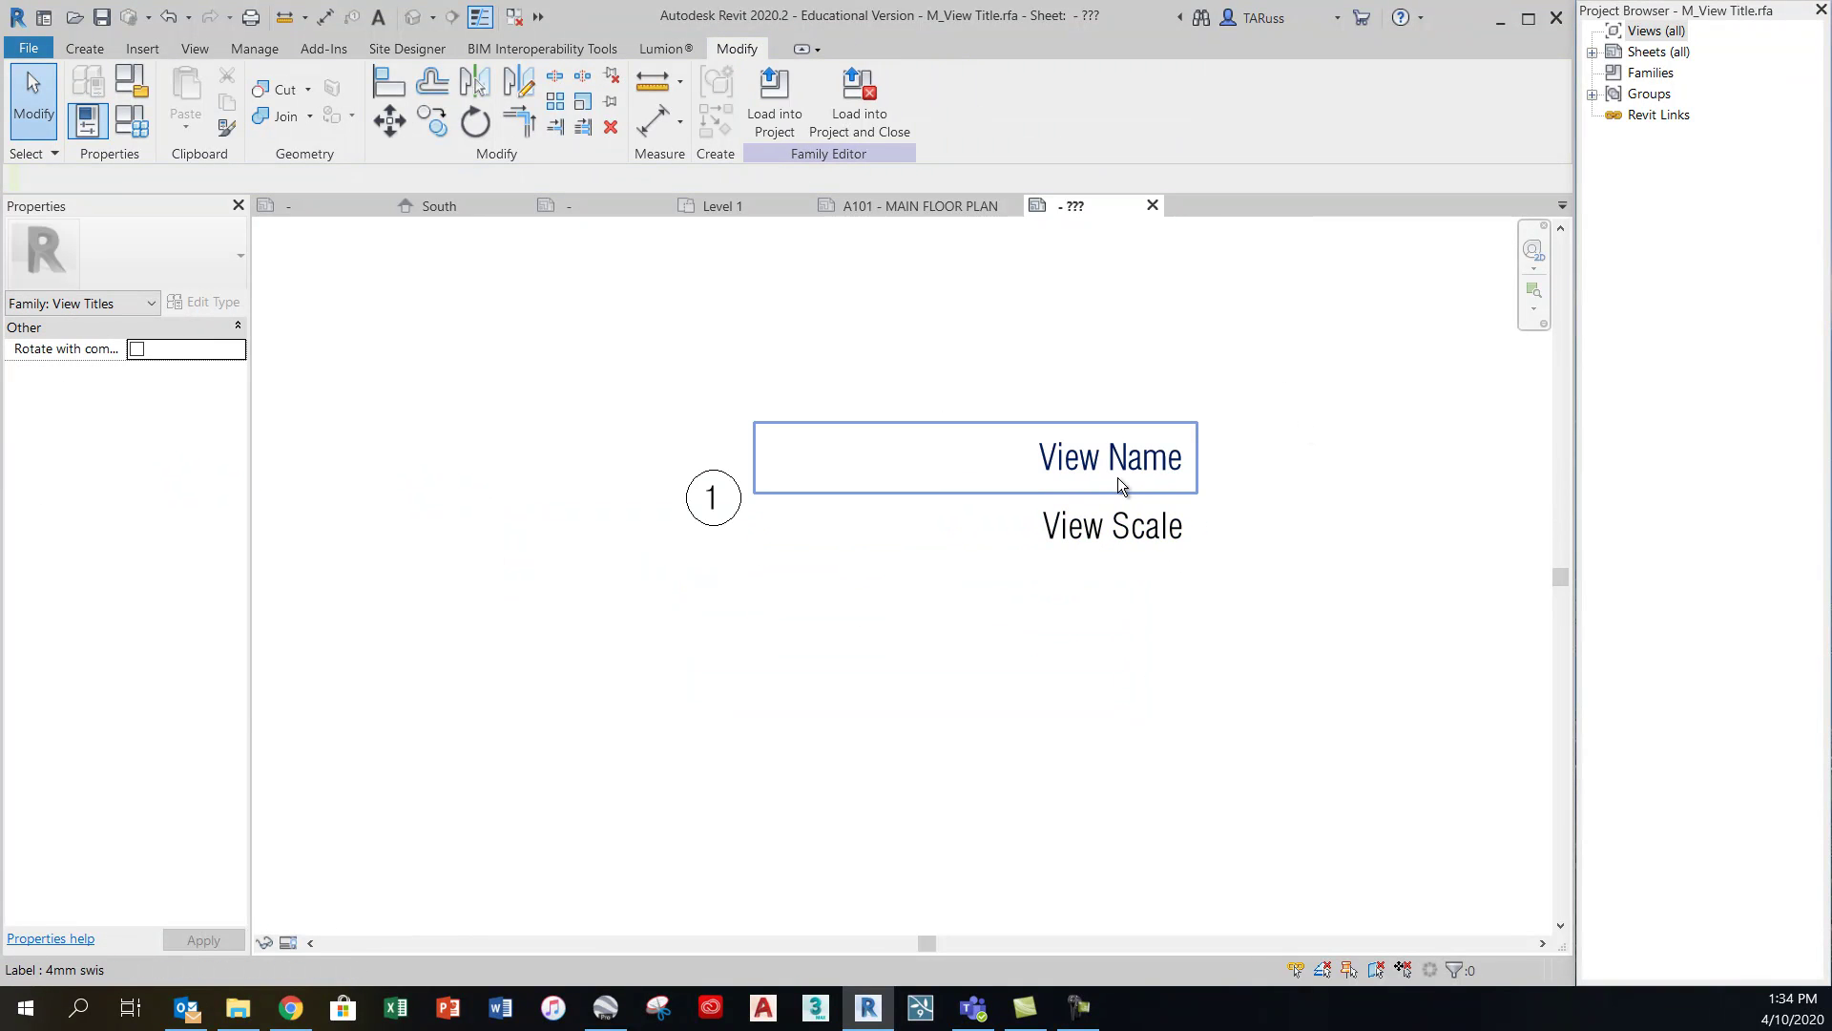
Nudge the View Scale label up slightly so it sits closer beneath the View Name label
scroll(1082, 479, up, 2)
click(1069, 463)
drag(1069, 464, 1069, 464)
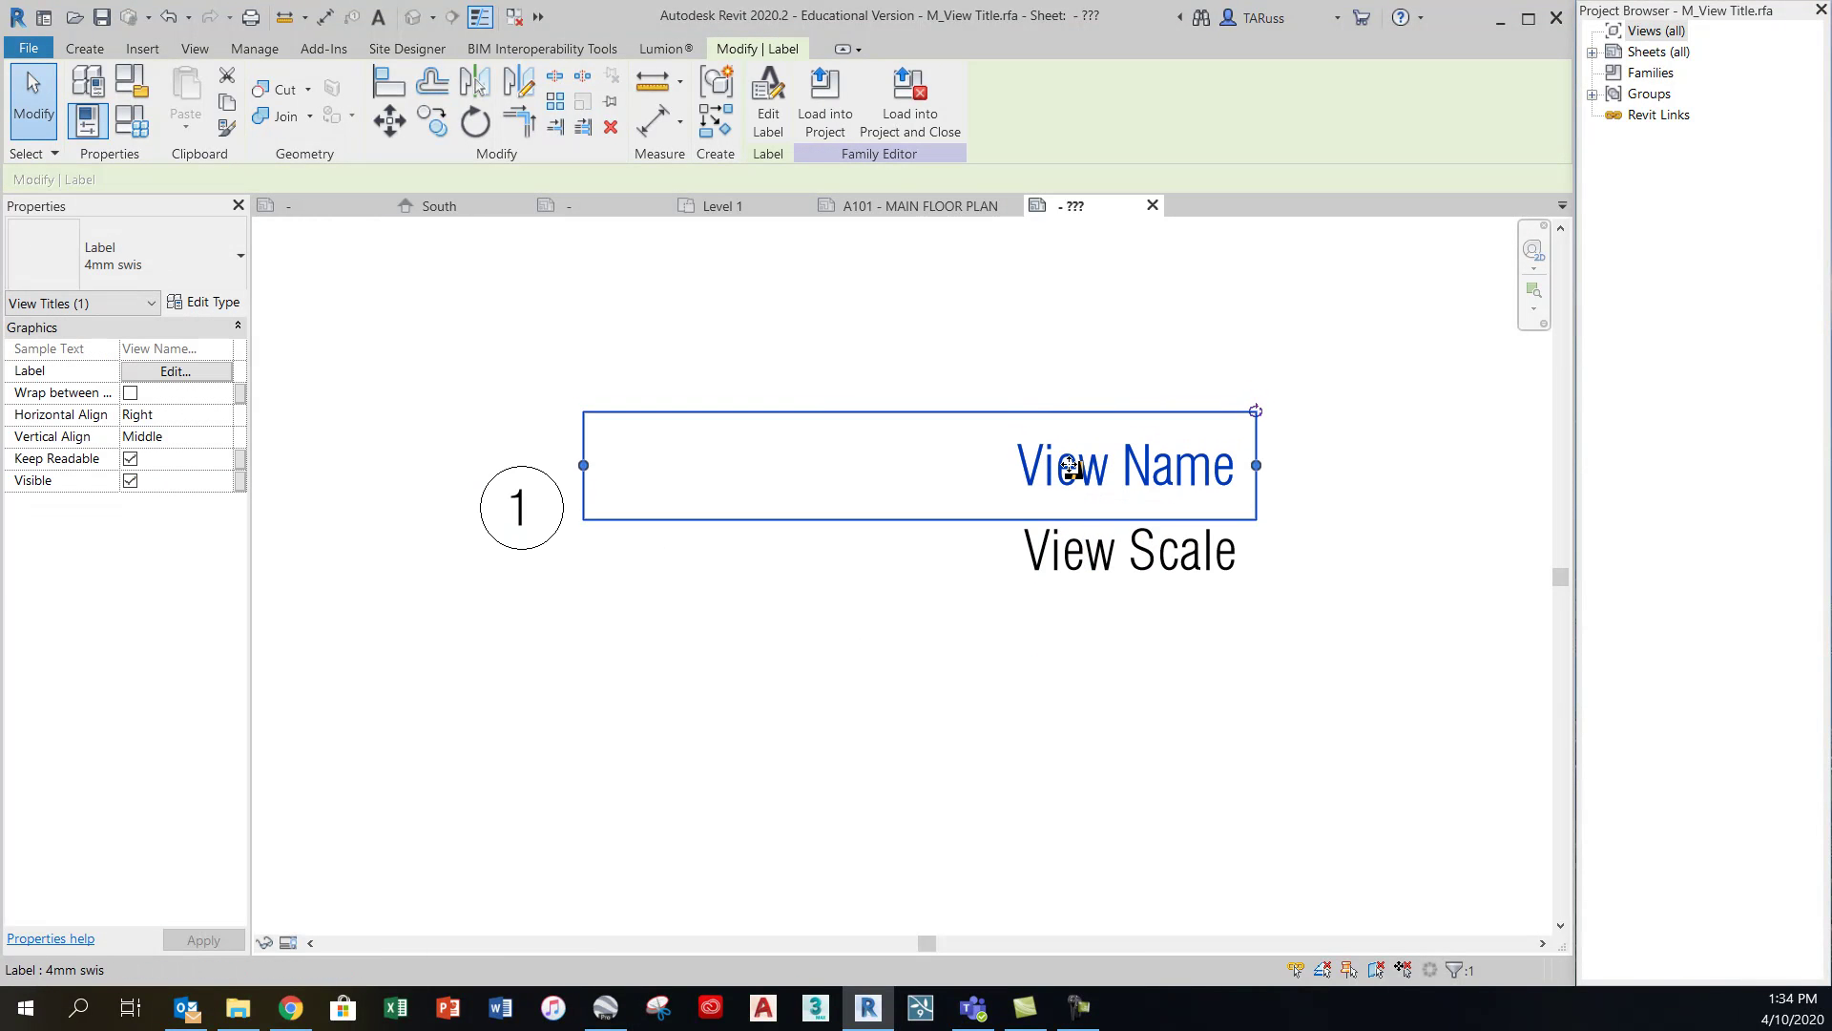
click(1079, 582)
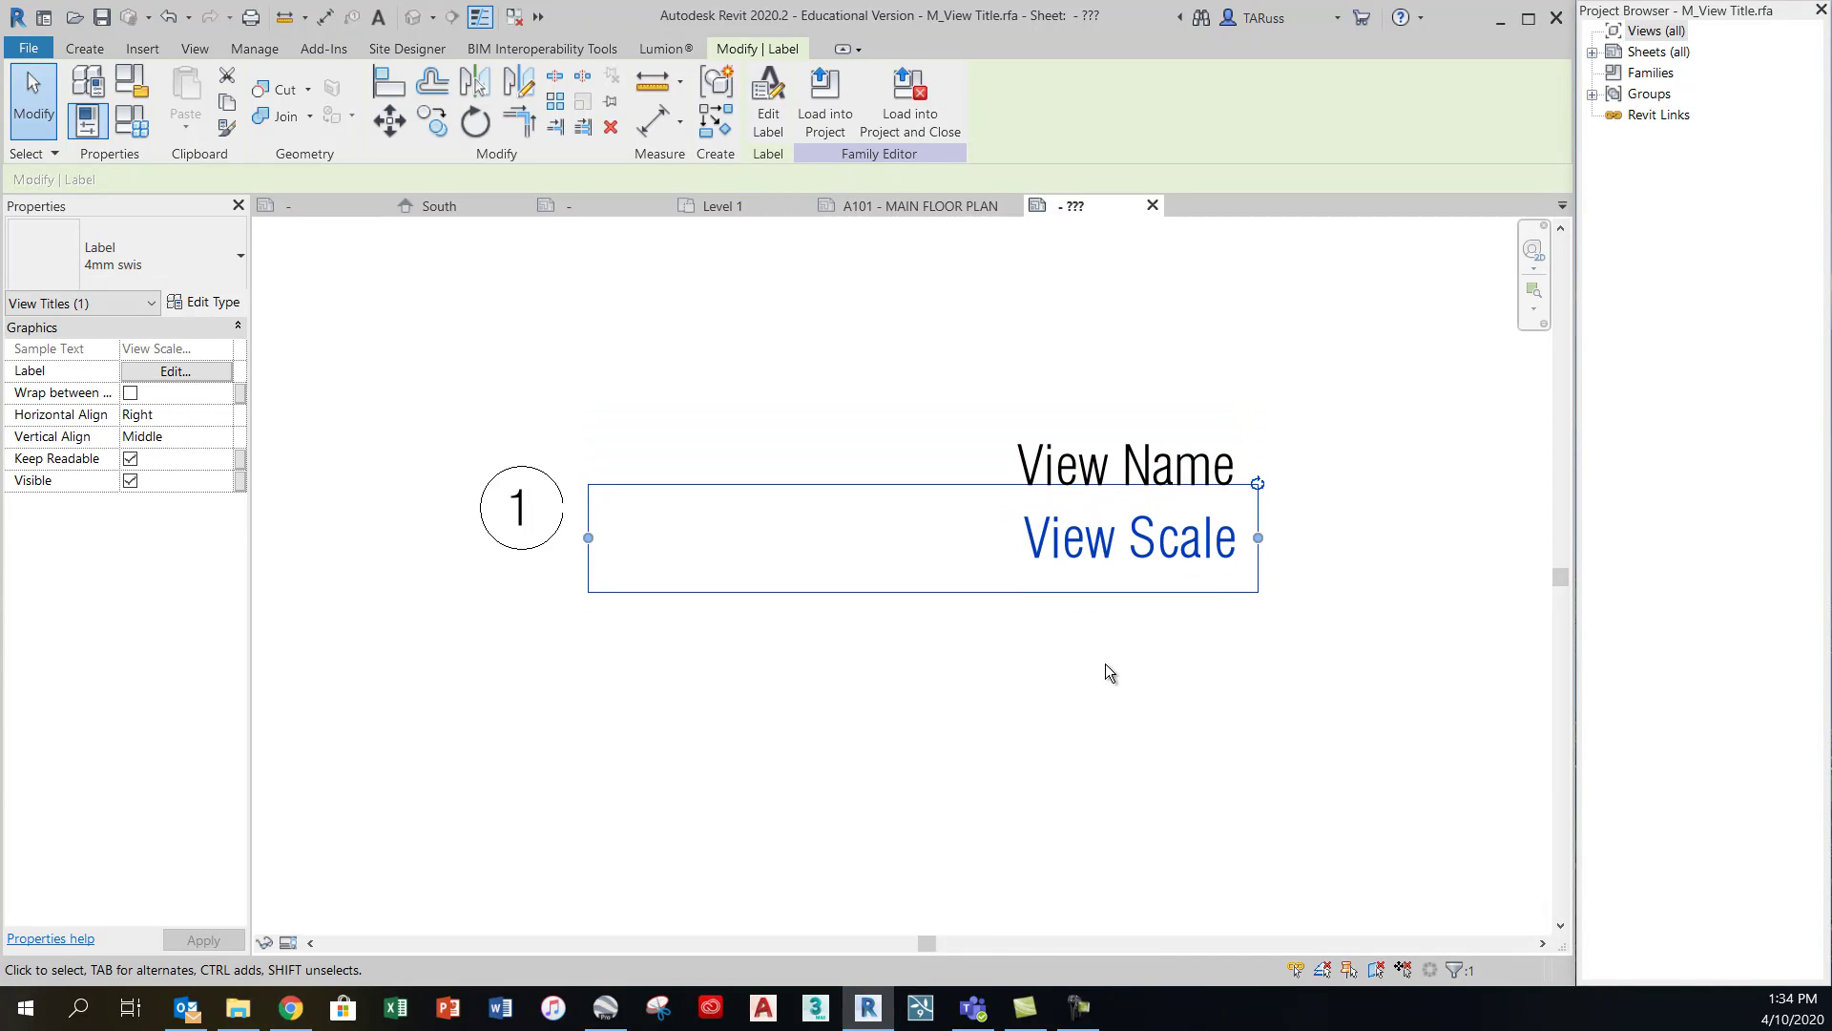
scroll(988, 566, up, 1)
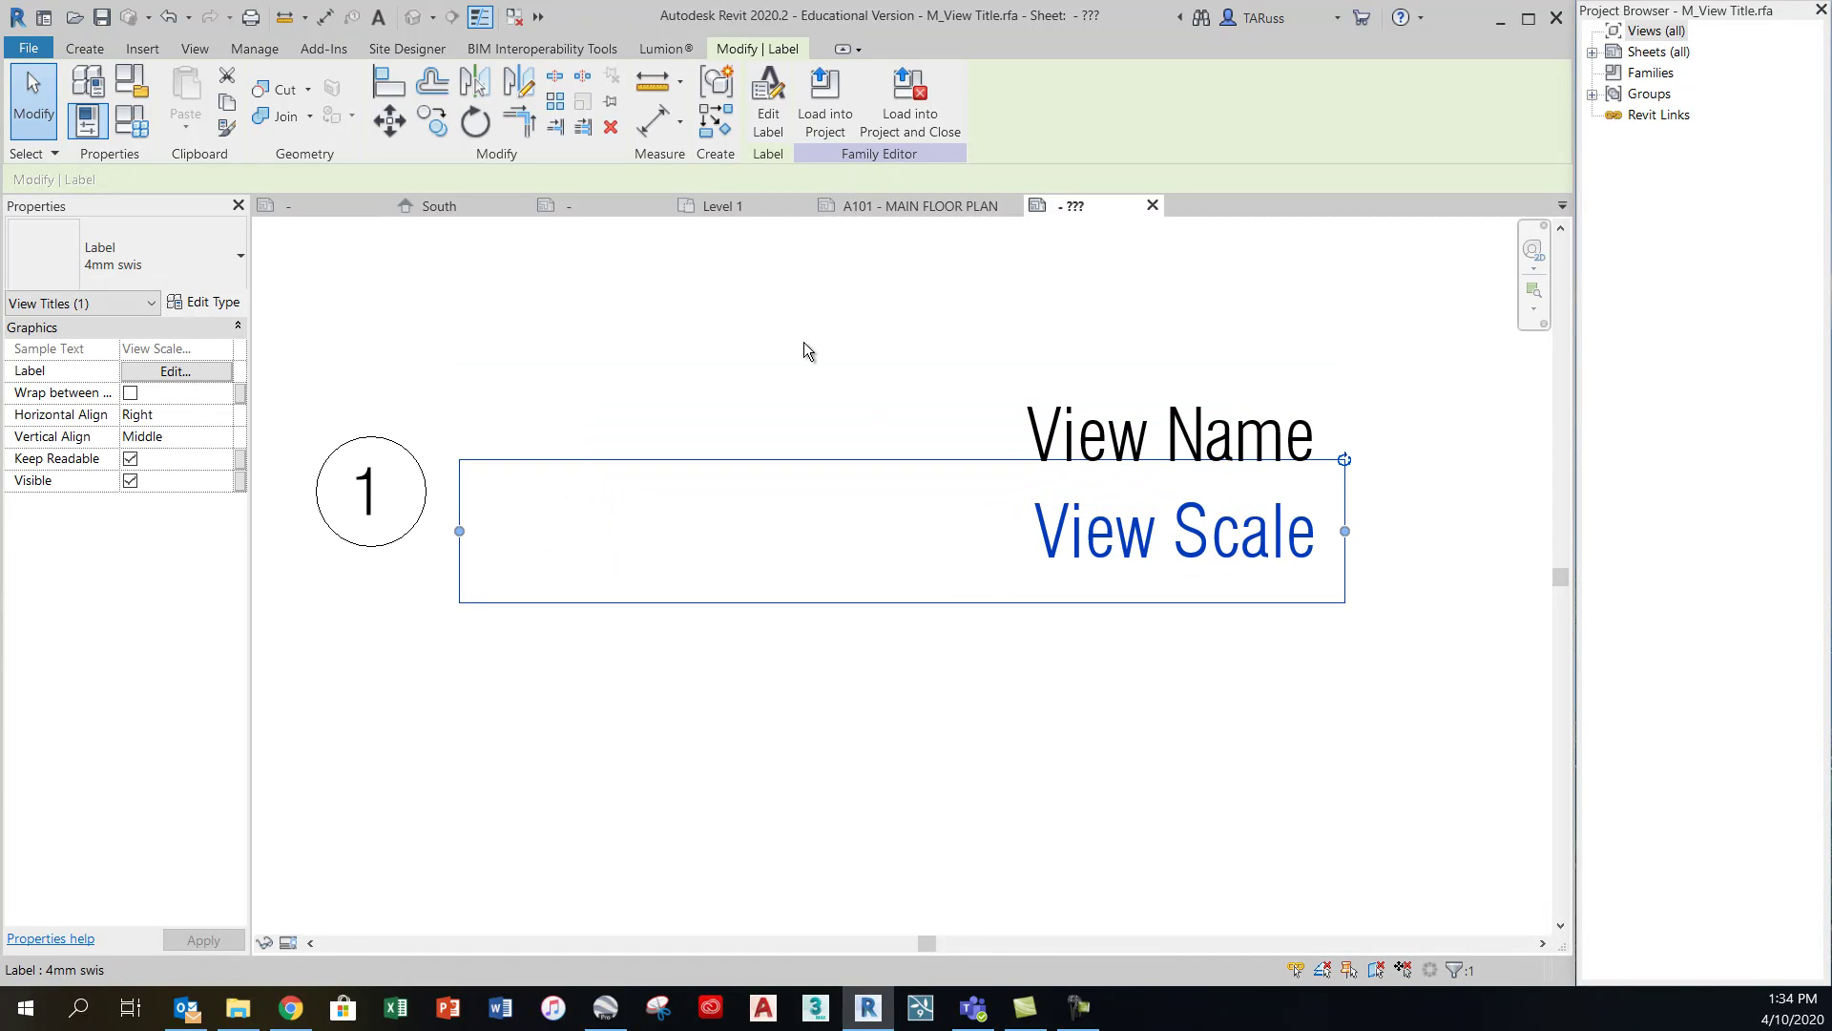
click(1038, 281)
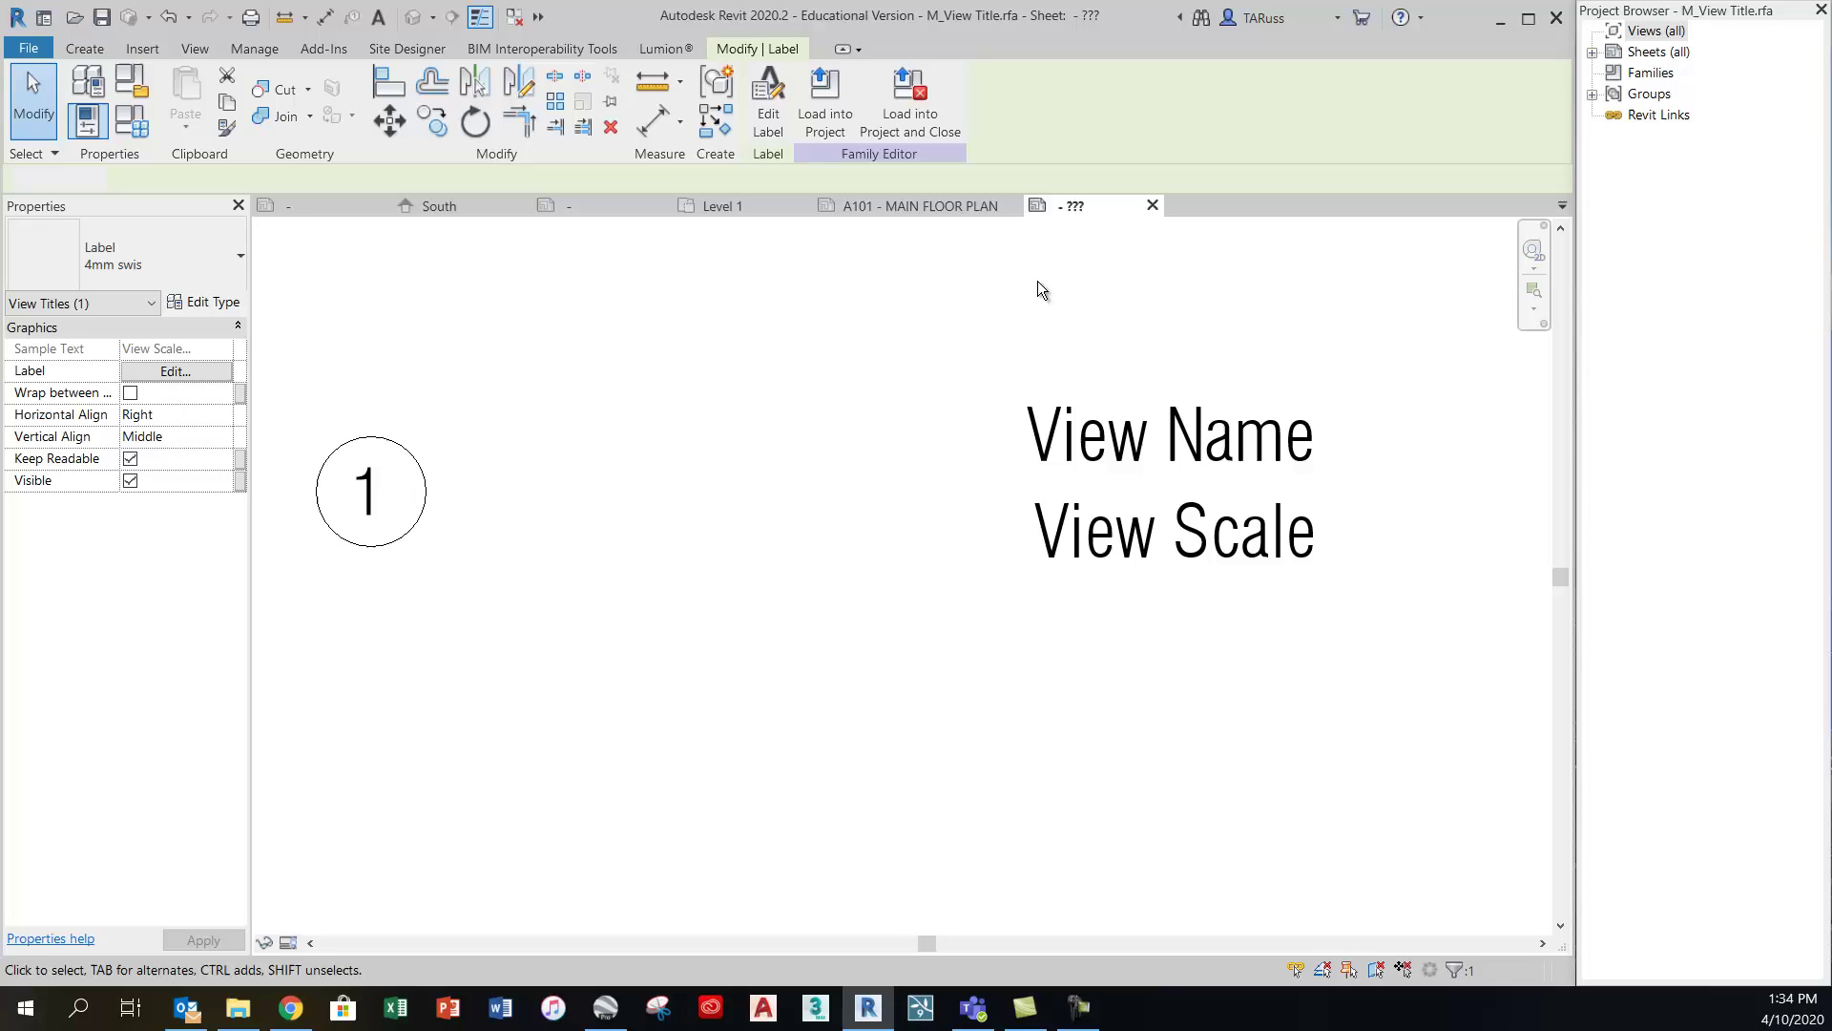
Draw a horizontal guide line about 70 mm long from the number circle's edge, running between the View Name and View Scale labels
click(97, 52)
key(l)
key(i)
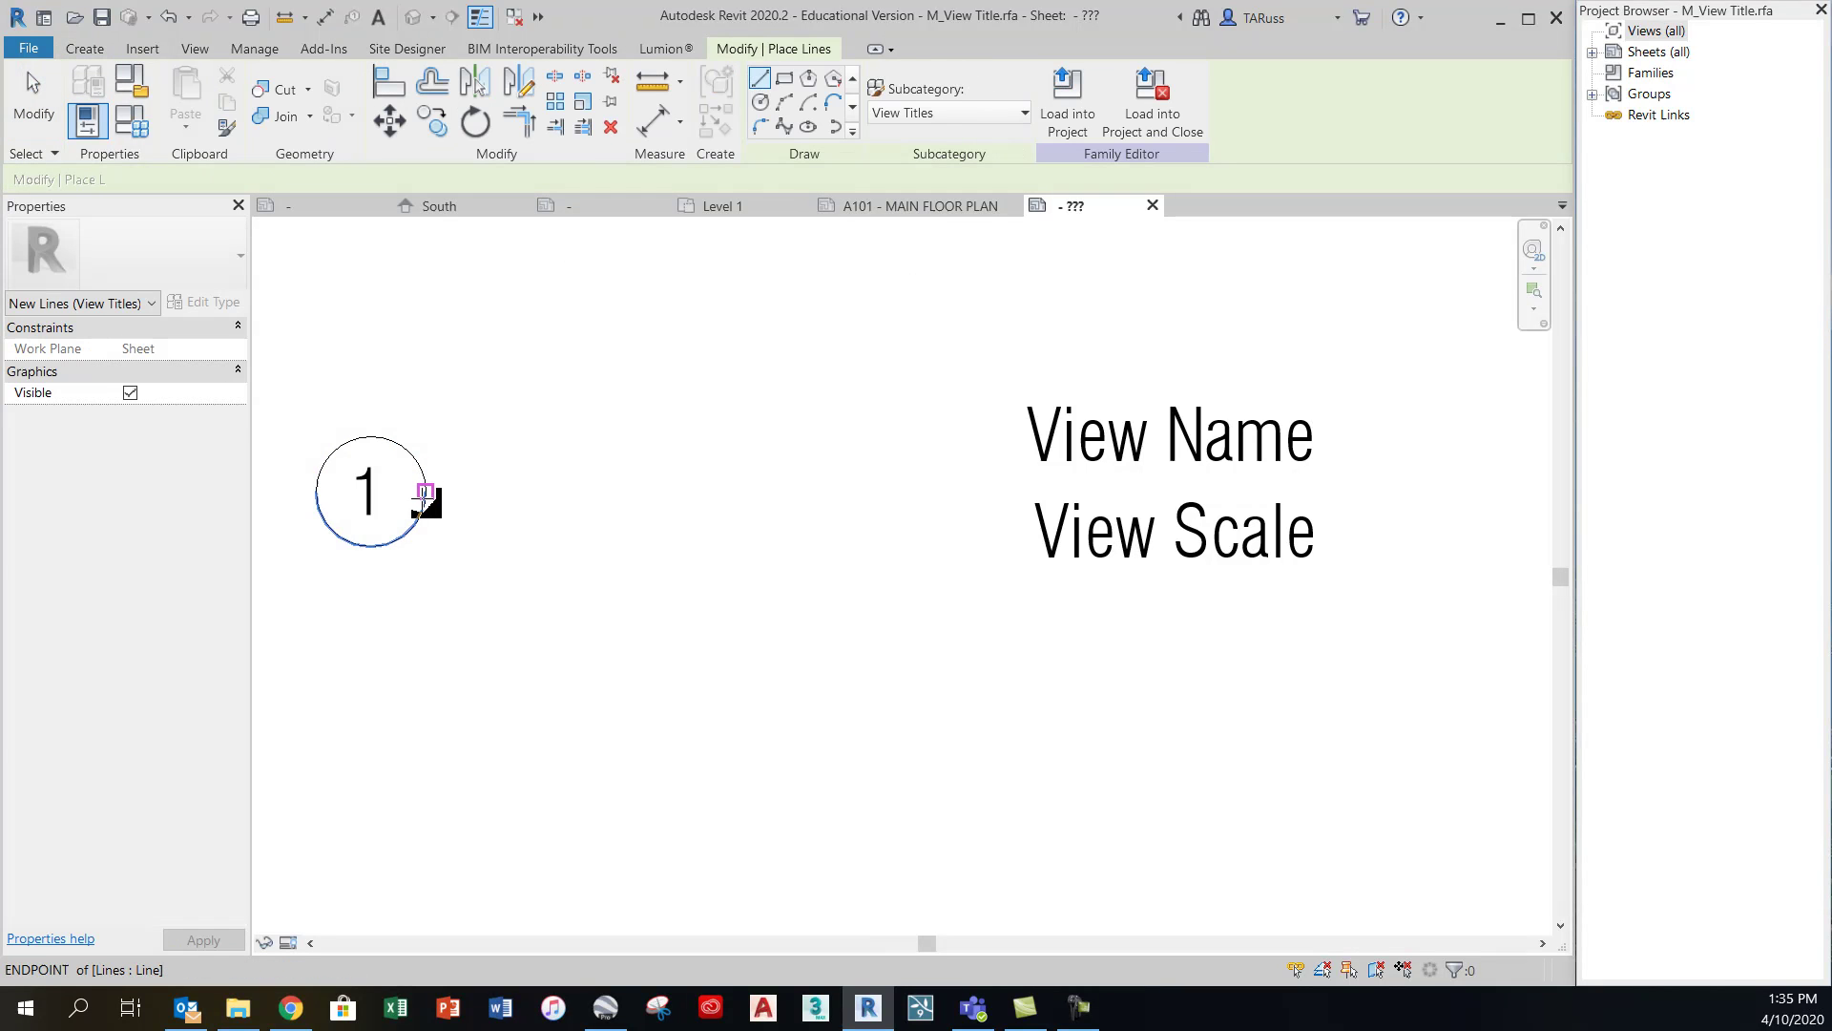
click(426, 492)
click(1384, 491)
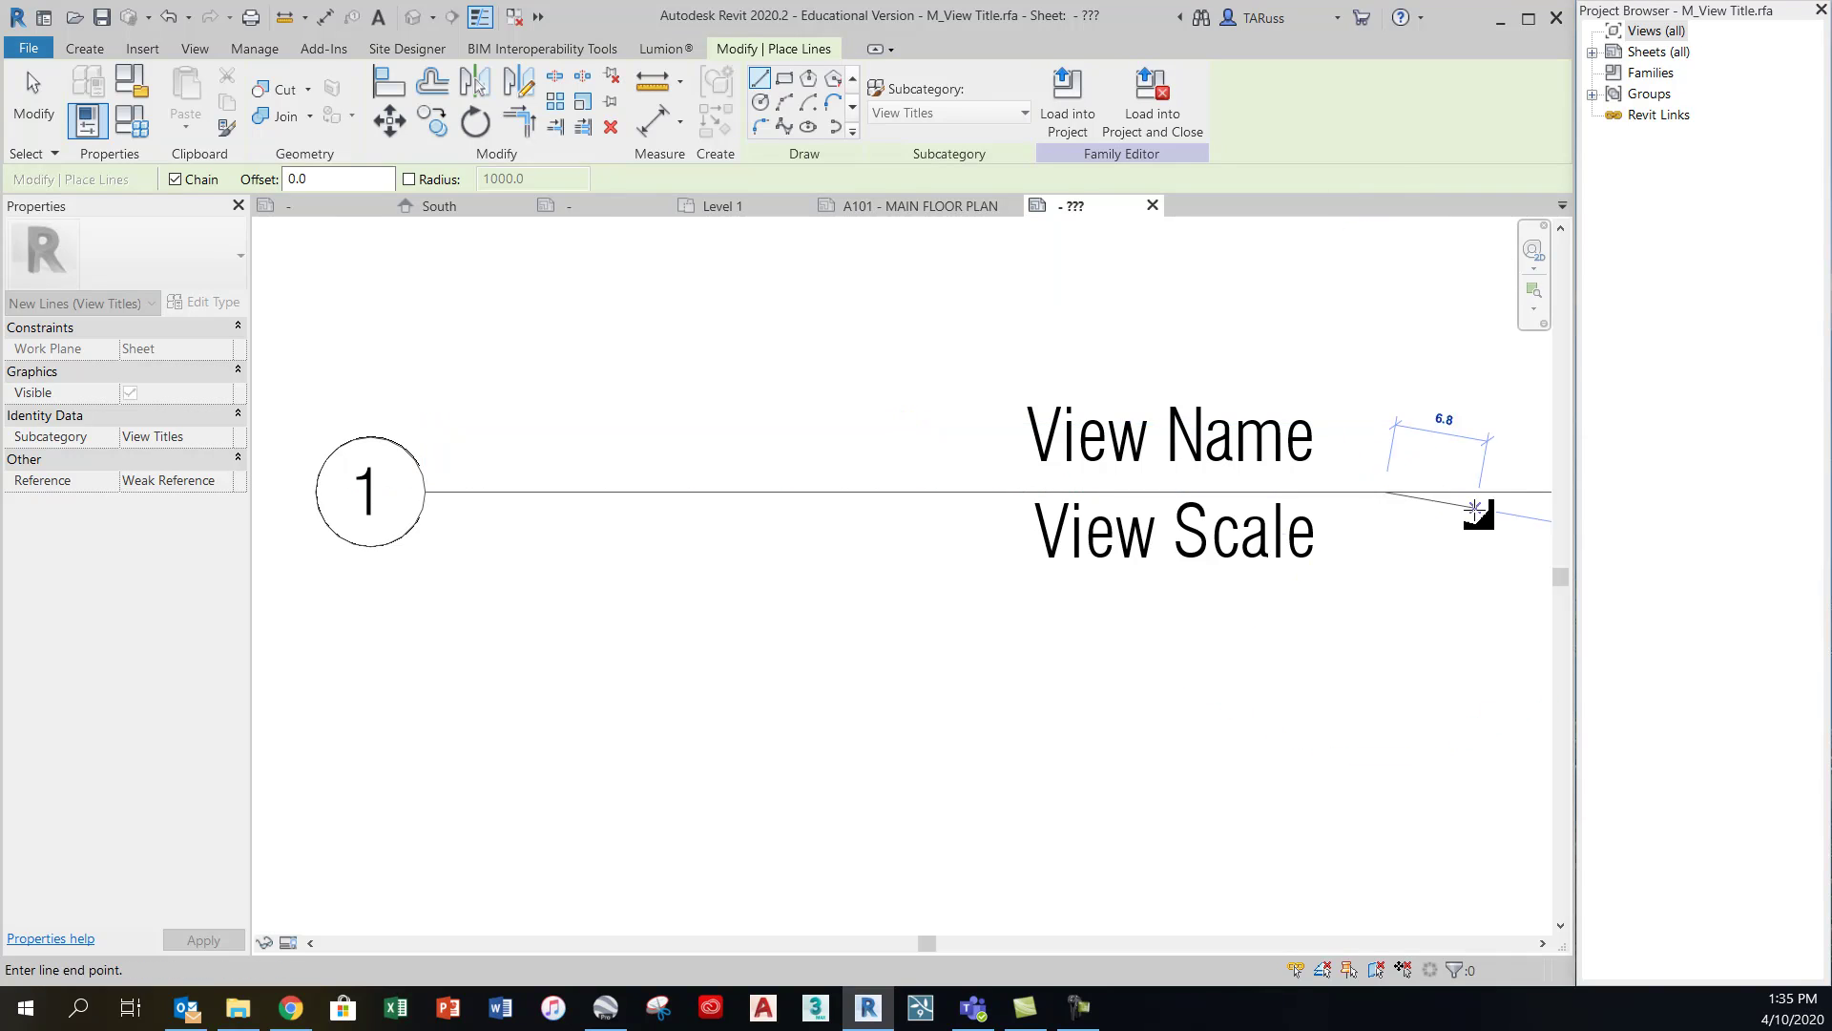
click(48, 107)
Nudge the View Name label down to sit just above the guide line, and delete the line
click(1092, 449)
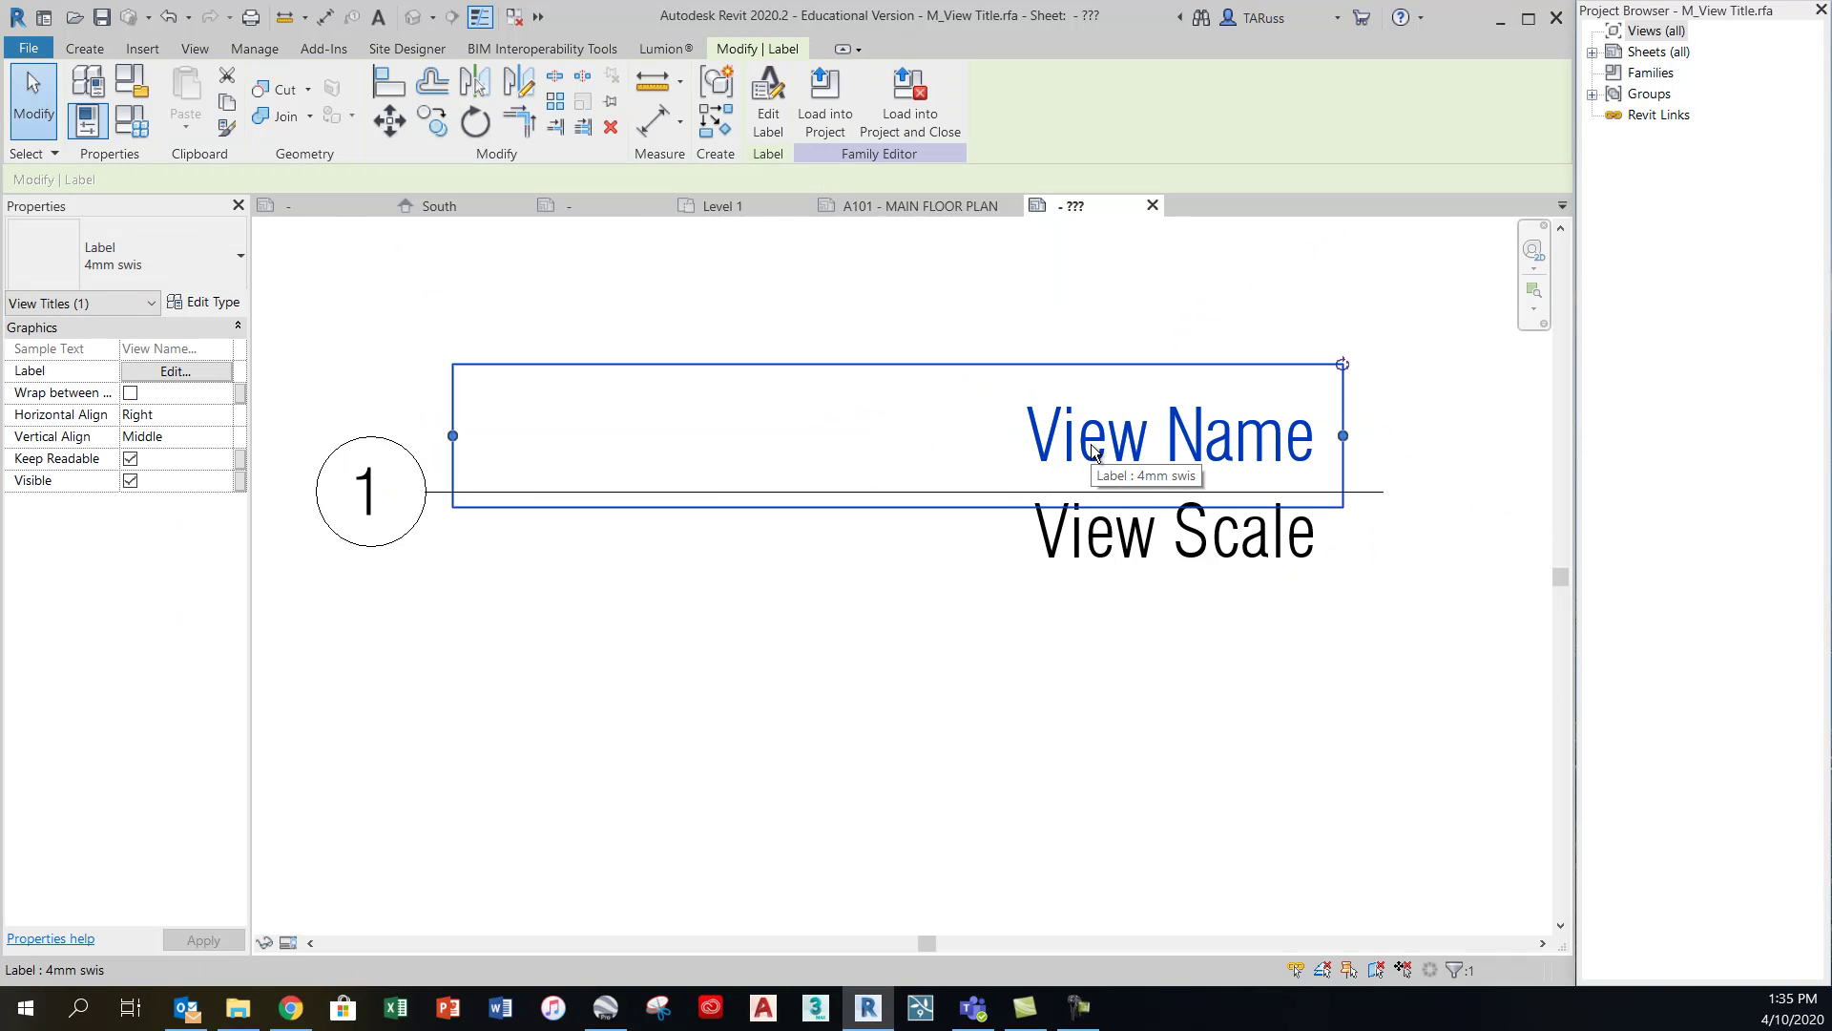
key(Down)
key(Down)
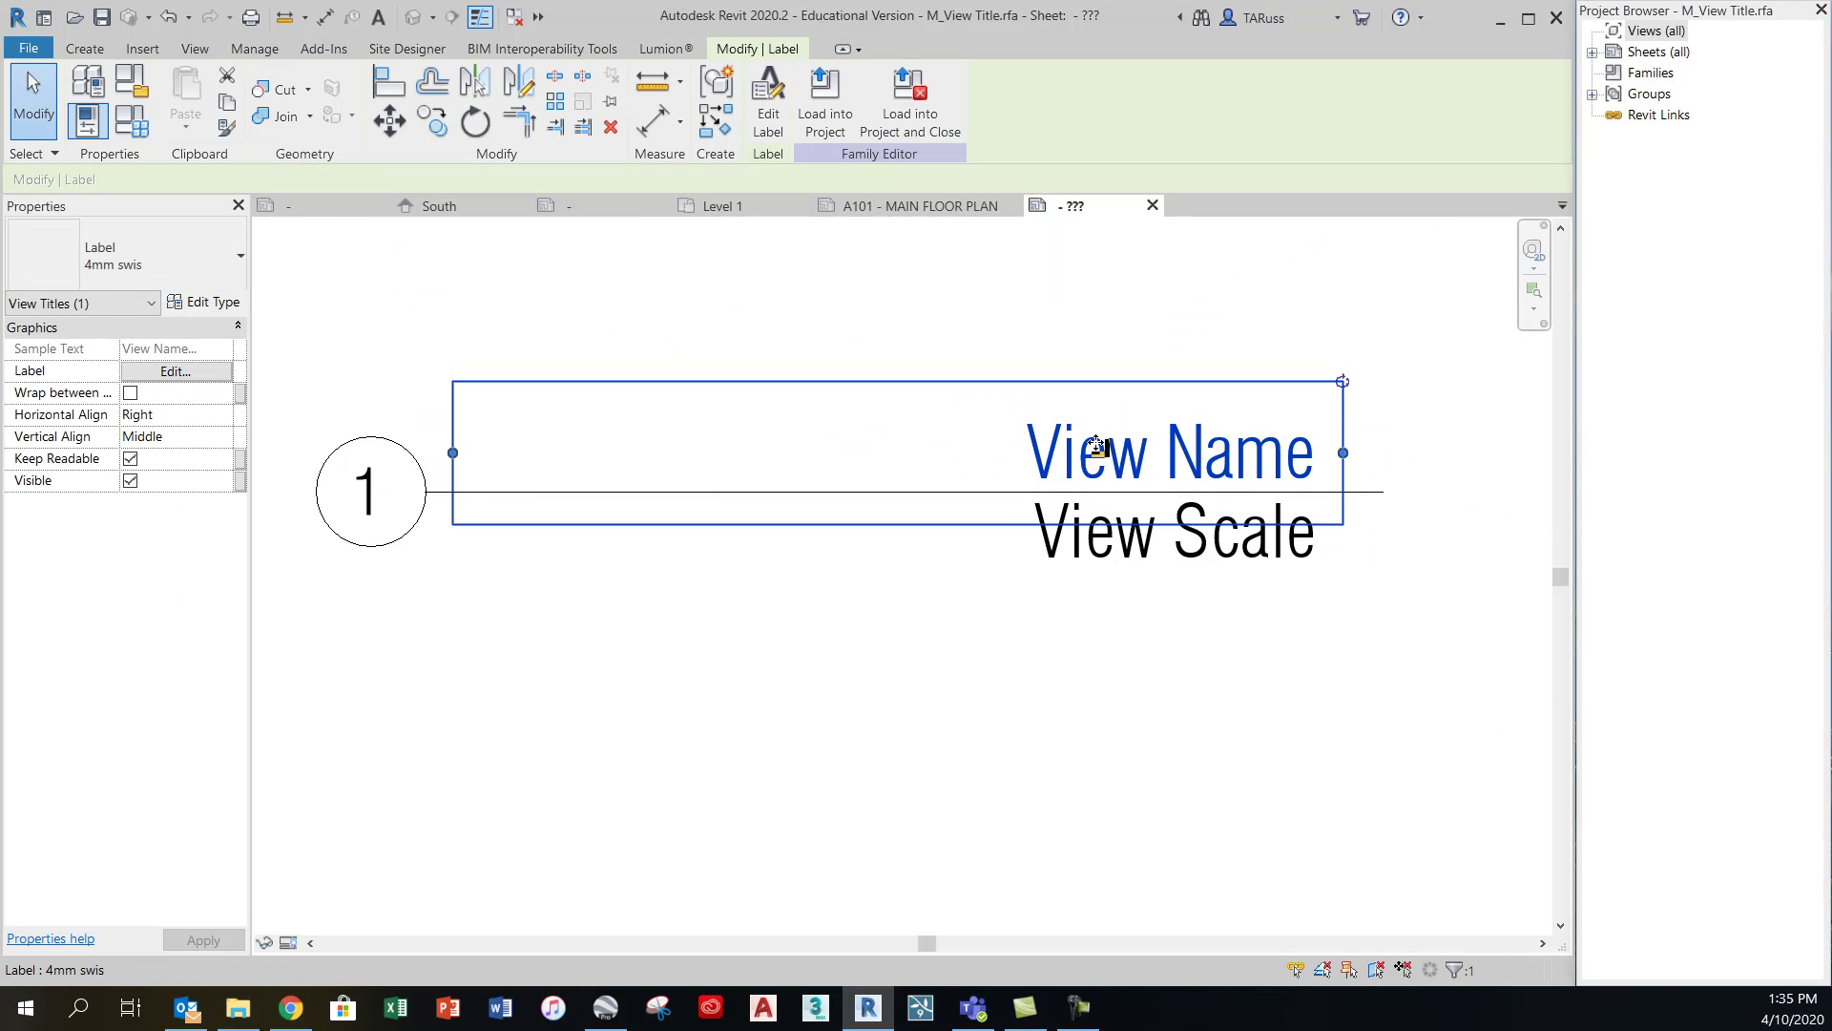
key(Up)
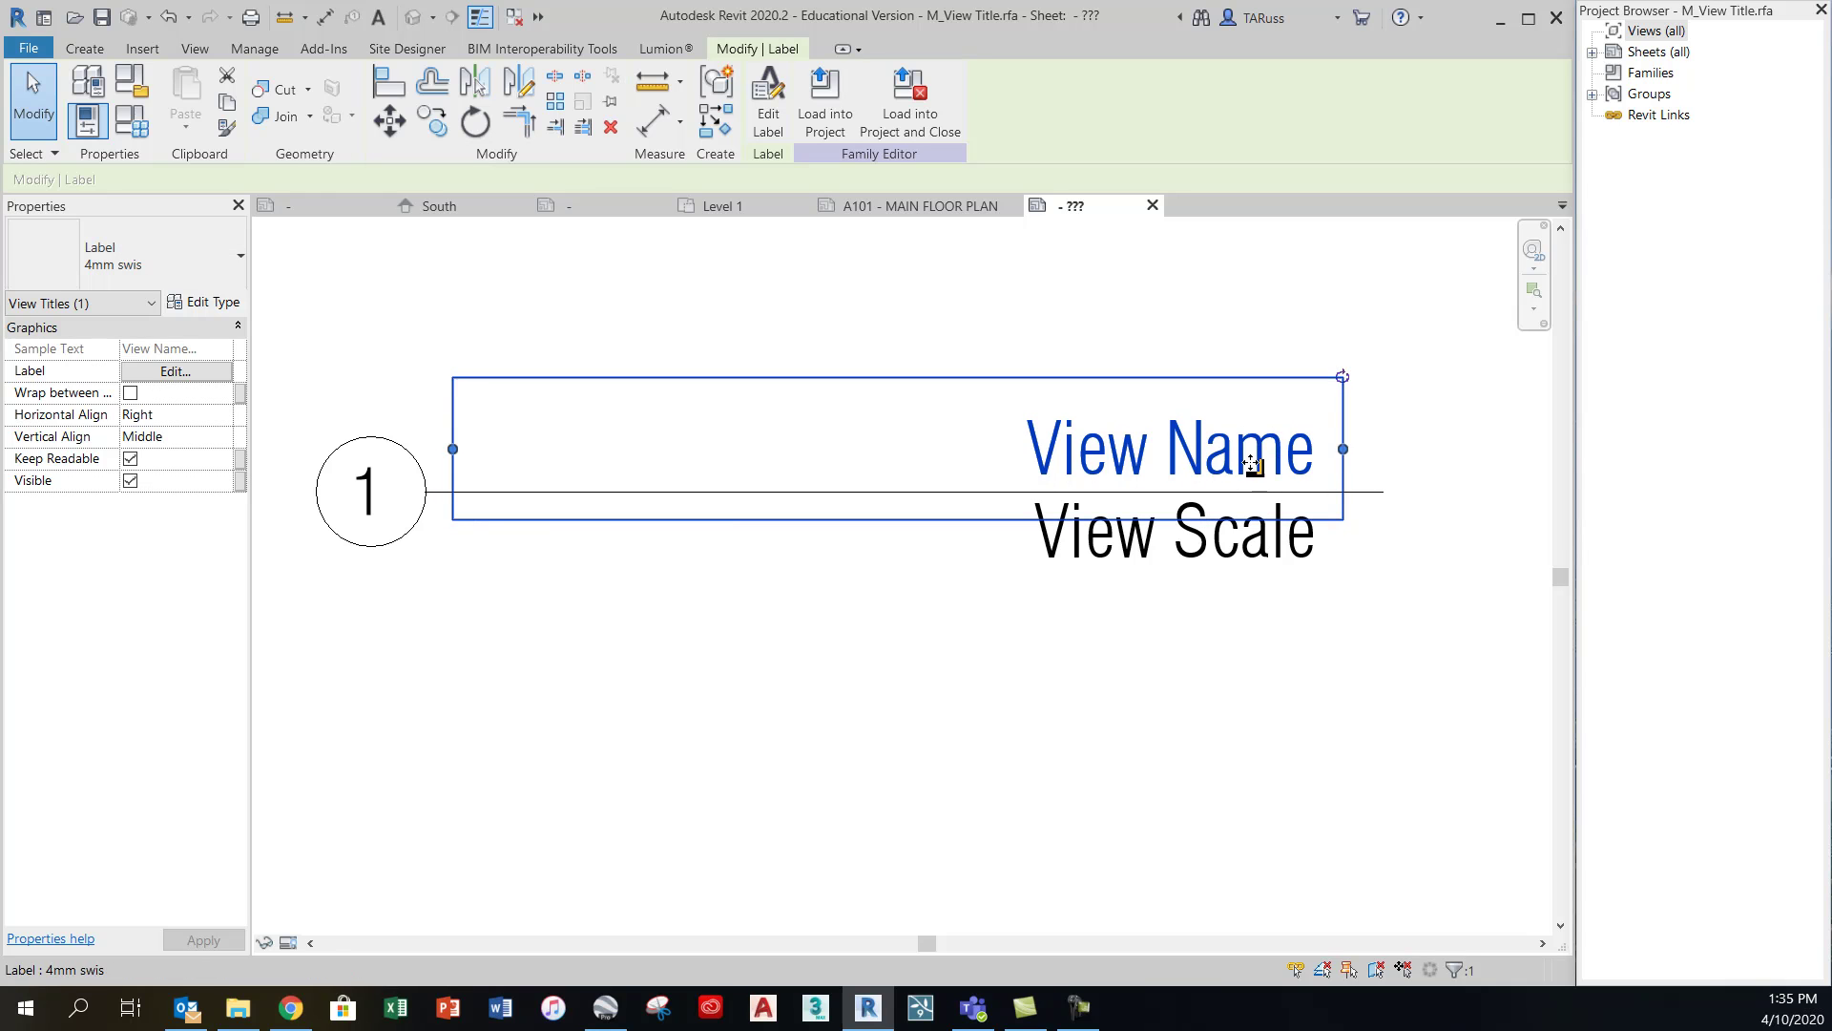
click(1017, 719)
click(864, 495)
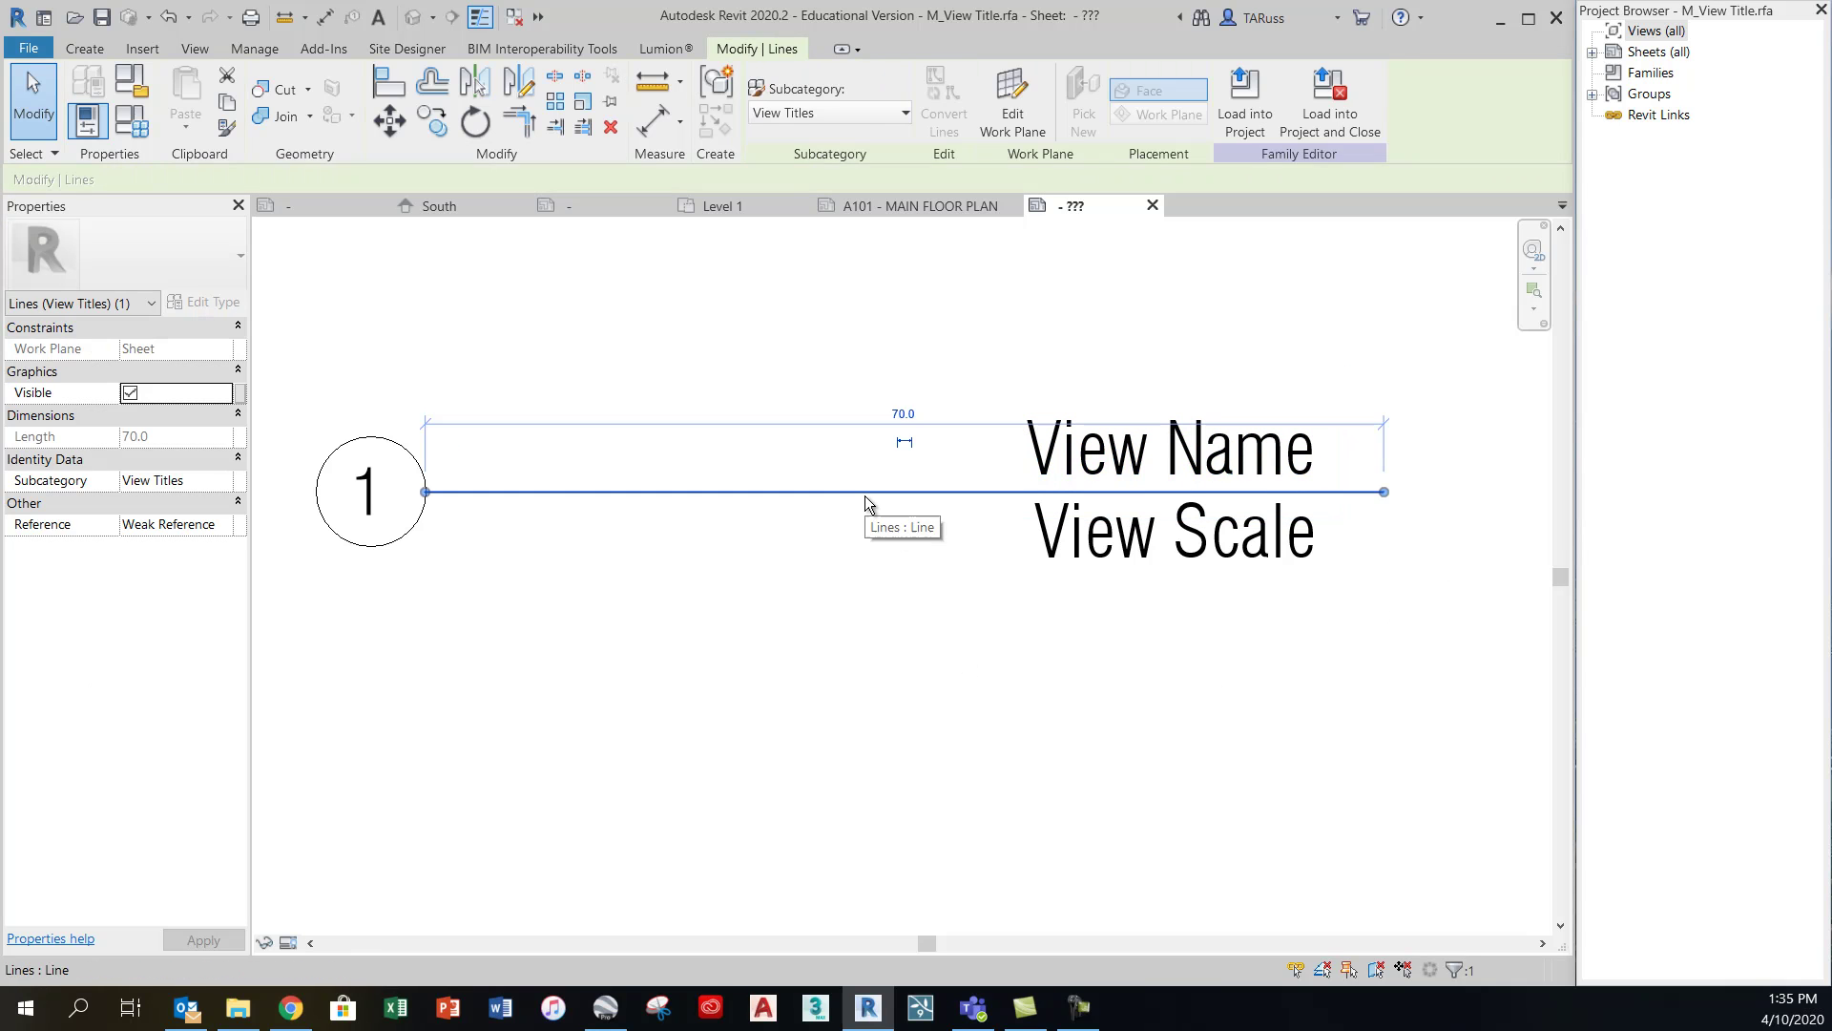
key(Delete)
Save the view title family as M_View Title SWIS NEW in the Presentation Drawings folder
click(29, 50)
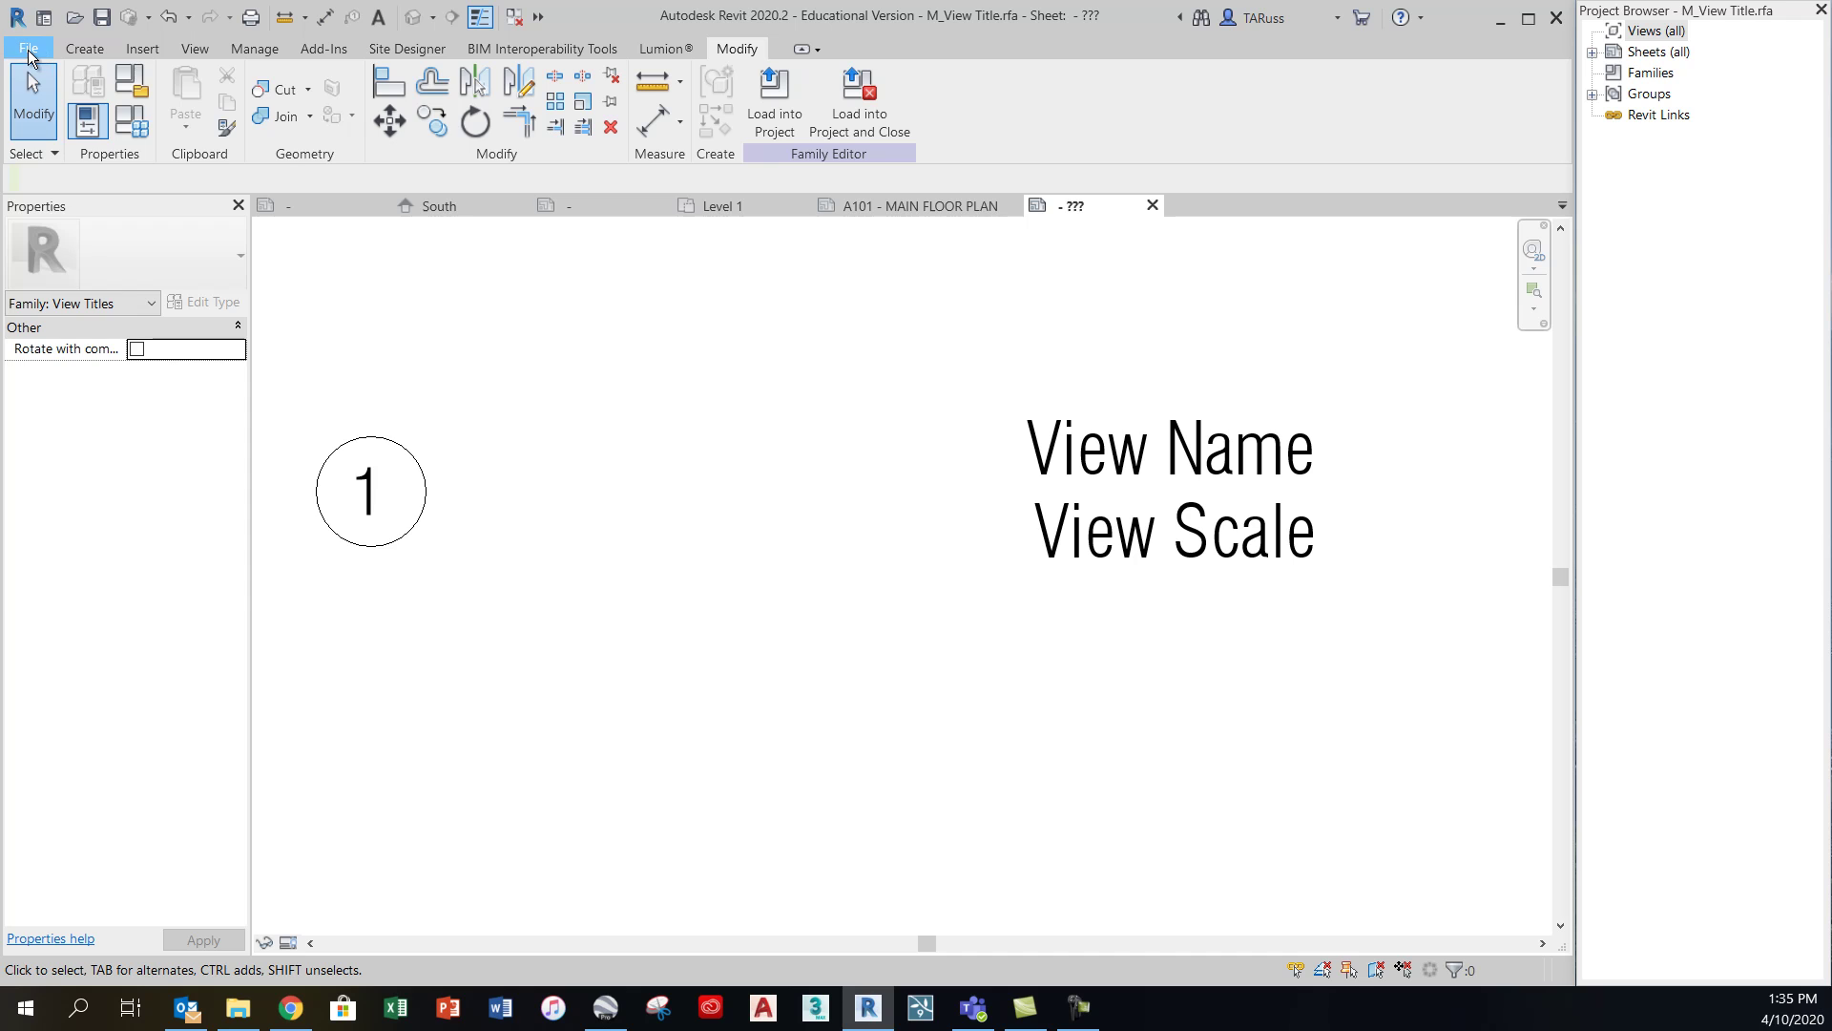
mouse_move(76, 325)
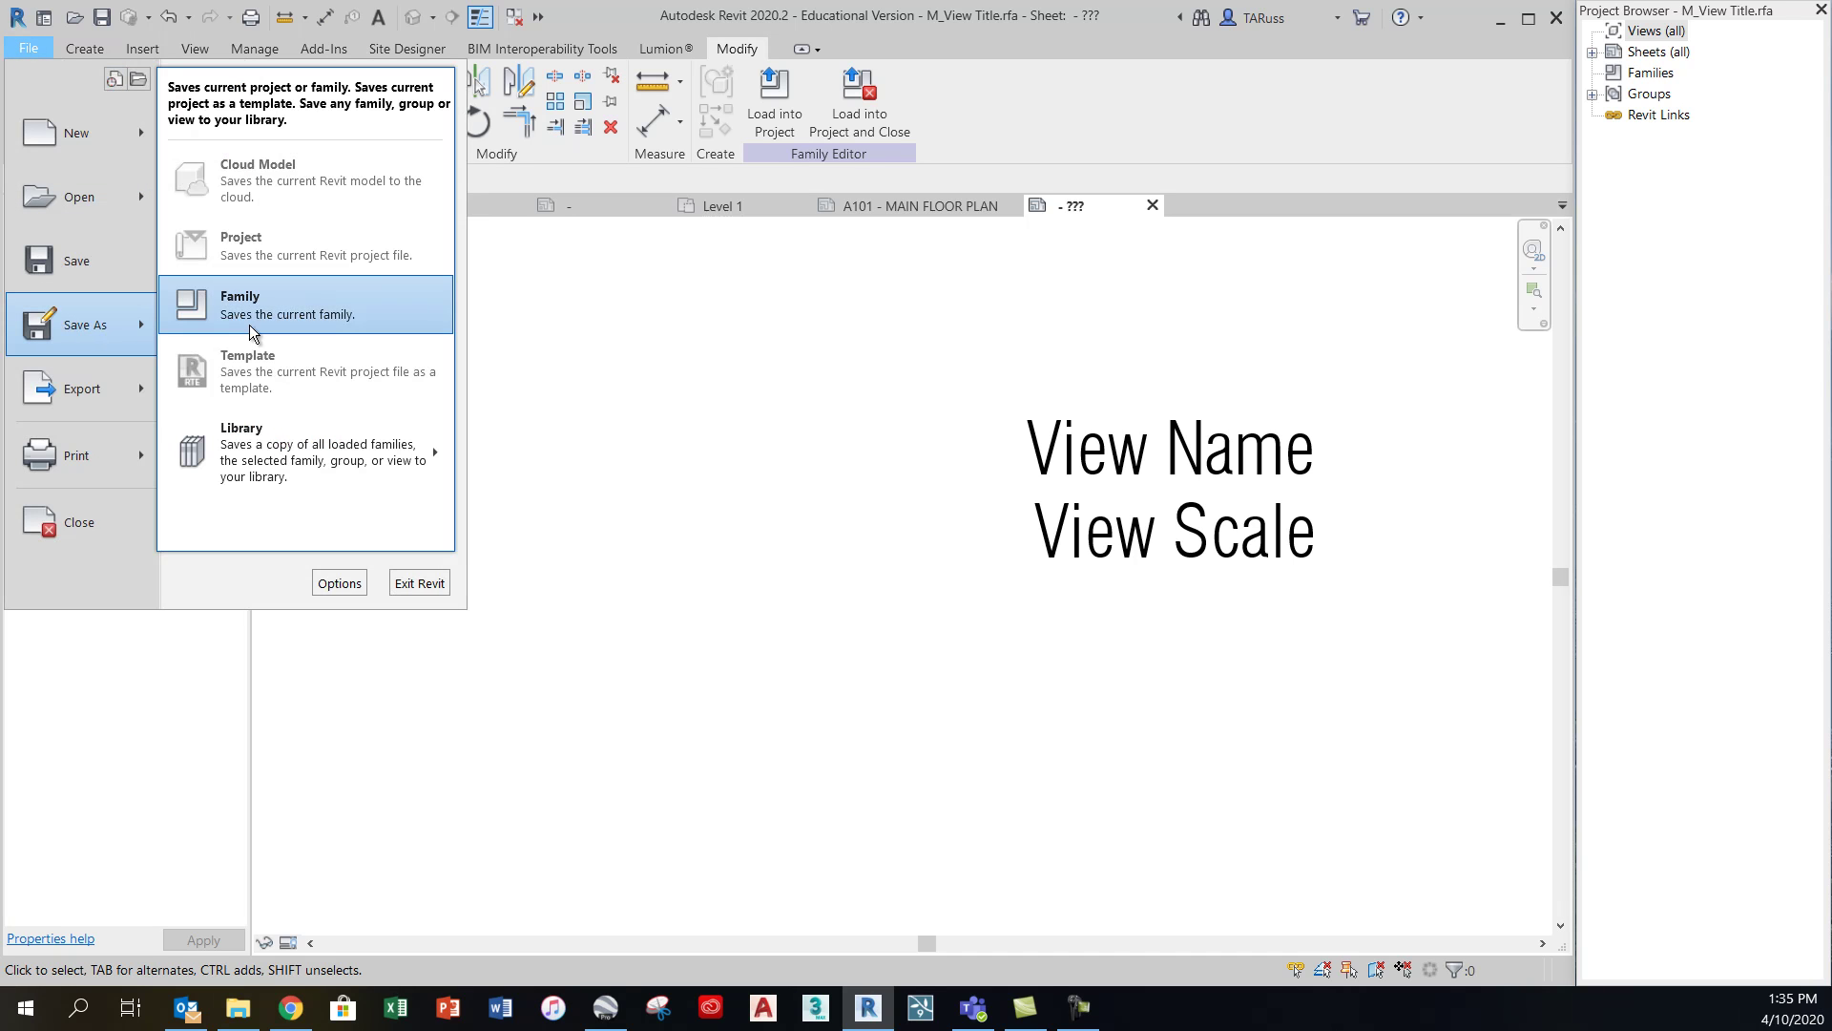
click(282, 315)
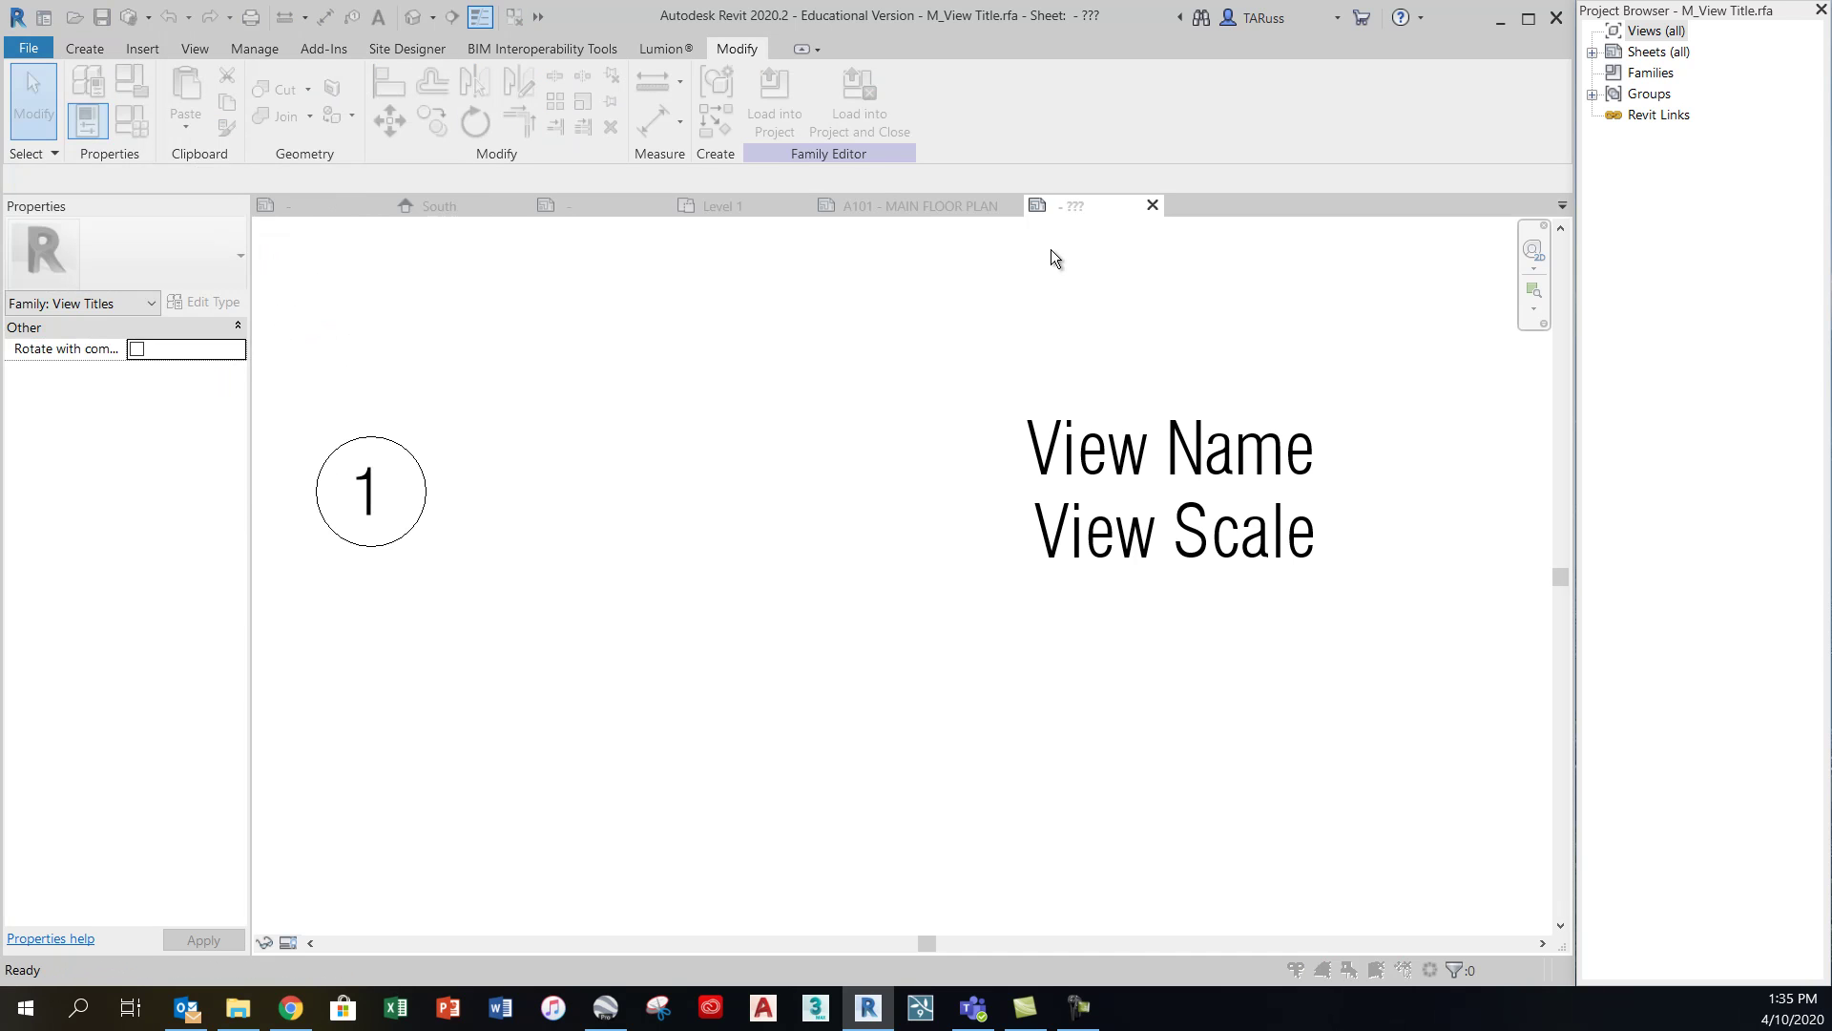
drag(1831, 296, 777, 153)
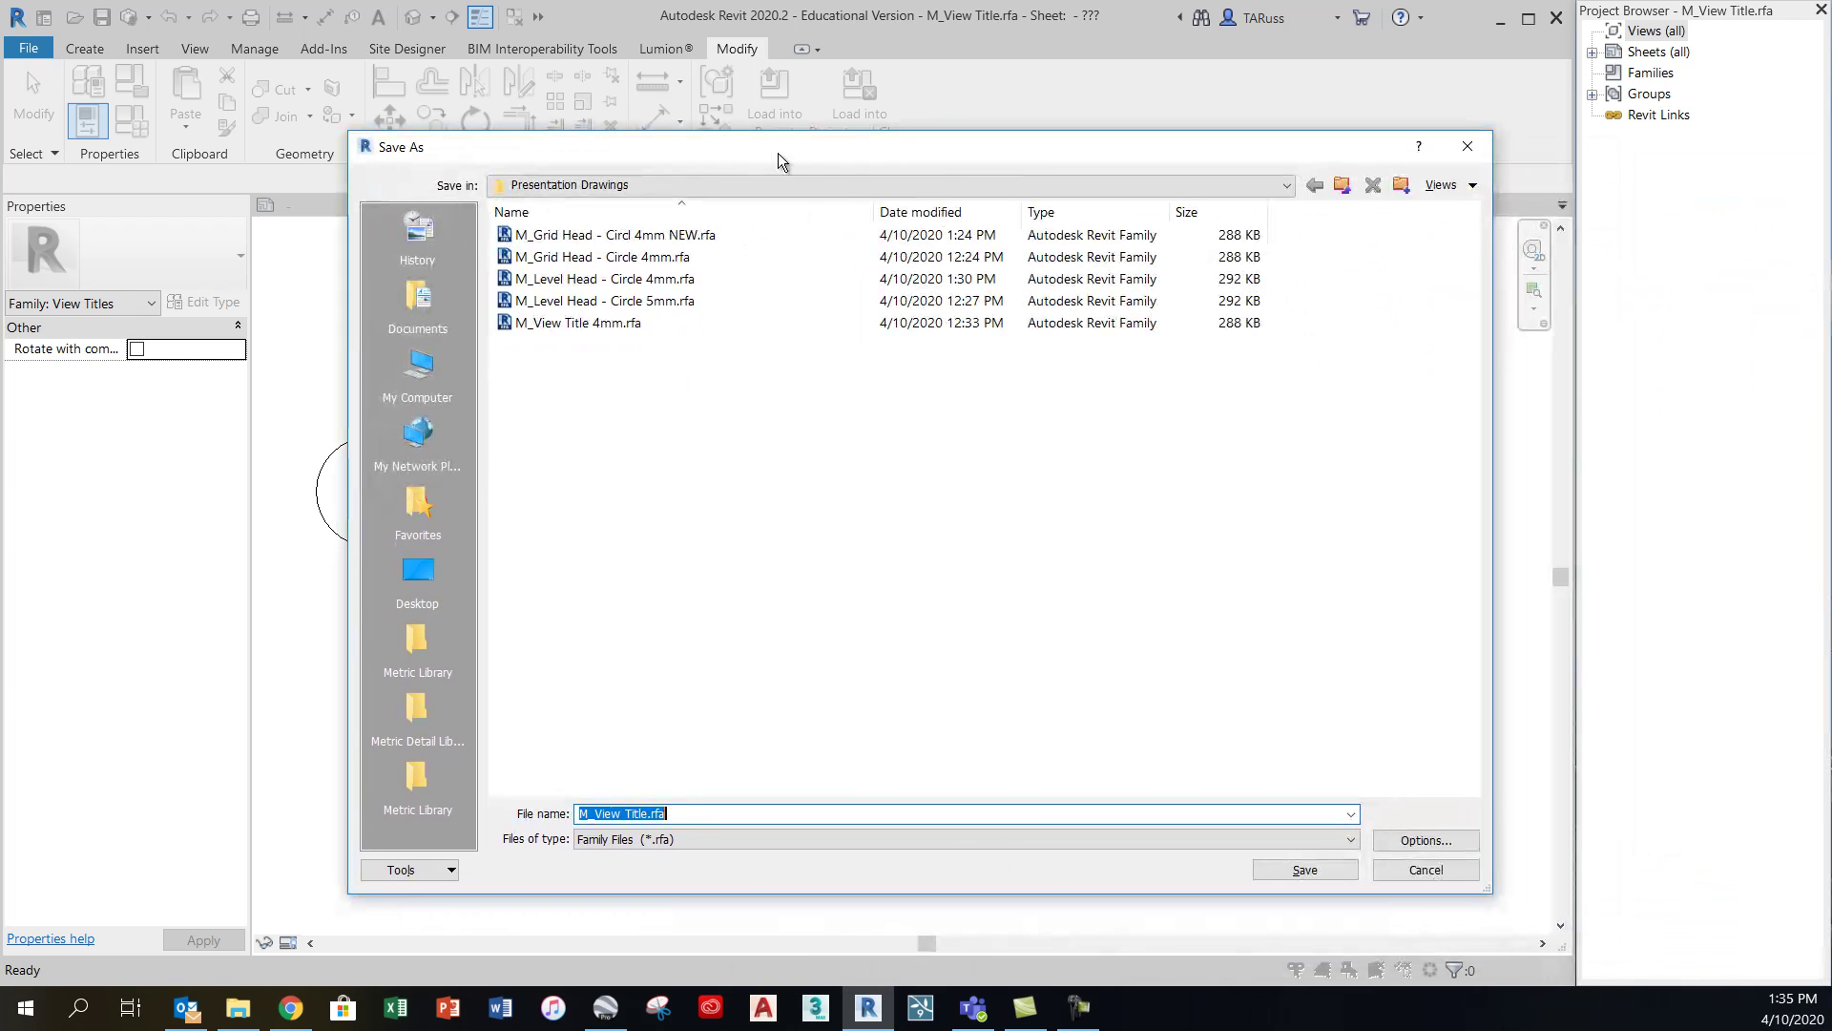
click(648, 814)
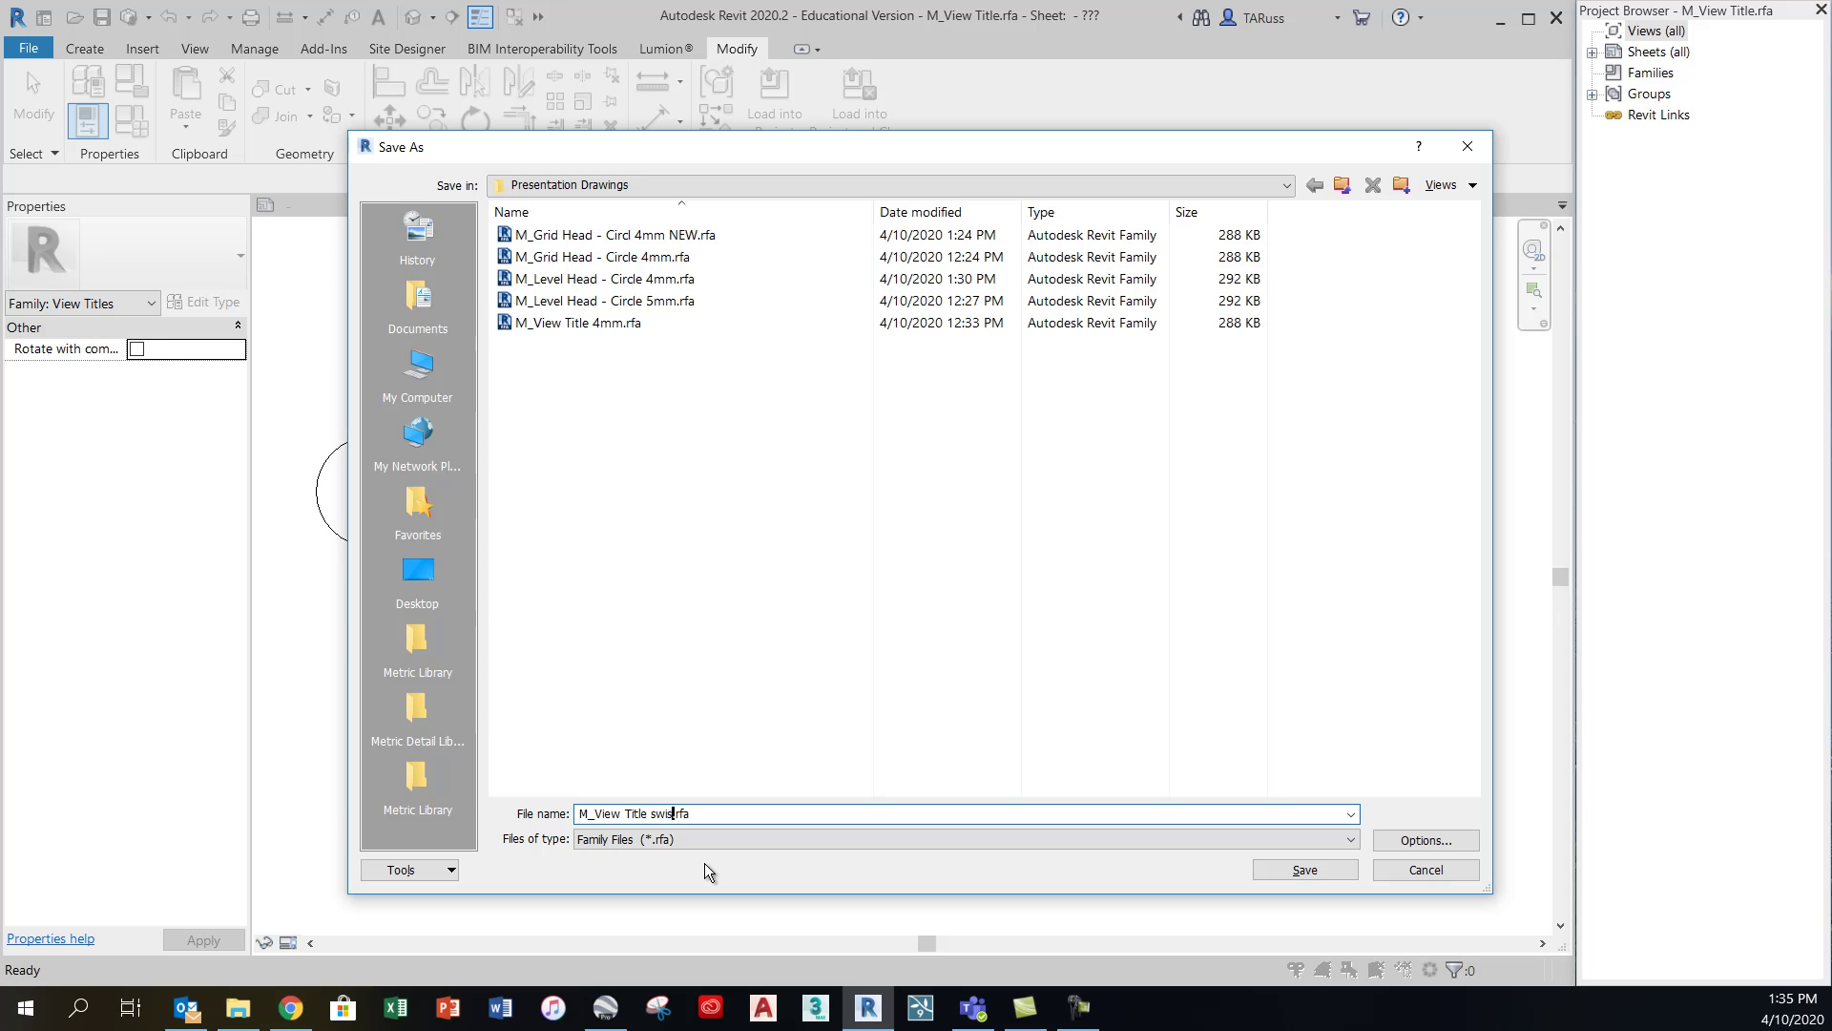
text(SWIS NEW)
key(Return)
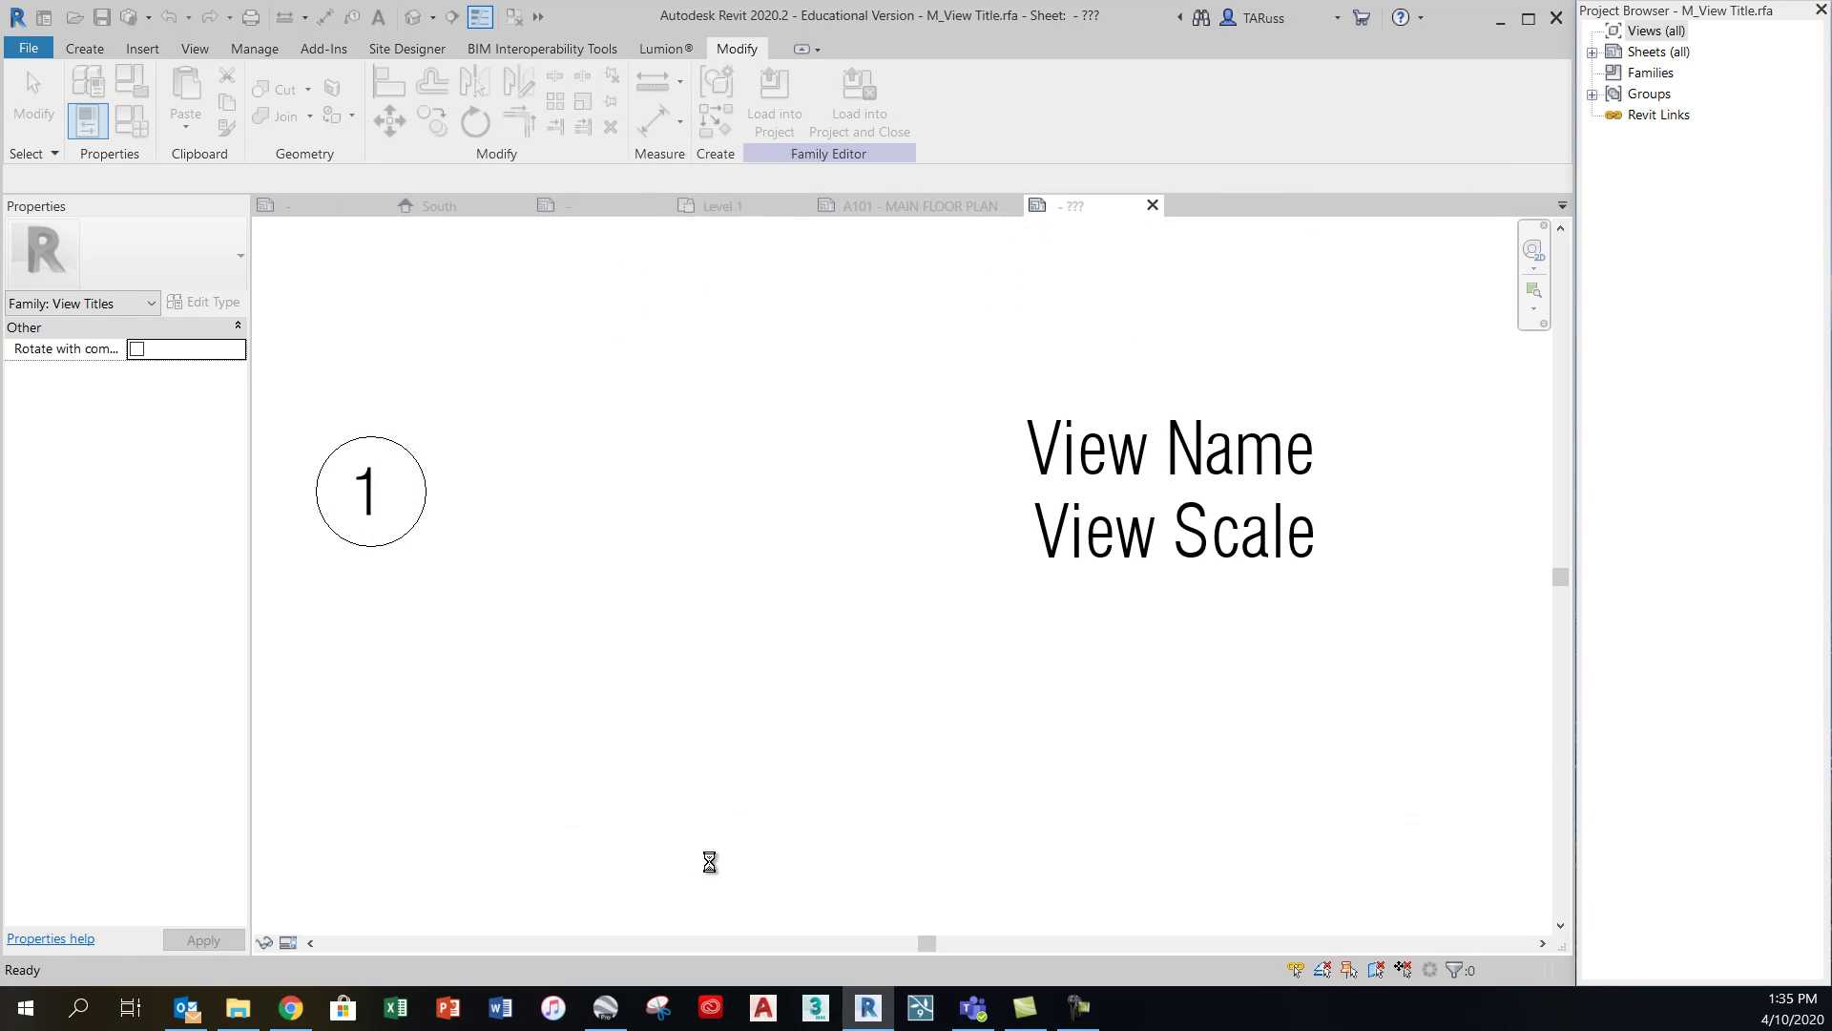
Load the family into BEFORE.rvt and show the Level 1 view title on sheet A101 - MAIN FLOOR PLAN
click(769, 111)
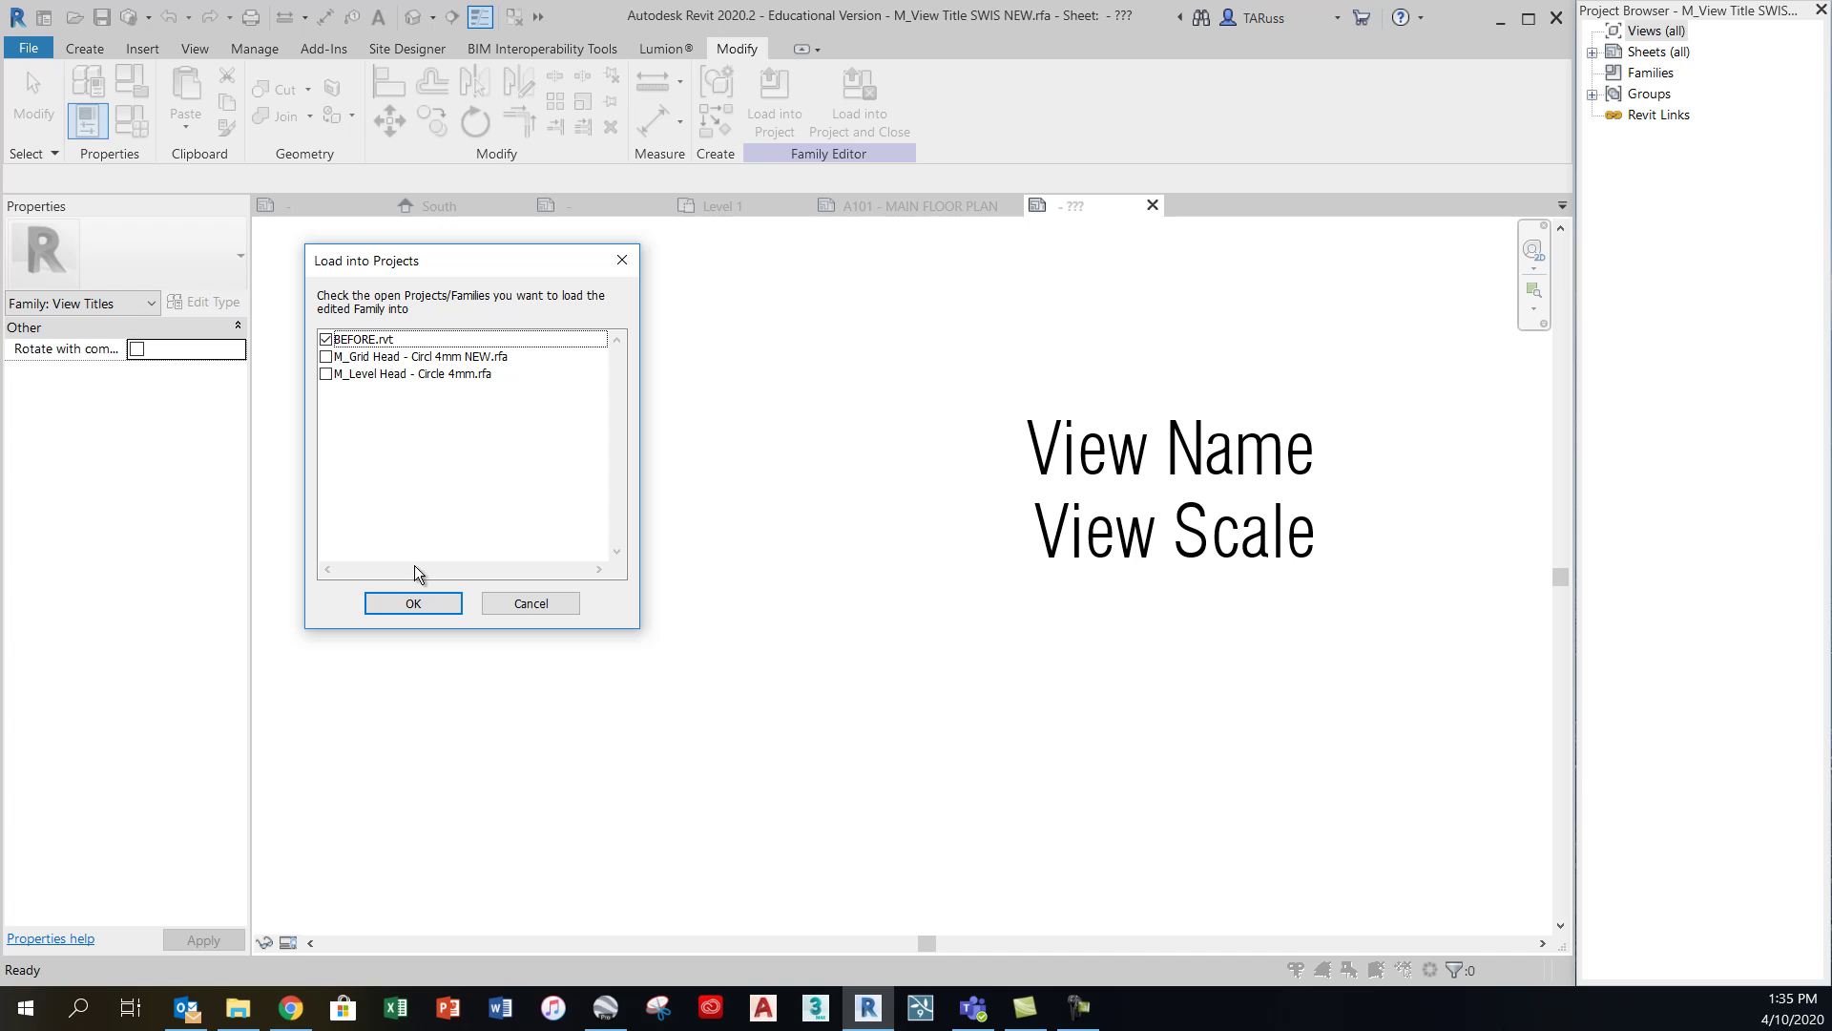
click(399, 604)
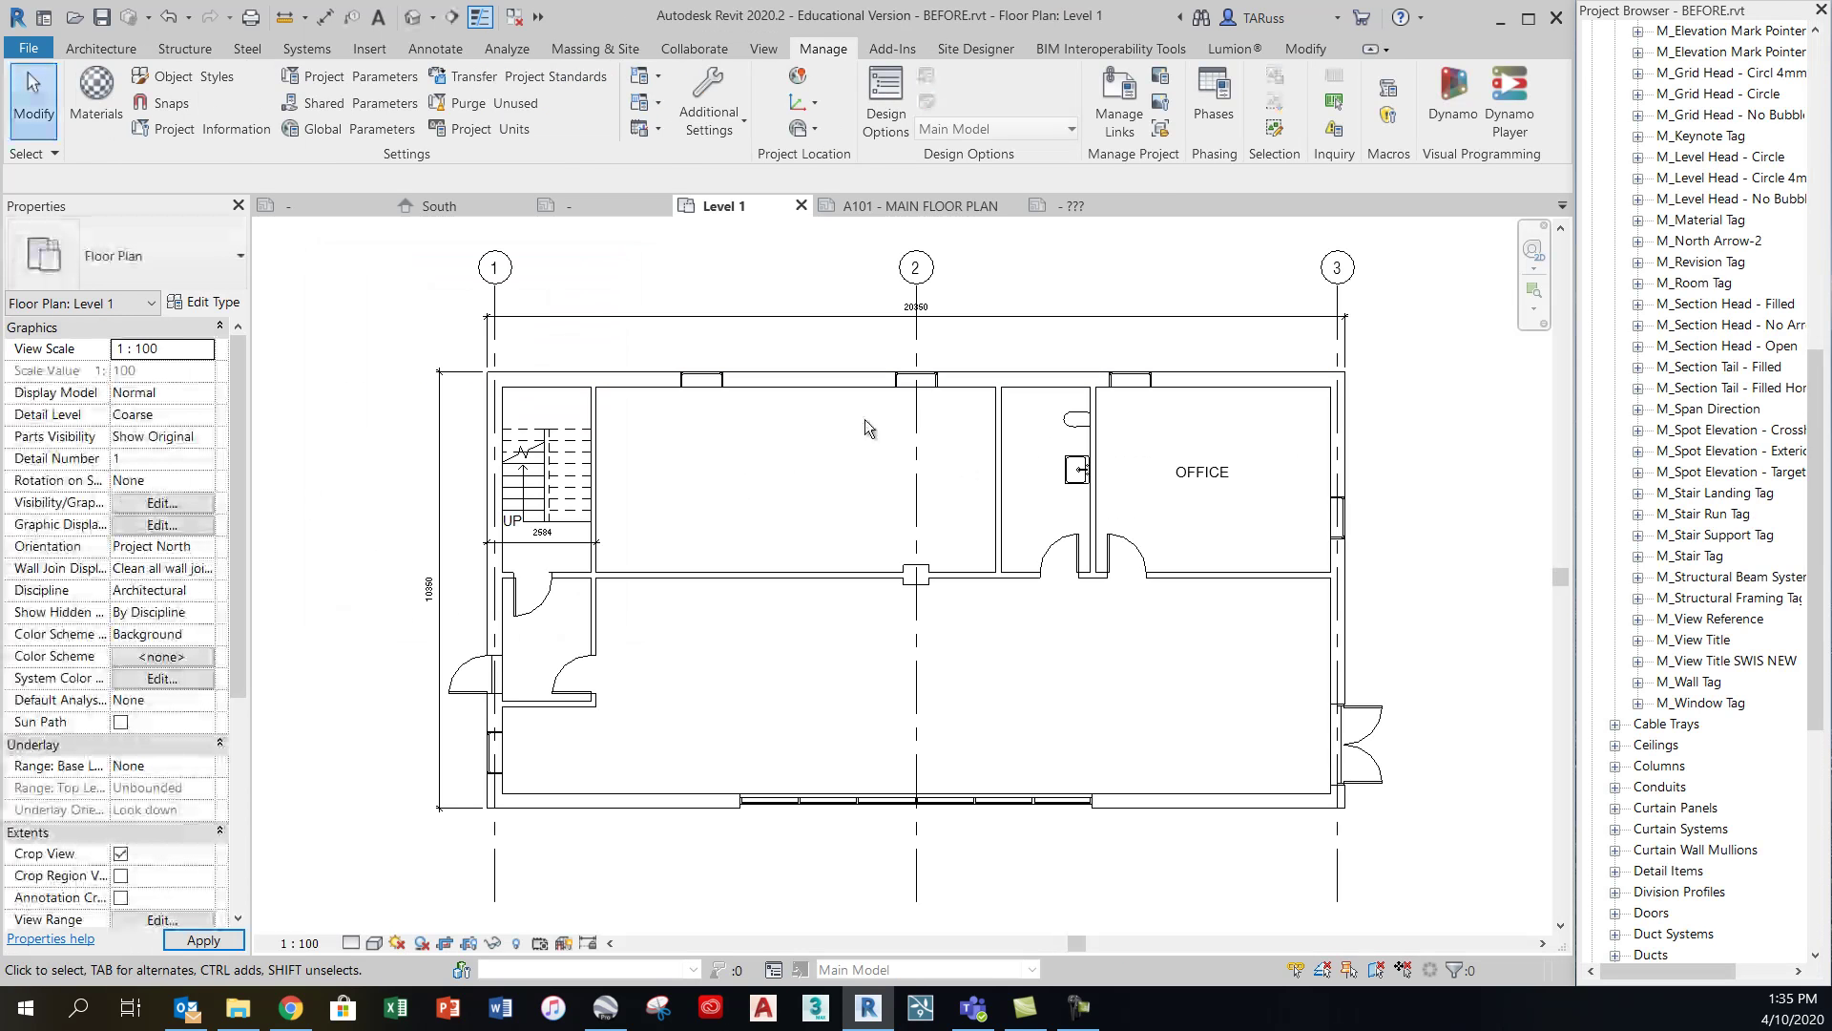
click(942, 207)
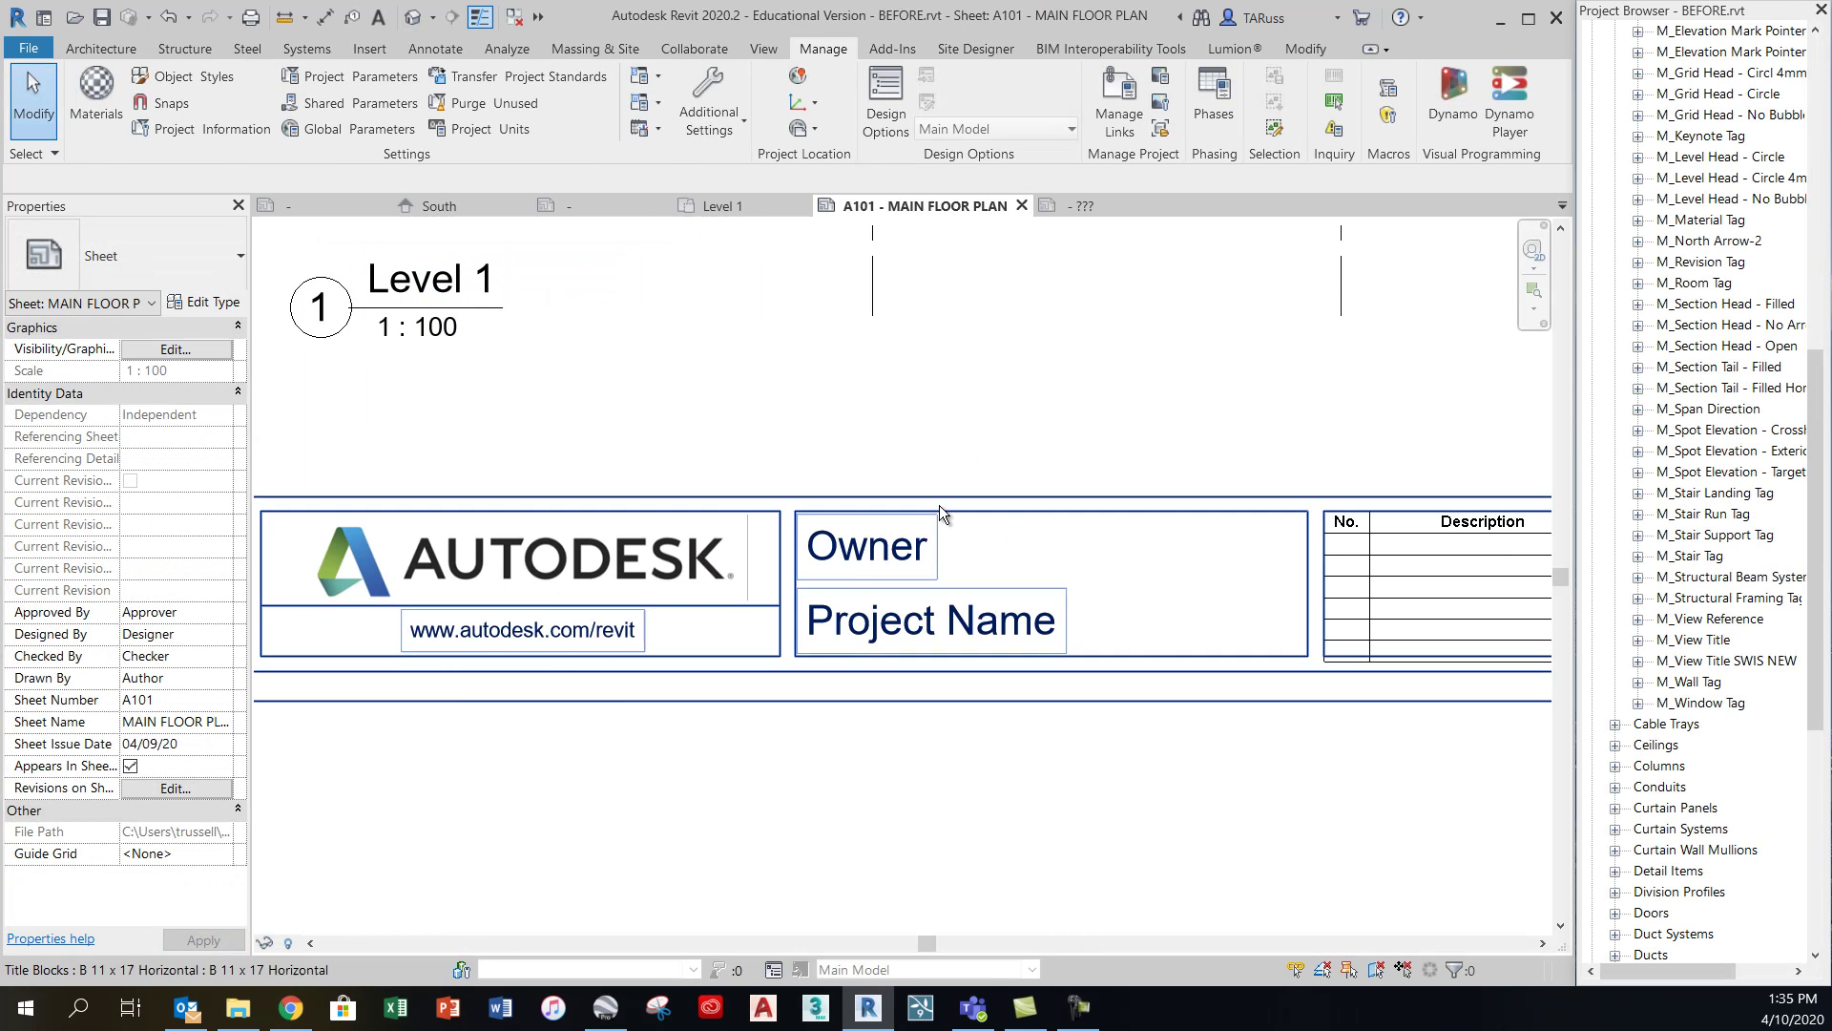
scroll(939, 513, down, 5)
scroll(753, 625, up, 3)
scroll(670, 633, up, 4)
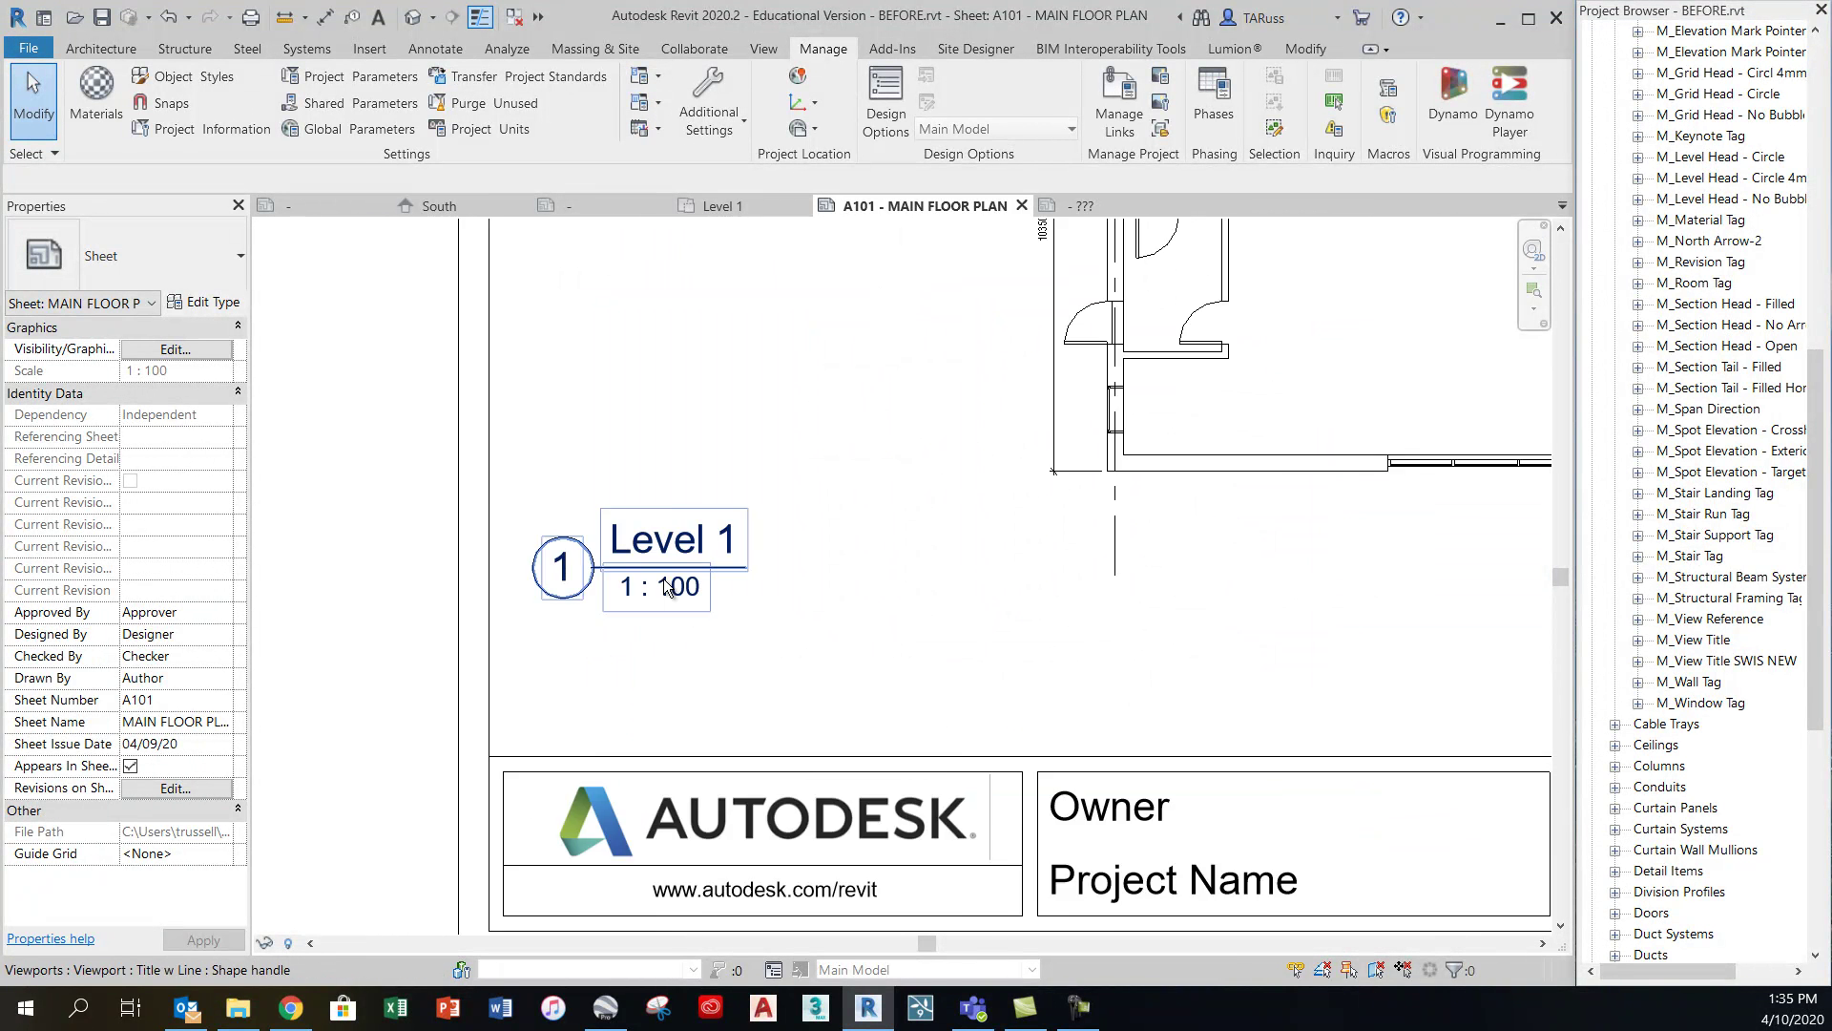
Set the Title parameter of the Level 1 viewport's Title w Line type to M_View Title SWIS NEW
click(698, 565)
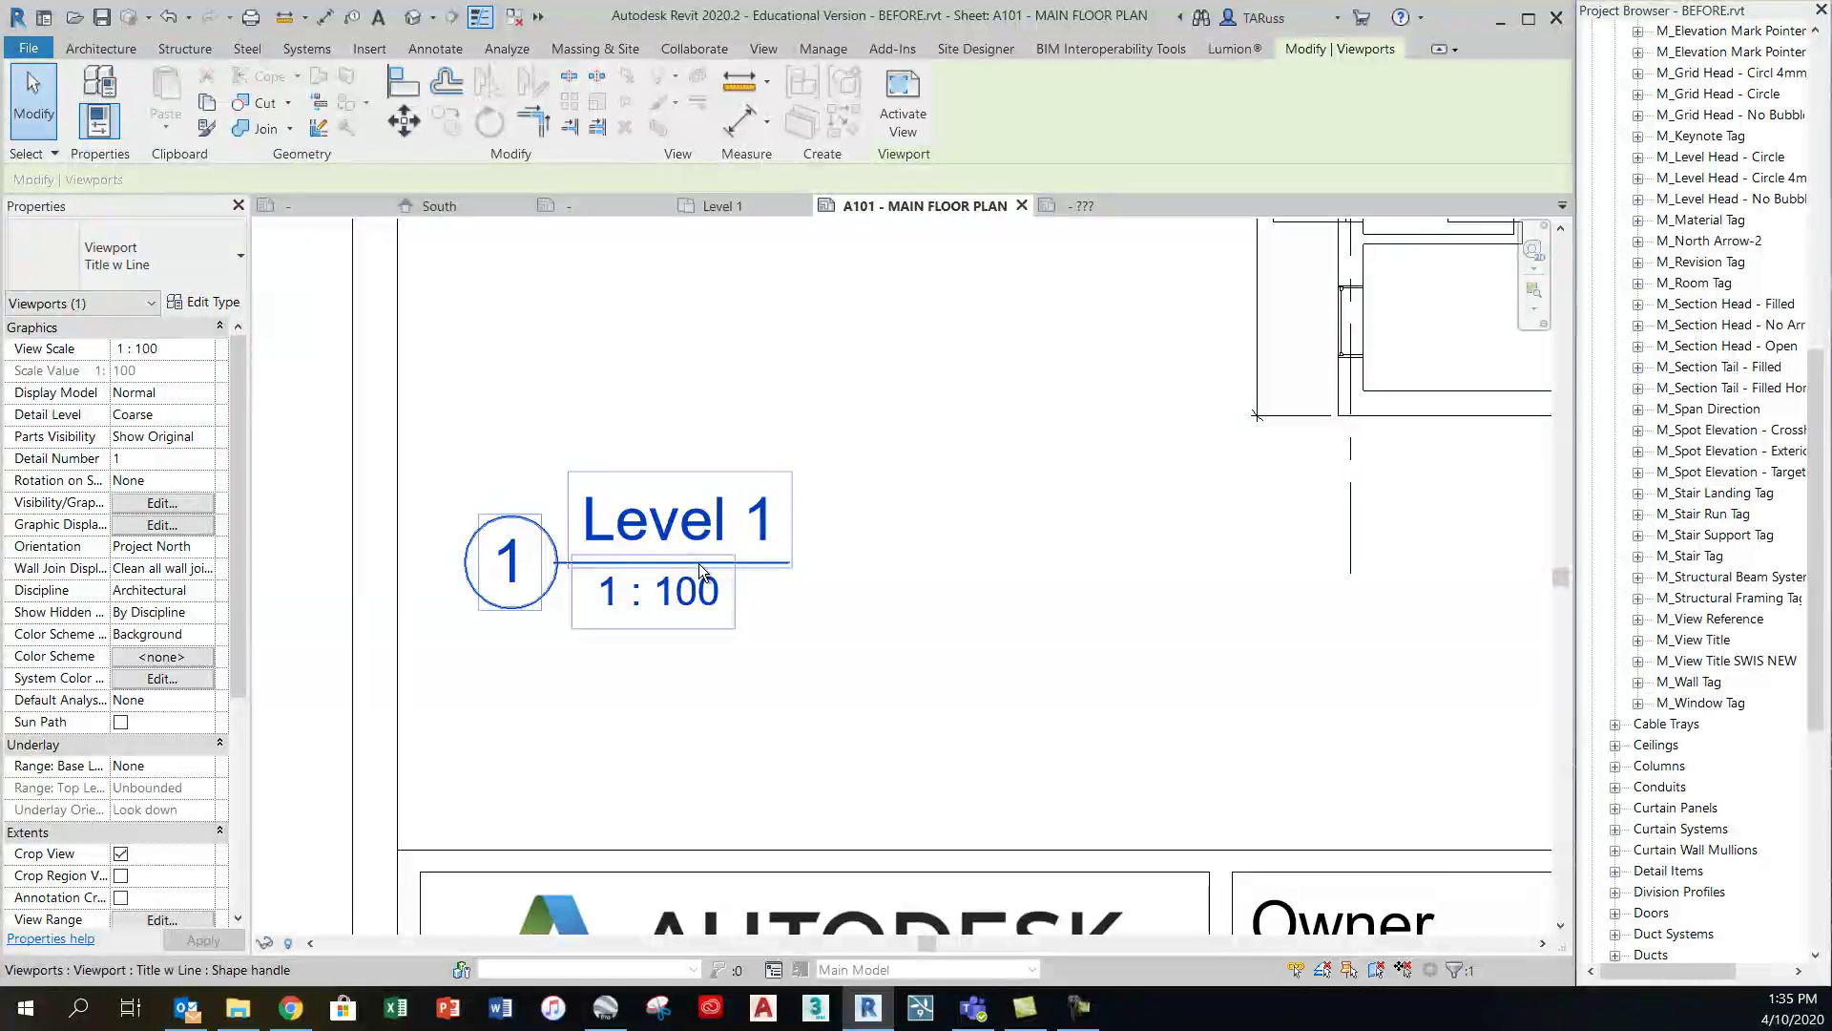
click(212, 304)
drag(1492, 148, 1389, 111)
key(ctrl)
key(ctrl)
key(ctrl)
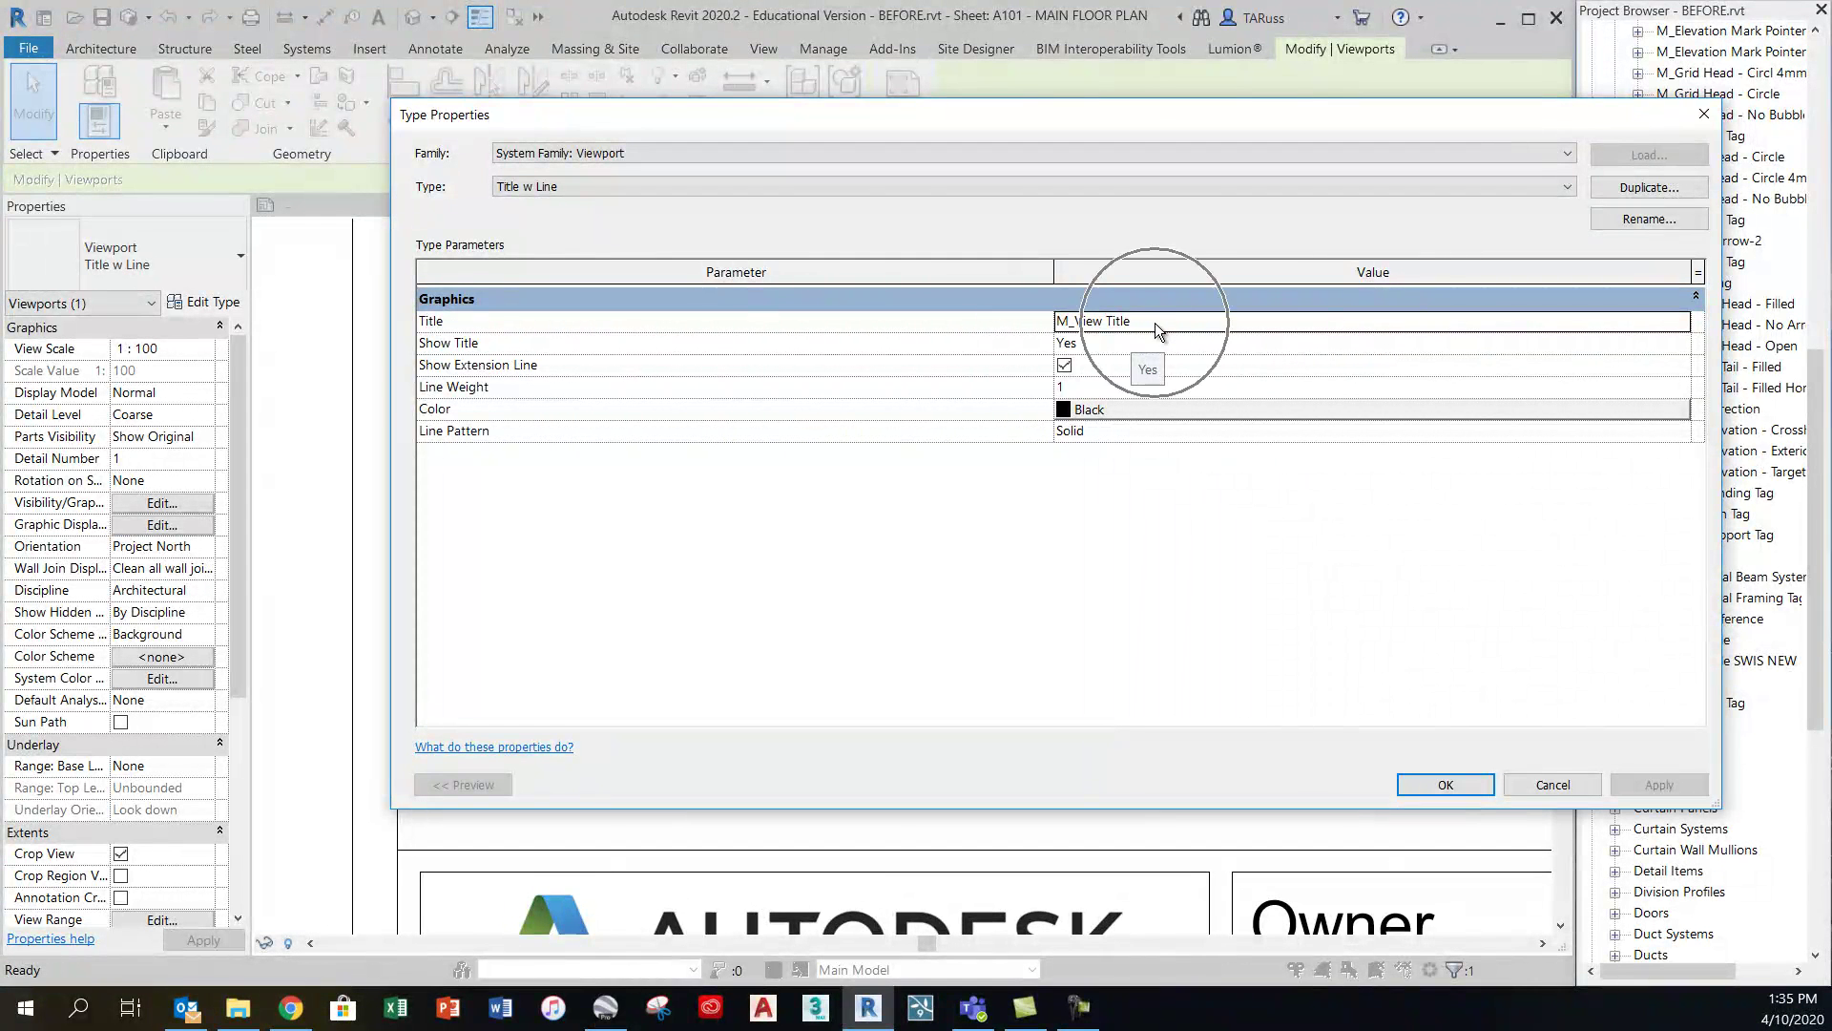
key(ctrl)
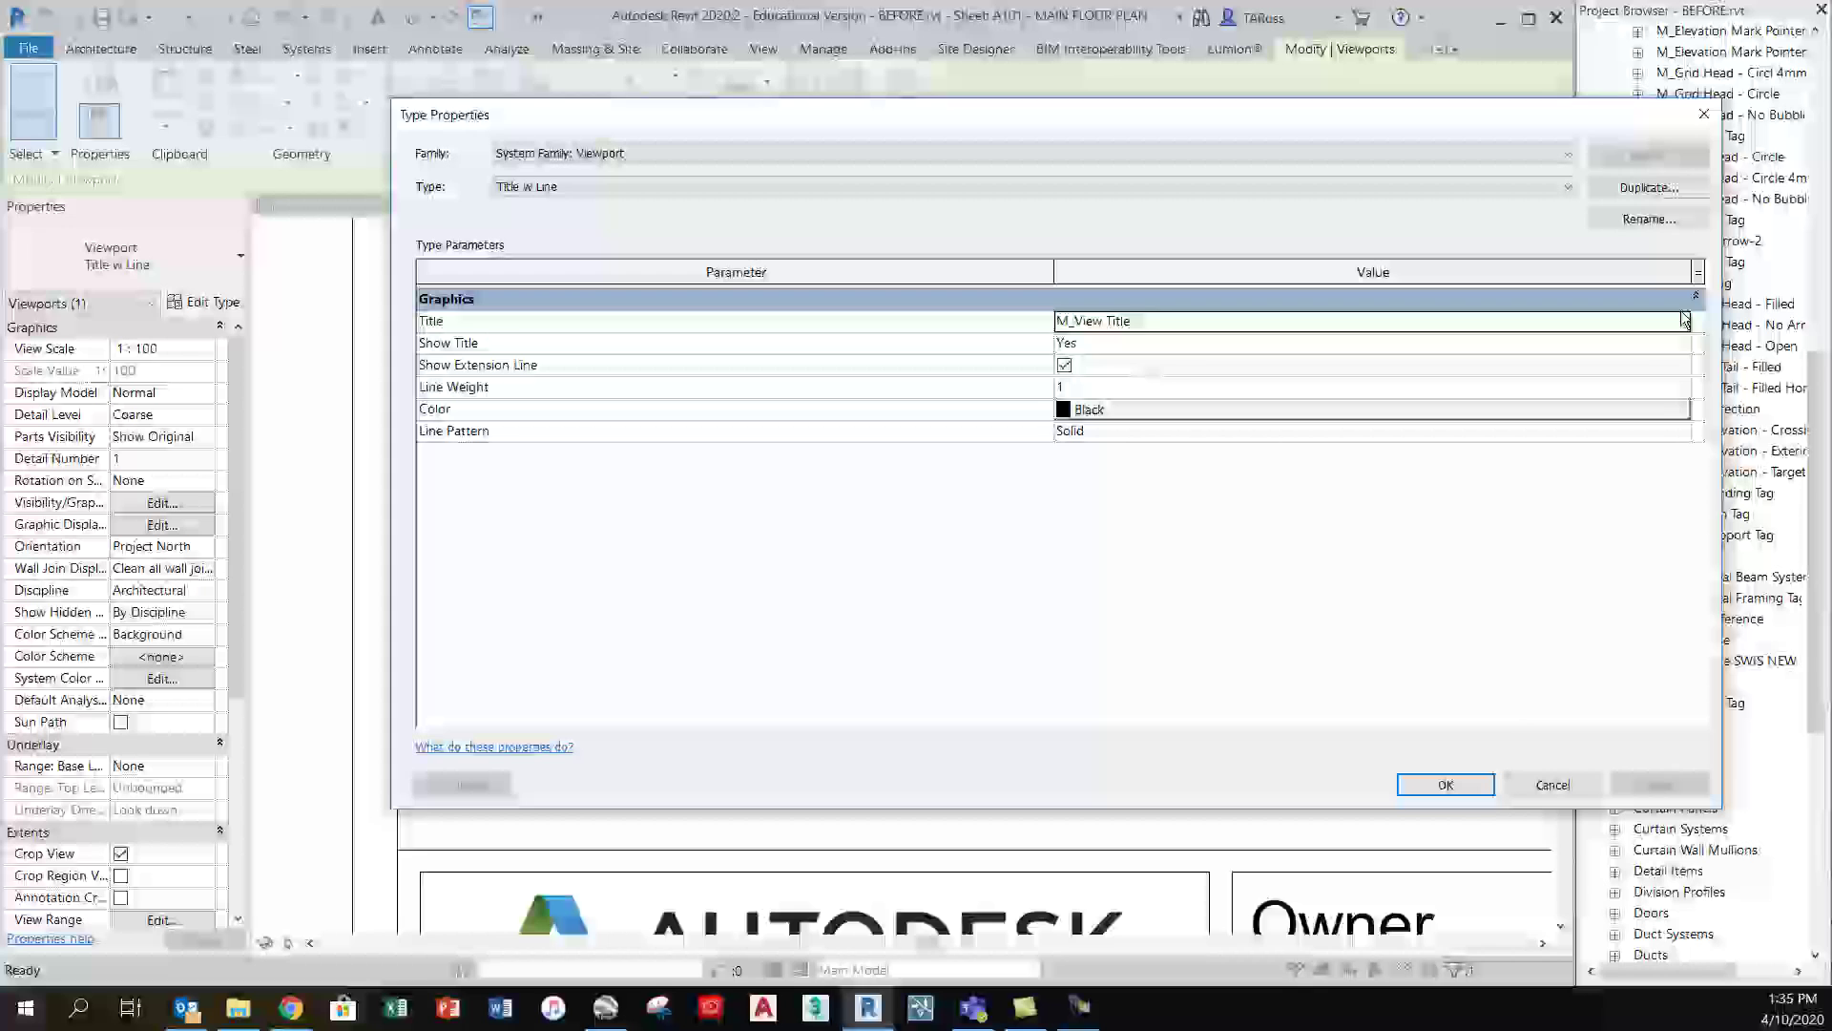
click(1681, 321)
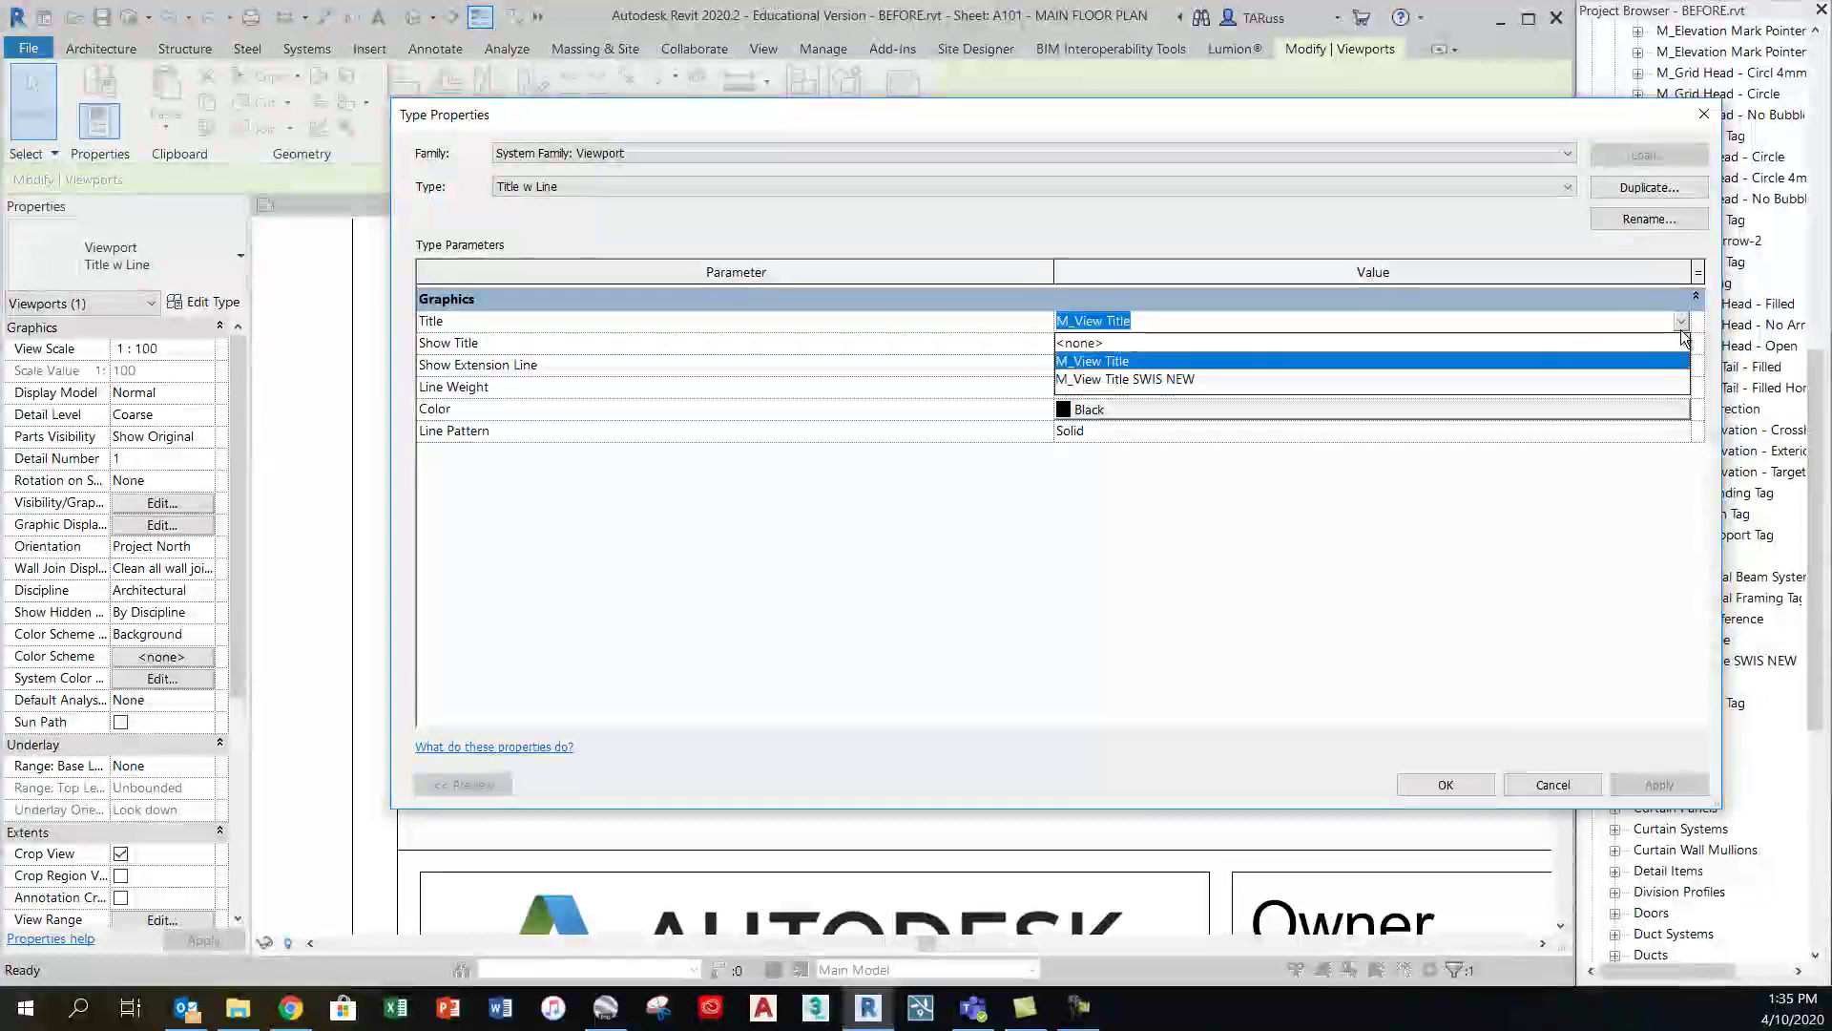
click(1132, 381)
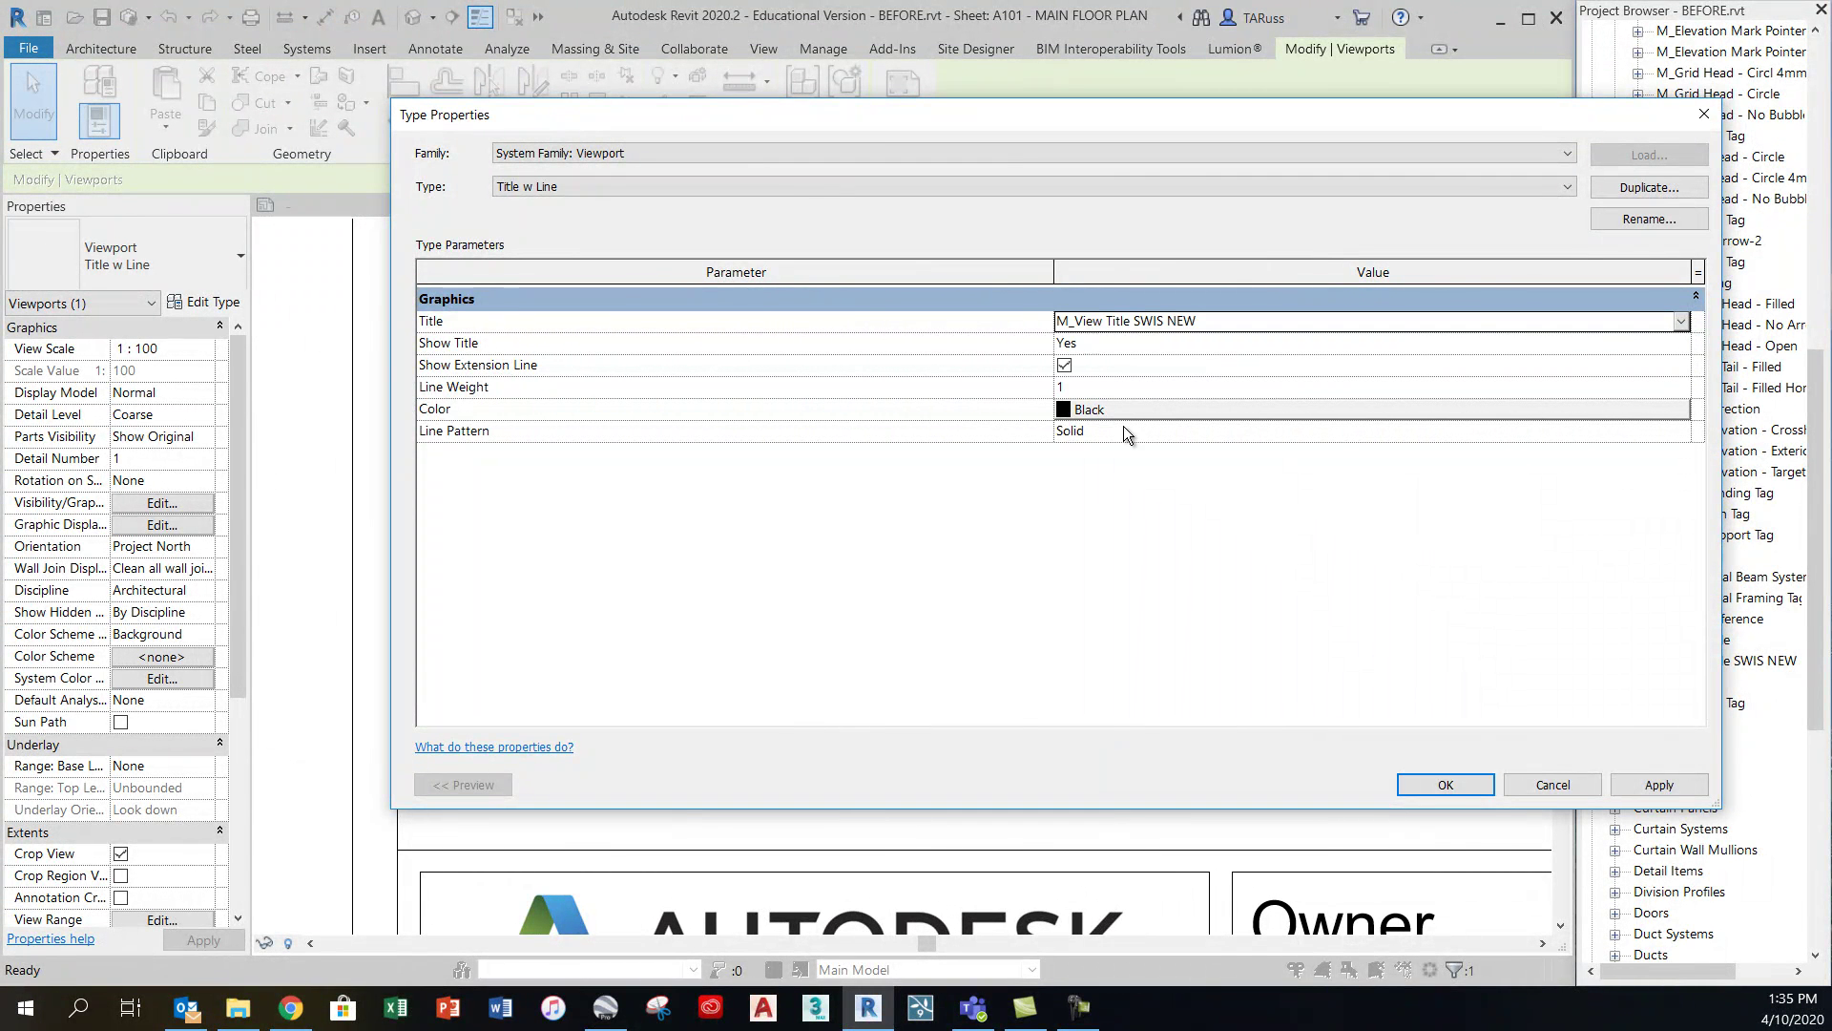
click(1444, 784)
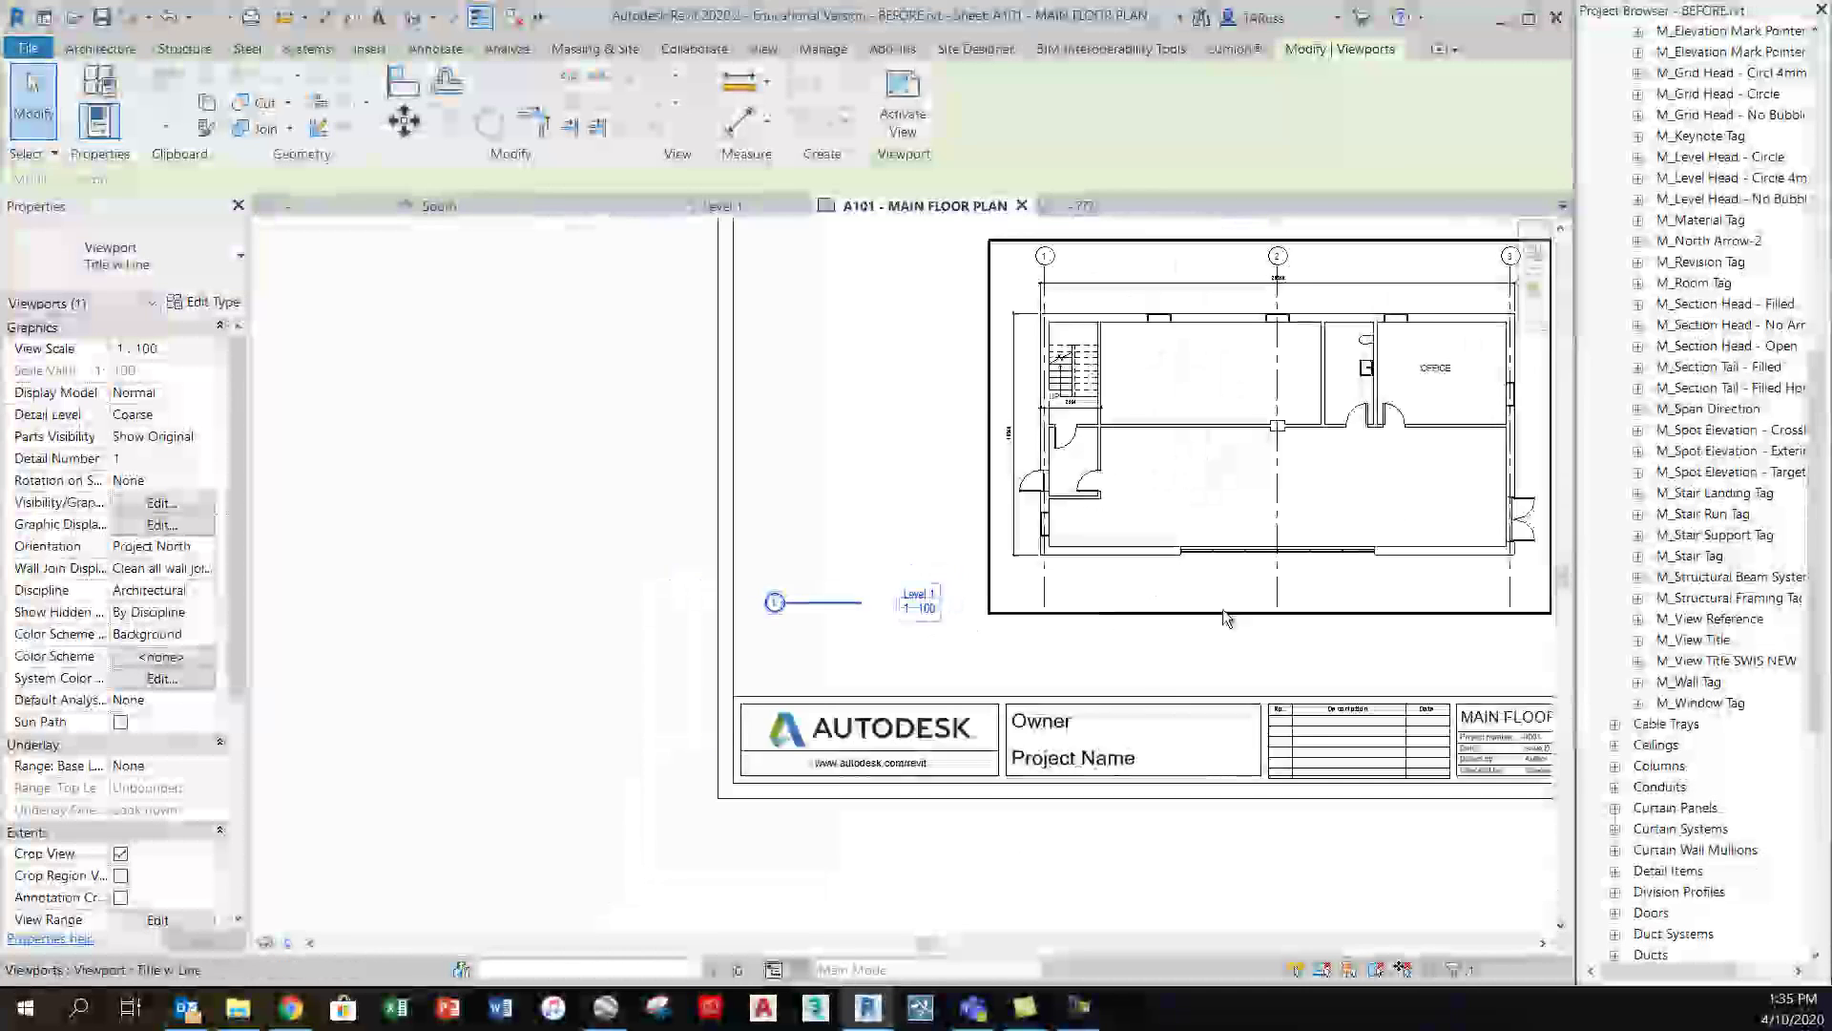
Extend the Level 1 view title's line beneath the plan to just past the viewport's far edge
scroll(1094, 634, down, 4)
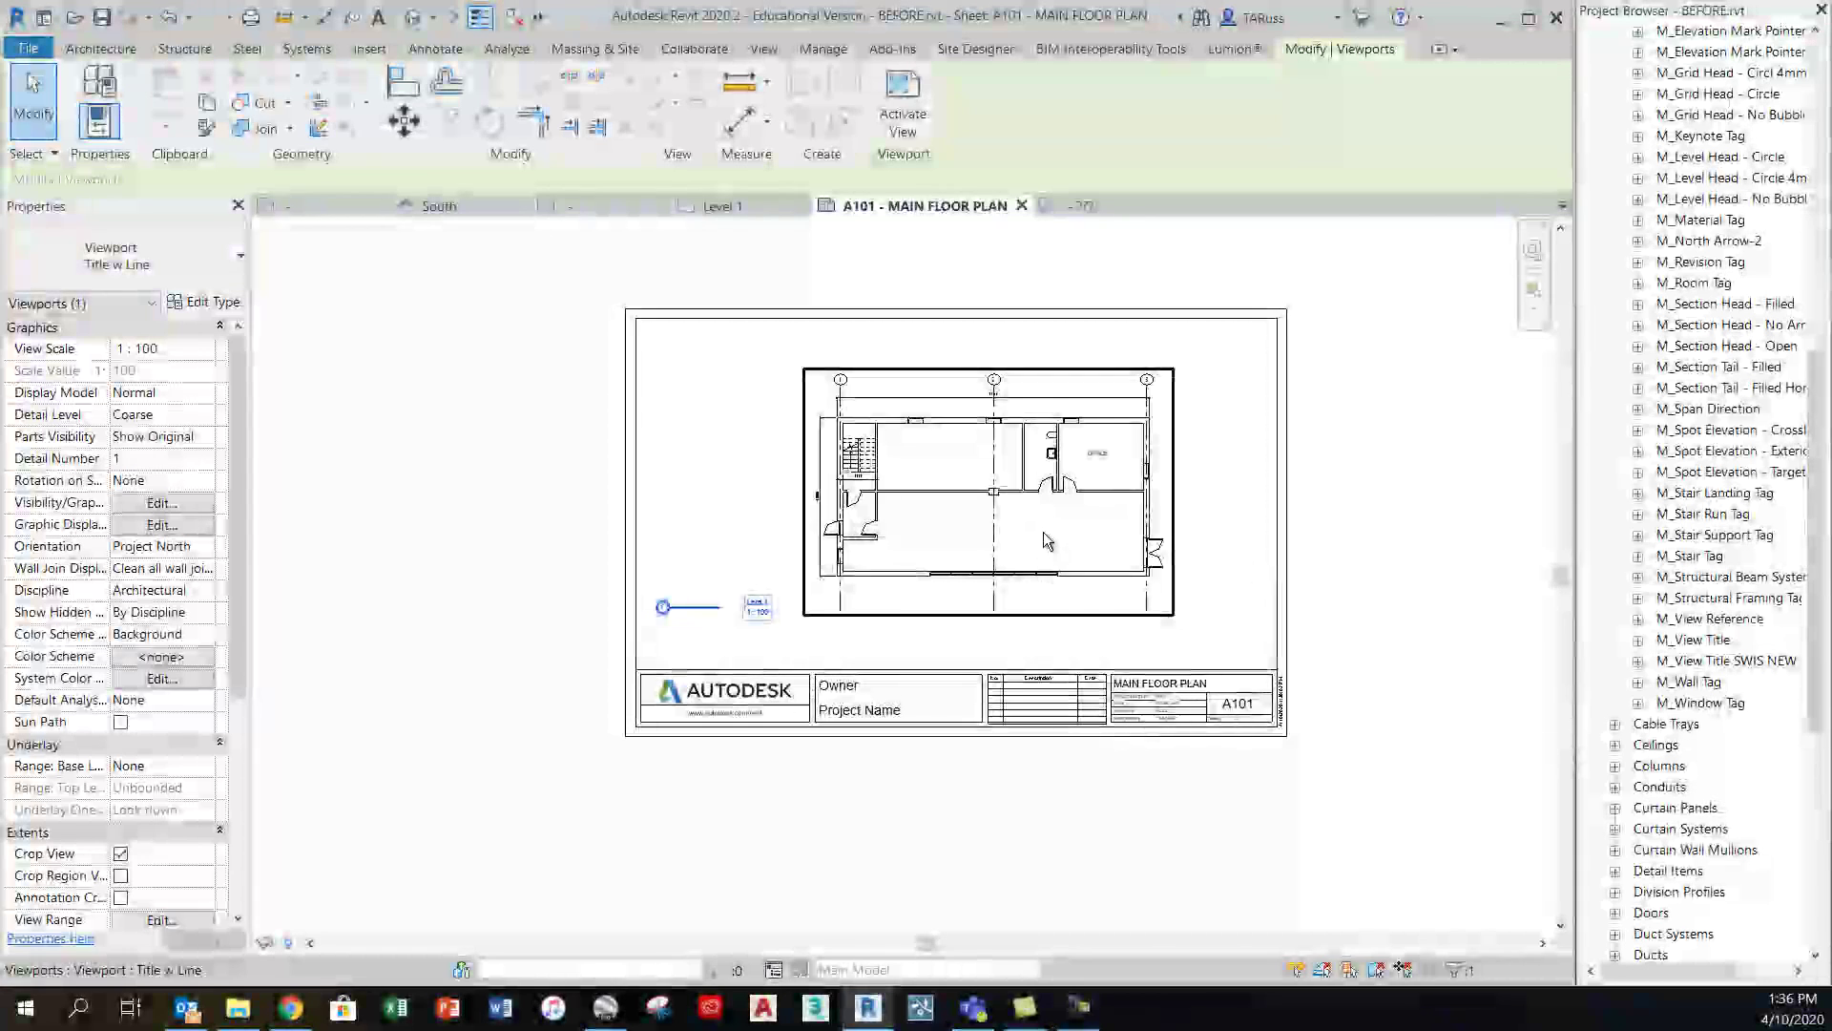
scroll(1043, 532, up, 2)
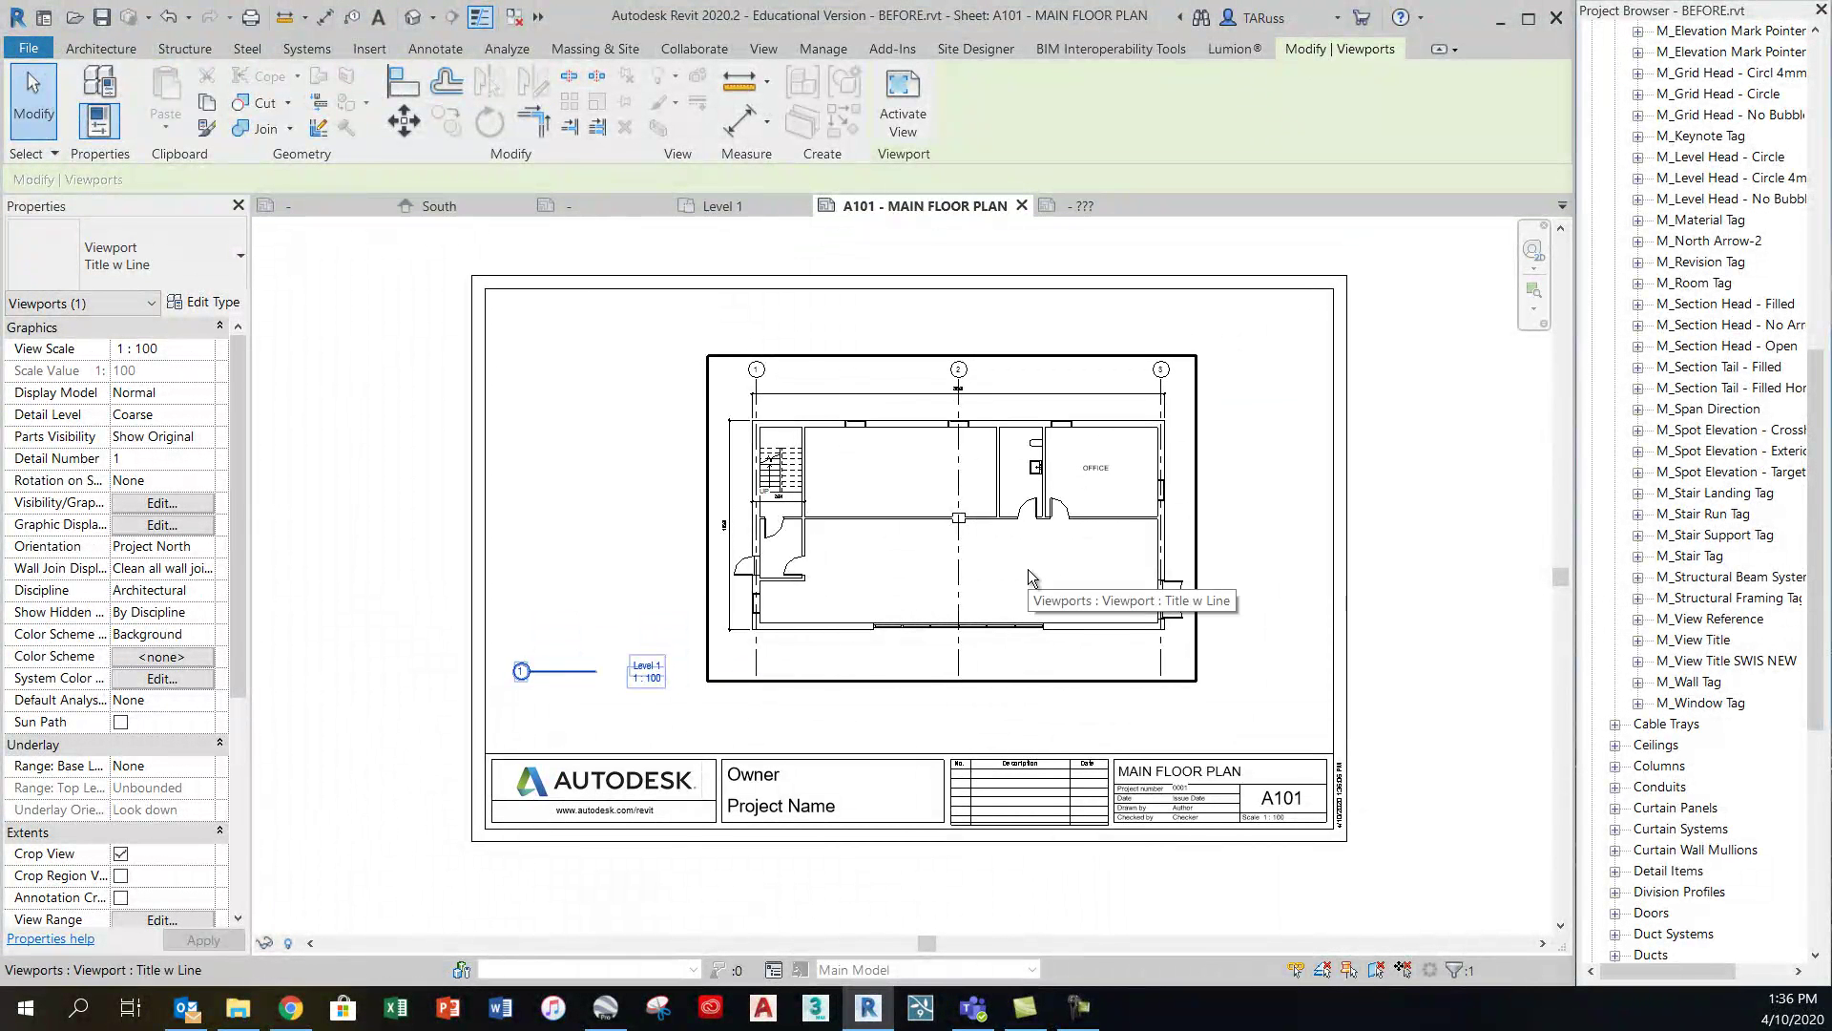
click(620, 672)
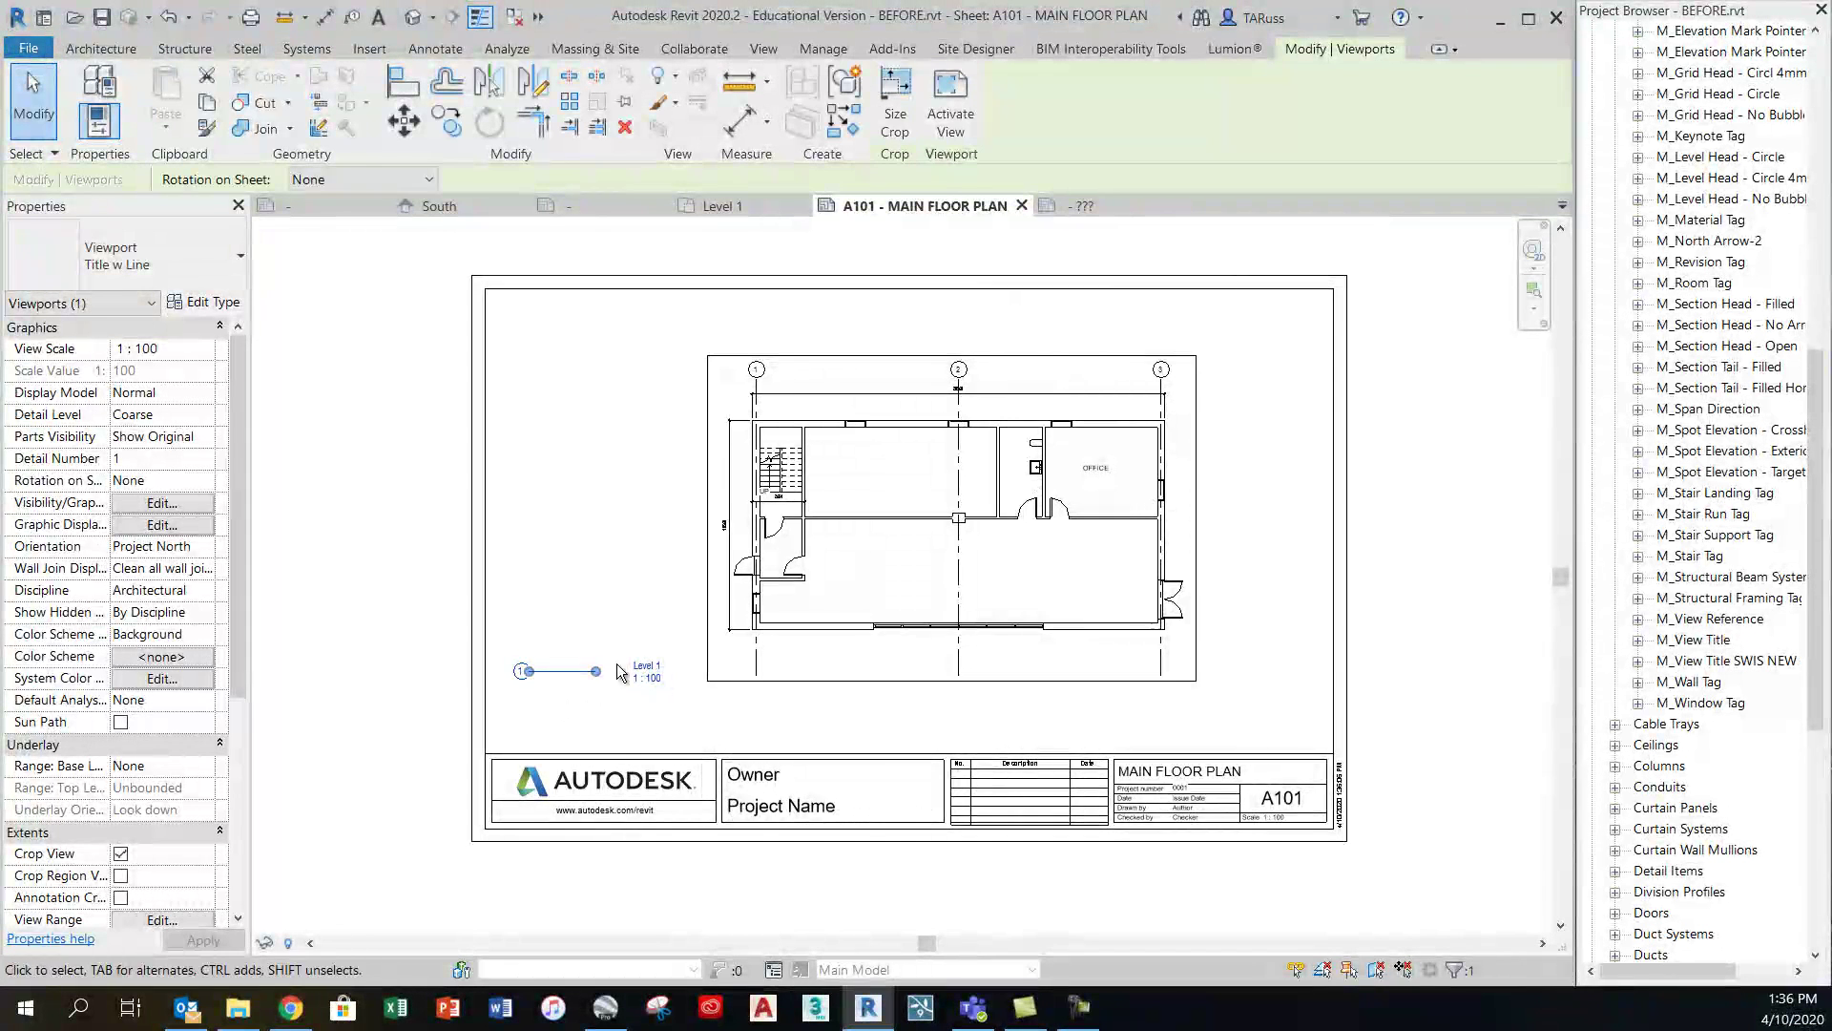
drag(596, 671, 1270, 671)
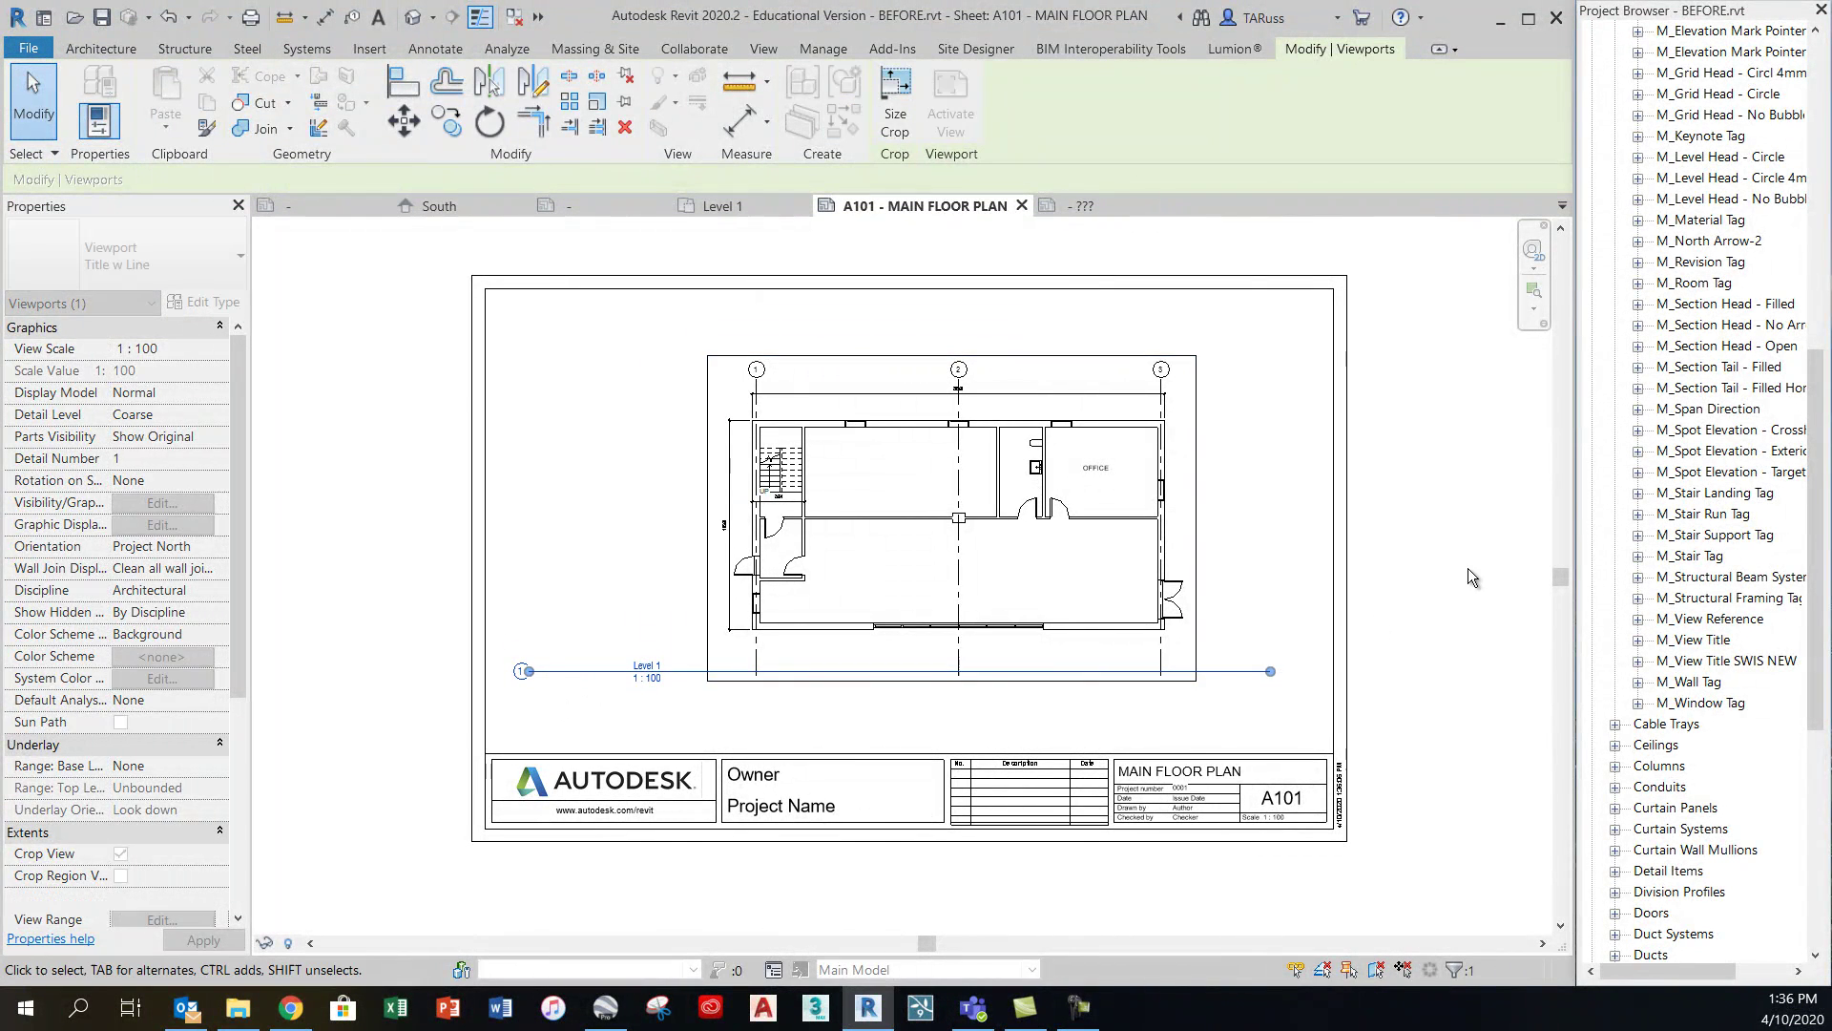
click(1467, 568)
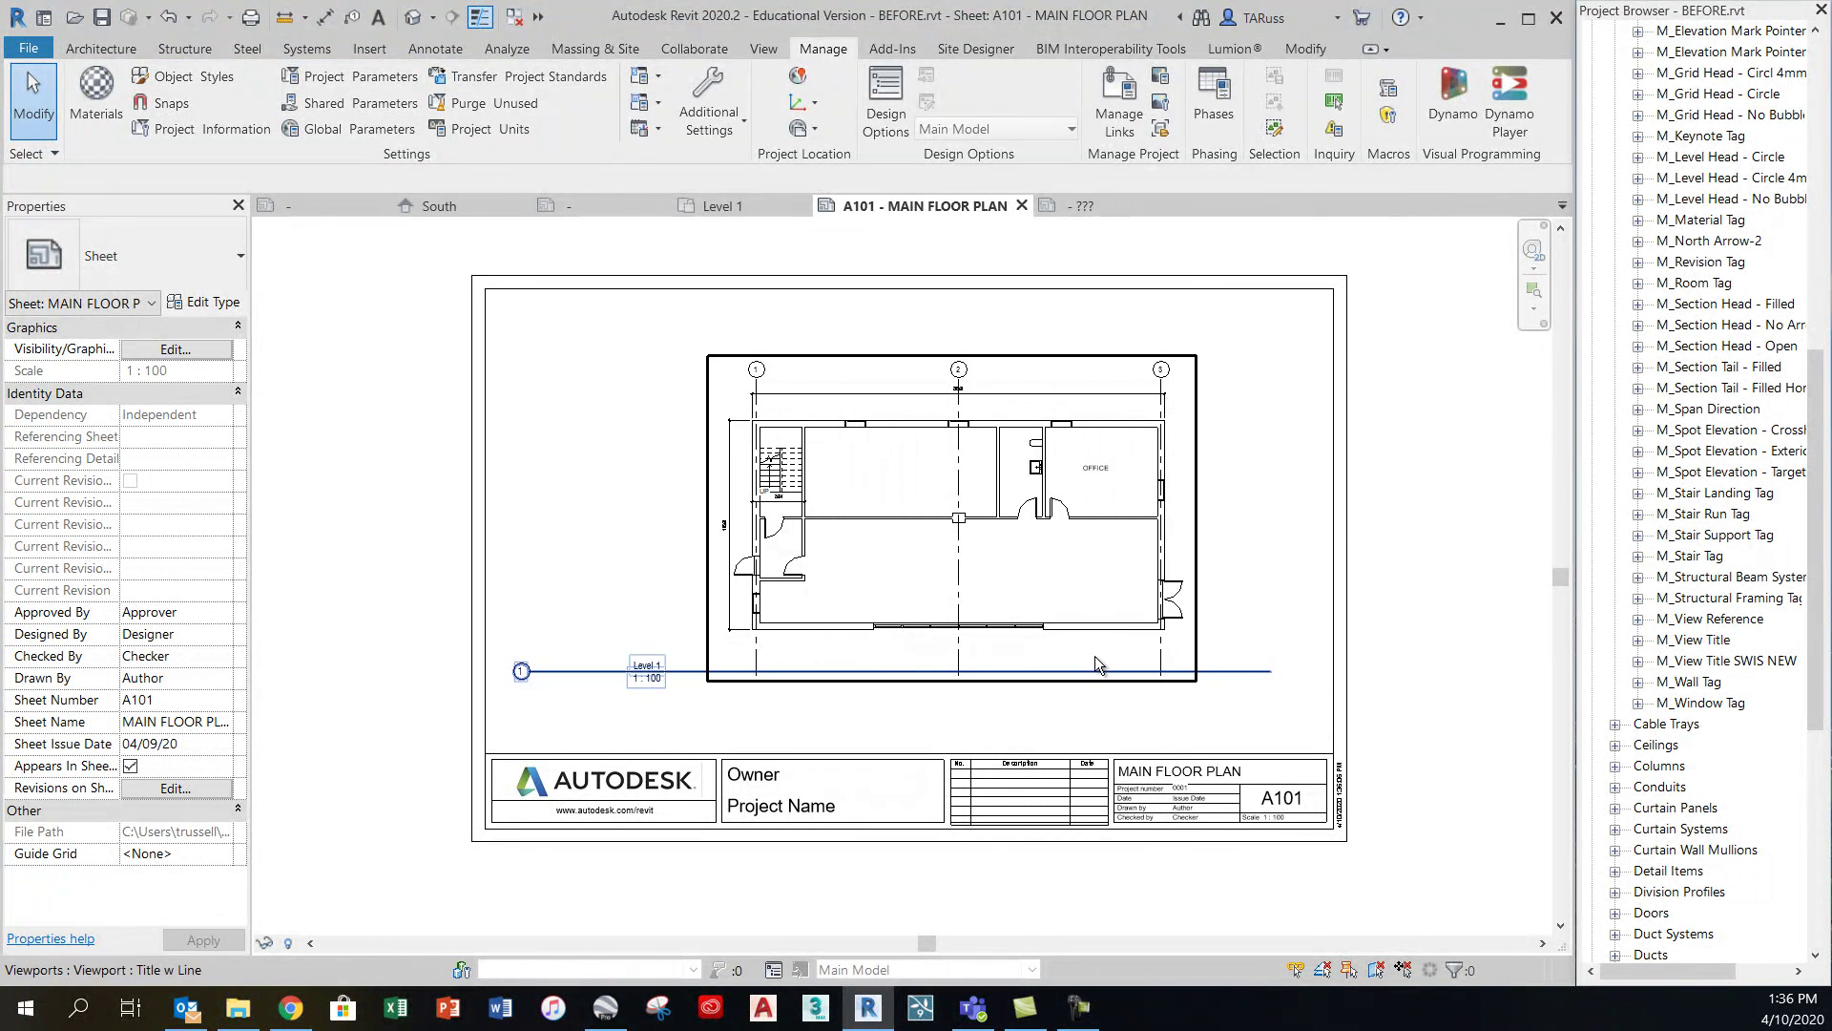
Shorten the Level 1 view title's line to end just past its label, at the viewport's near edge
click(989, 496)
drag(1272, 680, 711, 711)
scroll(537, 702, up, 5)
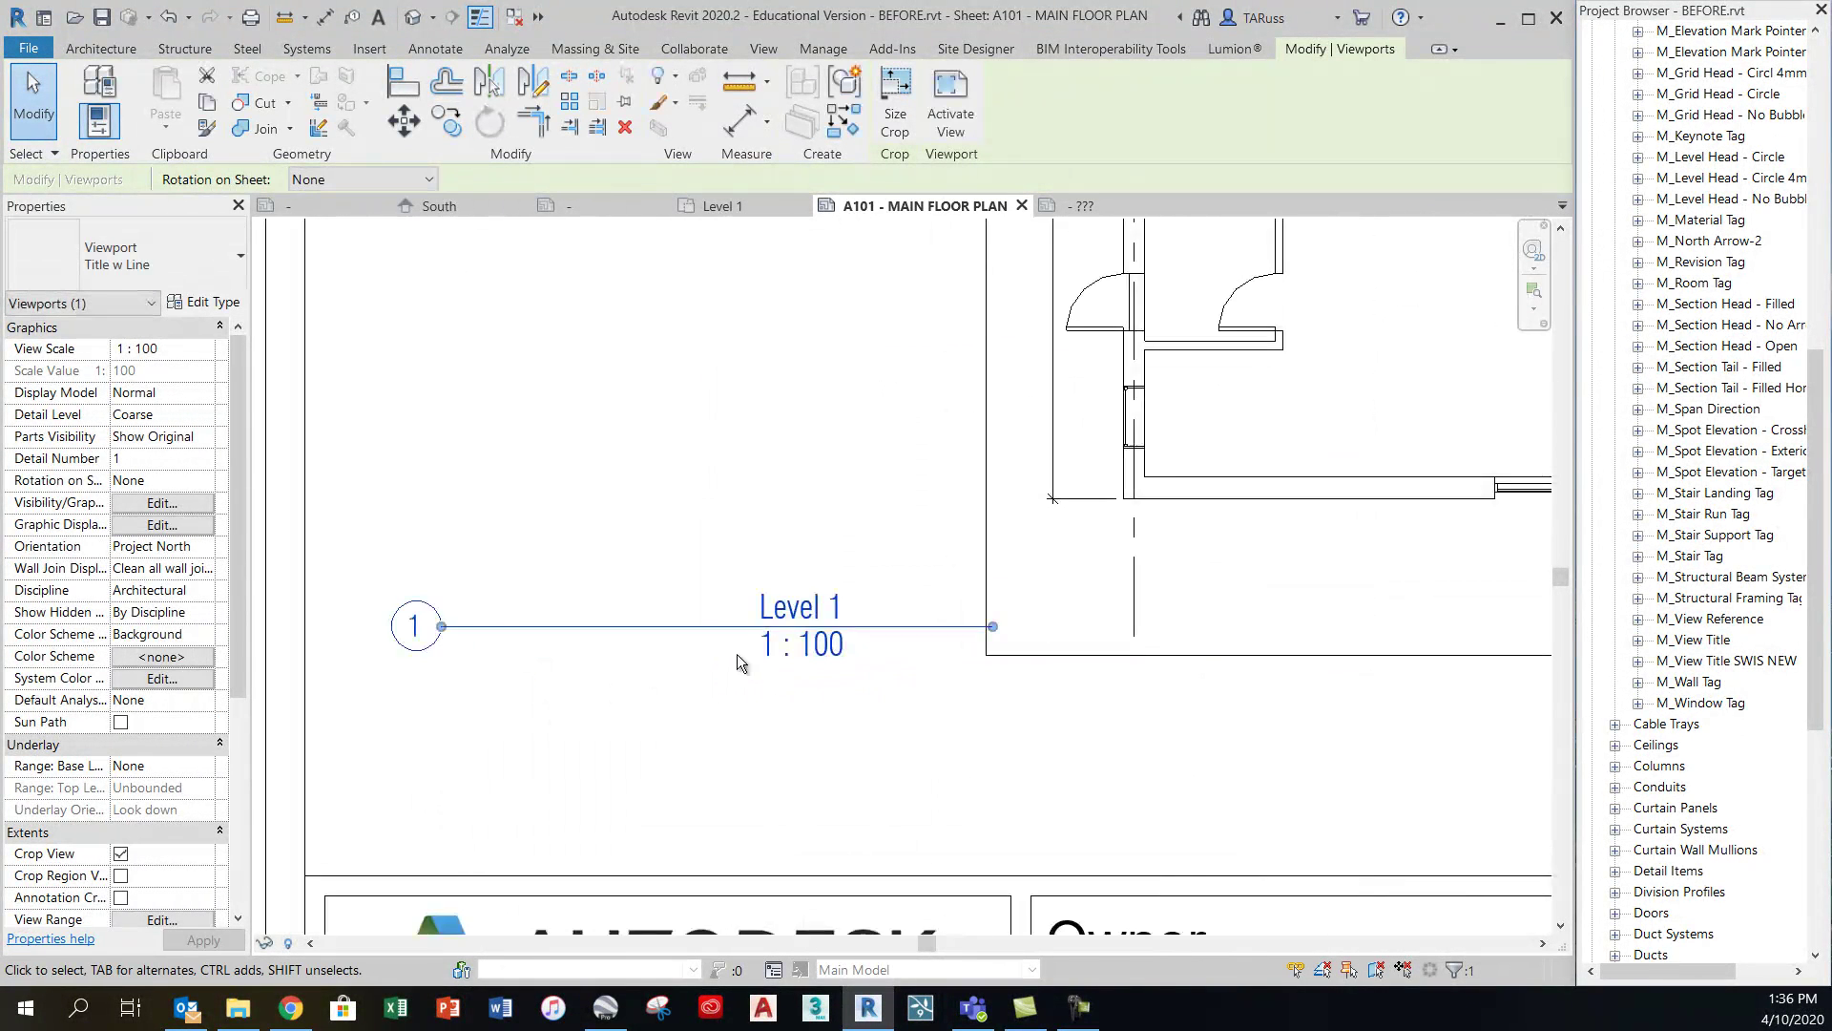
Shorten the Level 1 view title's line further so it ends level with the end of the title label
scroll(738, 662, up, 2)
drag(1128, 614, 900, 621)
scroll(580, 589, down, 5)
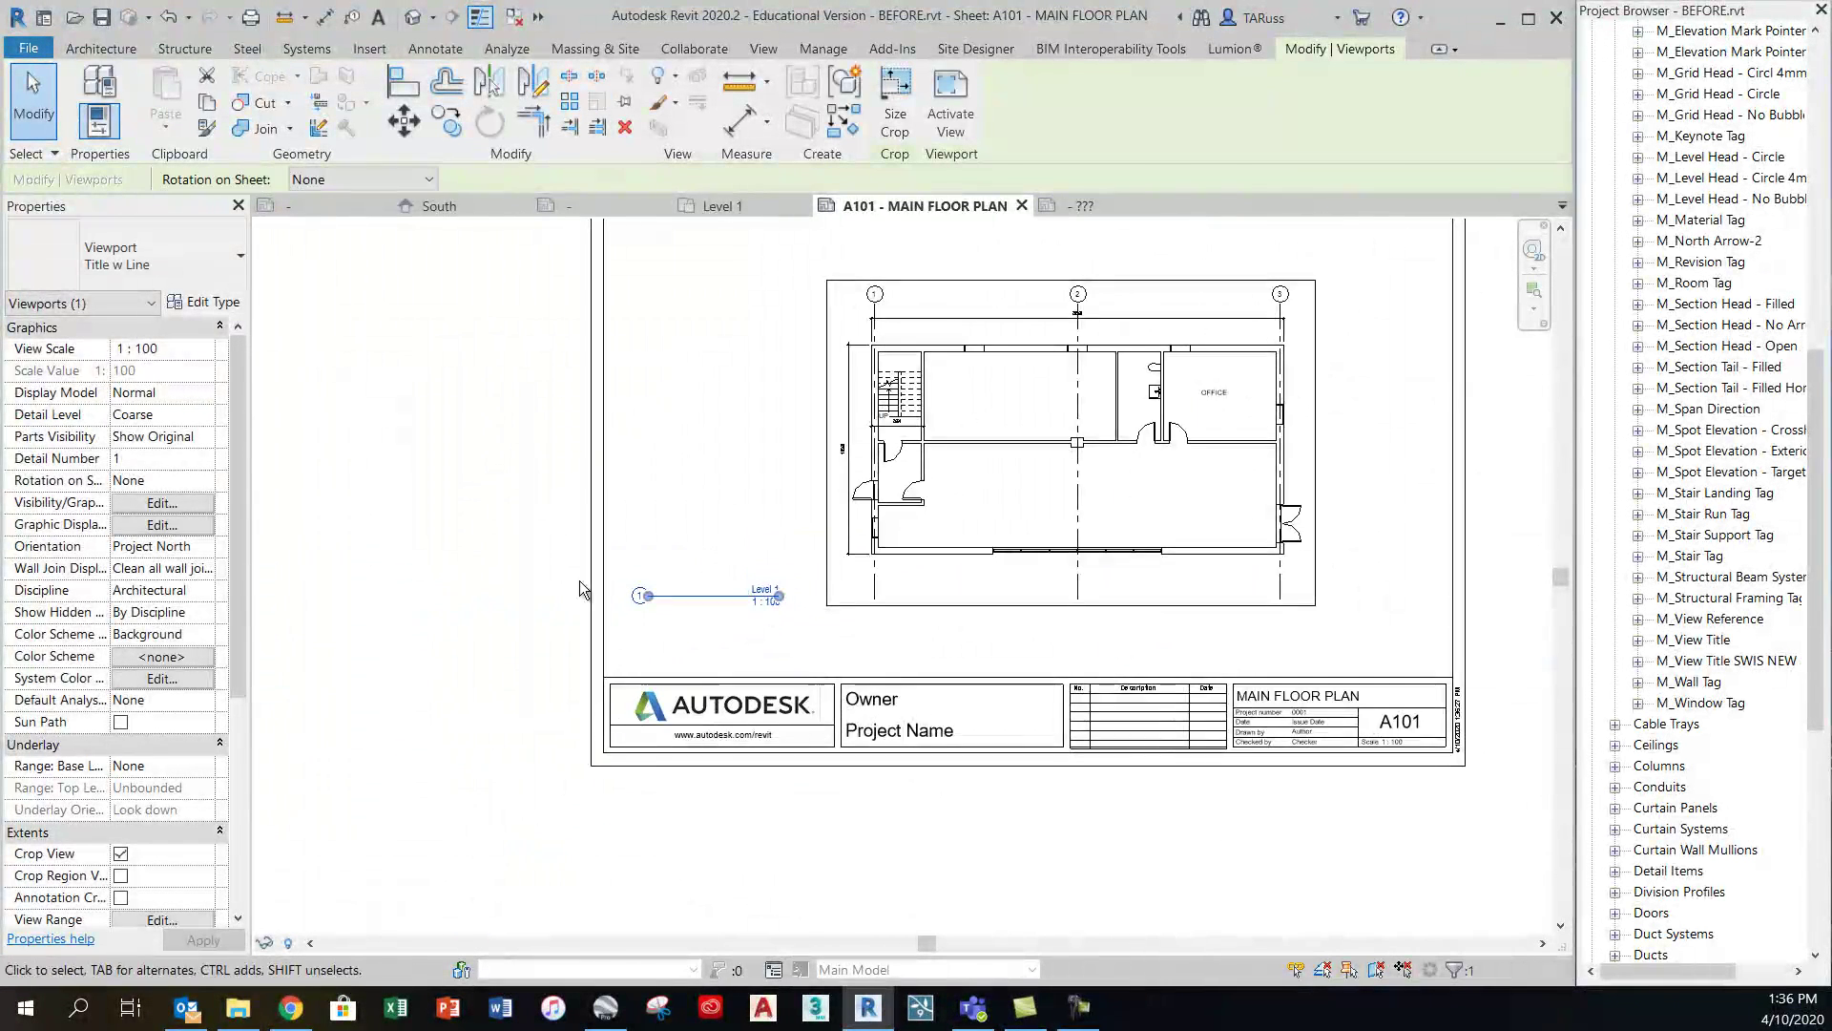
click(497, 497)
middle_drag(1086, 502, 963, 585)
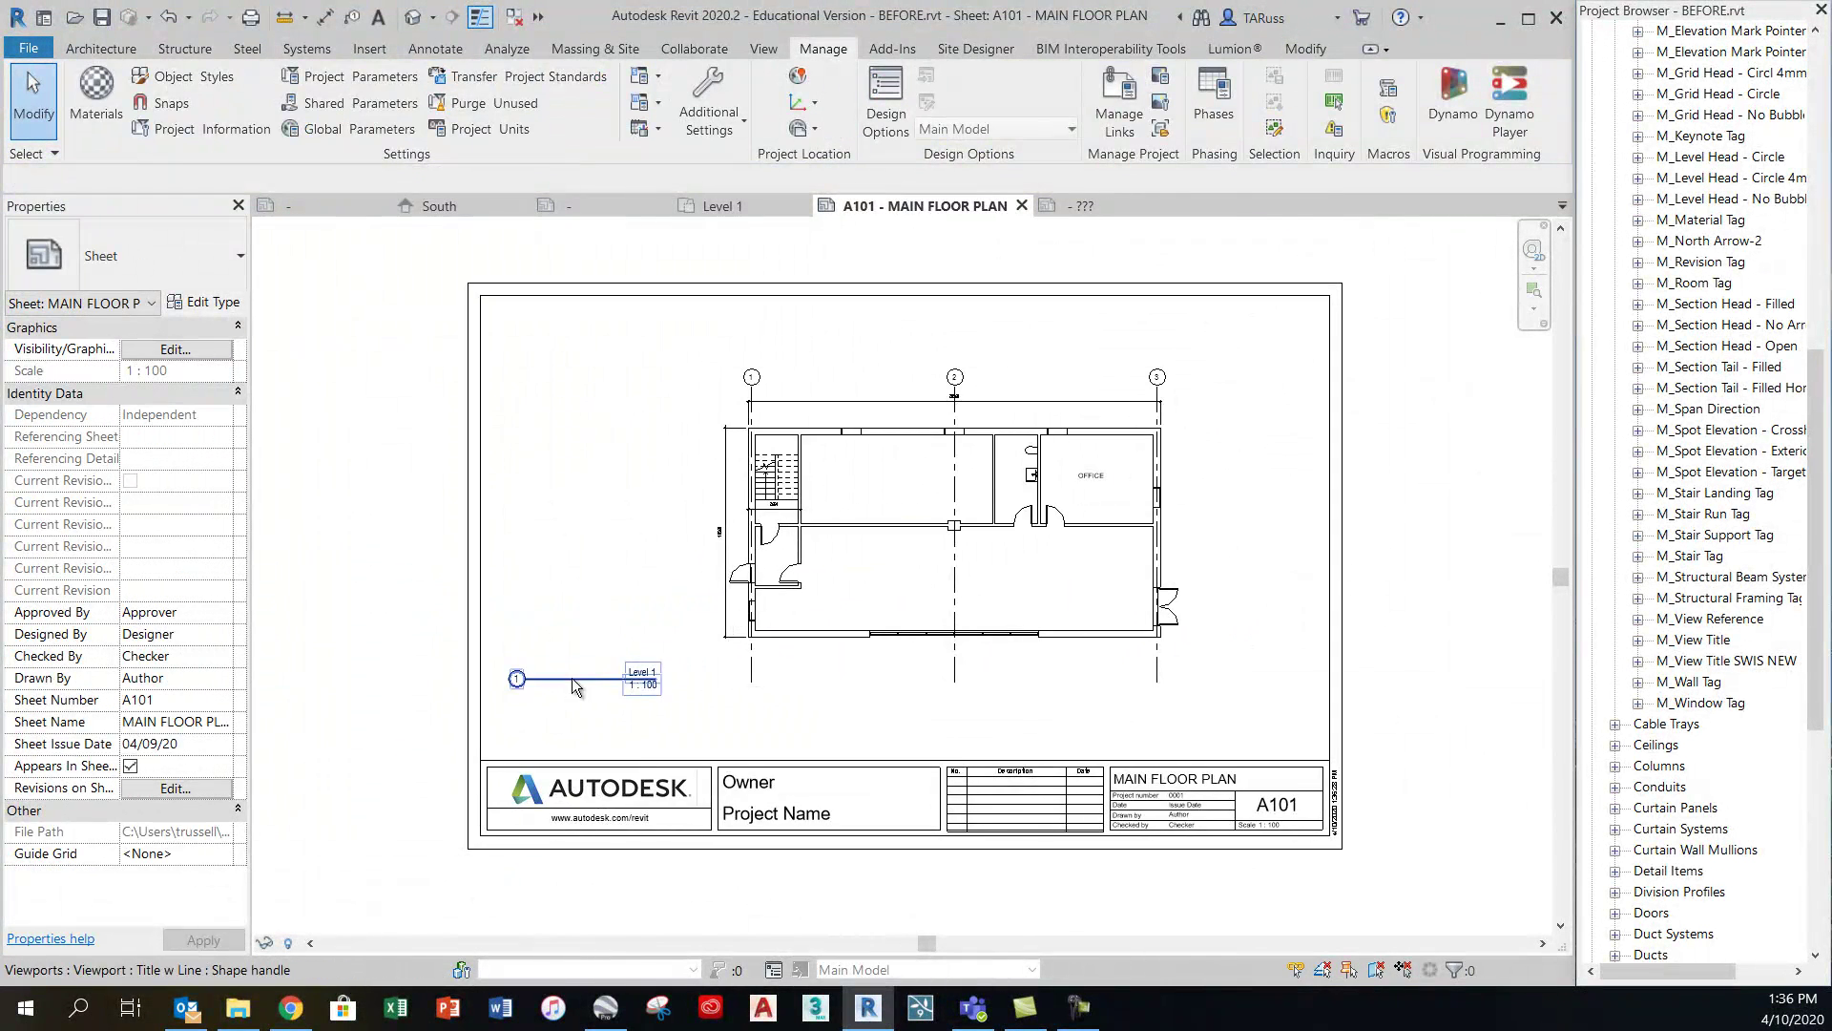
Rename the Level 1 floor plan view as MAIN FLOOR PLAN so its title on sheet A101 matches
scroll(582, 687, up, 4)
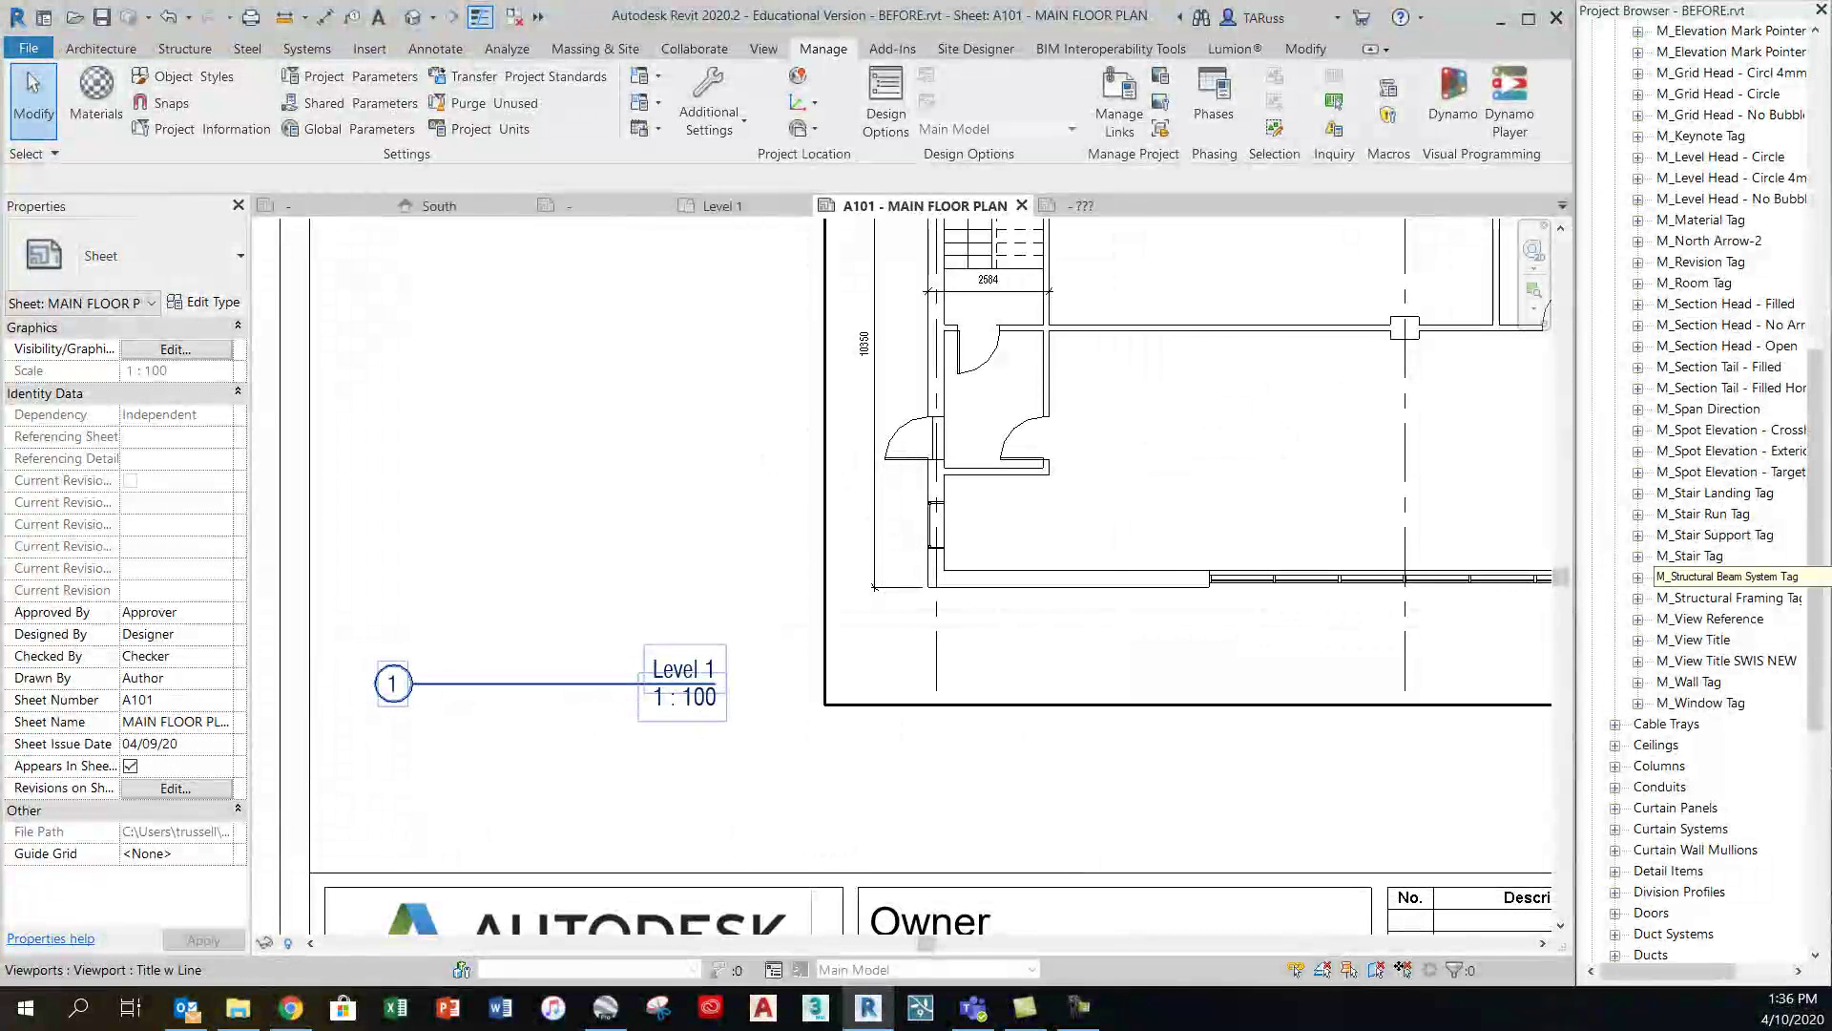
drag(1816, 491, 1818, 181)
click(1675, 114)
right_click(1672, 115)
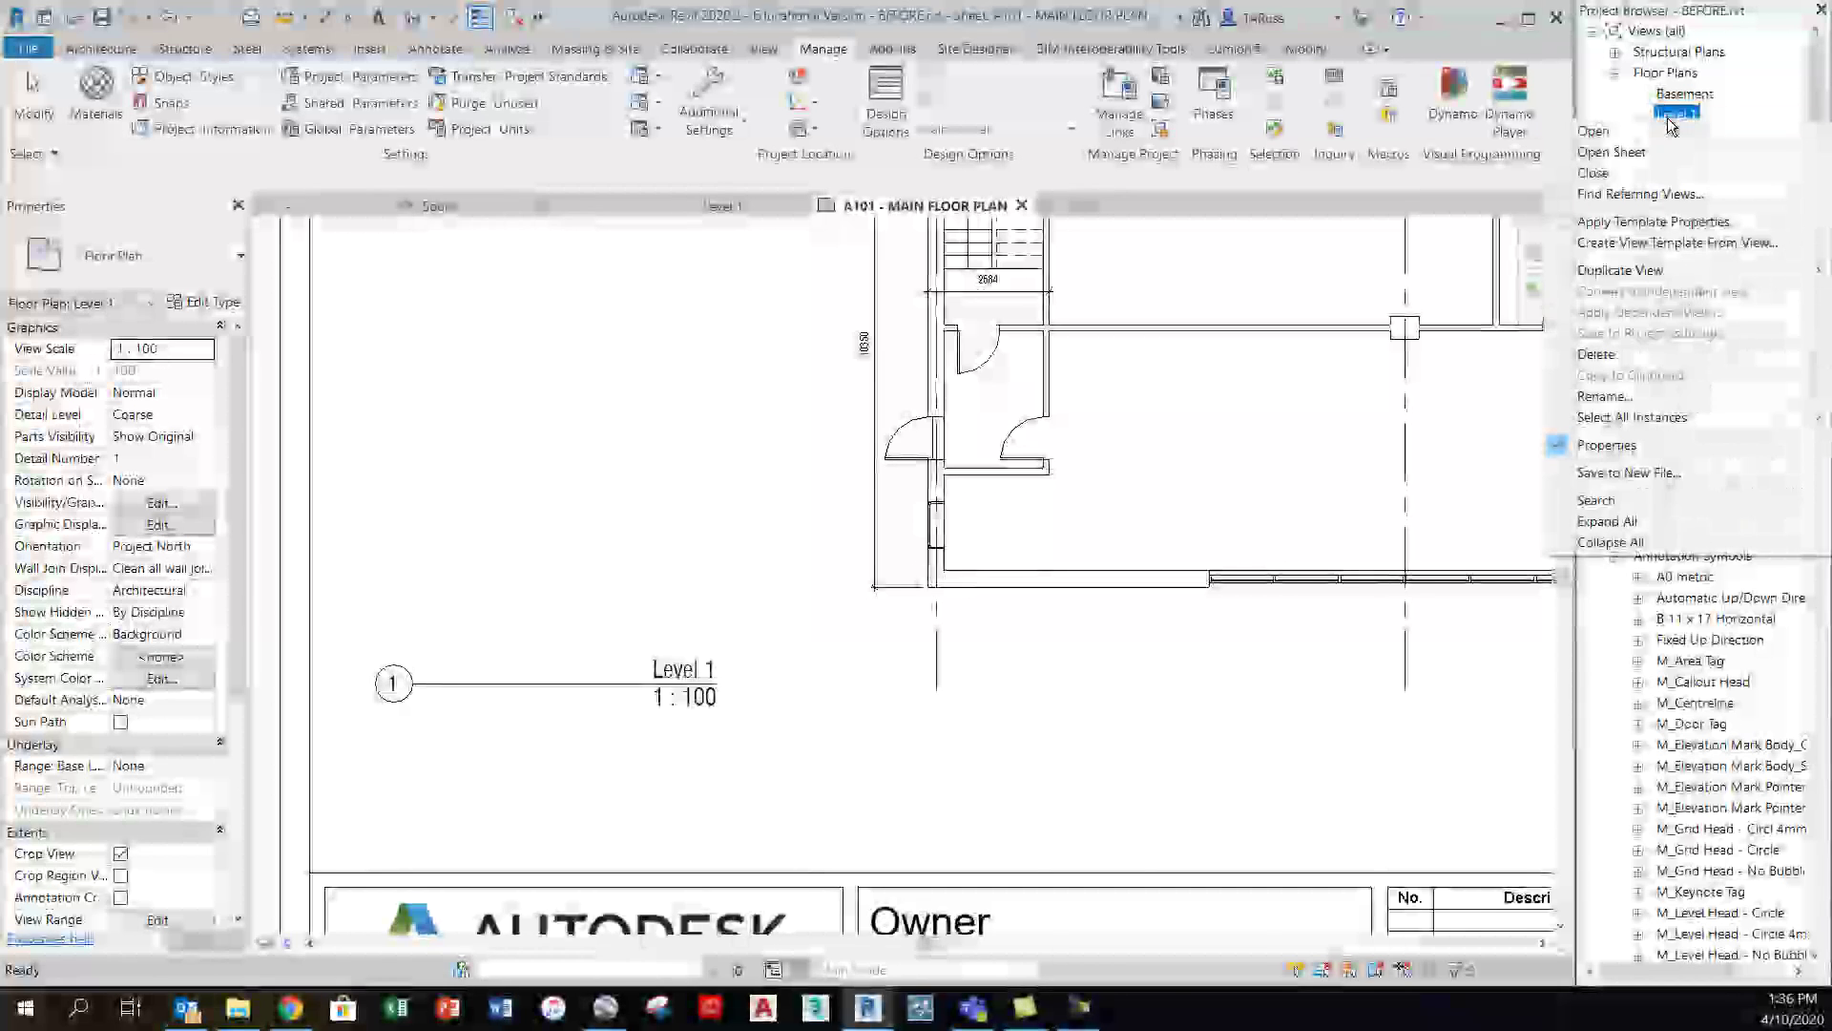
click(1605, 396)
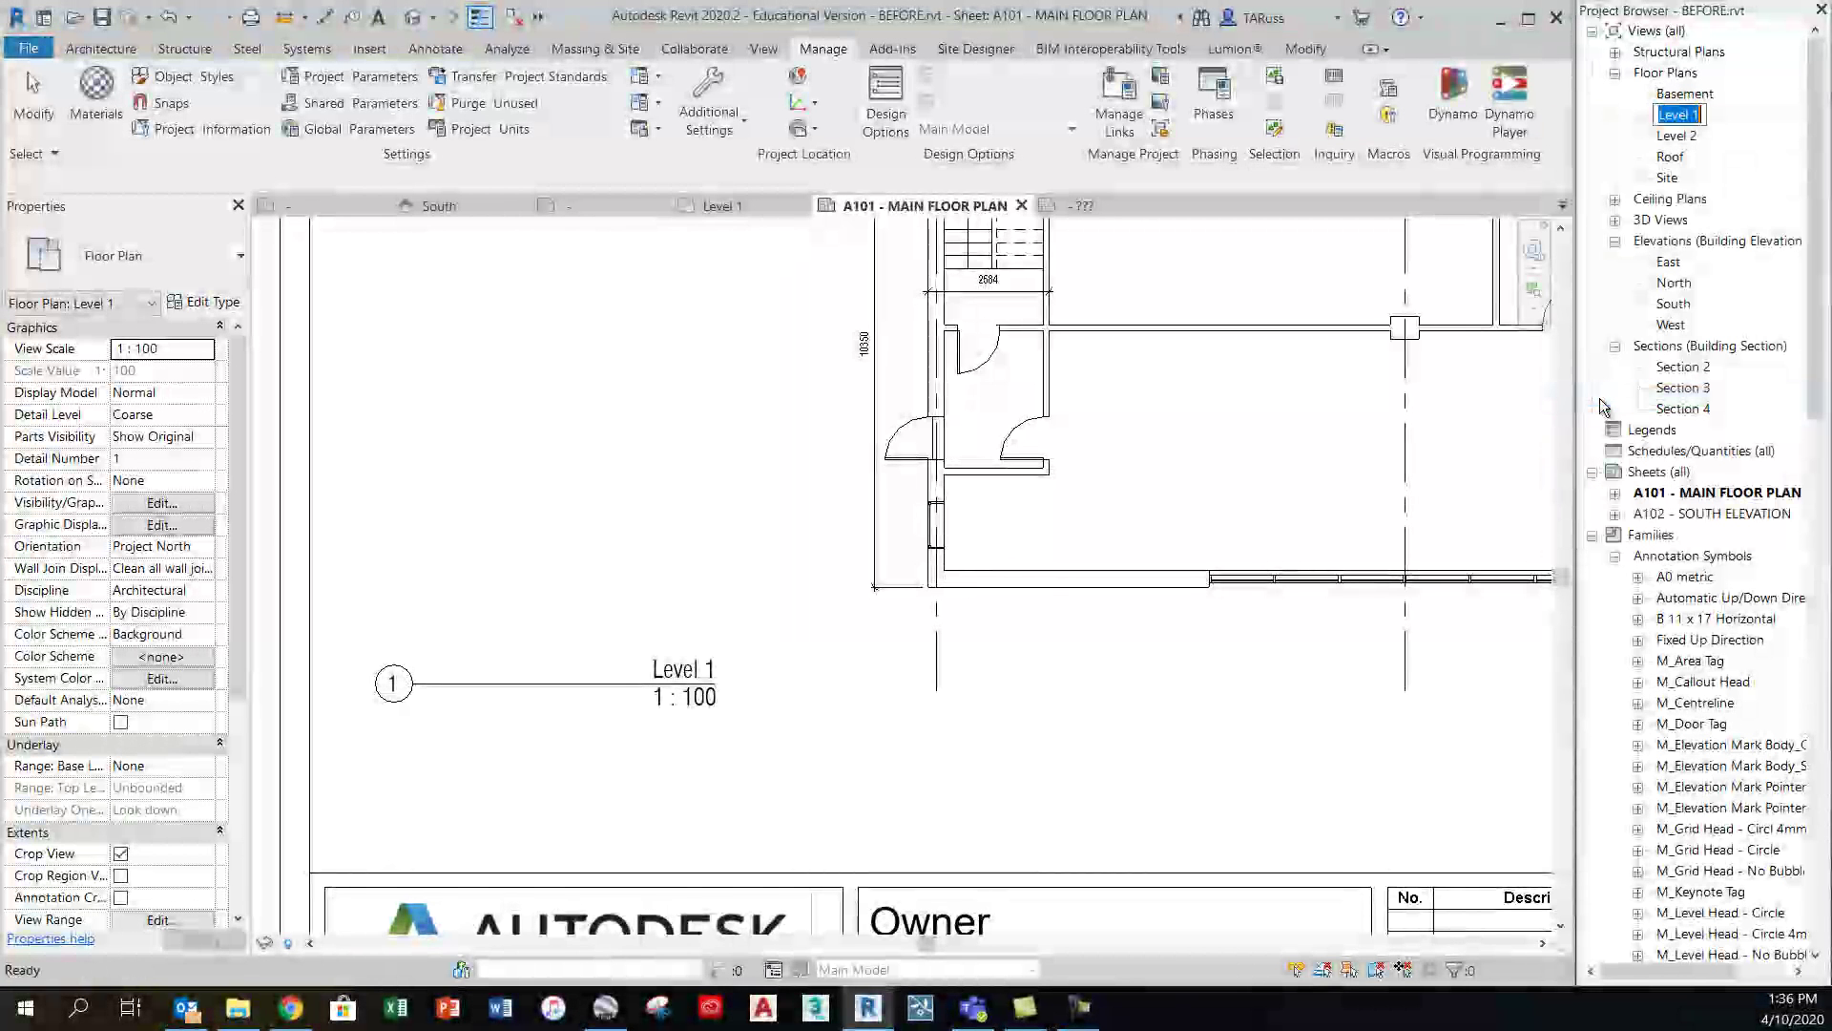
text(MAIN FLOOR PLAN)
key(Return)
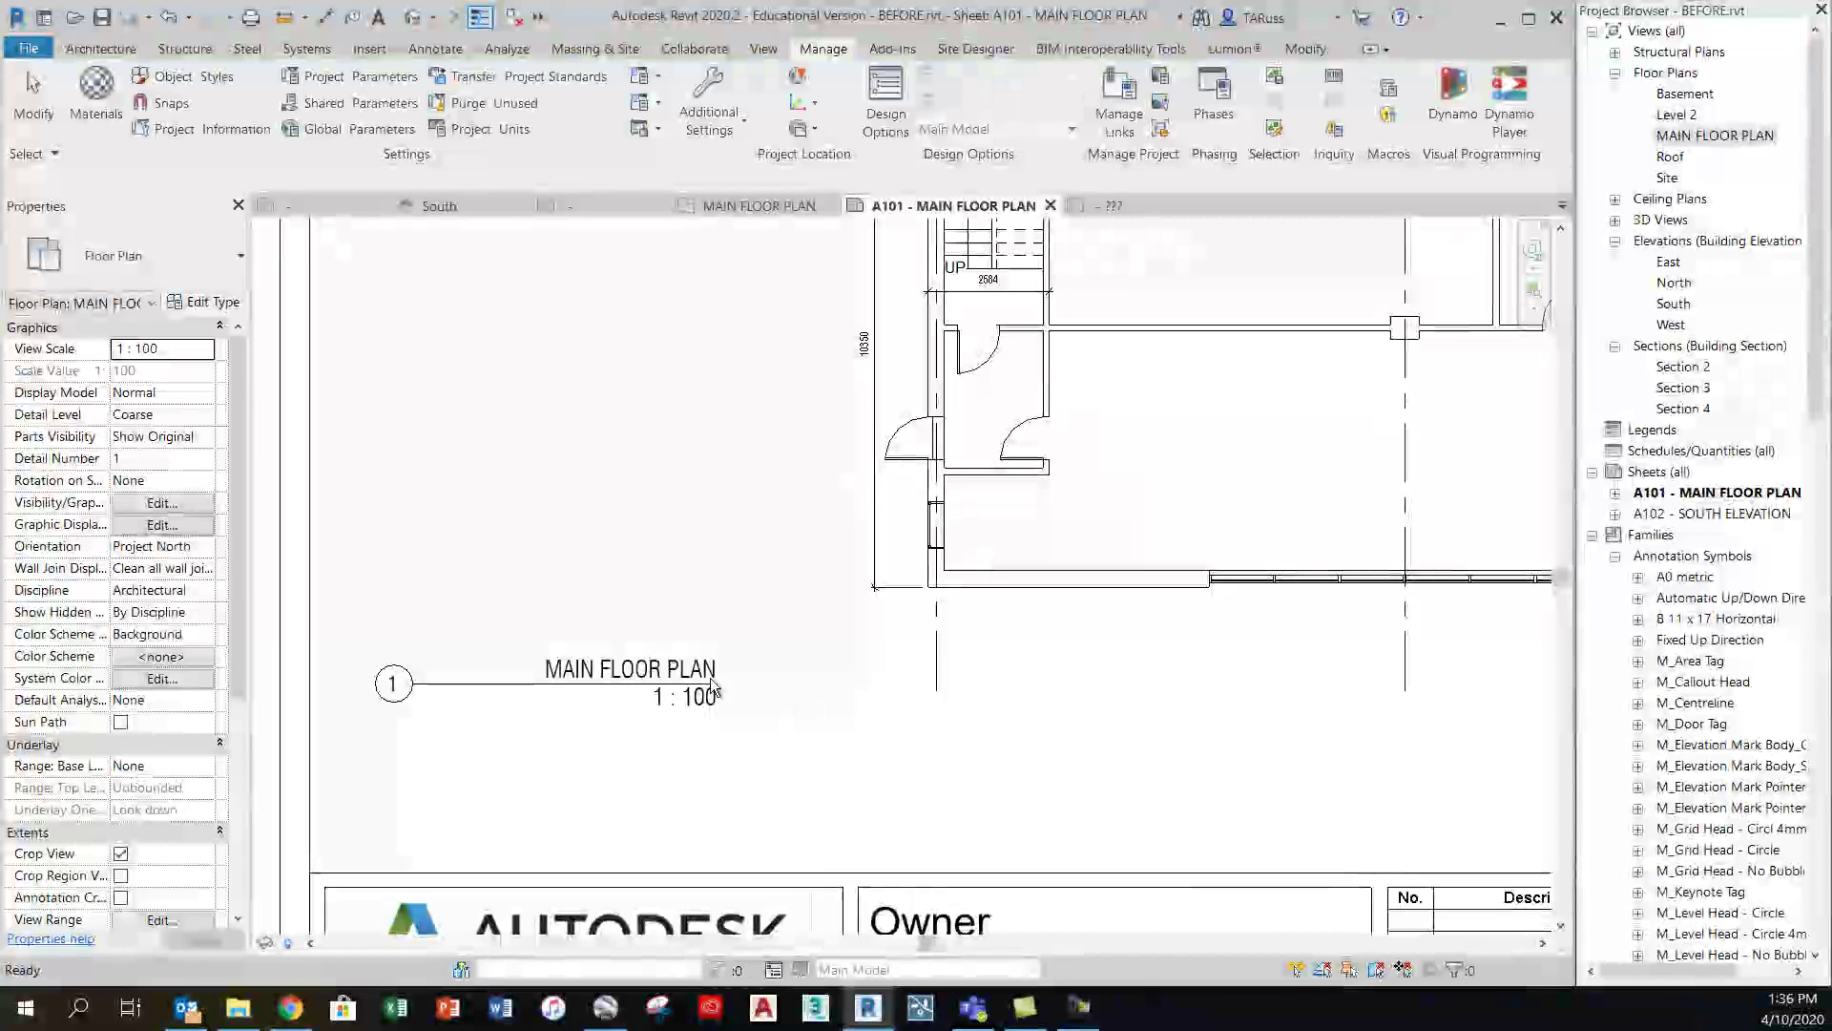
click(639, 624)
Close the project's inactive views, keeping sheet A101 - MAIN FLOOR PLAN open
scroll(969, 554, down, 2)
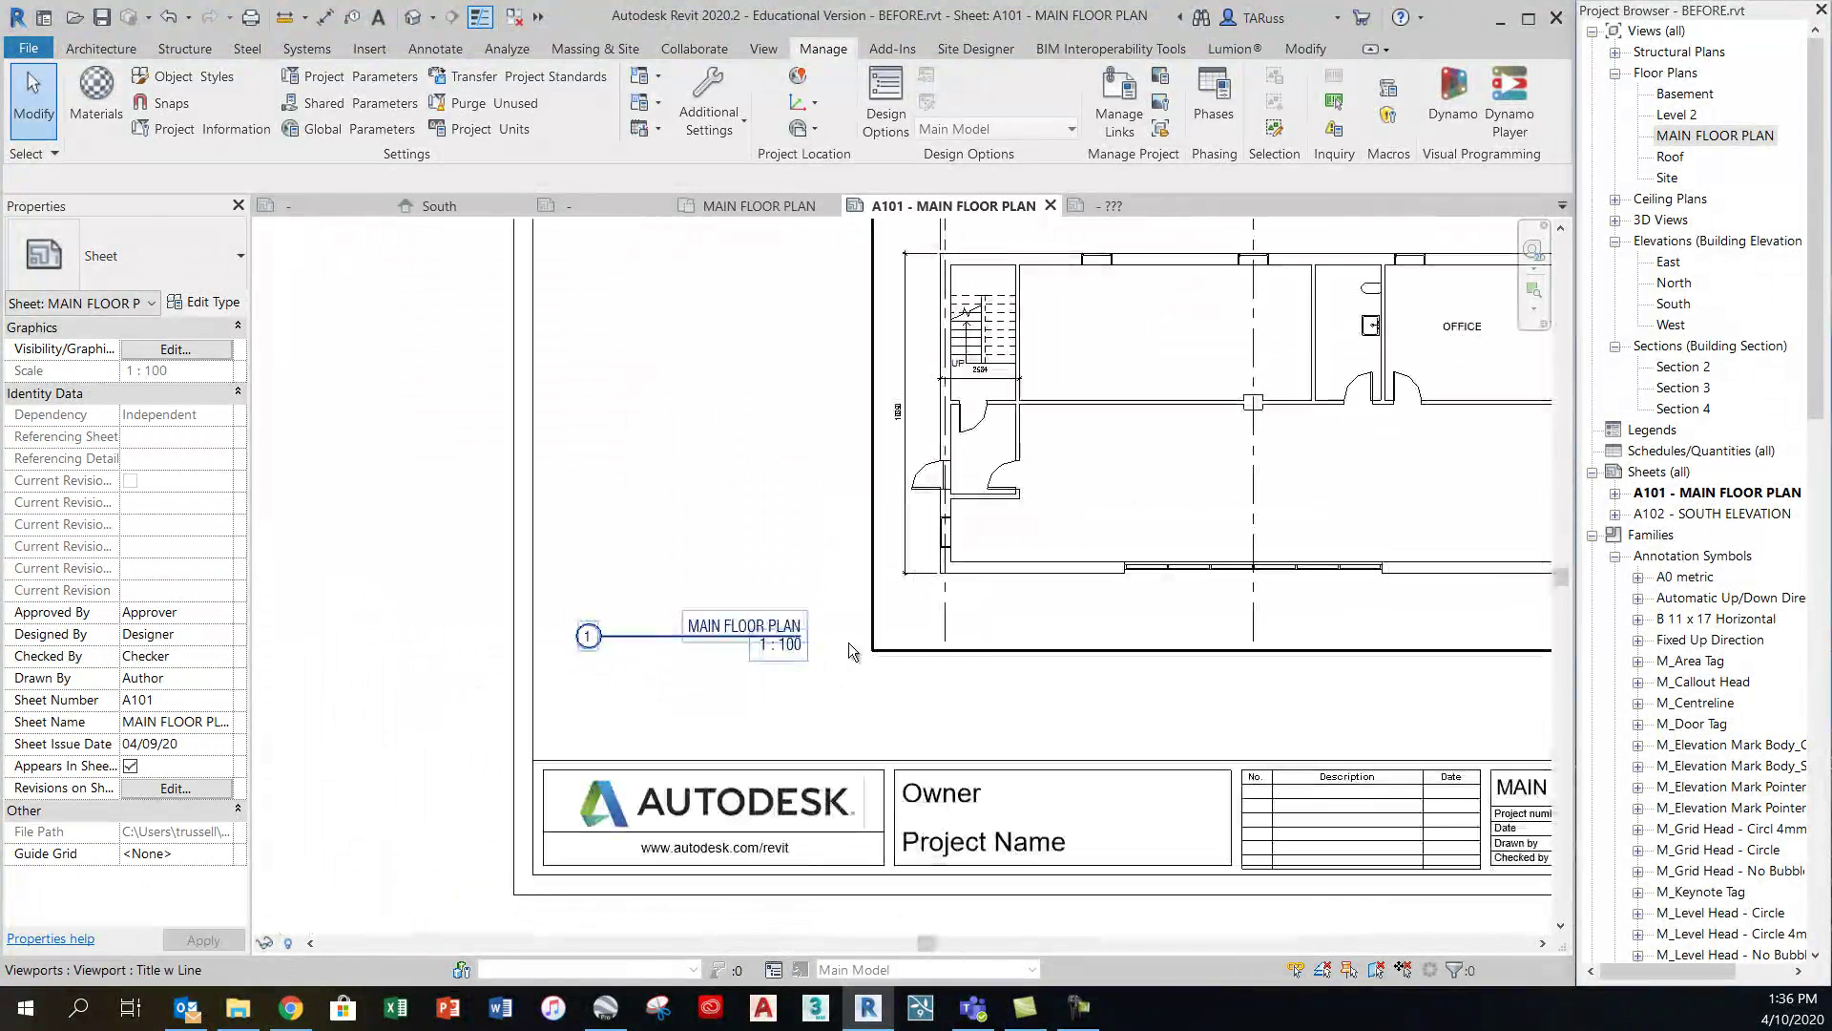
scroll(782, 649, up, 2)
click(600, 683)
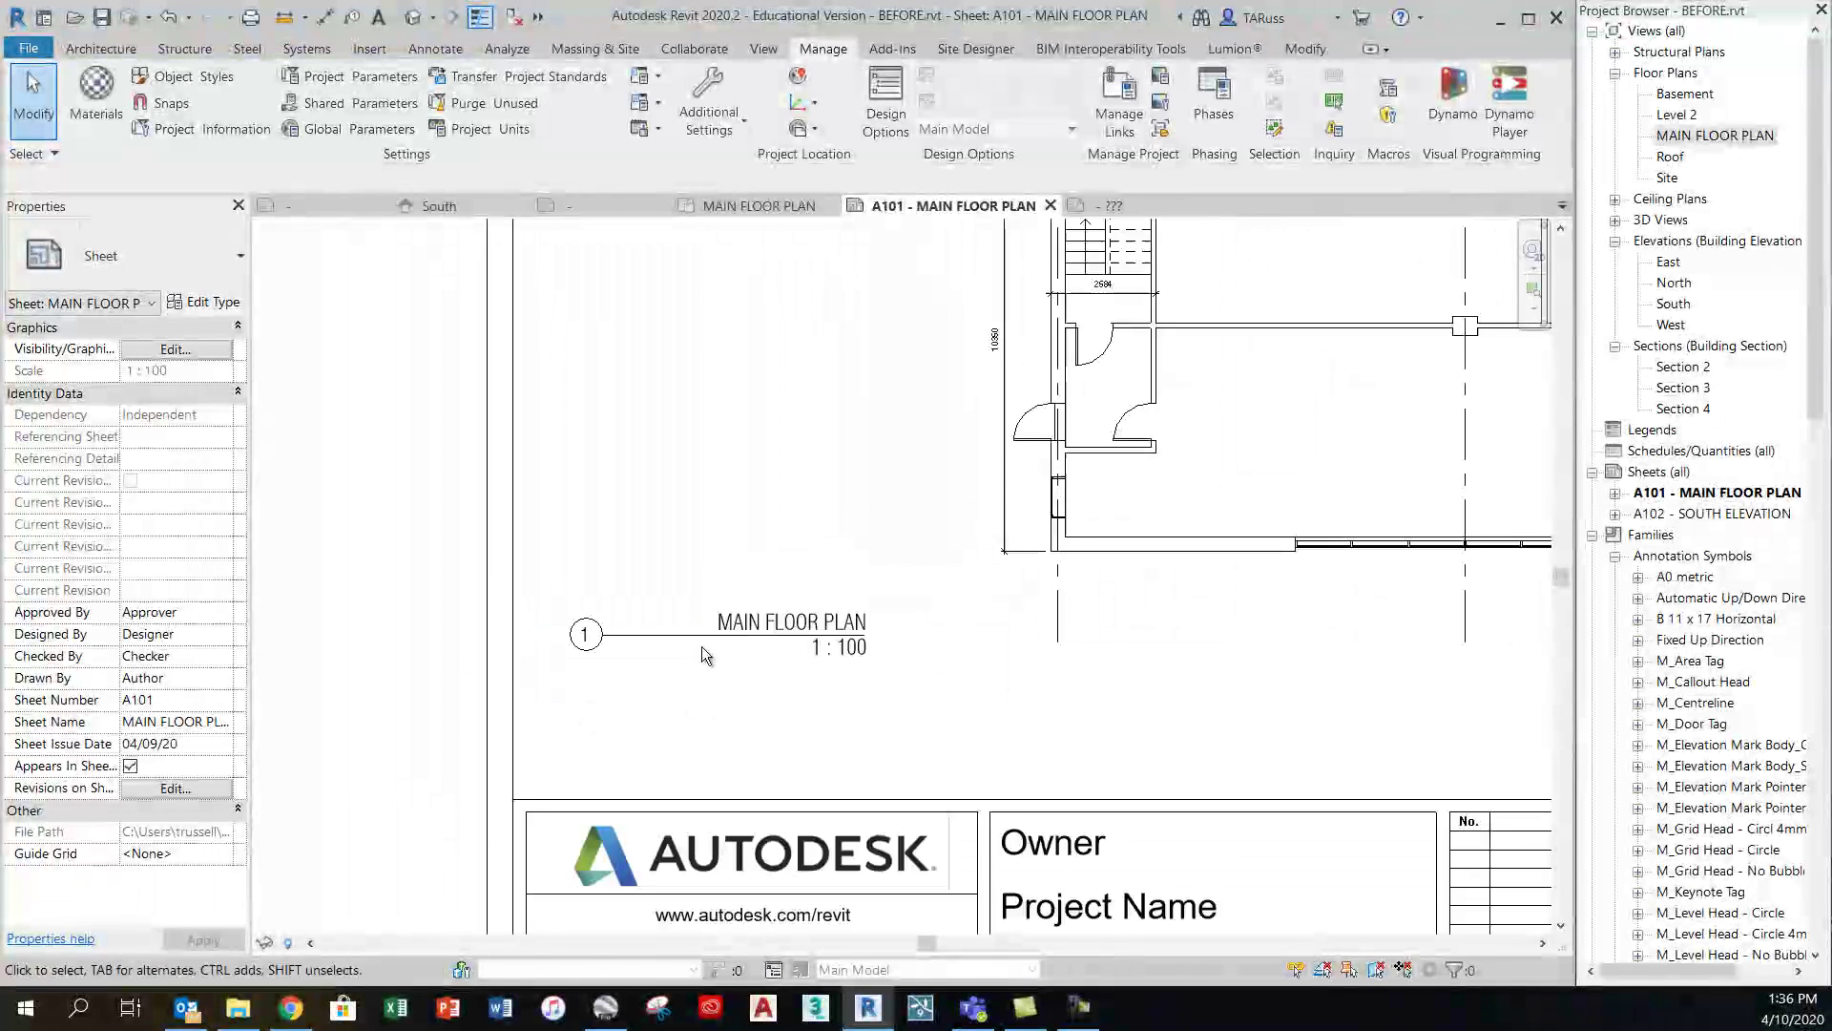
scroll(725, 635, down, 4)
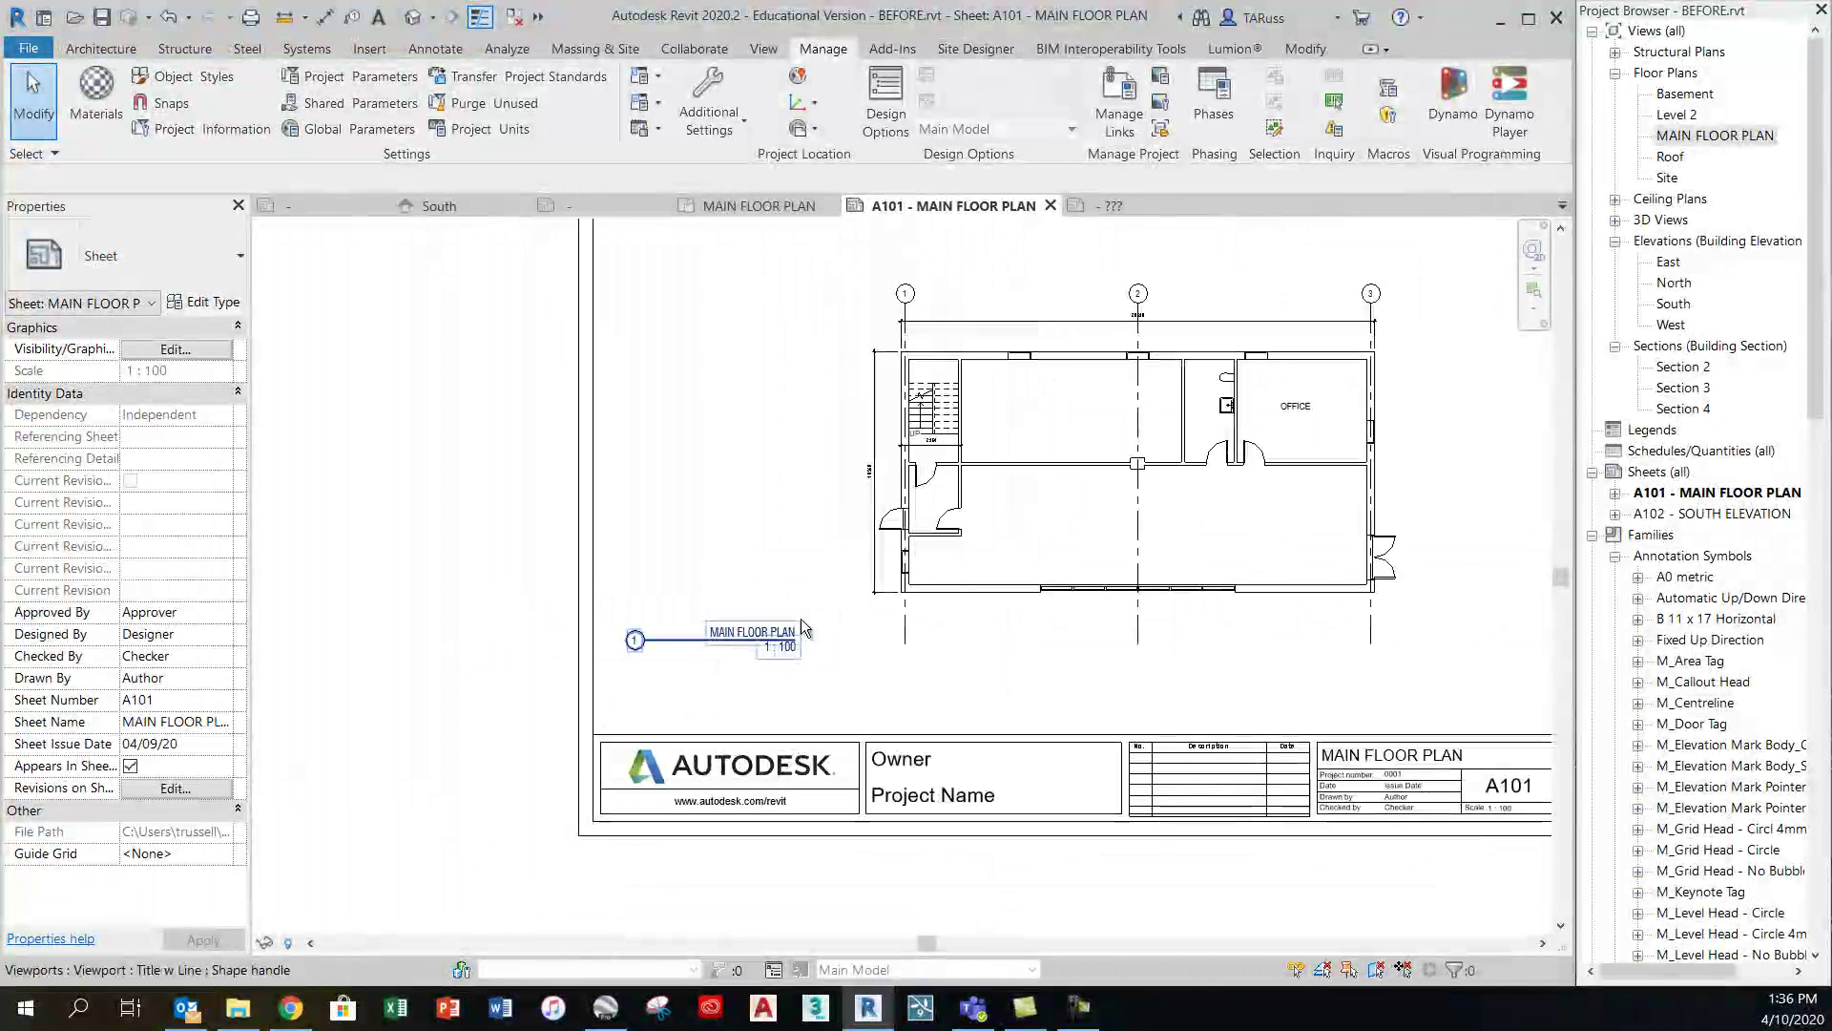
click(517, 18)
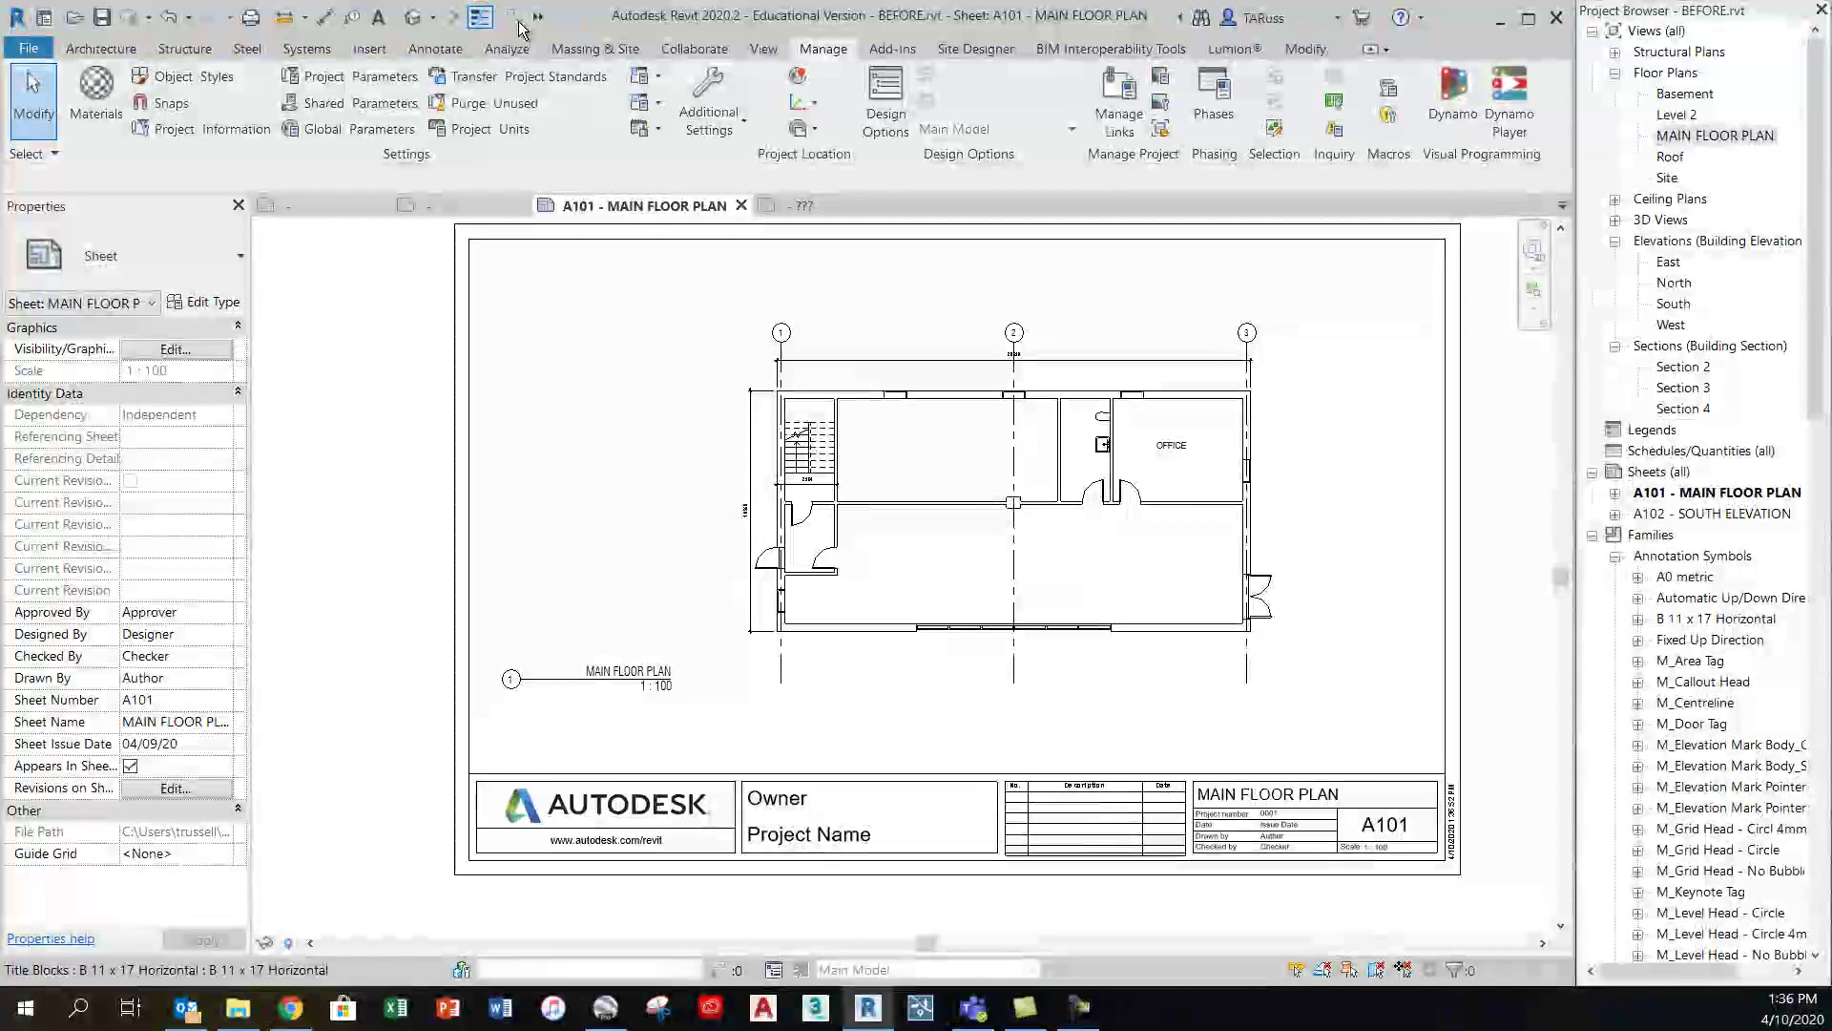
click(668, 536)
scroll(668, 536, down, 1)
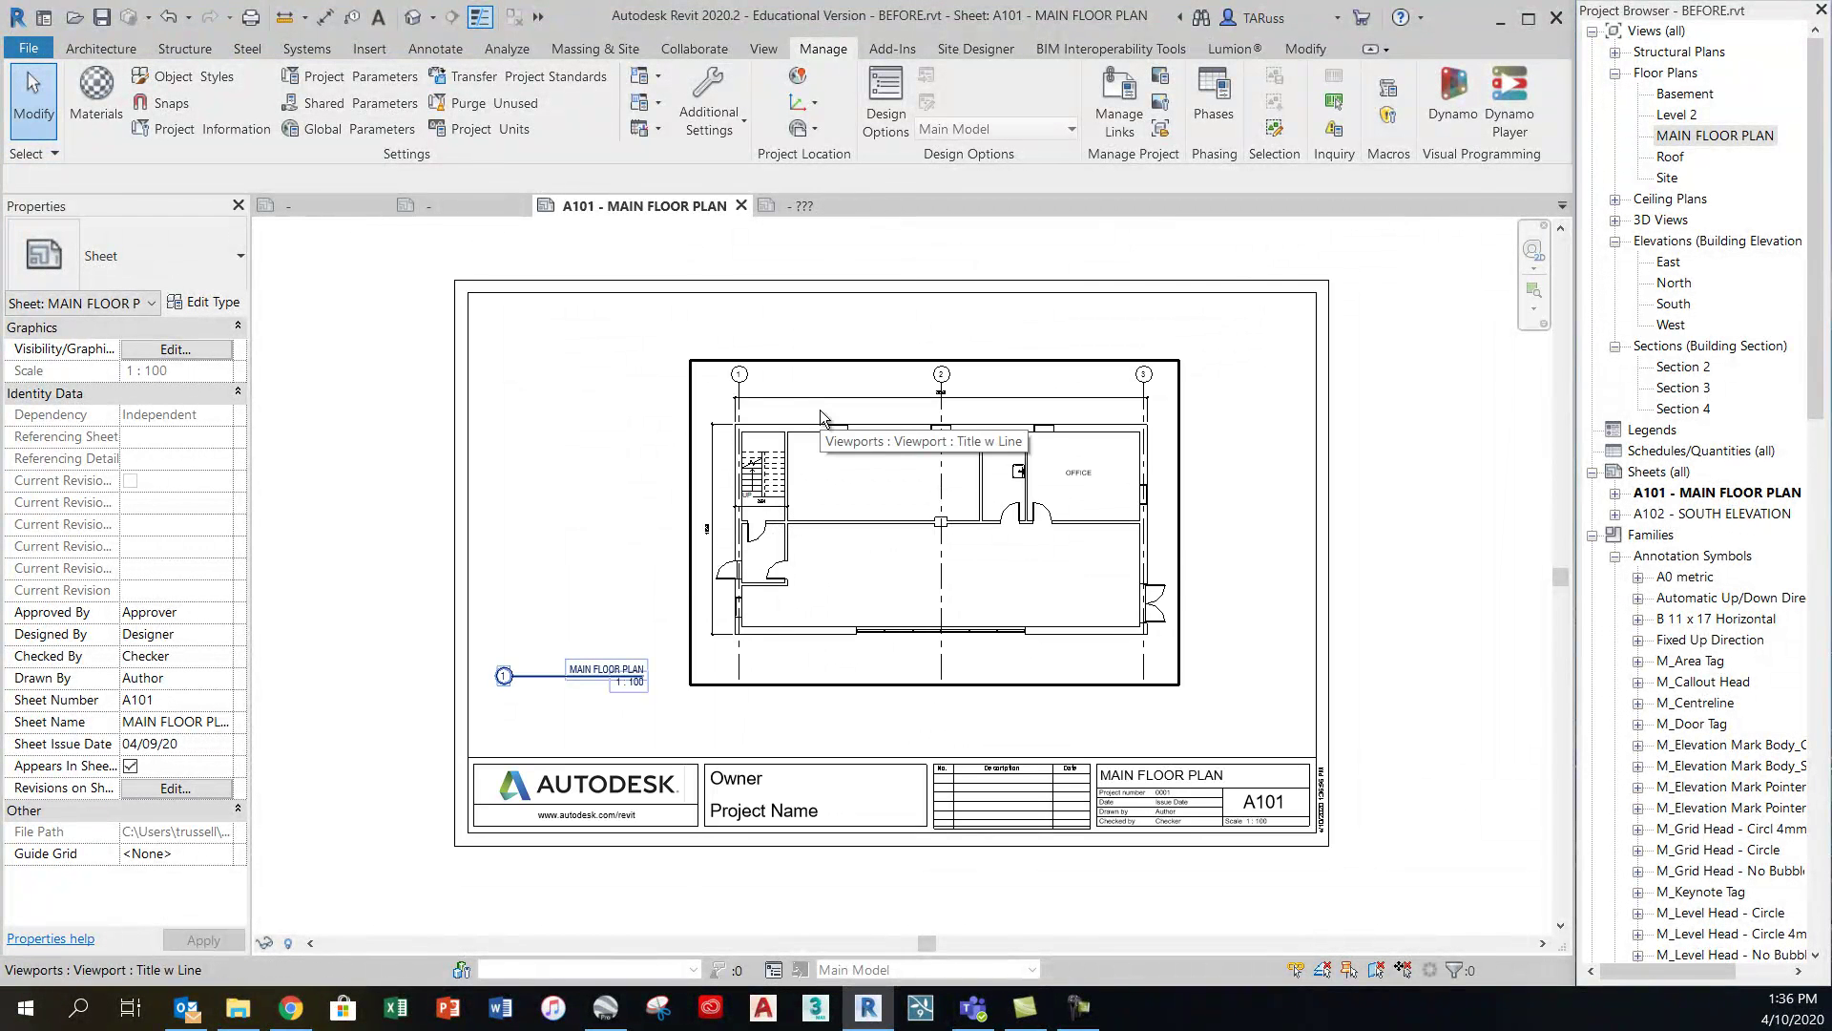